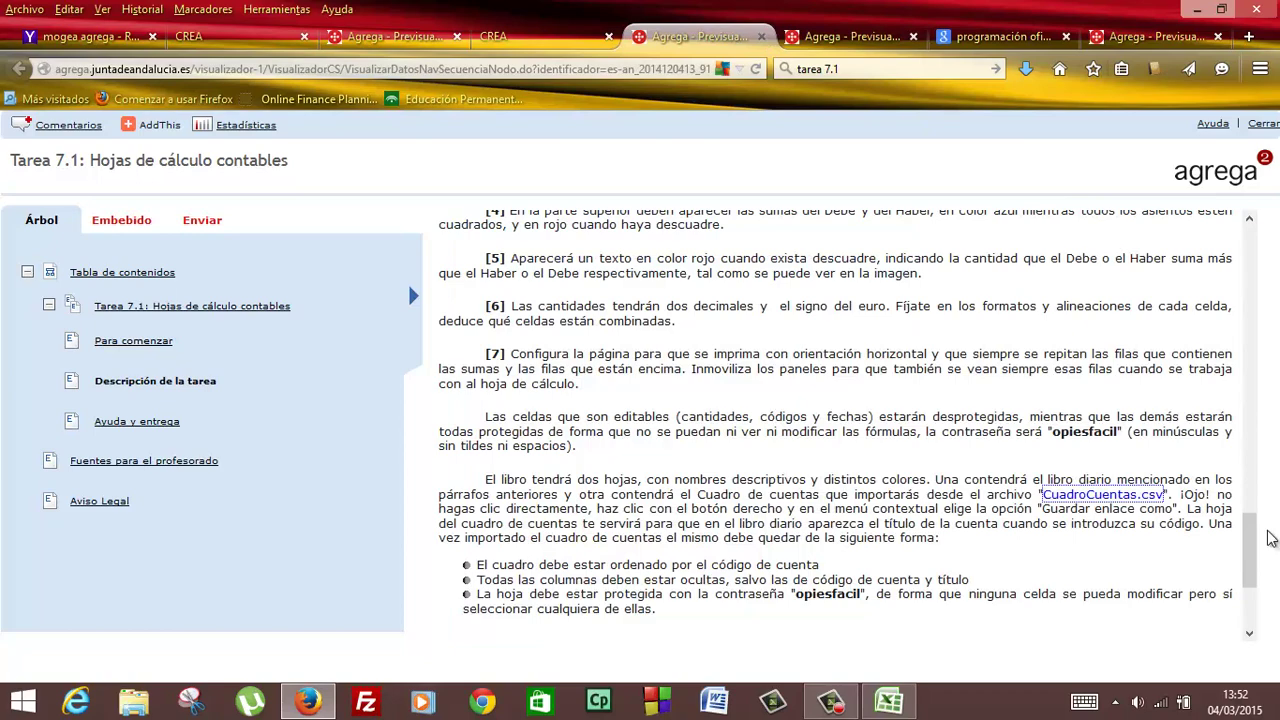
# Review the Tarea 7.1 journal description and sample images, and the grading criteria table in the browser.
pyautogui.moveTo(1252, 540); pyautogui.dragTo(1253, 340)
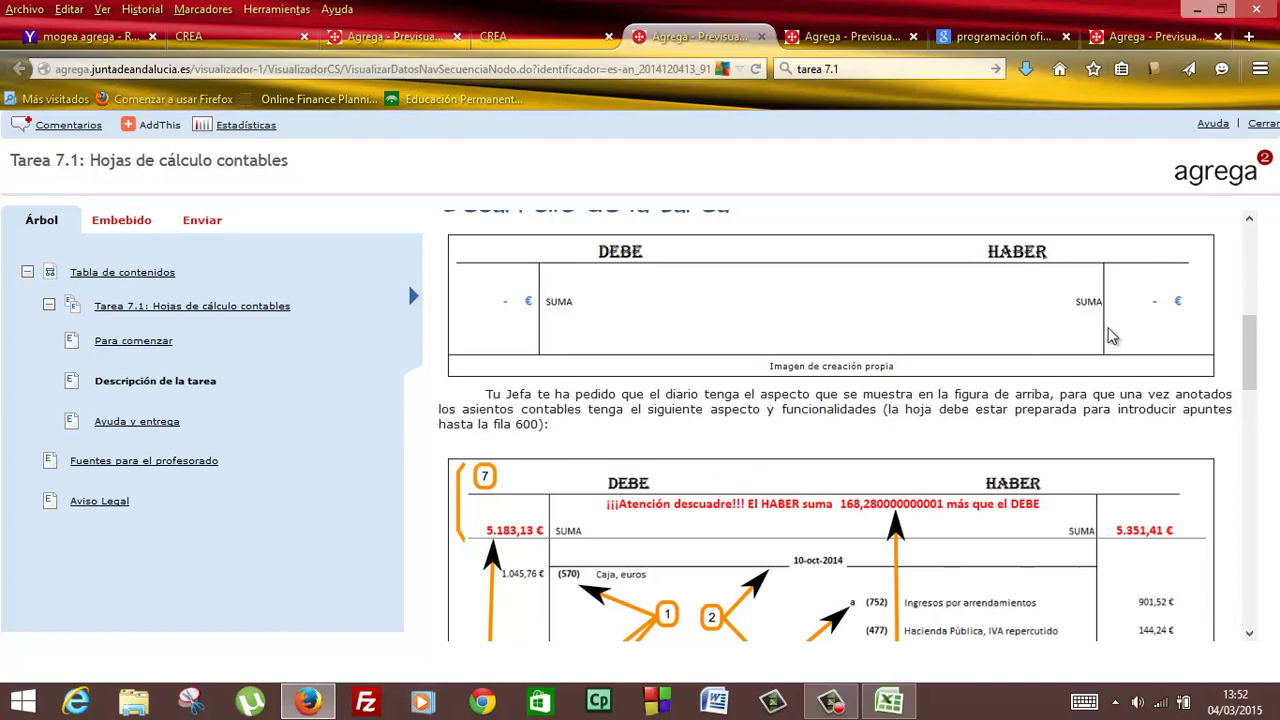
pyautogui.moveTo(1250, 328); pyautogui.dragTo(1258, 434)
pyautogui.click(822, 37)
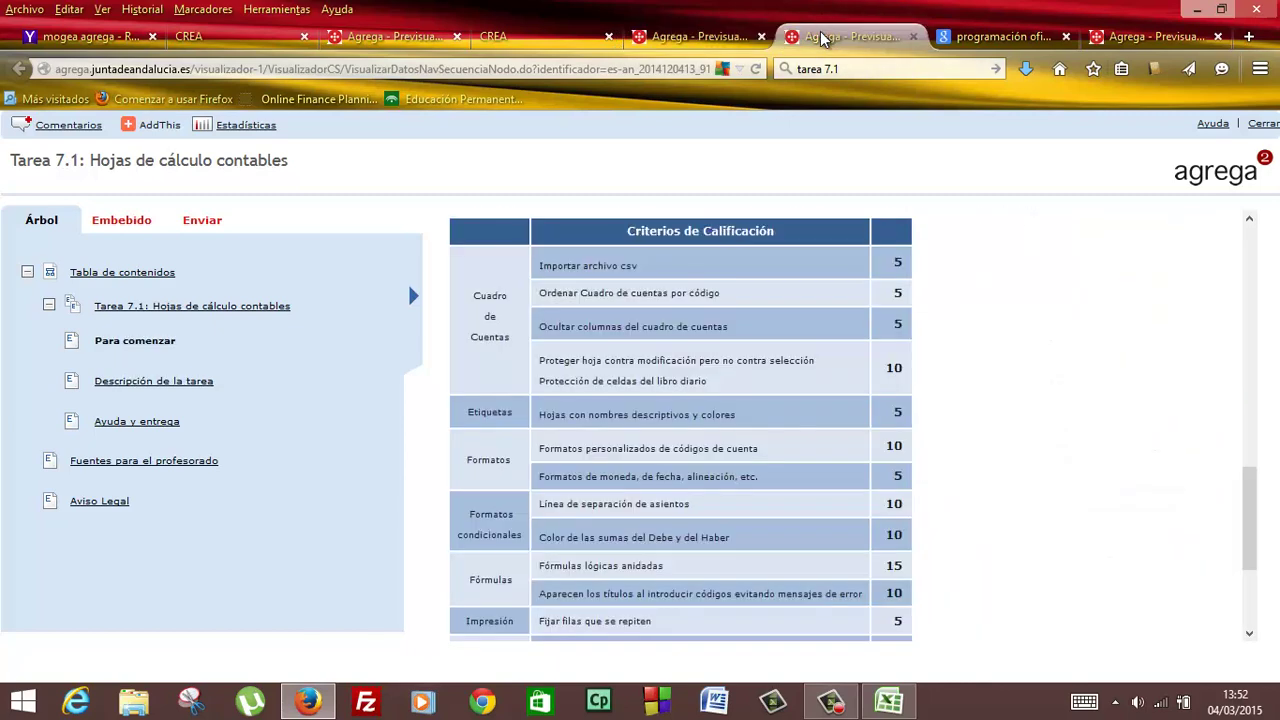
pyautogui.click(718, 37)
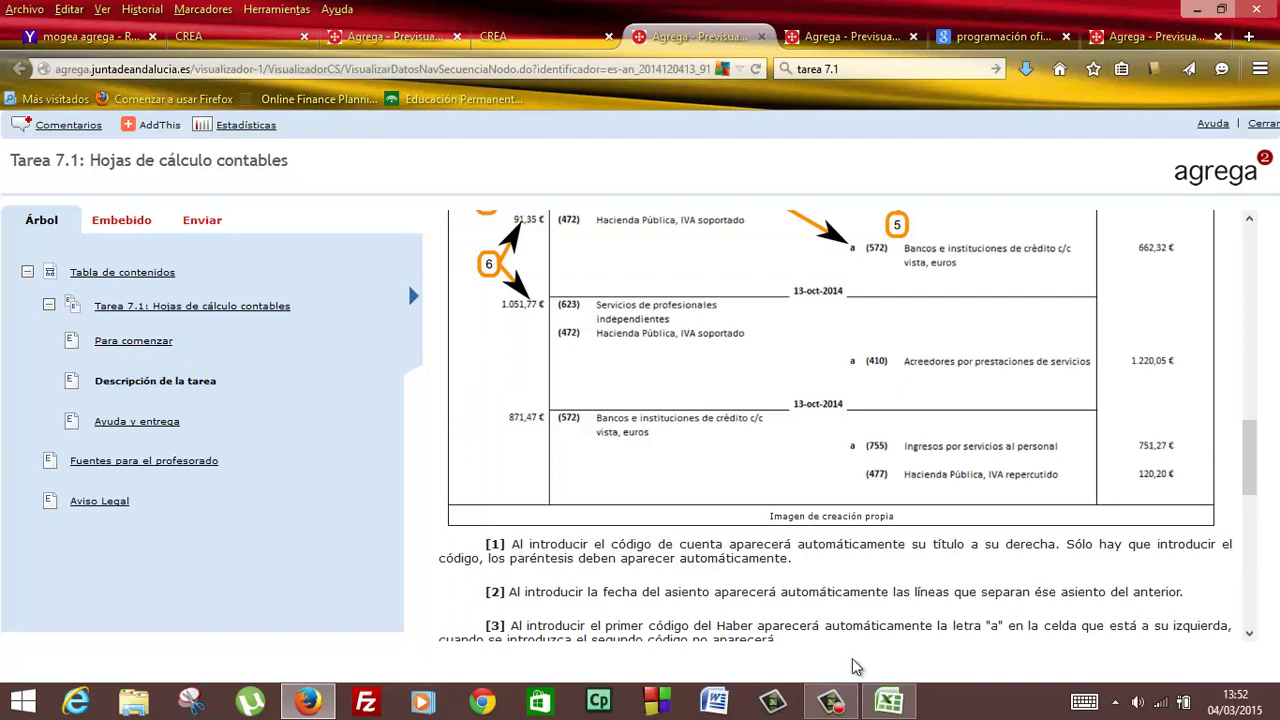
# Switch to Excel and start a text import of CuadroCuentas.csv from the Escritorio folder.
pyautogui.click(887, 702)
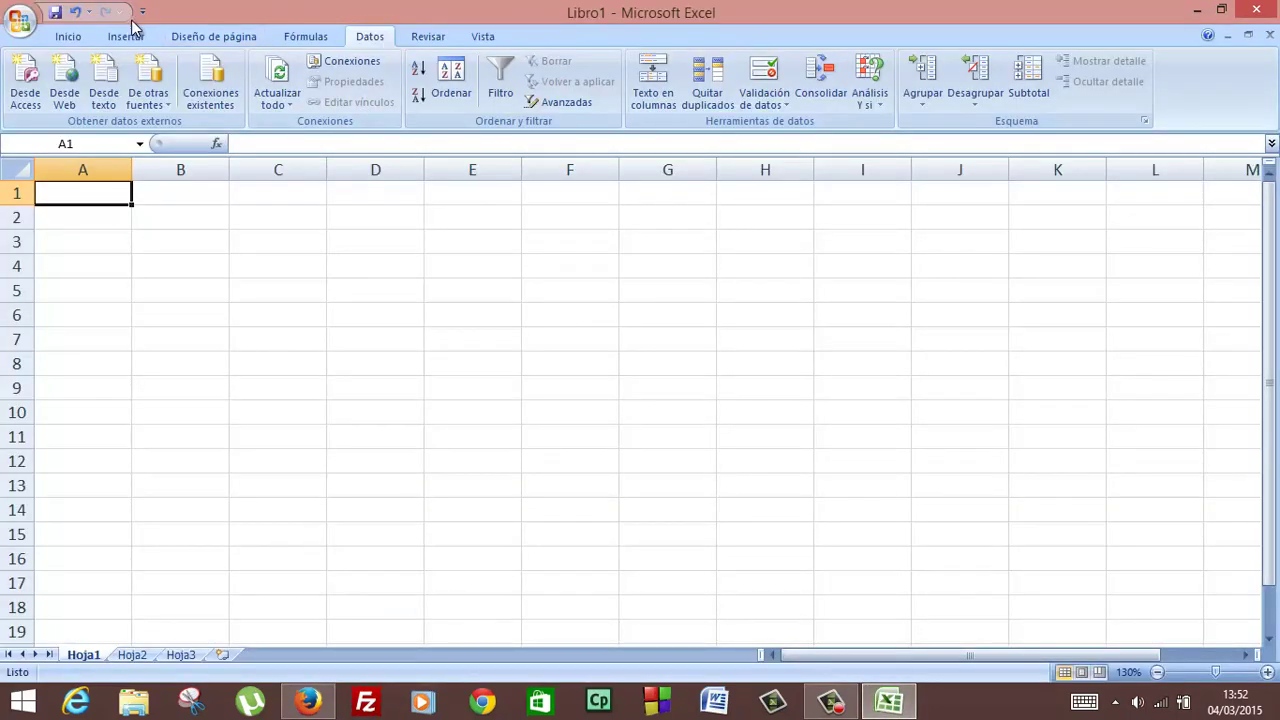
pyautogui.click(104, 90)
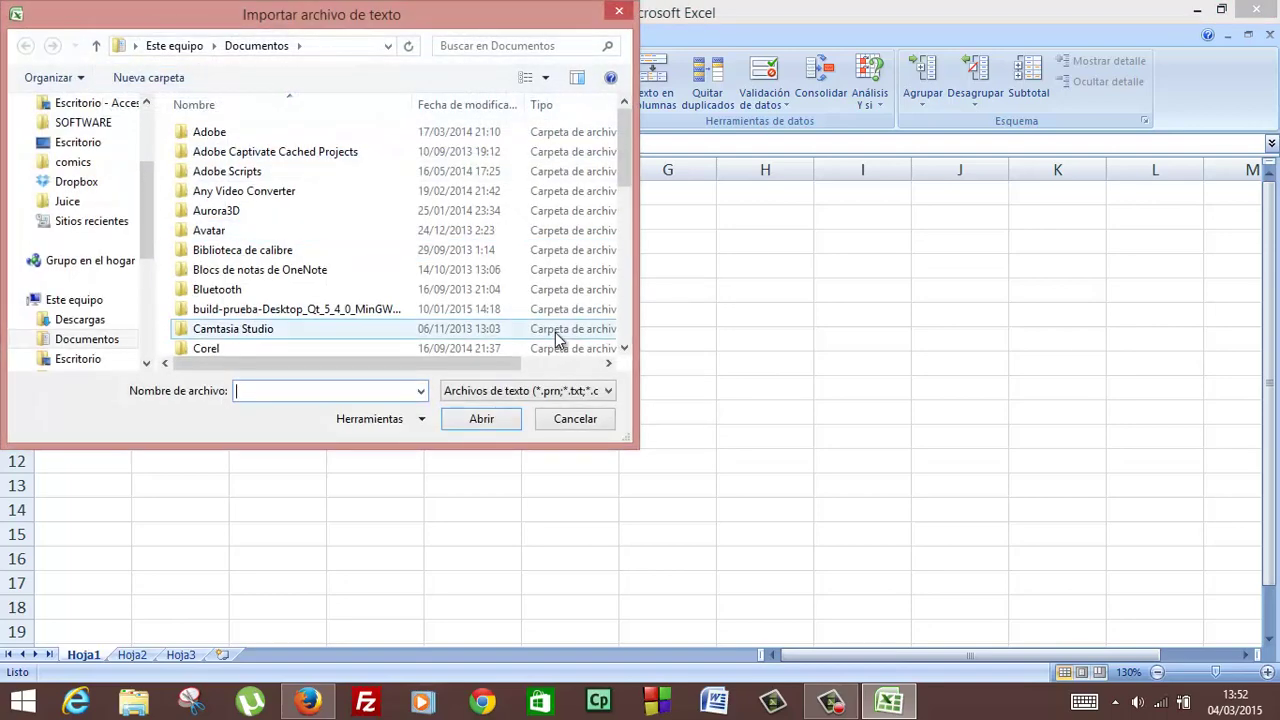
pyautogui.click(105, 357)
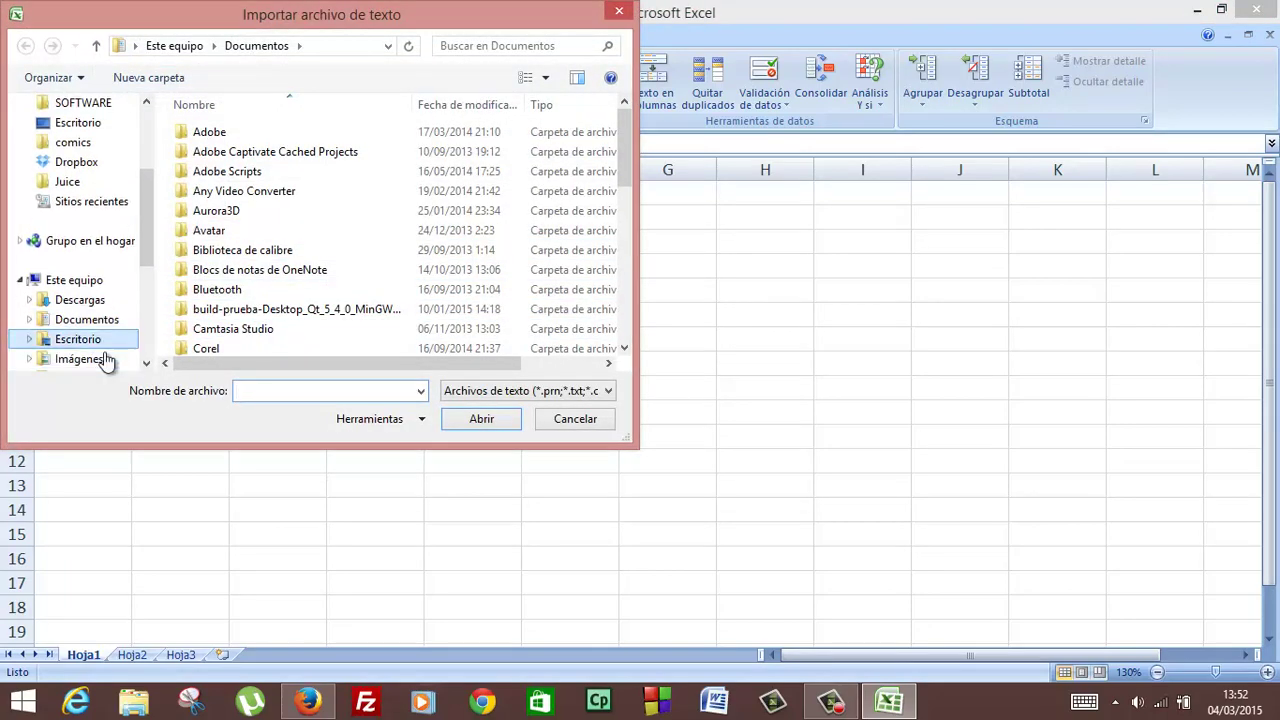
pyautogui.click(285, 215)
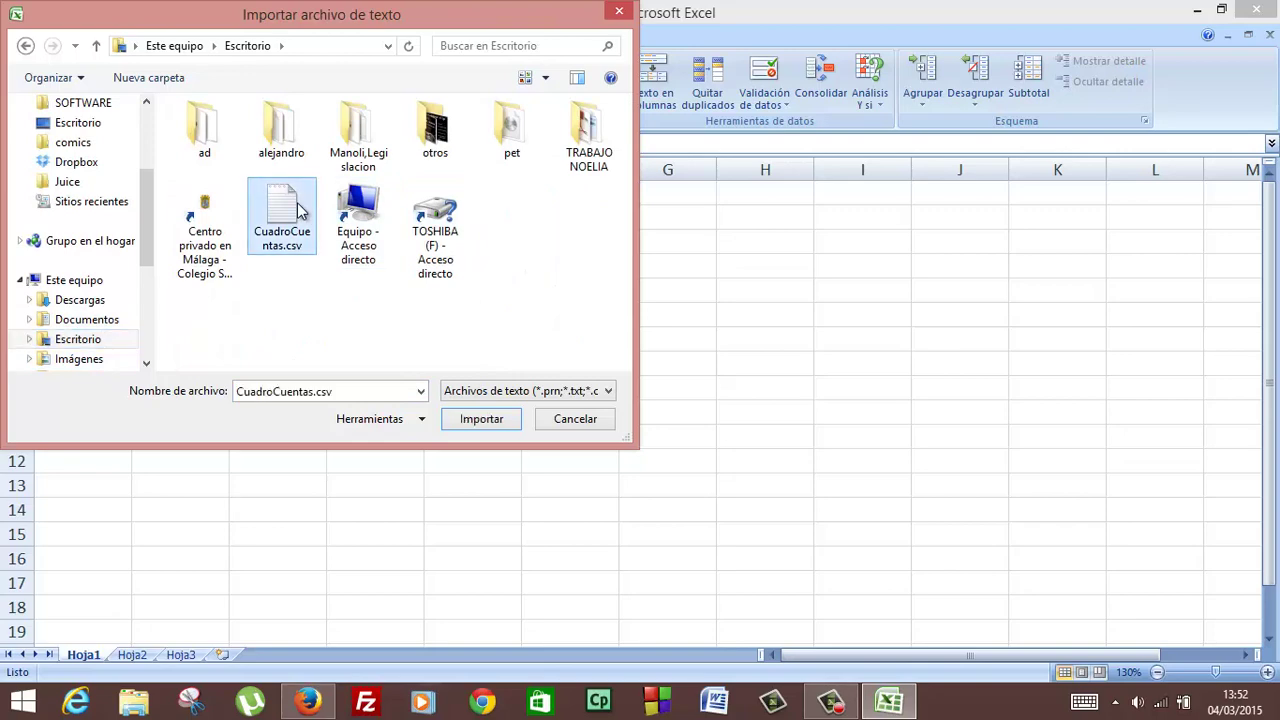
pyautogui.click(477, 419)
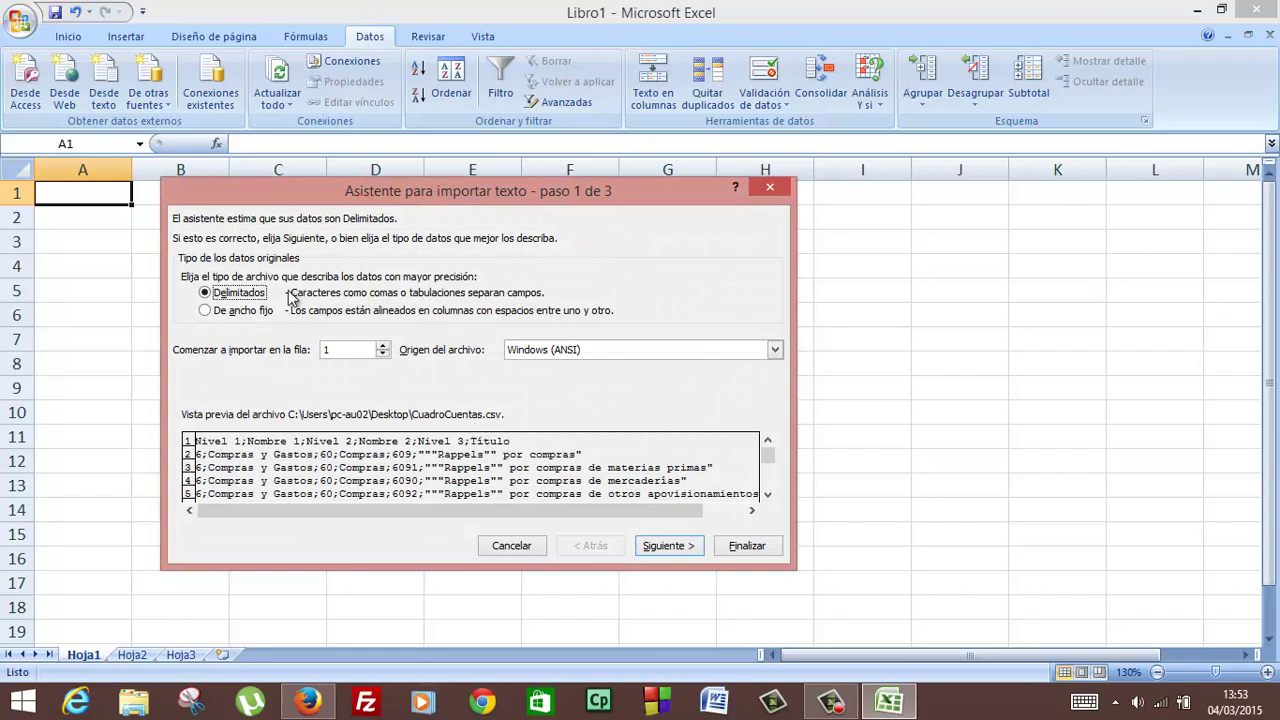
# Import the file as delimited data with semicolon as the only separator, placing it in the existing sheet at A1.
pyautogui.click(241, 312)
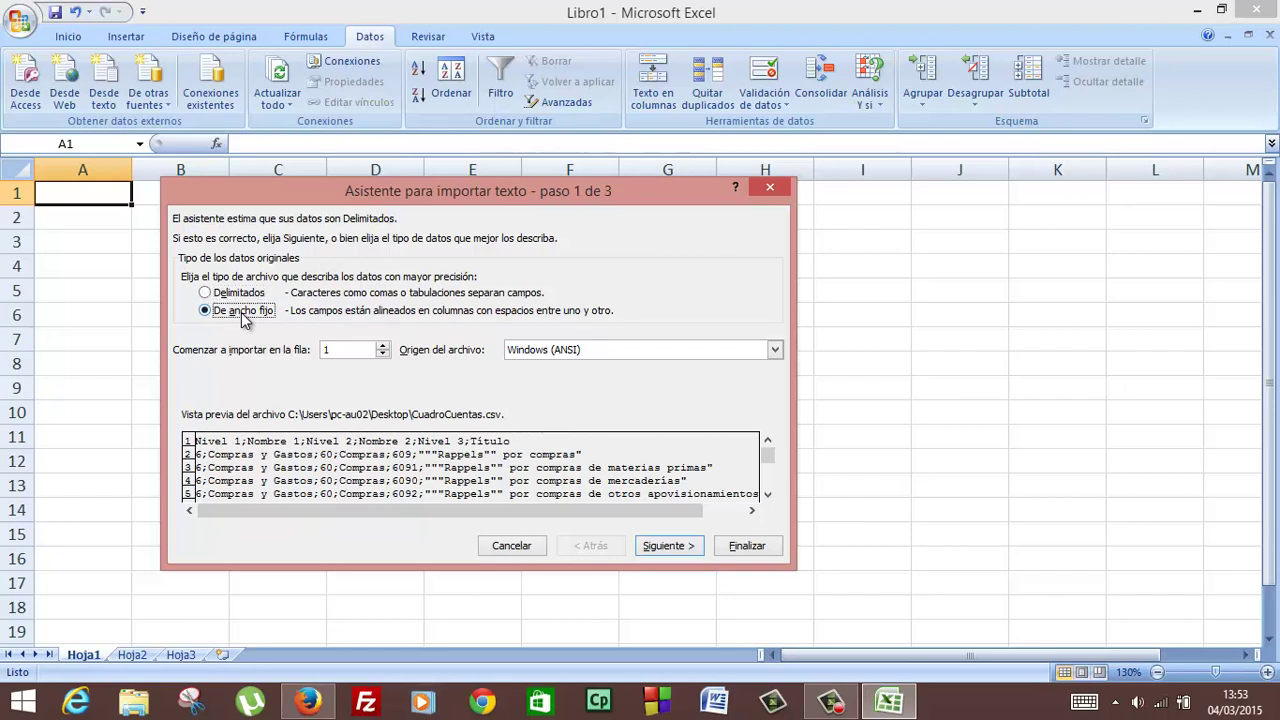
pyautogui.click(242, 296)
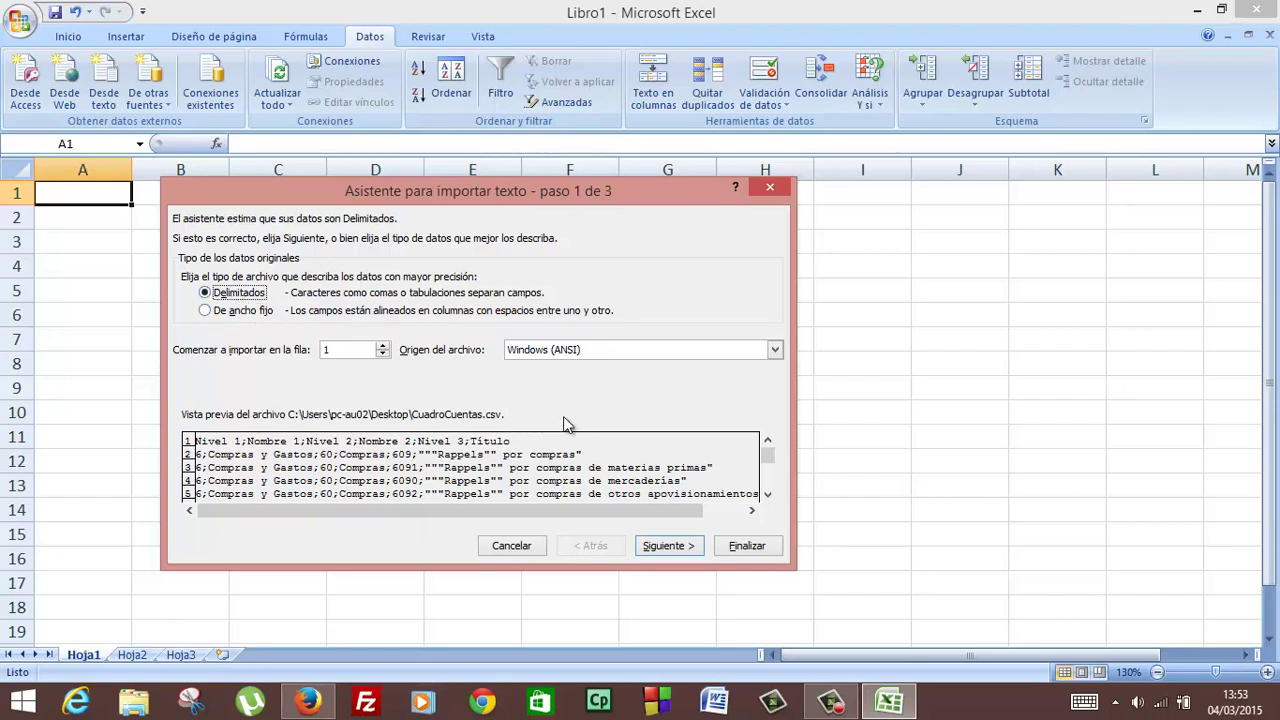
pyautogui.click(692, 550)
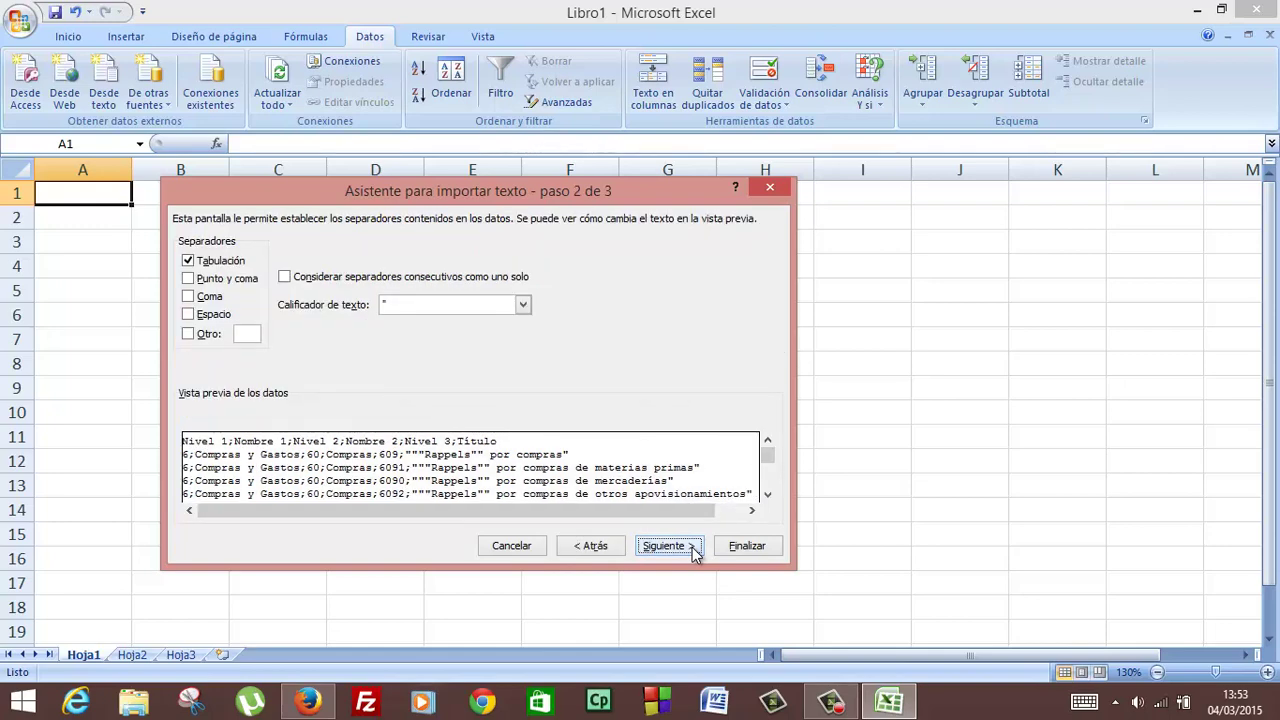
pyautogui.click(188, 261)
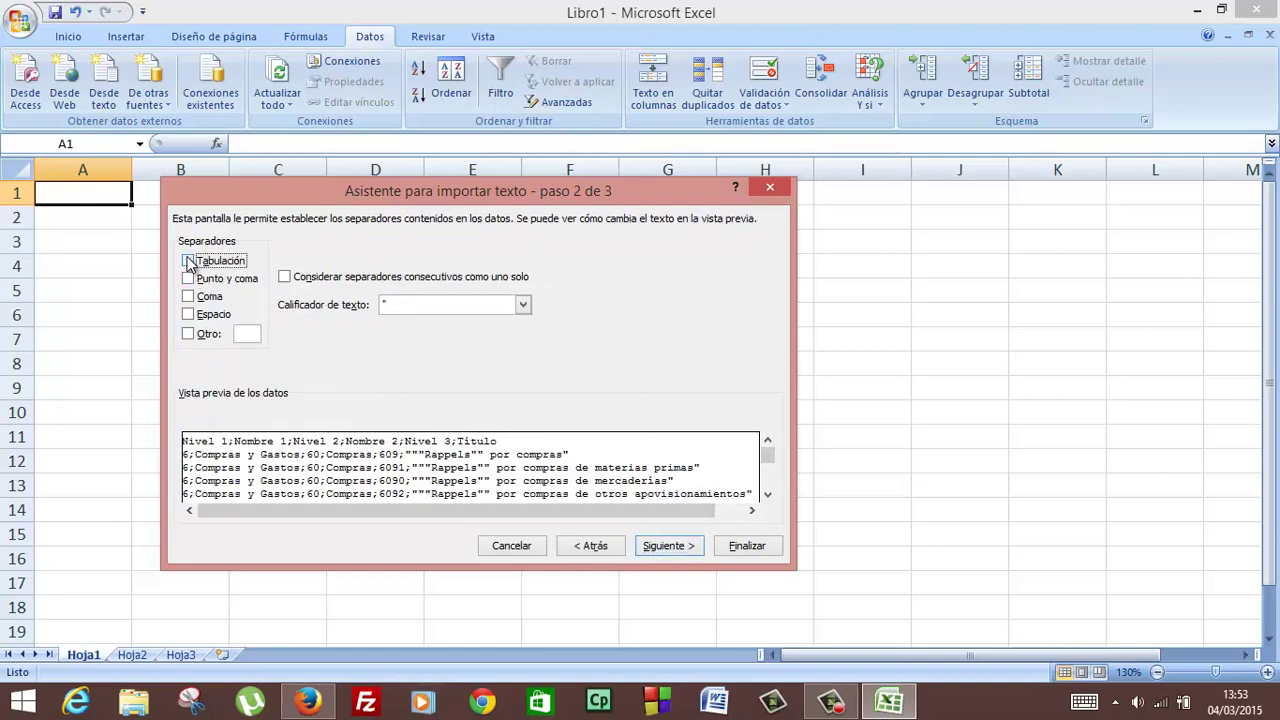
pyautogui.click(189, 280)
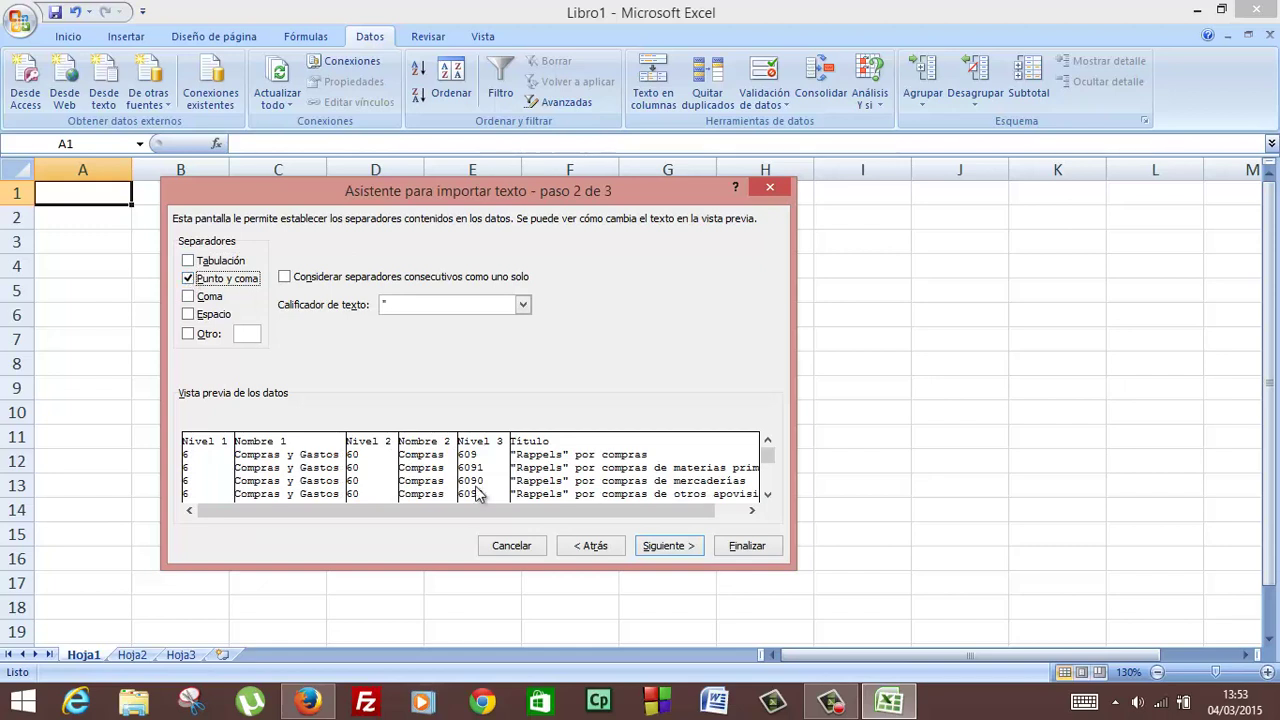
pyautogui.click(655, 548)
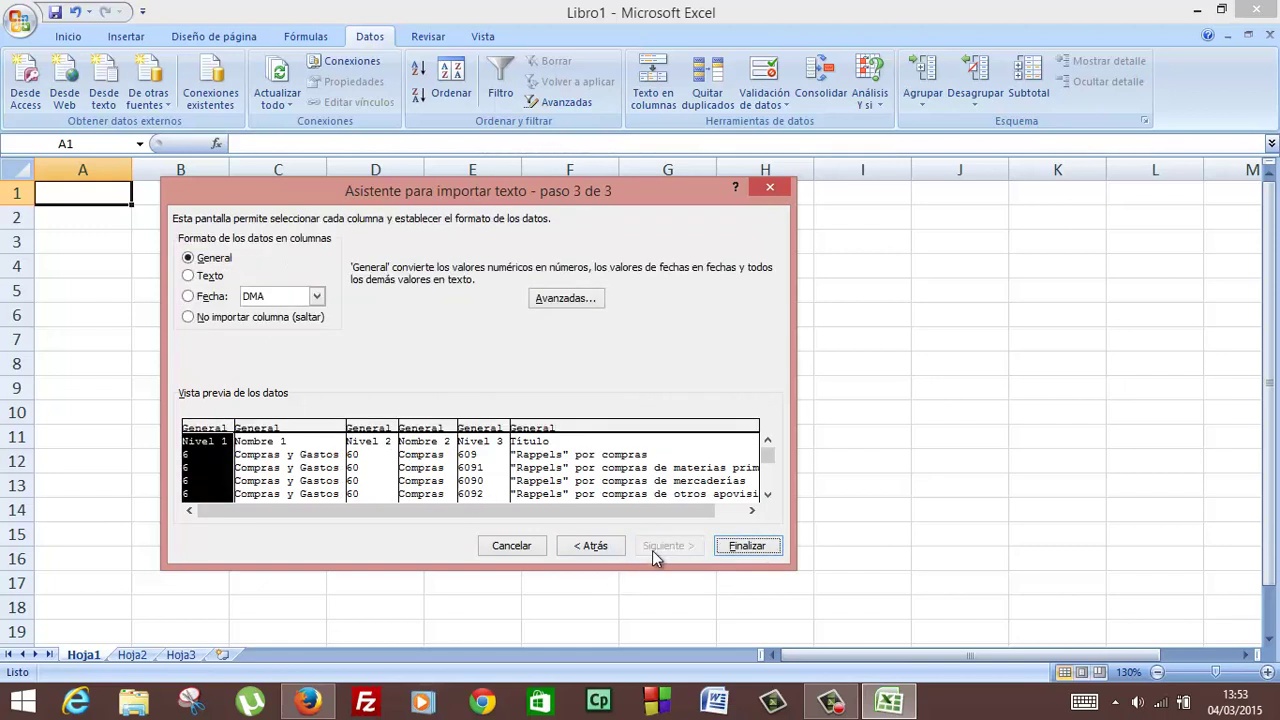
pyautogui.click(740, 545)
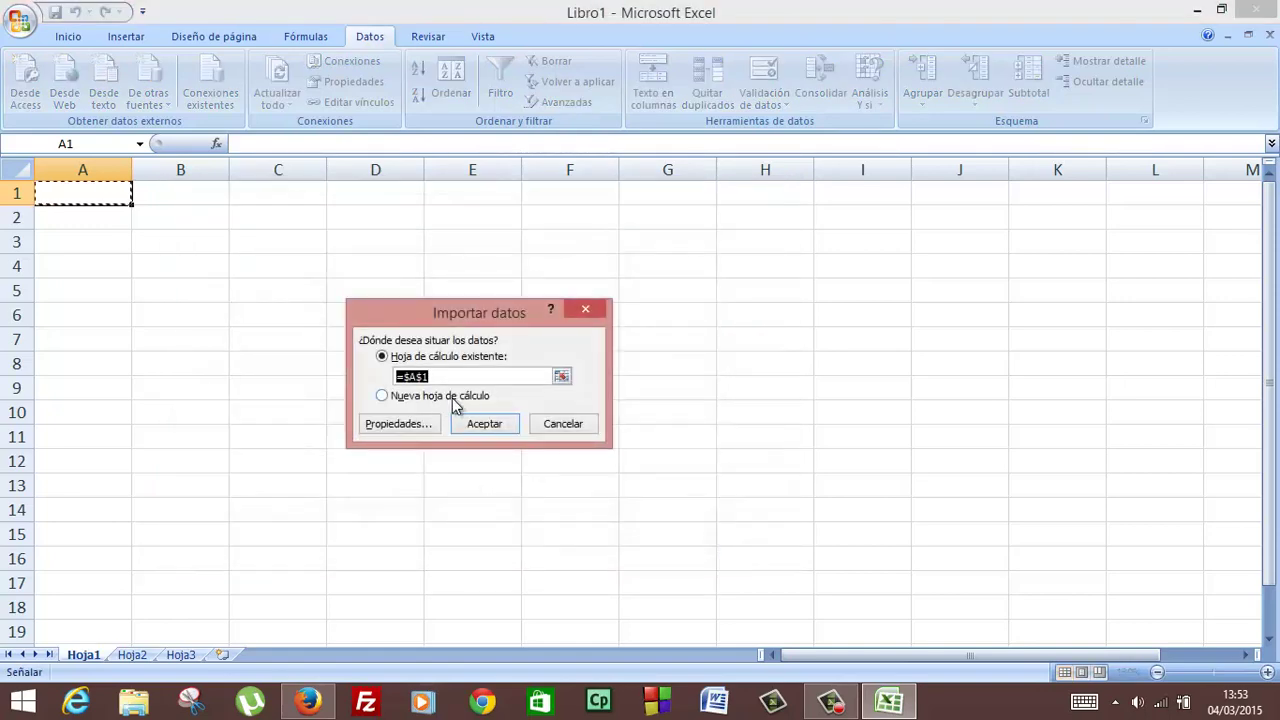
pyautogui.click(476, 426)
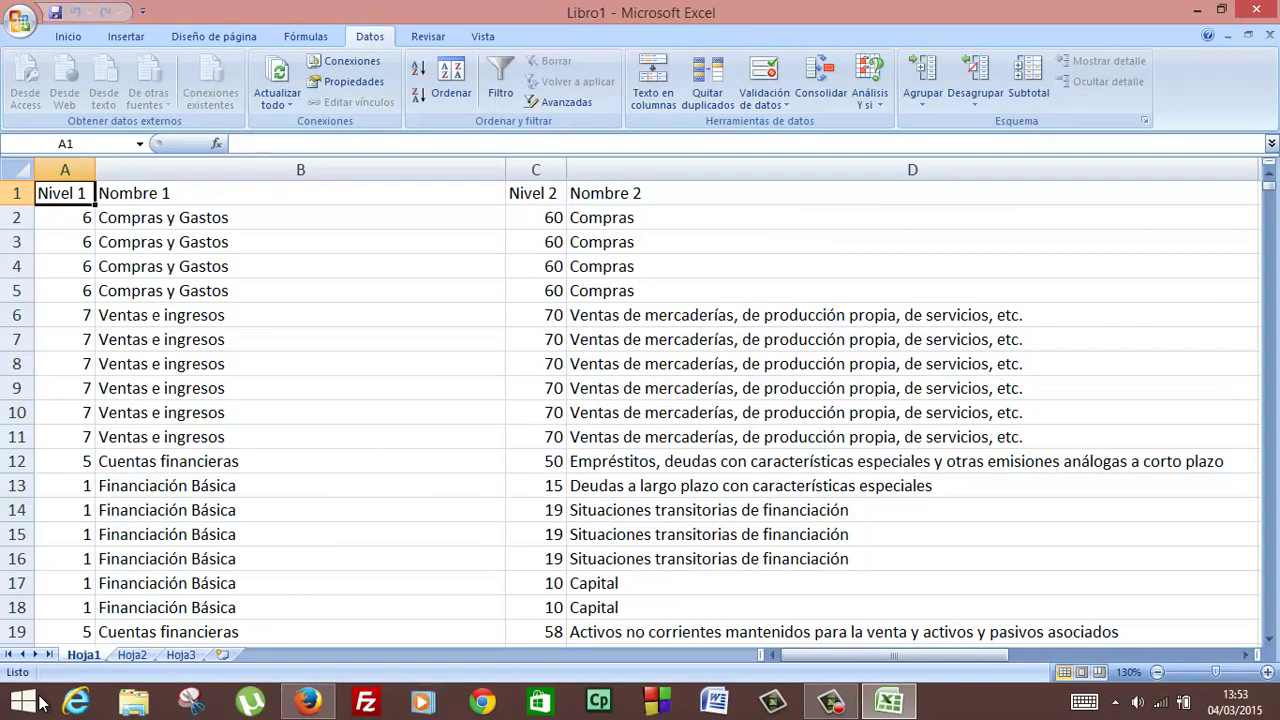
# Rename the sheet Hoja1 as Cuentas.
pyautogui.rightClick(80, 655)
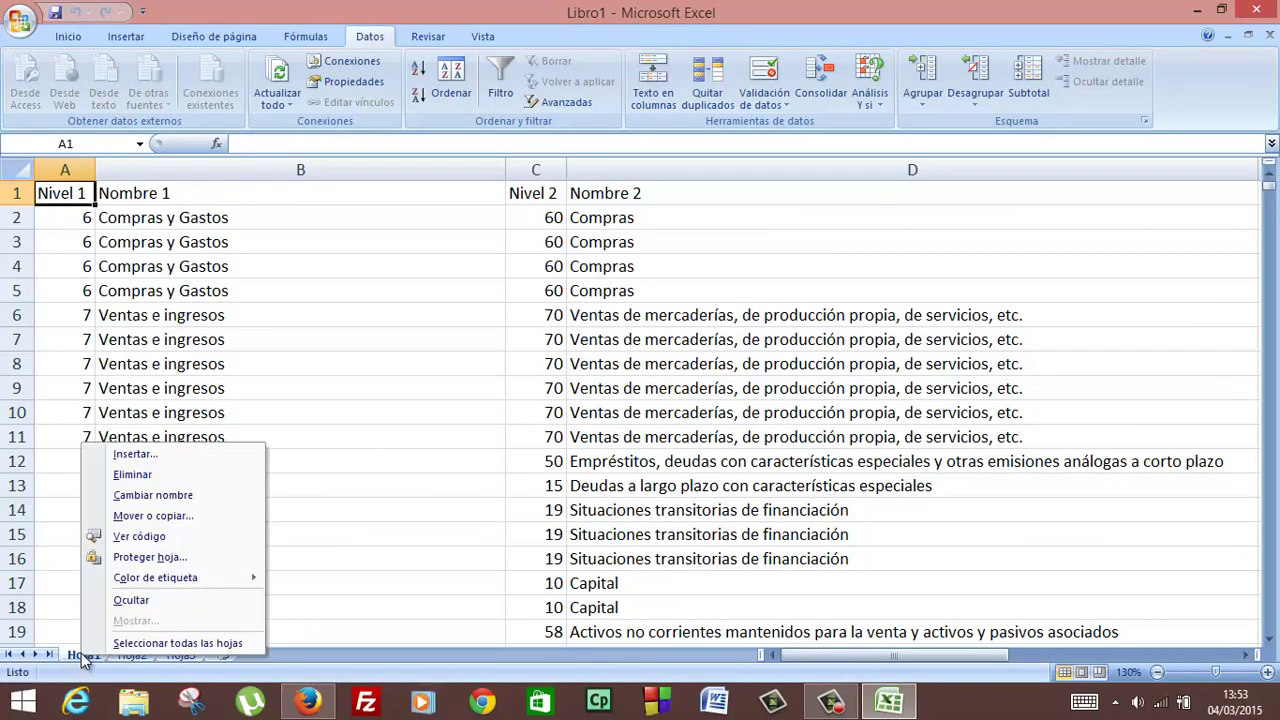
pyautogui.click(169, 513)
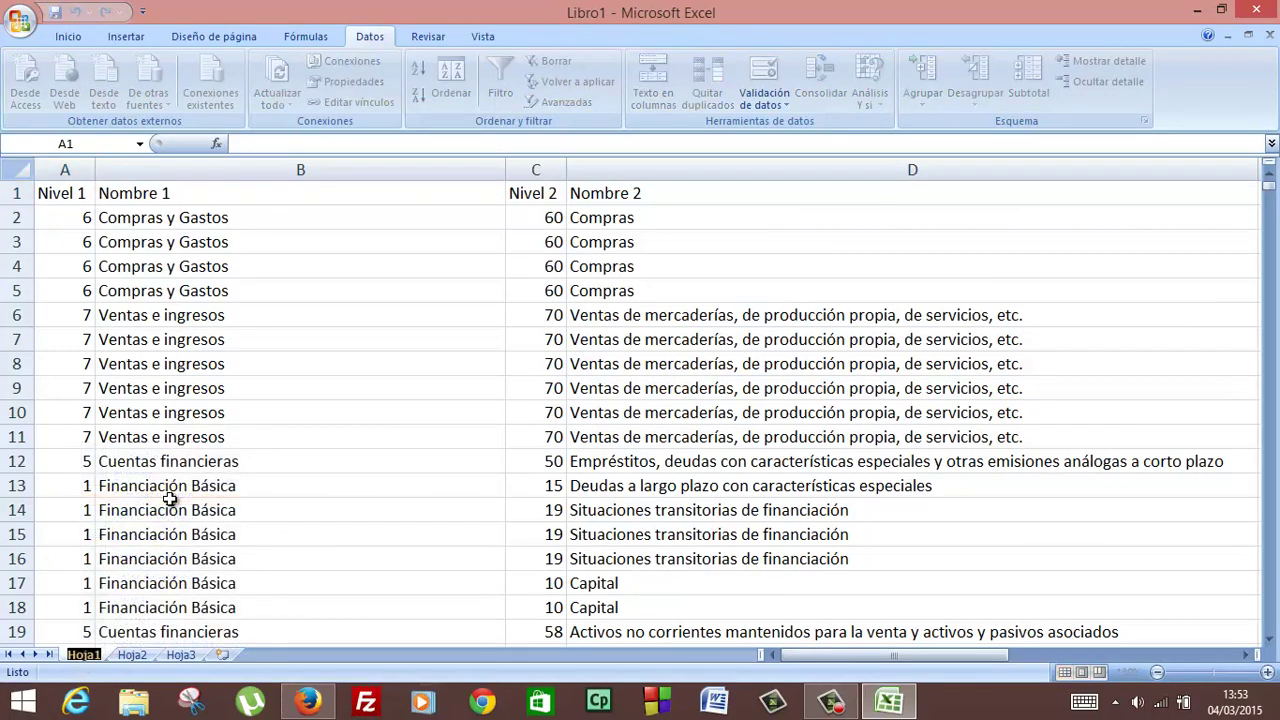
pyautogui.write('Cuentas')
pyautogui.press('Return')
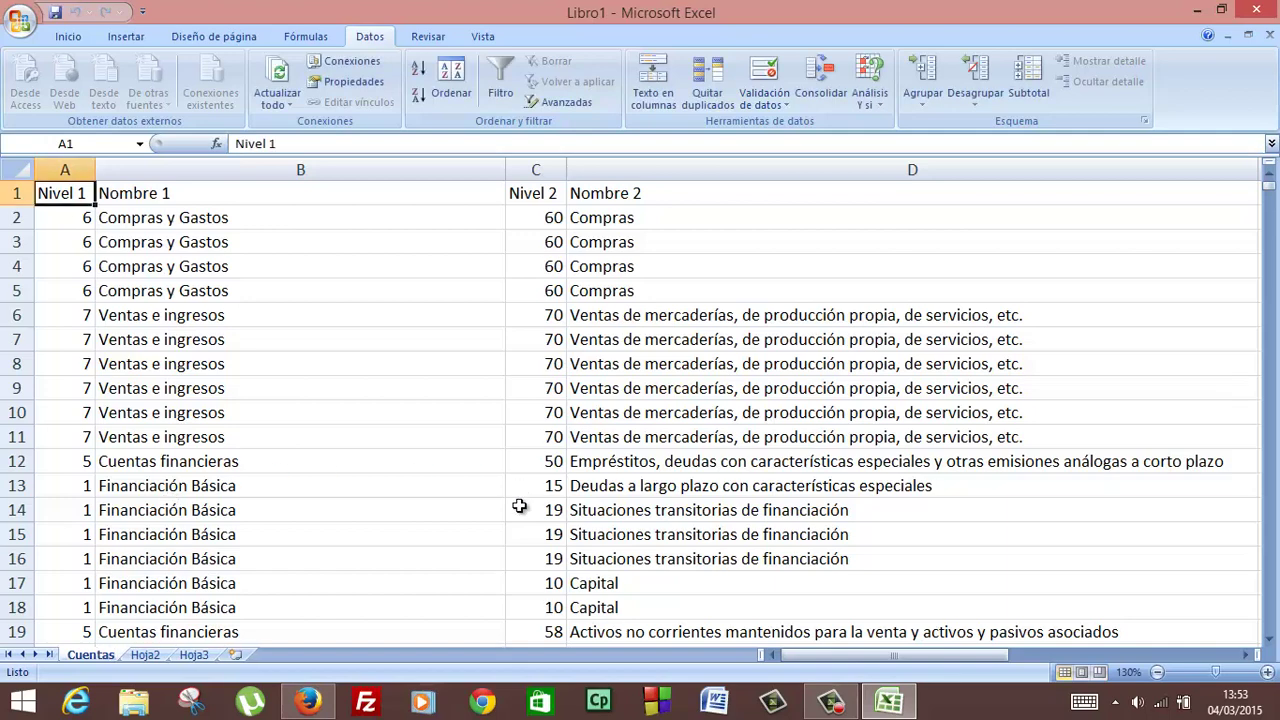
# Check the Criterios de Calificación table in Firefox, then return to the workbook.
pyautogui.click(307, 701)
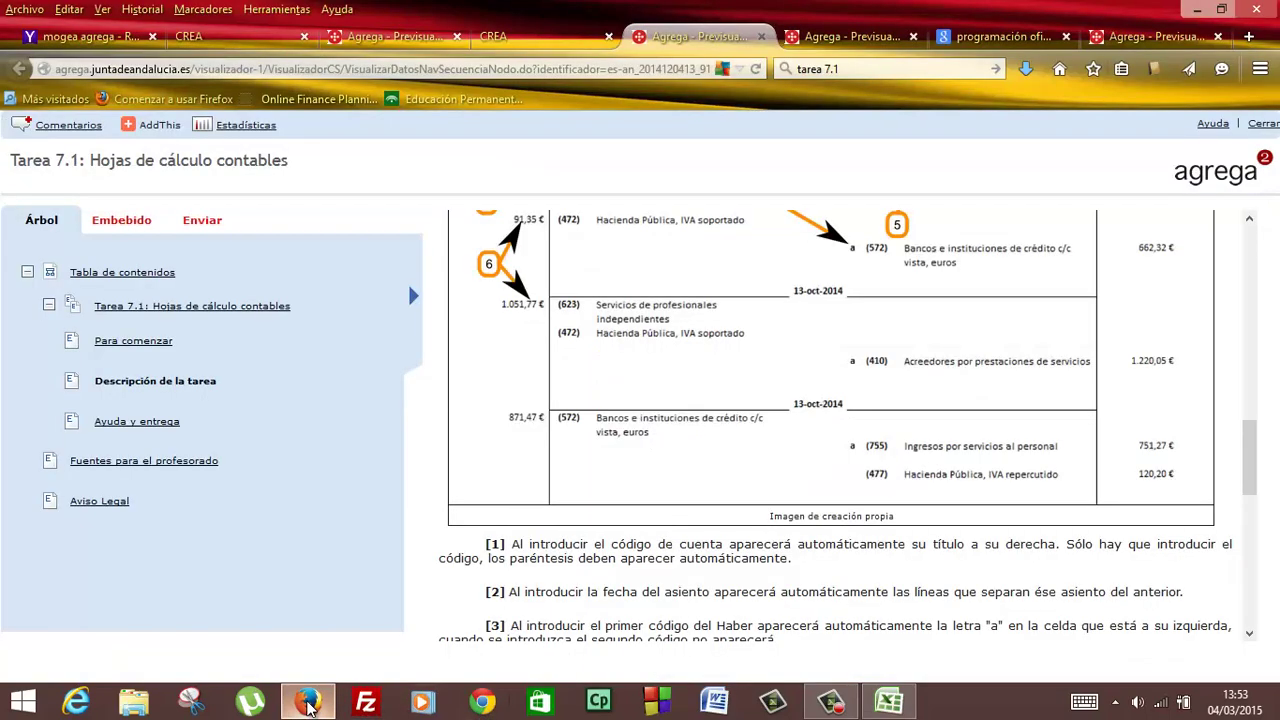
pyautogui.click(835, 46)
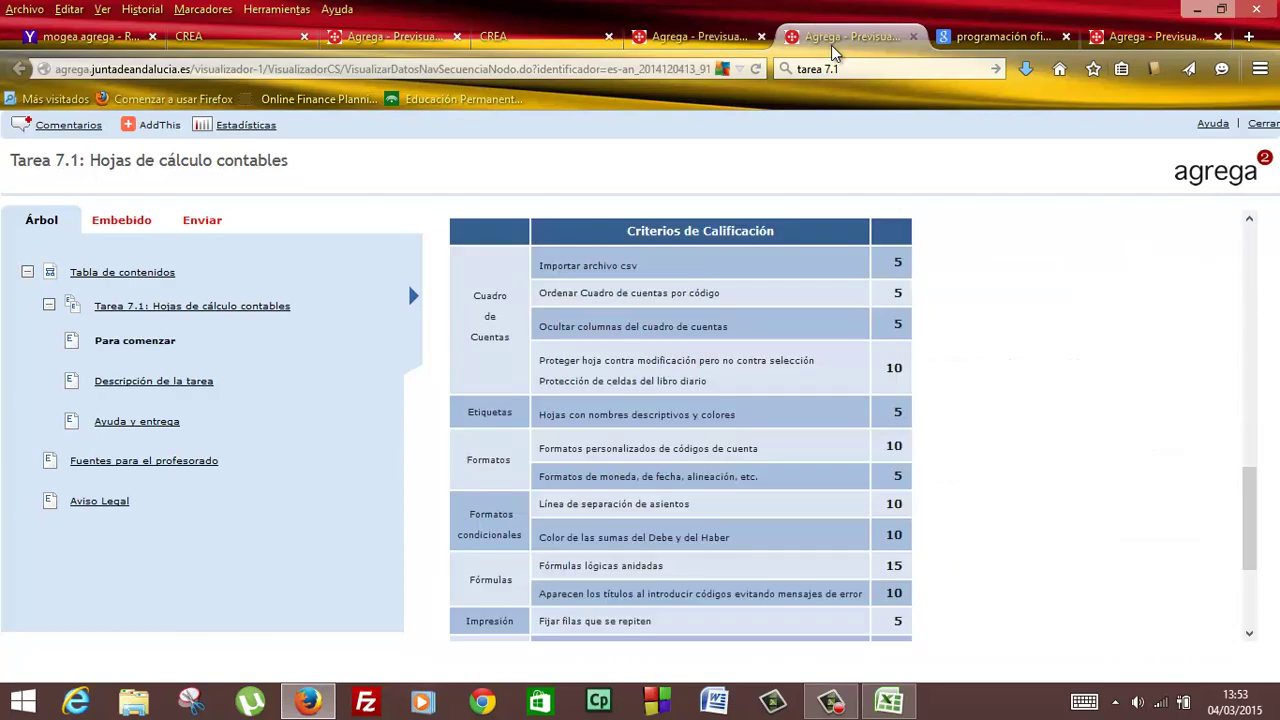
pyautogui.click(1197, 9)
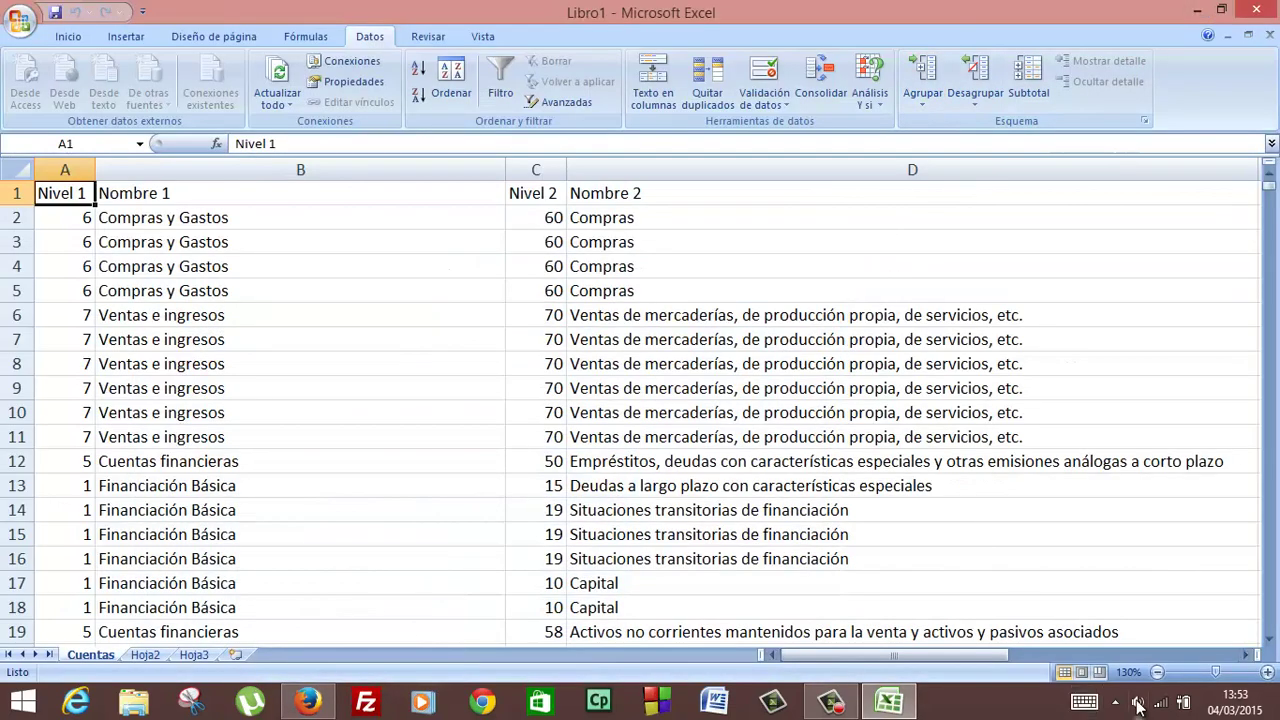
# Examine all the columns of the imported chart of accounts at 60% zoom.
pyautogui.click(1157, 673)
pyautogui.click(1157, 673)
pyautogui.click(1157, 673)
pyautogui.click(1157, 673)
pyautogui.click(1157, 673)
pyautogui.click(1157, 673)
pyautogui.click(1157, 673)
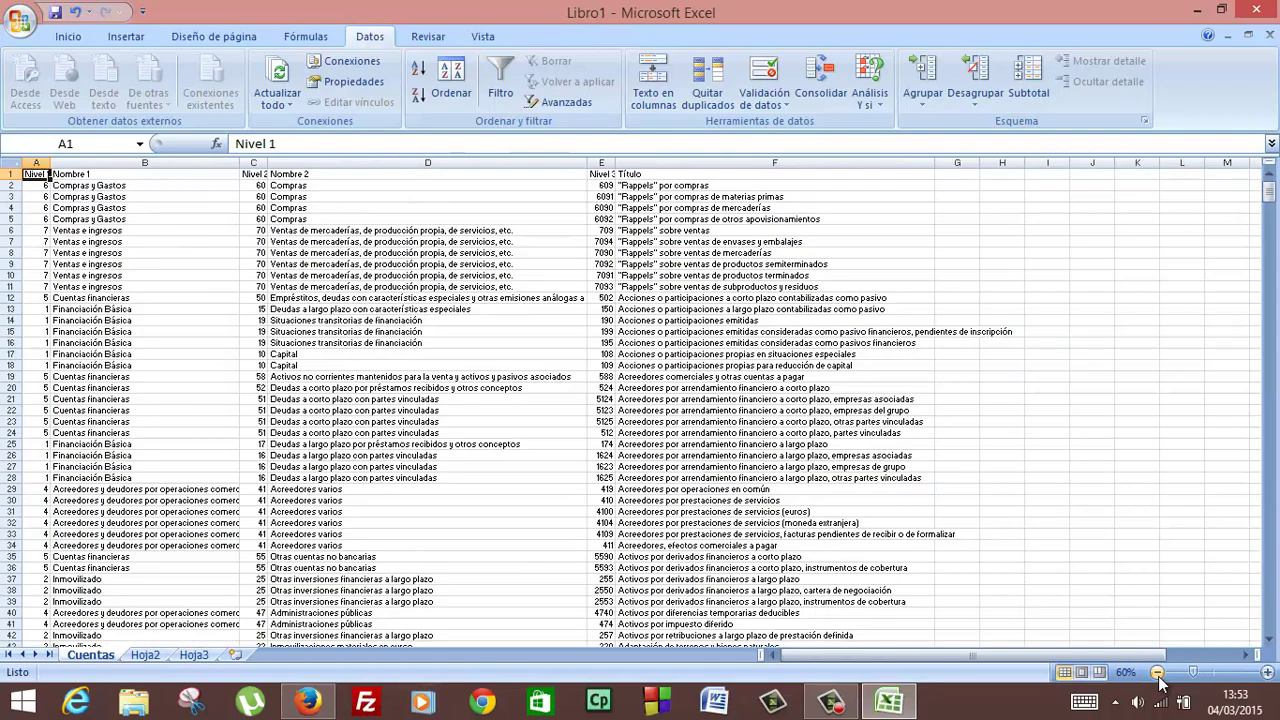
pyautogui.click(1157, 673)
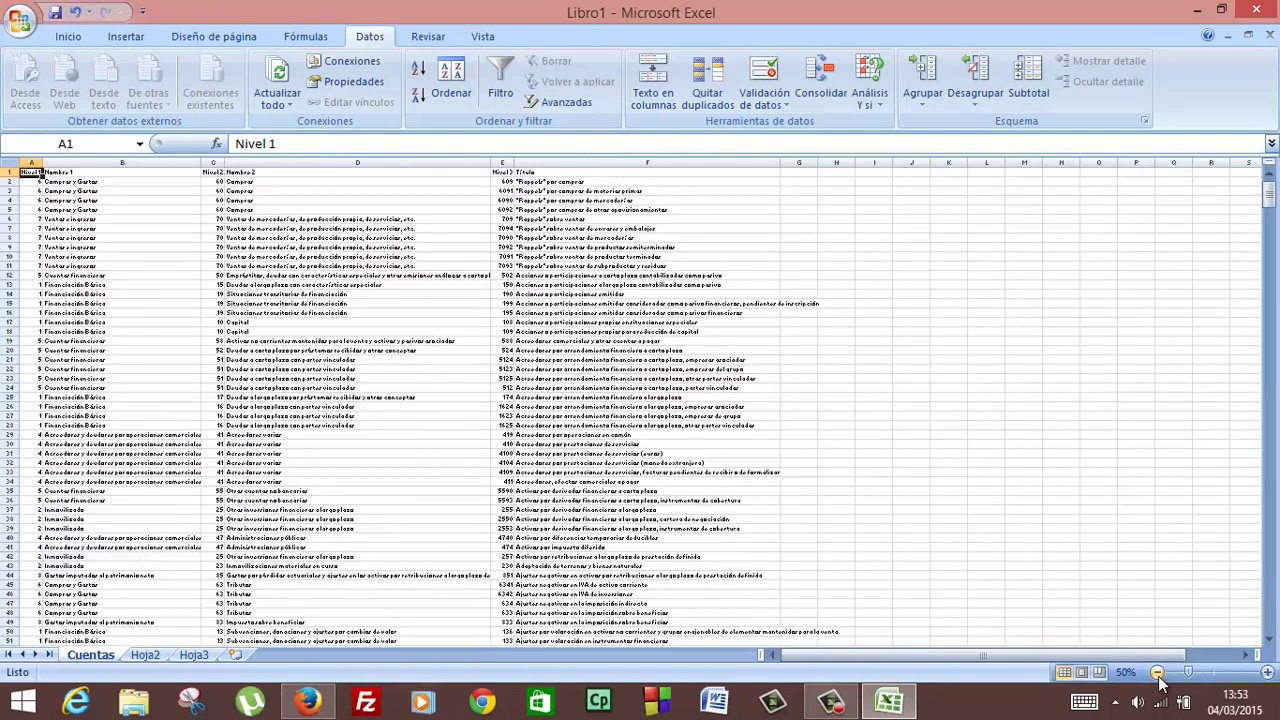
pyautogui.click(1267, 673)
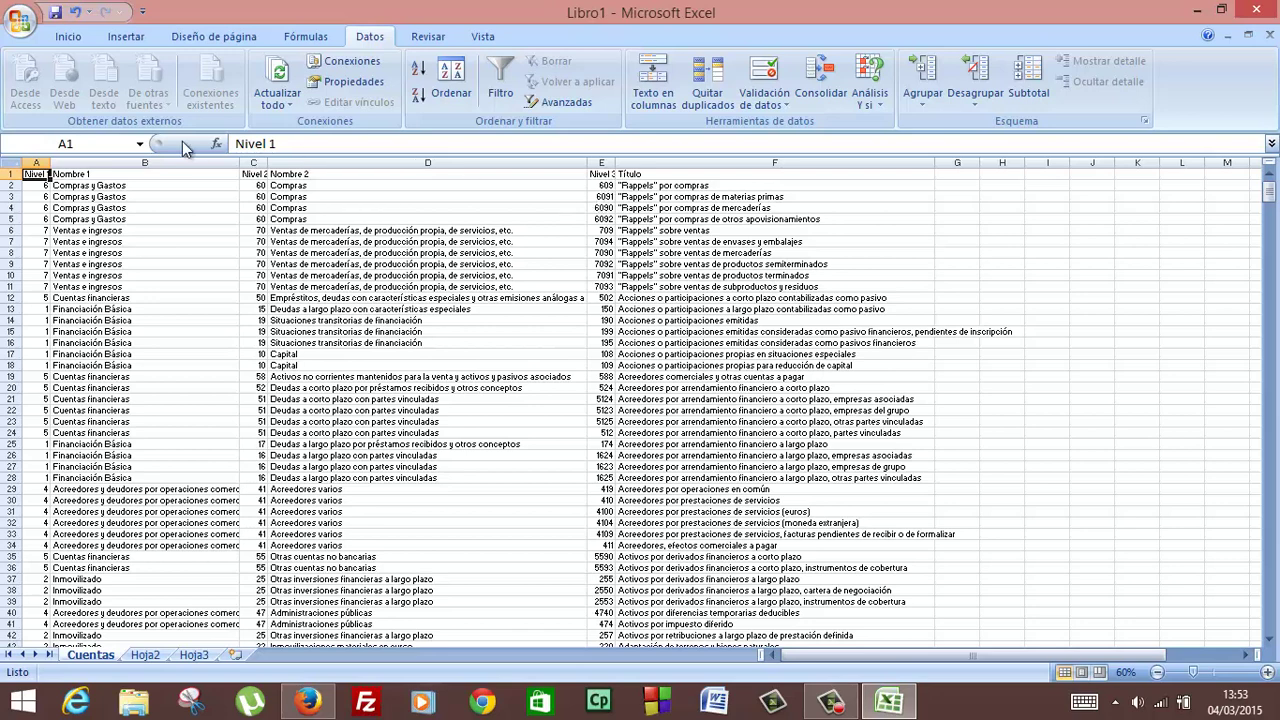
# Sort the whole accounts table, columns A to F down to row 841, by Nivel 3 values from smallest to largest with headers.
pyautogui.hotkey('ctrl', 'Down')
pyautogui.click(36, 185)
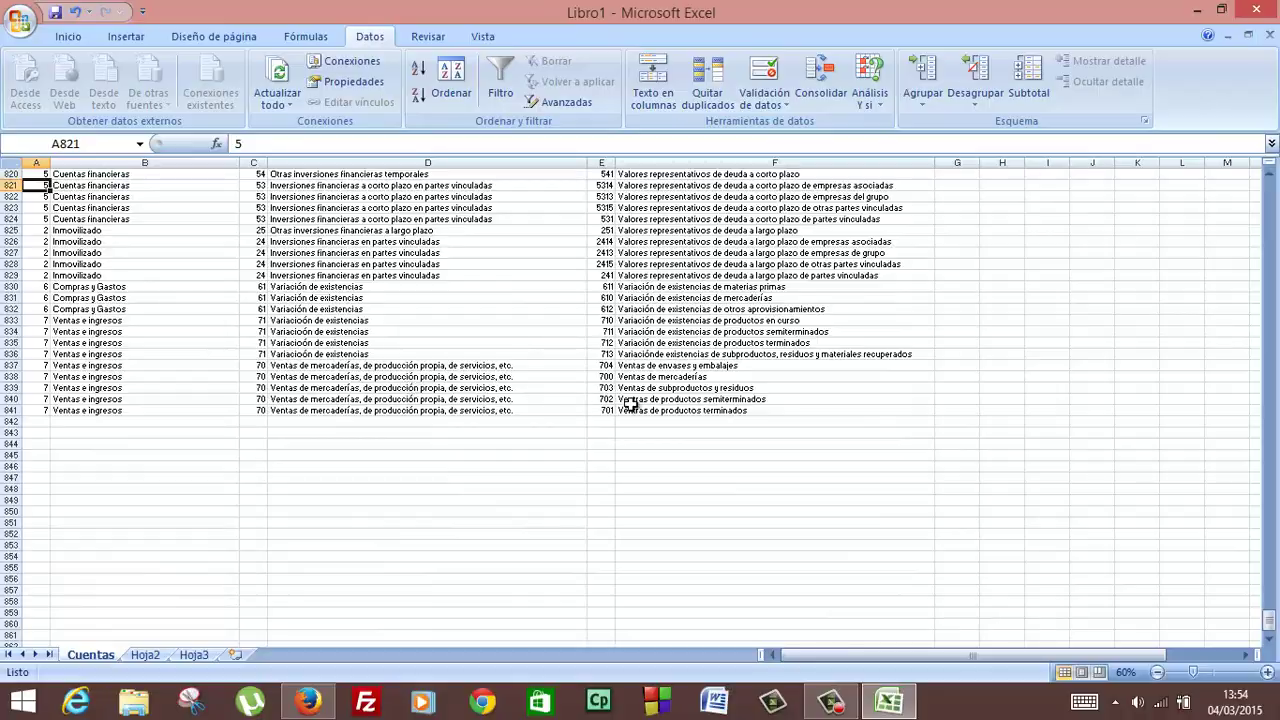
pyautogui.moveTo(657, 409); pyautogui.dragTo(6, 8)
pyautogui.click(470, 97)
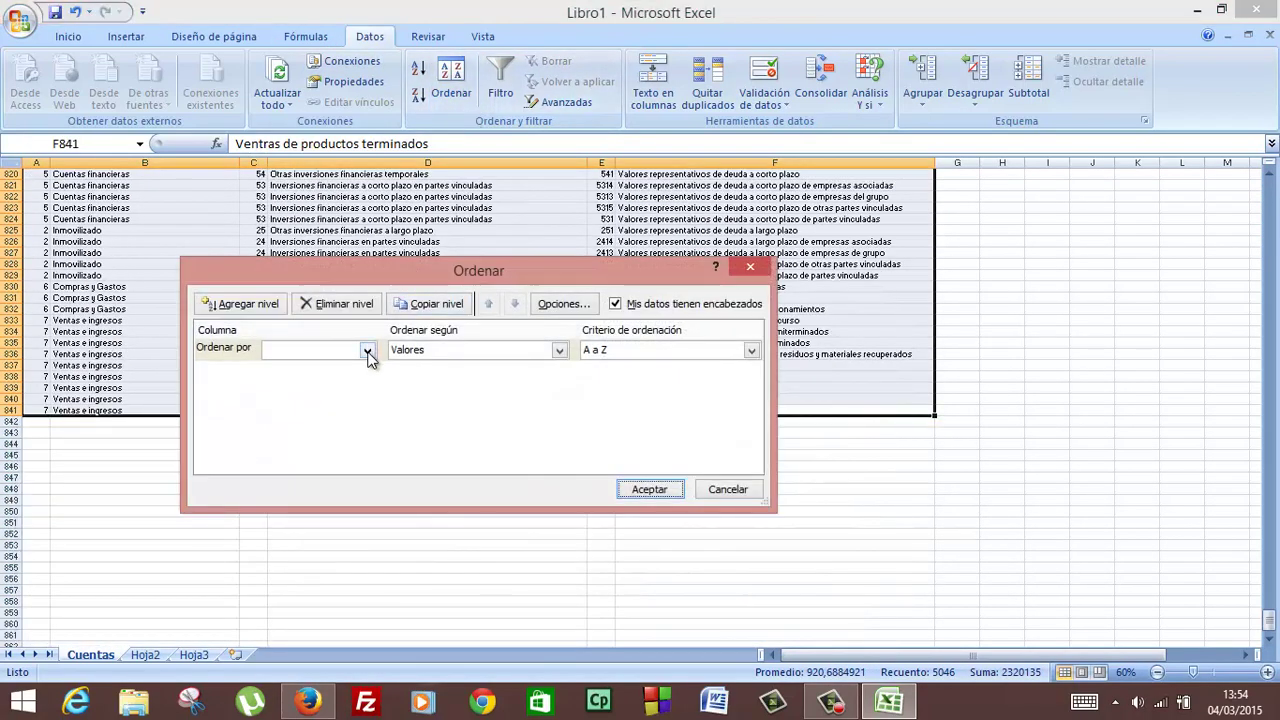
pyautogui.click(367, 351)
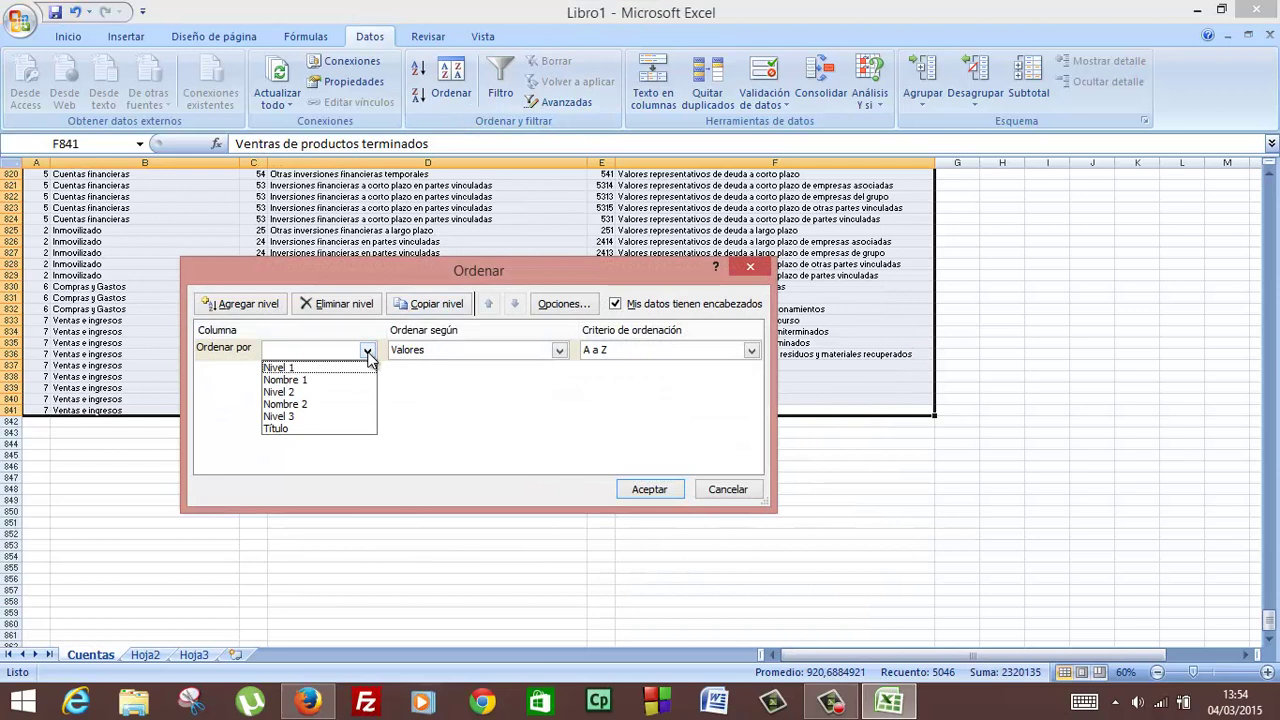
pyautogui.click(338, 416)
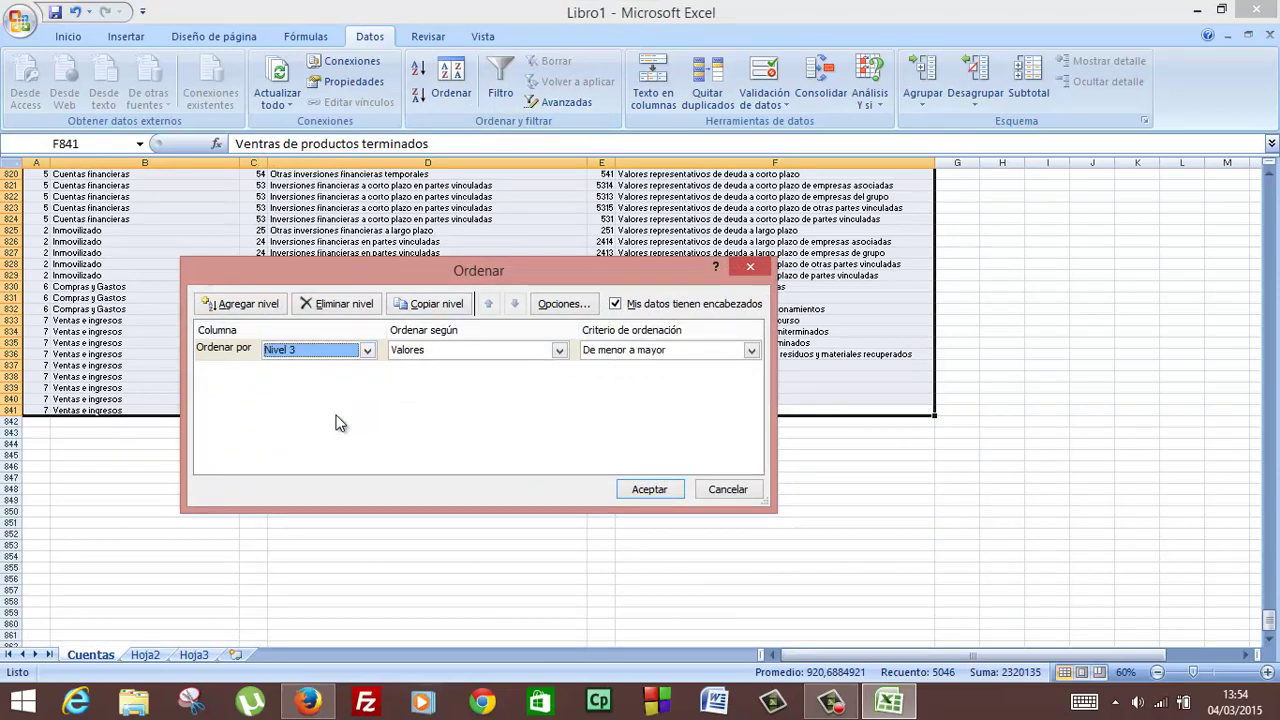
pyautogui.click(334, 706)
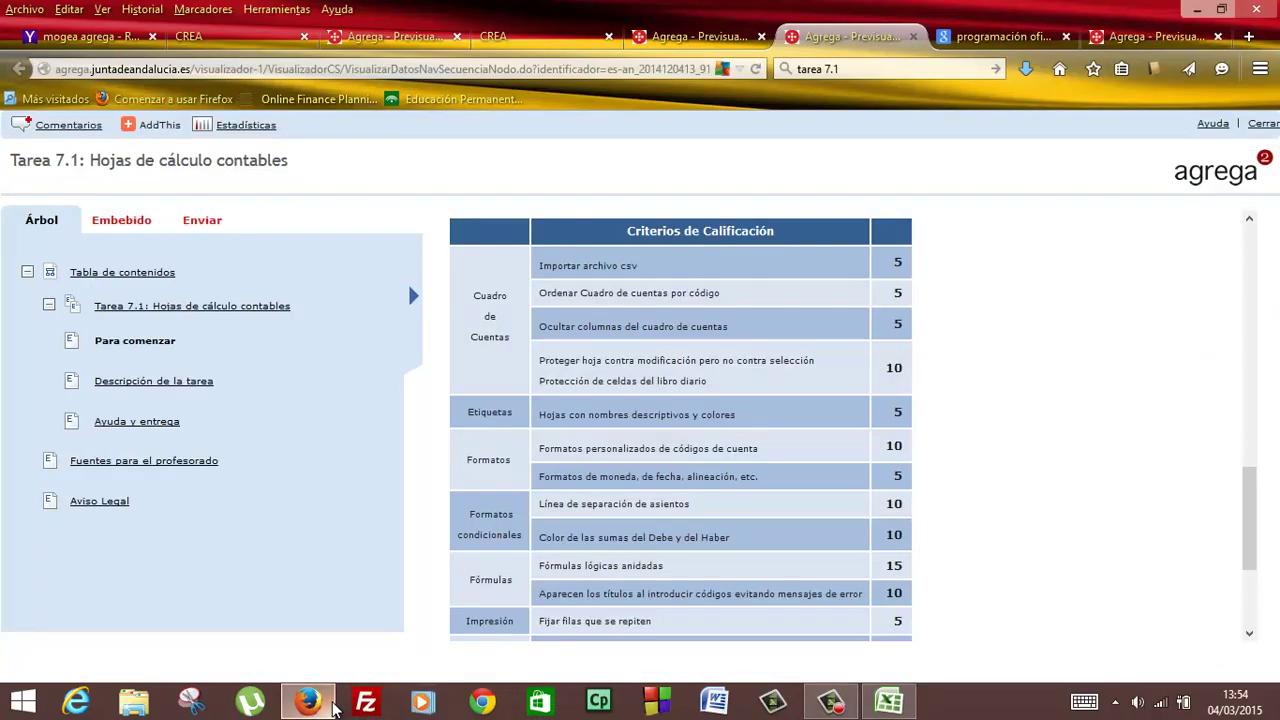
pyautogui.click(334, 706)
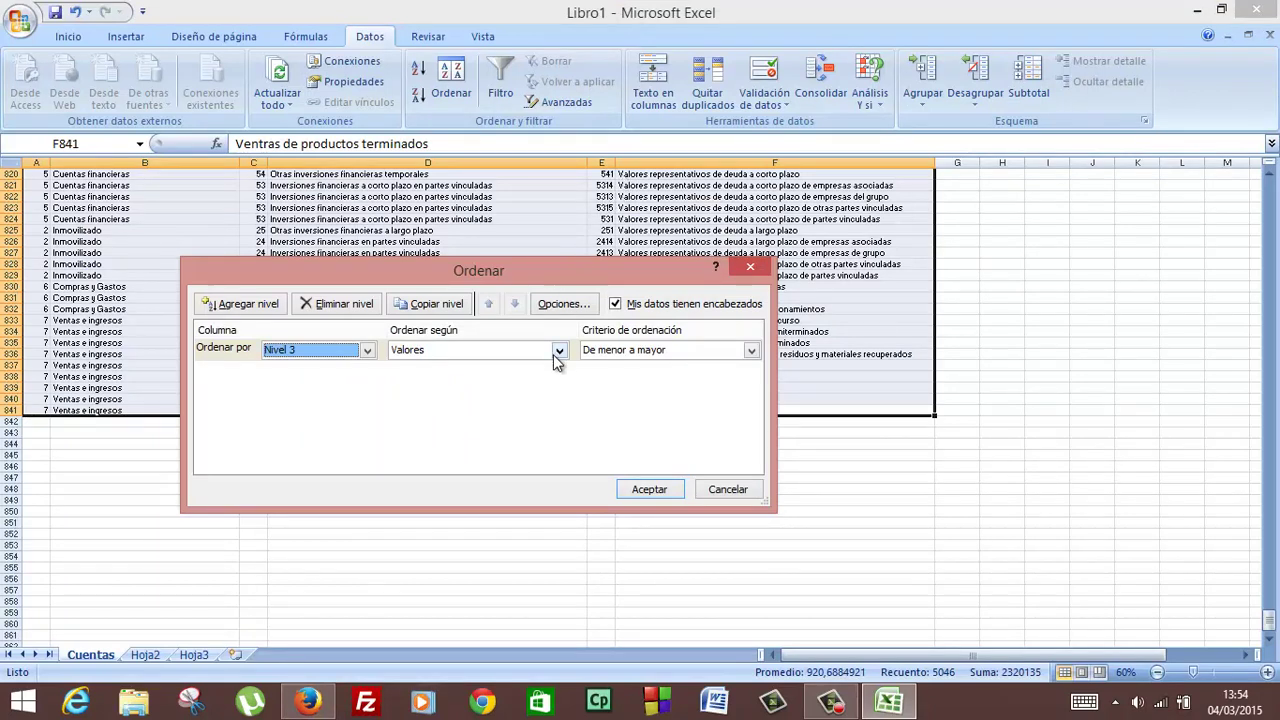
pyautogui.click(649, 489)
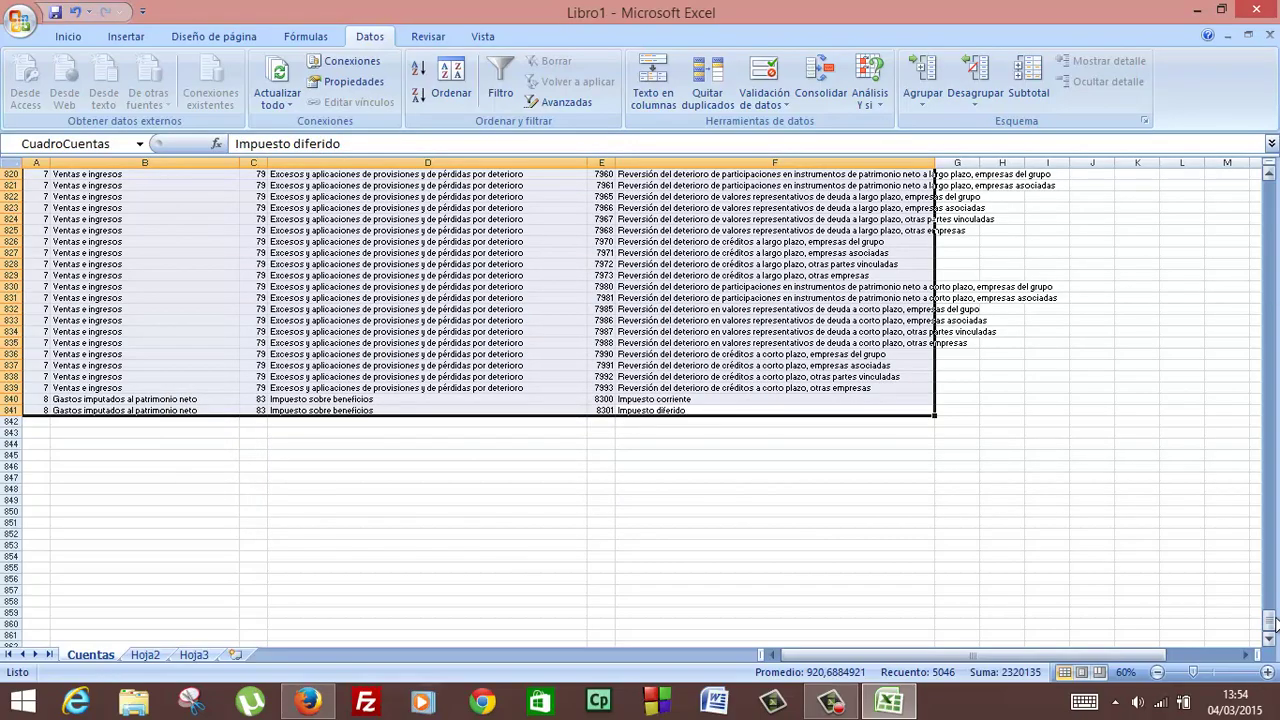
pyautogui.moveTo(1272, 625); pyautogui.dragTo(1240, 158)
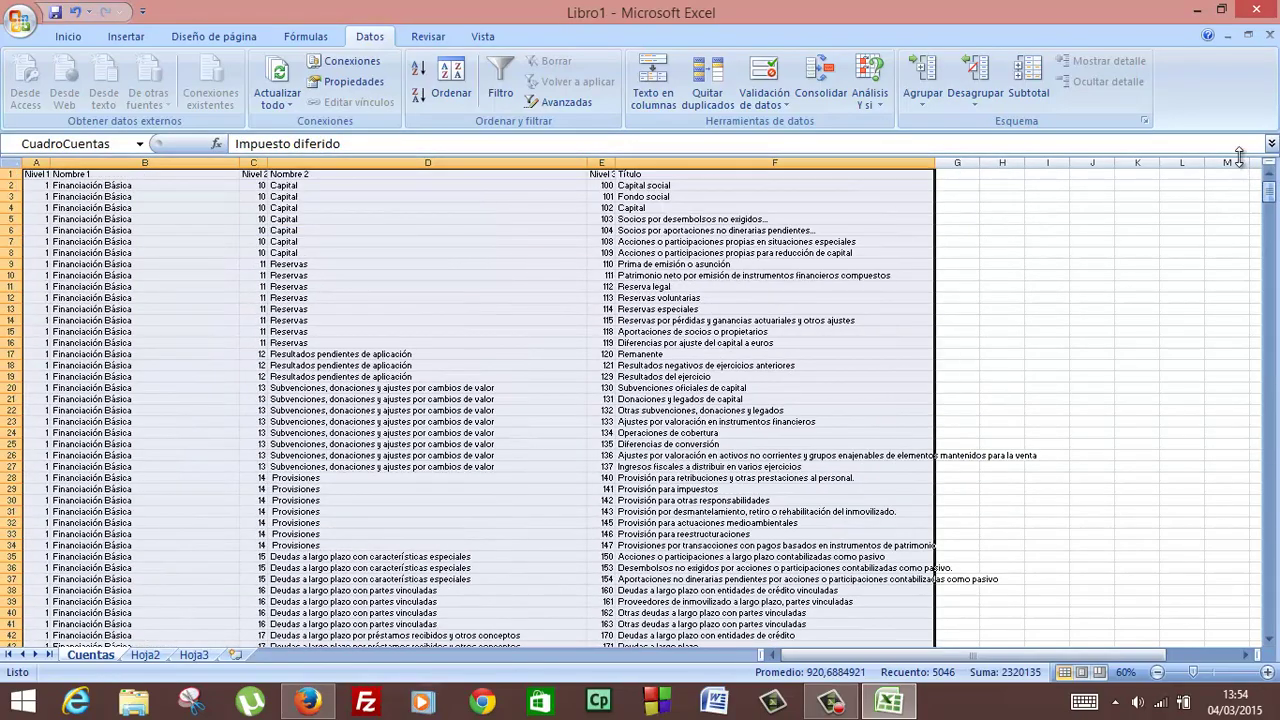
# Save the workbook as hoja in xlsx format in the Documentos folder.
pyautogui.click(55, 12)
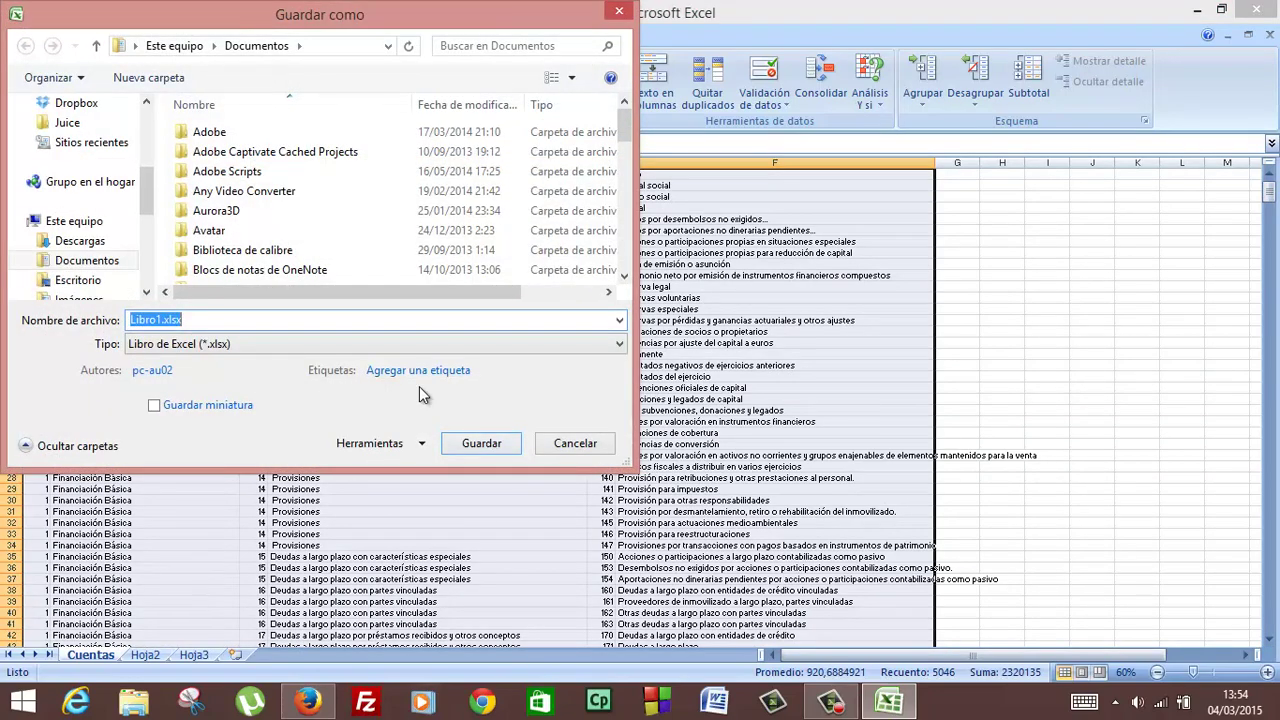
pyautogui.write('hoja')
pyautogui.press('Return')
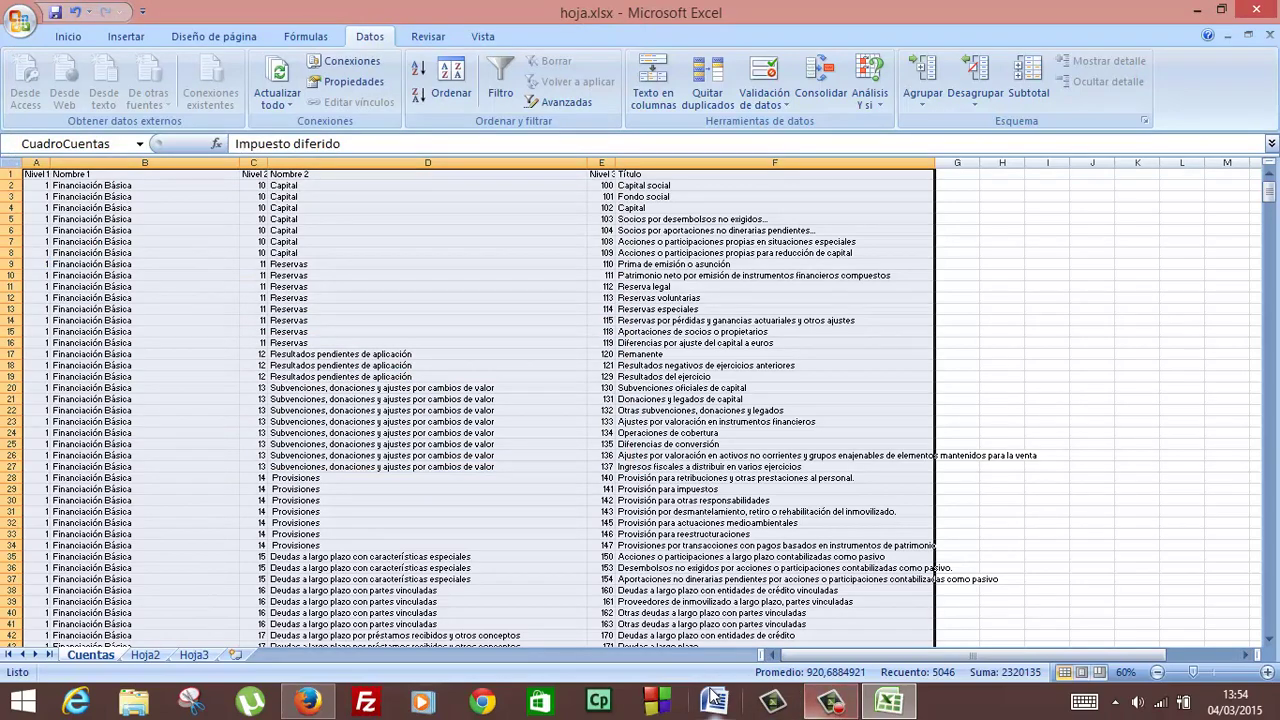
# Check the Criterios de Calificación table in Firefox, return to the workbook and hide columns A to D of the Cuentas sheet.
pyautogui.click(312, 703)
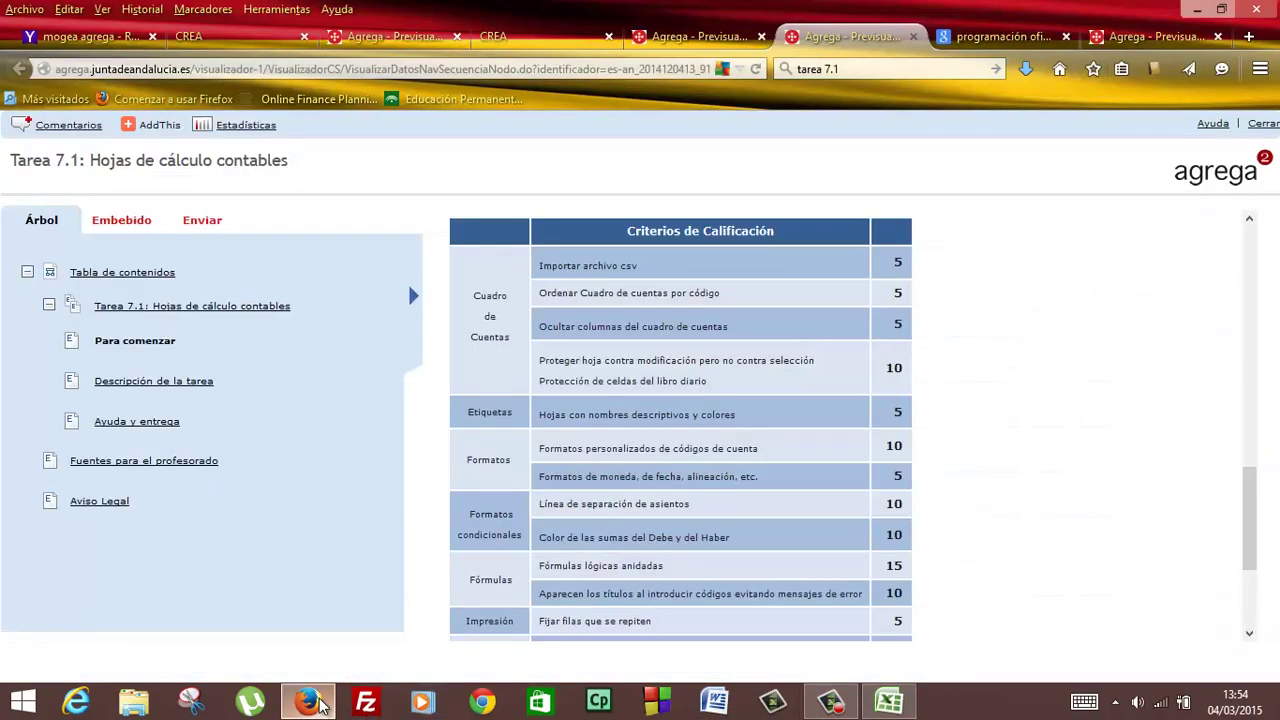
pyautogui.click(312, 703)
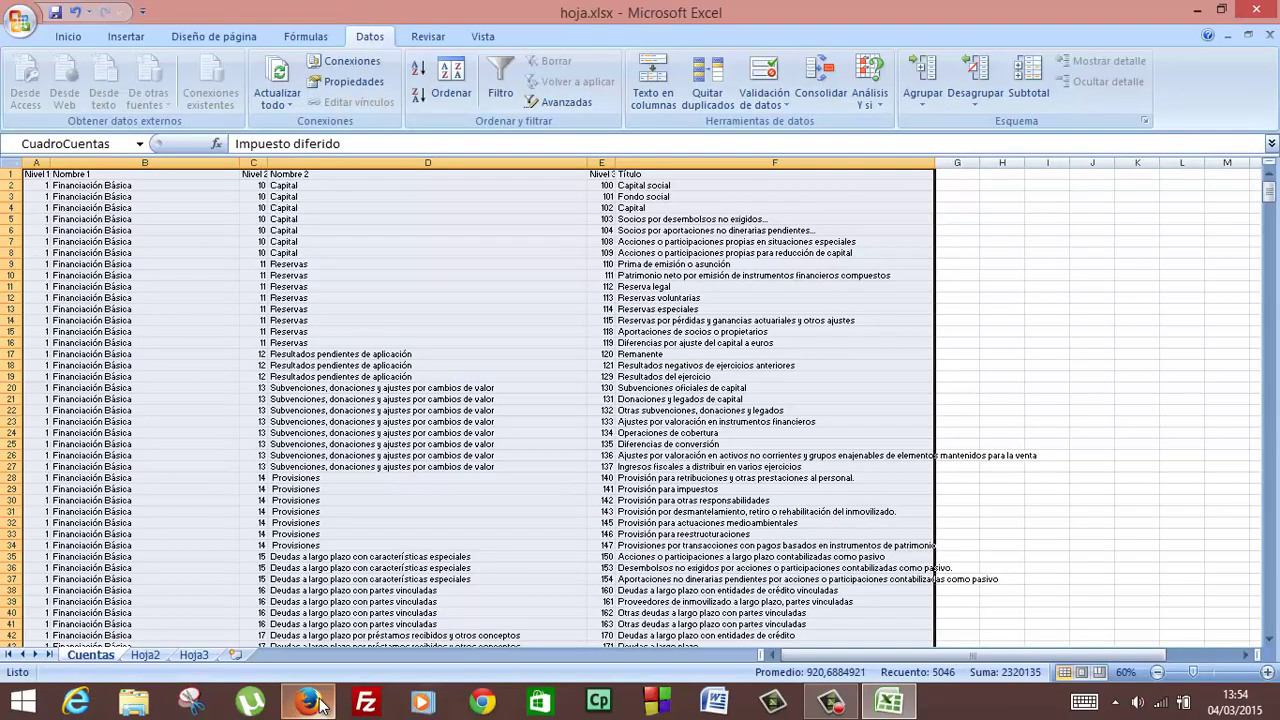
pyautogui.click(557, 209)
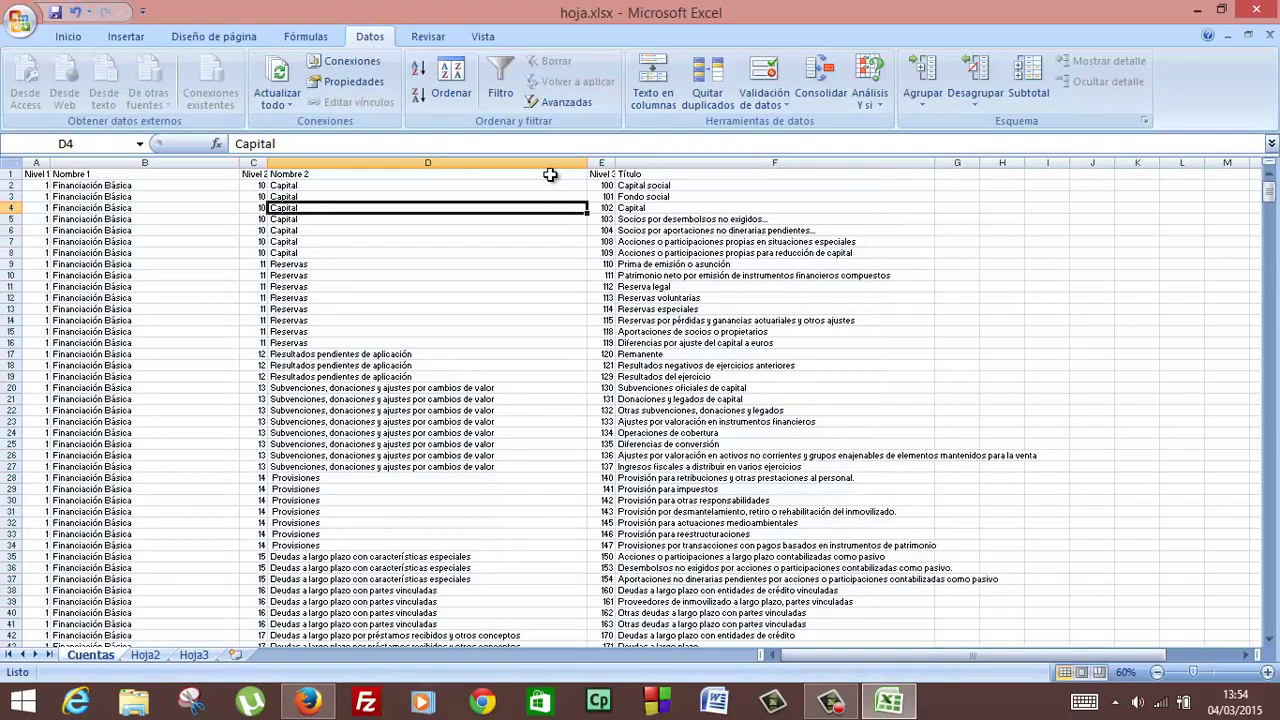
pyautogui.moveTo(550, 158); pyautogui.dragTo(27, 152)
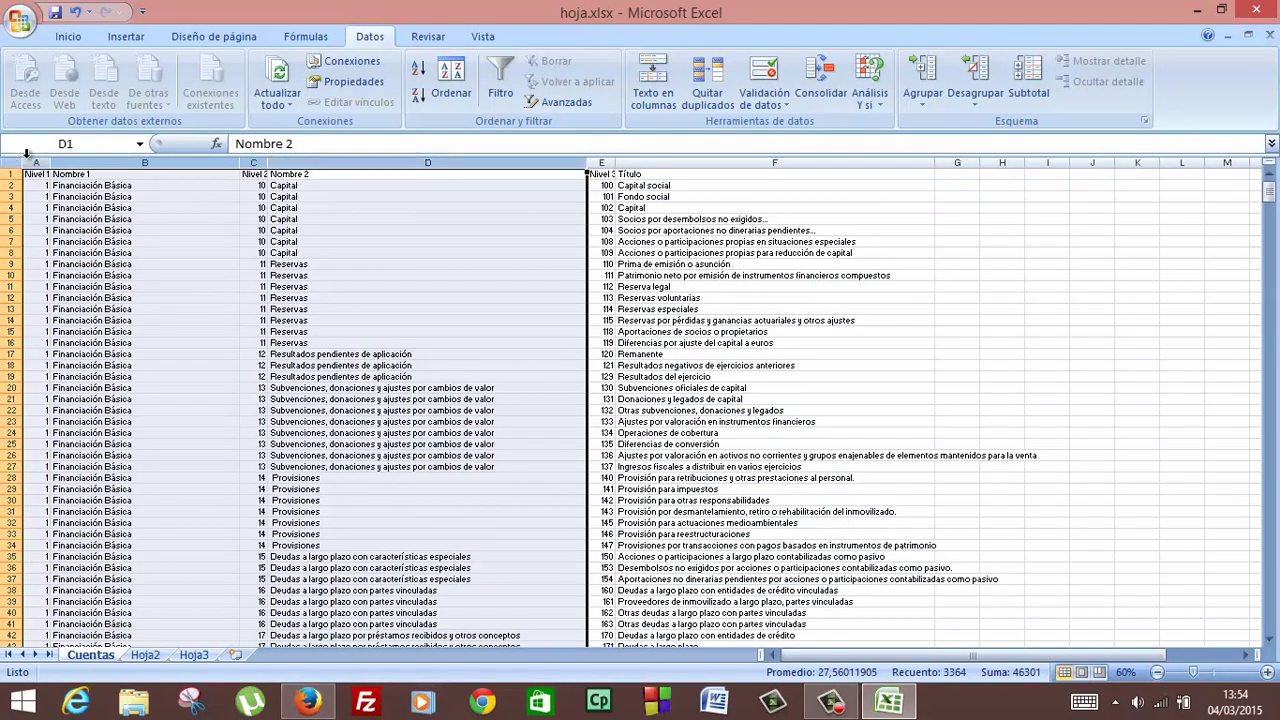
pyautogui.rightClick(342, 160)
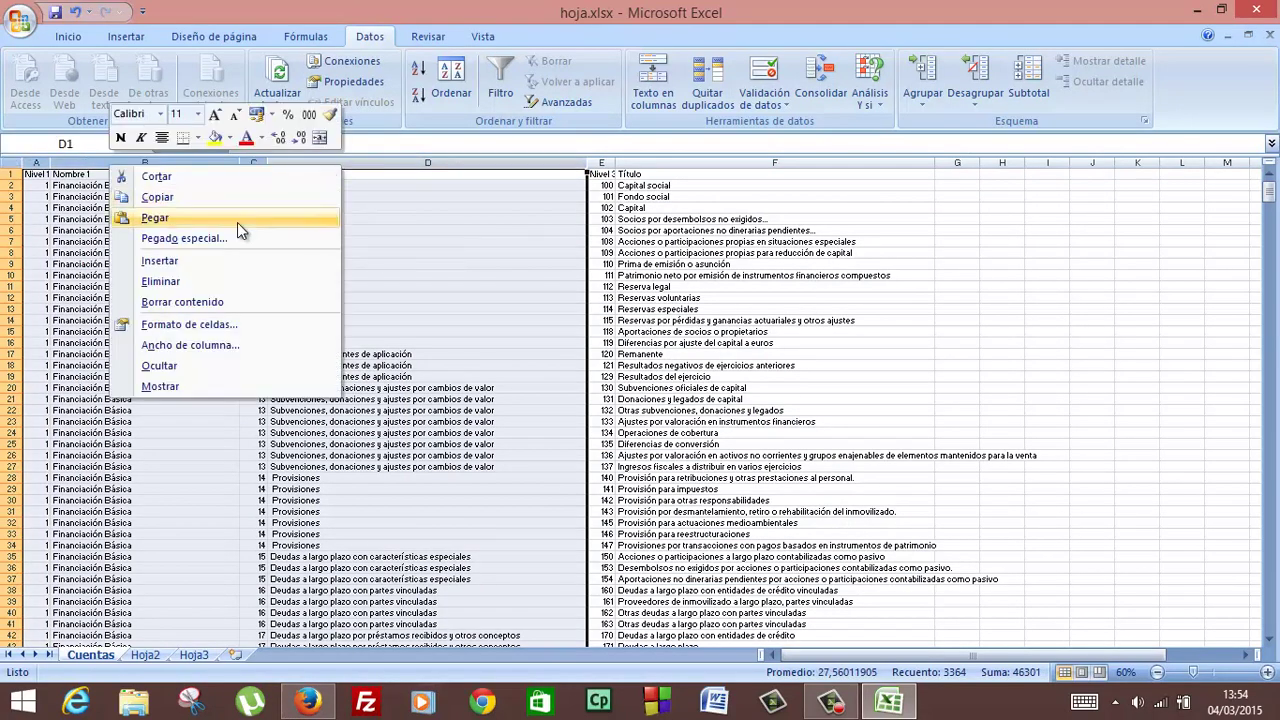
pyautogui.click(193, 362)
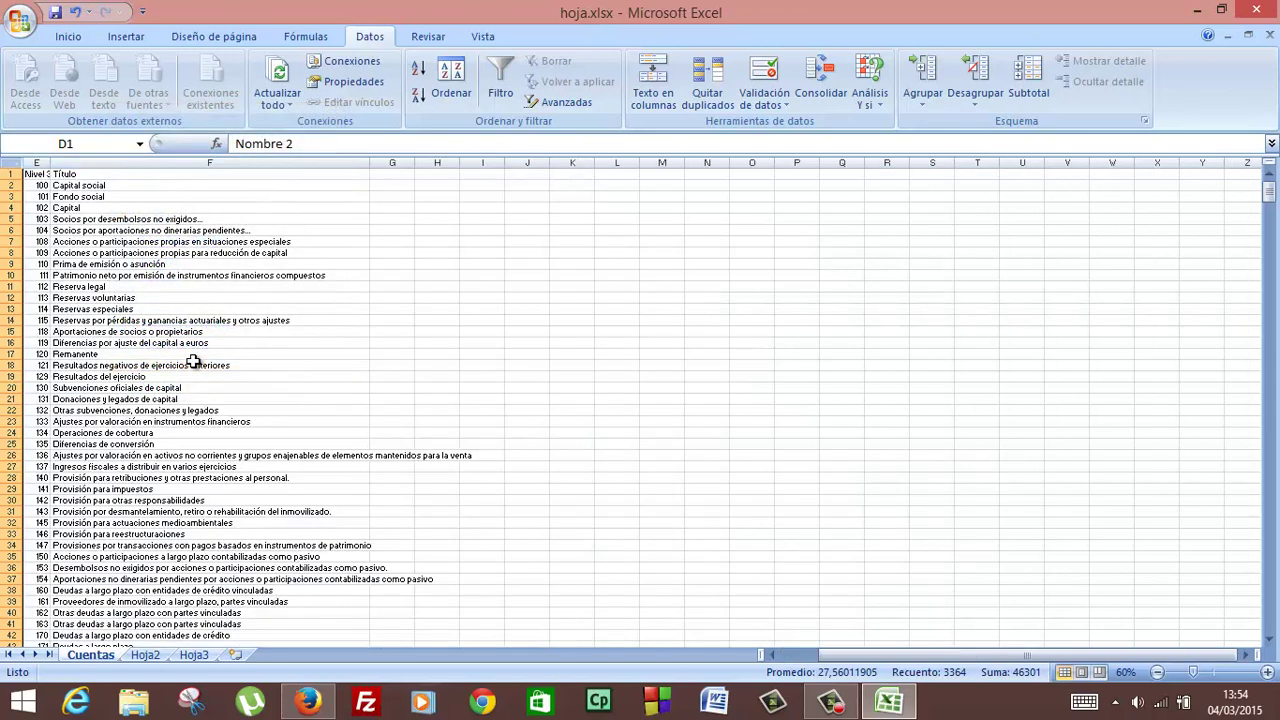
# Unhide the columns hidden before the Nivel 3 column on the Cuentas sheet.
pyautogui.click(36, 172)
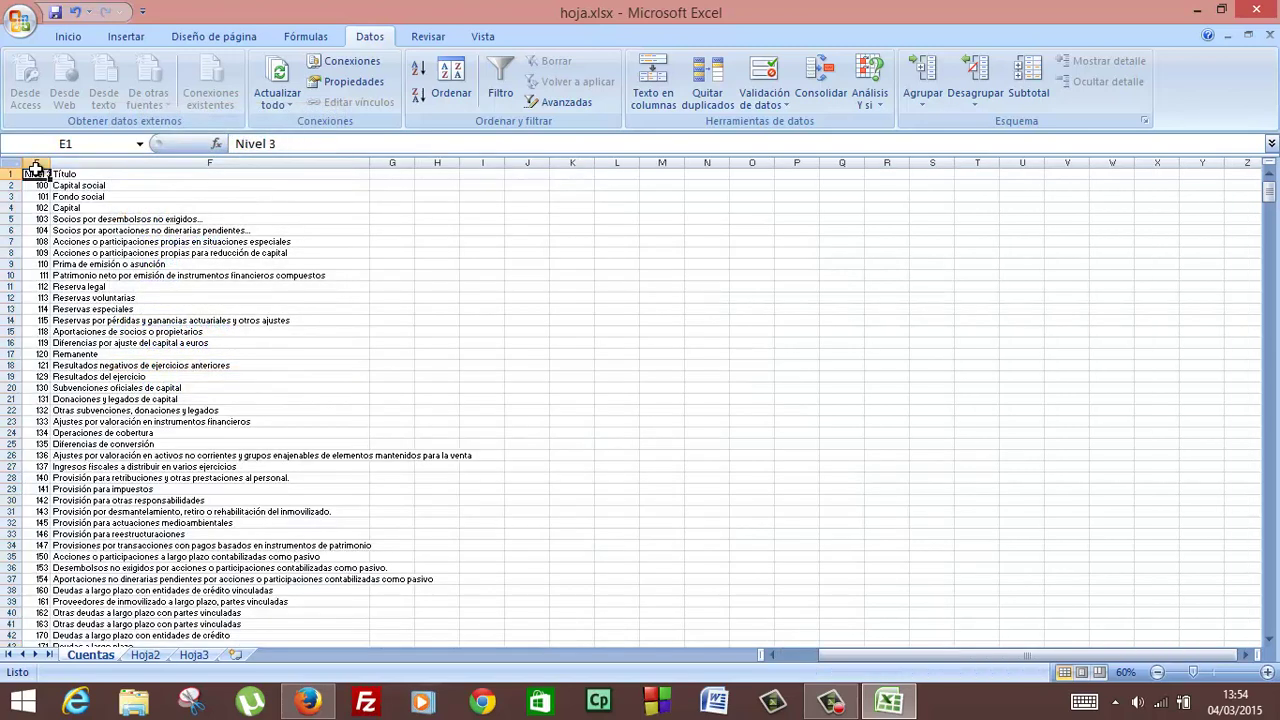
pyautogui.click(36, 163)
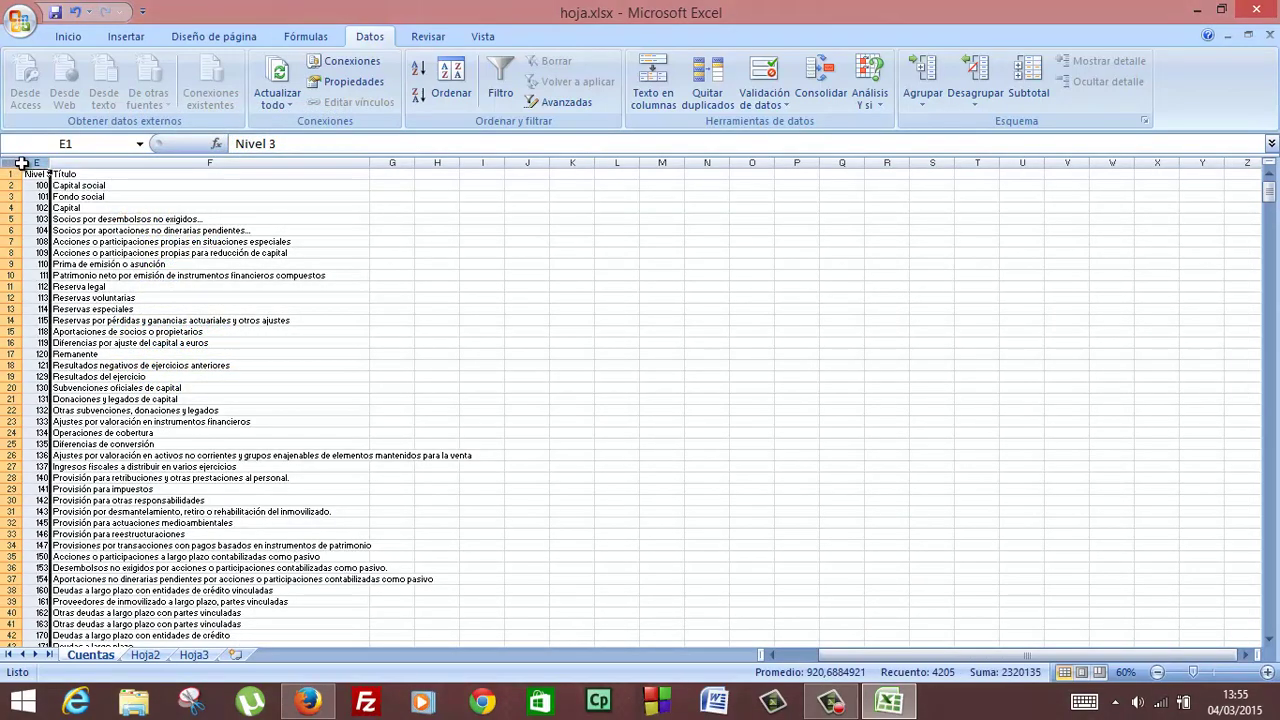
pyautogui.rightClick(28, 166)
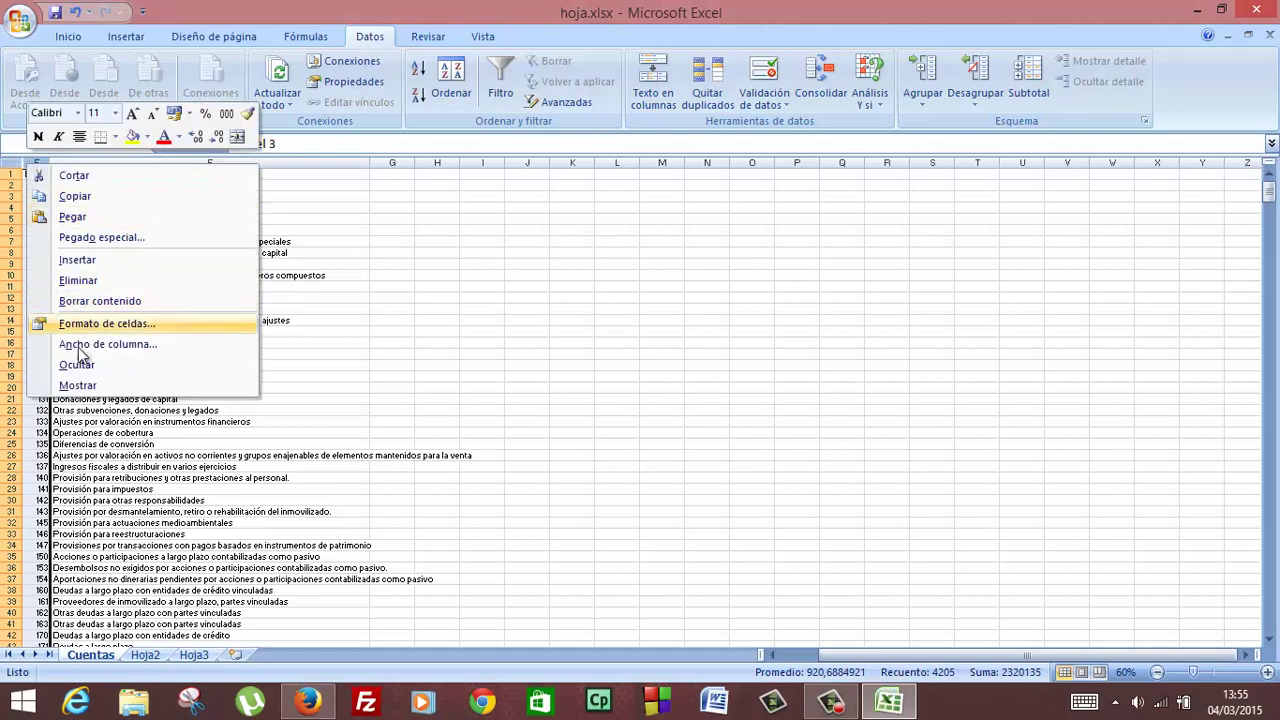
pyautogui.click(77, 386)
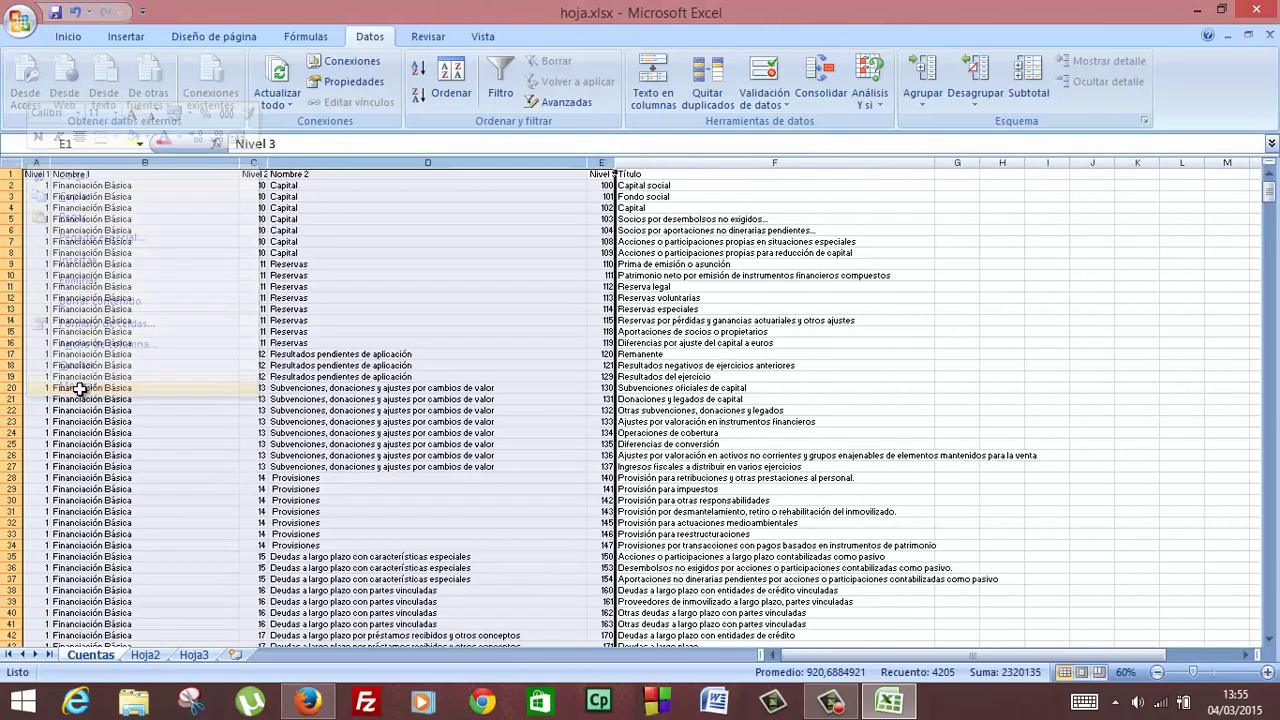
pyautogui.click(621, 237)
pyautogui.click(585, 219)
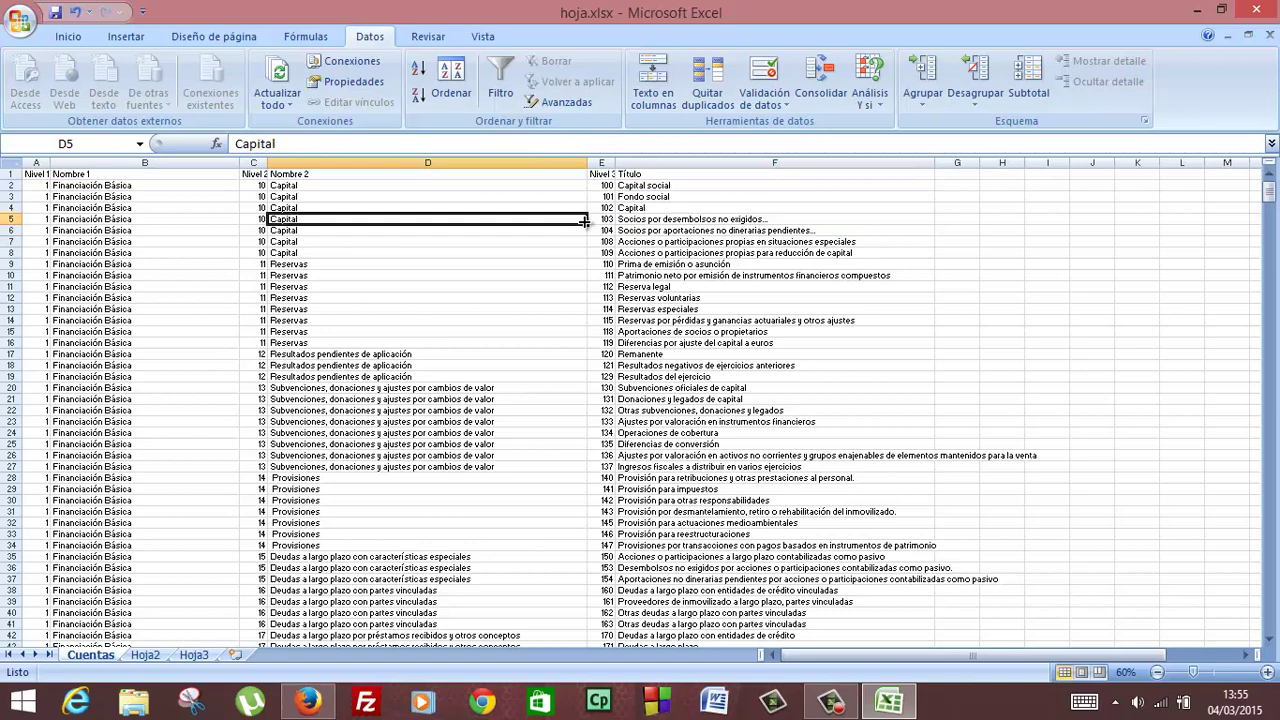
# Hide the columns from Nivel 1 to Nombre 2 on the Cuentas sheet, leaving only Nivel 3 and Título displayed.
pyautogui.click(563, 162)
pyautogui.moveTo(271, 168); pyautogui.dragTo(36, 163)
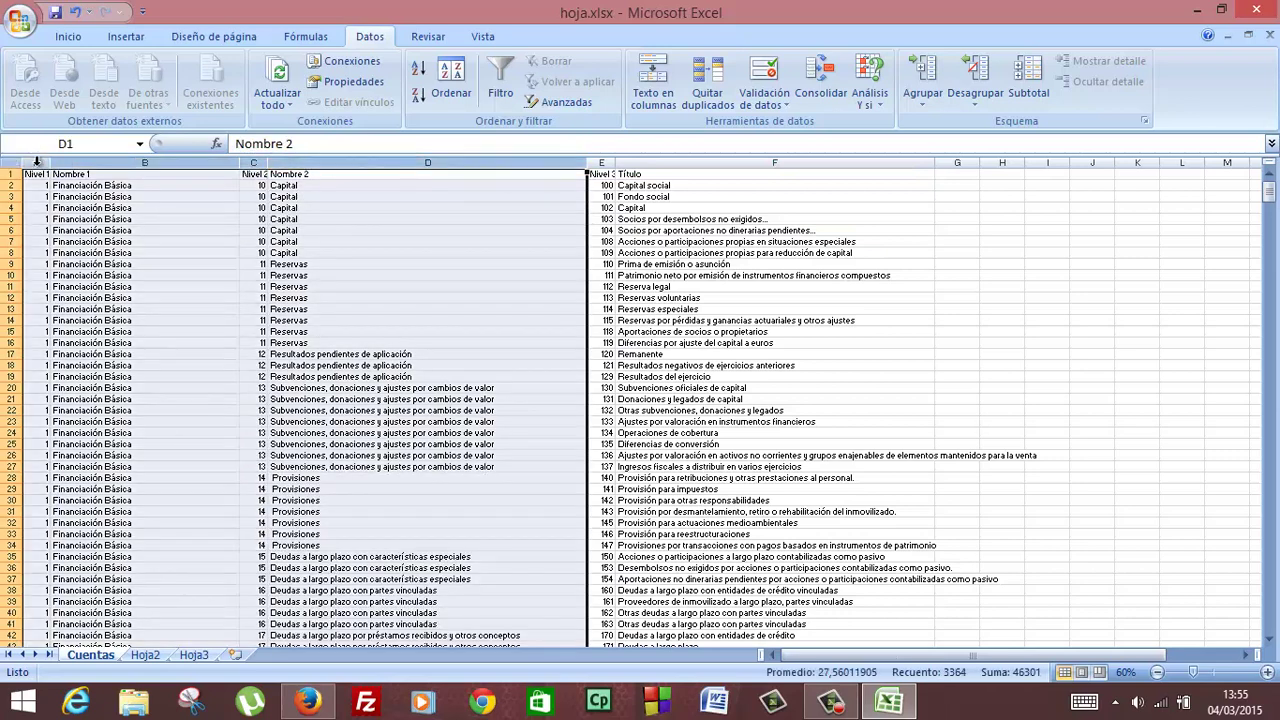
pyautogui.rightClick(36, 164)
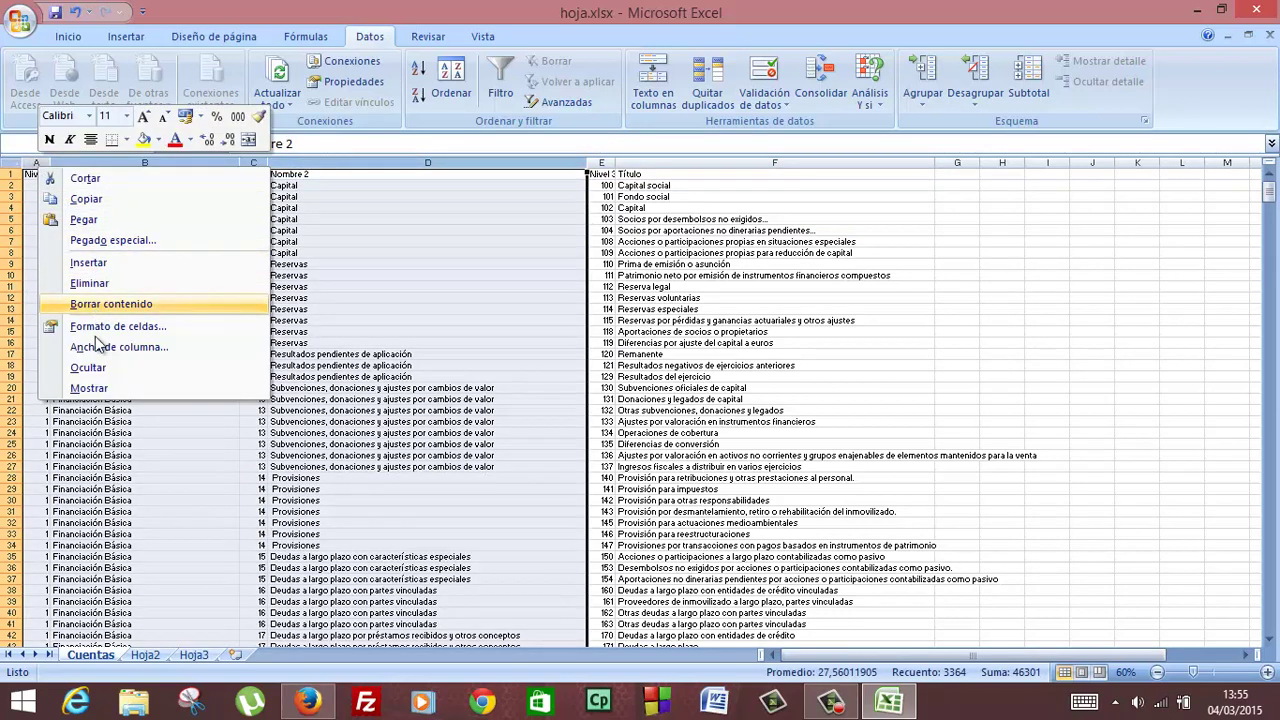
pyautogui.click(98, 367)
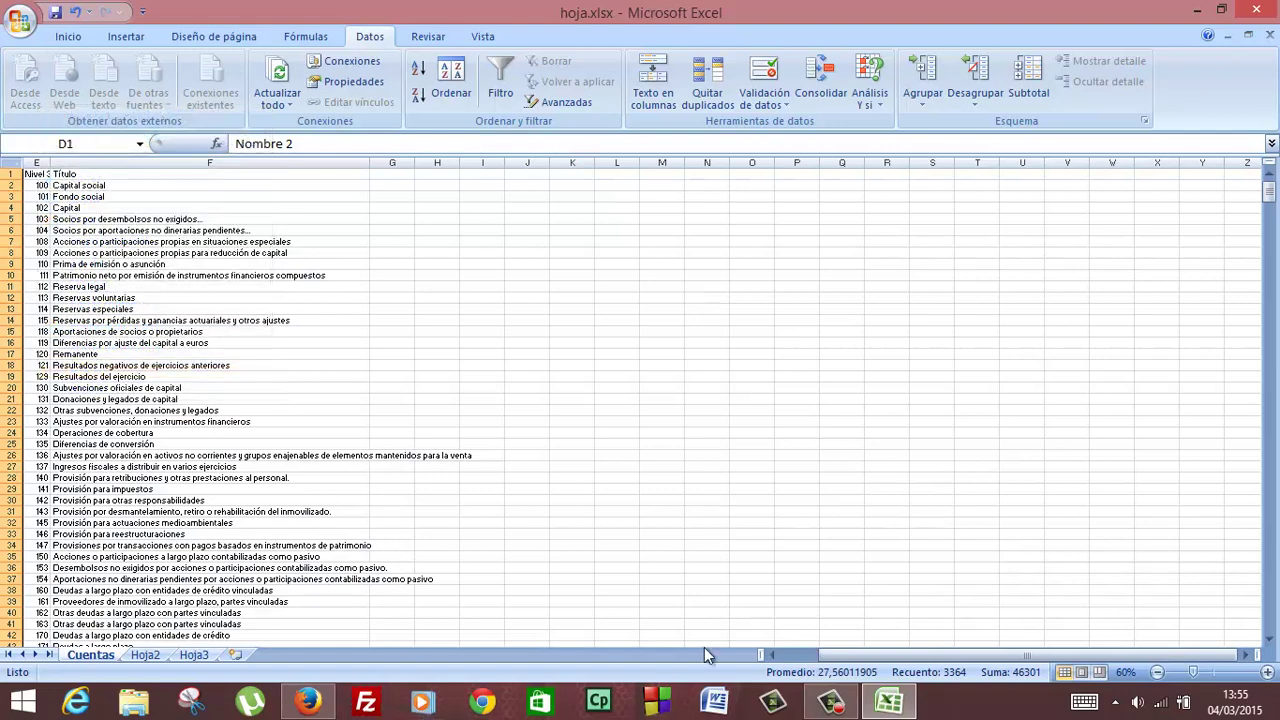
# Check the grading criteria in Firefox, then select the account codes and titles, E1 to F841, on the Cuentas sheet.
pyautogui.click(332, 700)
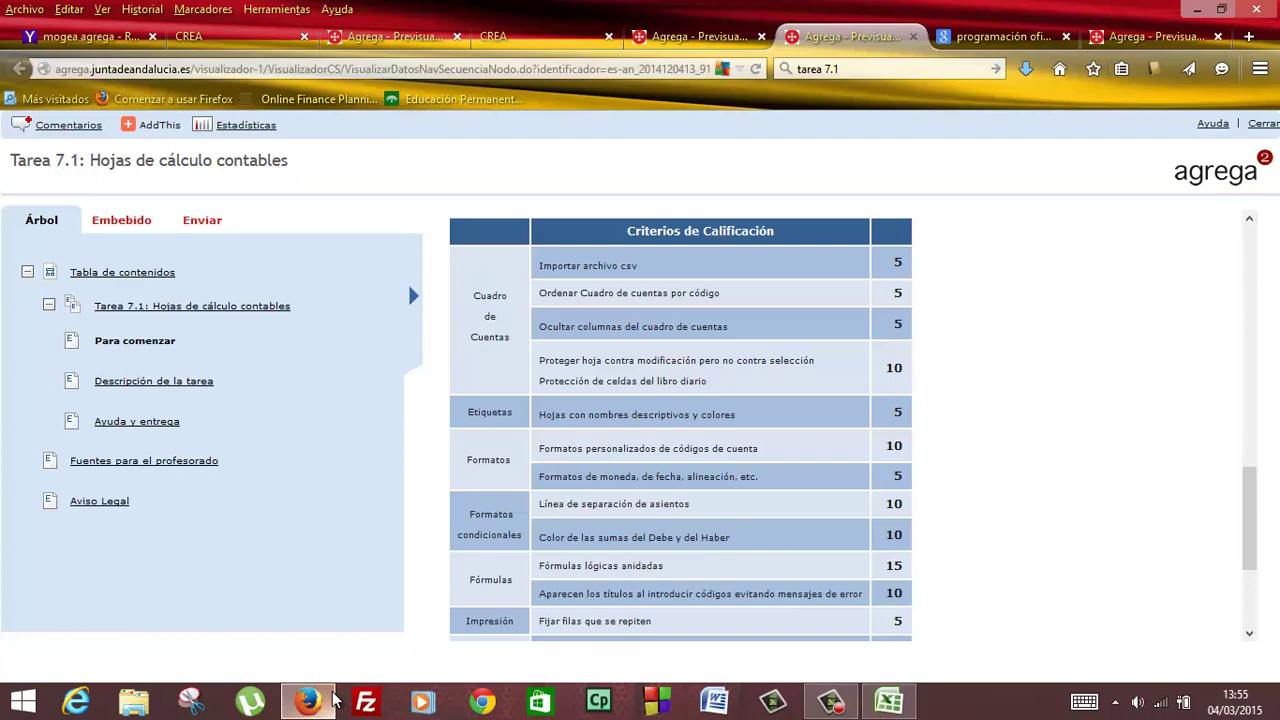
pyautogui.click(333, 700)
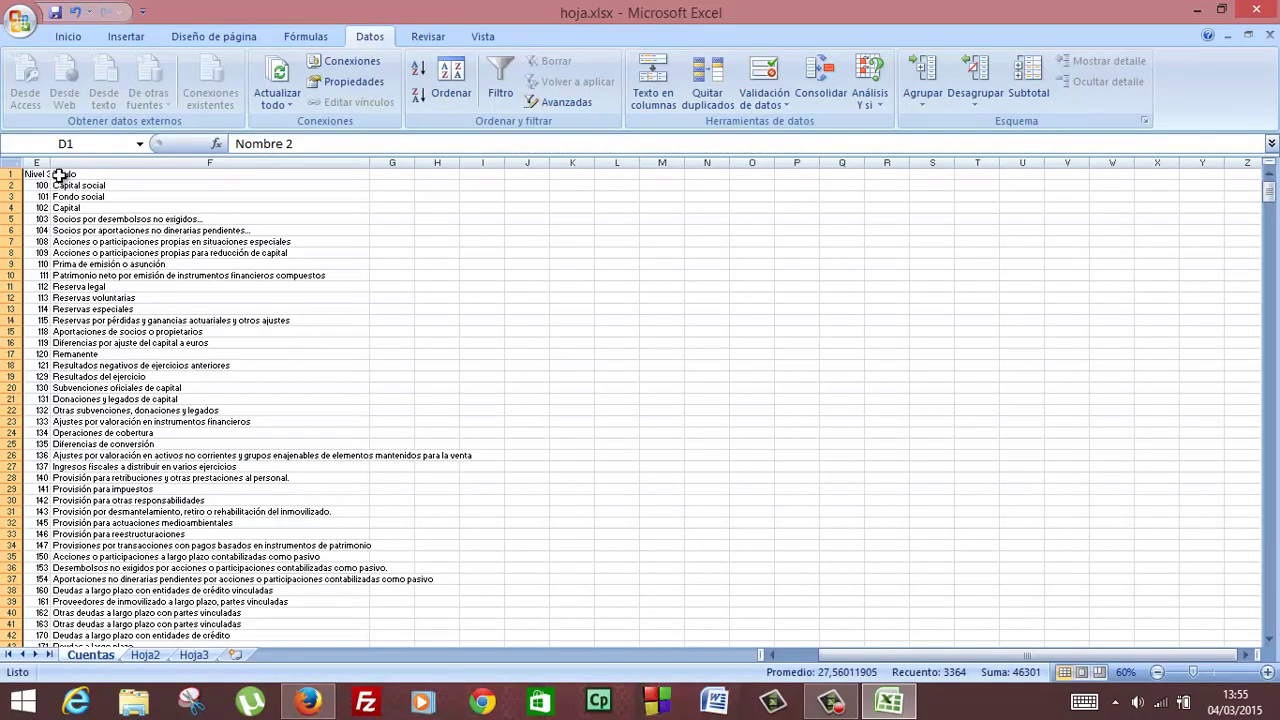
pyautogui.moveTo(44, 174); pyautogui.dragTo(372, 628)
pyautogui.moveTo(265, 714); pyautogui.dragTo(250, 622)
pyautogui.click(831, 700)
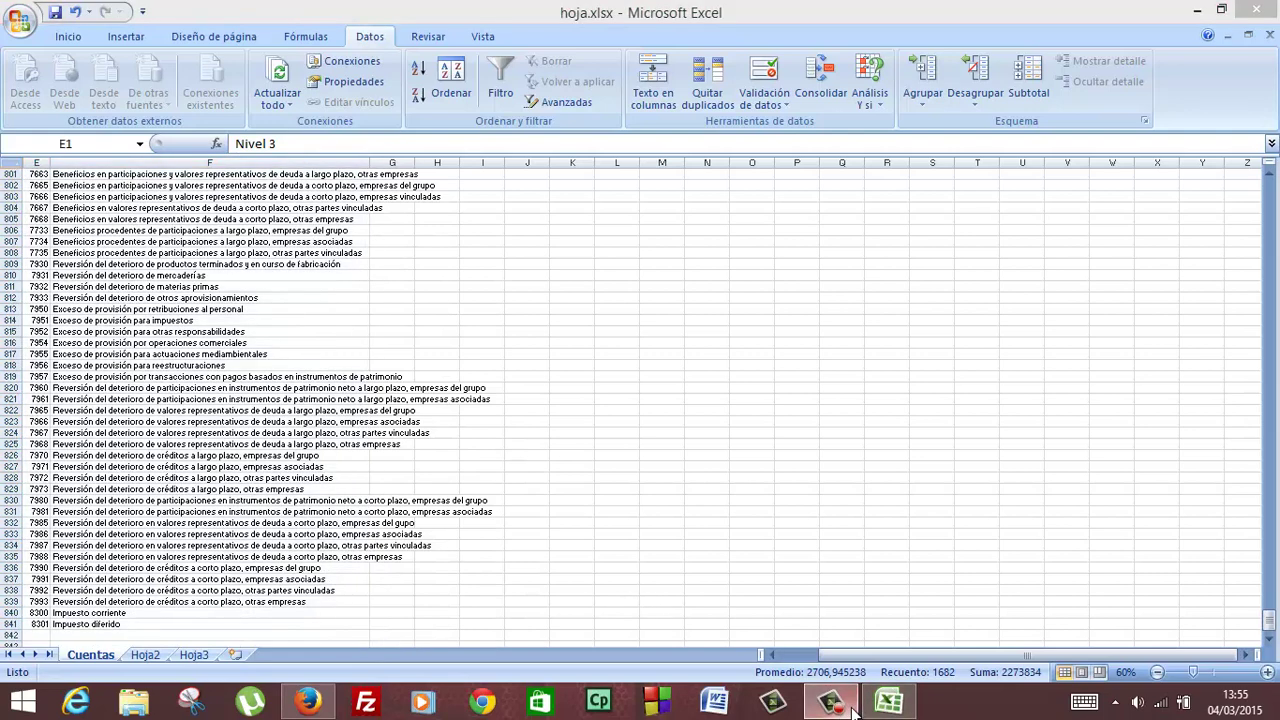
pyautogui.click(1057, 545)
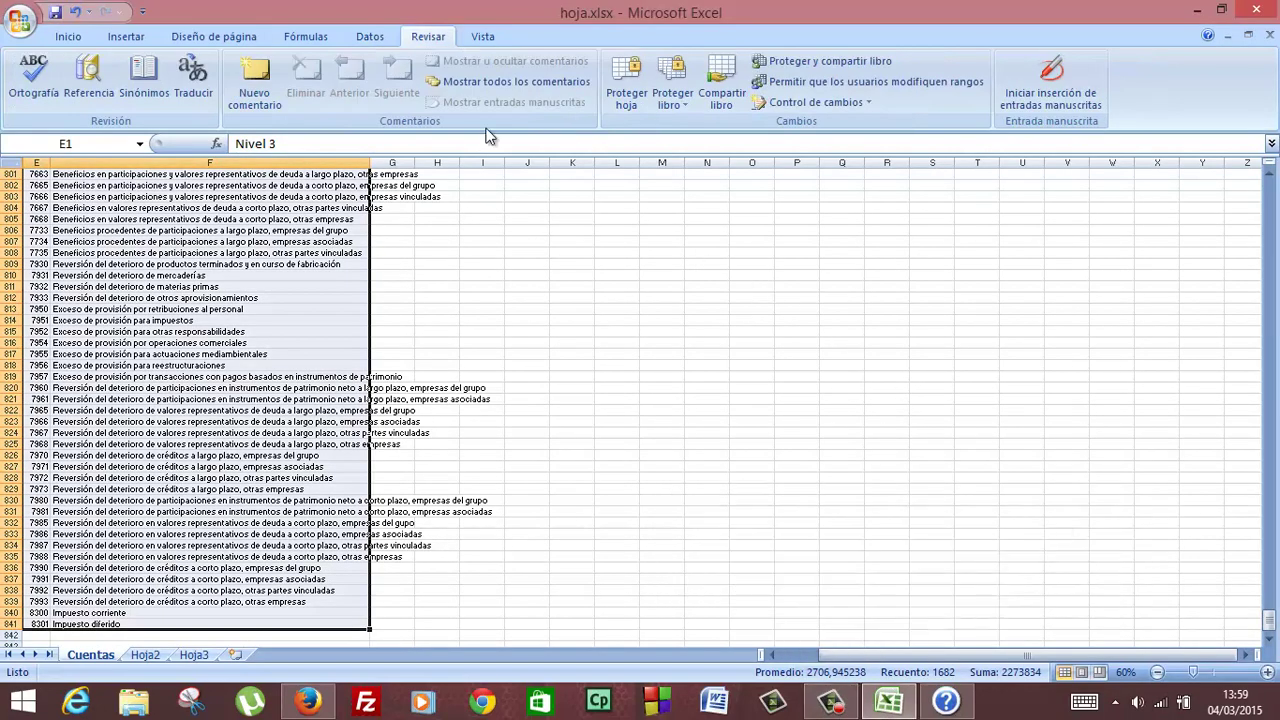
# Protect the Cuentas sheet without a password, allowing only the selection of locked and unlocked cells.
pyautogui.click(624, 85)
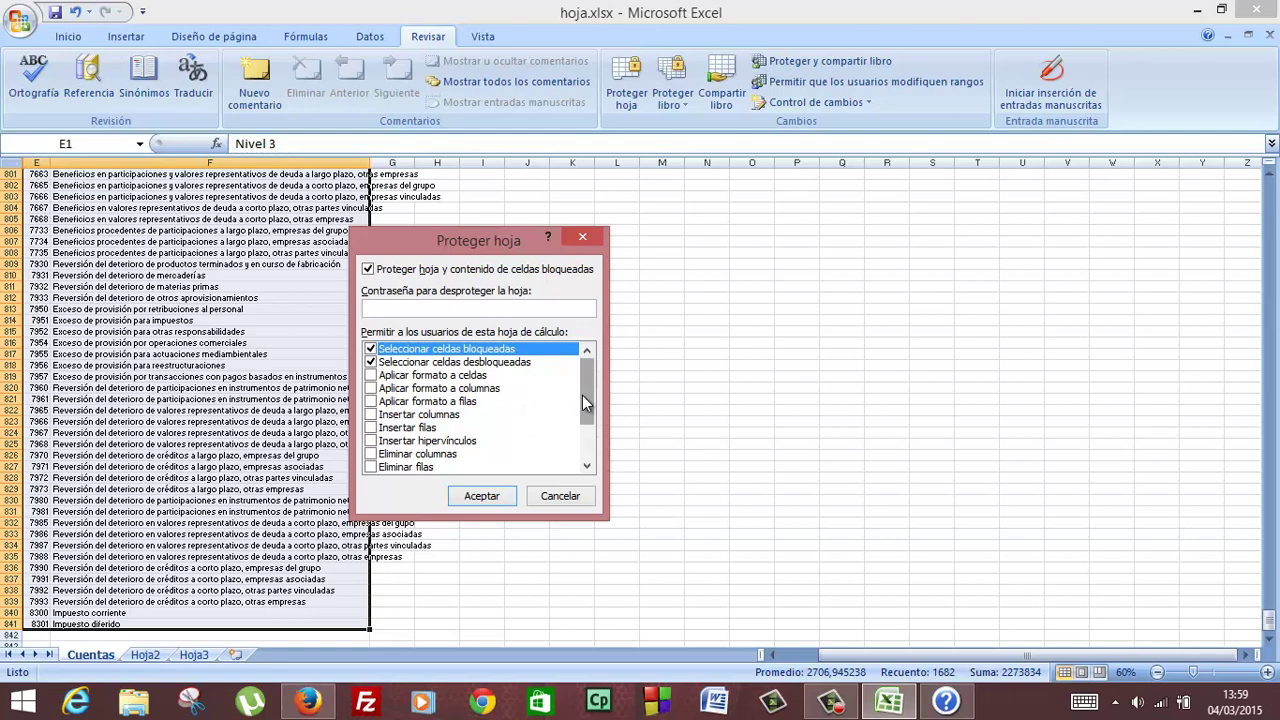
pyautogui.moveTo(582, 395); pyautogui.dragTo(593, 358)
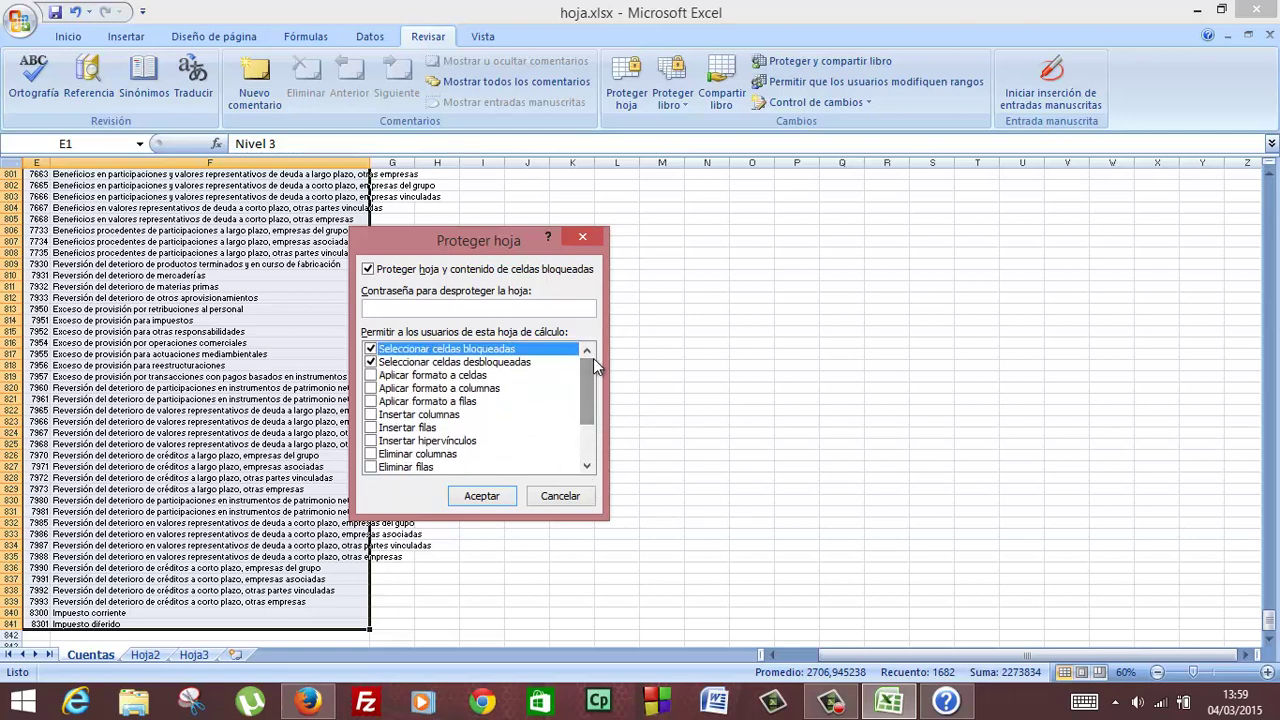
pyautogui.click(491, 495)
# Test the protection of the Cuentas sheet by trying to edit the account title in cell F808.
pyautogui.click(478, 303)
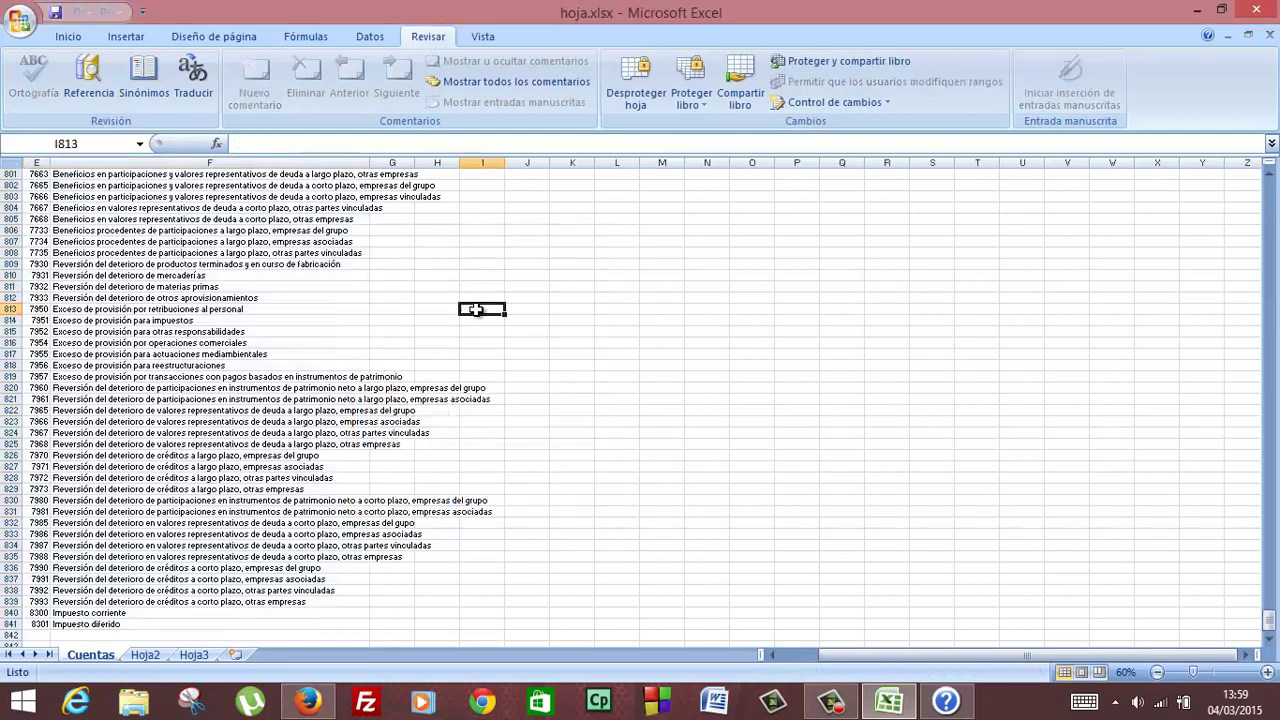
pyautogui.click(260, 256)
pyautogui.doubleClick(260, 256)
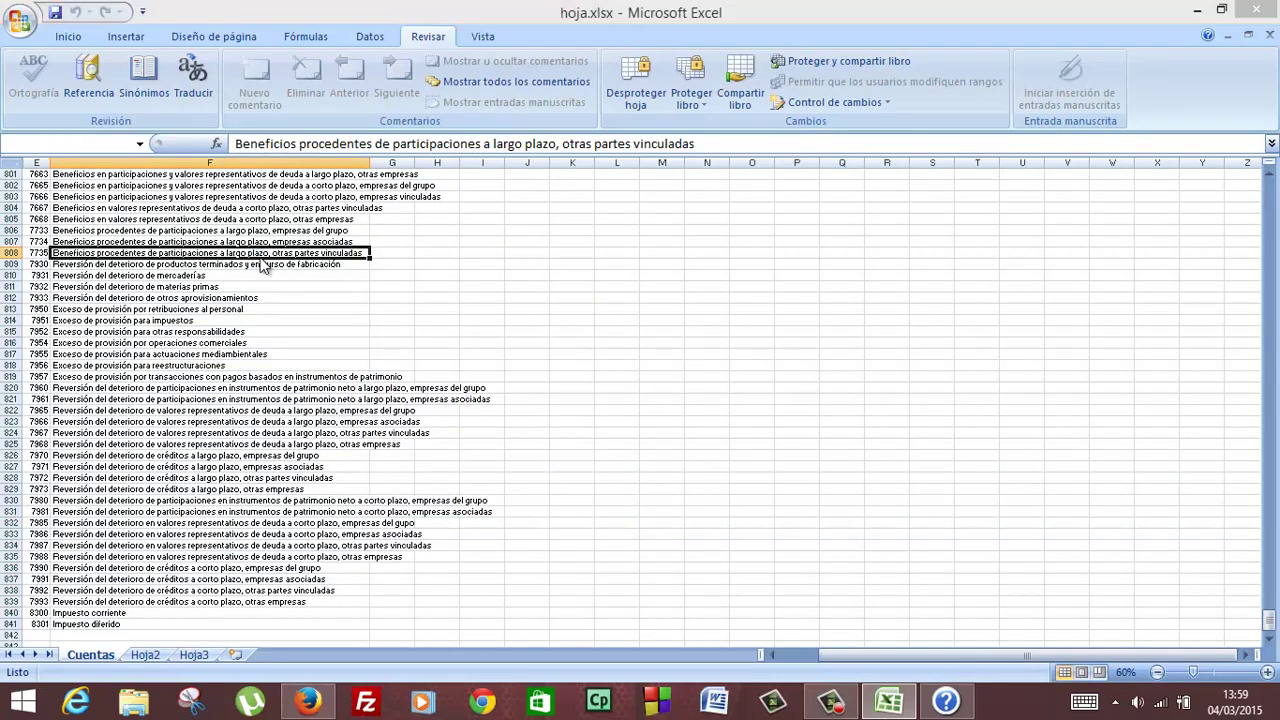
pyautogui.press('Return')
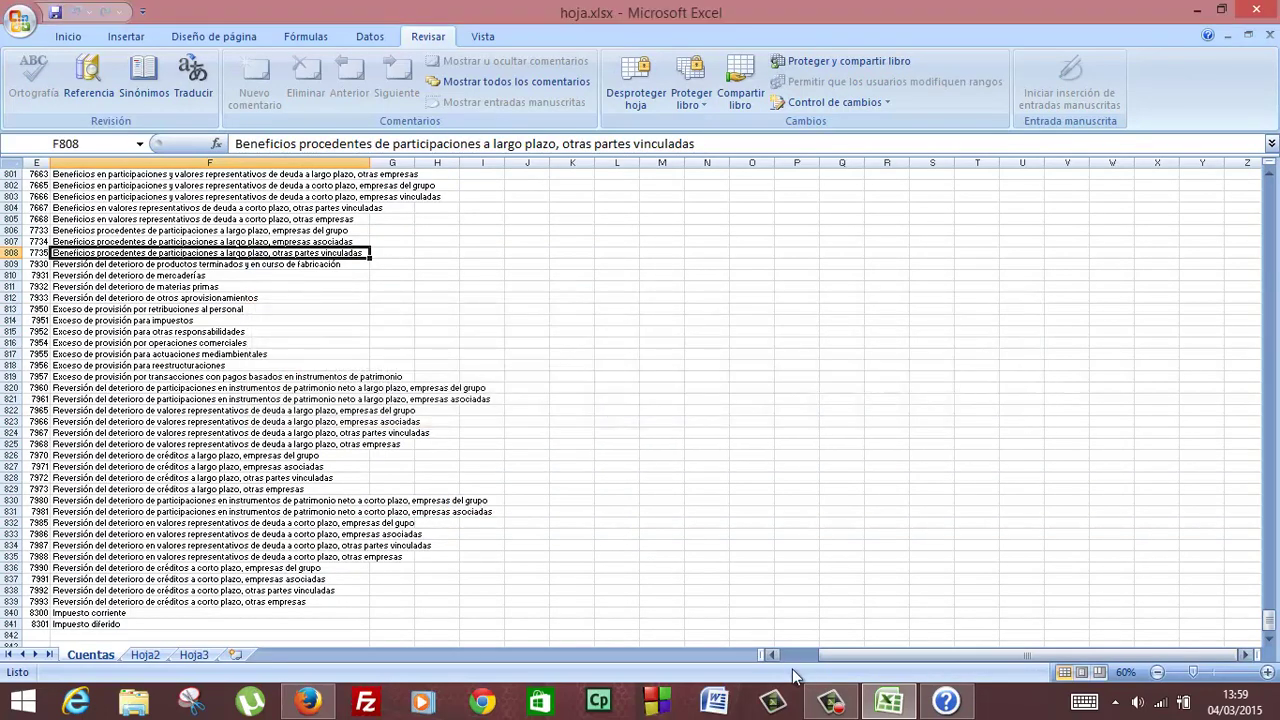
pyautogui.click(830, 701)
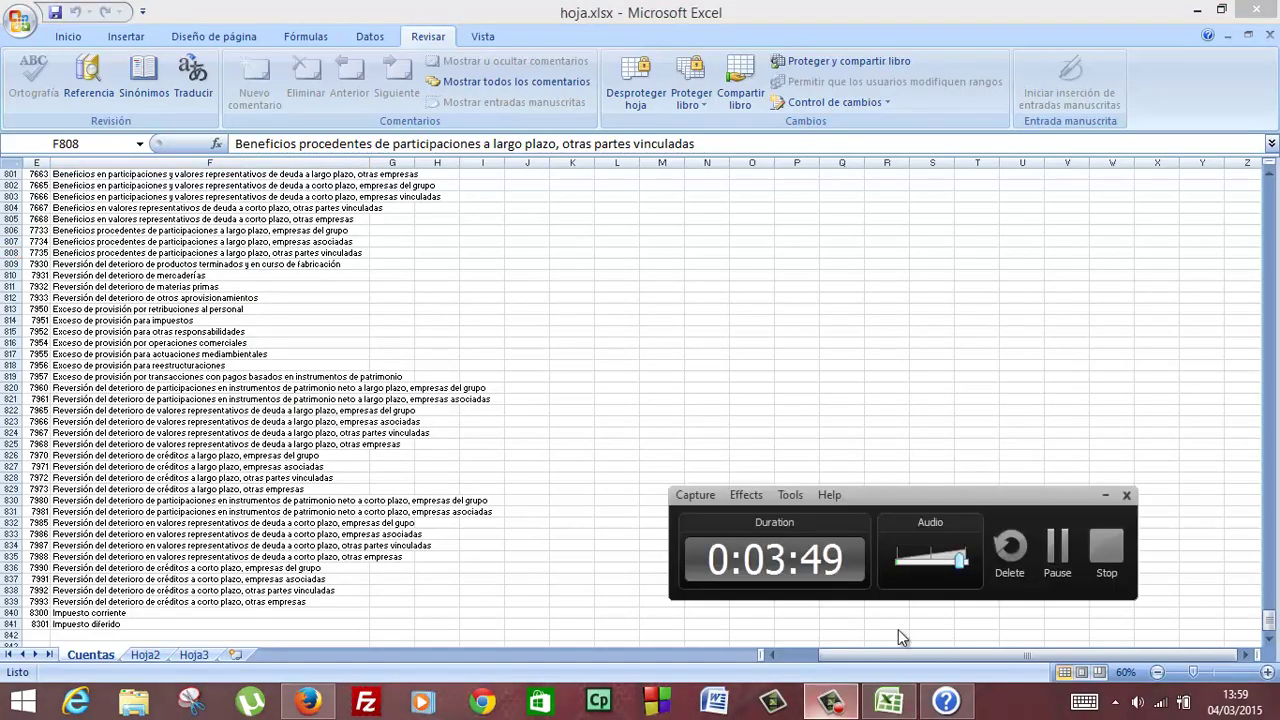
pyautogui.click(1057, 548)
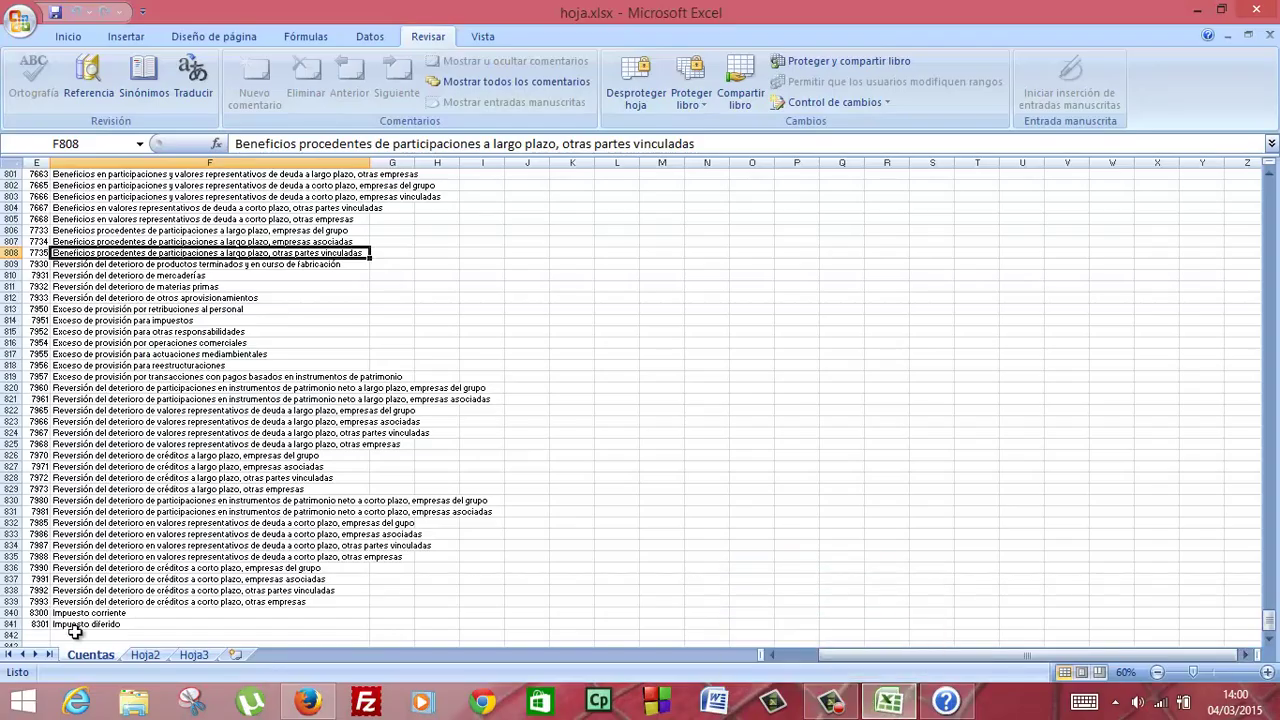
# Place the Hoja2 sheet before Cuentas and rename it as Diario.
pyautogui.moveTo(145, 655); pyautogui.dragTo(85, 655)
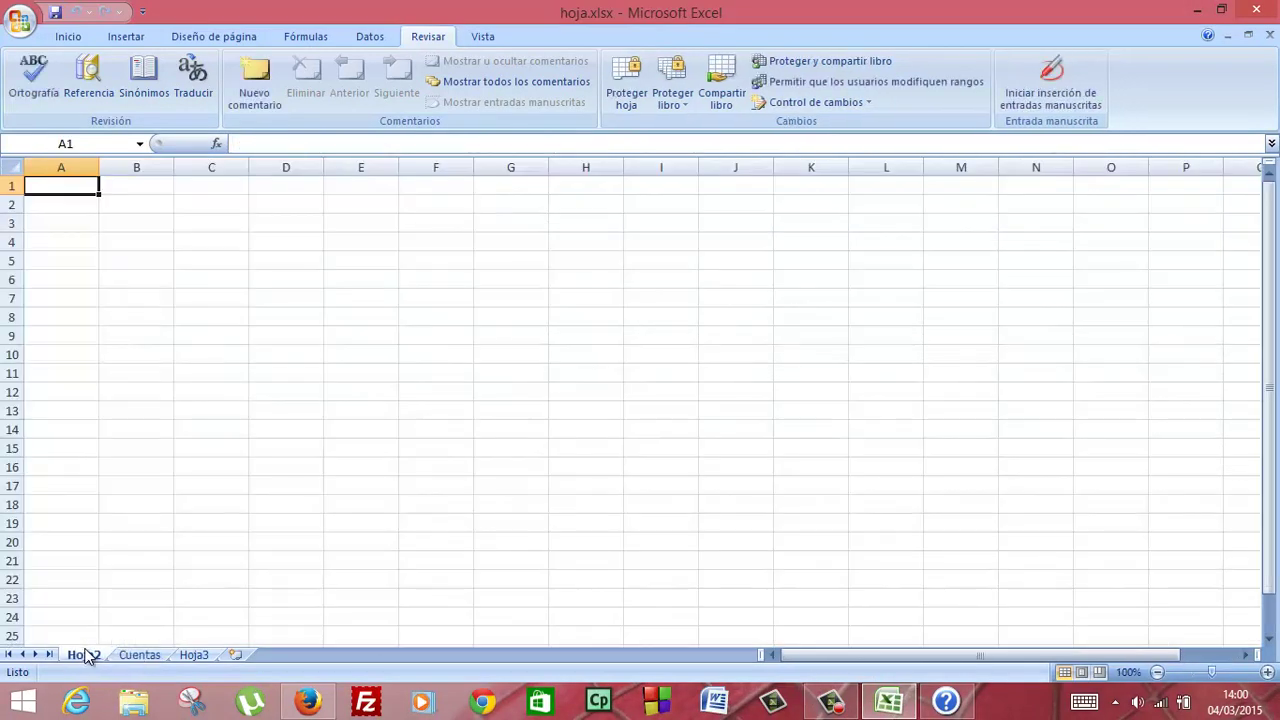
pyautogui.rightClick(85, 655)
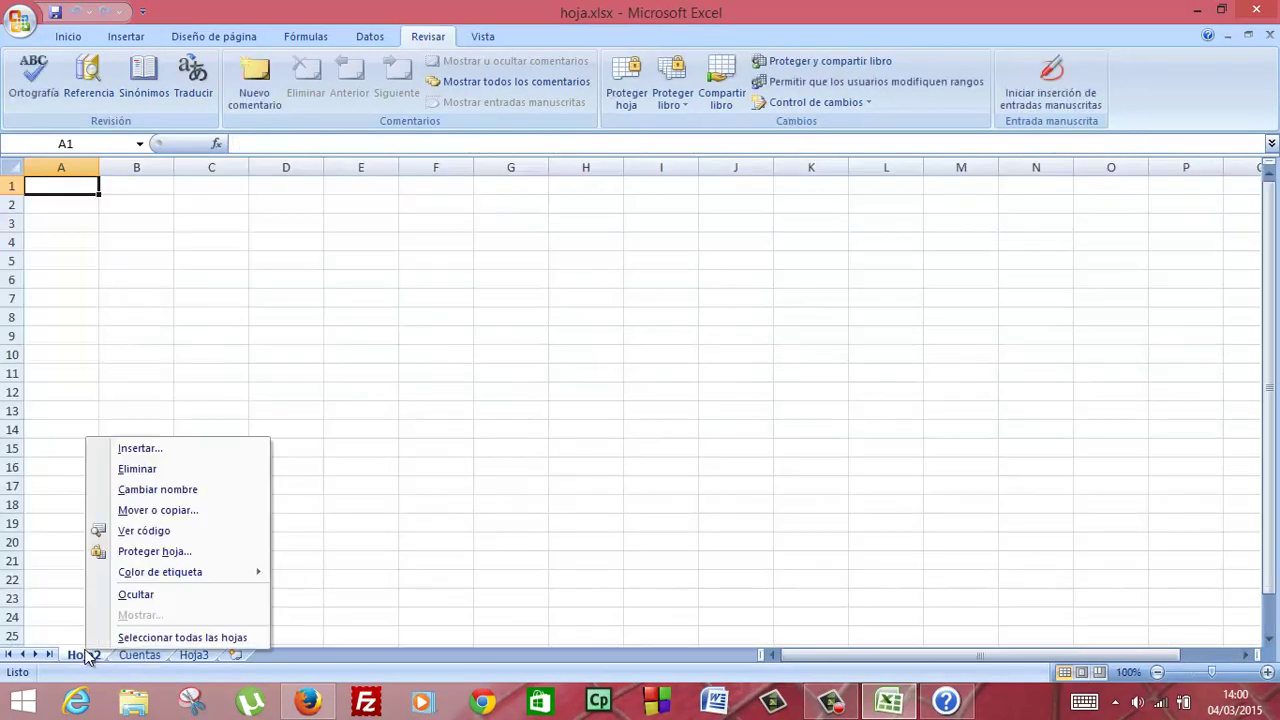
pyautogui.click(163, 489)
pyautogui.write('Diario')
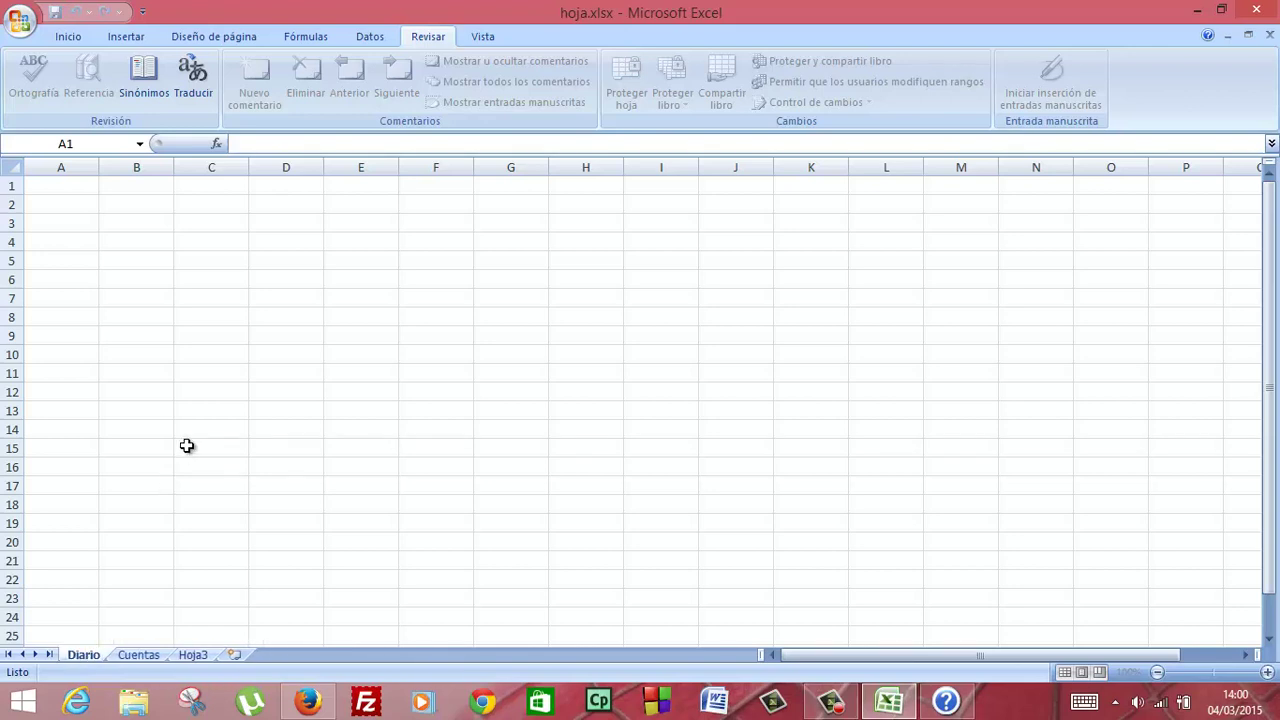
pyautogui.click(187, 448)
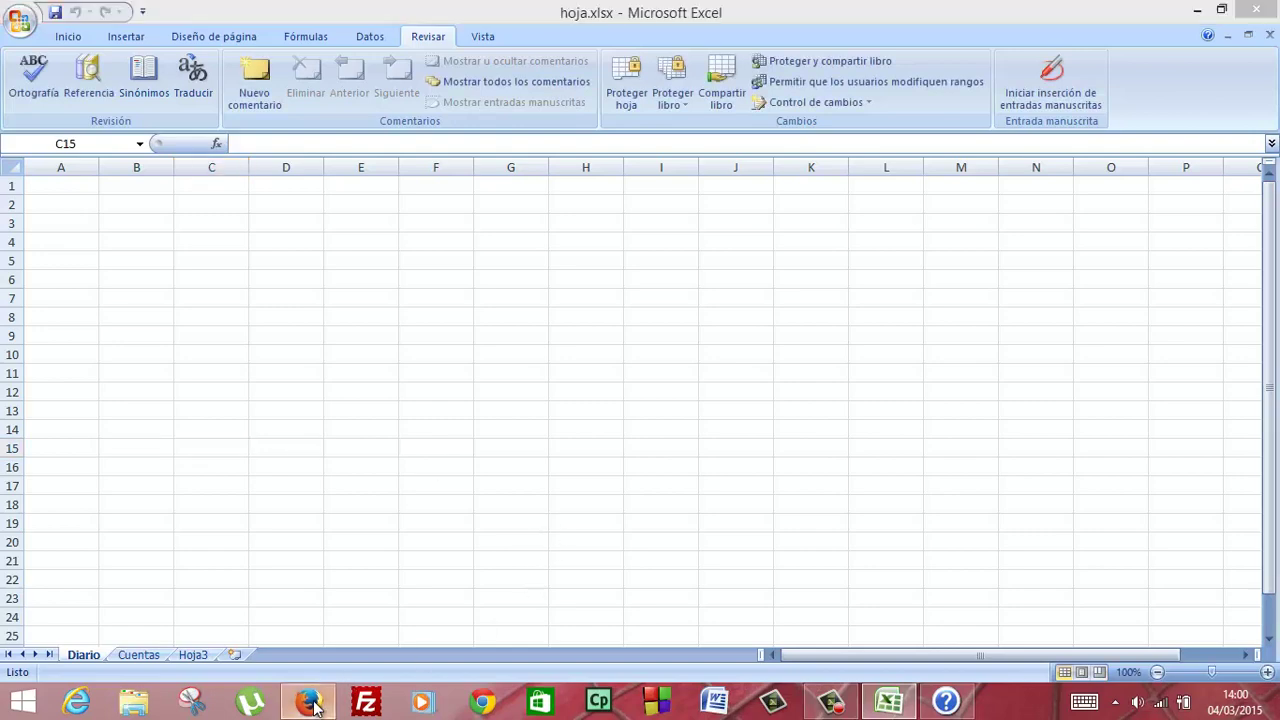
# Examine the grading criteria and the example journal in the Descripción de la tarea page in Firefox.
pyautogui.click(310, 700)
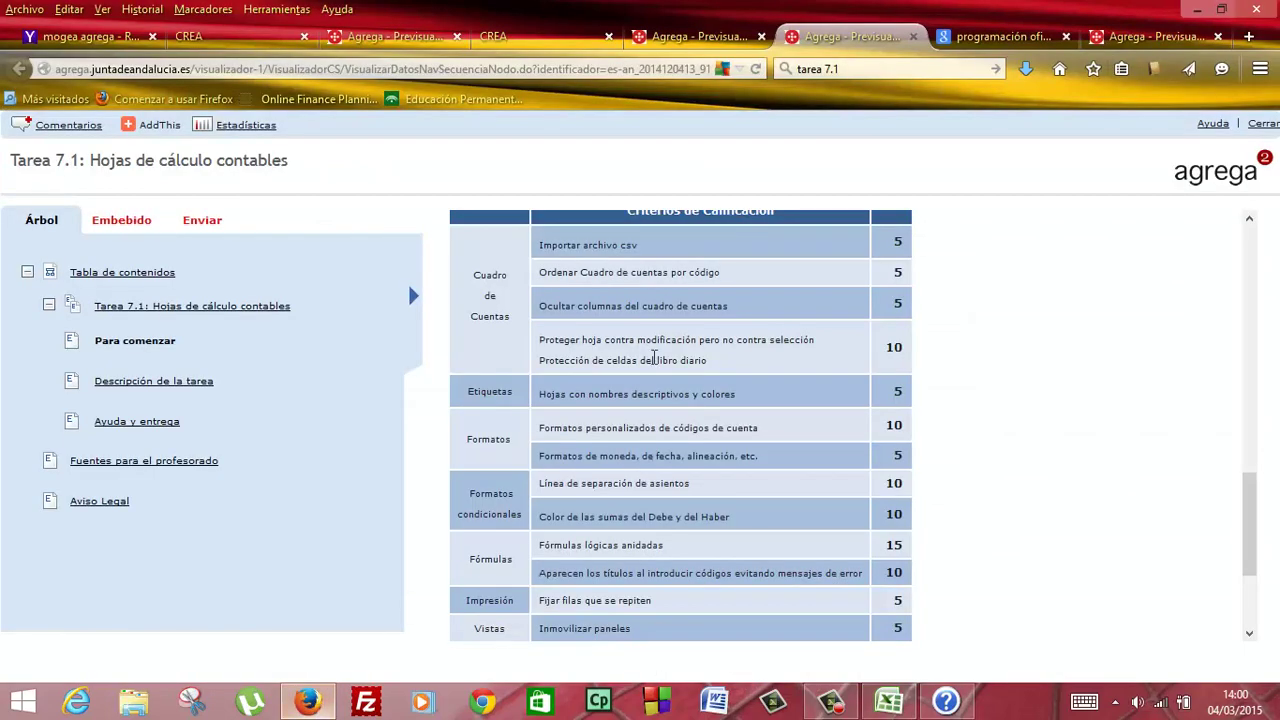
pyautogui.click(714, 36)
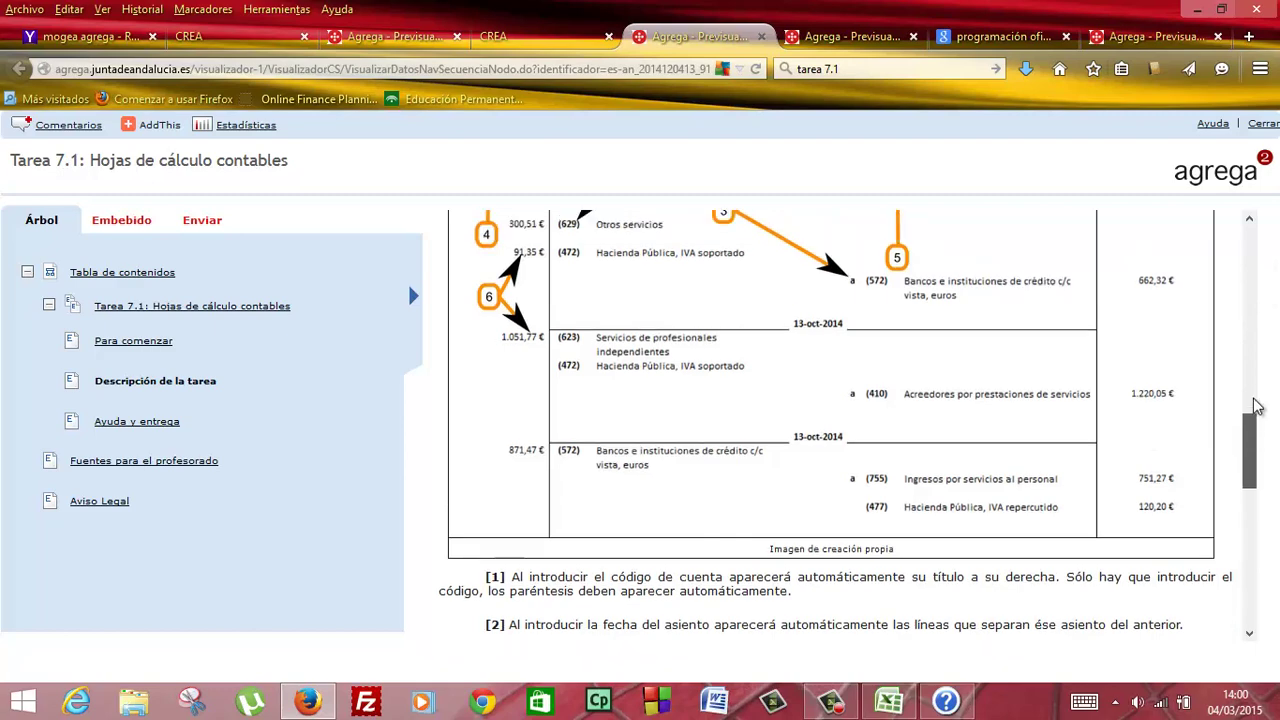
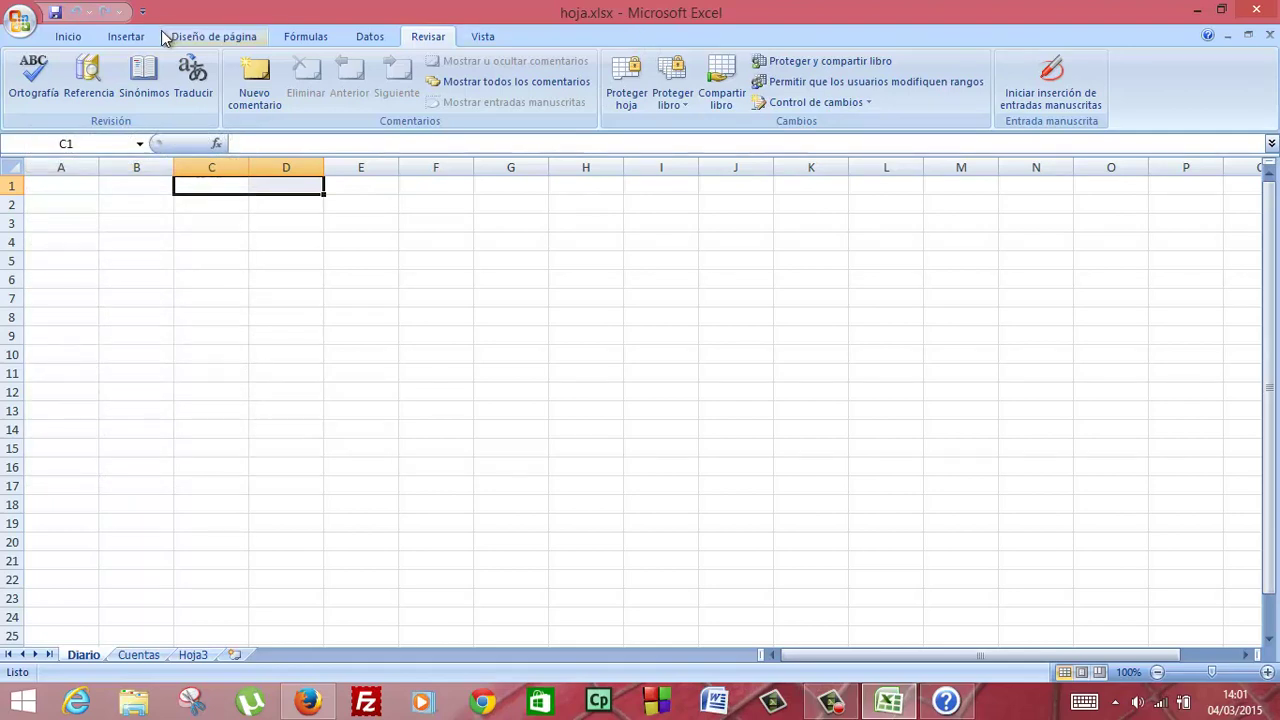
# Merge and center cells C1:D1 and, separately, cells E1:F1 on the Diario sheet.
pyautogui.click(68, 36)
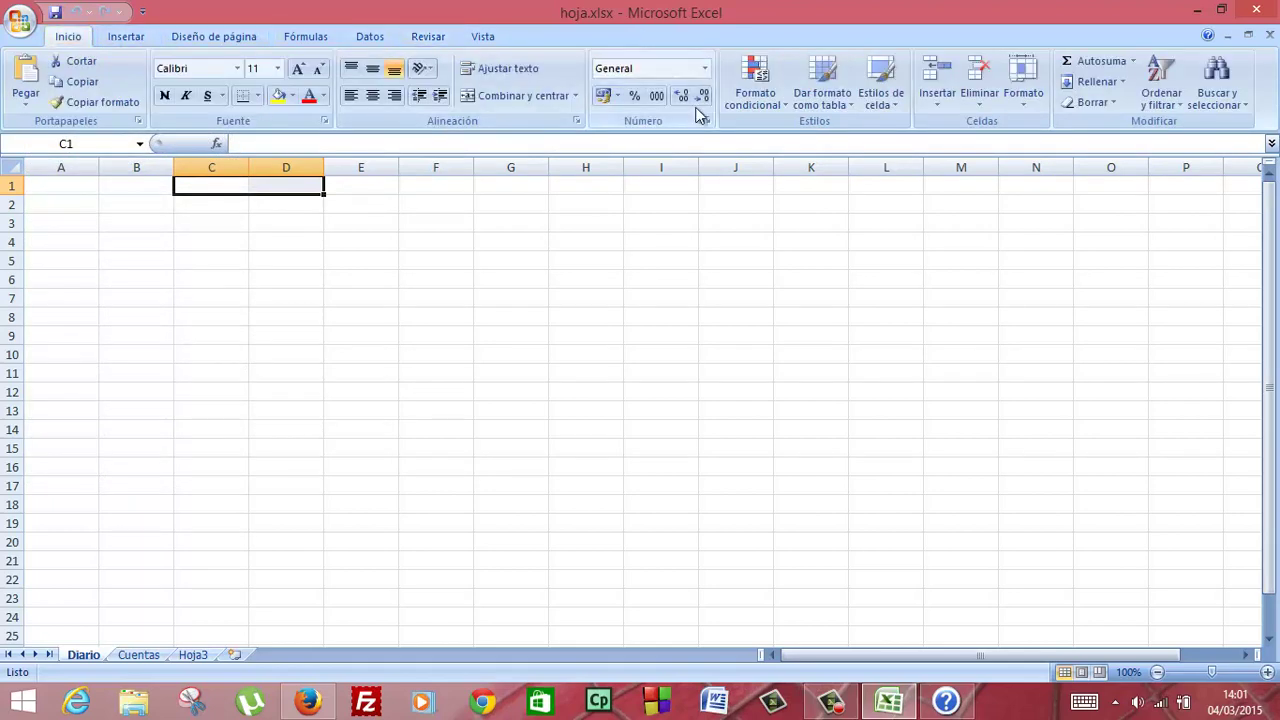
pyautogui.click(481, 96)
pyautogui.moveTo(390, 189); pyautogui.dragTo(414, 190)
pyautogui.click(423, 197)
pyautogui.click(401, 191)
pyautogui.click(383, 191)
pyautogui.click(527, 94)
pyautogui.click(383, 221)
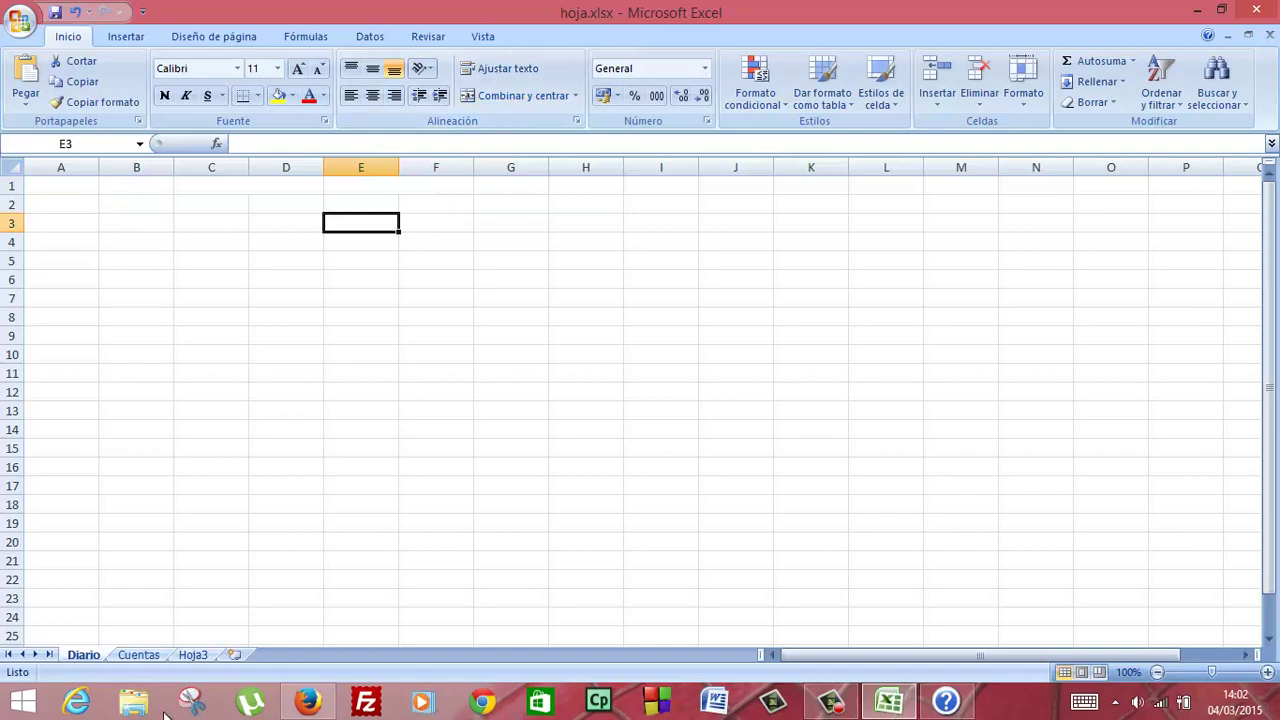
# Enter the heading Debe in merged cells C1:D1 and Haber in merged cells E1:F1 of the Diario sheet.
pyautogui.click(310, 704)
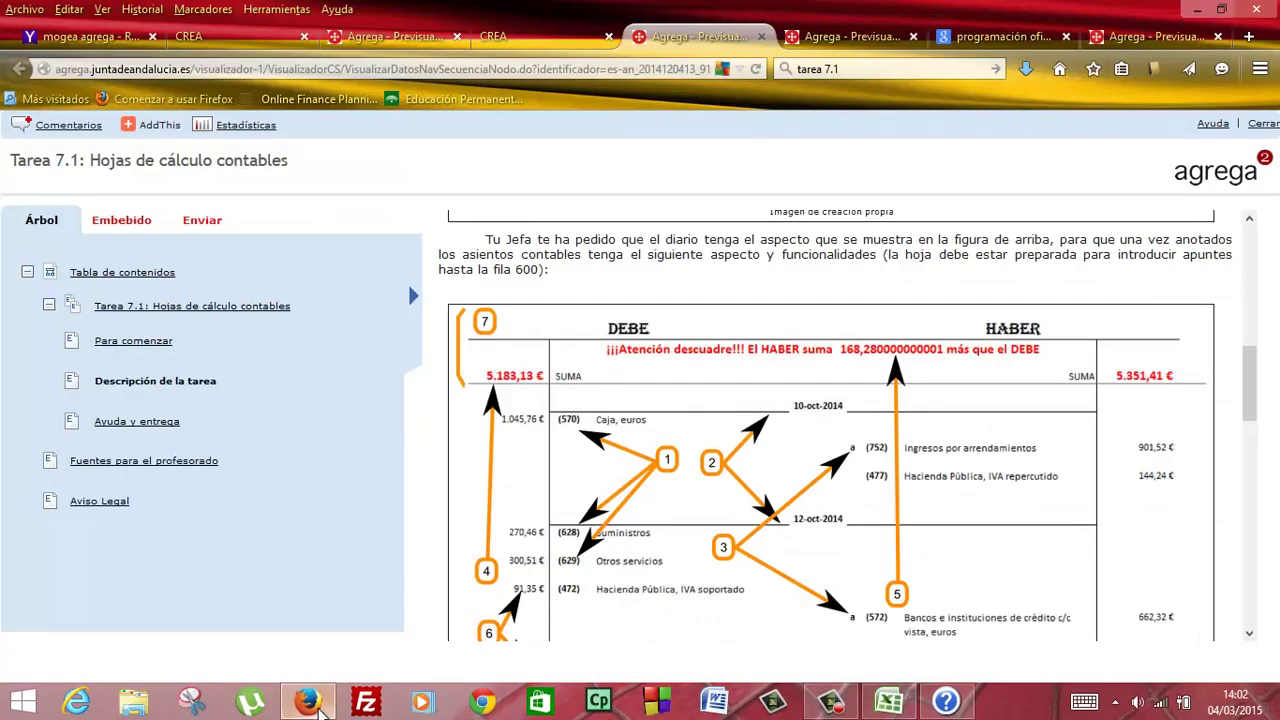
pyautogui.click(320, 706)
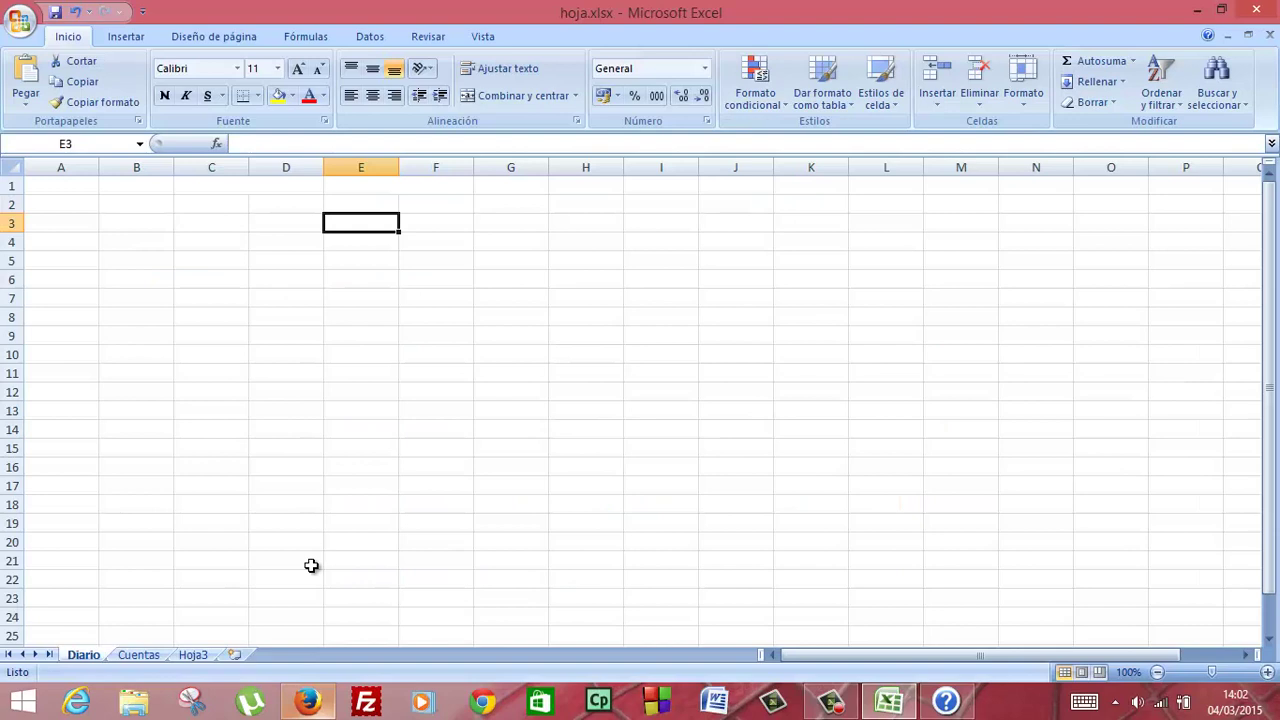
pyautogui.click(276, 189)
pyautogui.write('Debe')
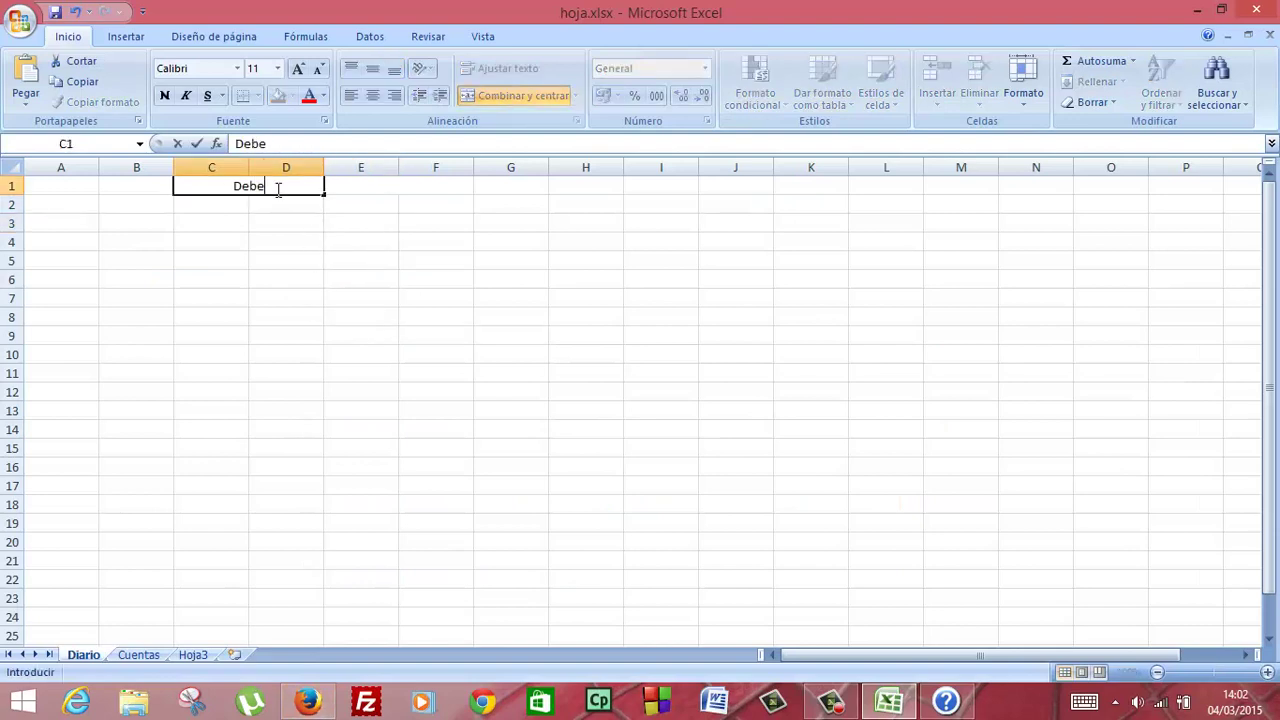
pyautogui.press('Tab')
pyautogui.write('h')
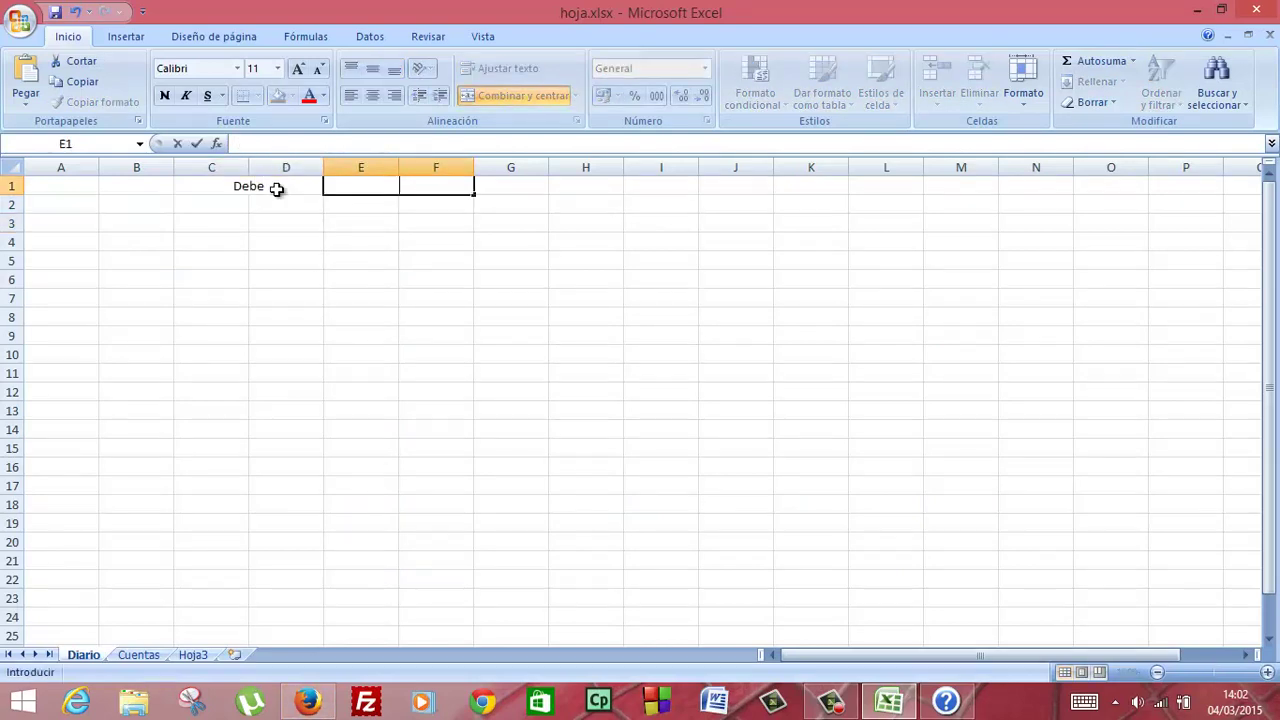
pyautogui.write('aber')
pyautogui.press('Return')
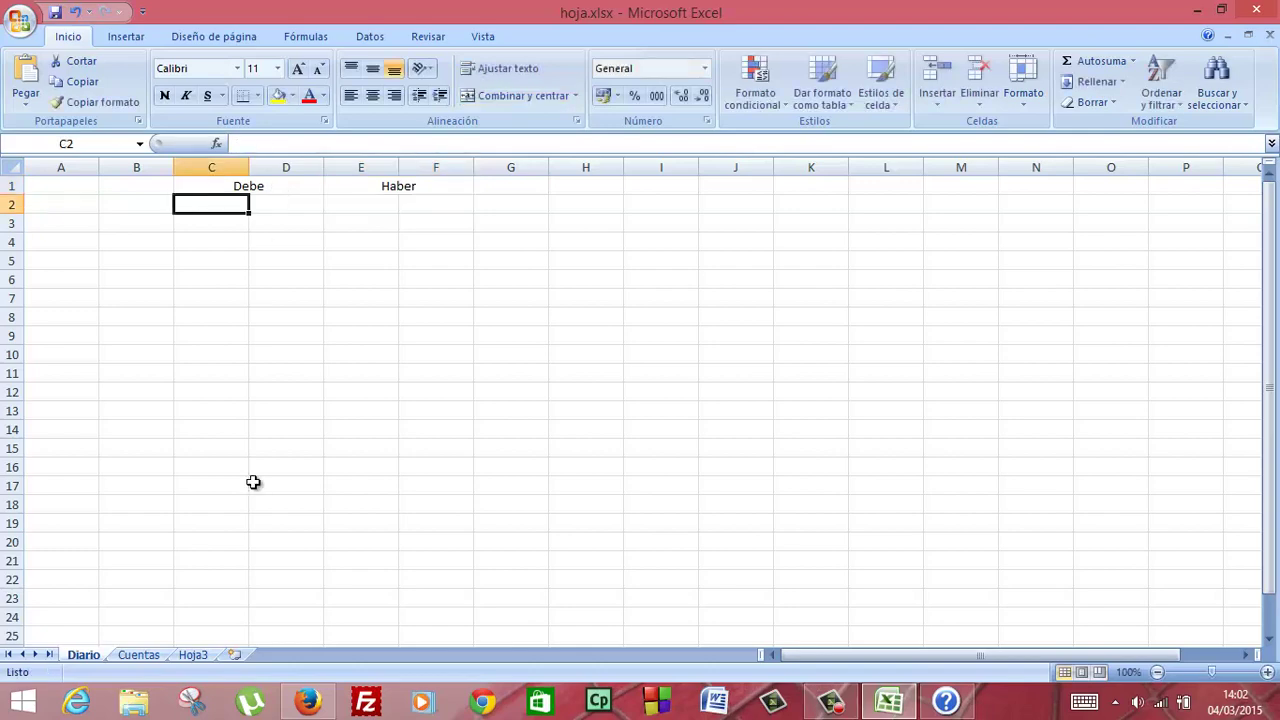
# Add a bottom border under the heading row across cells A1:H1, following the example journal.
pyautogui.click(310, 700)
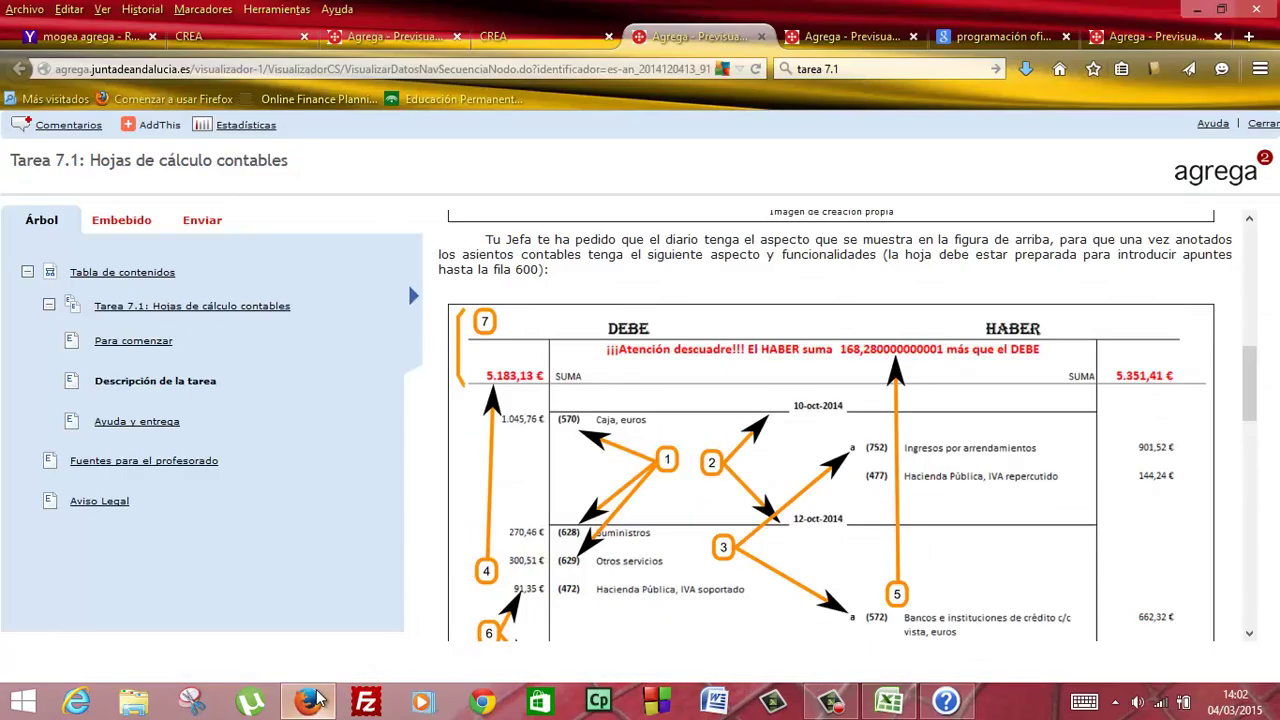
pyautogui.click(310, 700)
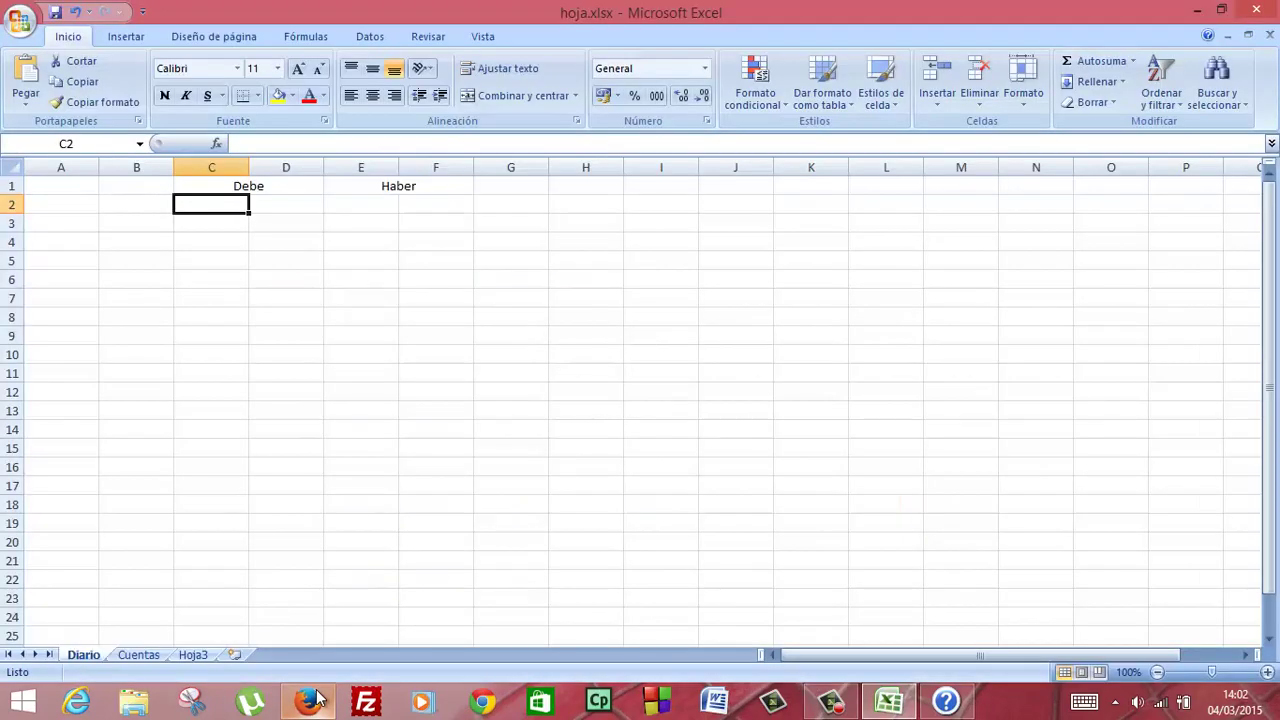
pyautogui.click(310, 700)
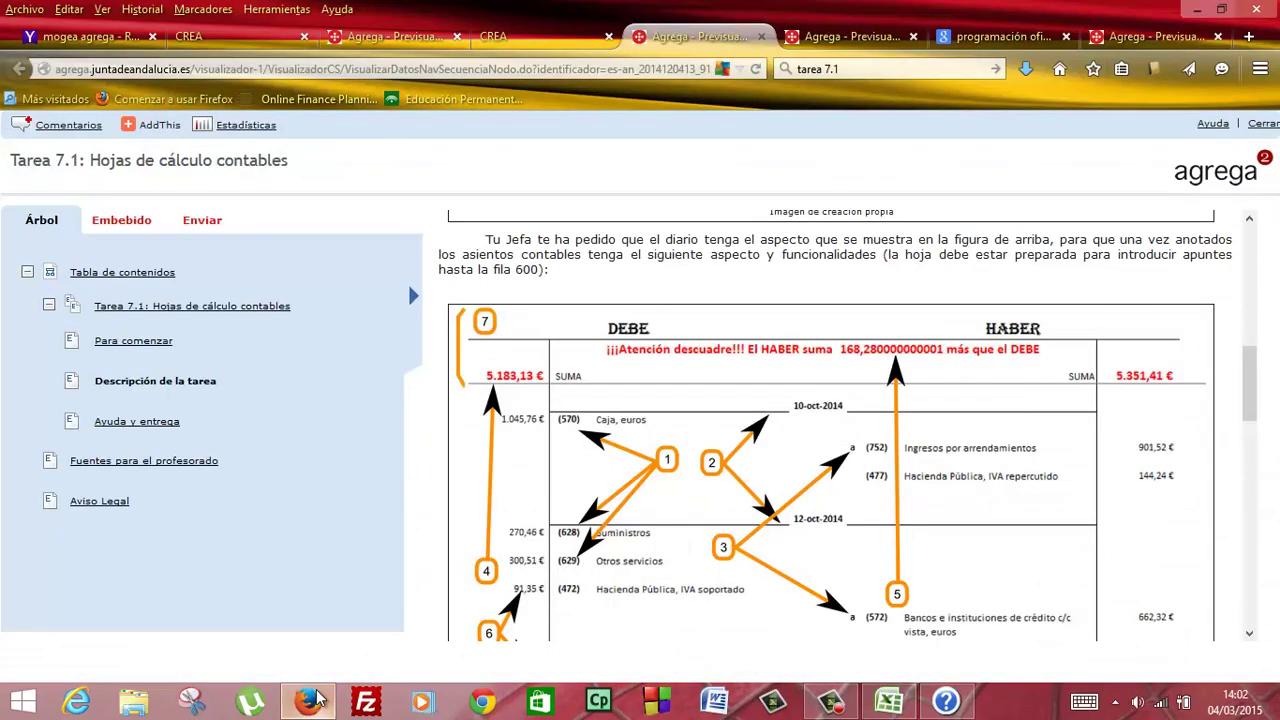
pyautogui.click(310, 700)
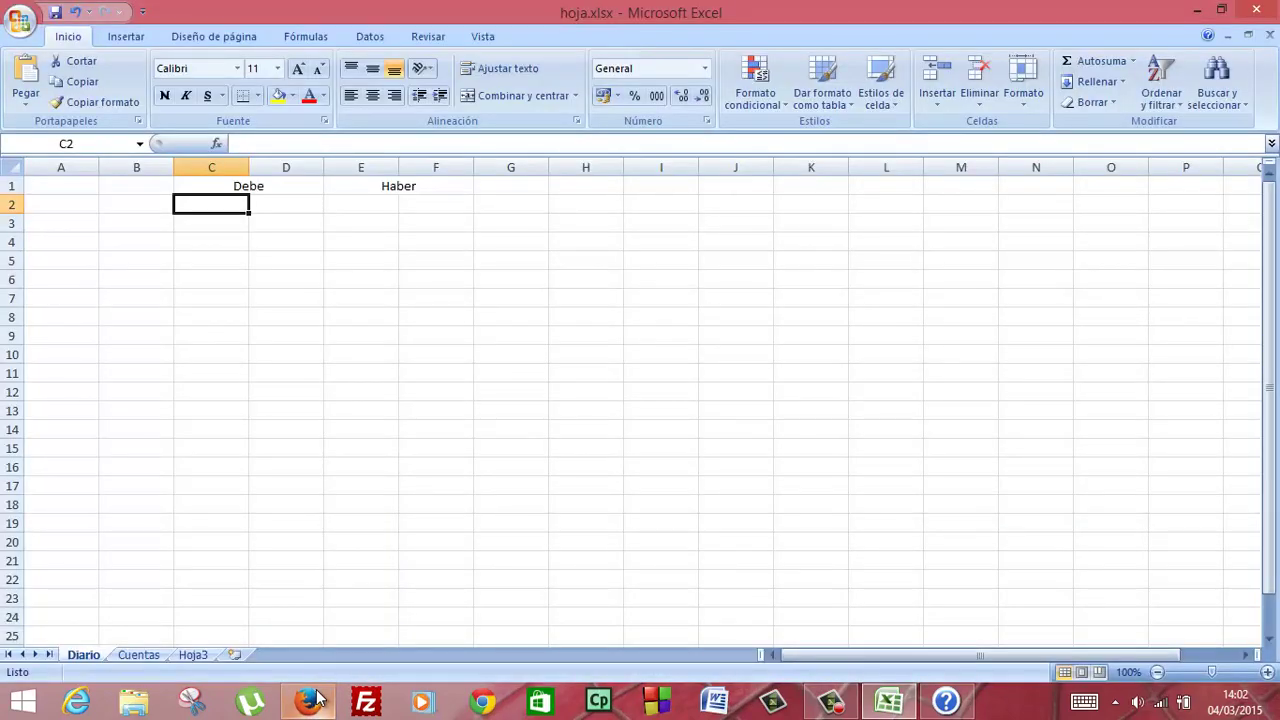
pyautogui.click(90, 185)
pyautogui.moveTo(107, 186); pyautogui.dragTo(560, 190)
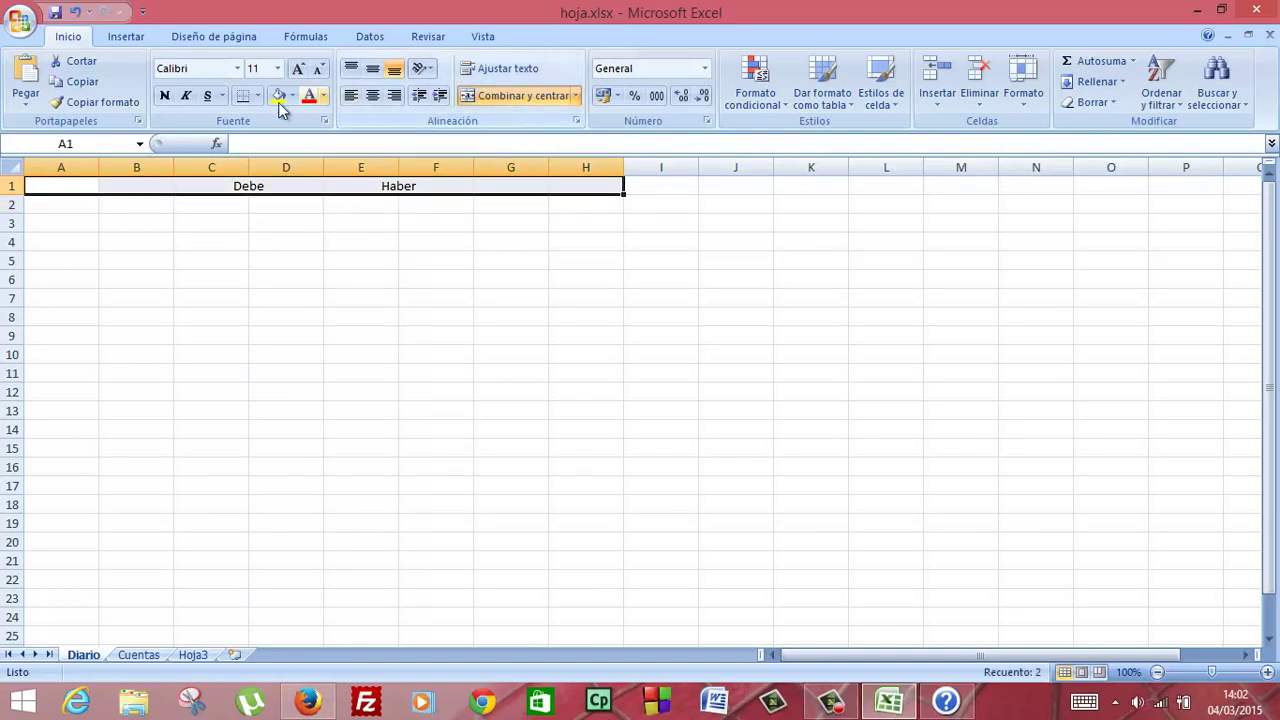
pyautogui.click(243, 96)
pyautogui.click(177, 217)
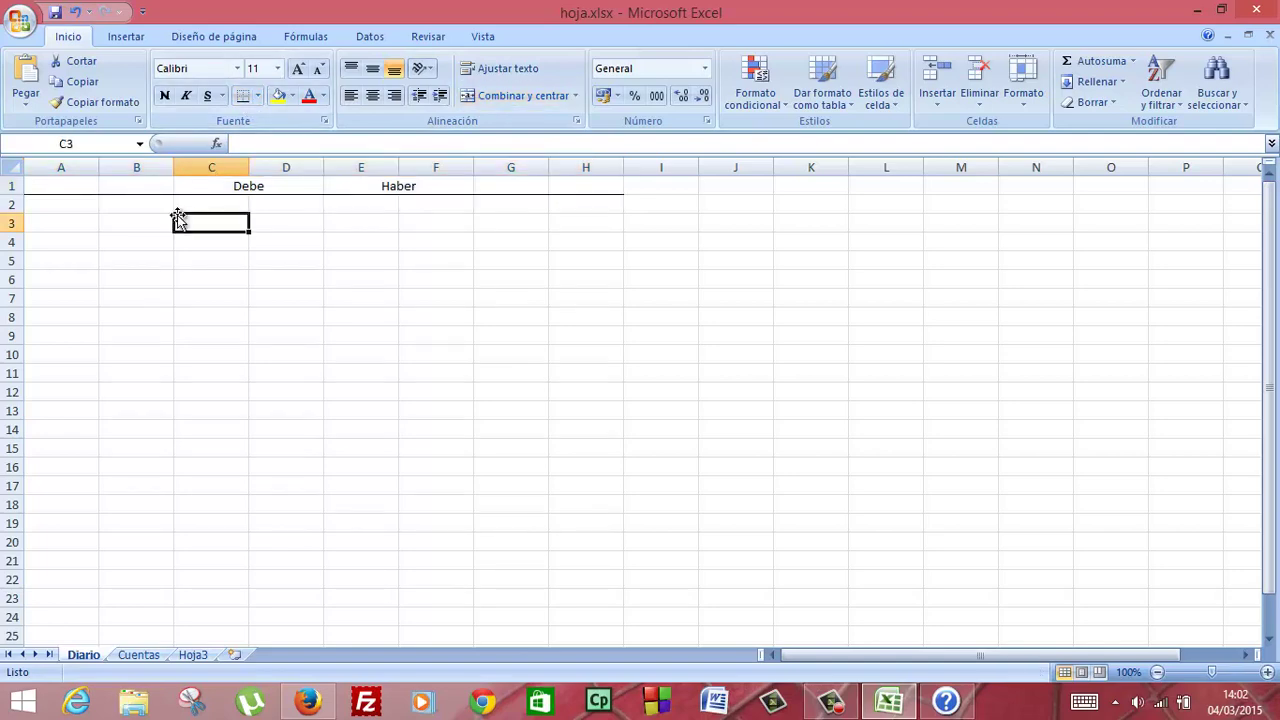
# Compare the Diario sheet's heading layout with the example journal on the task page in Firefox.
pyautogui.click(1268, 673)
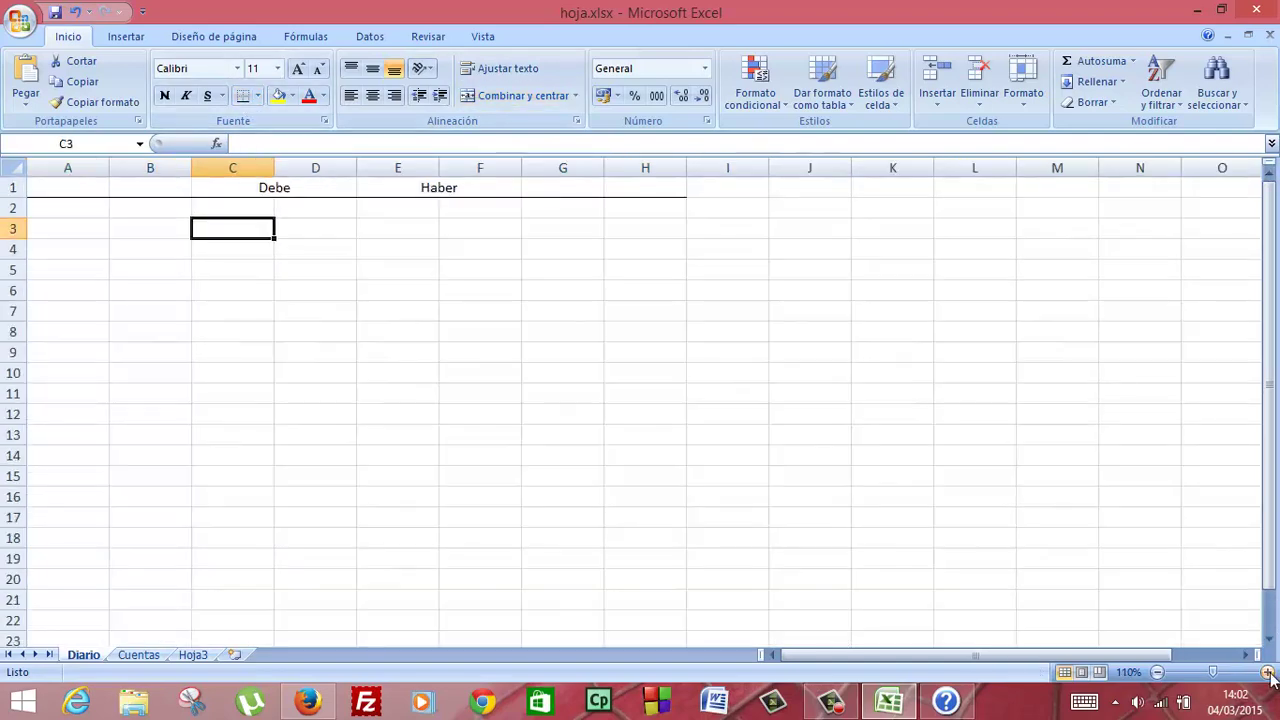
pyautogui.click(1268, 673)
pyautogui.click(1268, 673)
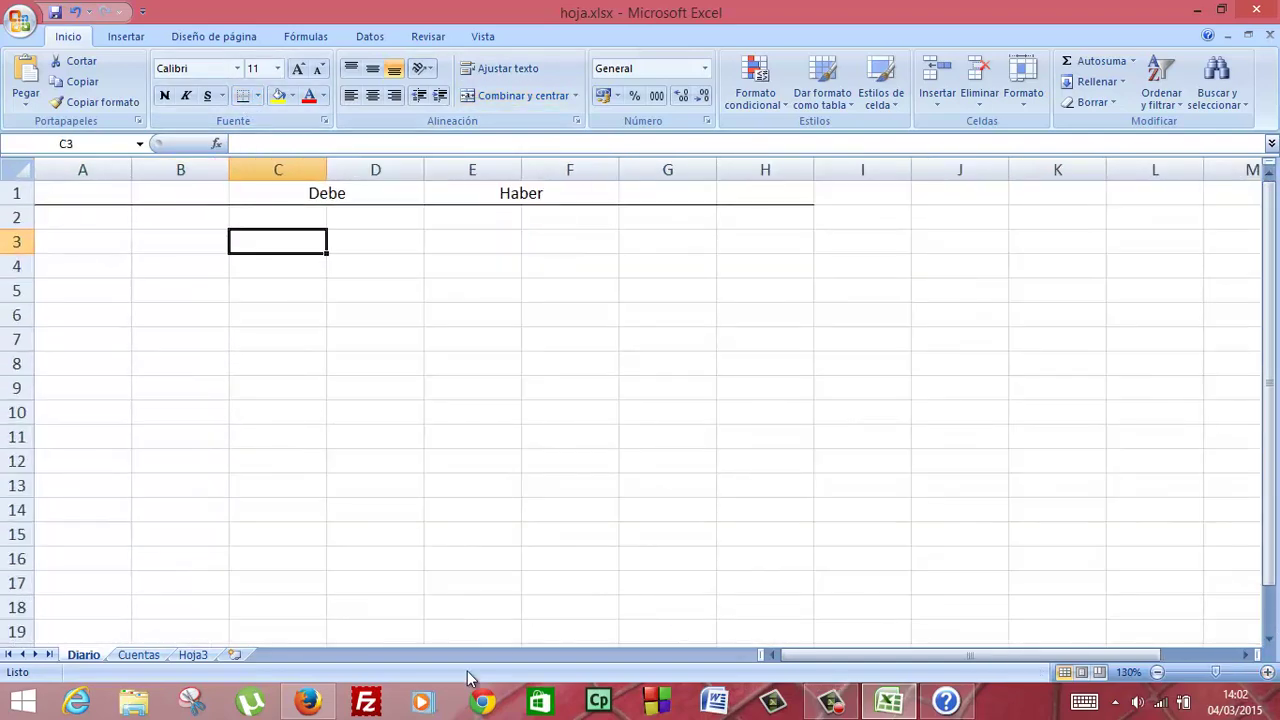
pyautogui.click(309, 702)
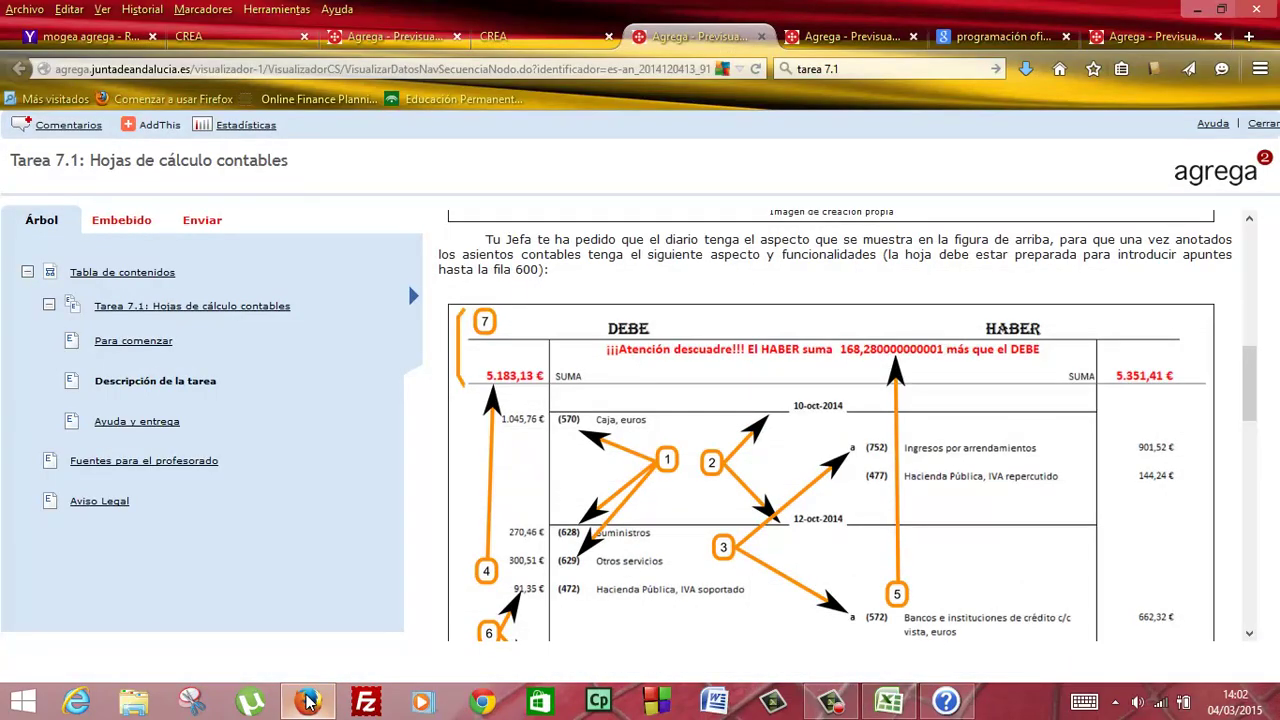
pyautogui.click(309, 702)
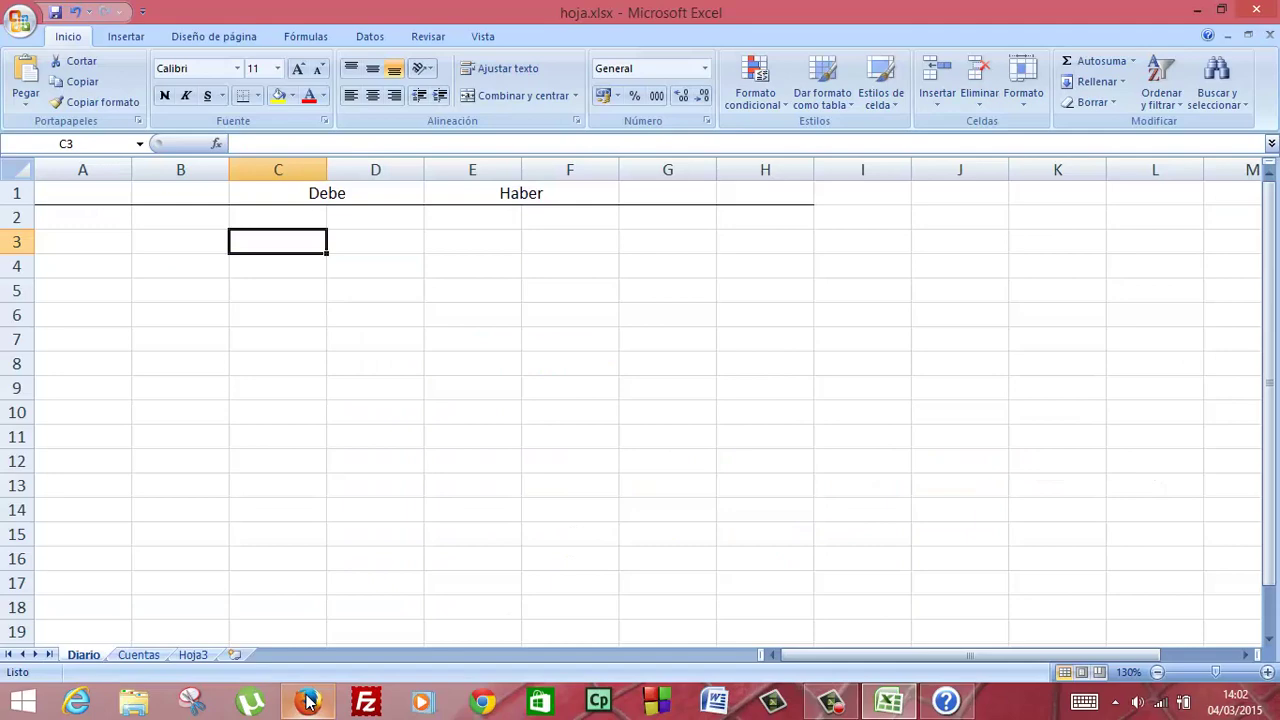
pyautogui.click(309, 702)
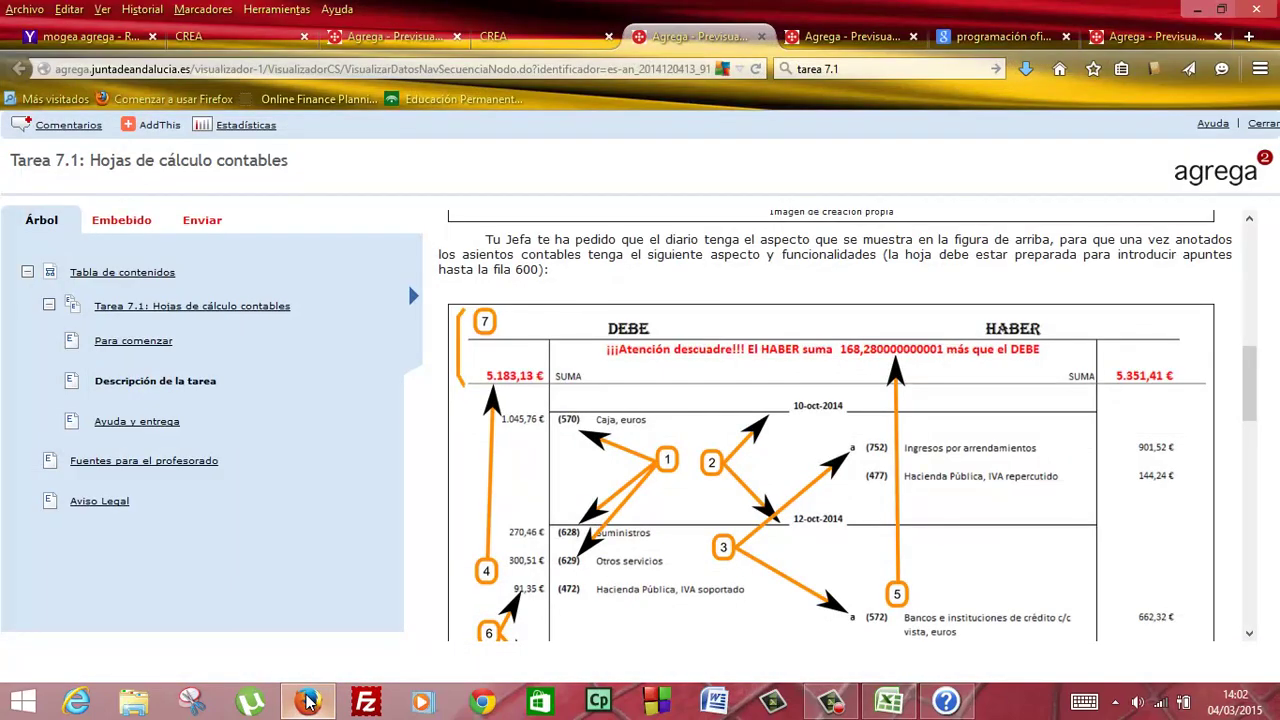
pyautogui.click(309, 702)
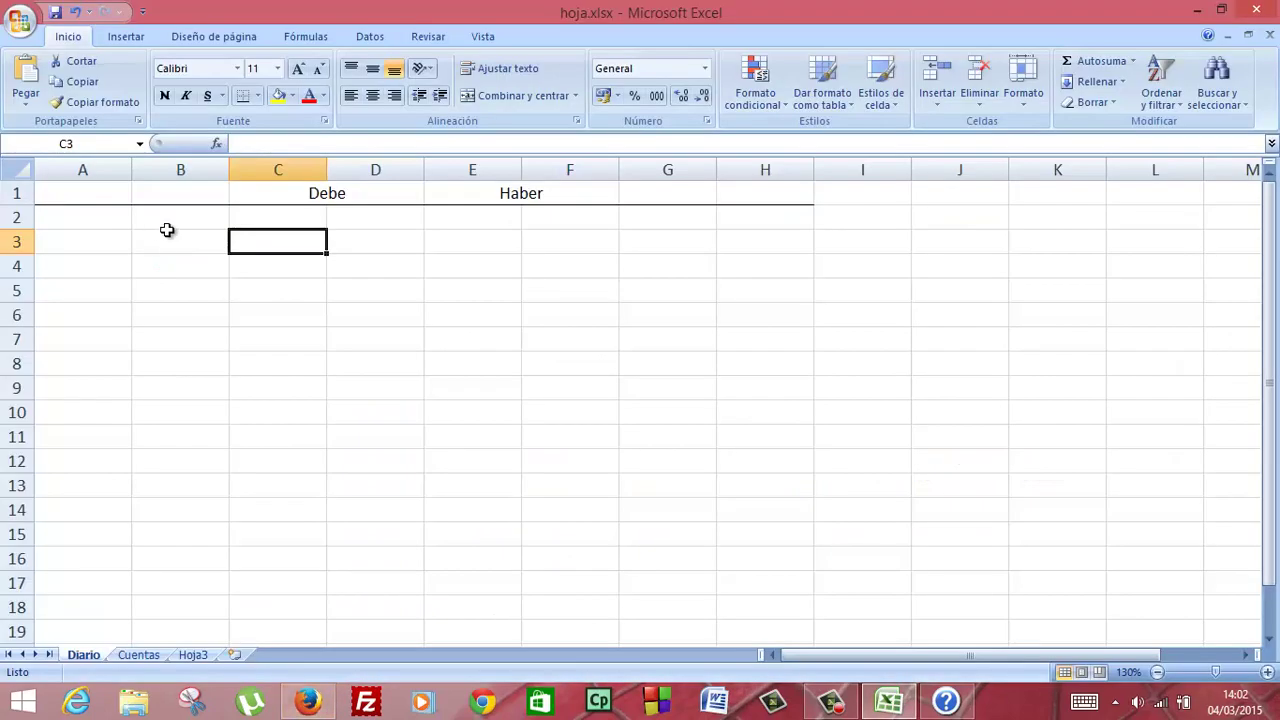
pyautogui.click(309, 702)
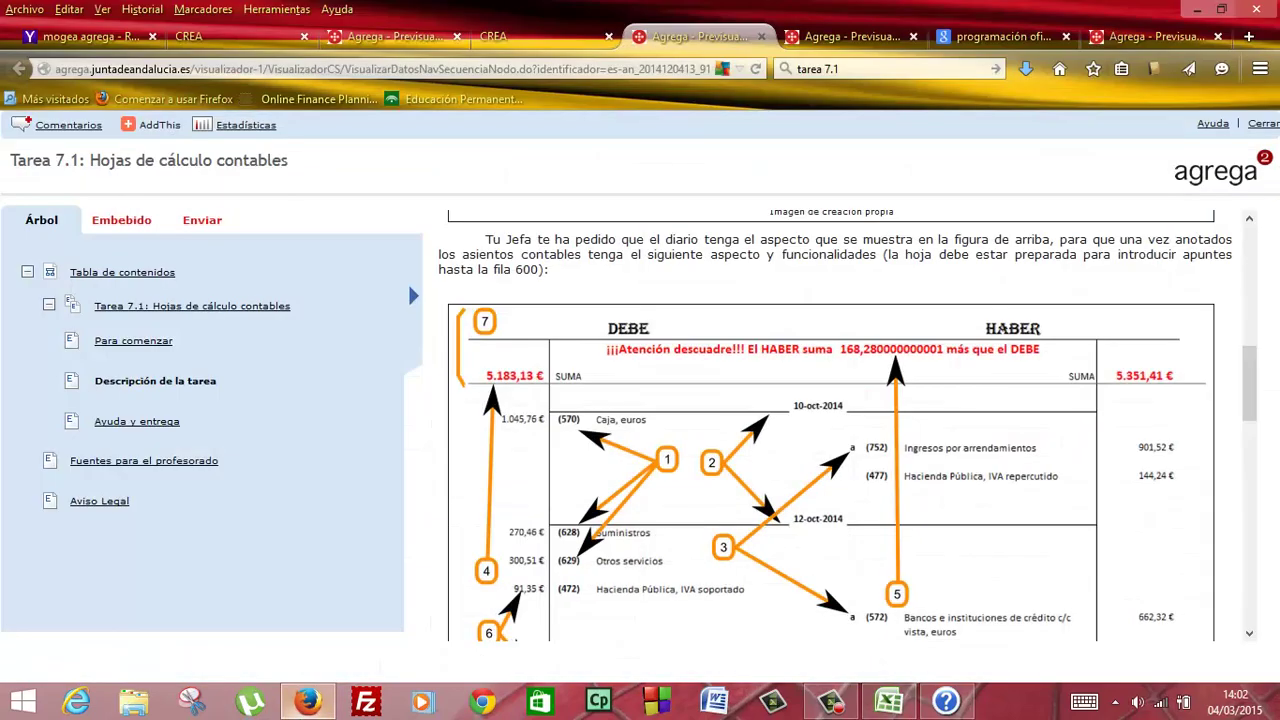
pyautogui.click(303, 707)
# Enter the label SUMA in cells B2 and G2 of the Diario sheet.
pyautogui.click(200, 200)
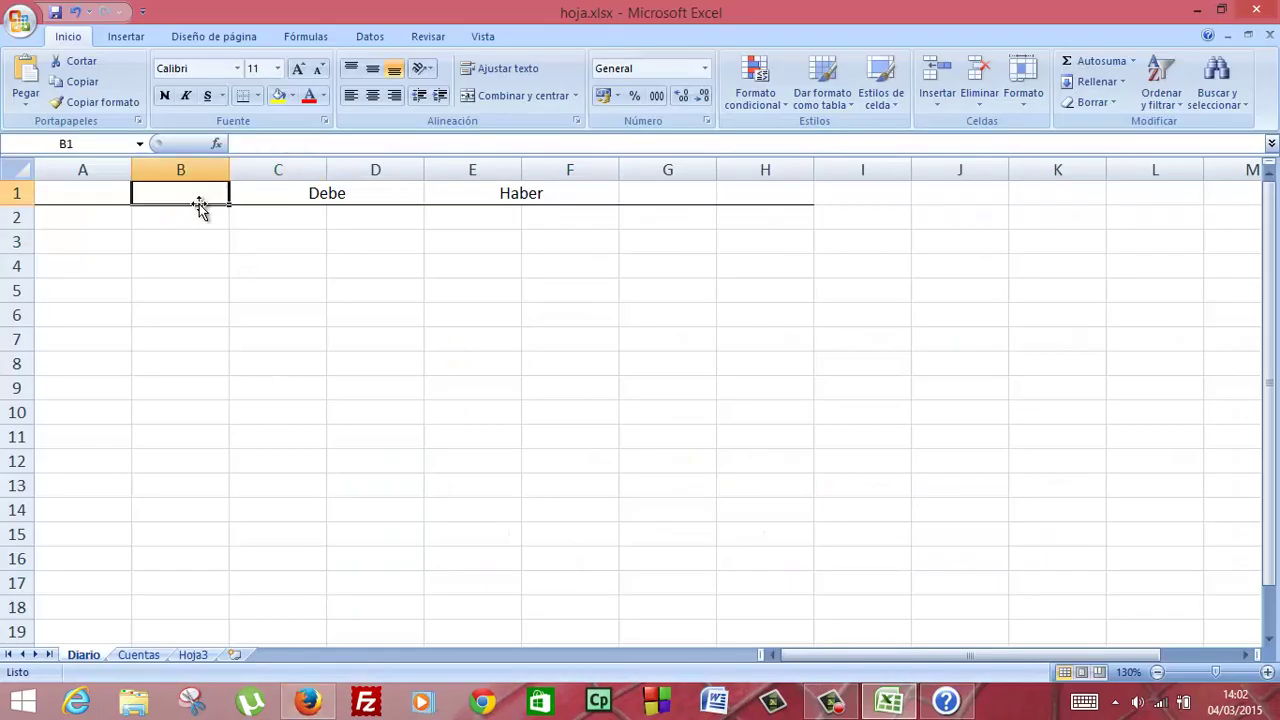
pyautogui.click(196, 222)
pyautogui.write('su')
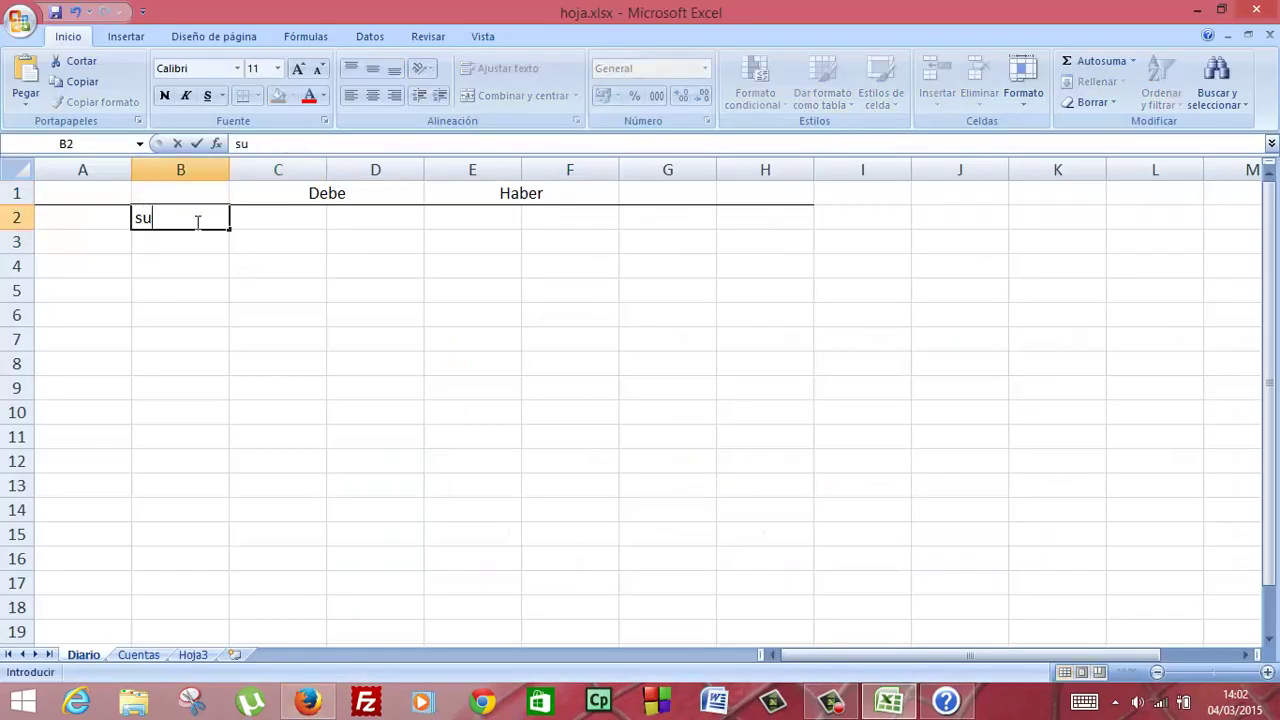
pyautogui.write('m')
pyautogui.press('BackSpace')
pyautogui.press('BackSpace')
pyautogui.press('BackSpace')
pyautogui.write('SUMA')
pyautogui.press('Tab')
pyautogui.press('Tab')
pyautogui.press('Tab')
pyautogui.press('Tab')
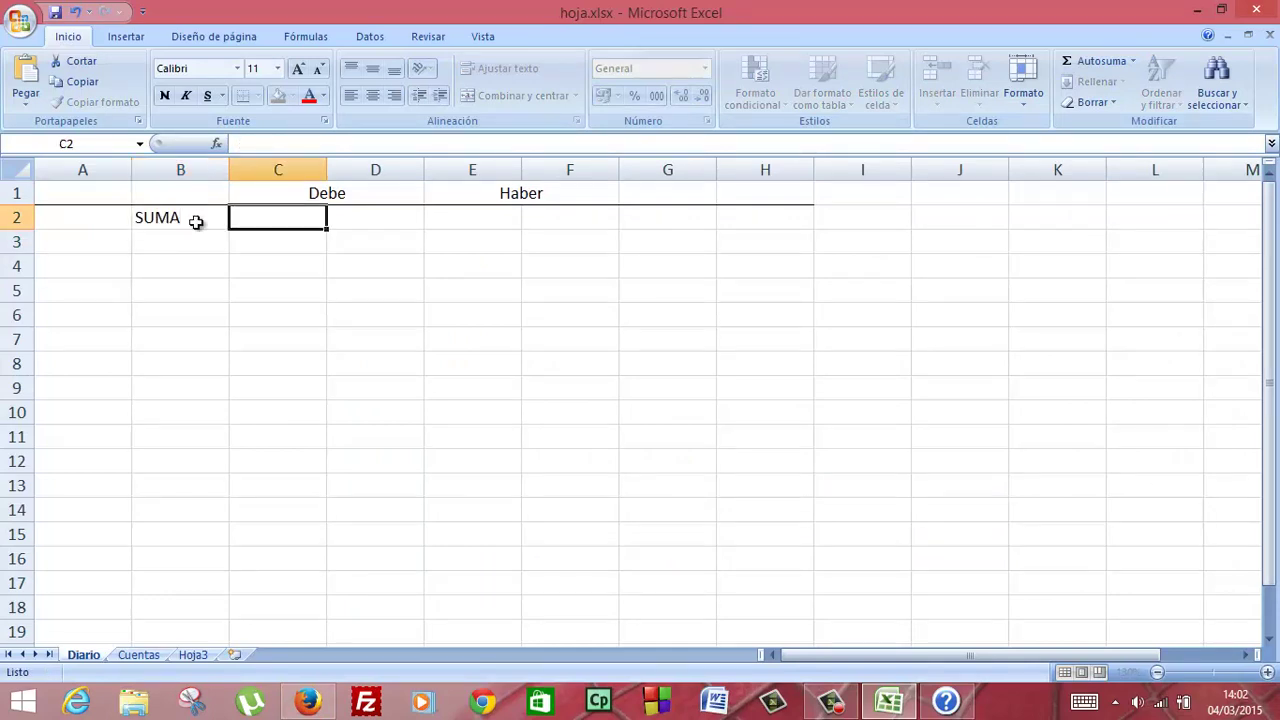
pyautogui.press('Tab')
pyautogui.write('SUMA')
pyautogui.press('Return')
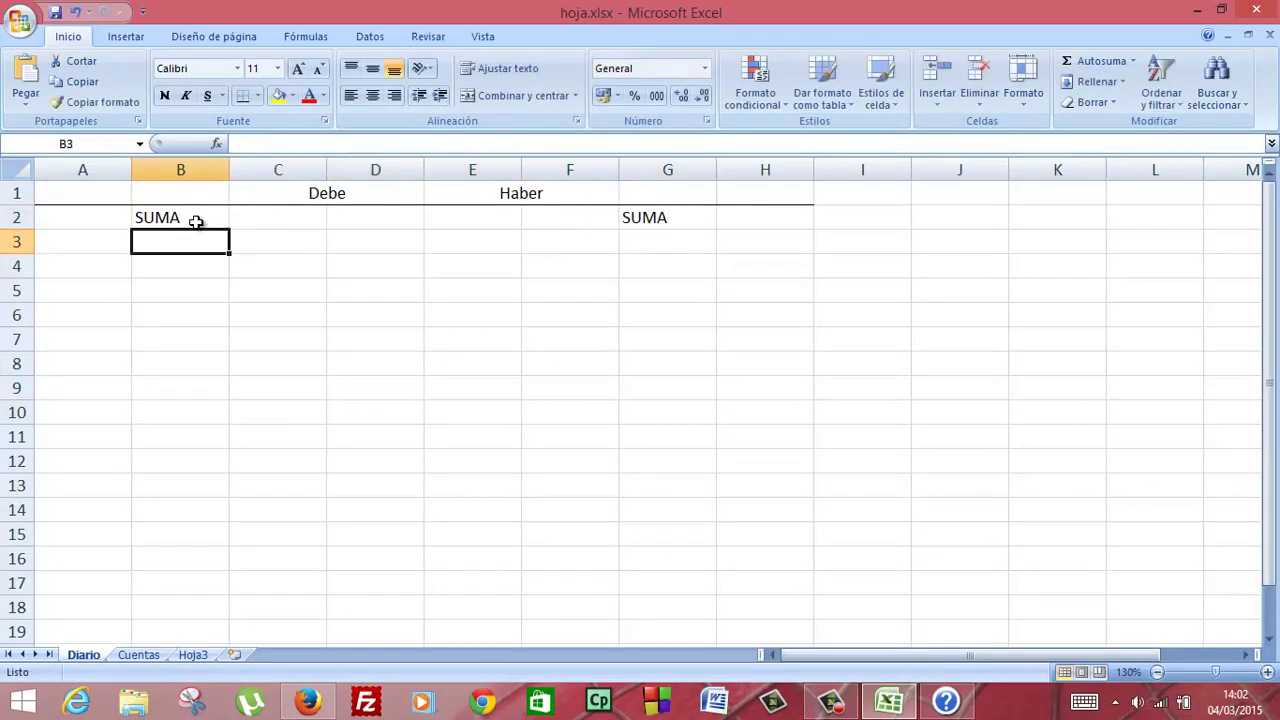
# Check the example journal in Firefox and right-align the SUMA label in cell G2.
pyautogui.click(304, 705)
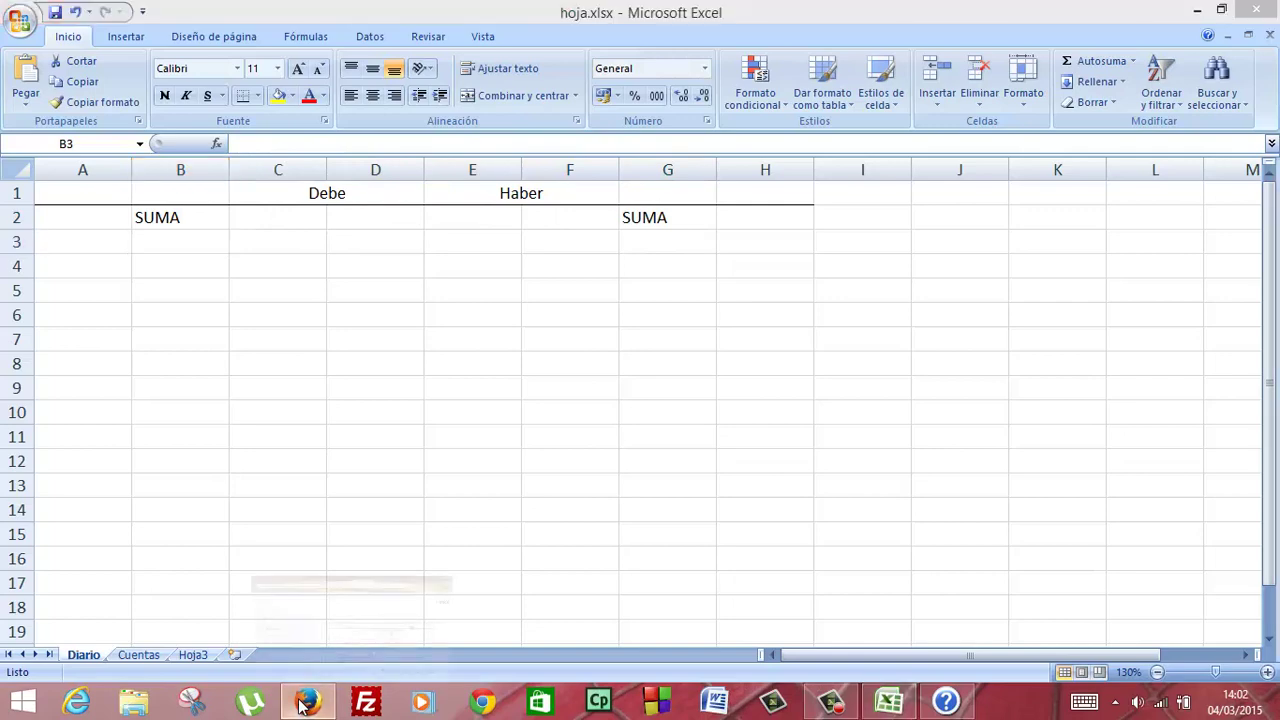
pyautogui.click(304, 705)
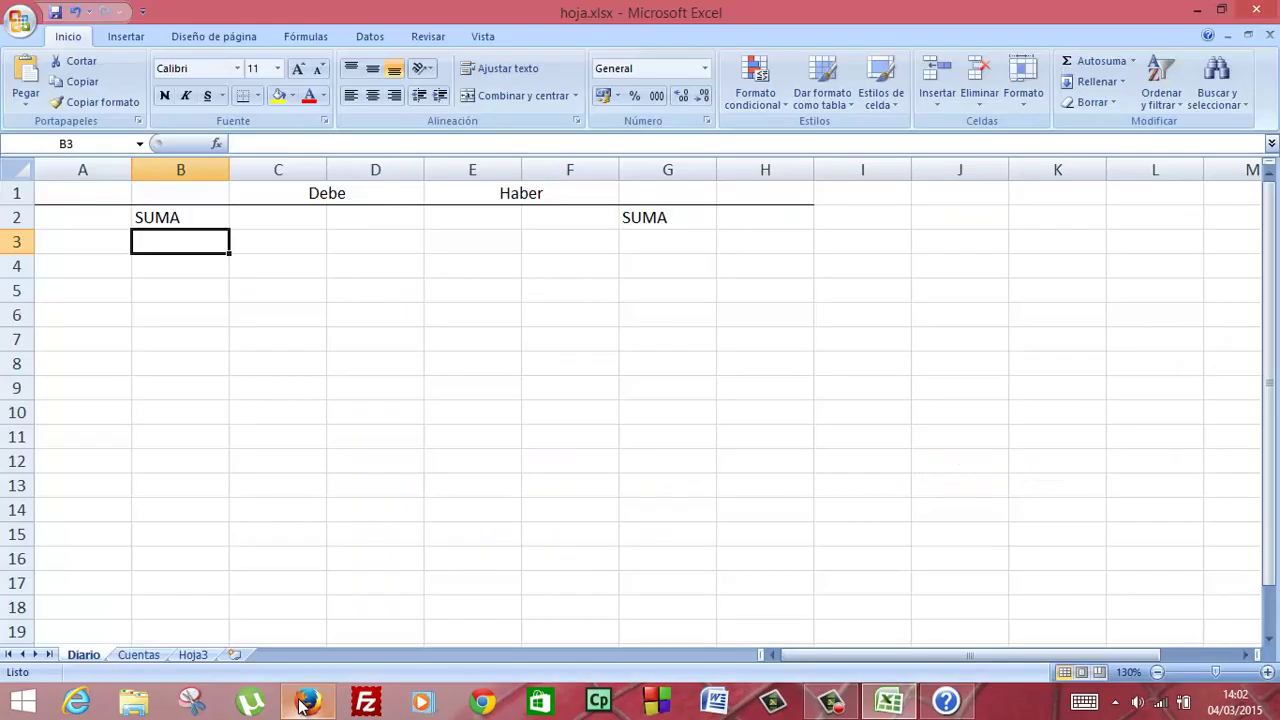
pyautogui.click(652, 224)
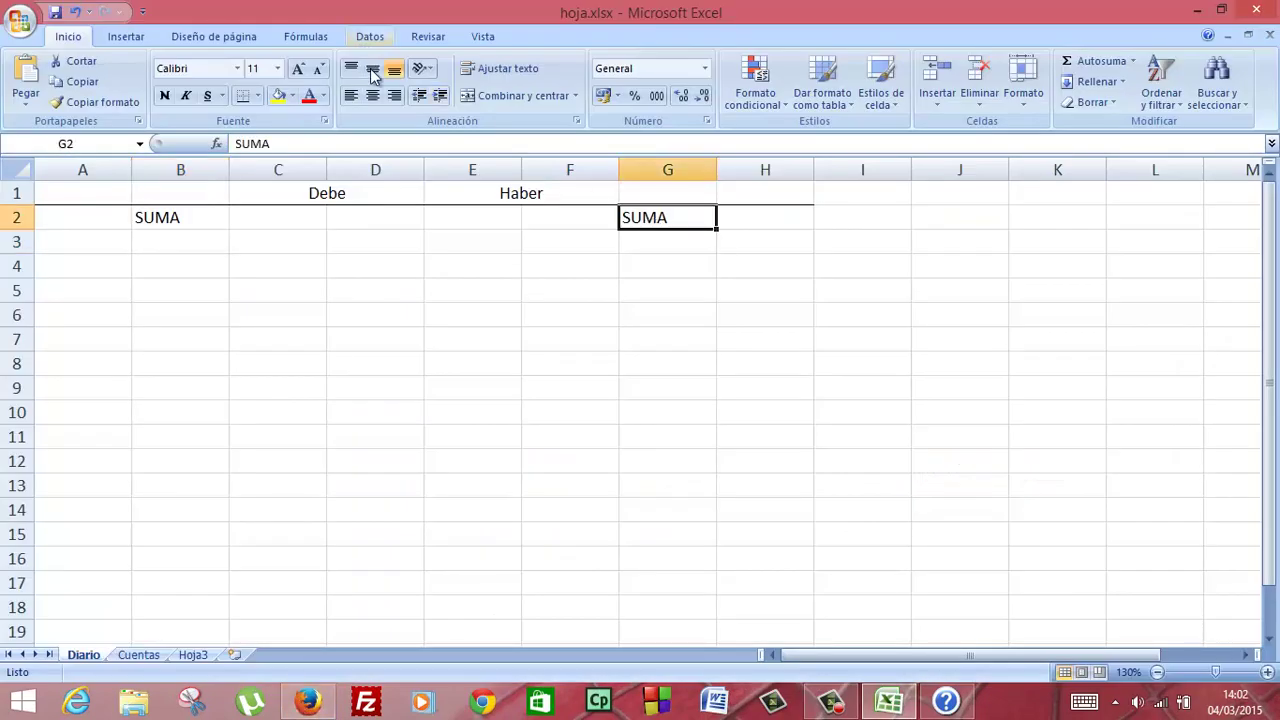
pyautogui.click(395, 95)
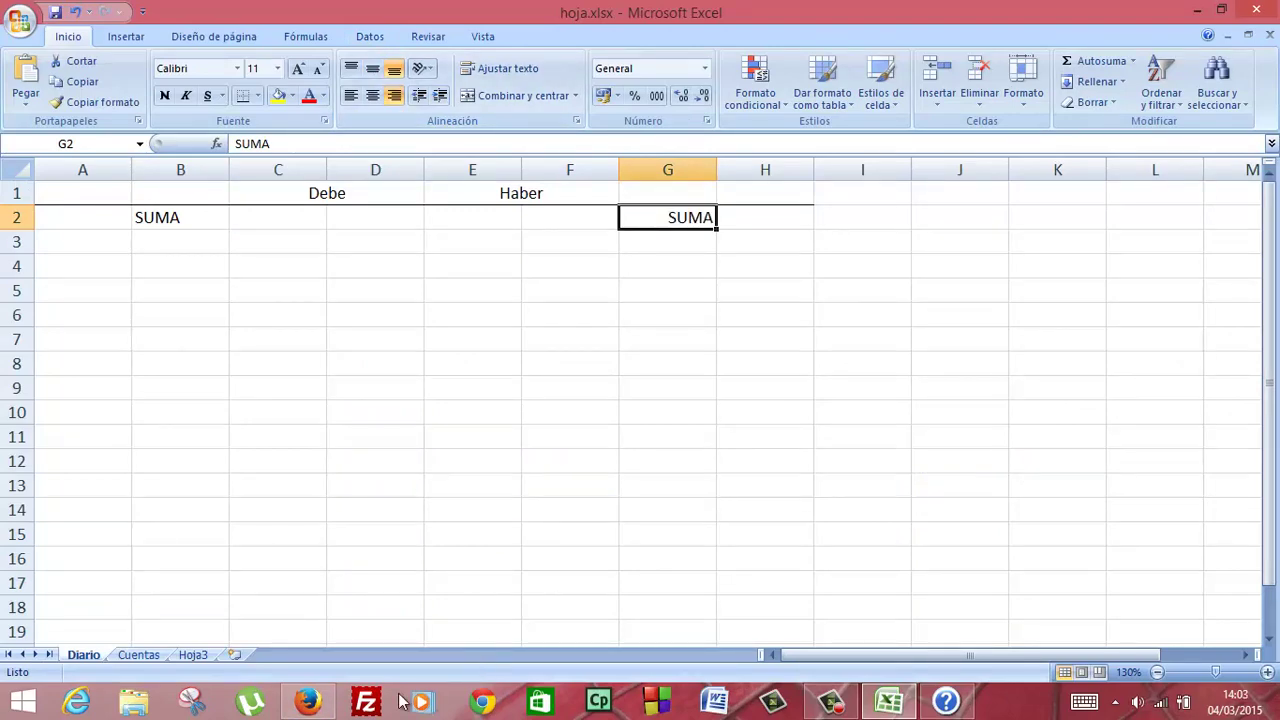
pyautogui.click(342, 708)
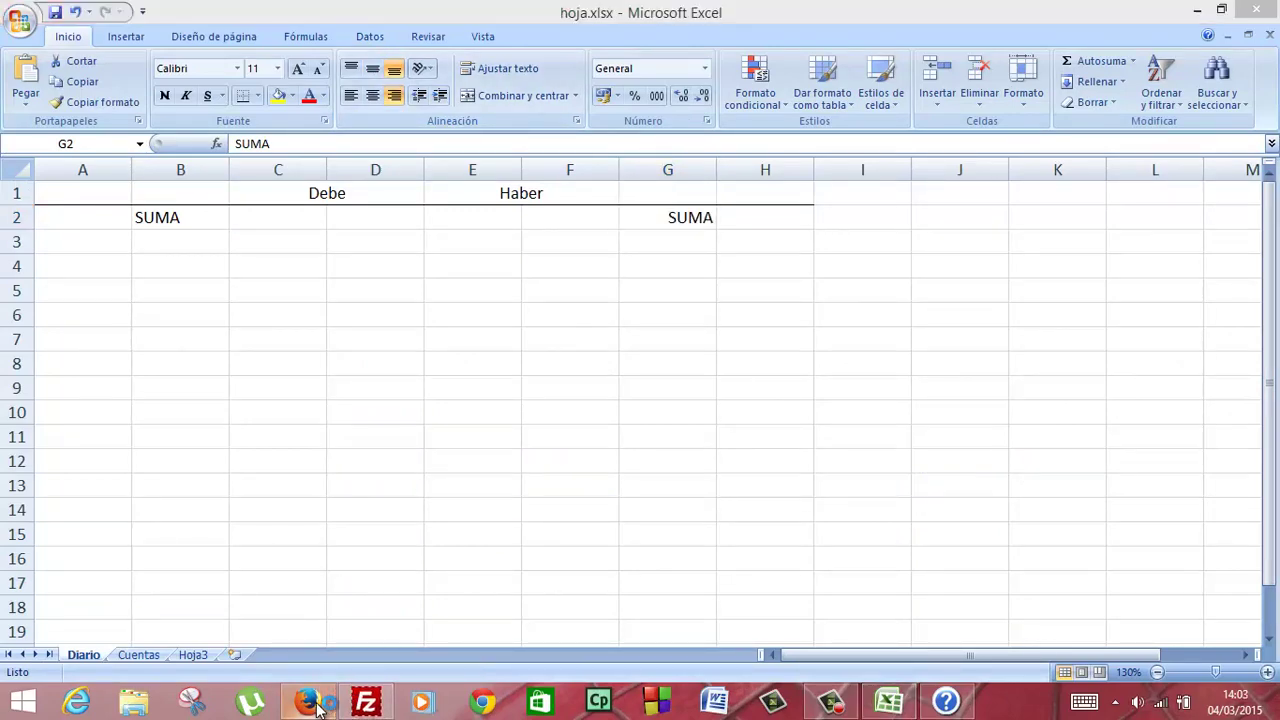
pyautogui.click(310, 703)
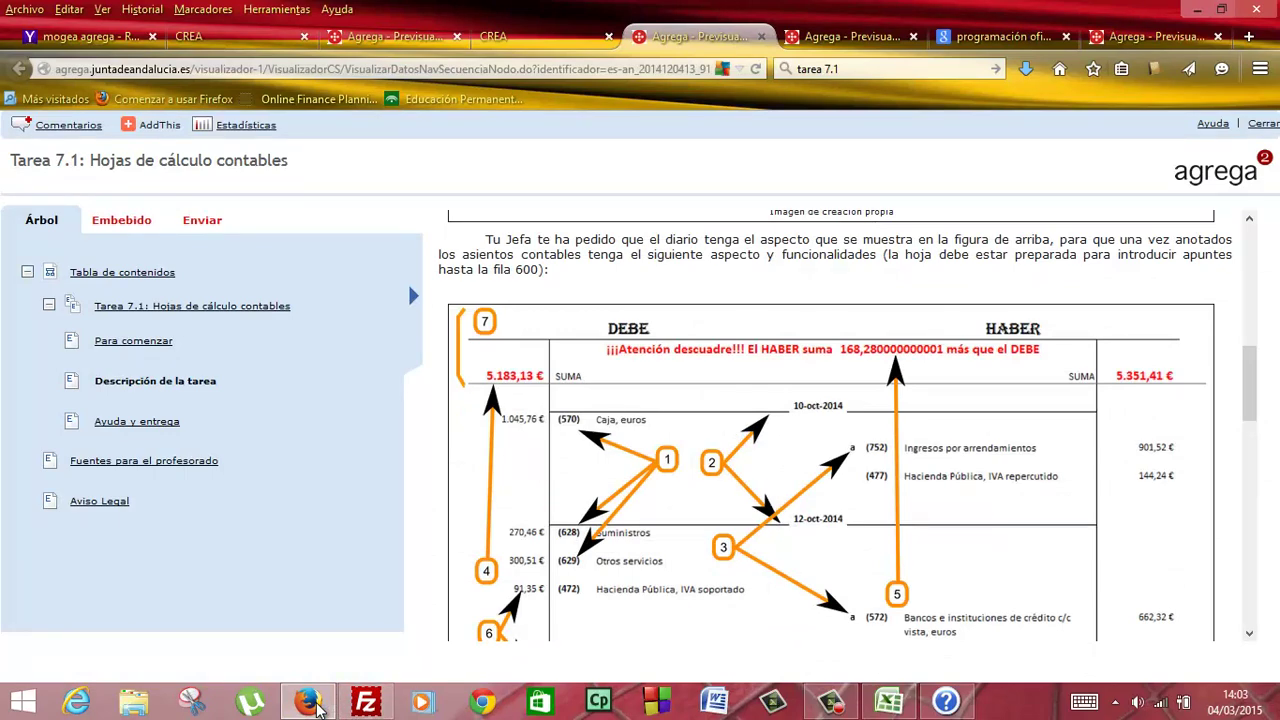
pyautogui.click(318, 705)
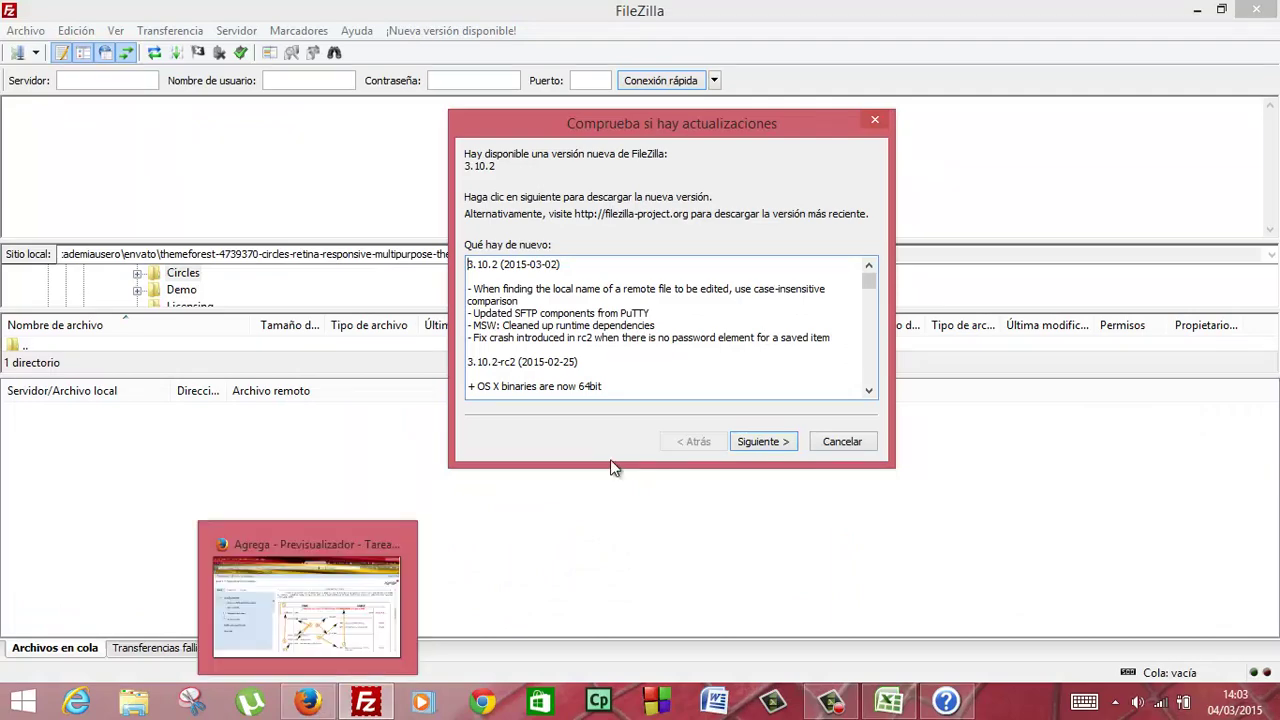
pyautogui.click(840, 442)
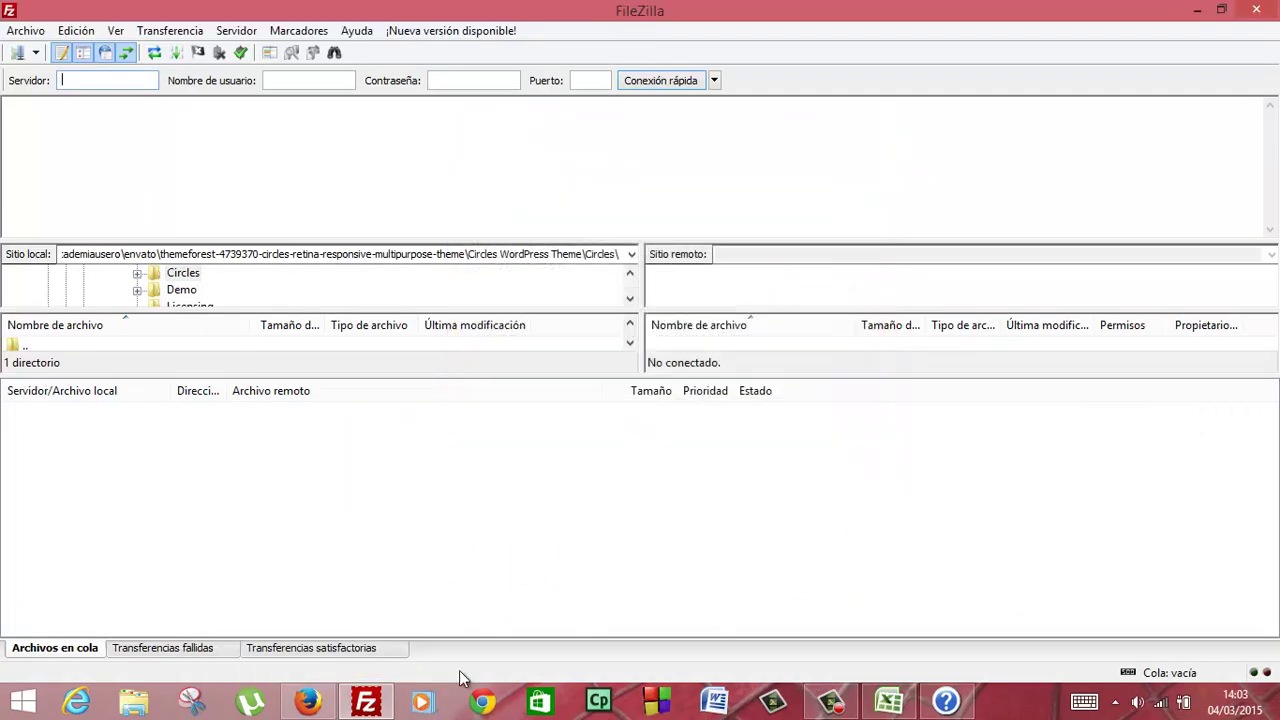
pyautogui.click(357, 706)
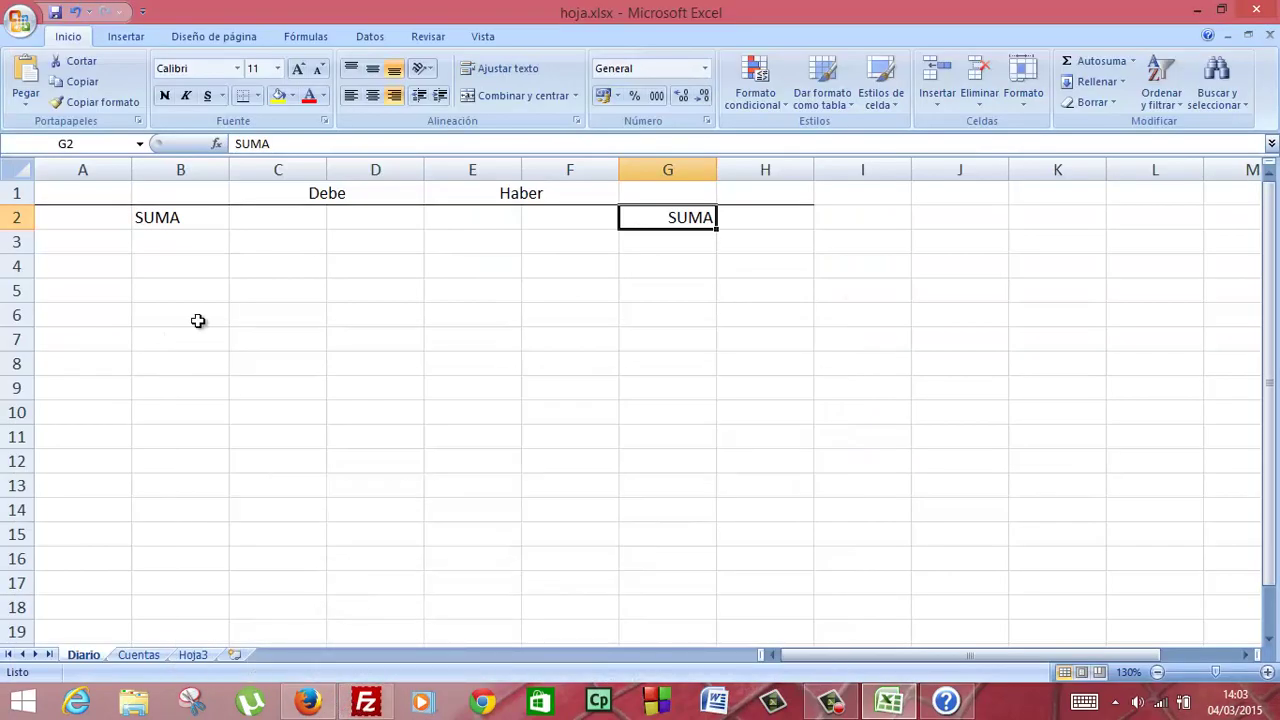
# Apply a right border along the whole of column A on the Diario sheet.
pyautogui.click(105, 176)
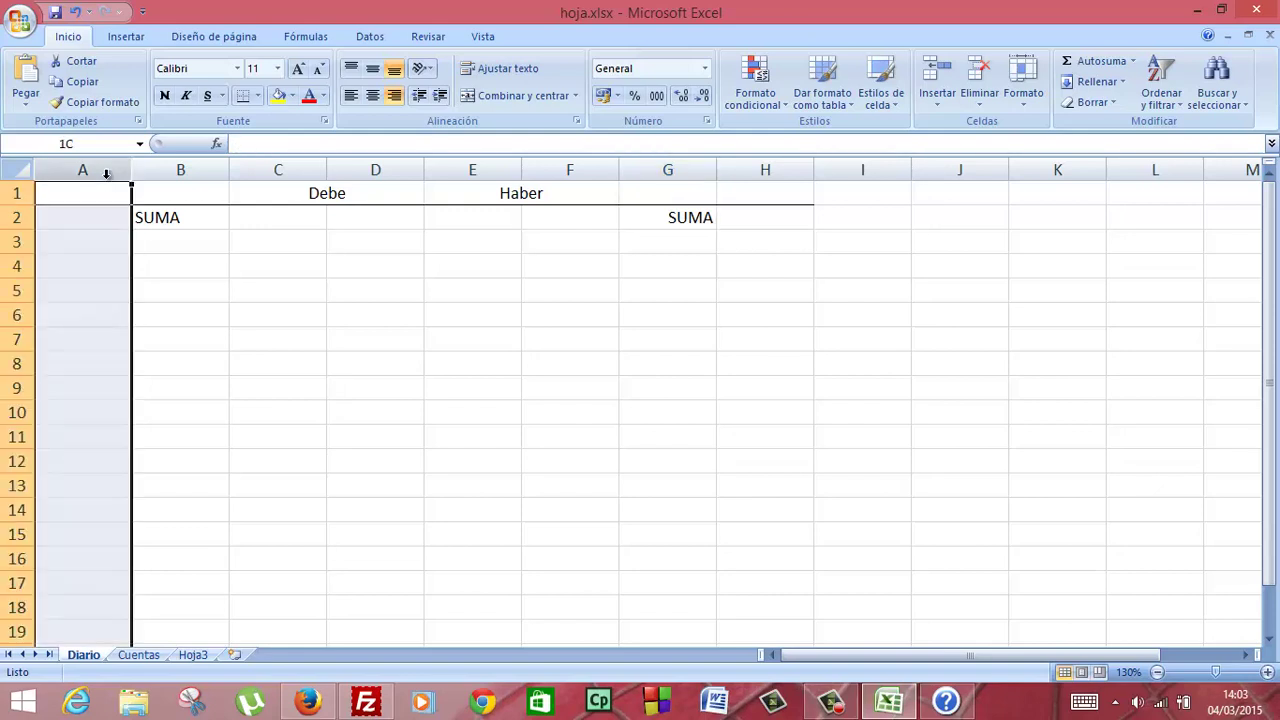
pyautogui.click(258, 96)
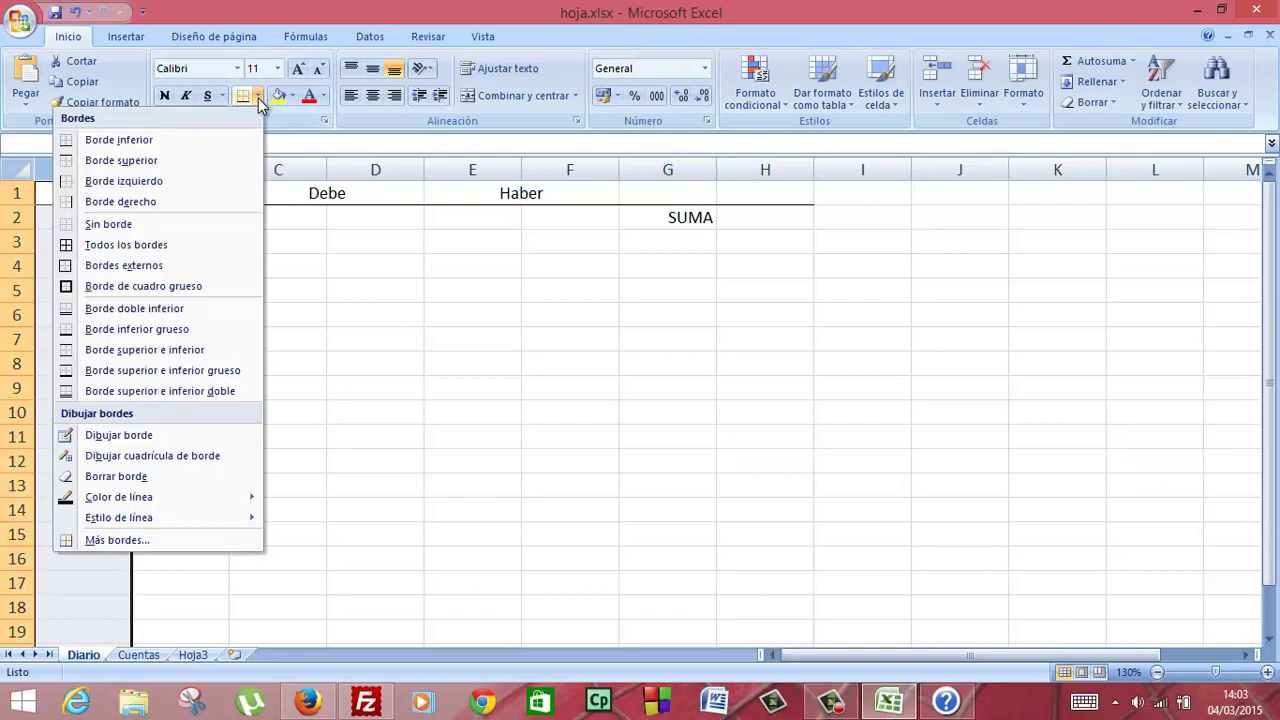
pyautogui.click(176, 201)
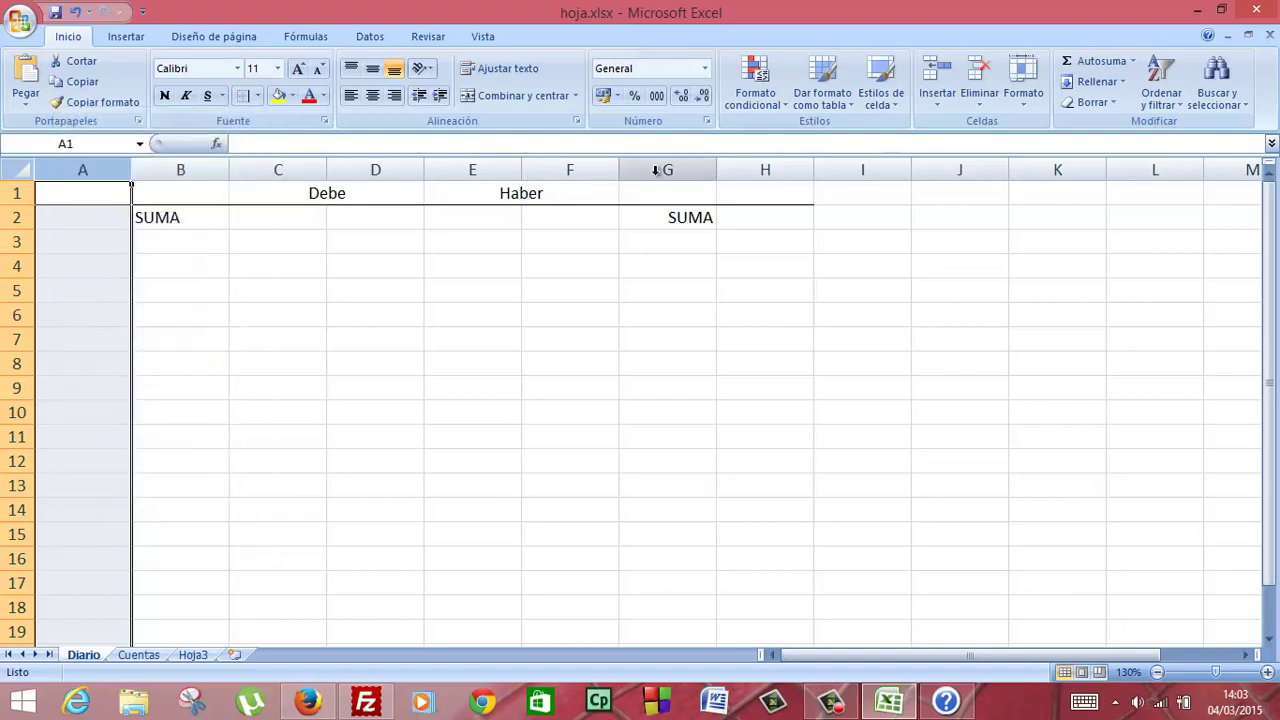
# Apply a left border along the whole of column H on the Diario sheet and save the workbook.
pyautogui.click(752, 170)
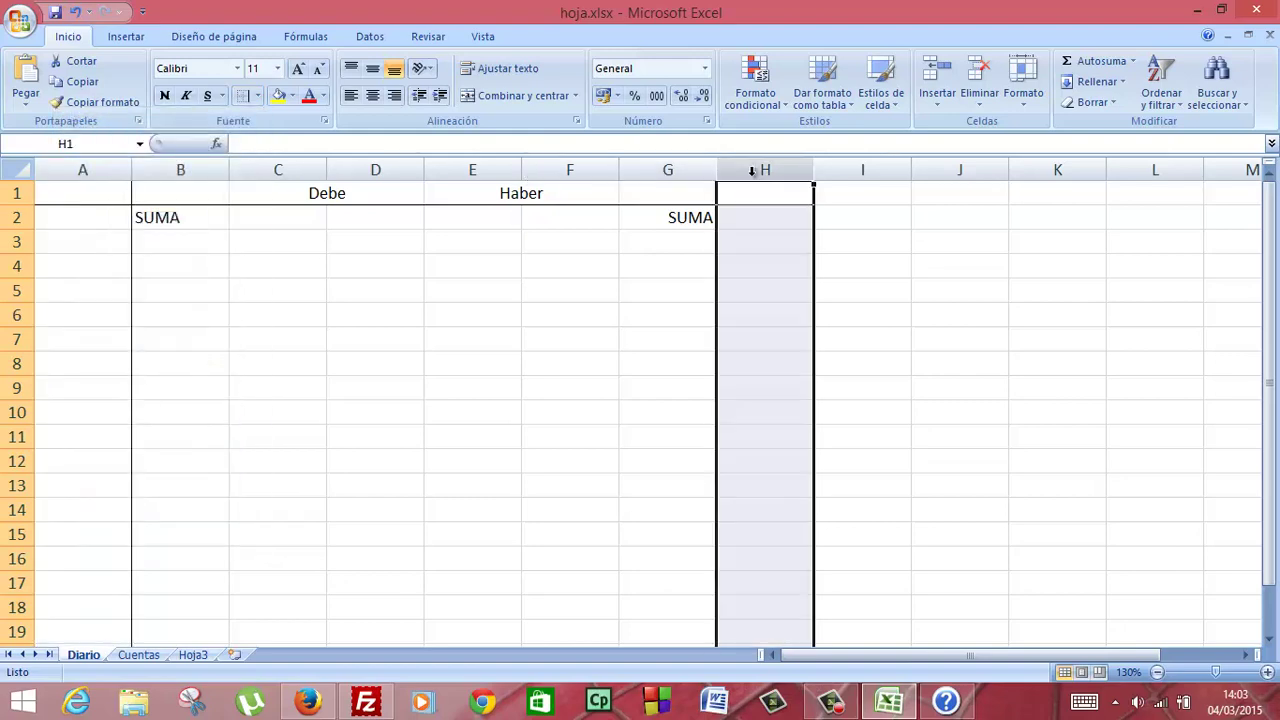
pyautogui.click(259, 96)
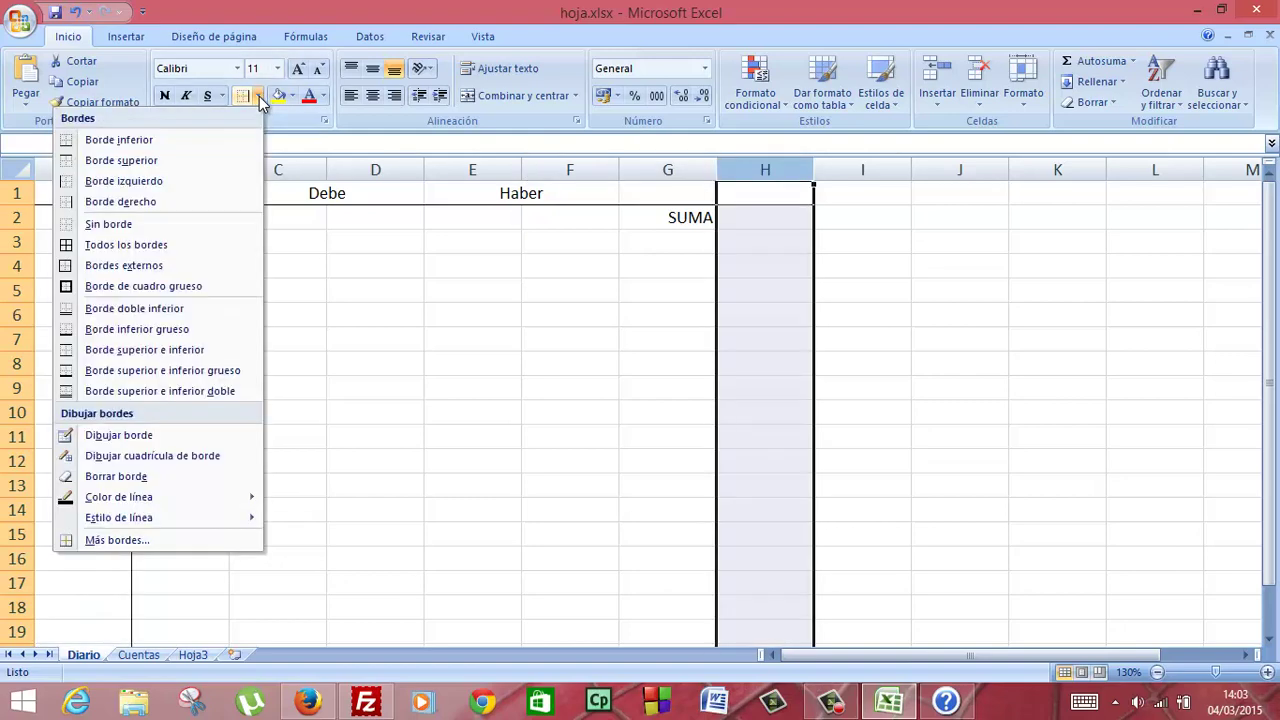
pyautogui.click(193, 176)
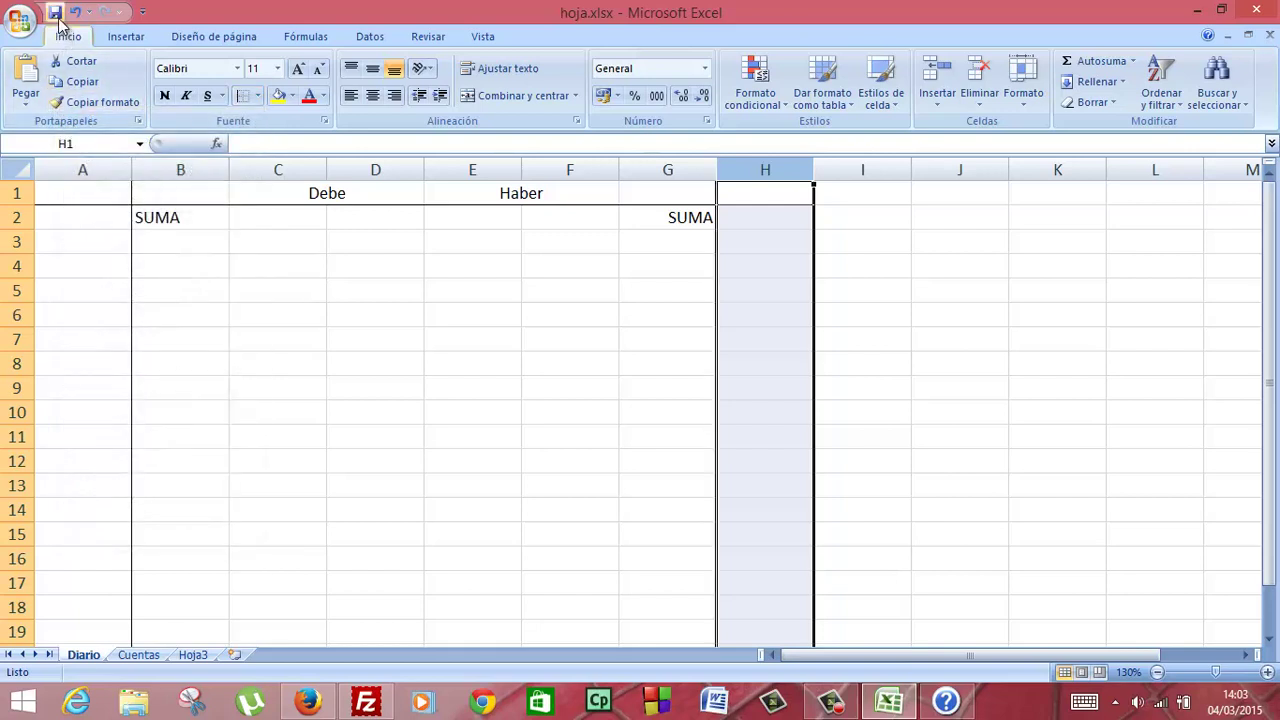
pyautogui.click(55, 12)
pyautogui.click(340, 388)
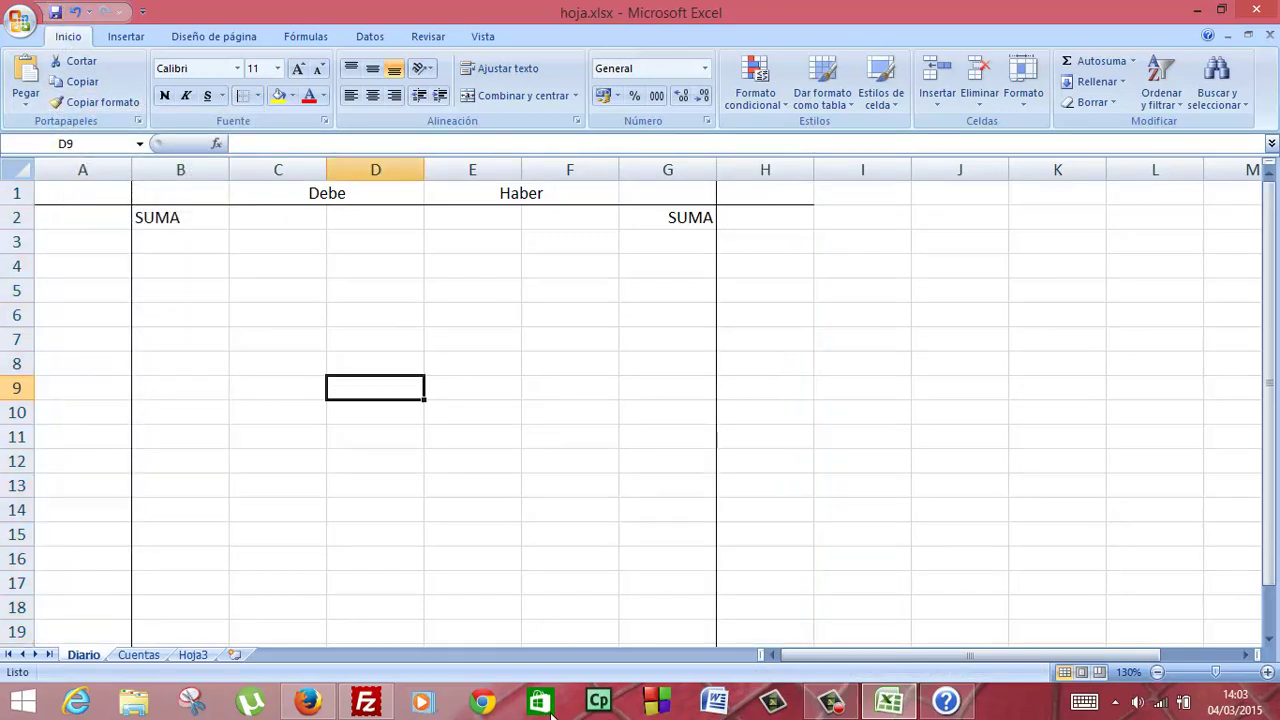
# Check the example journal in Firefox and make row 2 of the Diario sheet more than twice as tall.
pyautogui.click(312, 701)
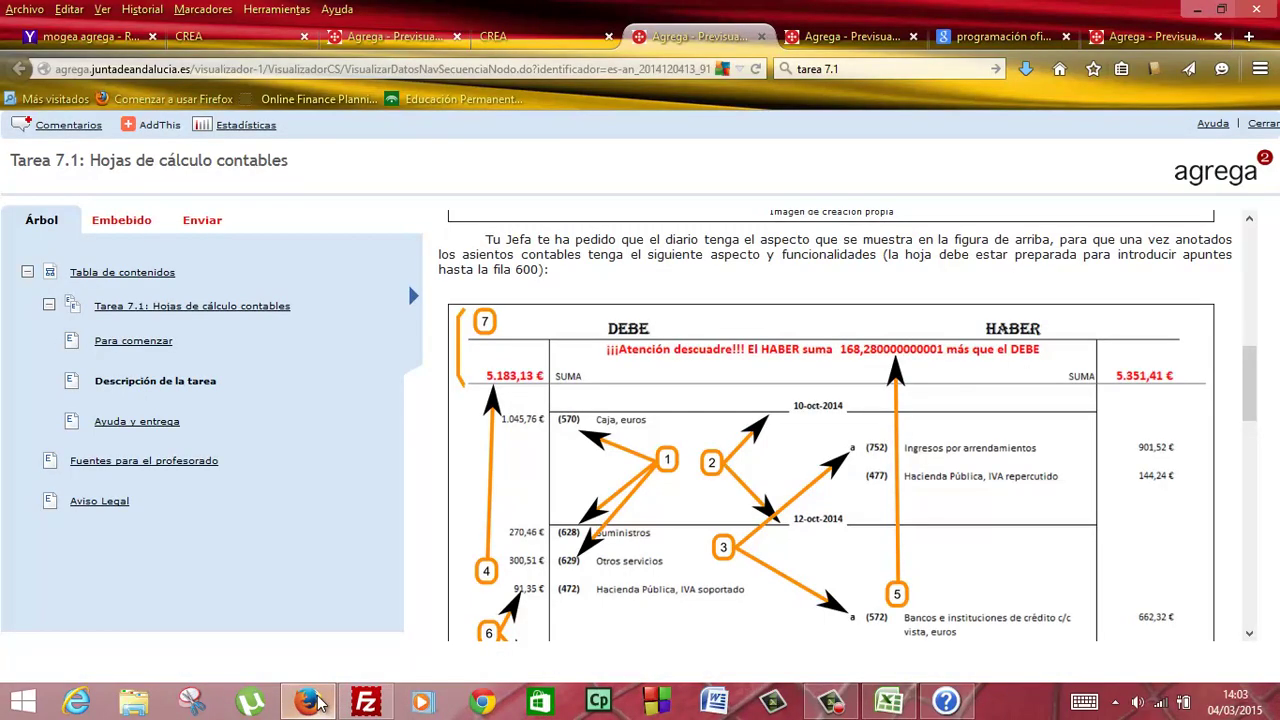
pyautogui.click(312, 701)
pyautogui.click(312, 701)
pyautogui.click(312, 701)
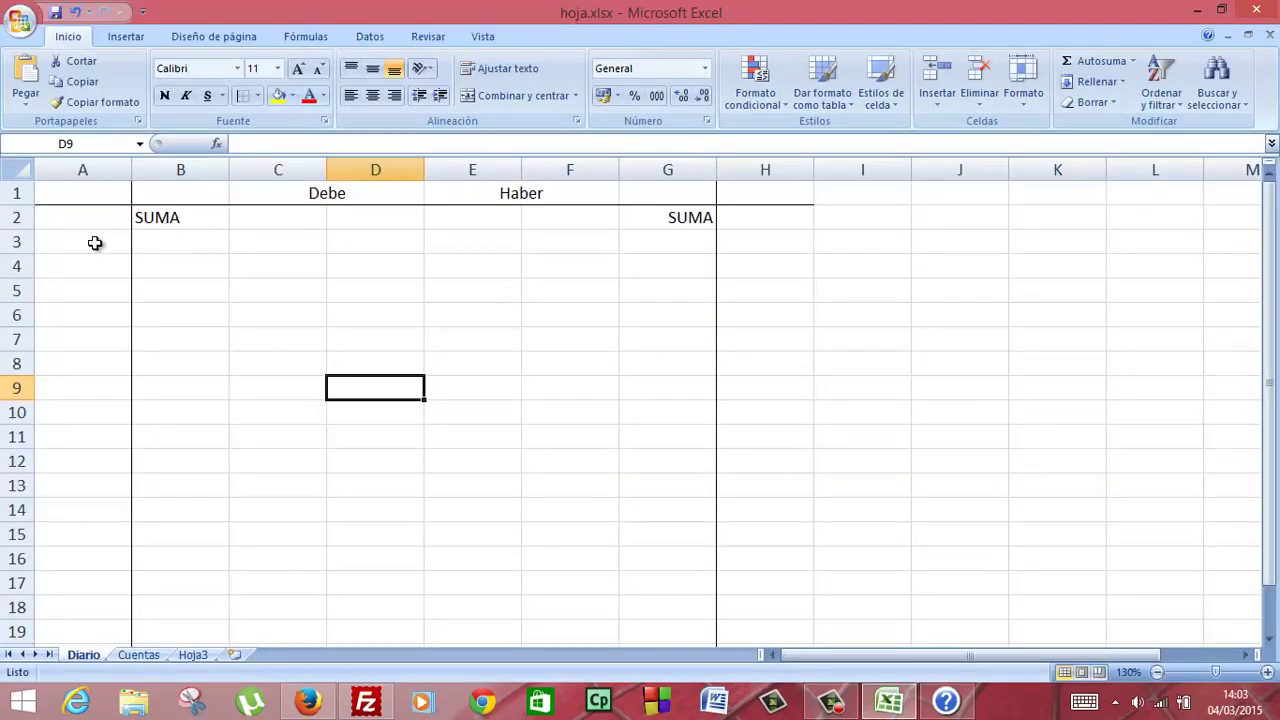
pyautogui.moveTo(23, 232); pyautogui.dragTo(23, 263)
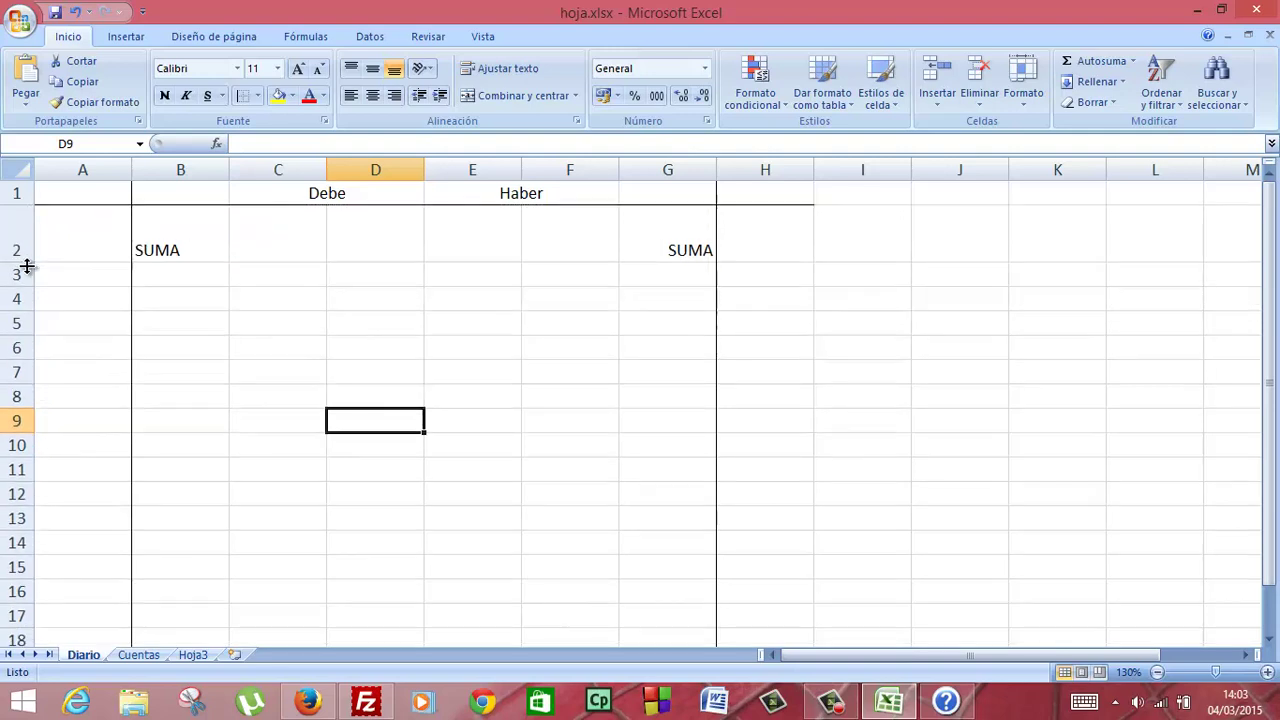
# Apply a thick bottom border to cells A2:H2 of the Diario sheet.
pyautogui.moveTo(114, 231); pyautogui.dragTo(722, 240)
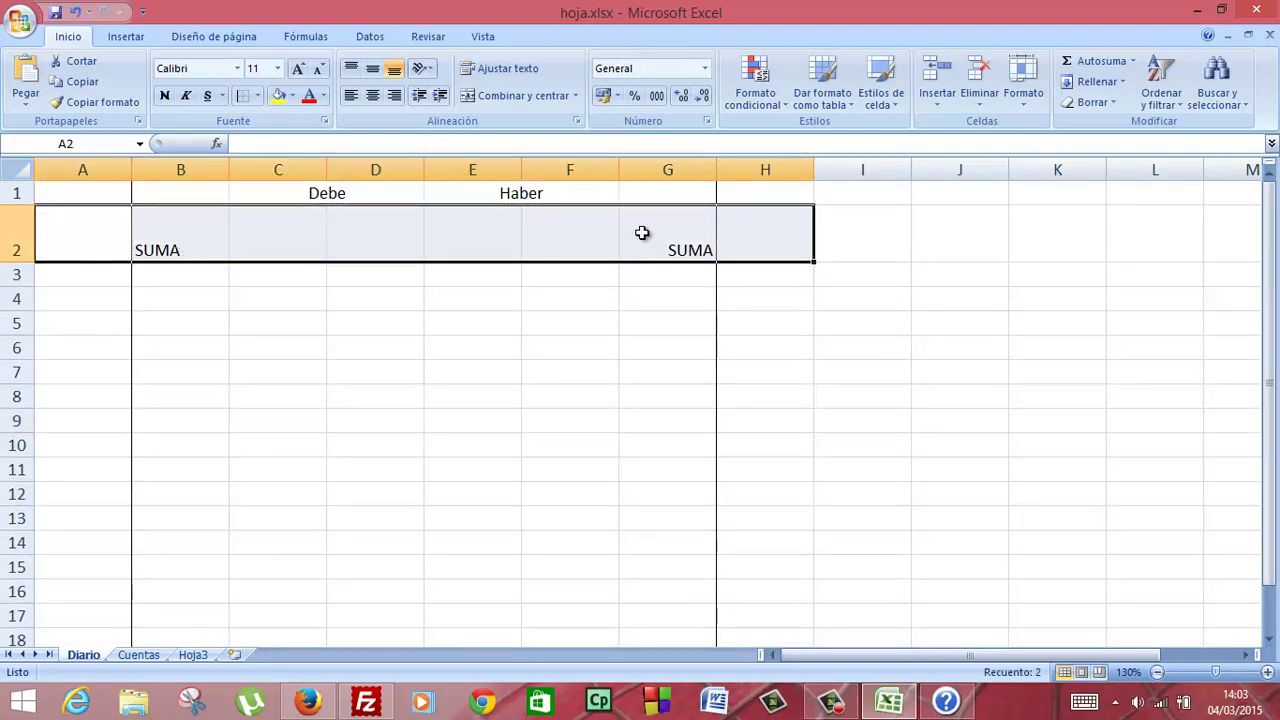
pyautogui.click(257, 97)
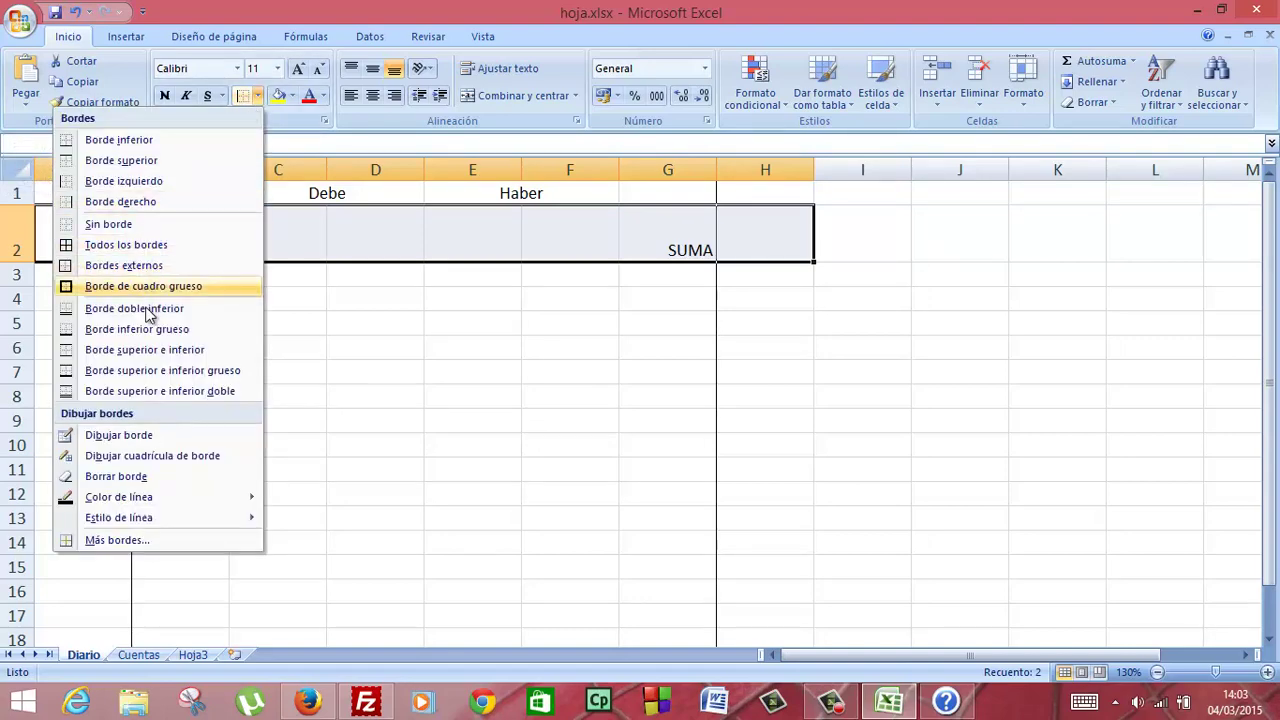
pyautogui.click(120, 330)
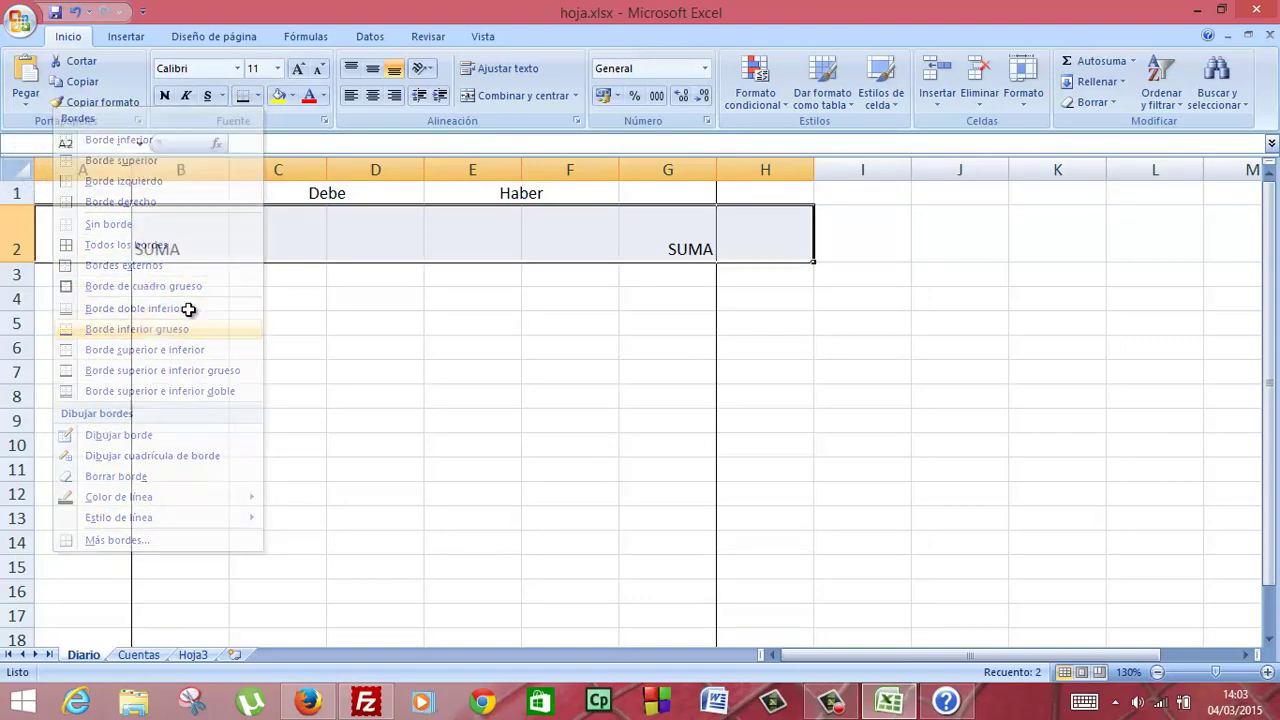
pyautogui.click(453, 305)
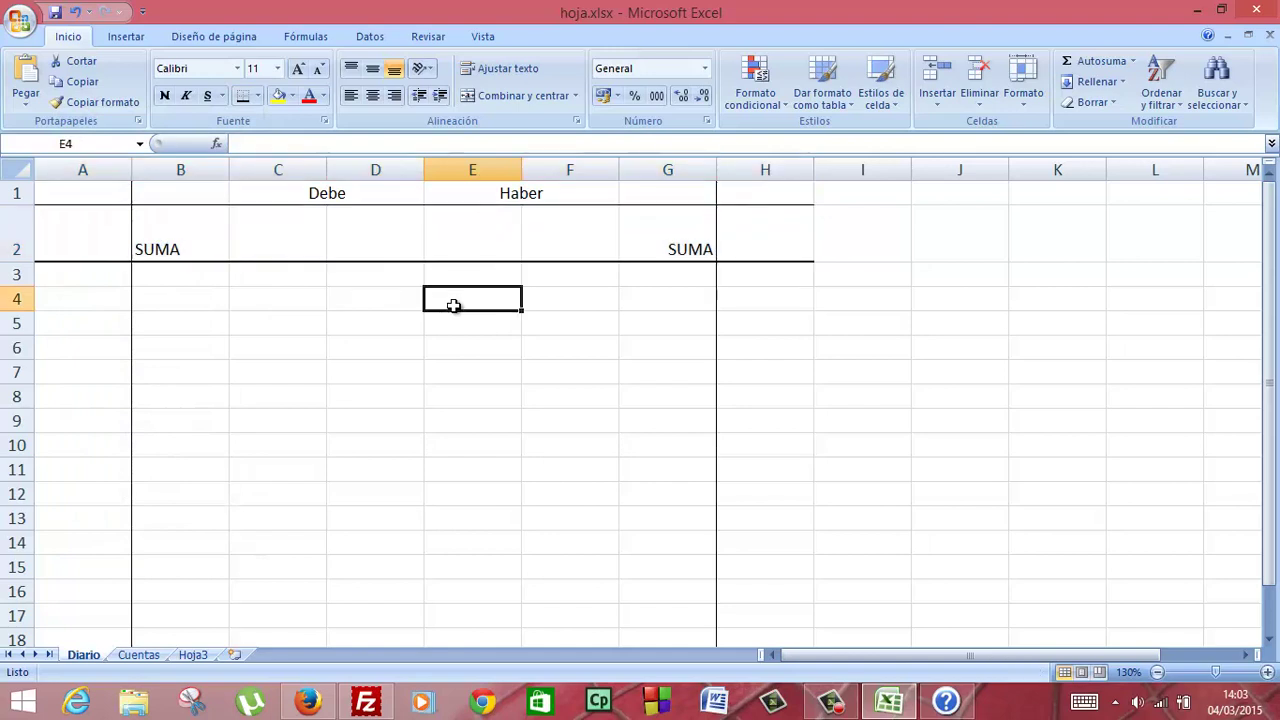
# Set the Debe and Haber headings in row 1 to the 20th Century Font typeface and save the workbook.
pyautogui.click(300, 198)
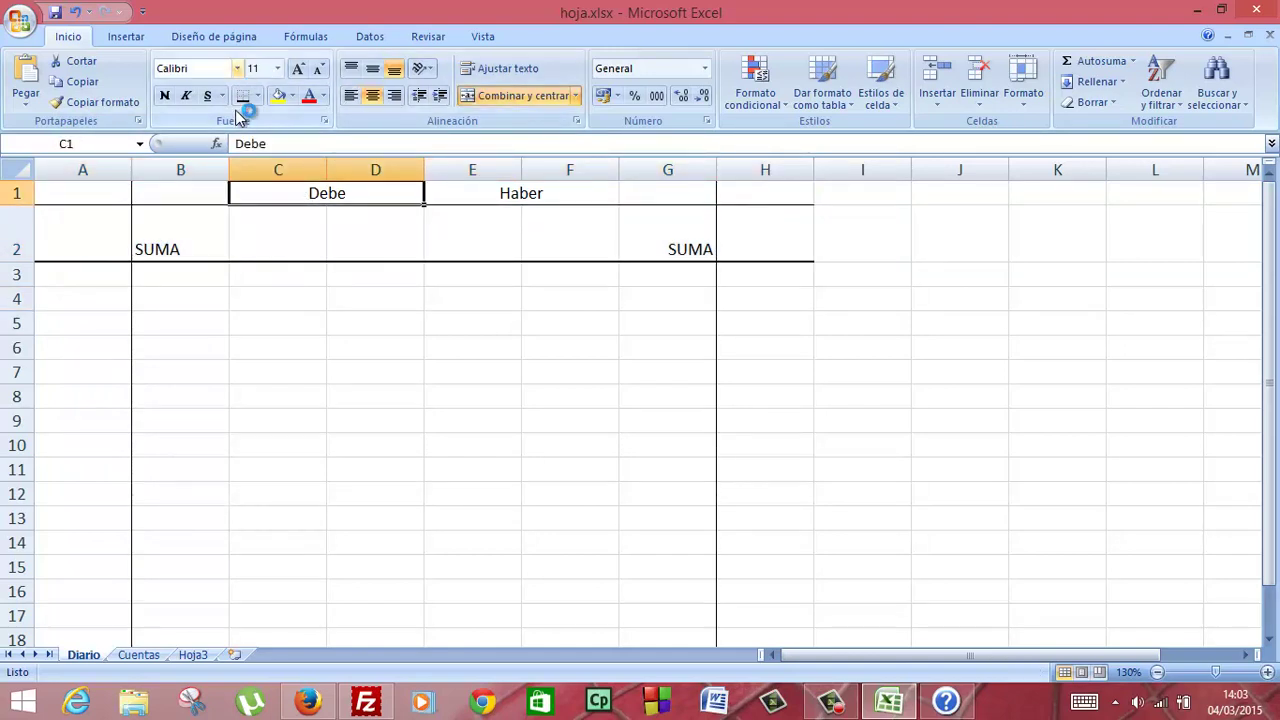
pyautogui.click(237, 68)
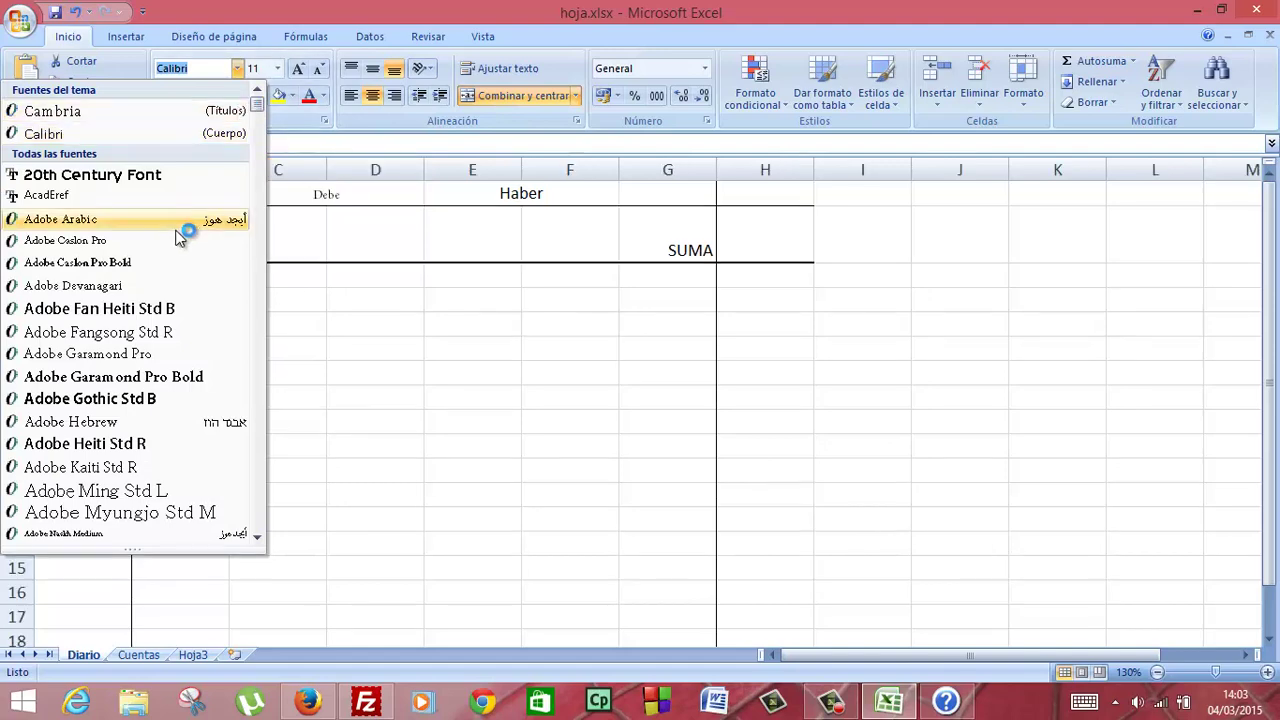
pyautogui.click(160, 174)
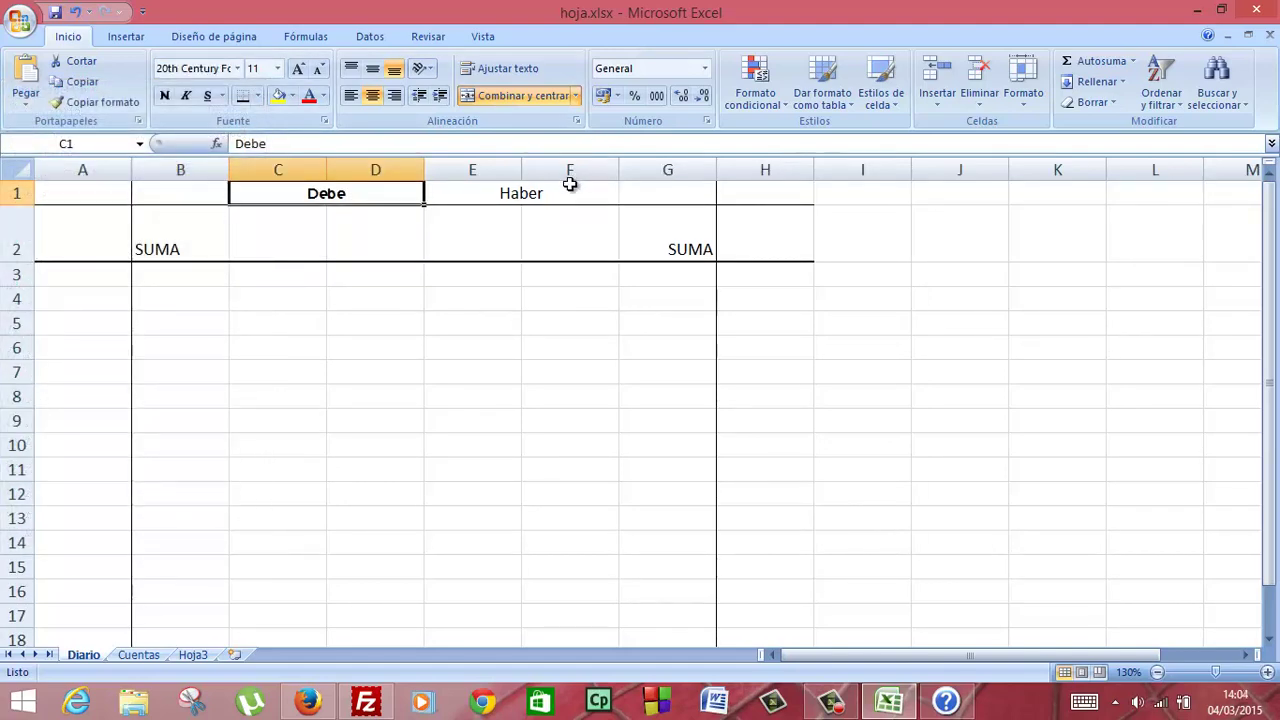
pyautogui.click(569, 184)
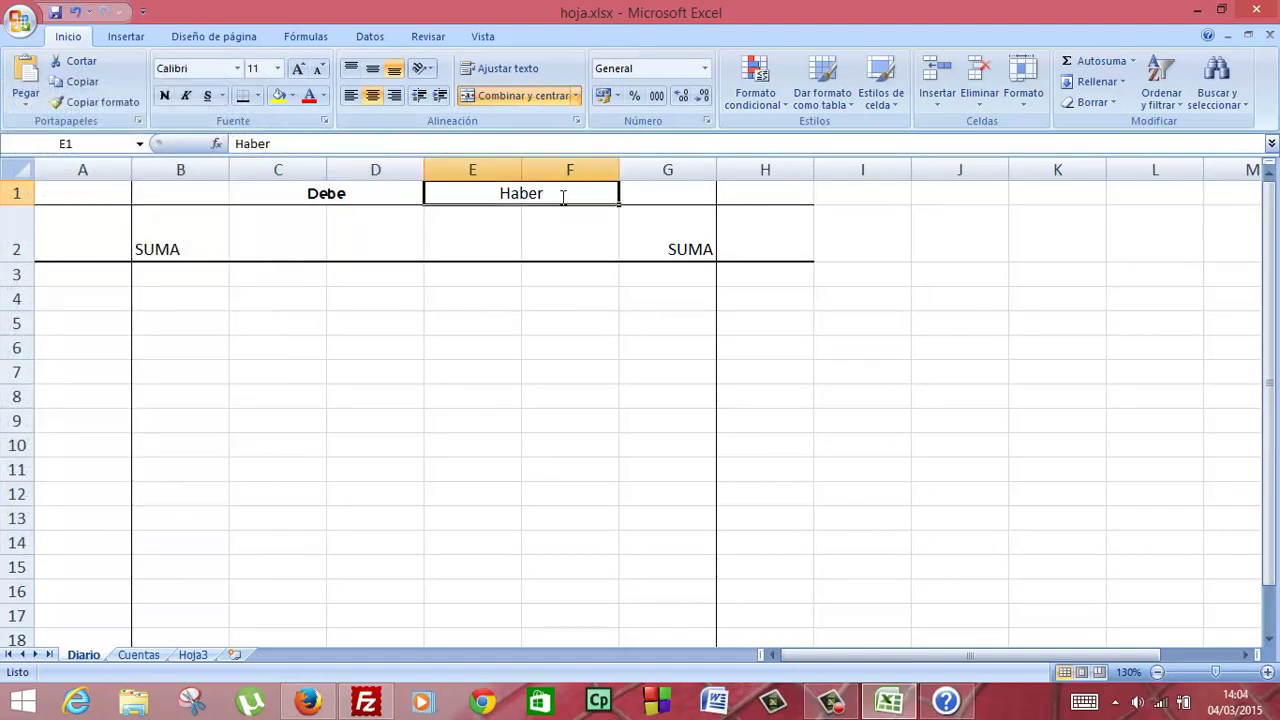
pyautogui.click(237, 68)
pyautogui.click(209, 171)
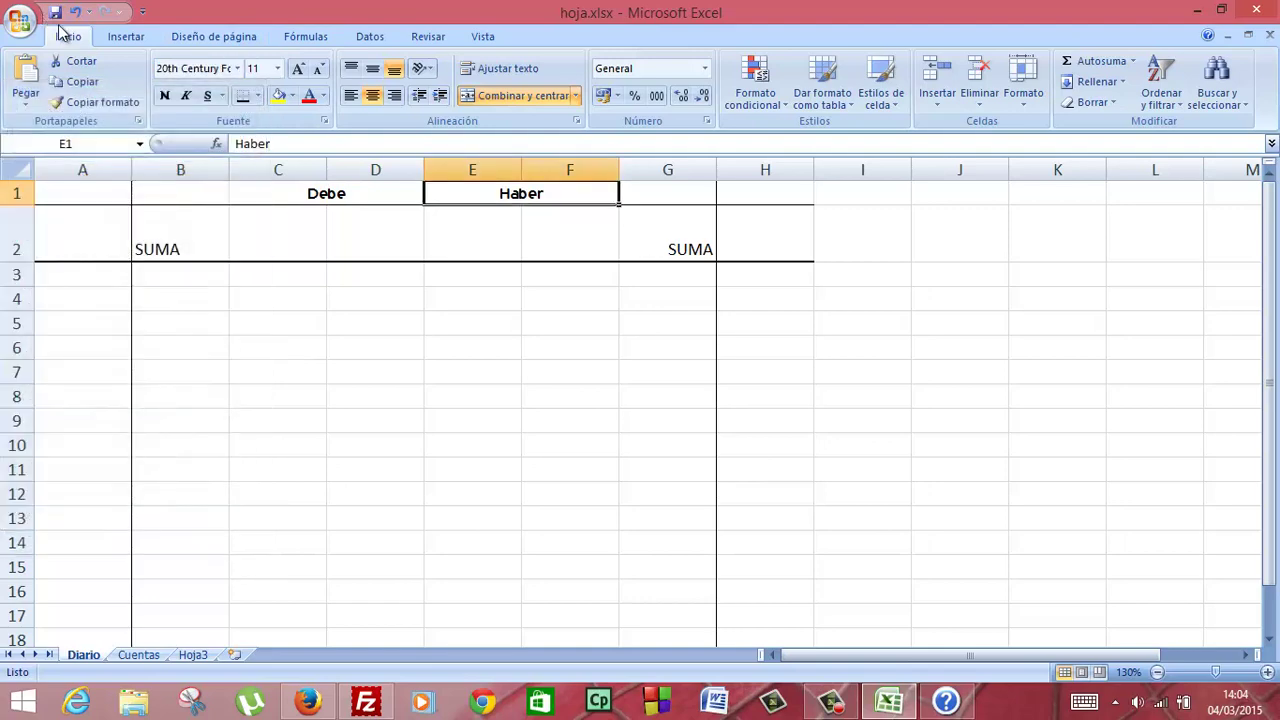
pyautogui.click(55, 12)
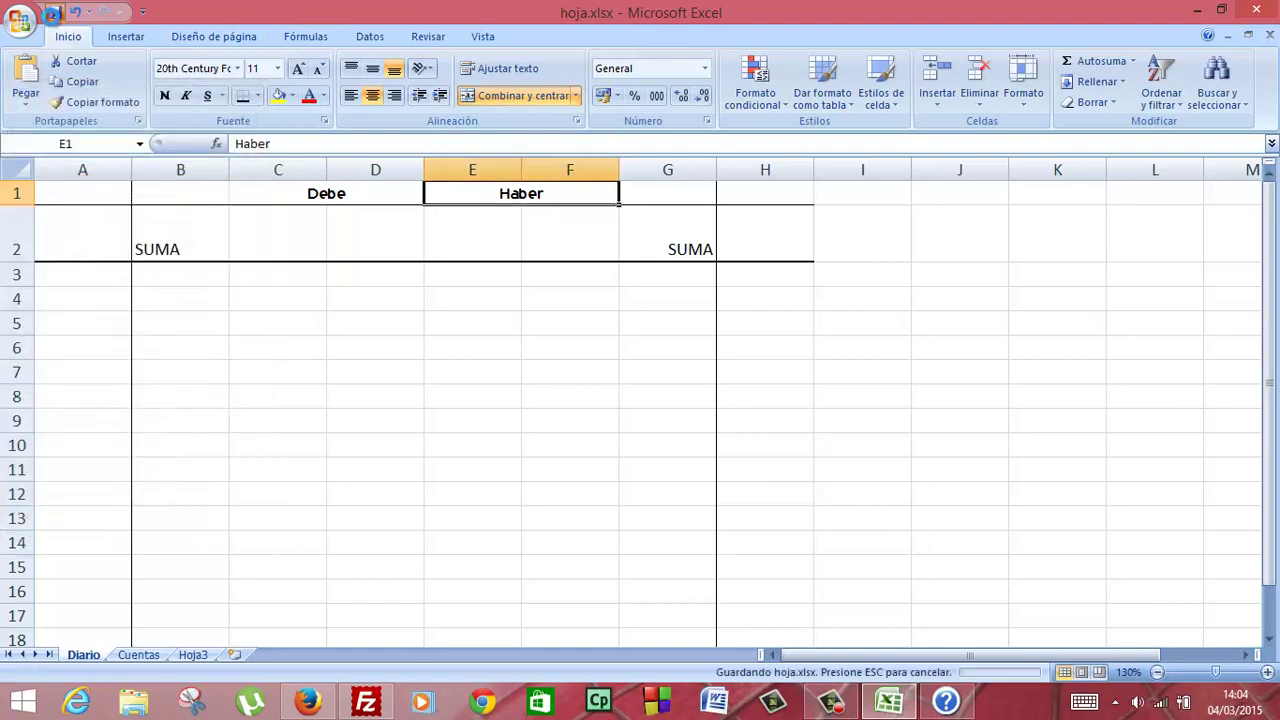
# Review the task's grading criteria and the example journal on the task pages in Firefox.
pyautogui.click(310, 703)
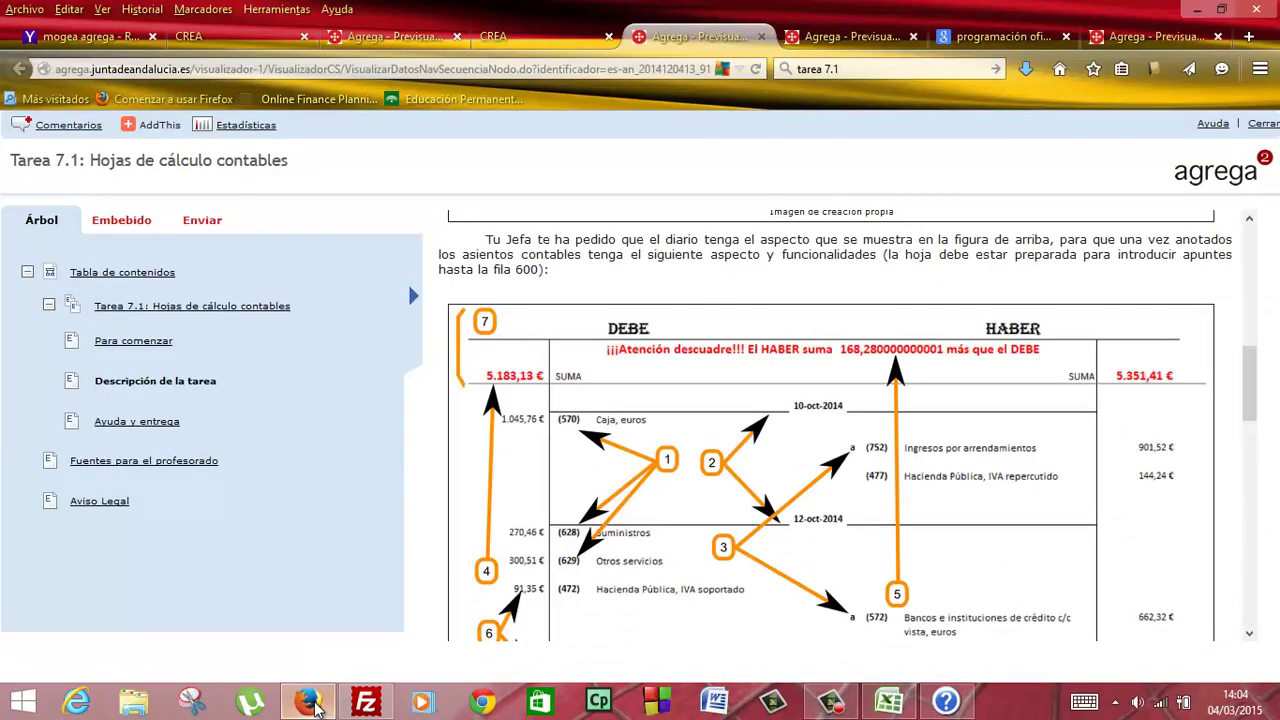
pyautogui.click(838, 46)
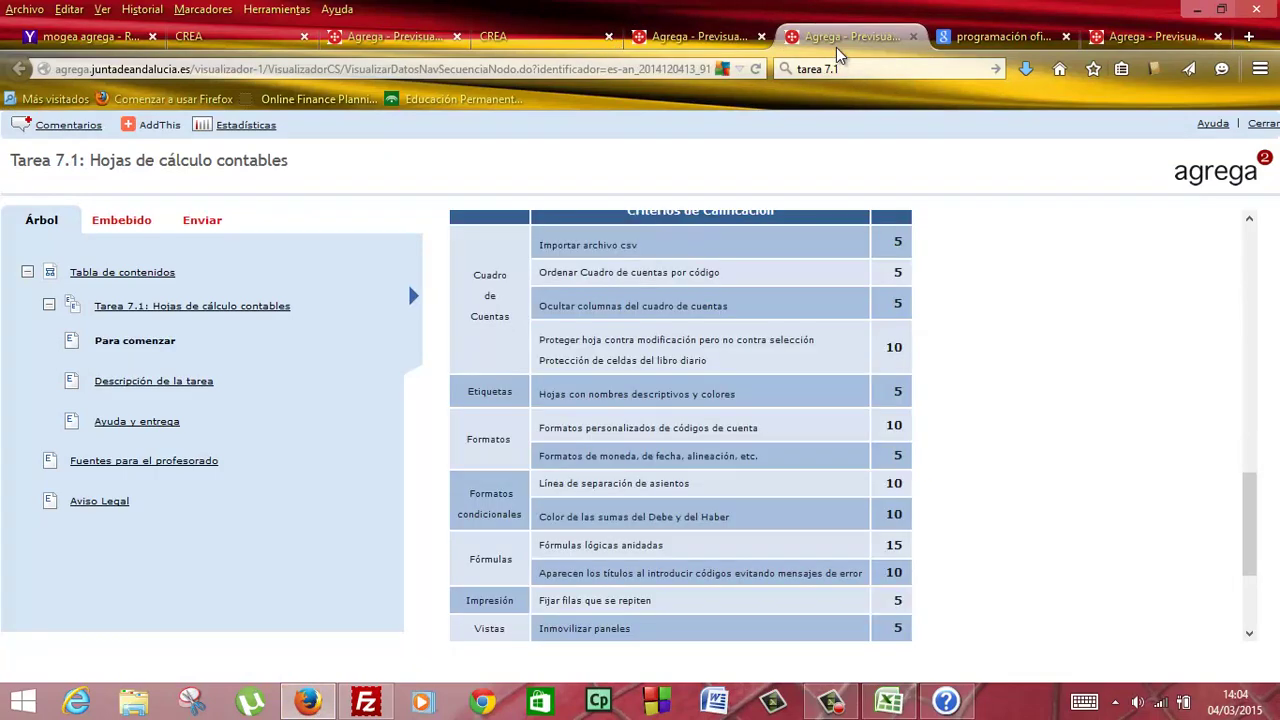
pyautogui.click(741, 42)
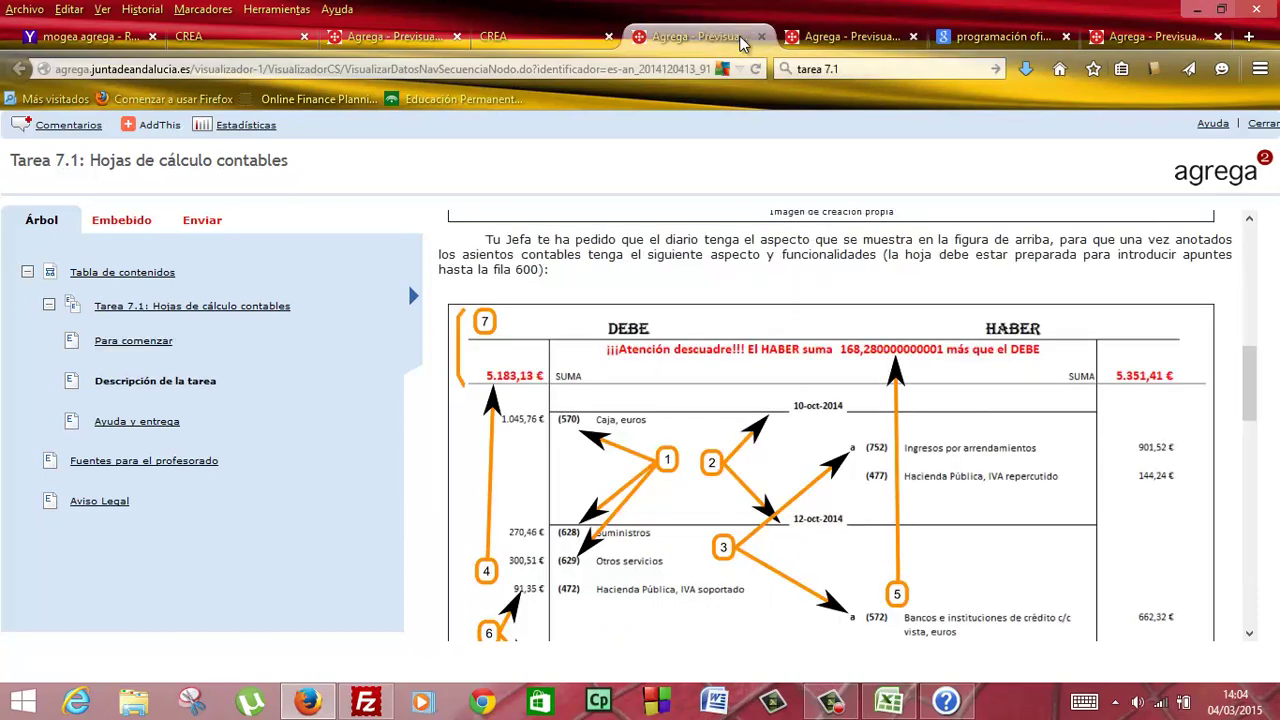
pyautogui.click(901, 690)
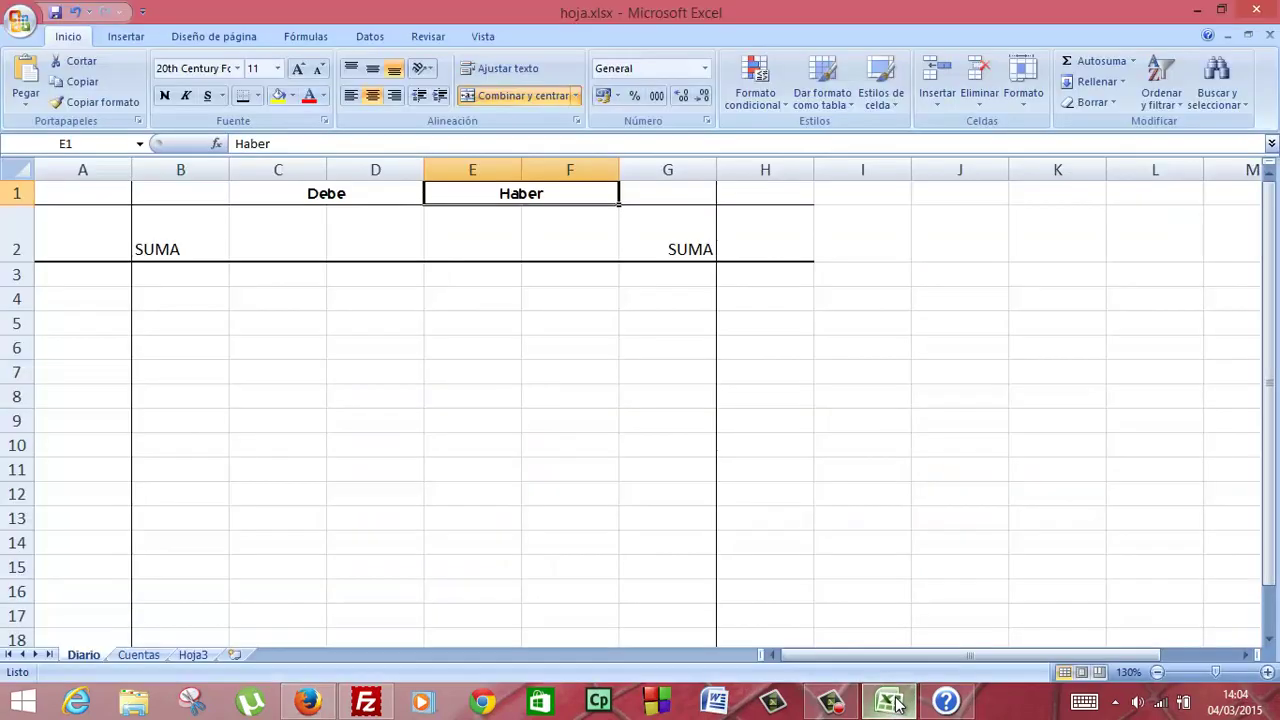
# Compare row 3 of the Diario sheet with the first dated entry line of the example journal in Firefox.
pyautogui.click(186, 277)
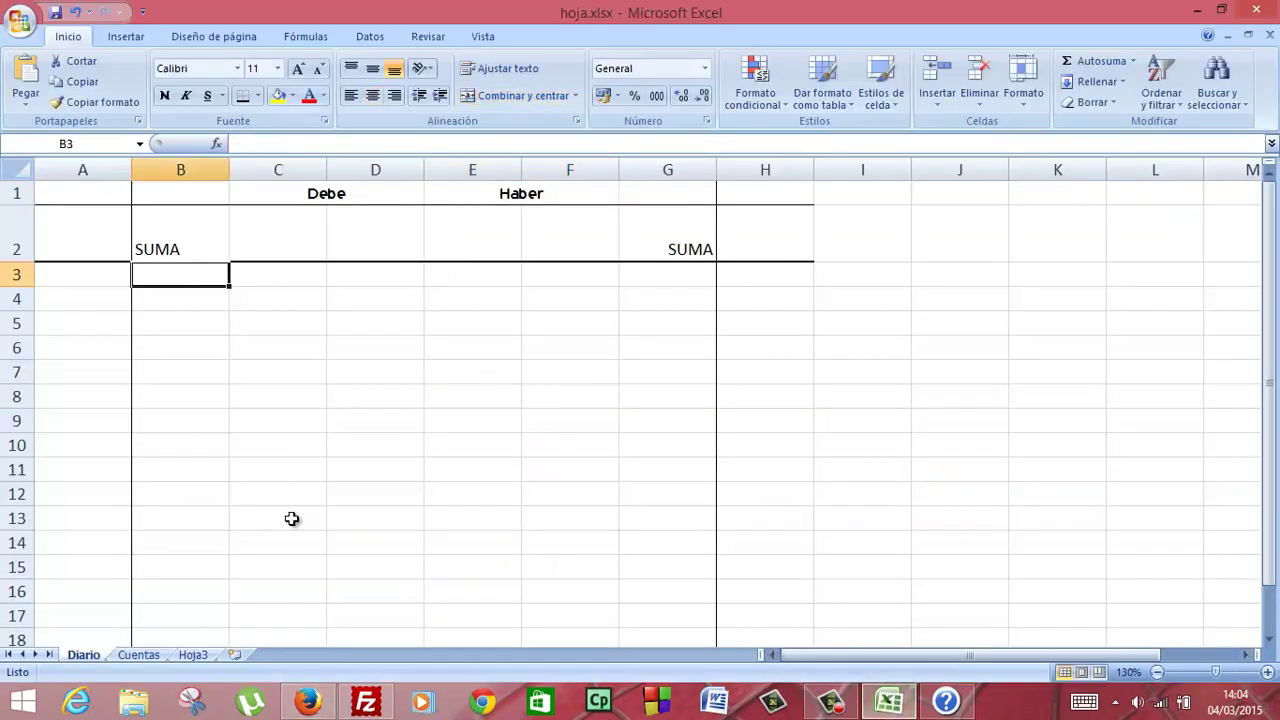
pyautogui.click(291, 710)
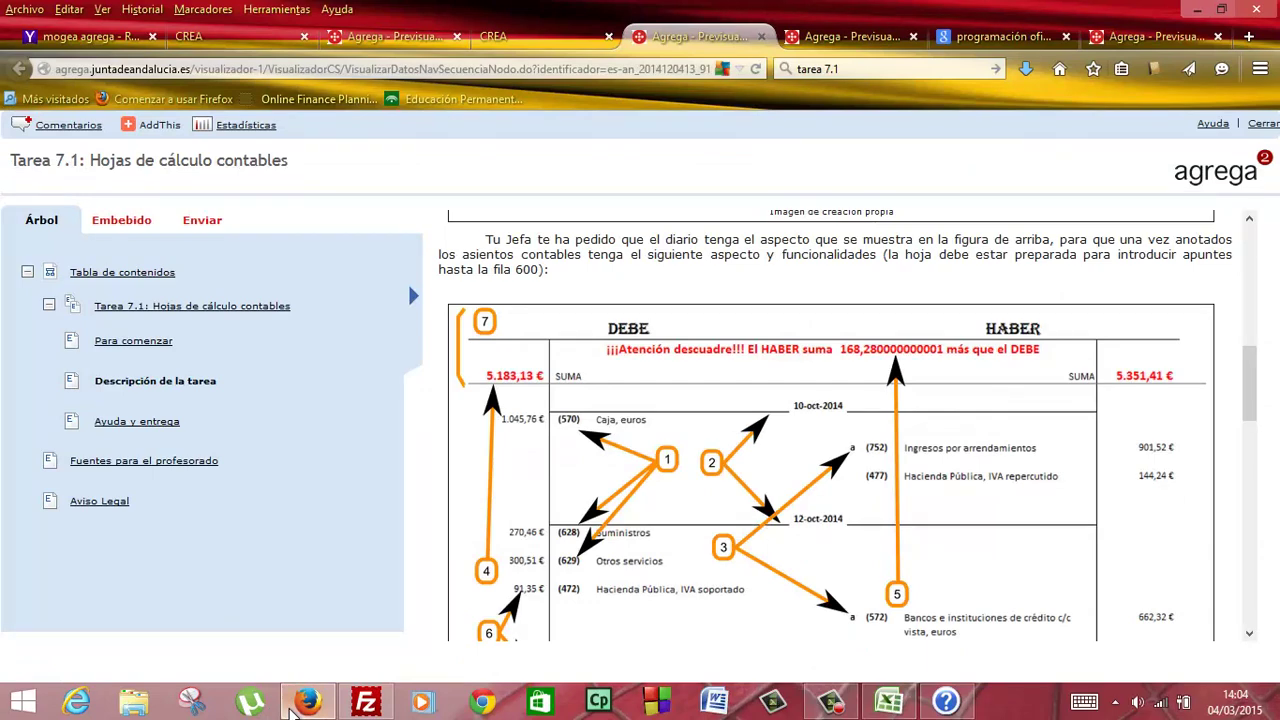
pyautogui.click(291, 710)
pyautogui.click(308, 702)
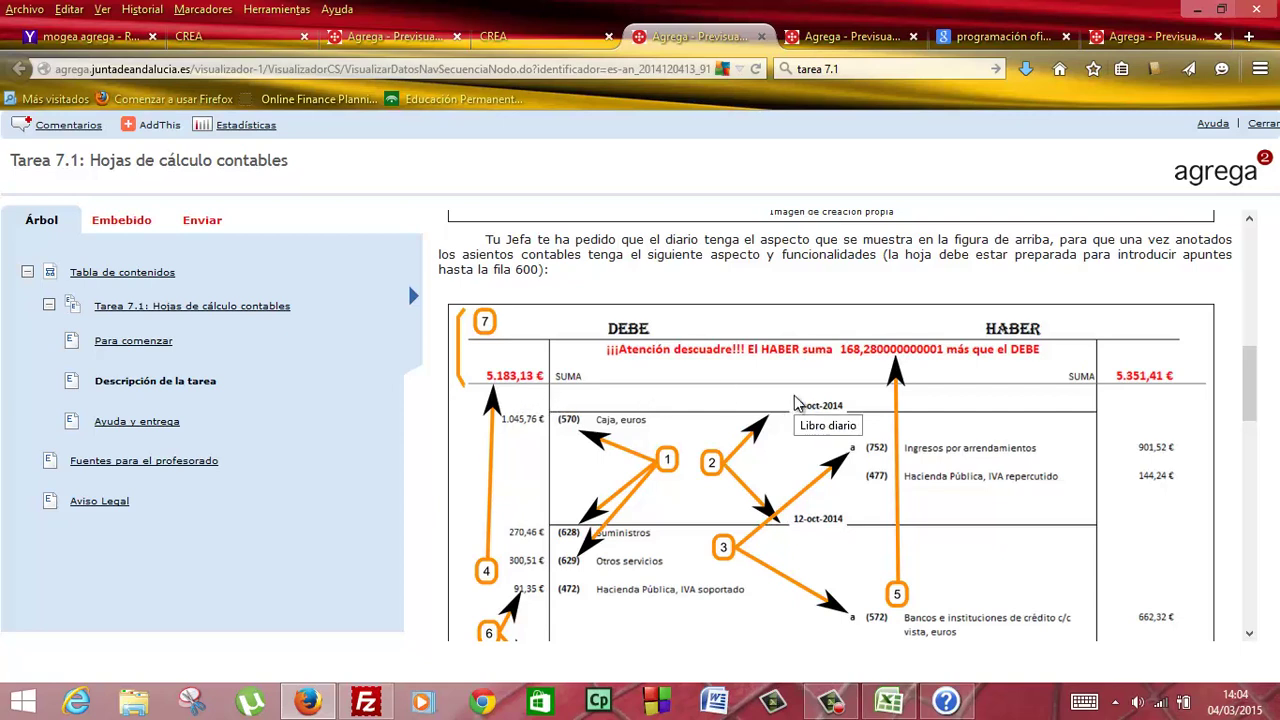
pyautogui.click(308, 703)
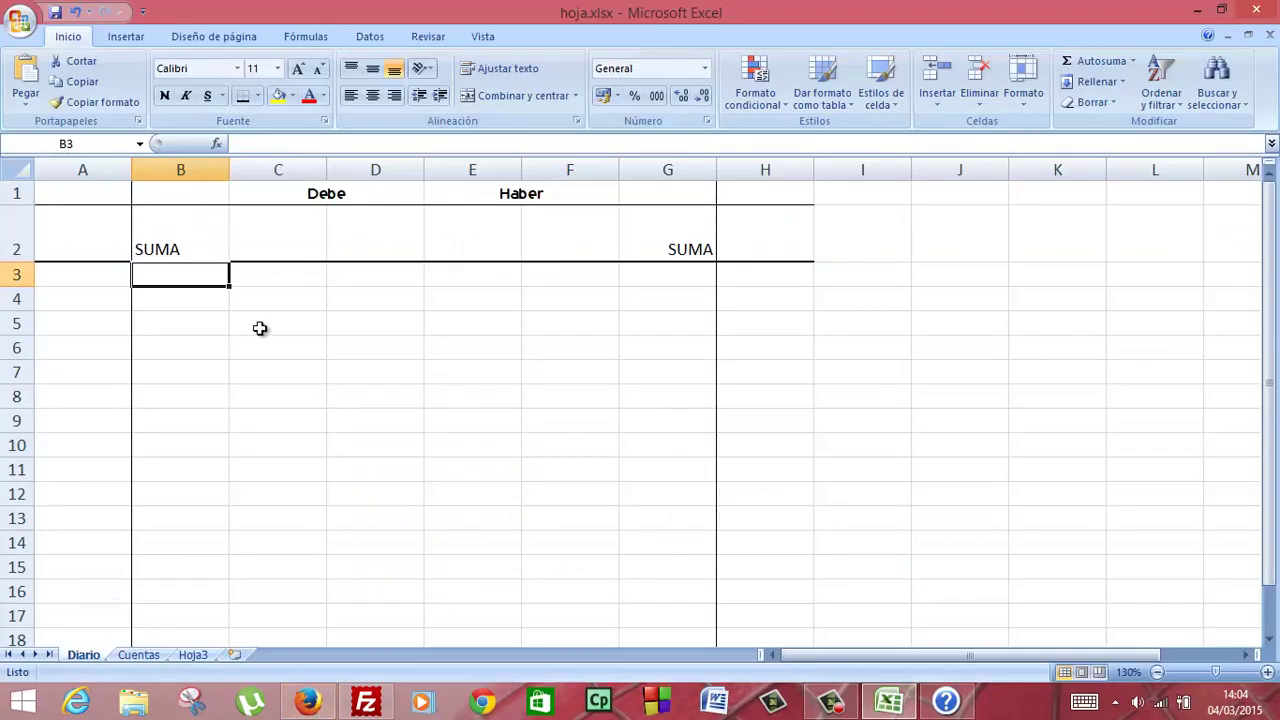
pyautogui.press('Right')
pyautogui.press('Right')
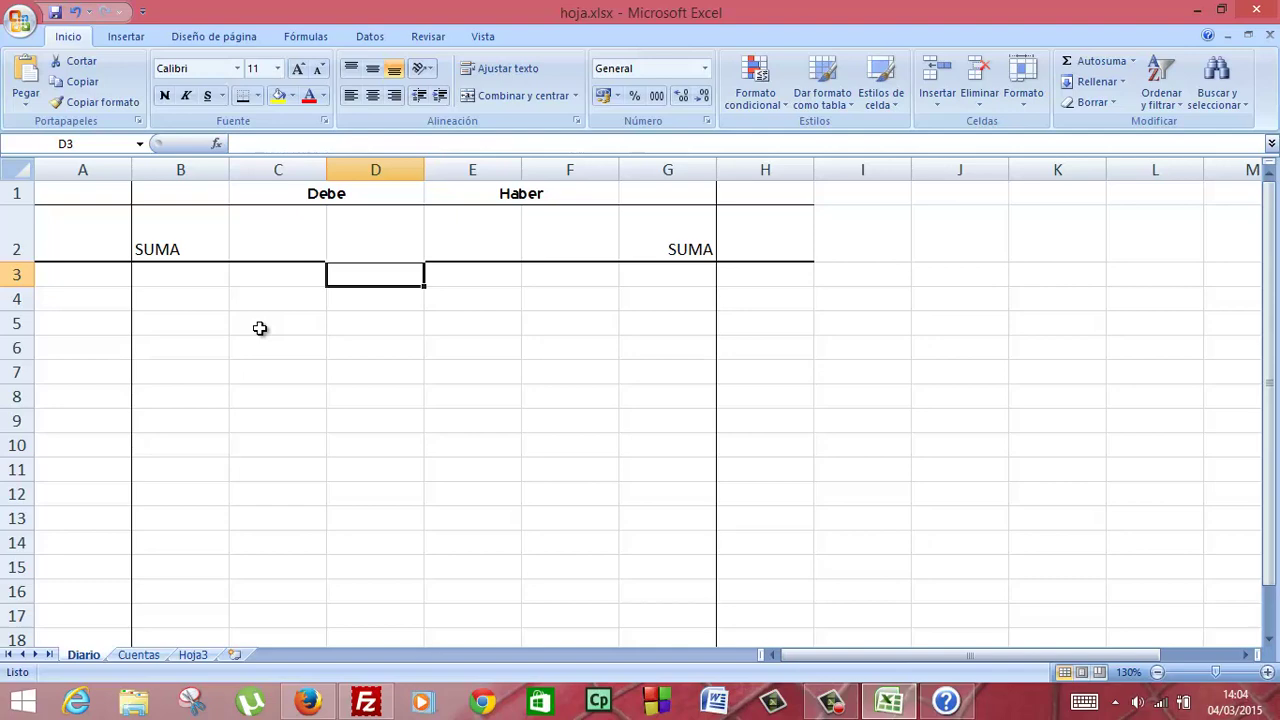
pyautogui.click(323, 695)
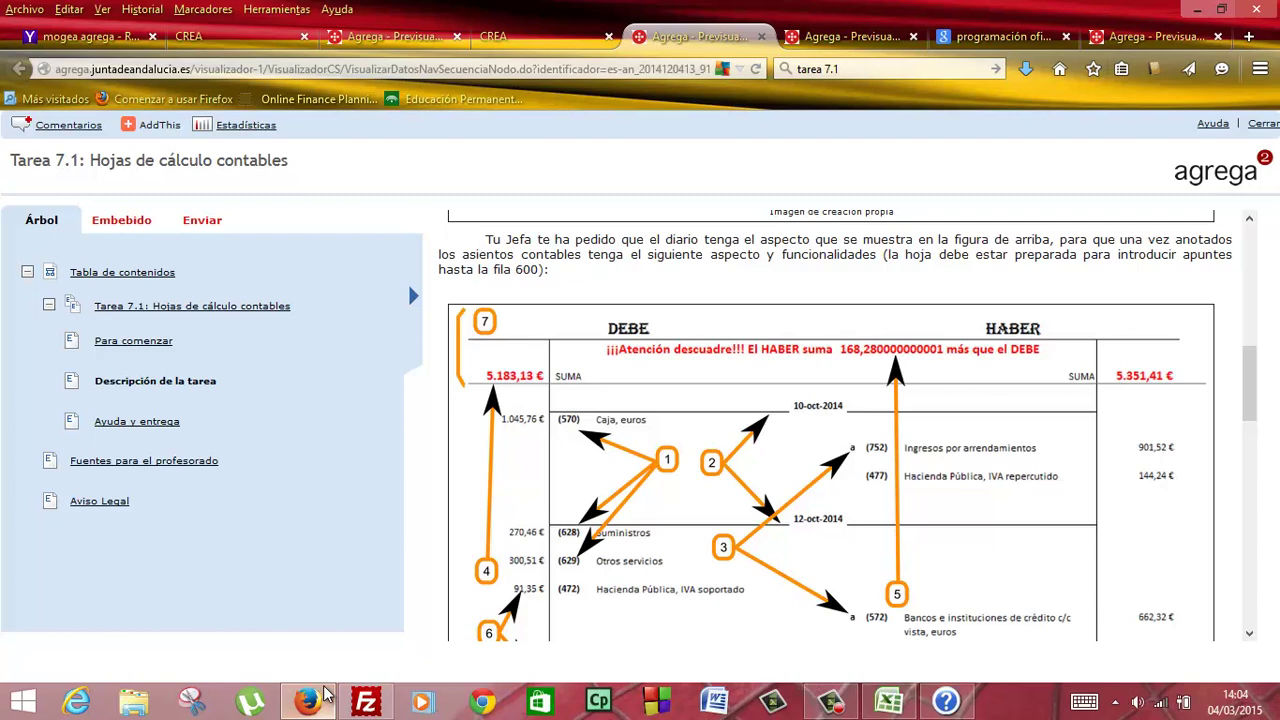
pyautogui.click(323, 695)
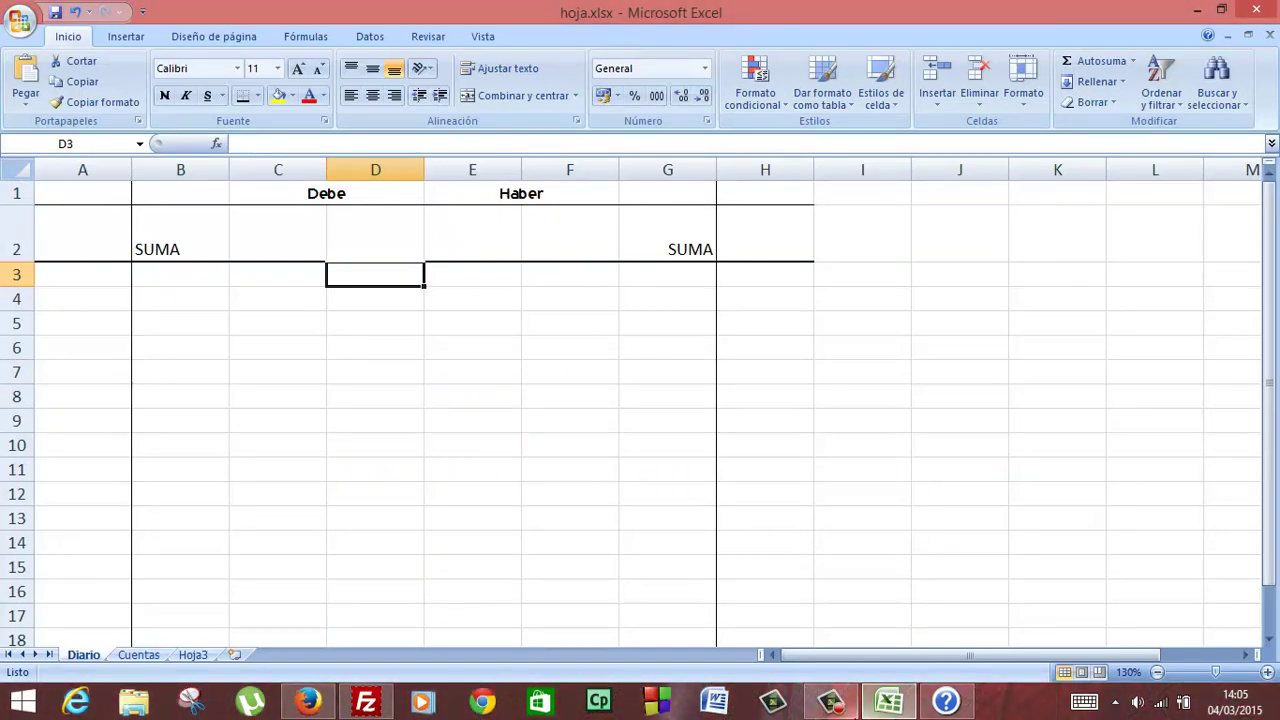
pyautogui.click(833, 703)
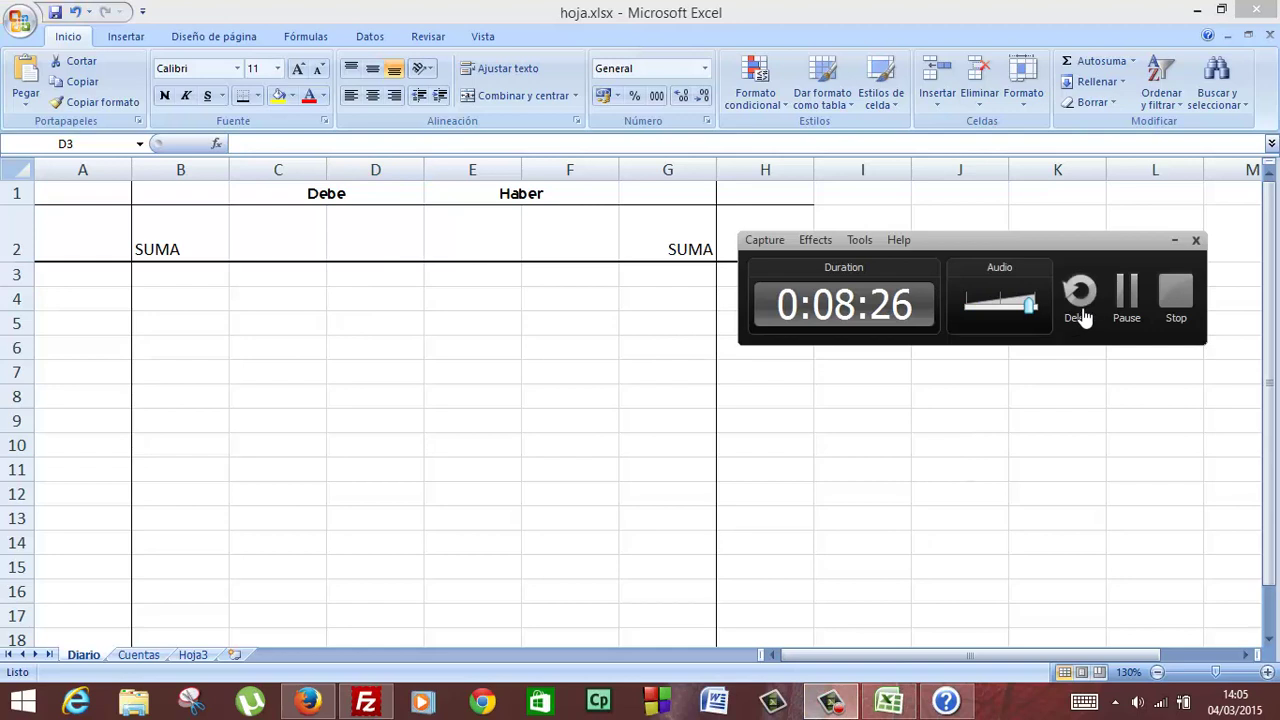
pyautogui.click(1125, 300)
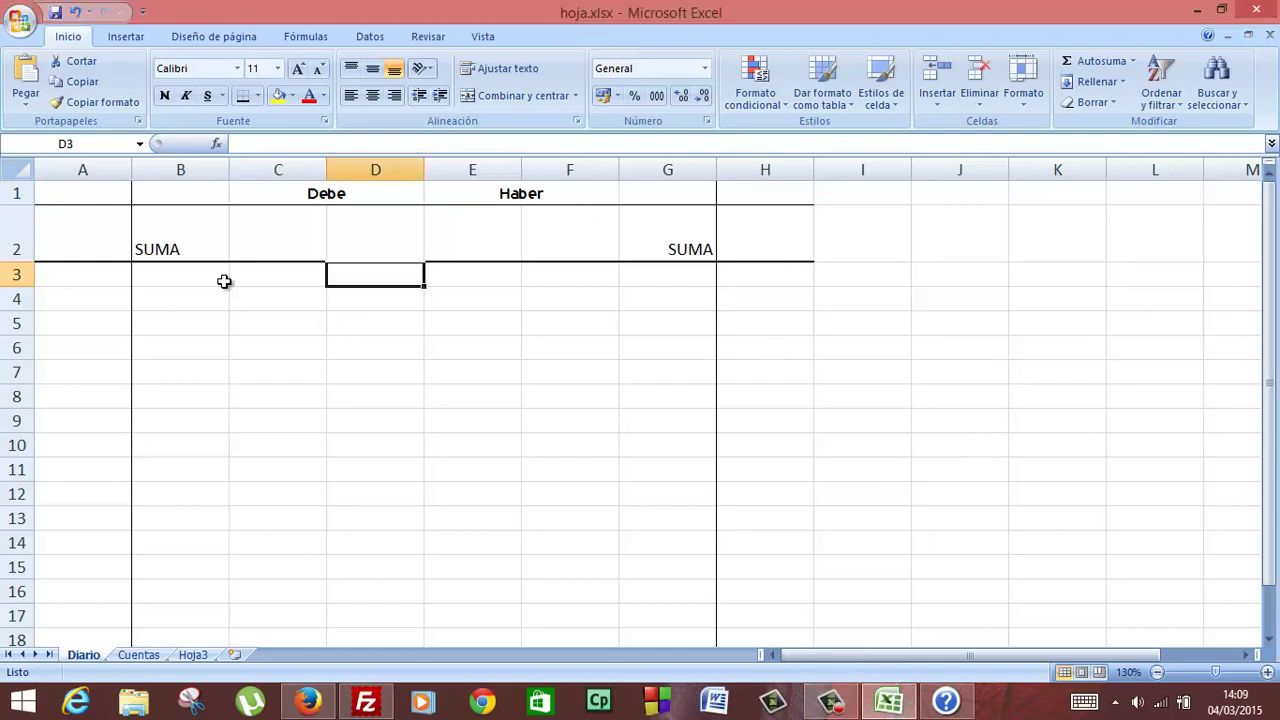
# After checking the example journal in Firefox, create a conditional formatting rule for B3:C3 and E3:G3 with the formula =NO(ESBLANCO(D3)).
pyautogui.moveTo(194, 281); pyautogui.dragTo(300, 283)
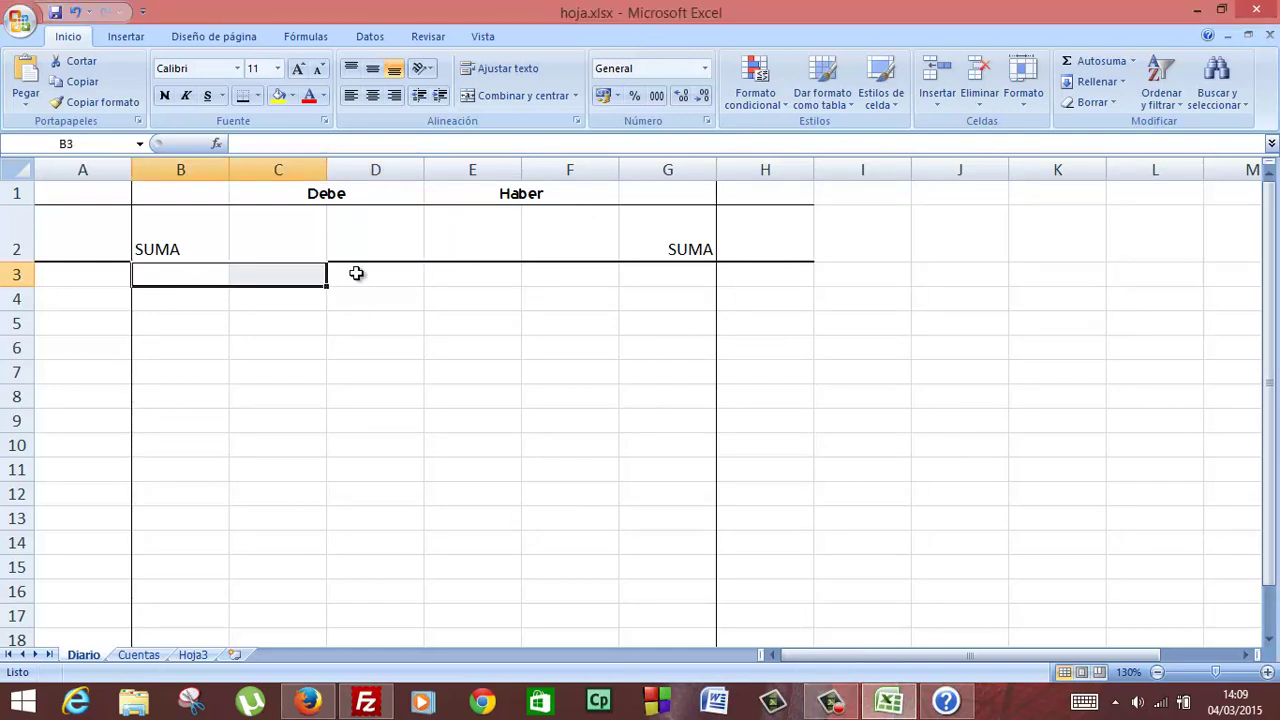
pyautogui.click(308, 702)
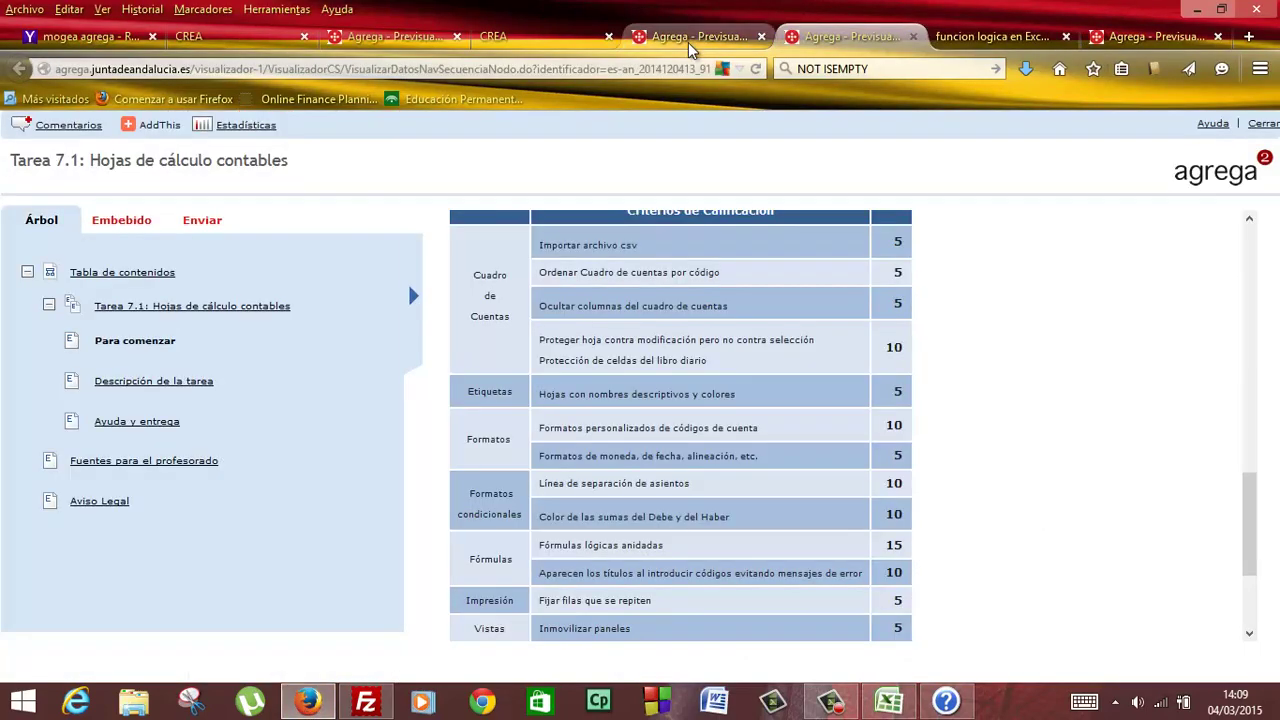
pyautogui.click(720, 45)
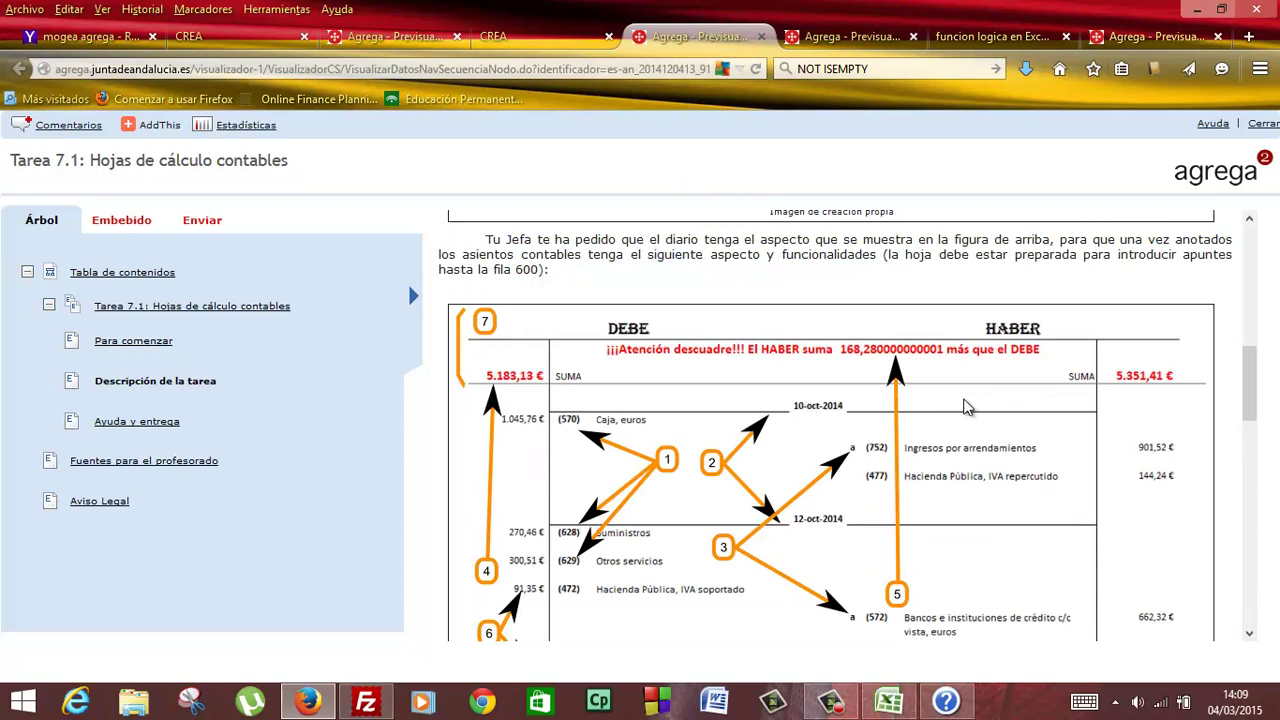
pyautogui.click(888, 701)
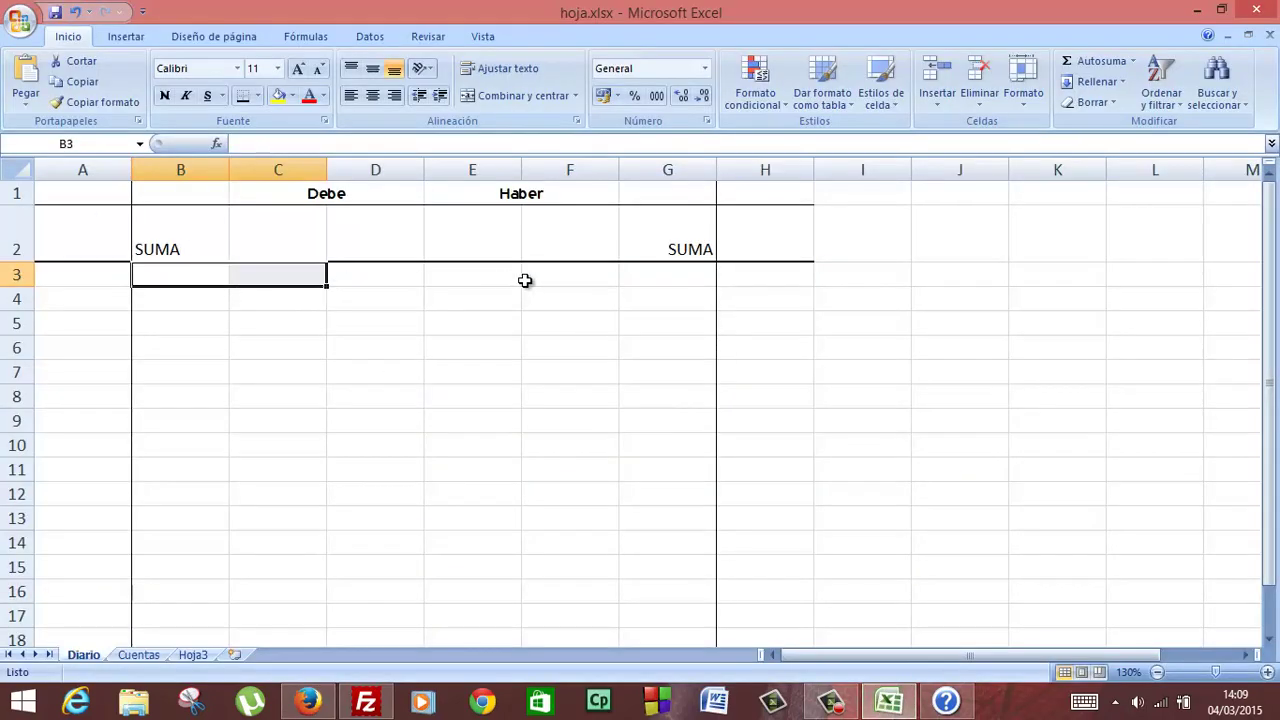
pyautogui.moveTo(522, 280); pyautogui.dragTo(697, 285)
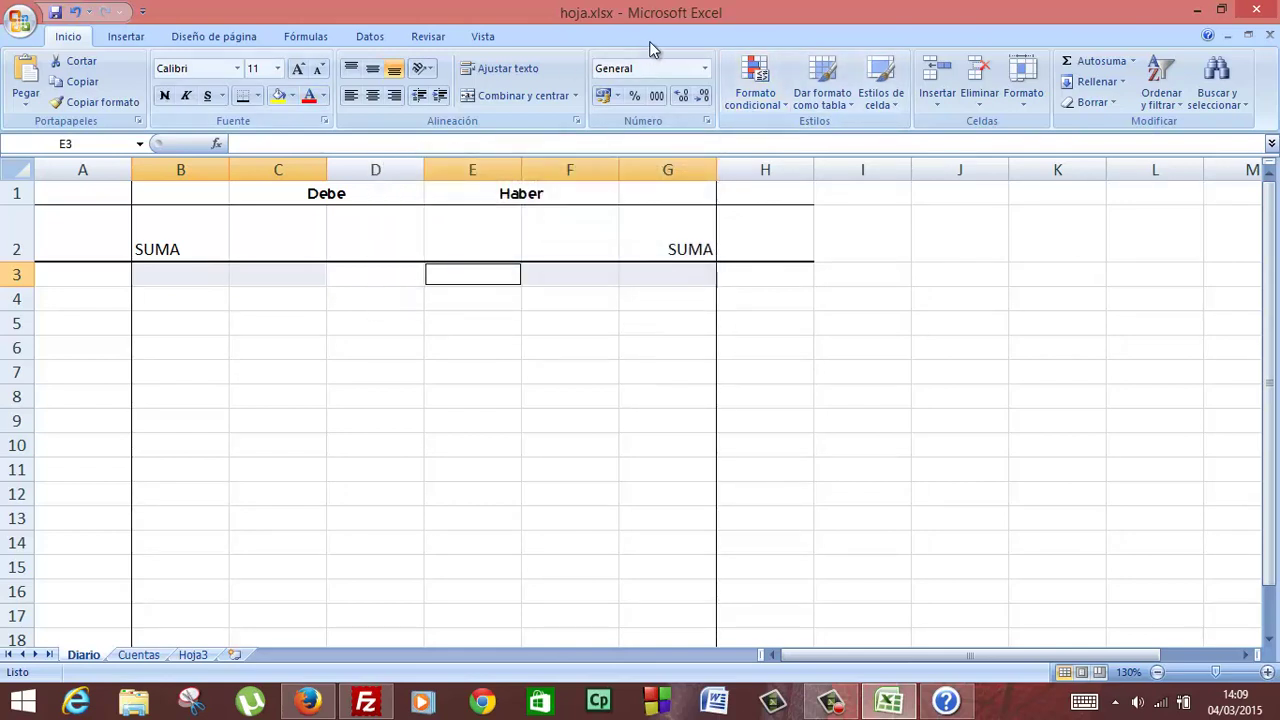
pyautogui.click(754, 100)
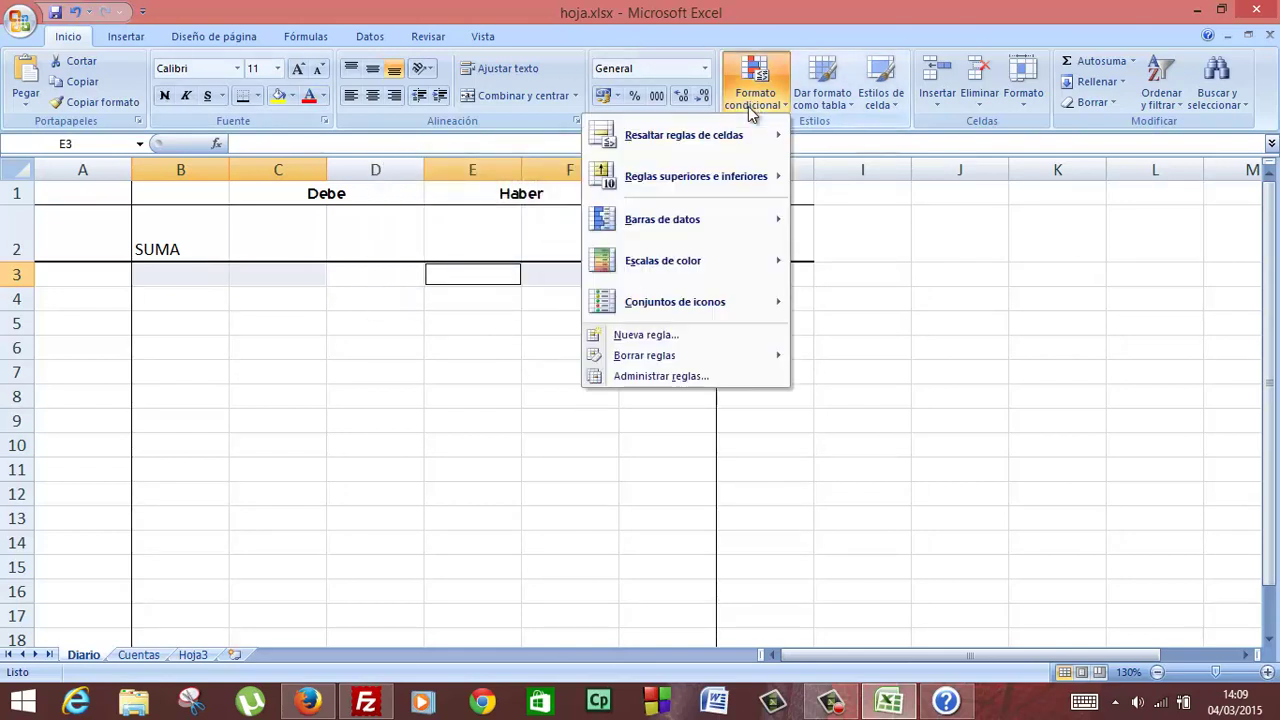
pyautogui.click(666, 337)
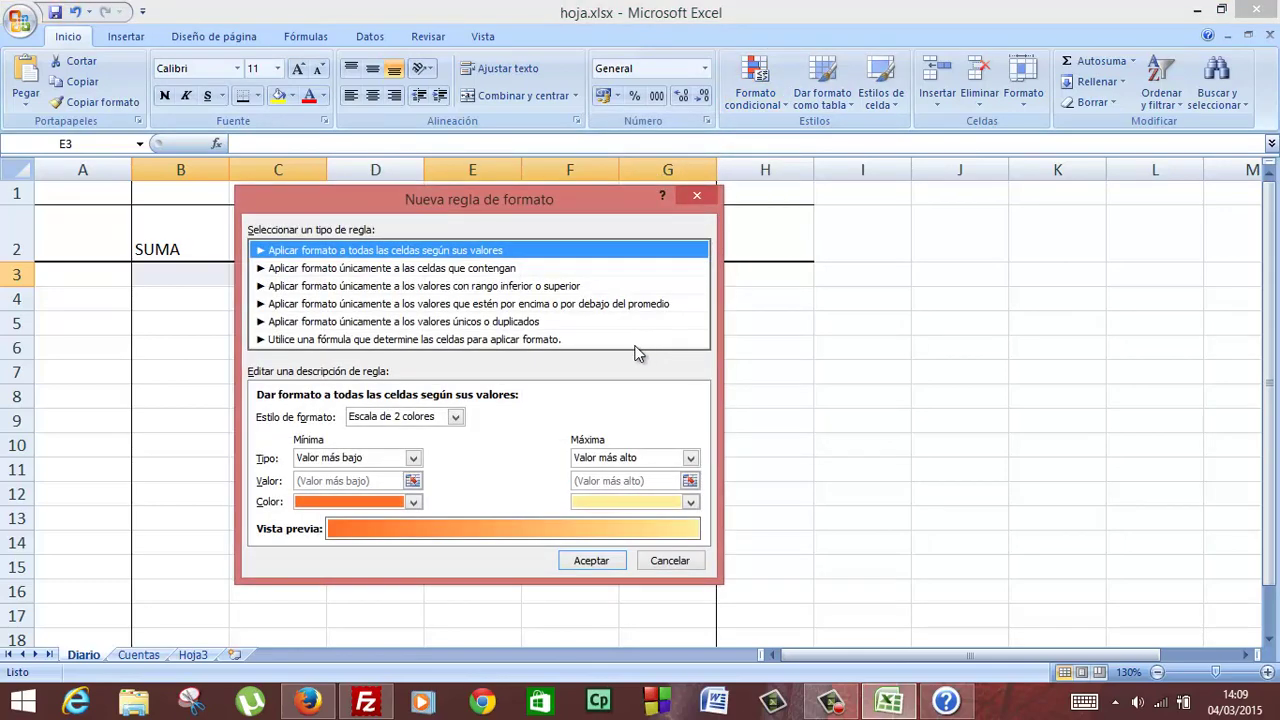
pyautogui.click(493, 340)
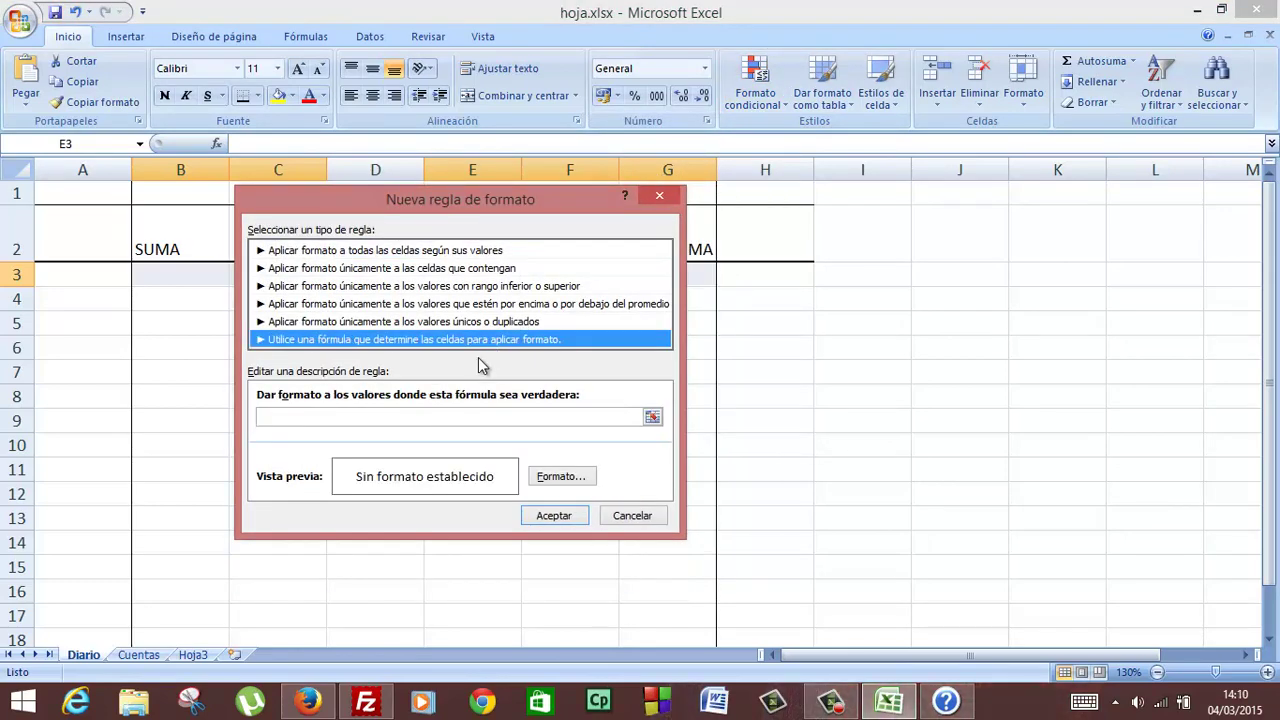
pyautogui.click(412, 415)
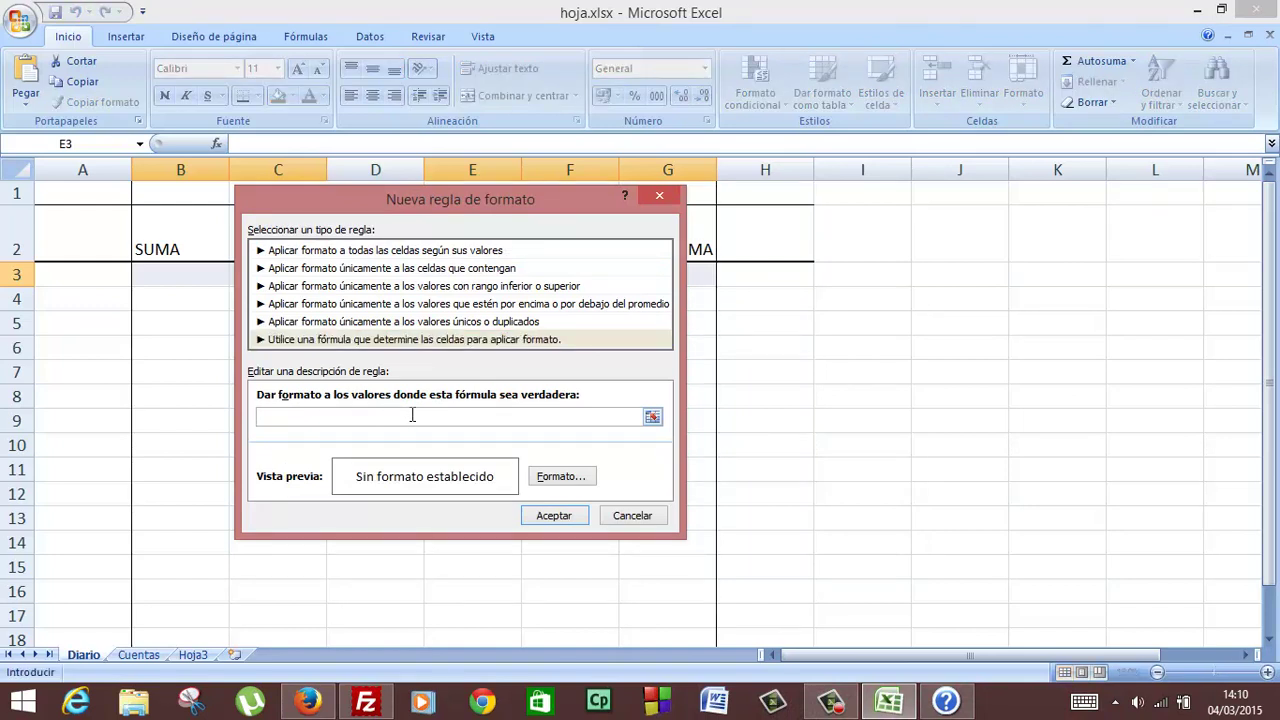
pyautogui.write('=NO(ESBLANCO(')
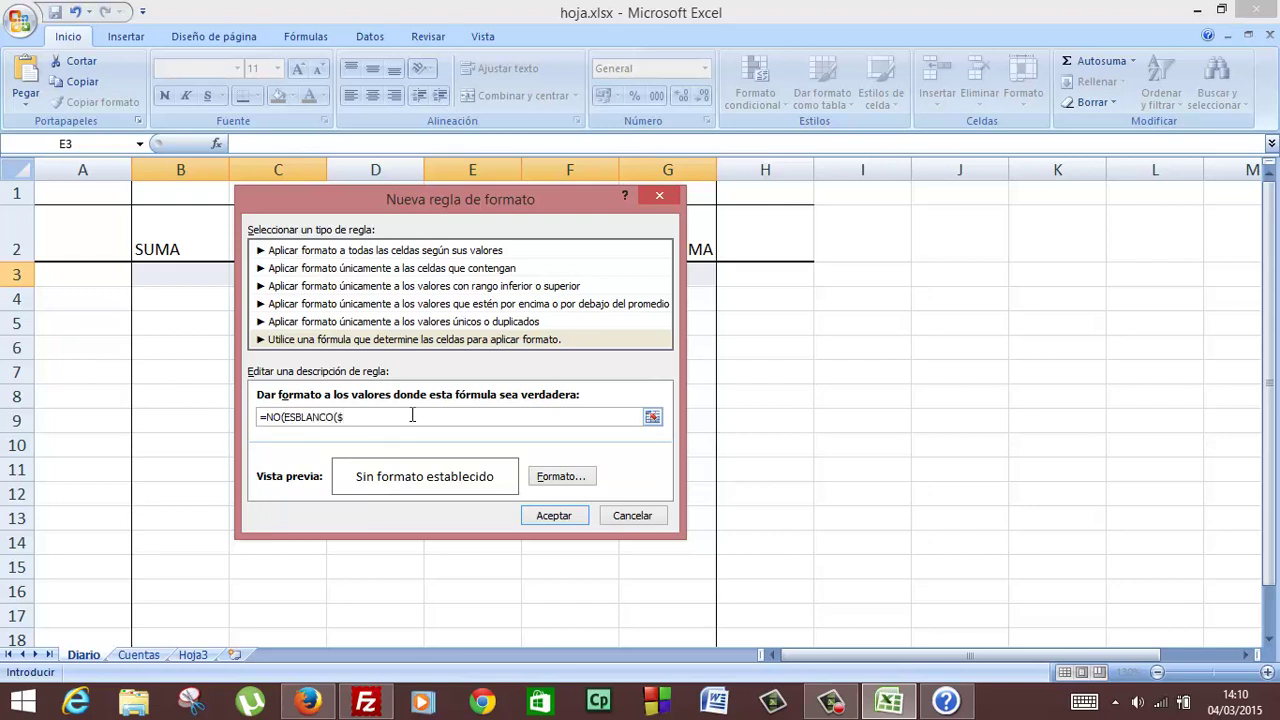
pyautogui.moveTo(573, 199); pyautogui.dragTo(744, 310)
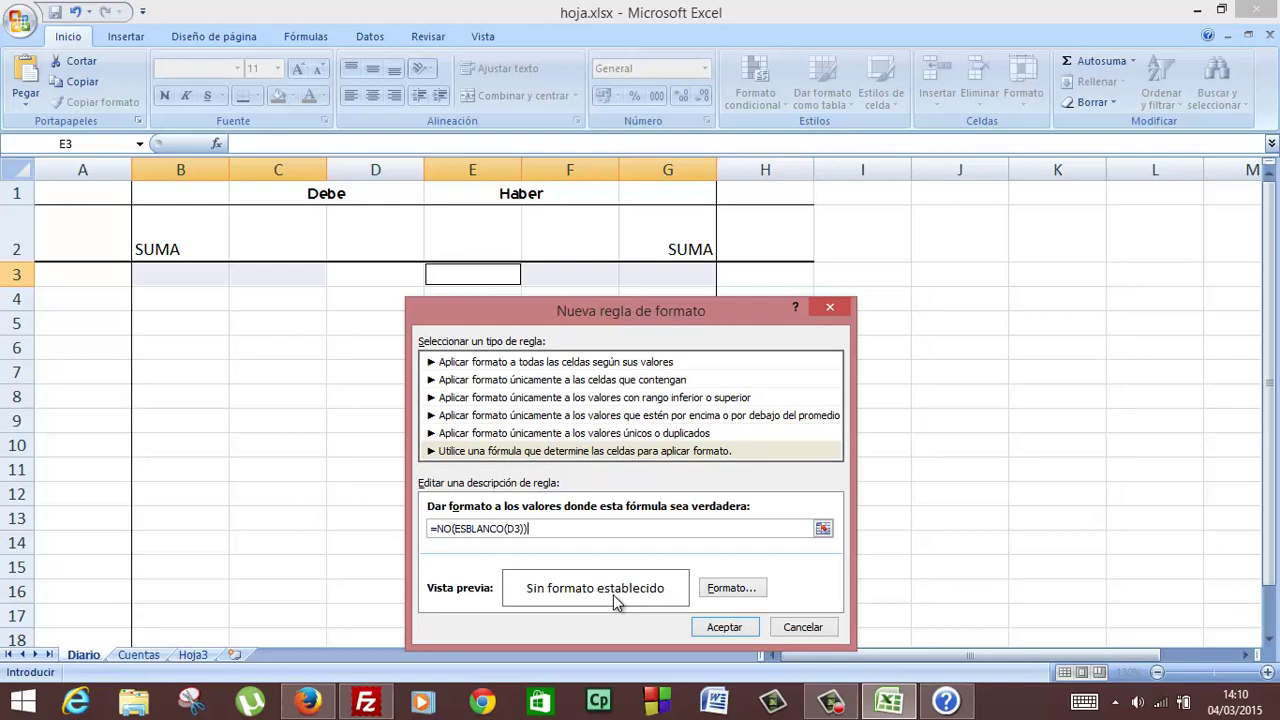
pyautogui.press('Escape')
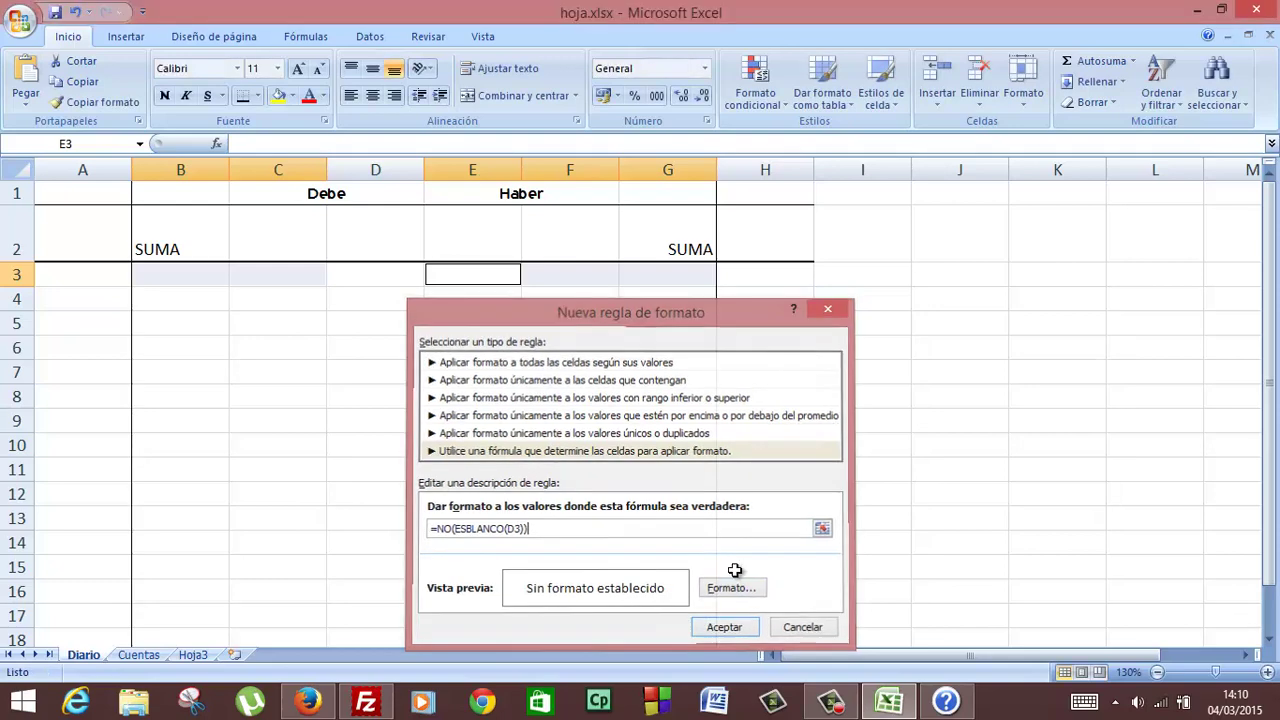
# Edit the conditional formatting rule for row 3 so its format adds a bottom border, and apply the change.
pyautogui.click(756, 96)
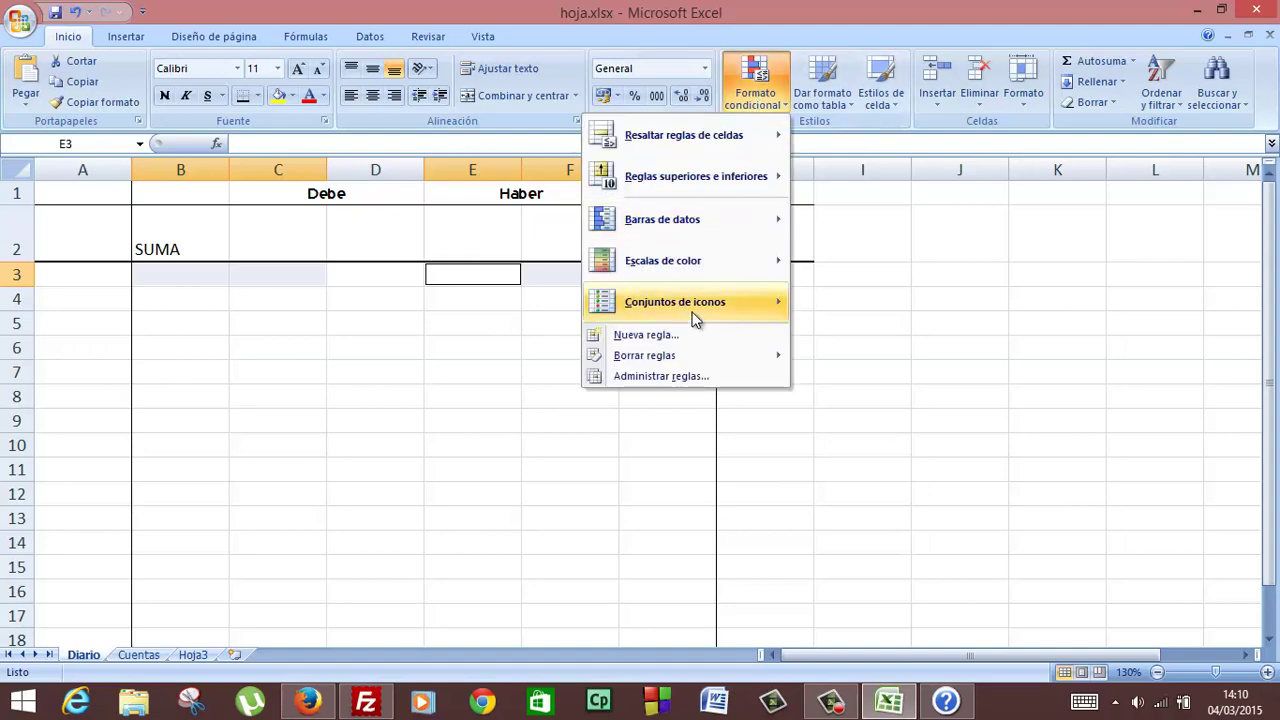
pyautogui.click(674, 377)
pyautogui.doubleClick(433, 455)
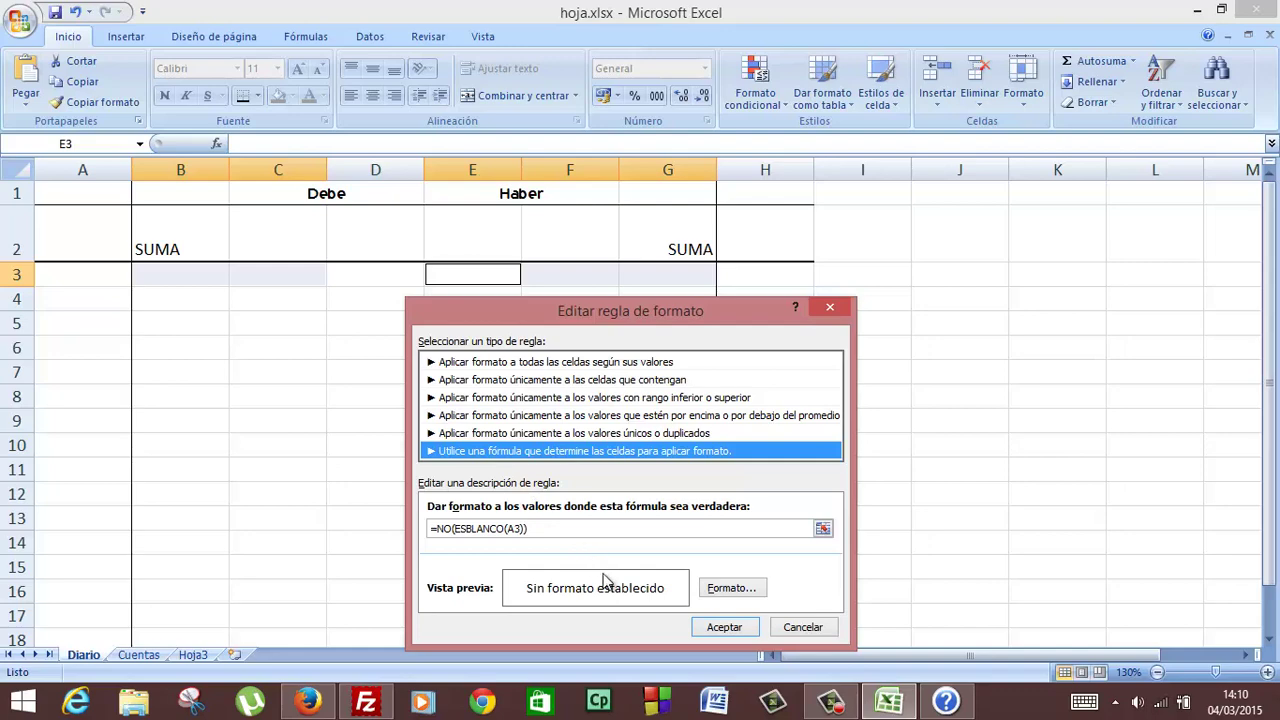
pyautogui.click(725, 592)
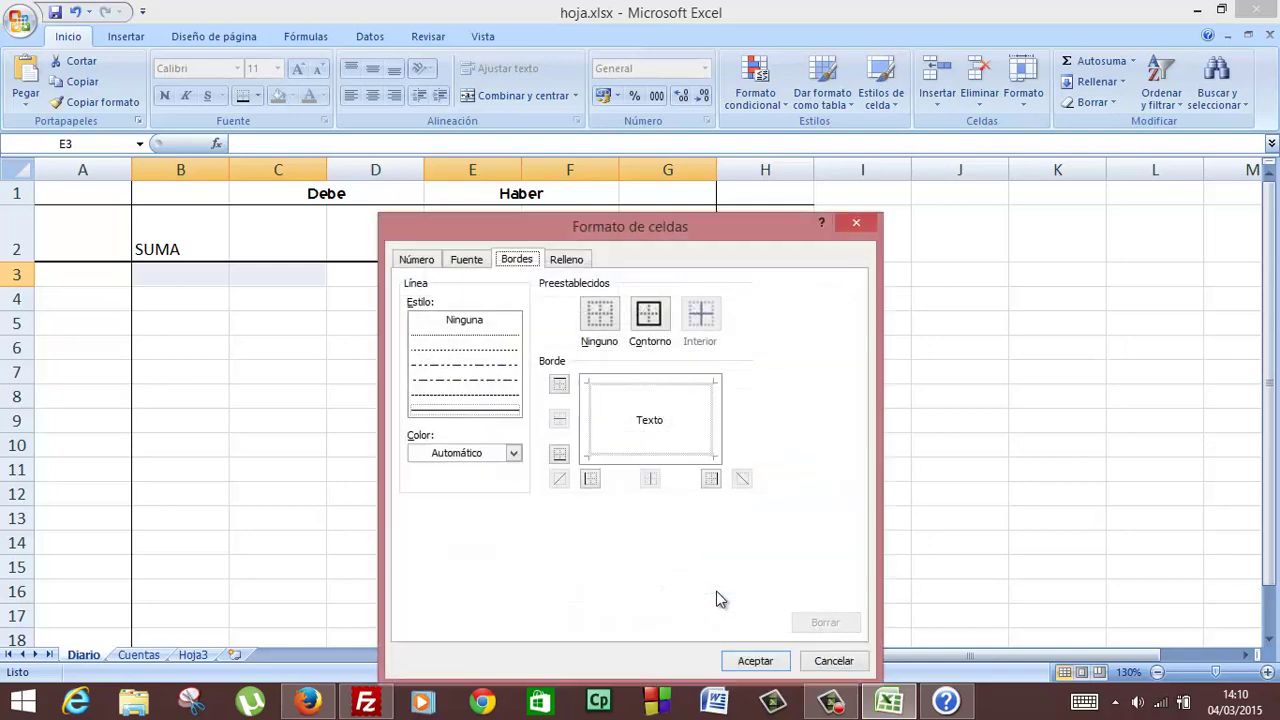
pyautogui.click(559, 454)
pyautogui.click(748, 661)
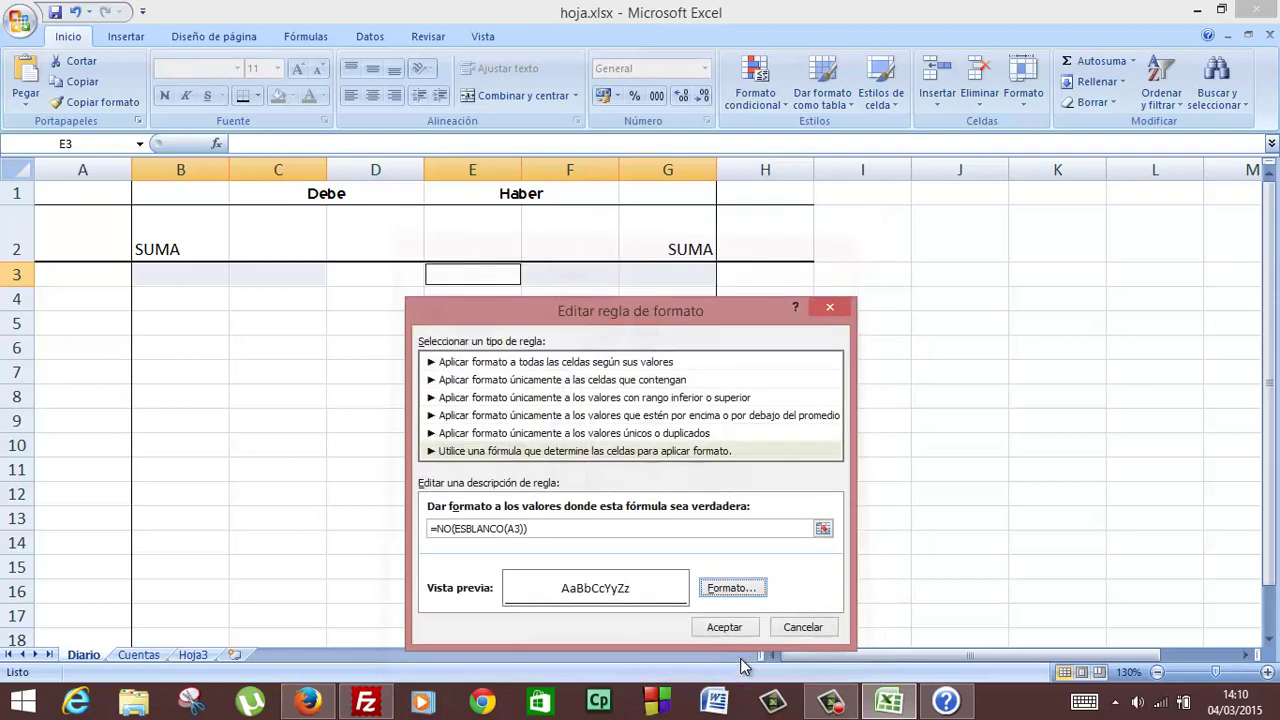
pyautogui.click(737, 632)
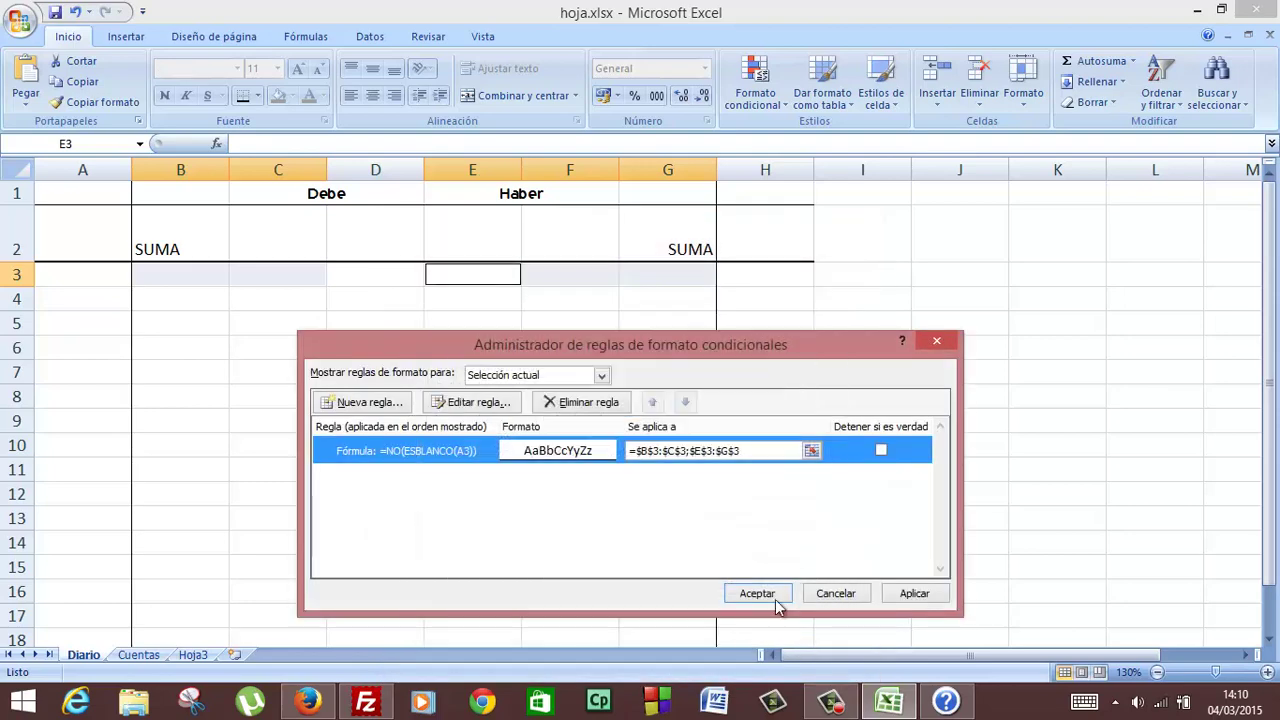
pyautogui.click(775, 599)
# Enter the date 13/2/2015 in cell D3 of the Diario sheet to test the conditional border.
pyautogui.click(573, 340)
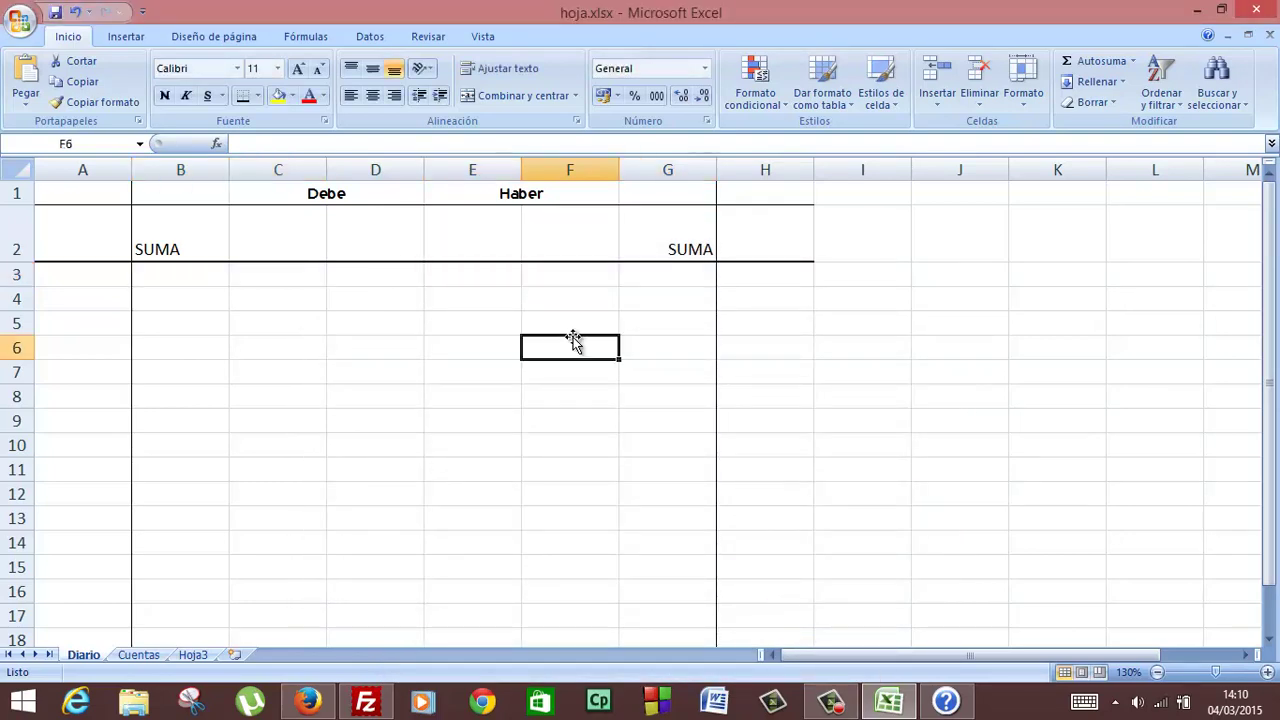
pyautogui.click(380, 281)
pyautogui.write('13')
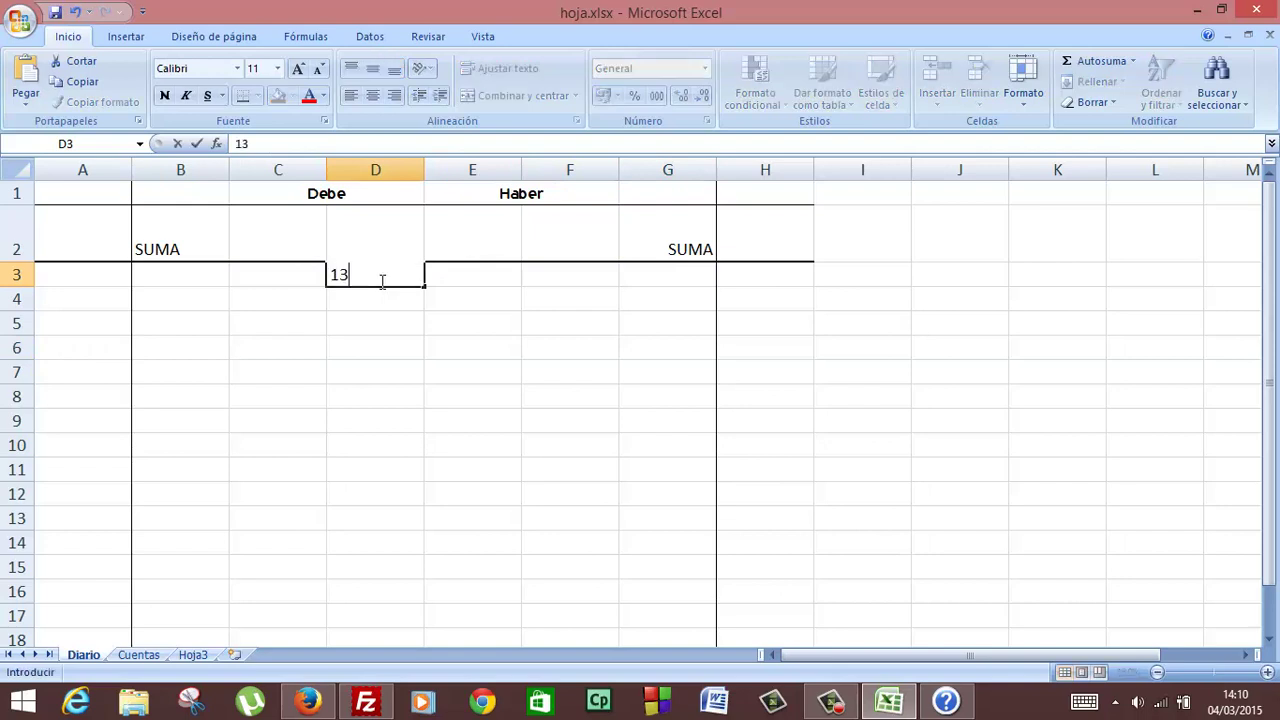
pyautogui.write('/2/2015')
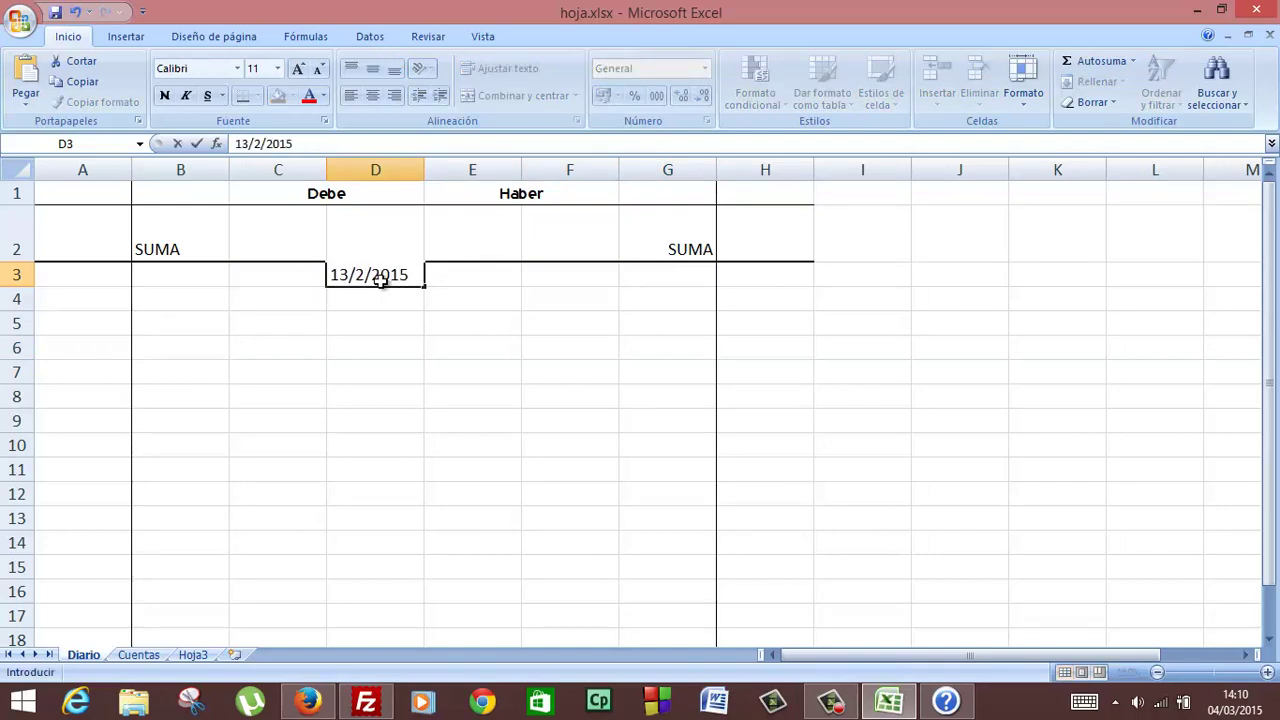
pyautogui.press('Return')
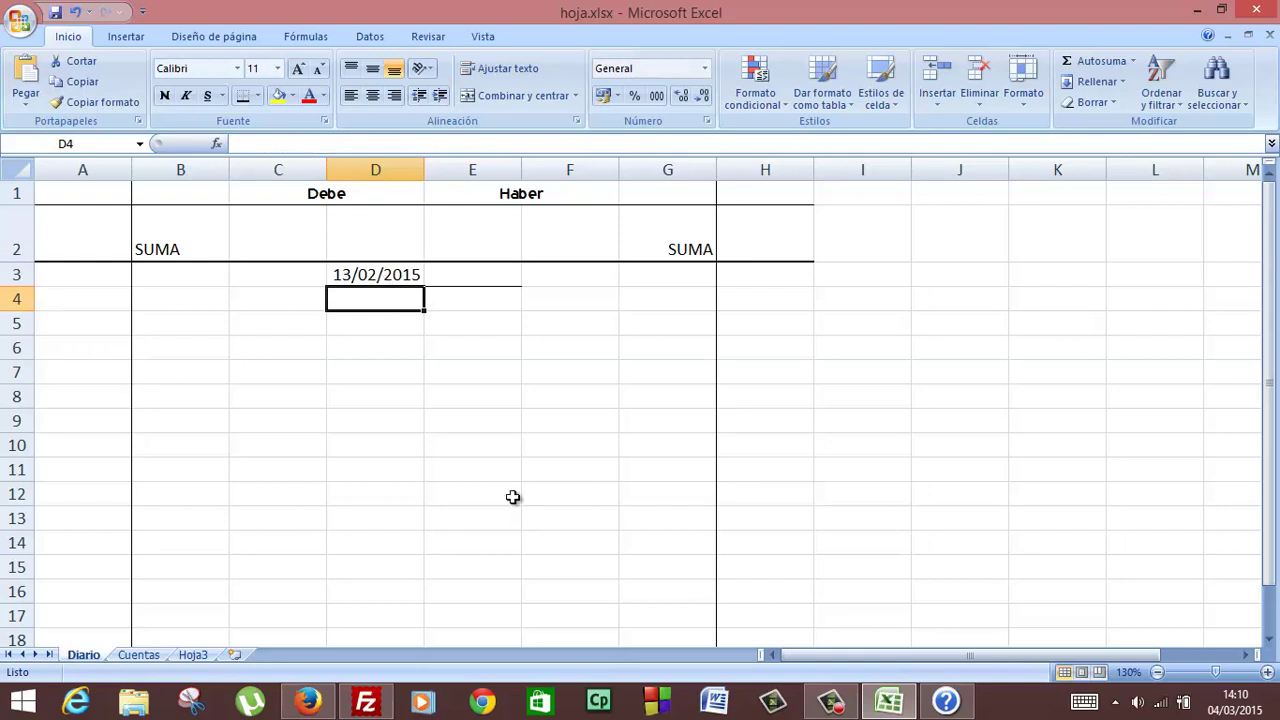
pyautogui.click(491, 274)
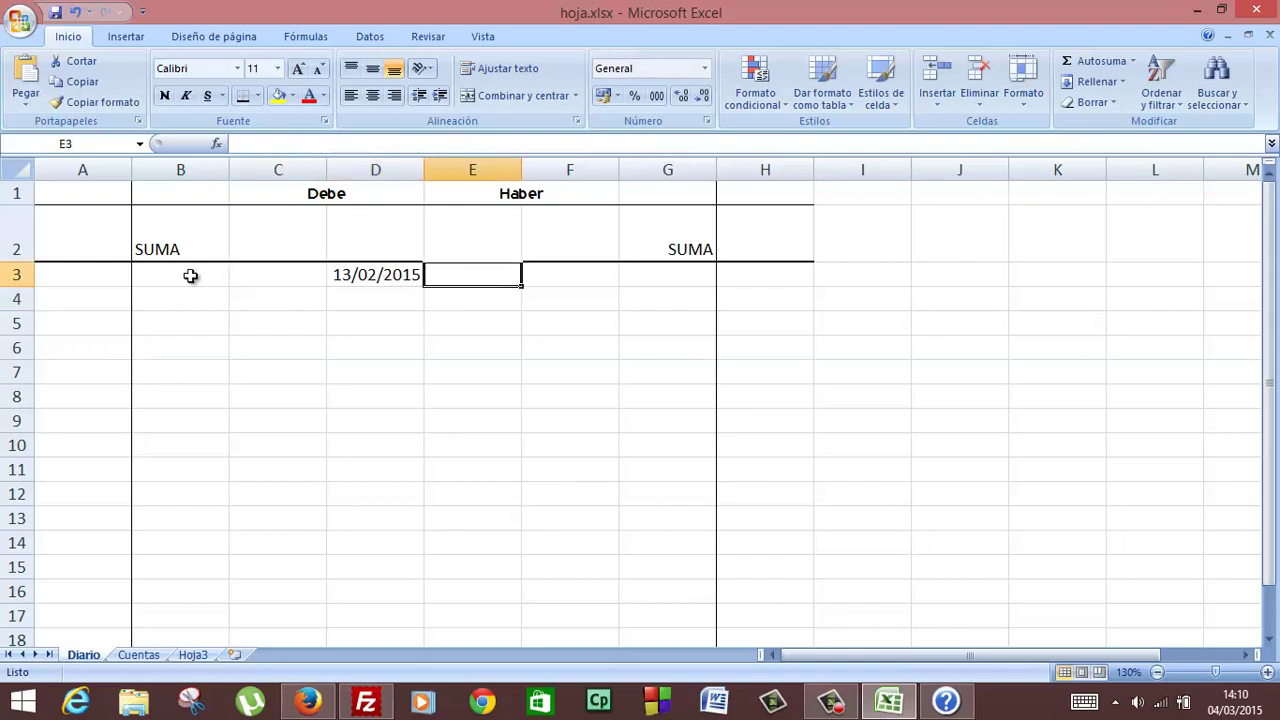
# Change the formula of the conditional formatting rule on B3:C3 and E3:G3 to =NO(ESBLANCO(D3)) and check row 3.
pyautogui.moveTo(205, 274); pyautogui.dragTo(318, 276)
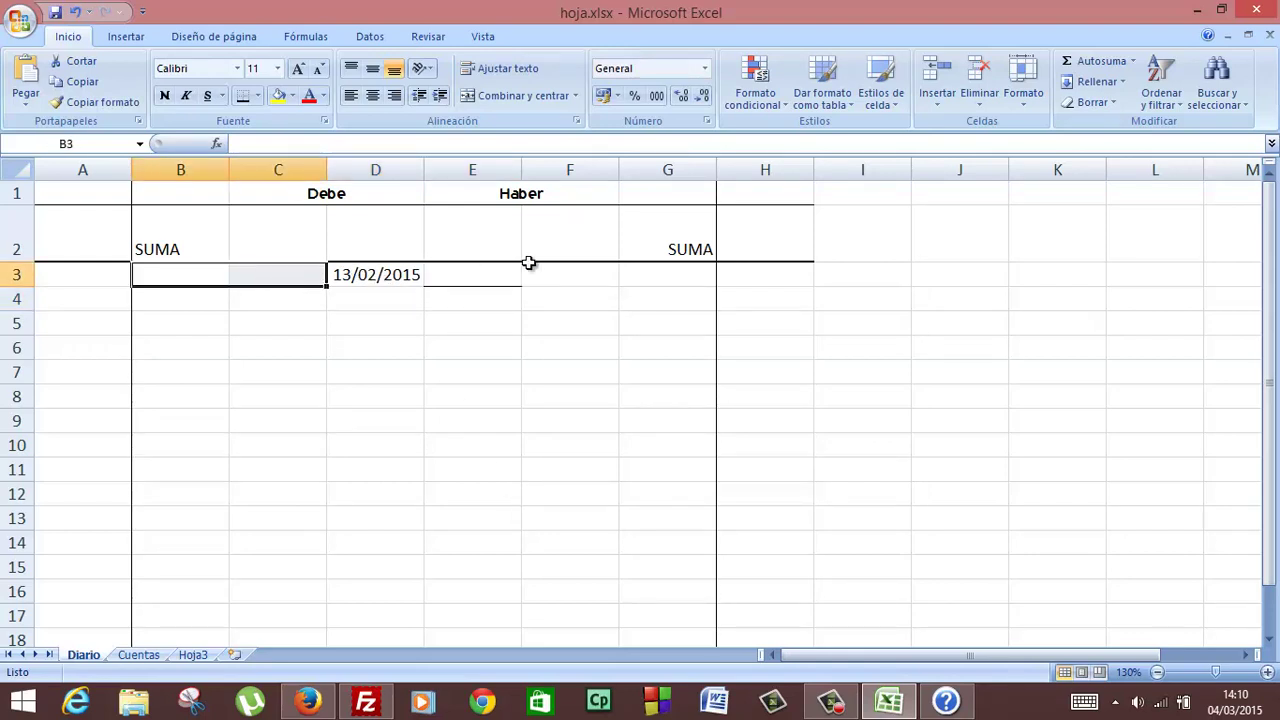
pyautogui.moveTo(500, 271); pyautogui.dragTo(653, 265)
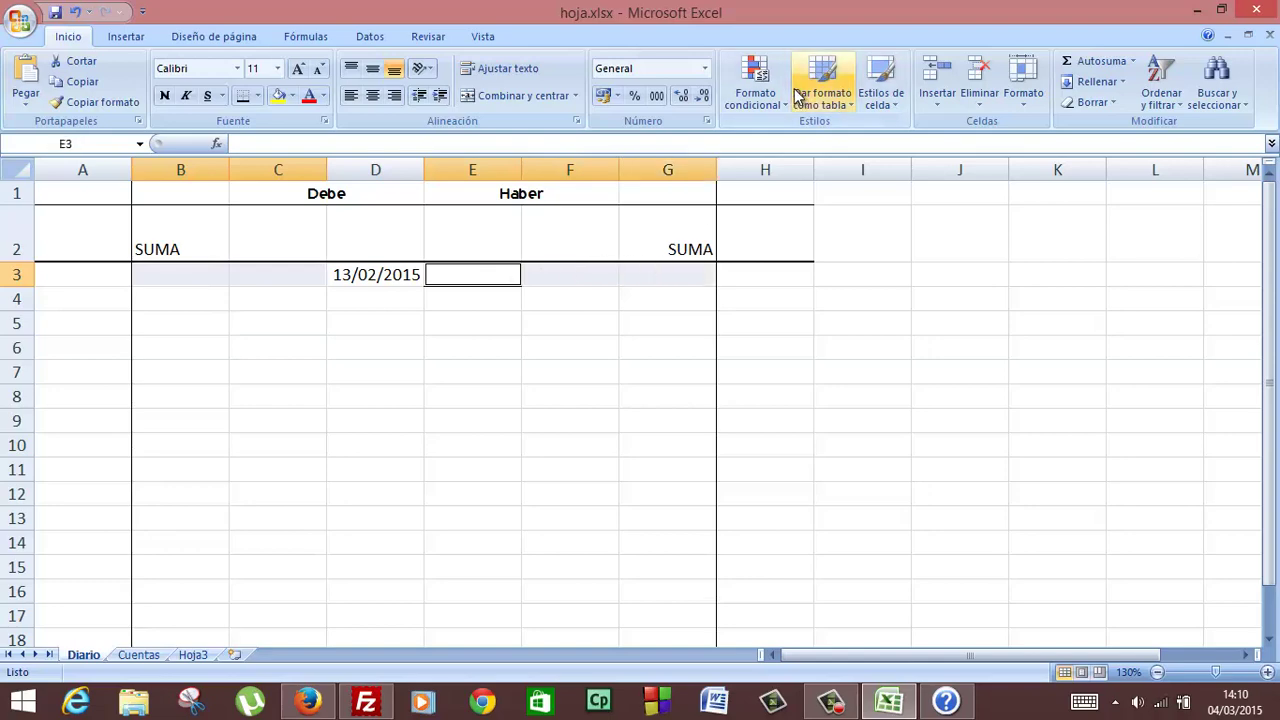
pyautogui.click(765, 95)
pyautogui.click(699, 382)
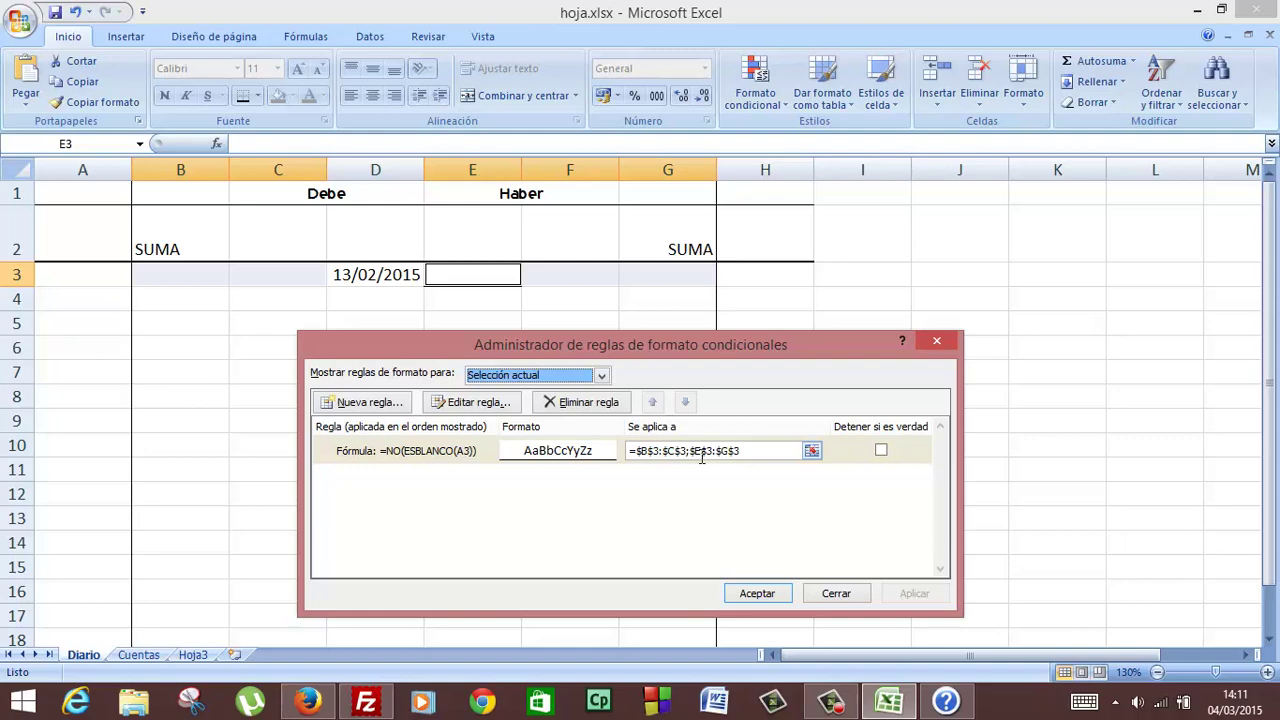
pyautogui.doubleClick(434, 450)
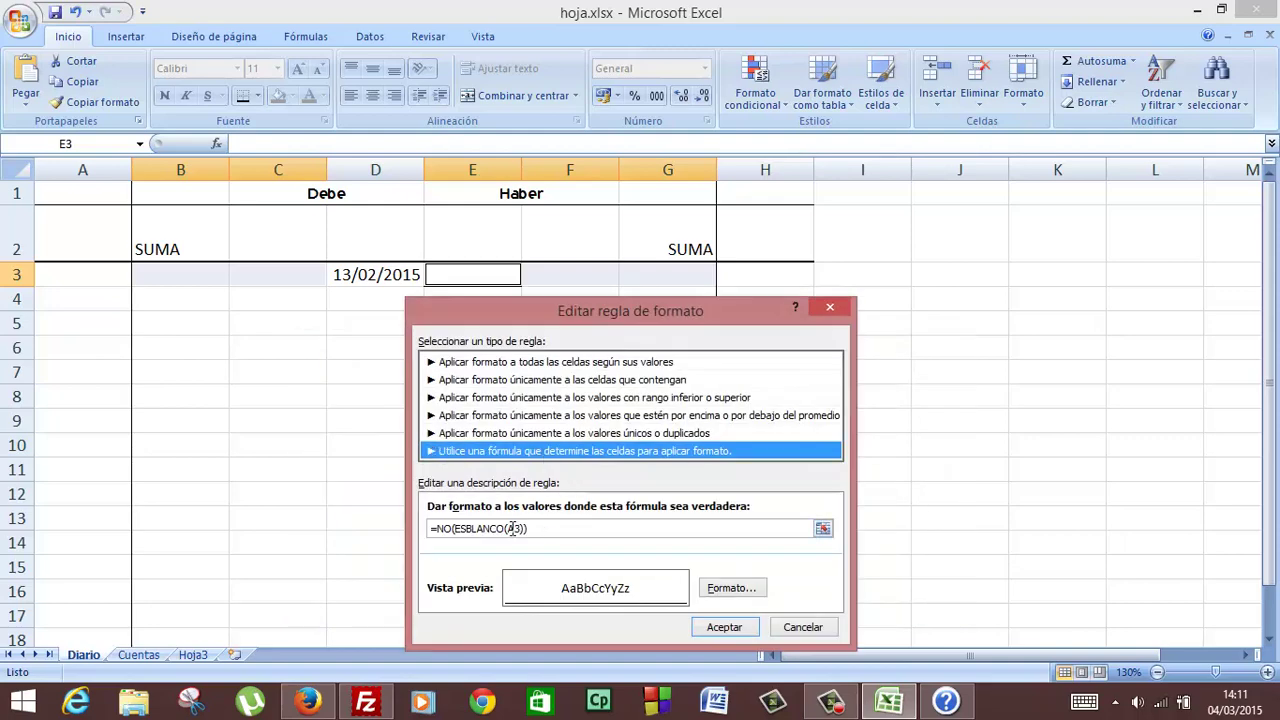
pyautogui.click(511, 528)
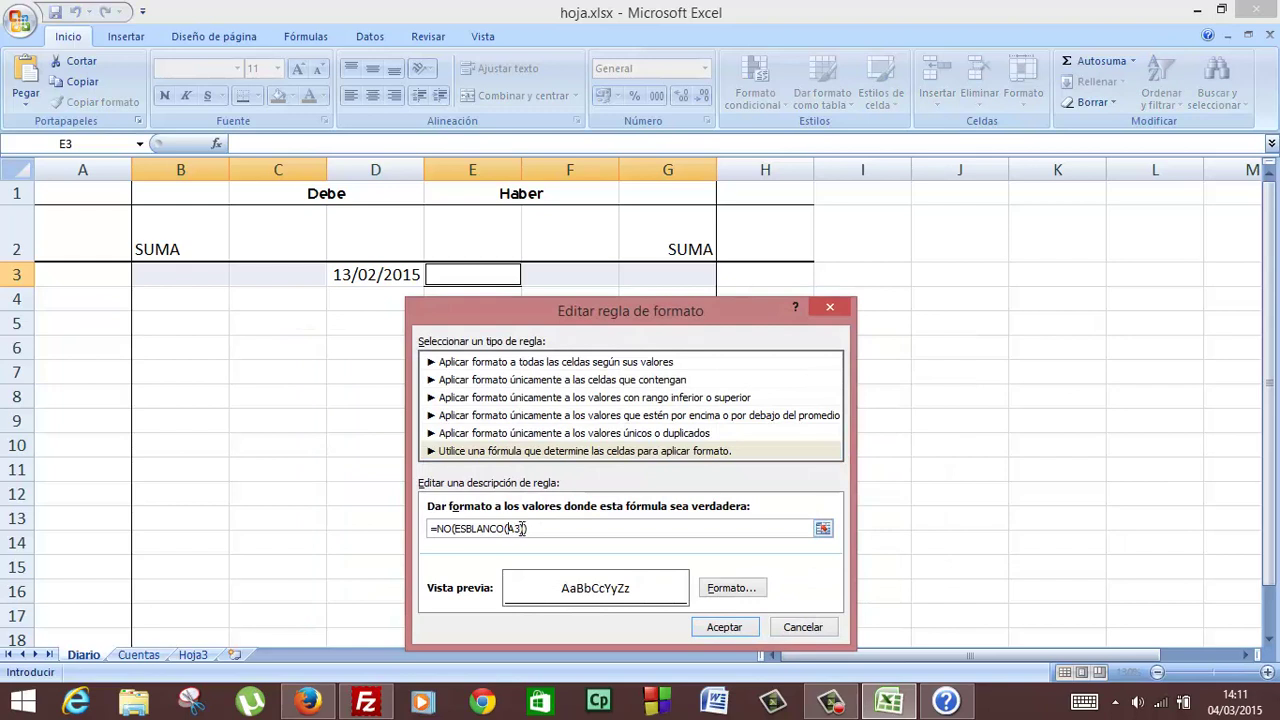
pyautogui.press('Right')
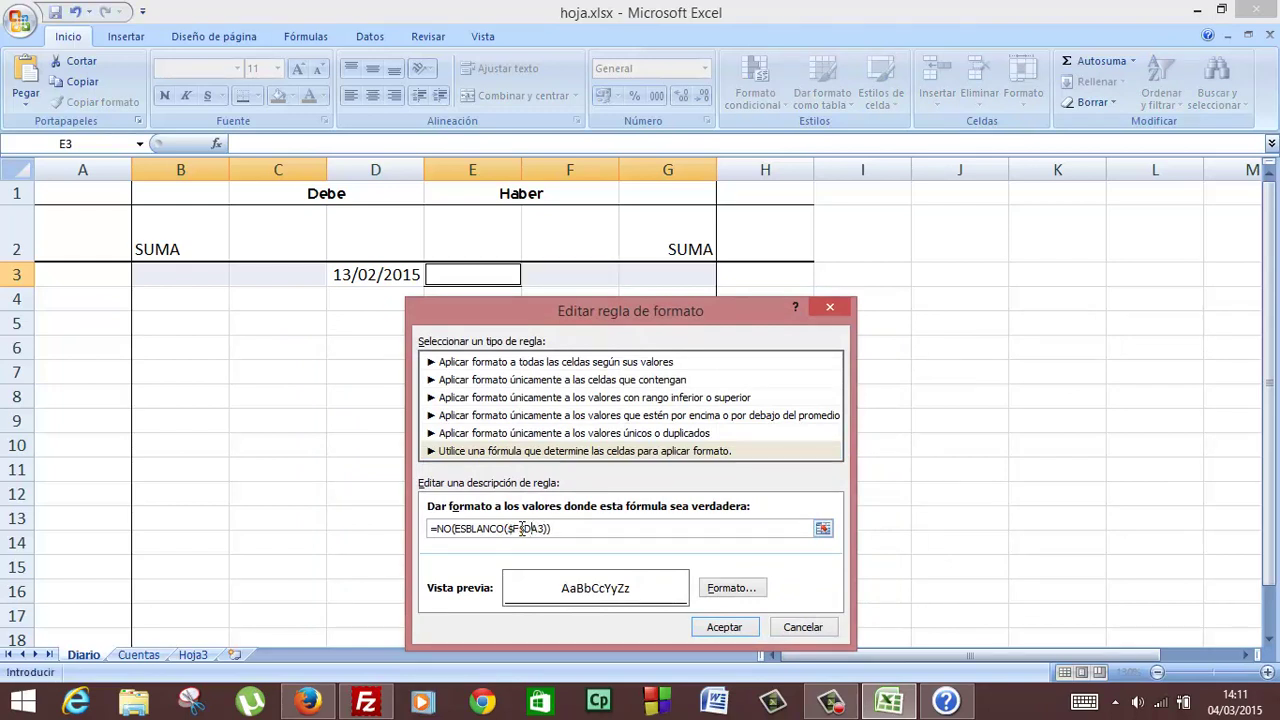
pyautogui.press('BackSpace')
pyautogui.press('BackSpace')
pyautogui.press('BackSpace')
pyautogui.press('BackSpace')
pyautogui.write('D')
pyautogui.press('Return')
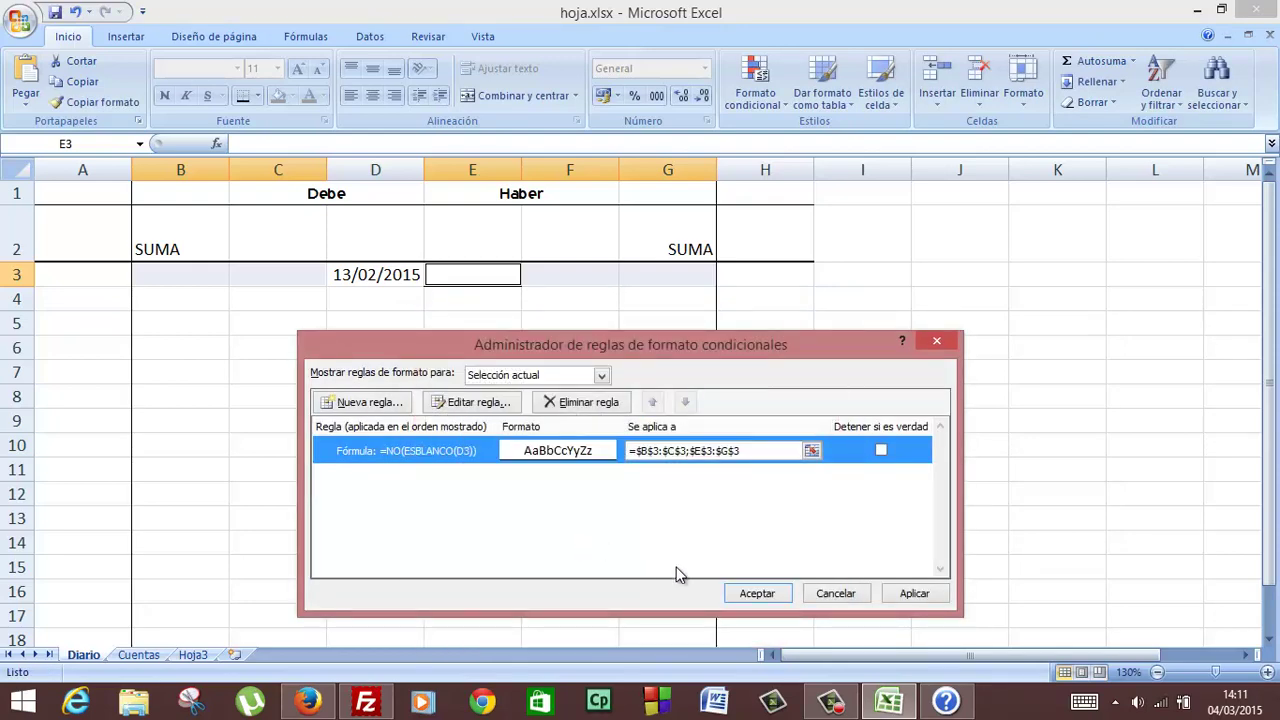
pyautogui.click(757, 594)
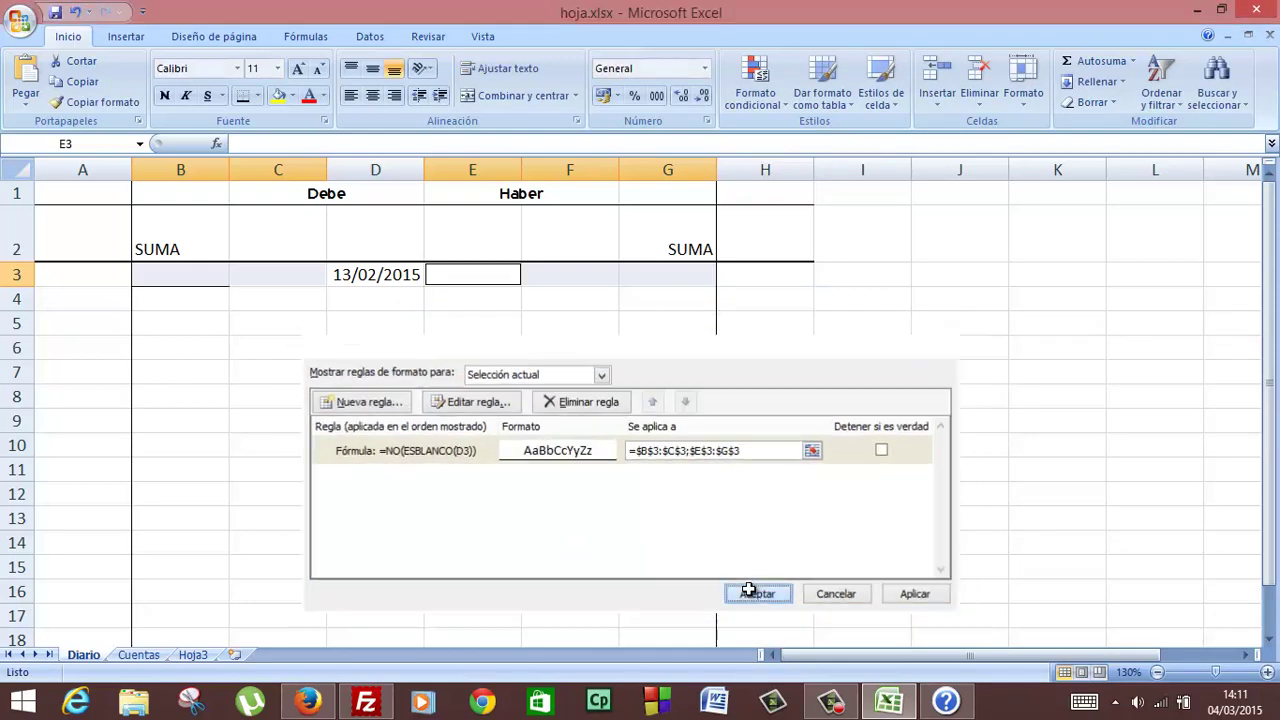
pyautogui.click(583, 294)
pyautogui.click(412, 270)
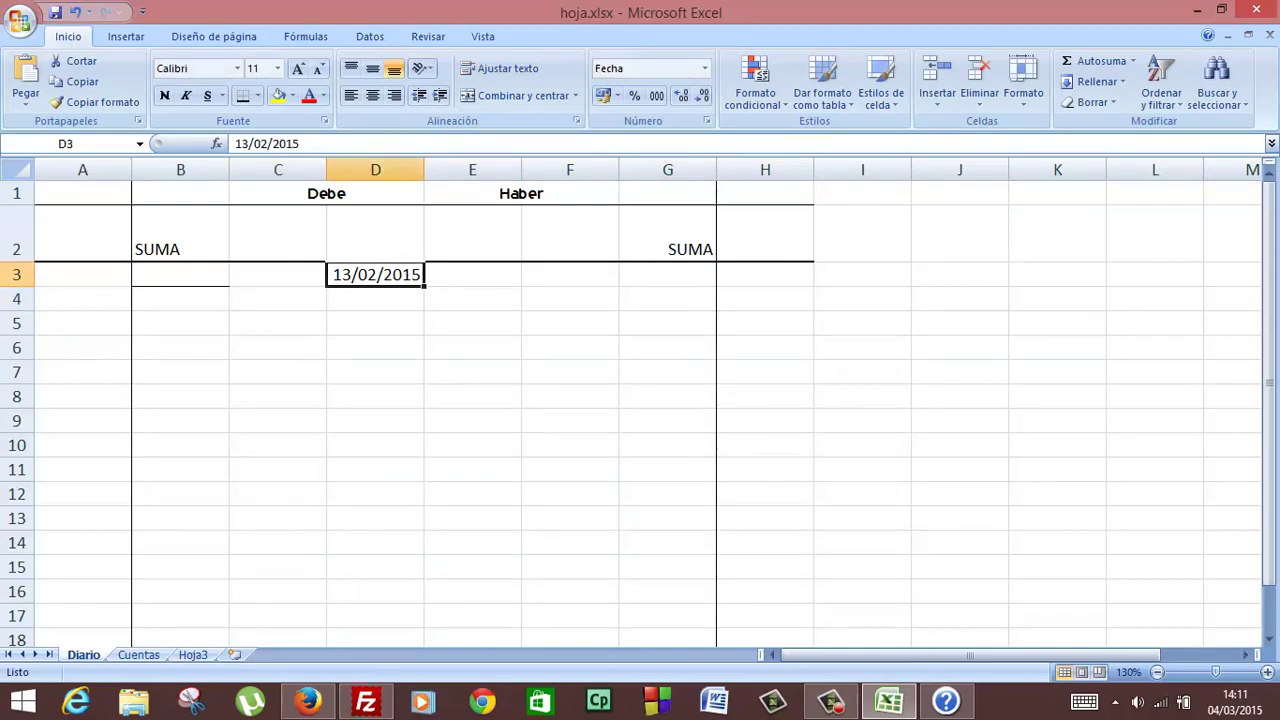
pyautogui.click(835, 702)
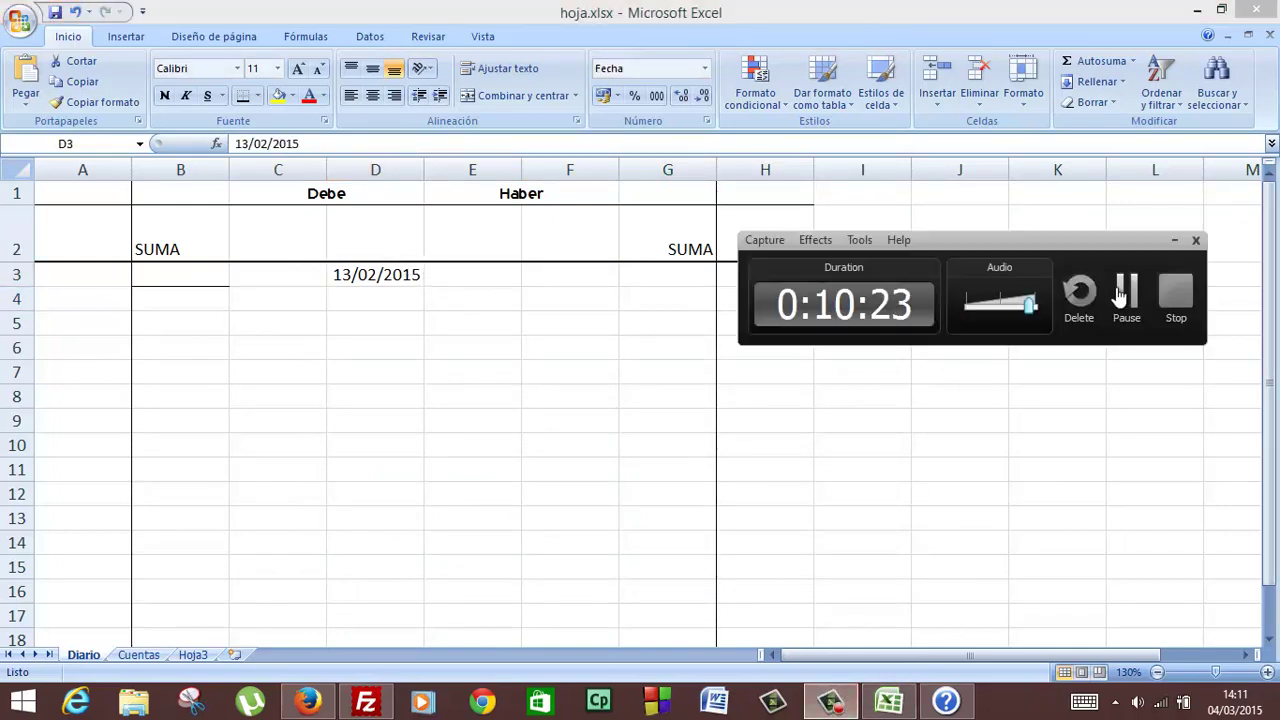
pyautogui.click(472, 275)
pyautogui.click(370, 280)
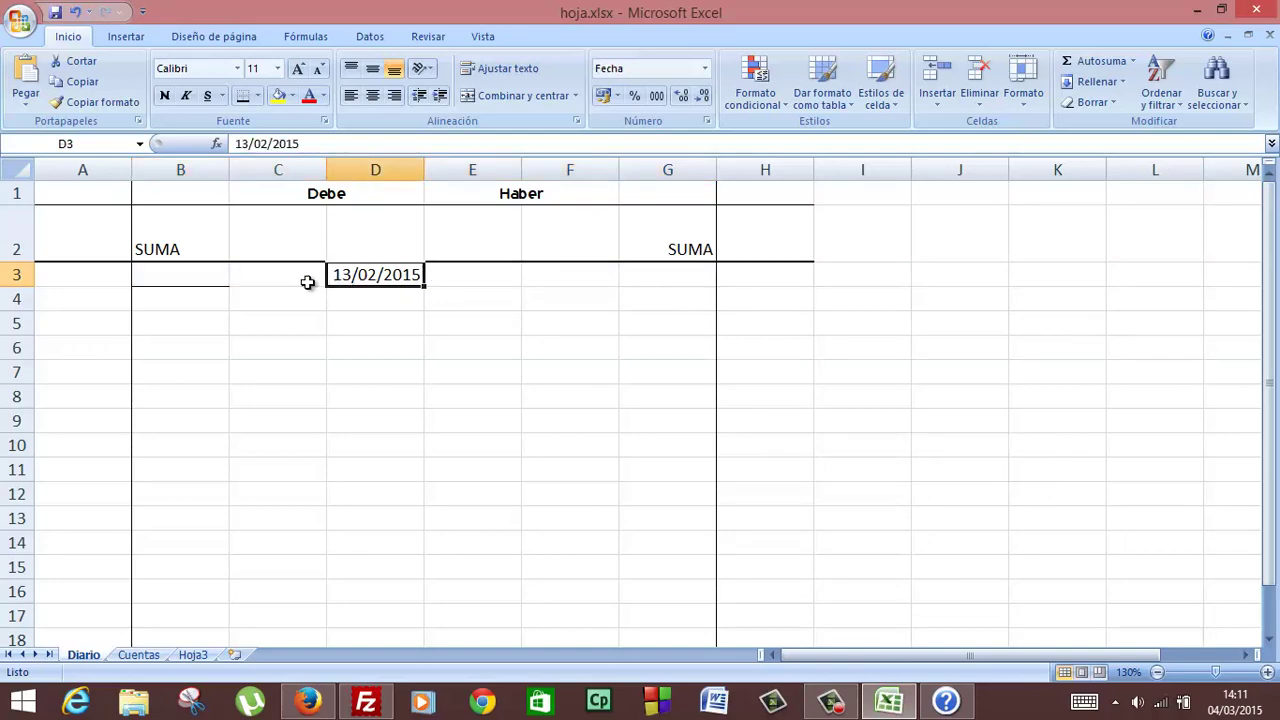
# Delete the existing conditional formatting rule that covers B3:C3 on the Diario sheet.
pyautogui.moveTo(223, 280); pyautogui.dragTo(263, 285)
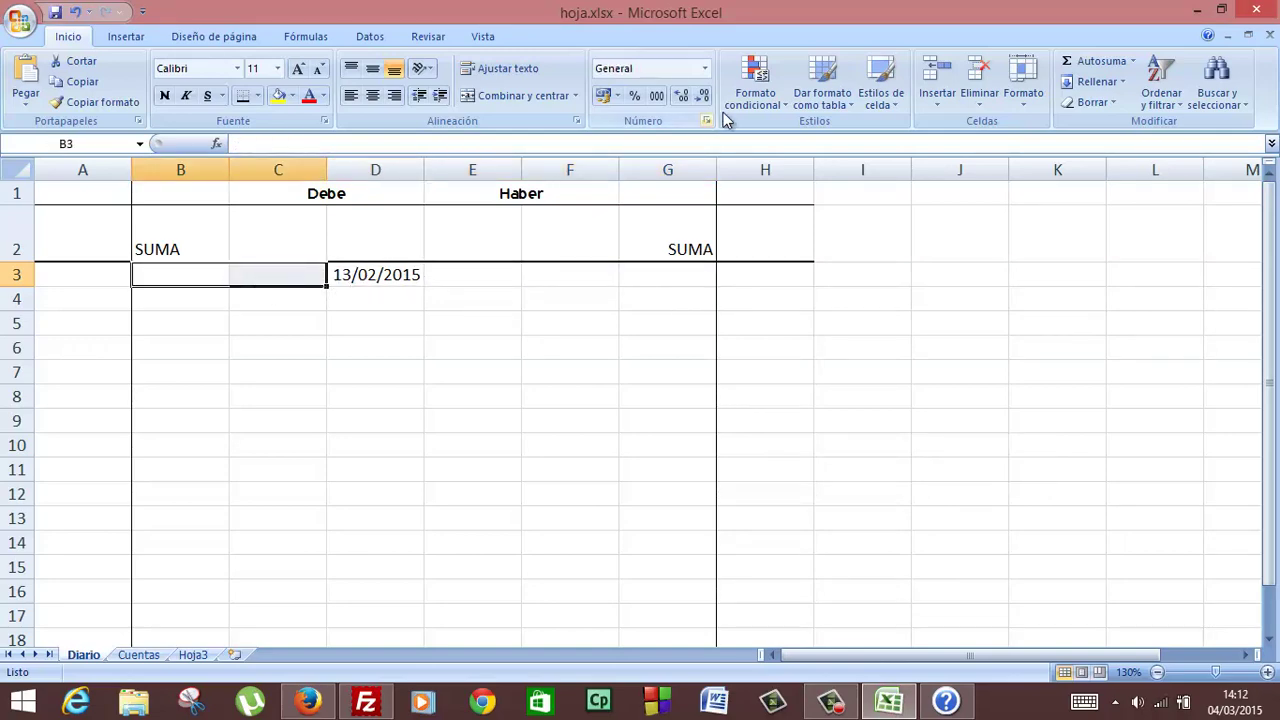
pyautogui.click(752, 88)
pyautogui.click(659, 376)
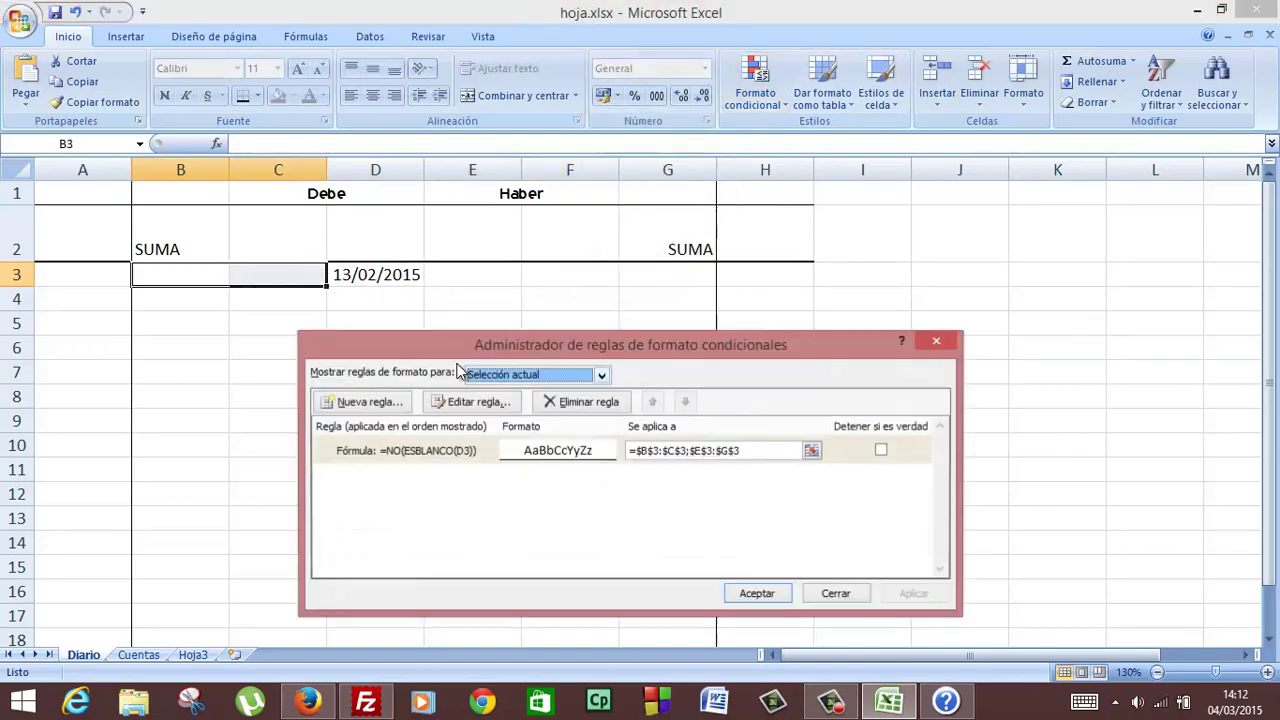
pyautogui.click(442, 452)
pyautogui.click(563, 401)
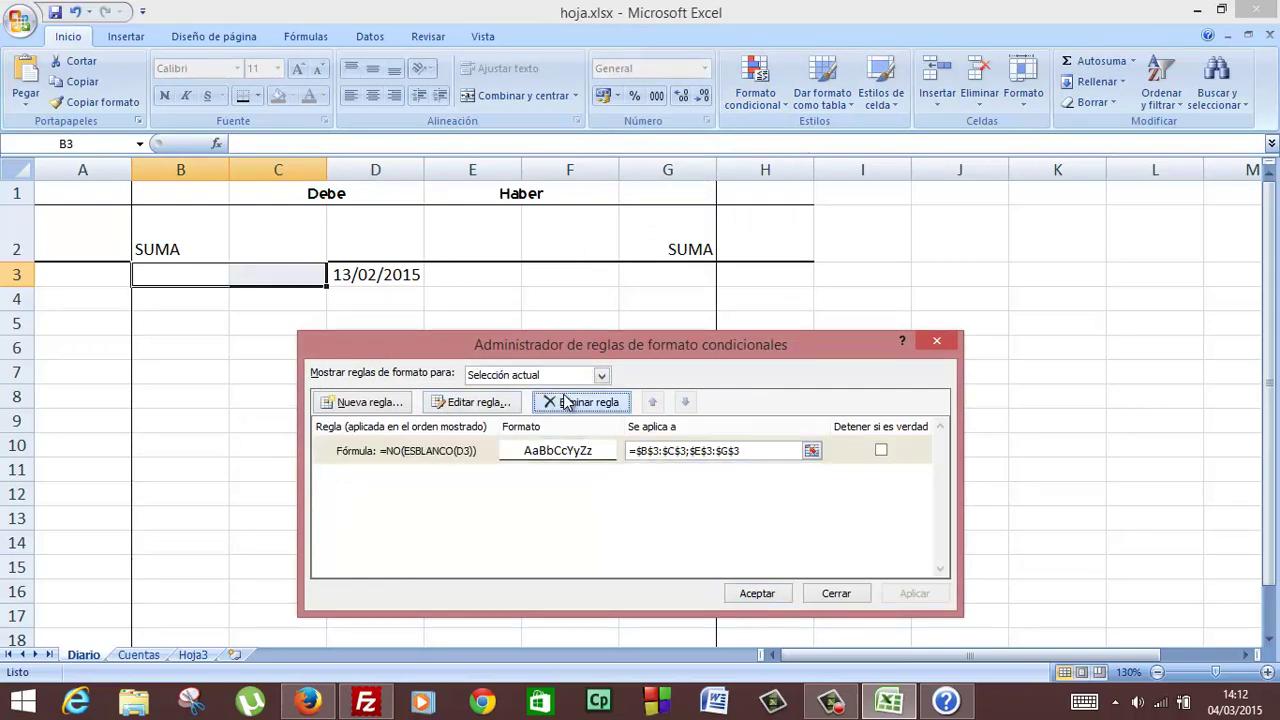
# Create a new formula-based conditional formatting rule for B3:C3 with the formula =NO(ESBLANCO(D3)).
pyautogui.click(390, 407)
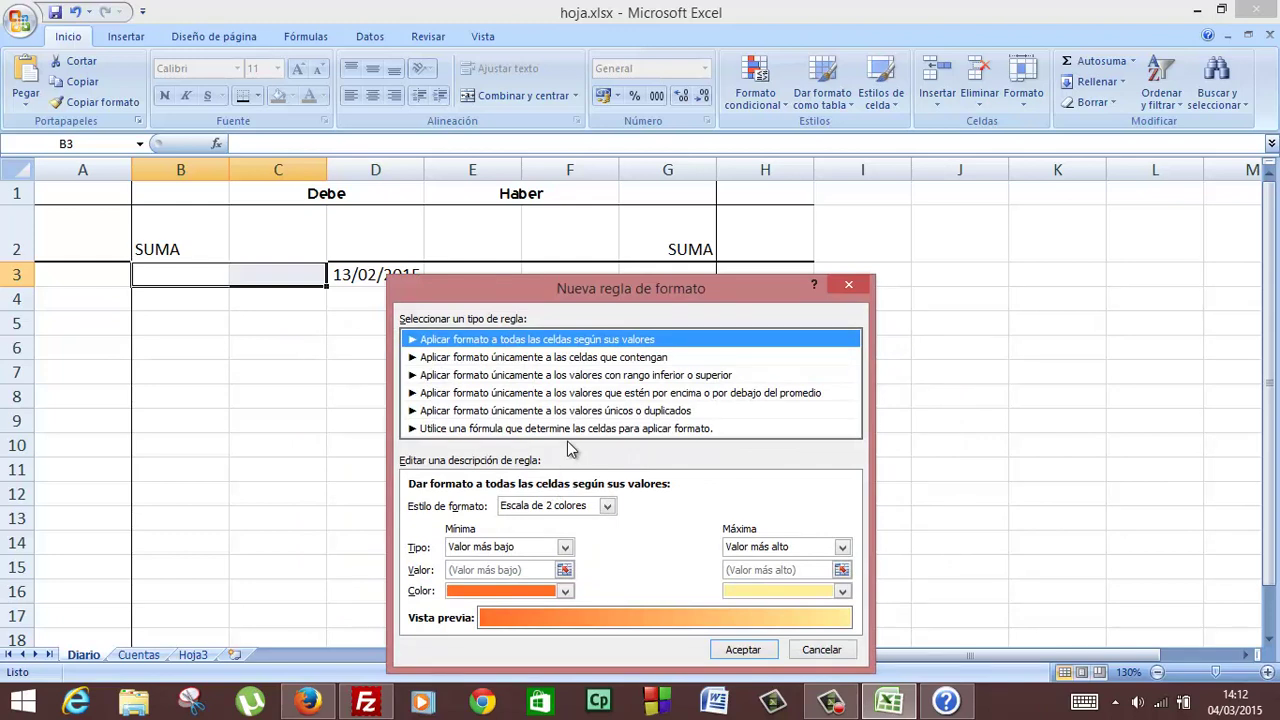
pyautogui.click(573, 429)
pyautogui.click(526, 505)
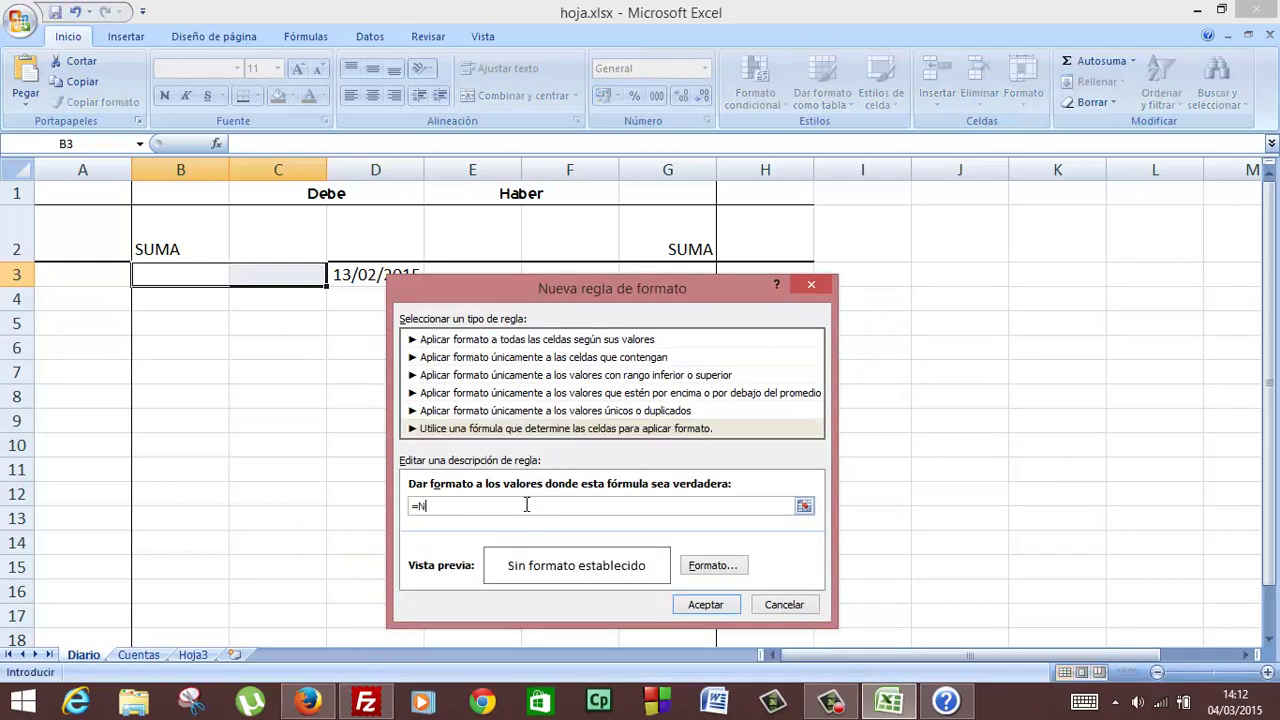
pyautogui.write('=NO(ESBLANCO($C$3D$3')
pyautogui.press('F4')
pyautogui.press('Right')
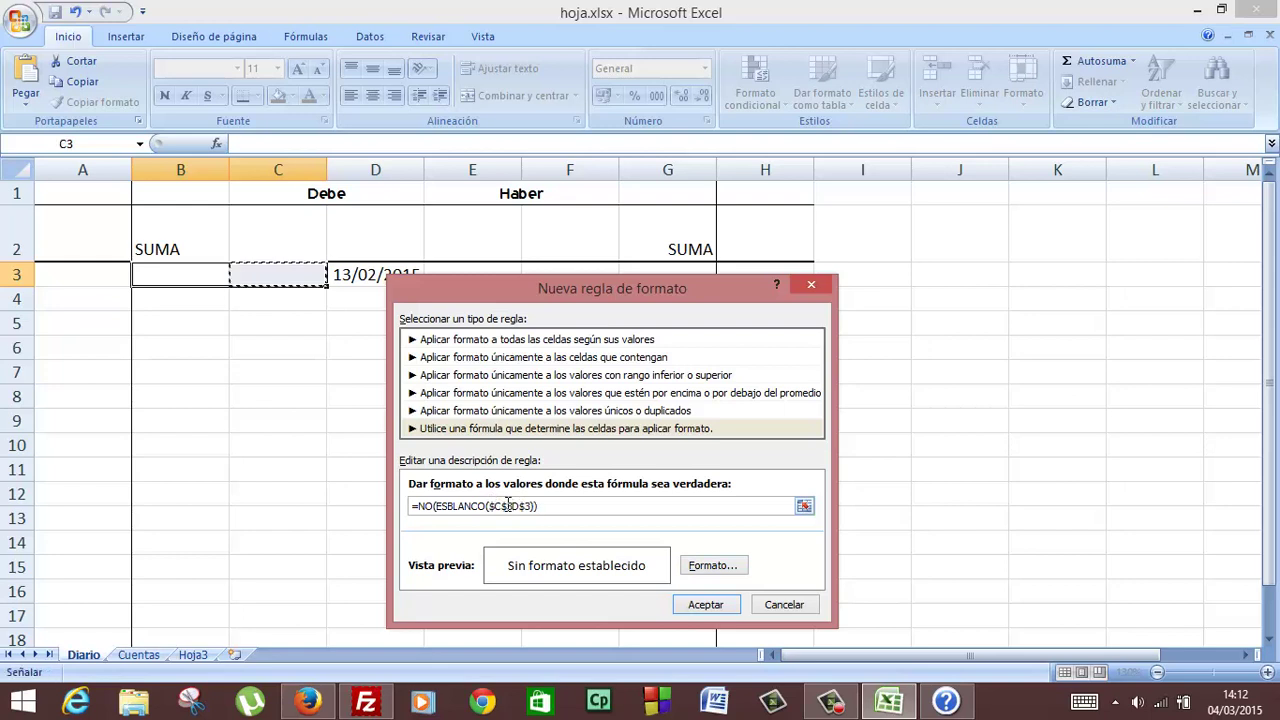
pyautogui.press('BackSpace')
pyautogui.press('BackSpace')
pyautogui.press('BackSpace')
pyautogui.press('BackSpace')
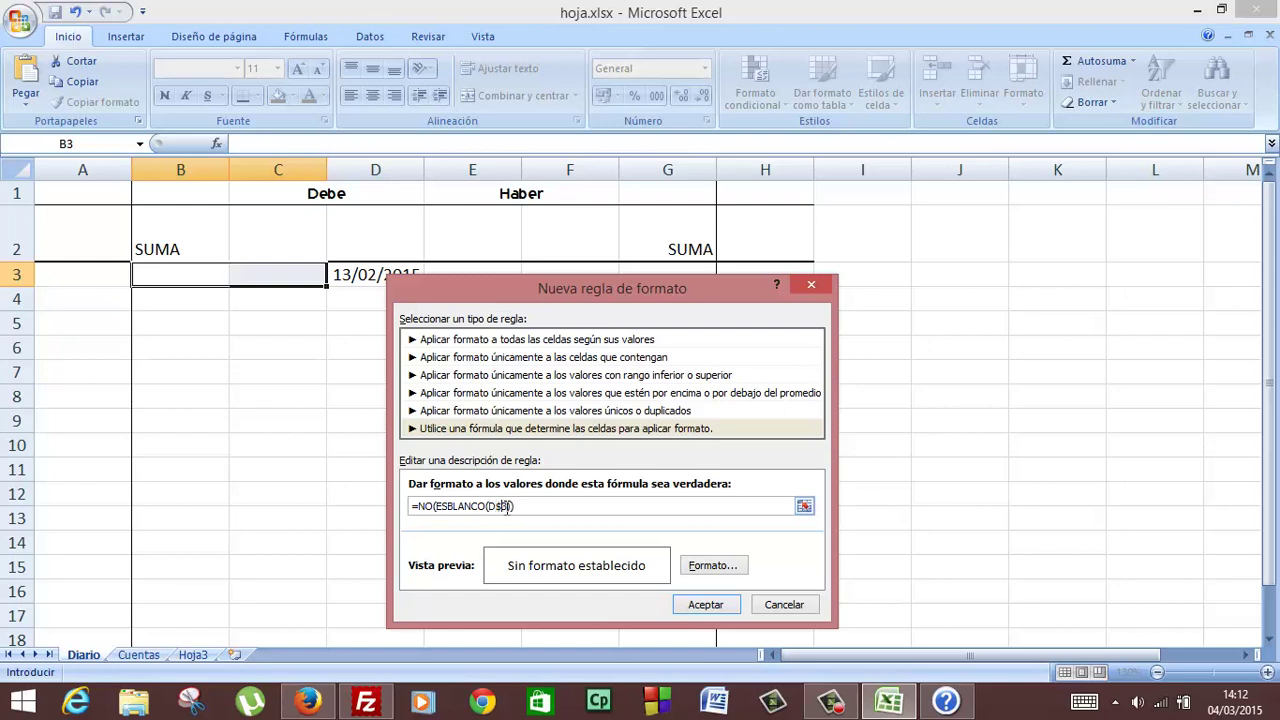
pyautogui.press('F4')
pyautogui.press('F4')
# Give the new rule's format a bottom border and apply the rule to B3:C3.
pyautogui.click(688, 567)
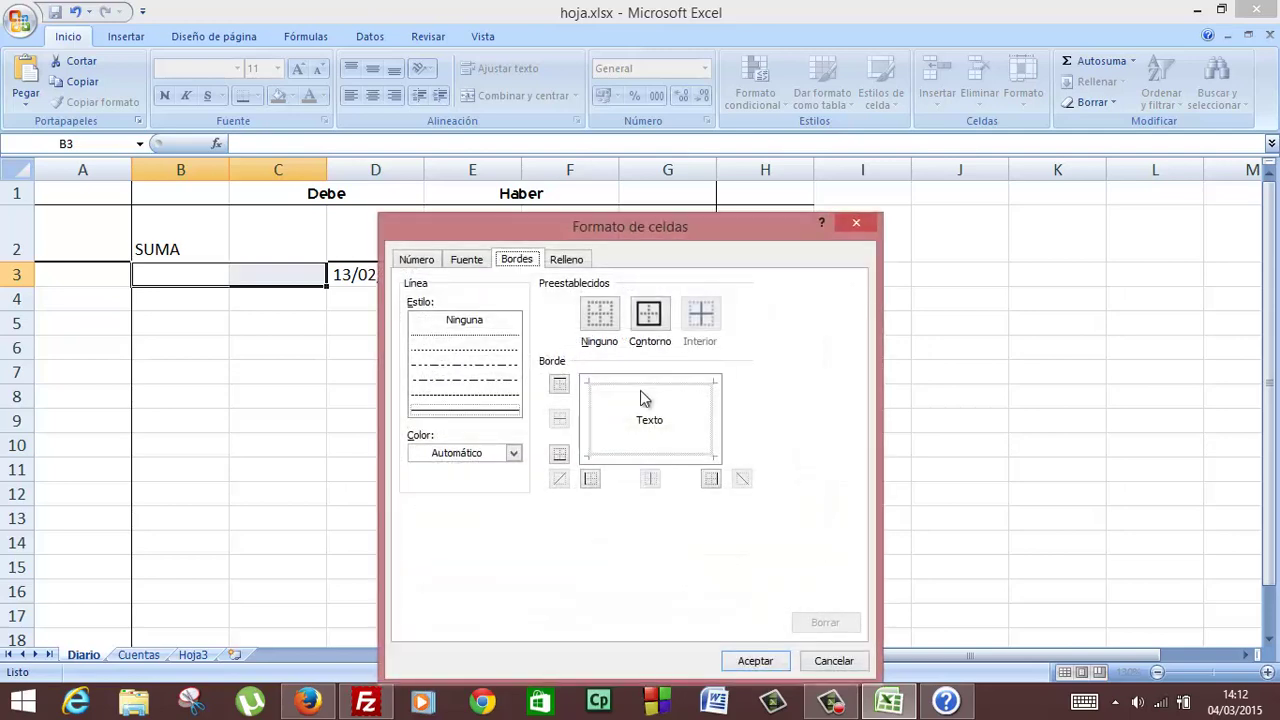
pyautogui.click(559, 453)
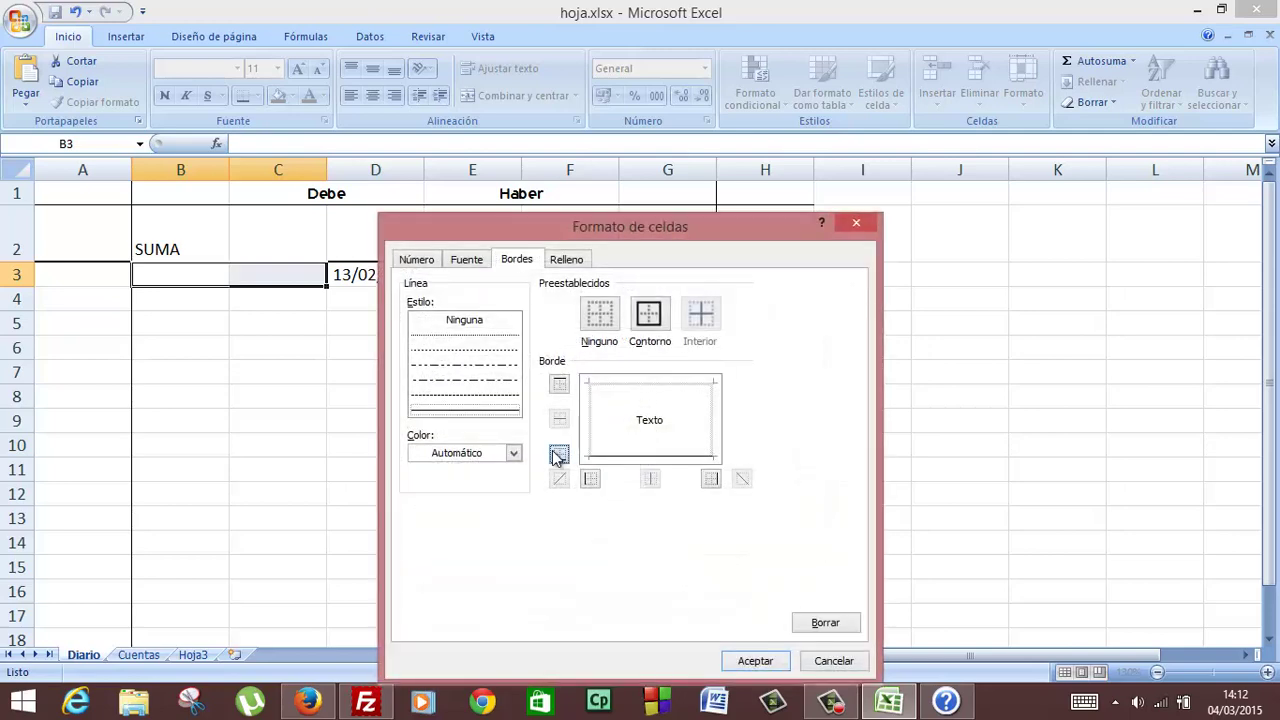
pyautogui.click(740, 660)
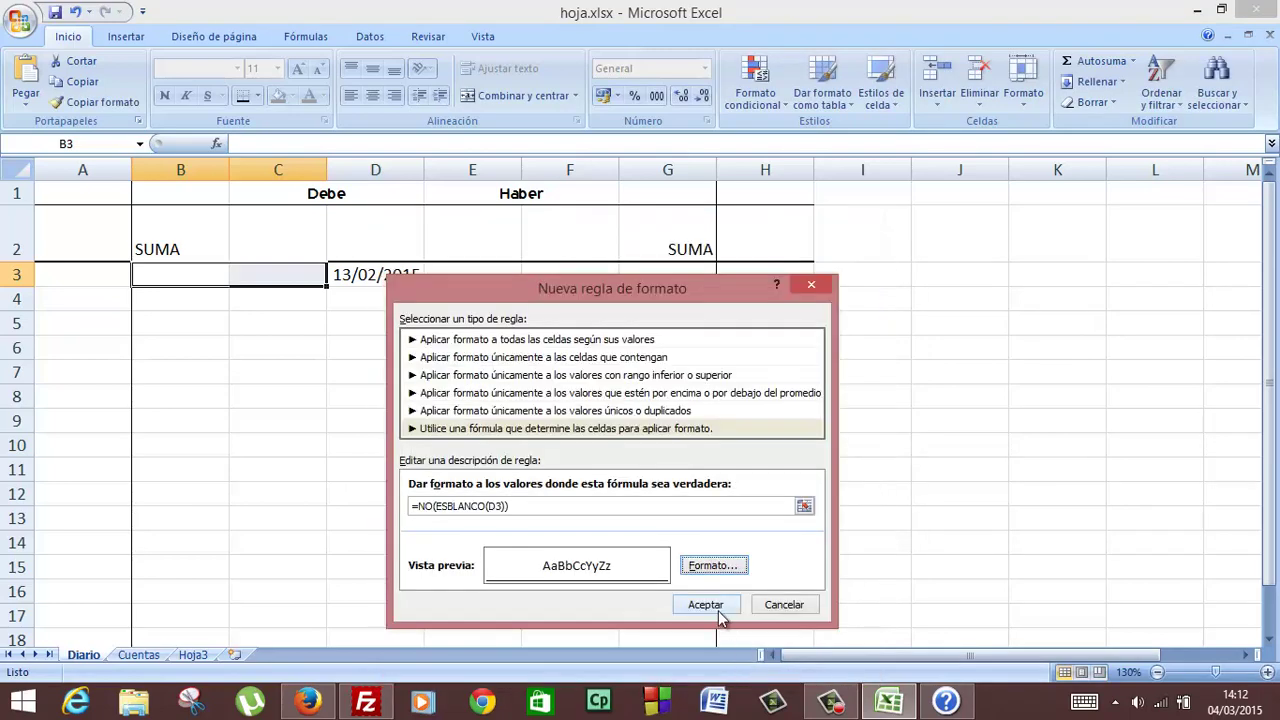
pyautogui.click(720, 610)
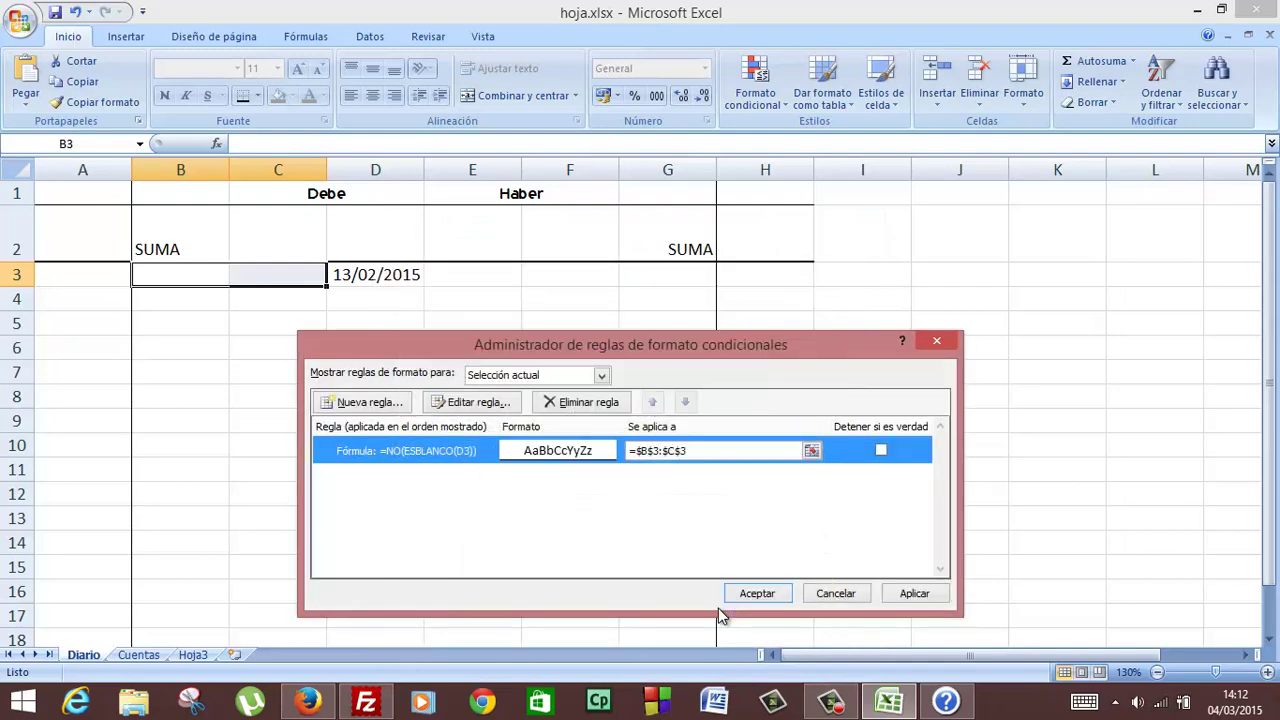
pyautogui.click(744, 600)
pyautogui.click(463, 393)
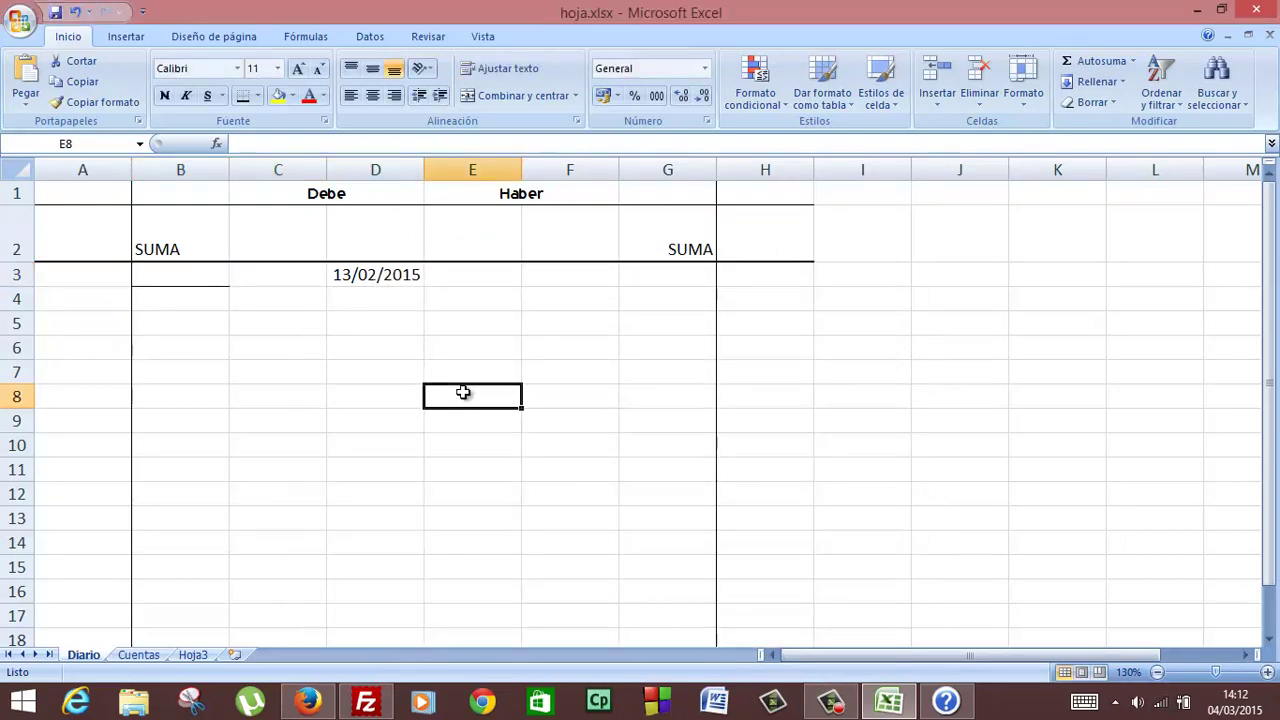
# Review the conditional formatting rule and its applied range for cell C3.
pyautogui.click(271, 275)
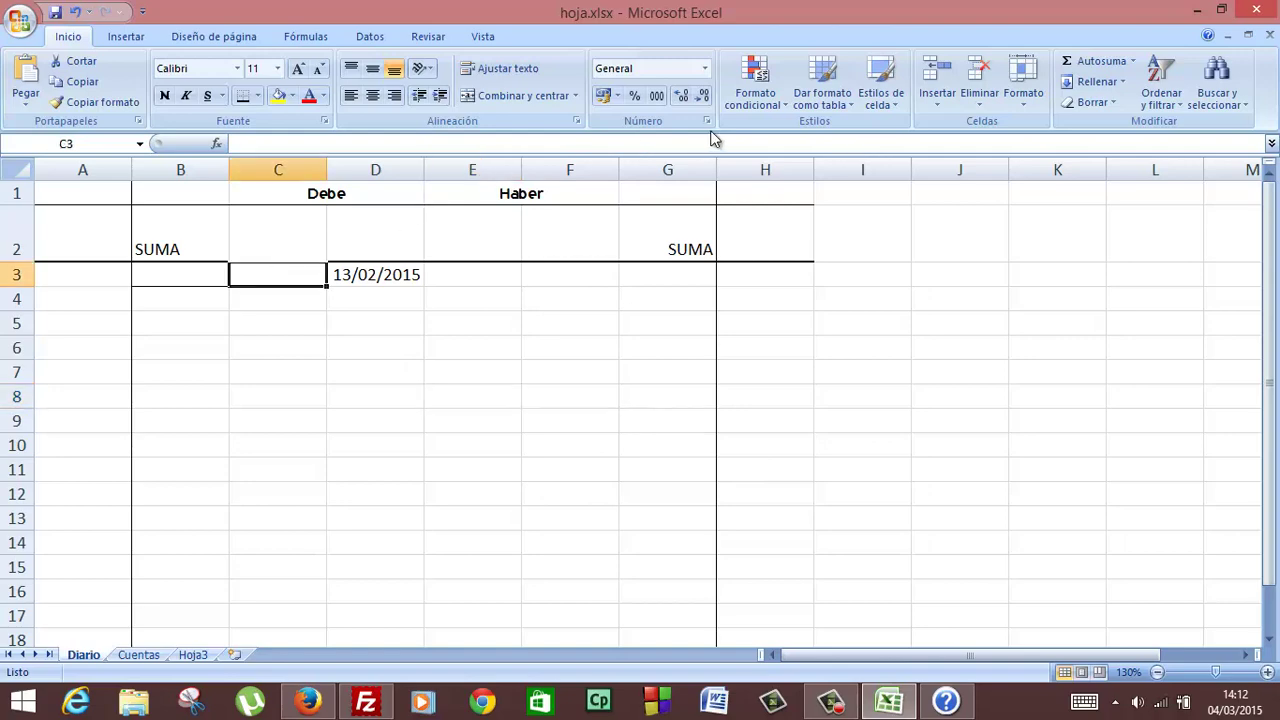
pyautogui.click(757, 106)
pyautogui.click(722, 381)
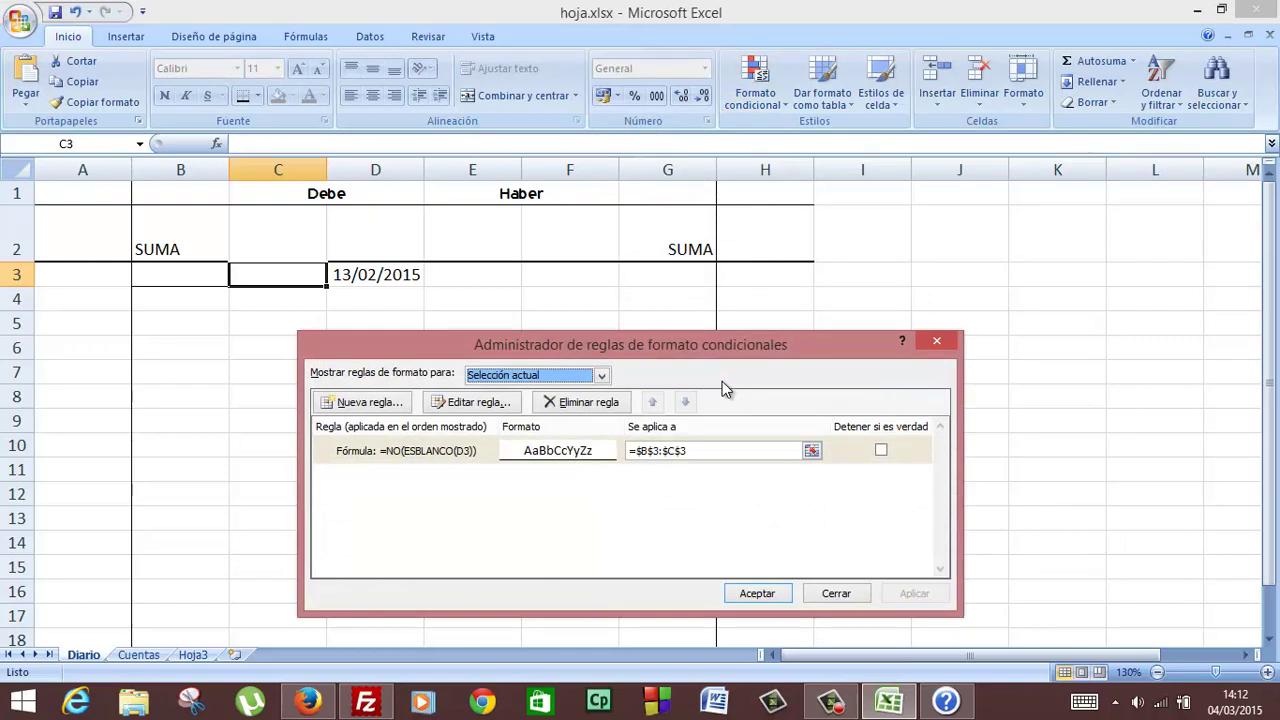
pyautogui.click(778, 594)
pyautogui.click(306, 330)
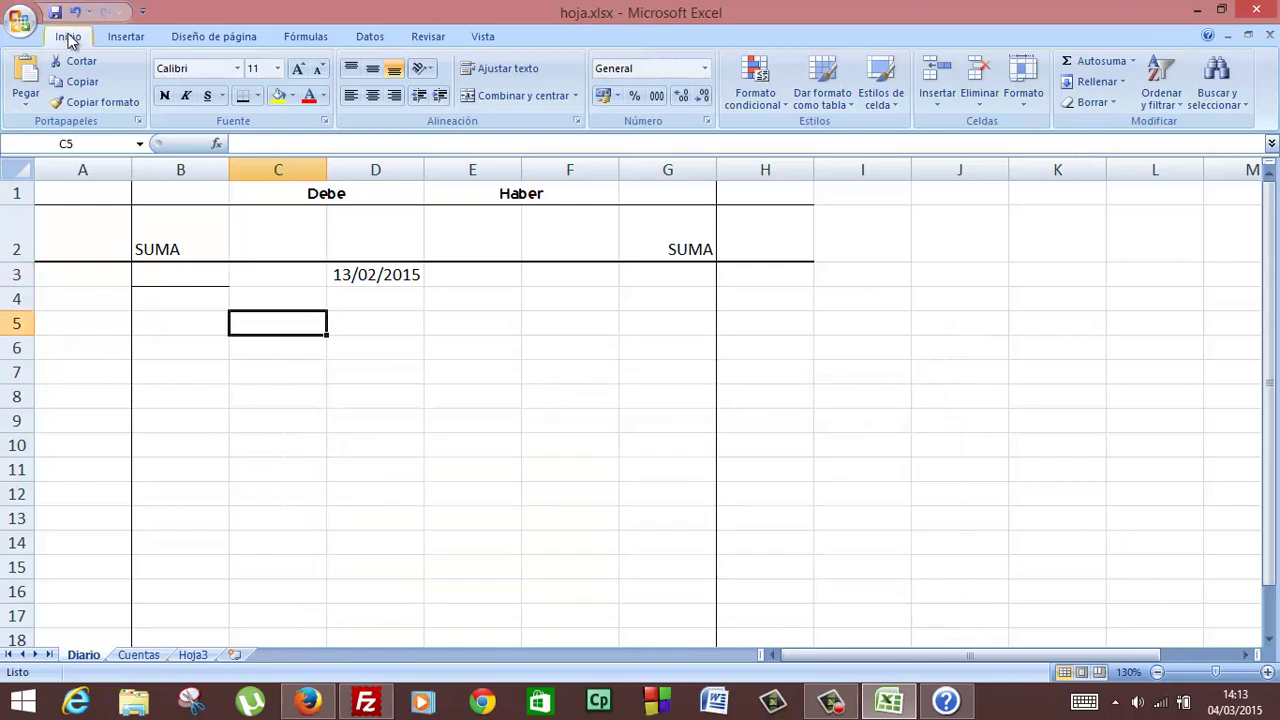
# Save the workbook and clear the date from cell D3.
pyautogui.click(55, 12)
pyautogui.click(348, 280)
pyautogui.press('BackSpace')
pyautogui.press('Return')
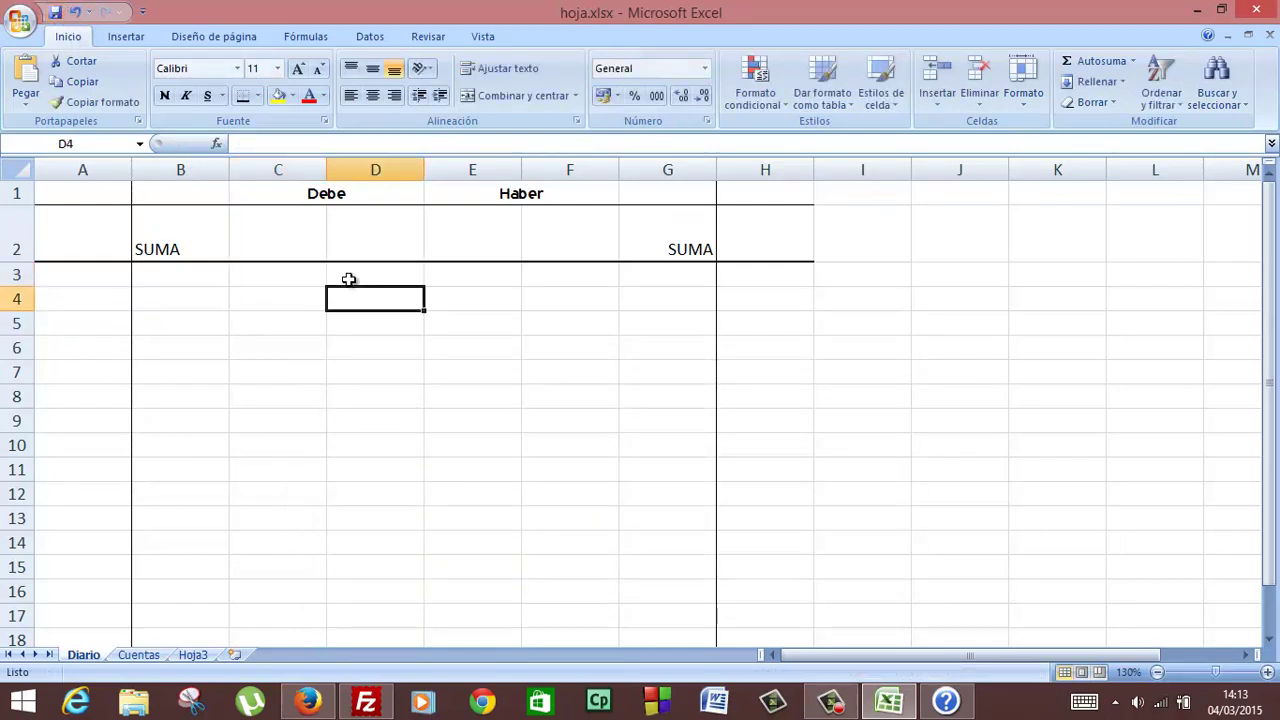
# Test the conditional border by entering P in cell D3, and clear the cell again.
pyautogui.click(360, 268)
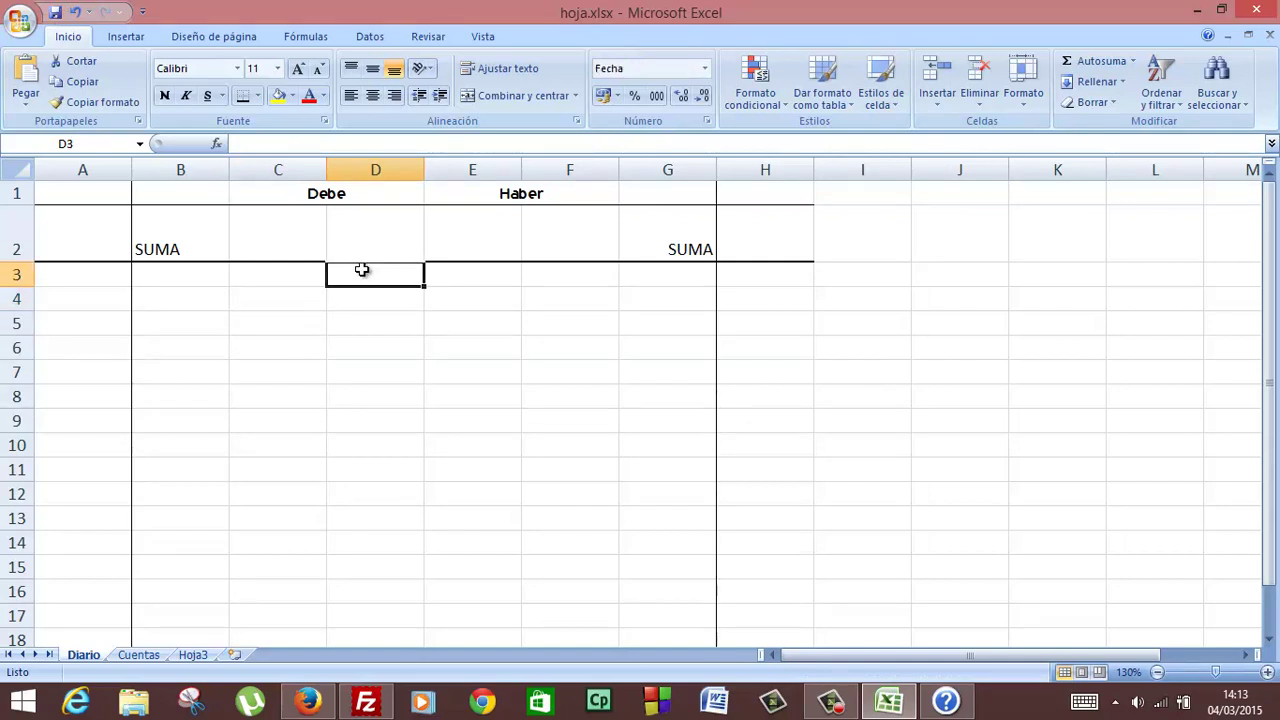
pyautogui.write('P')
pyautogui.press('Return')
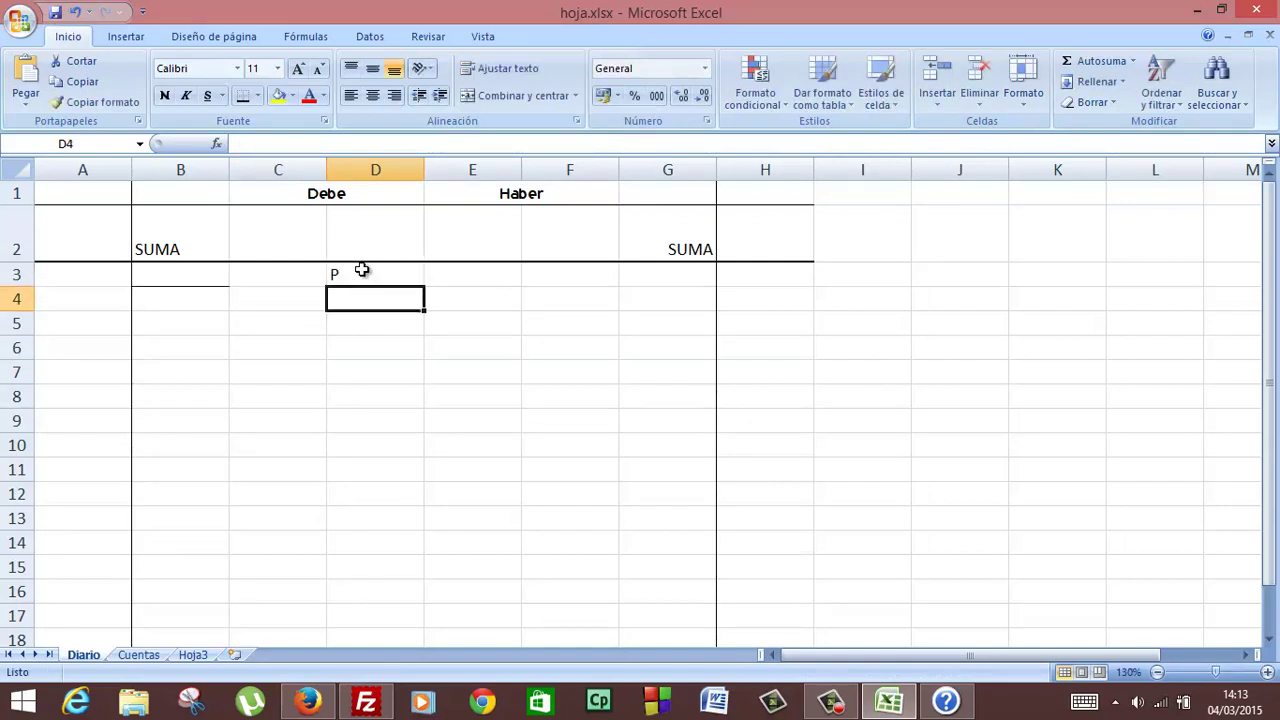
pyautogui.click(361, 270)
pyautogui.press('Delete')
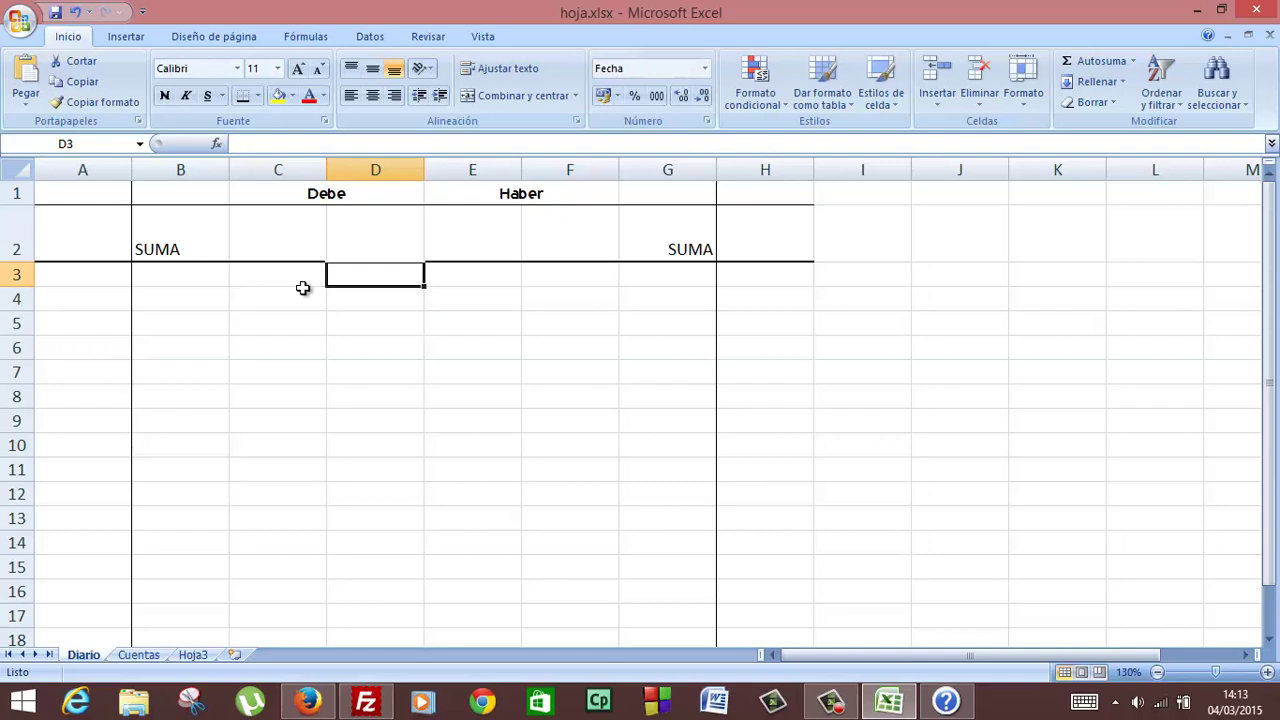
# Select B3:C3 and open the manager for its conditional formatting rules.
pyautogui.click(211, 280)
pyautogui.click(246, 281)
pyautogui.moveTo(206, 279); pyautogui.dragTo(253, 276)
pyautogui.click(765, 99)
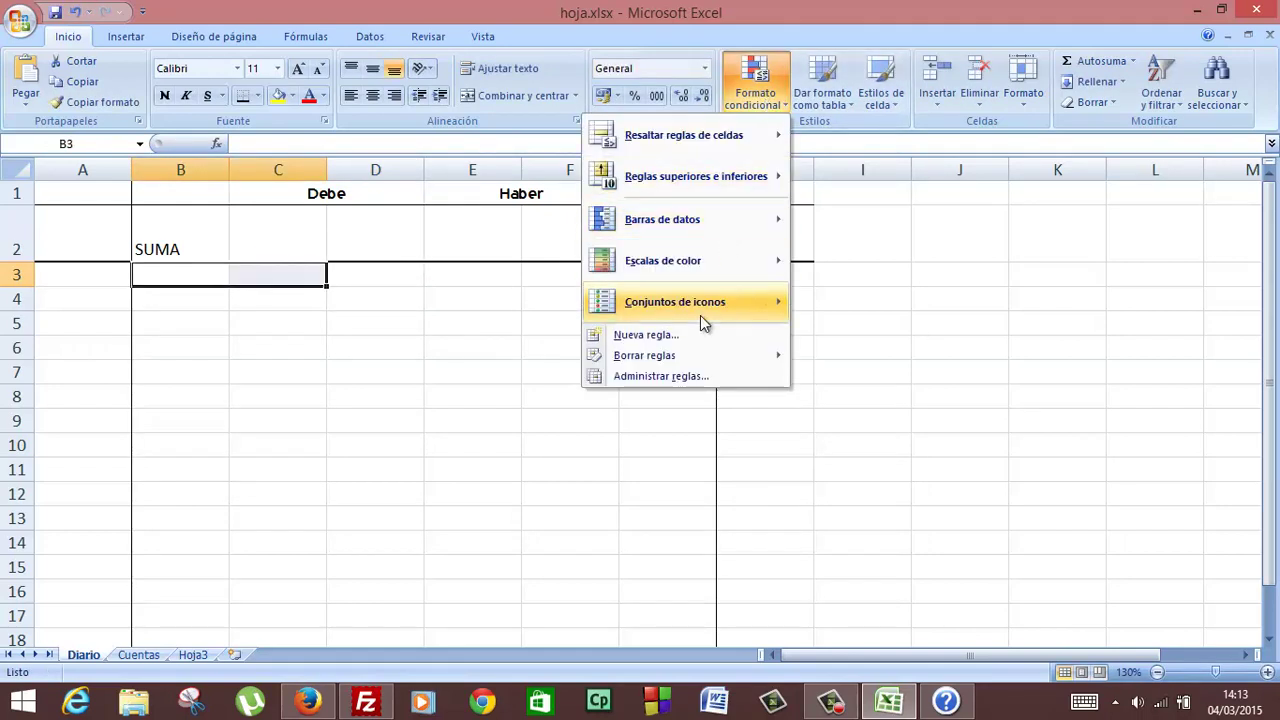
pyautogui.click(673, 378)
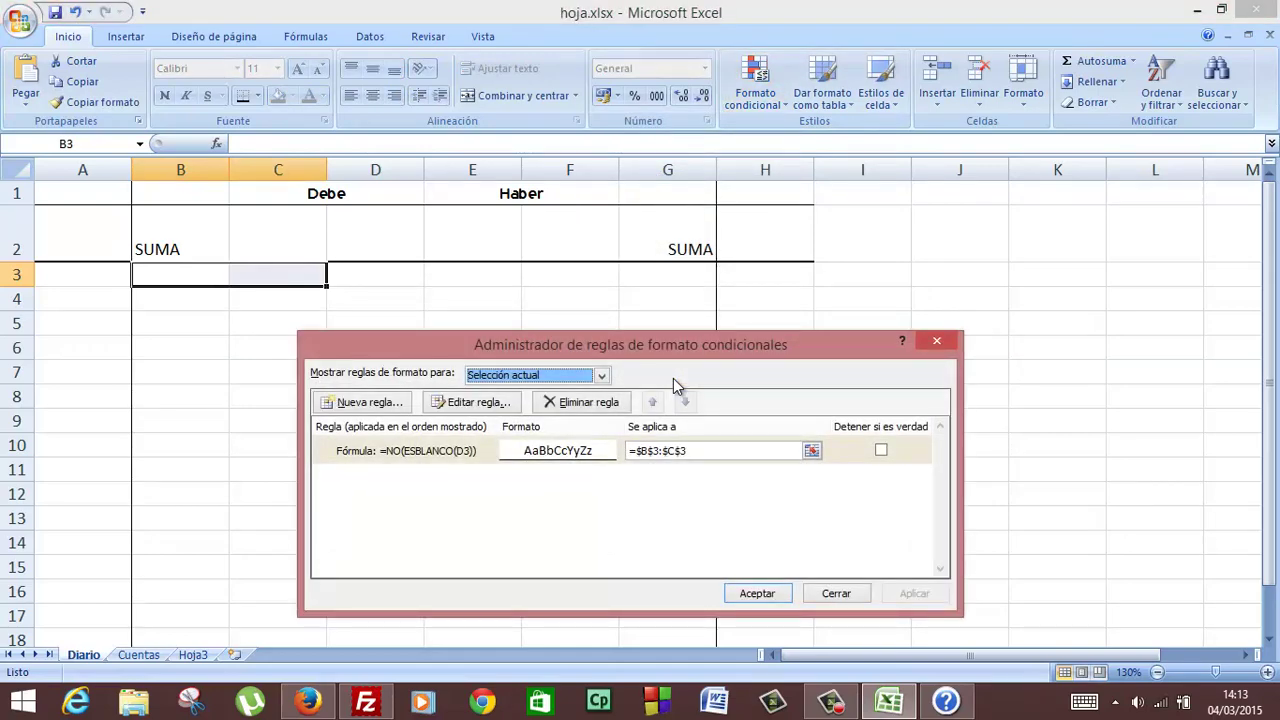
pyautogui.click(643, 450)
pyautogui.press('Delete')
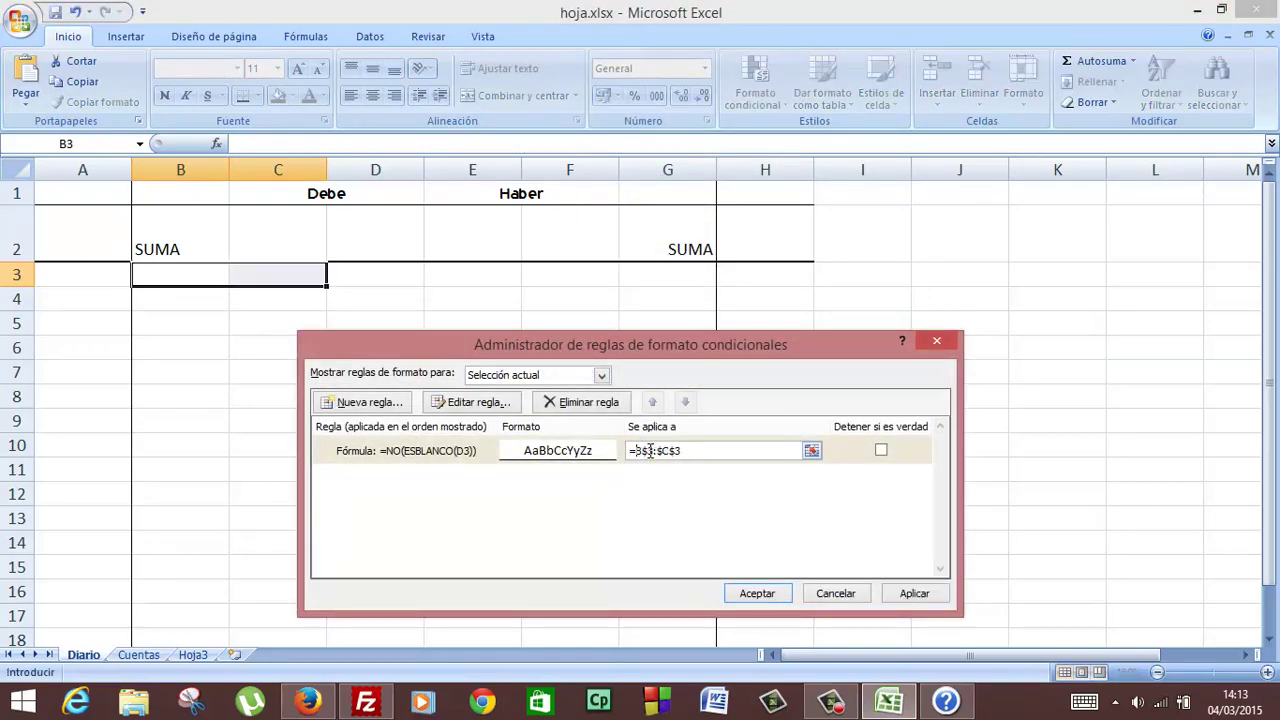
pyautogui.press('Right')
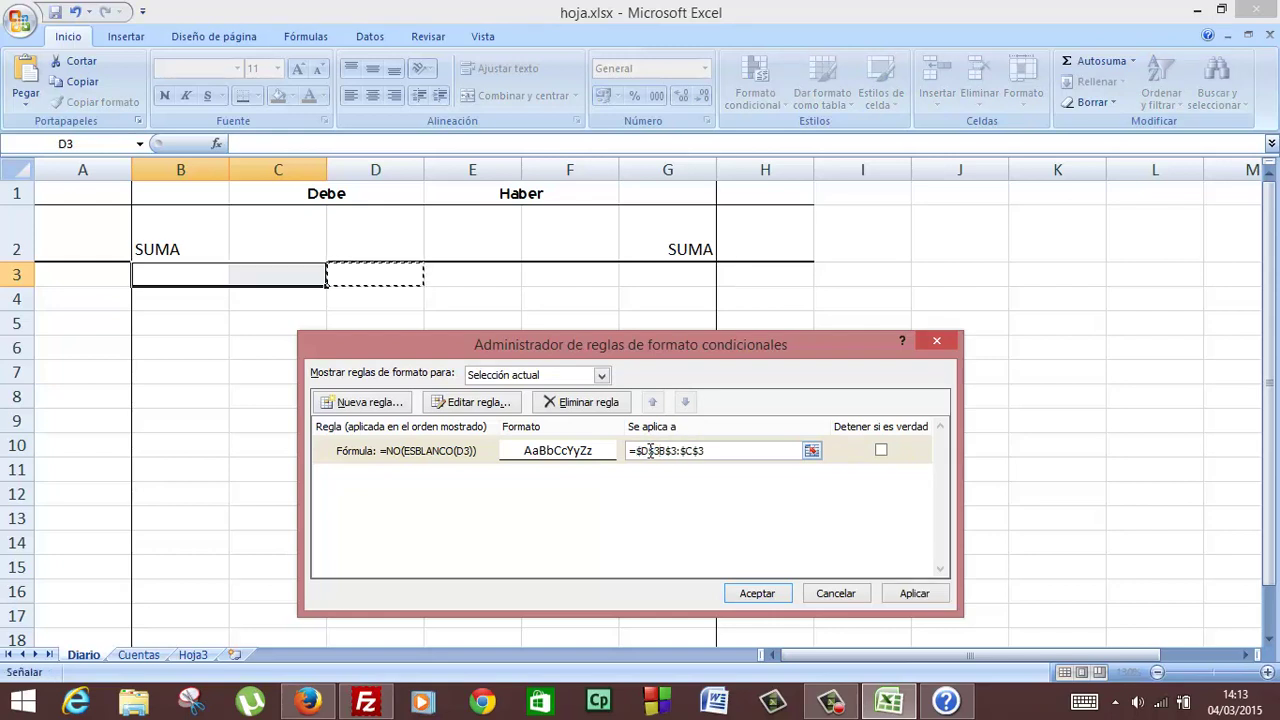
pyautogui.hotkey('ctrl', 'z')
pyautogui.press('Delete')
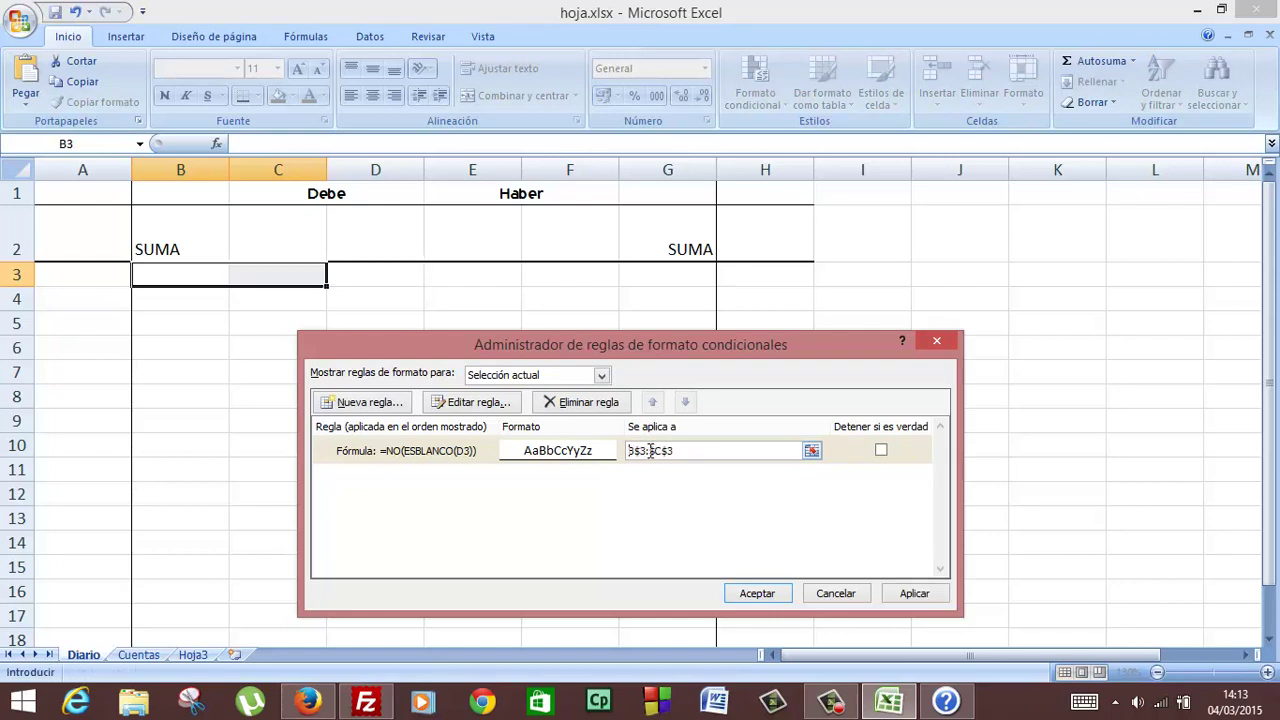
pyautogui.press('End')
pyautogui.press('Down')
pyautogui.press('Down')
pyautogui.press('Down')
pyautogui.press('Down')
pyautogui.press('Down')
pyautogui.press('Down')
pyautogui.press('Down')
pyautogui.press('Down')
pyautogui.press('Down')
pyautogui.press('Down')
pyautogui.press('Down')
pyautogui.press('Down')
pyautogui.press('Down')
pyautogui.press('Down')
pyautogui.press('Down')
pyautogui.press('Down')
pyautogui.press('Down')
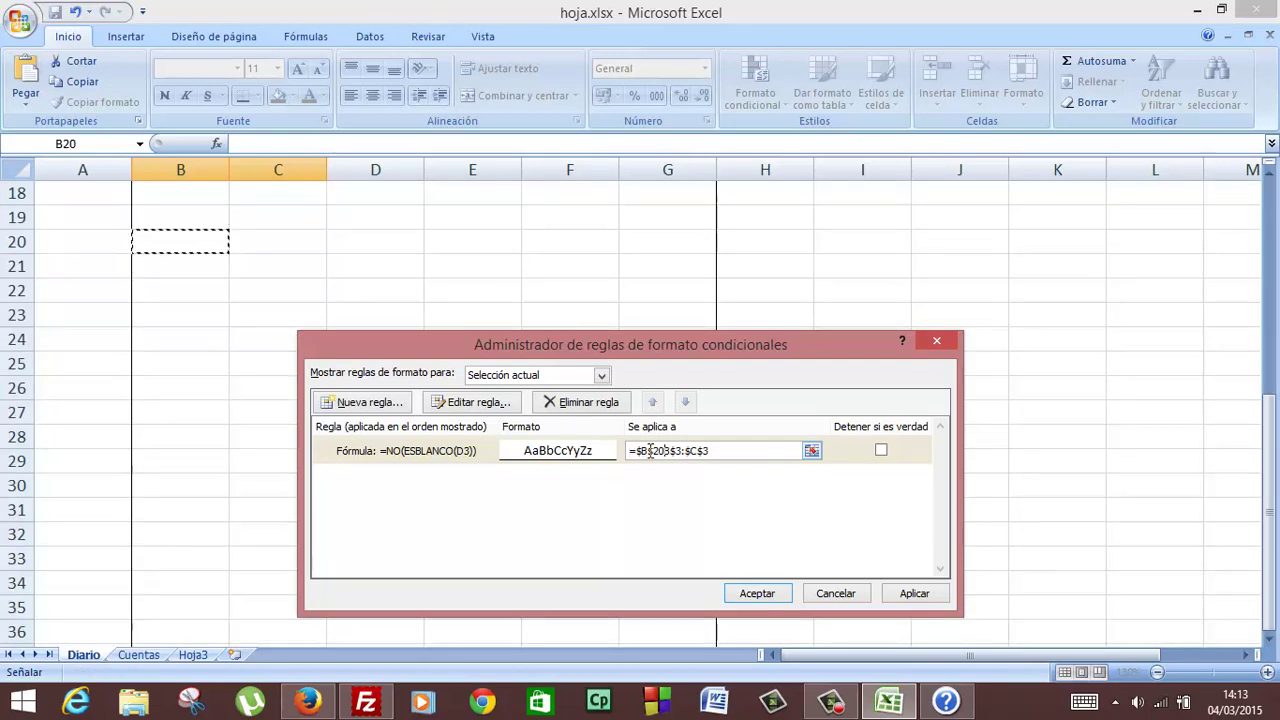
pyautogui.press('Escape')
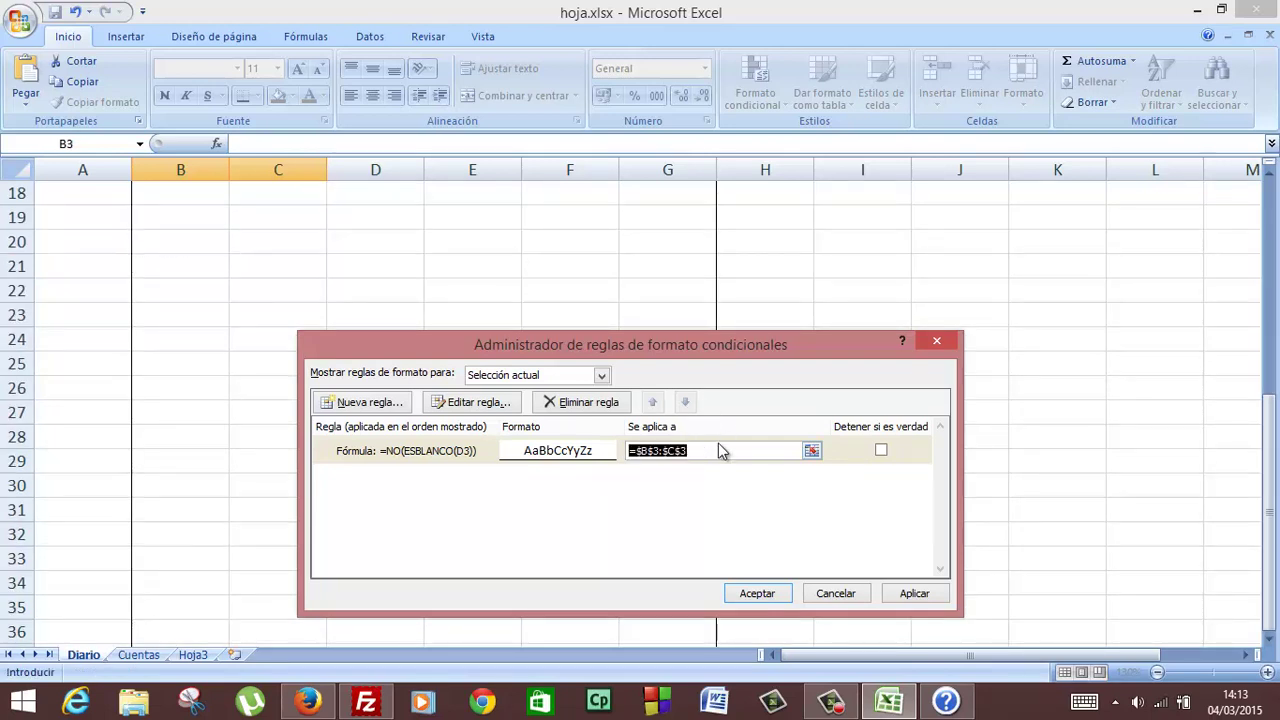
# Set the rule's applied range to =B3:C3 and confirm the change.
pyautogui.write('=B')
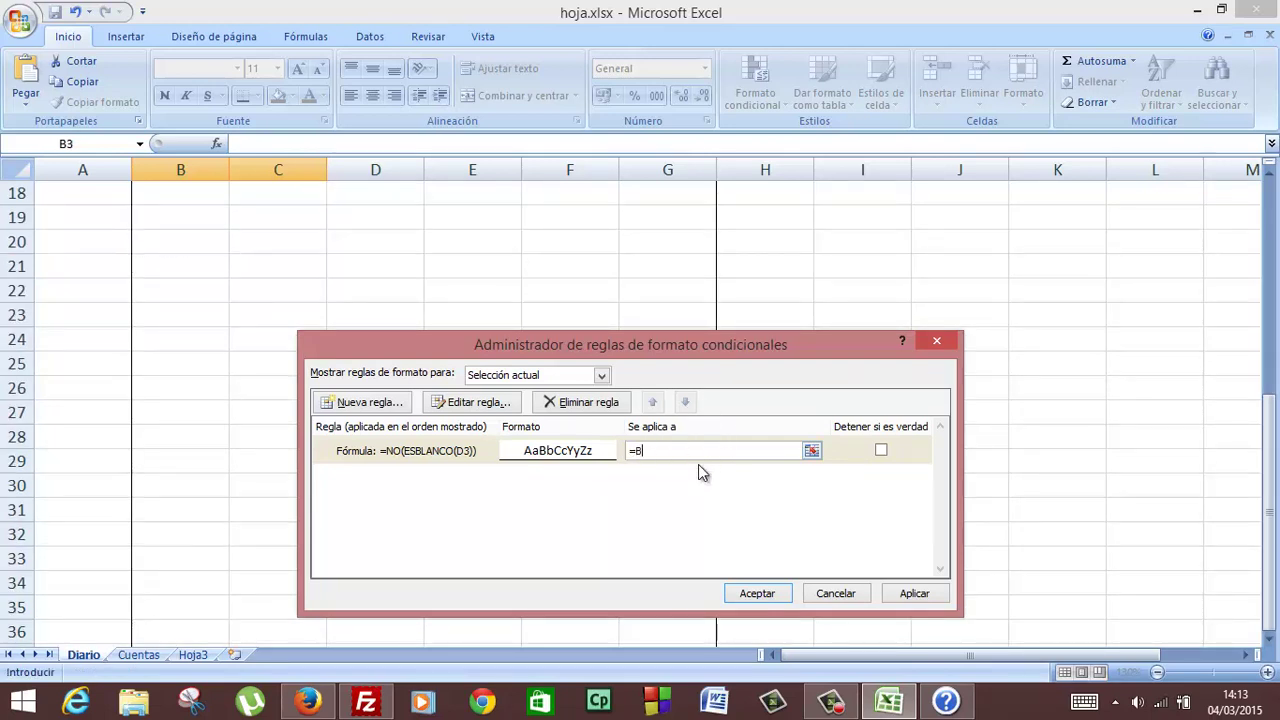
pyautogui.write('3:C3')
pyautogui.press('Return')
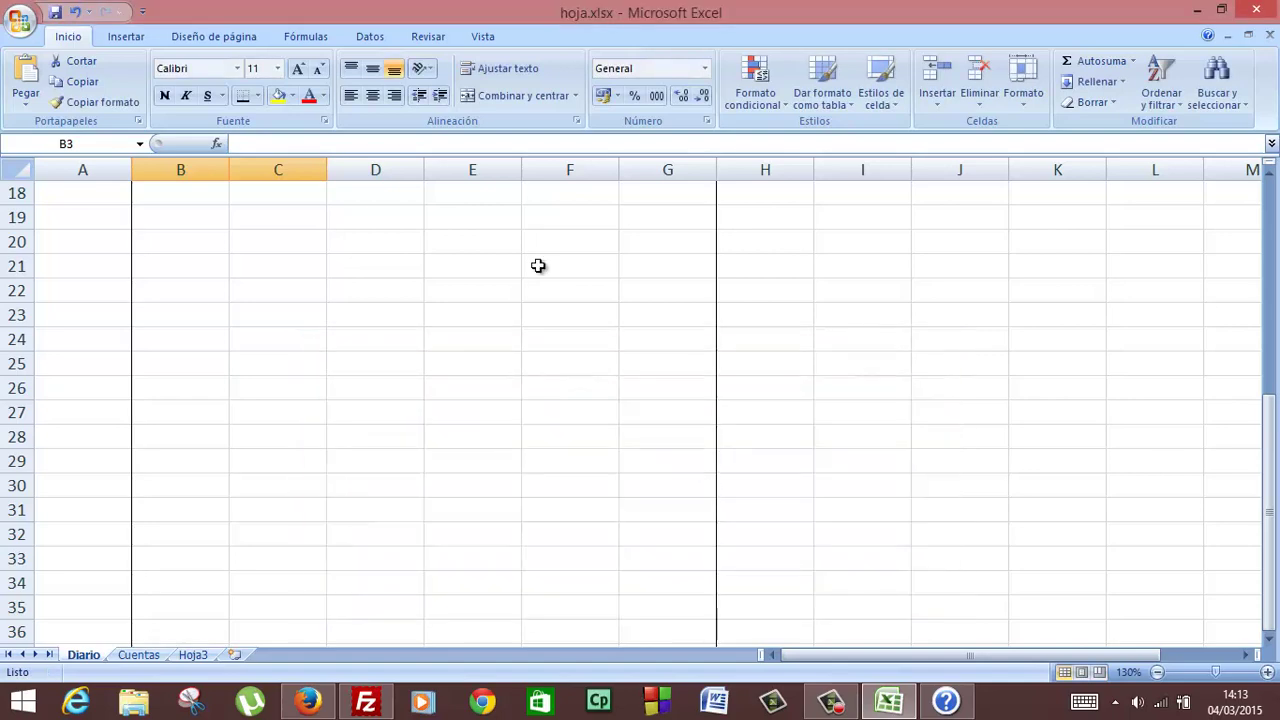
# Enter P in cell D3 and check the conditional border under B3 and C3.
pyautogui.click(1270, 207)
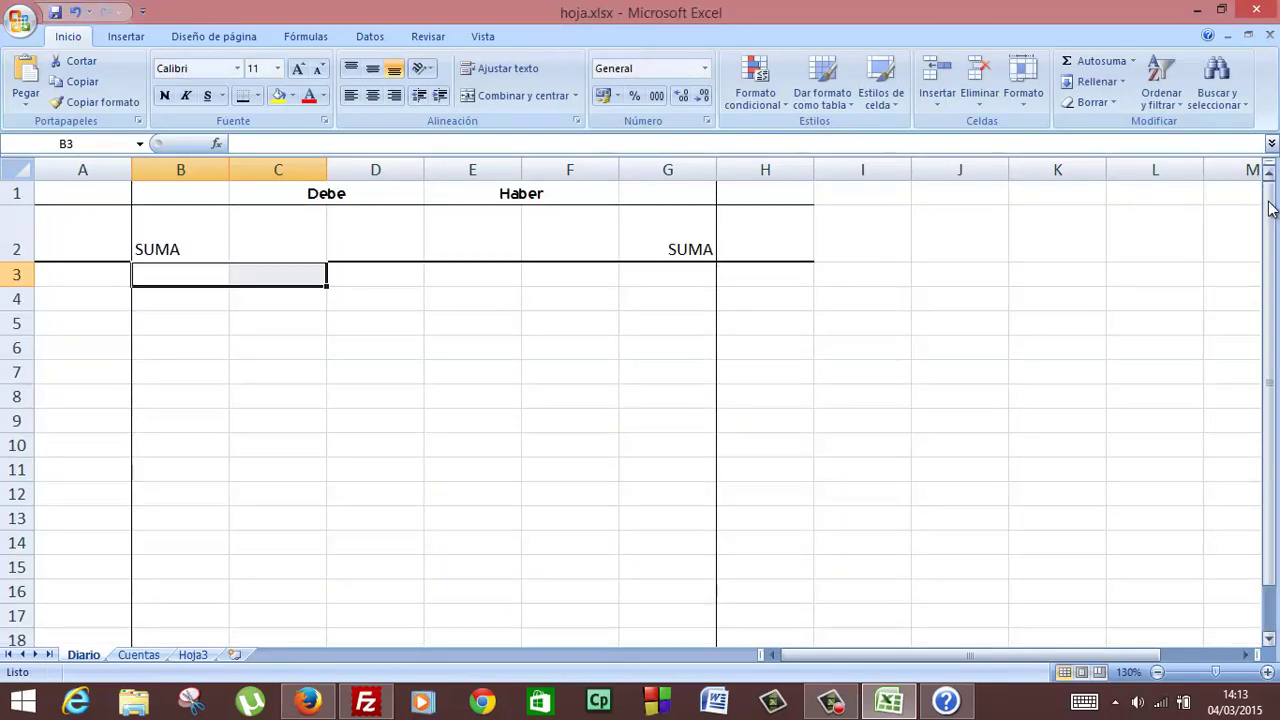
pyautogui.click(355, 278)
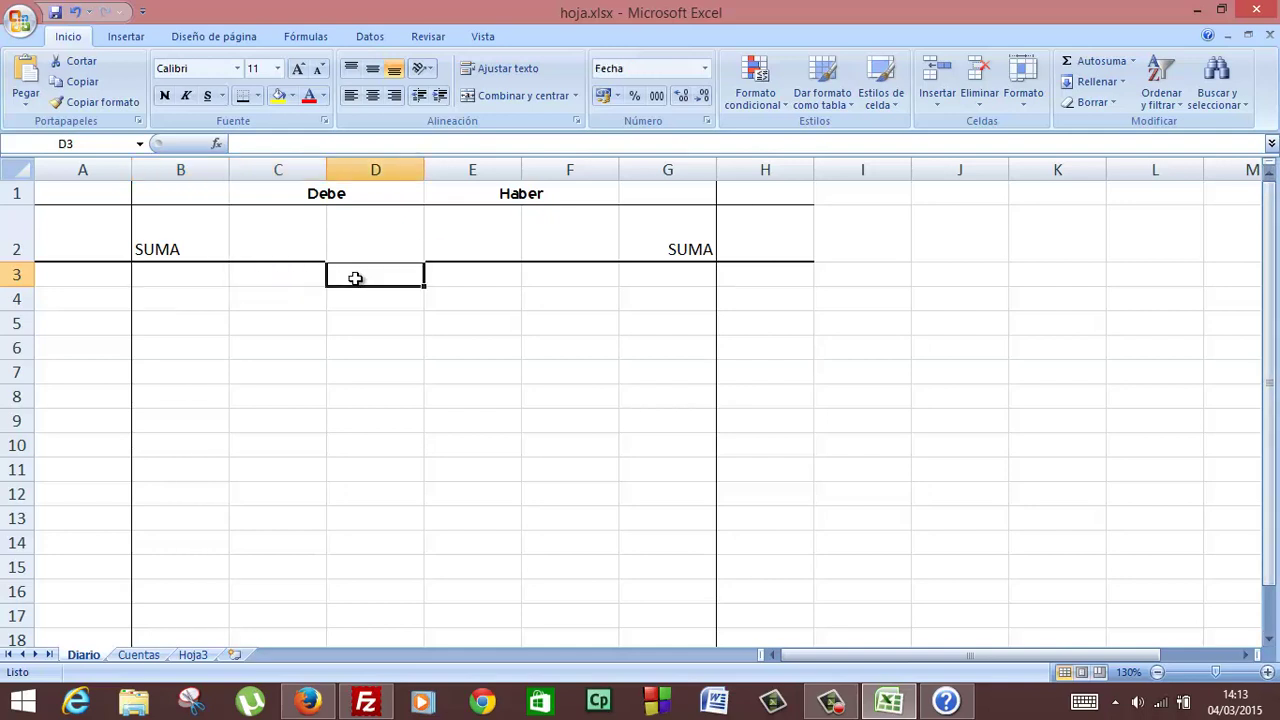
pyautogui.write('P')
pyautogui.press('Return')
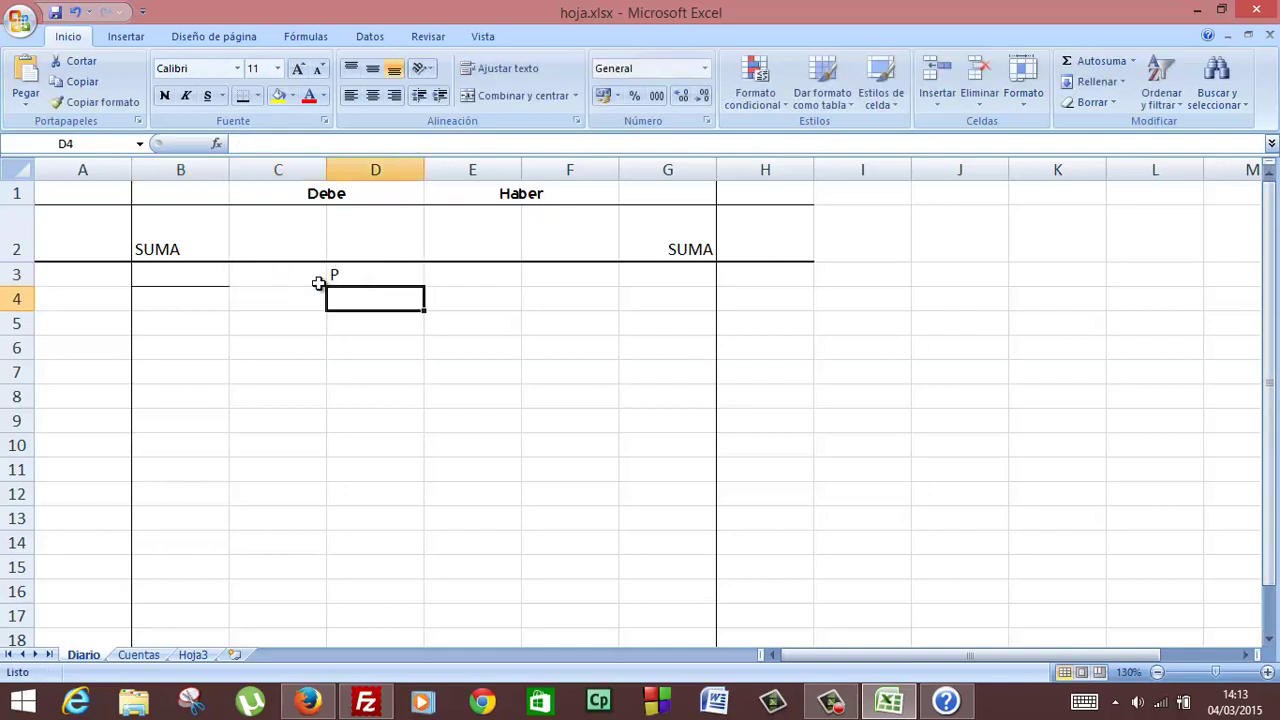
pyautogui.click(318, 284)
pyautogui.click(830, 700)
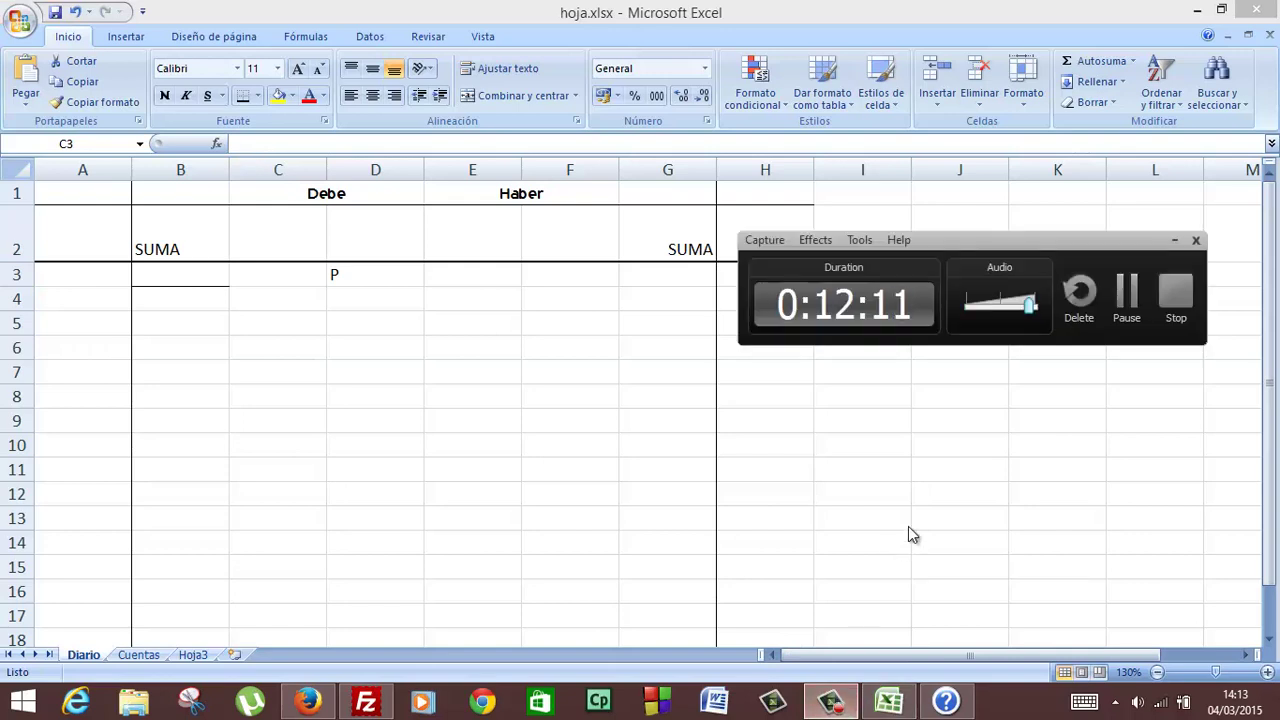
pyautogui.click(1126, 295)
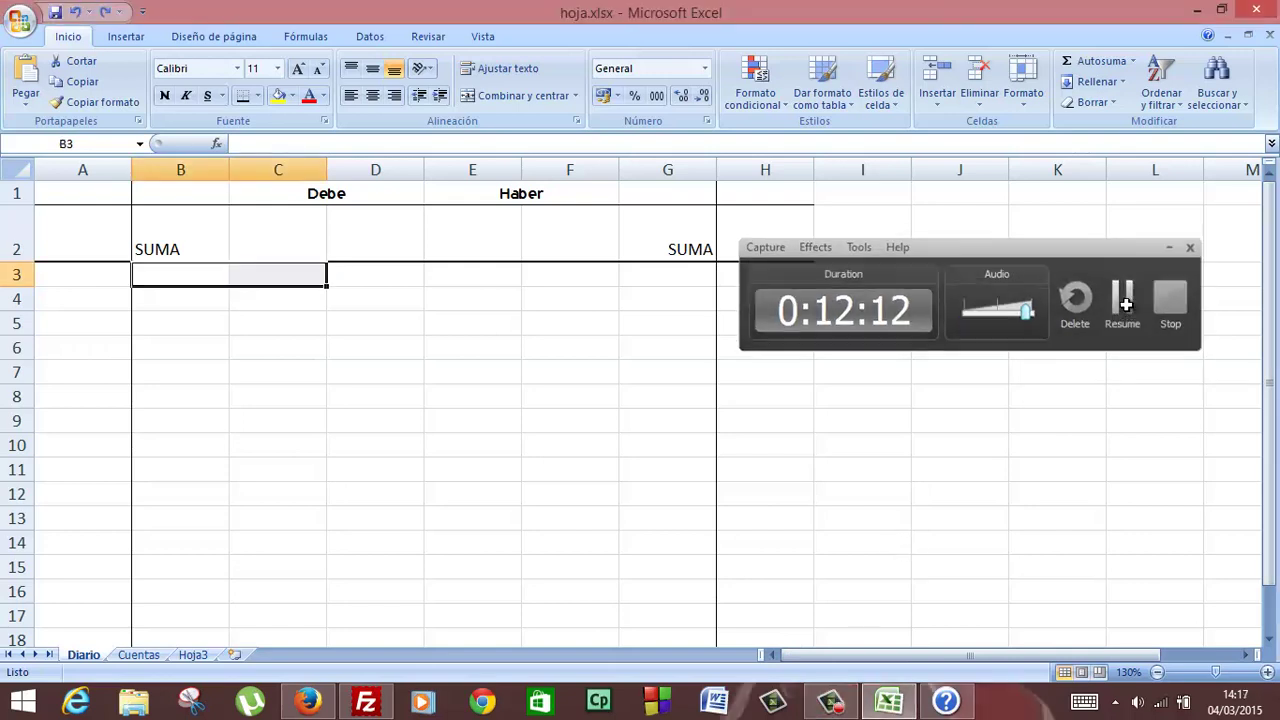
pyautogui.click(1120, 298)
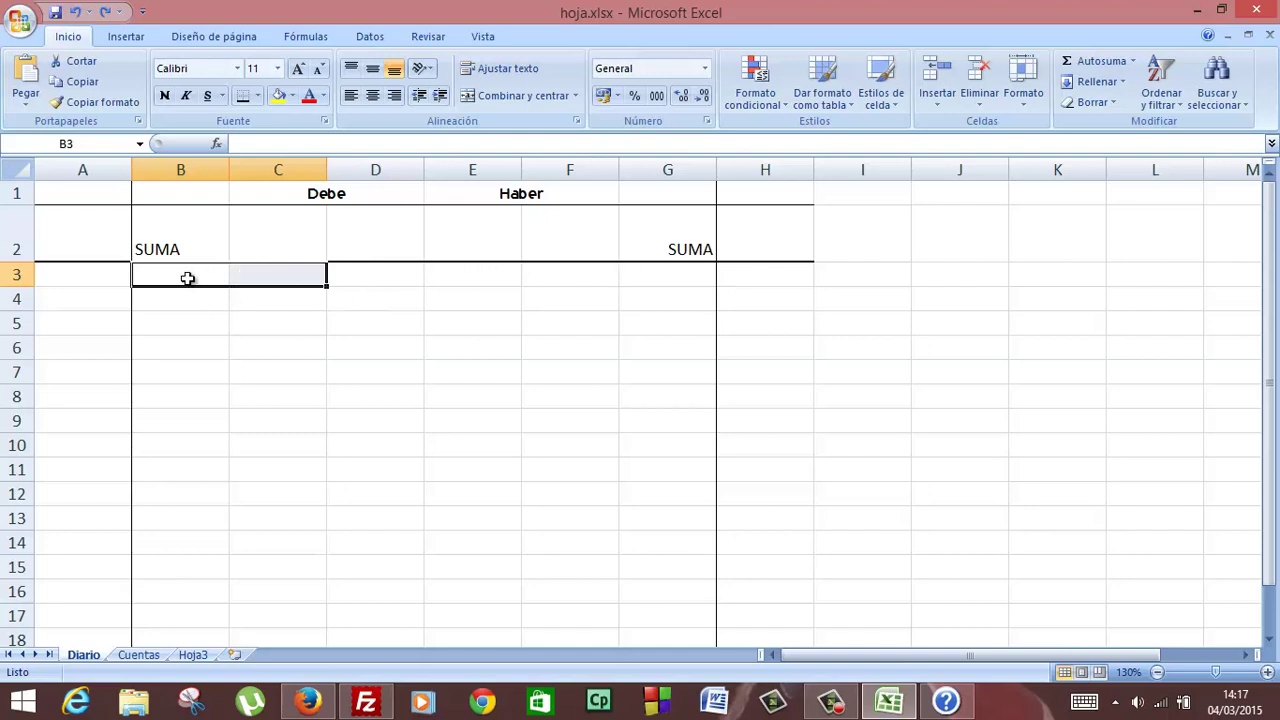
# Start a formula-based conditional formatting rule for B3:C3 using =NO(ESBLANCO($D$3)).
pyautogui.click(756, 98)
pyautogui.click(671, 379)
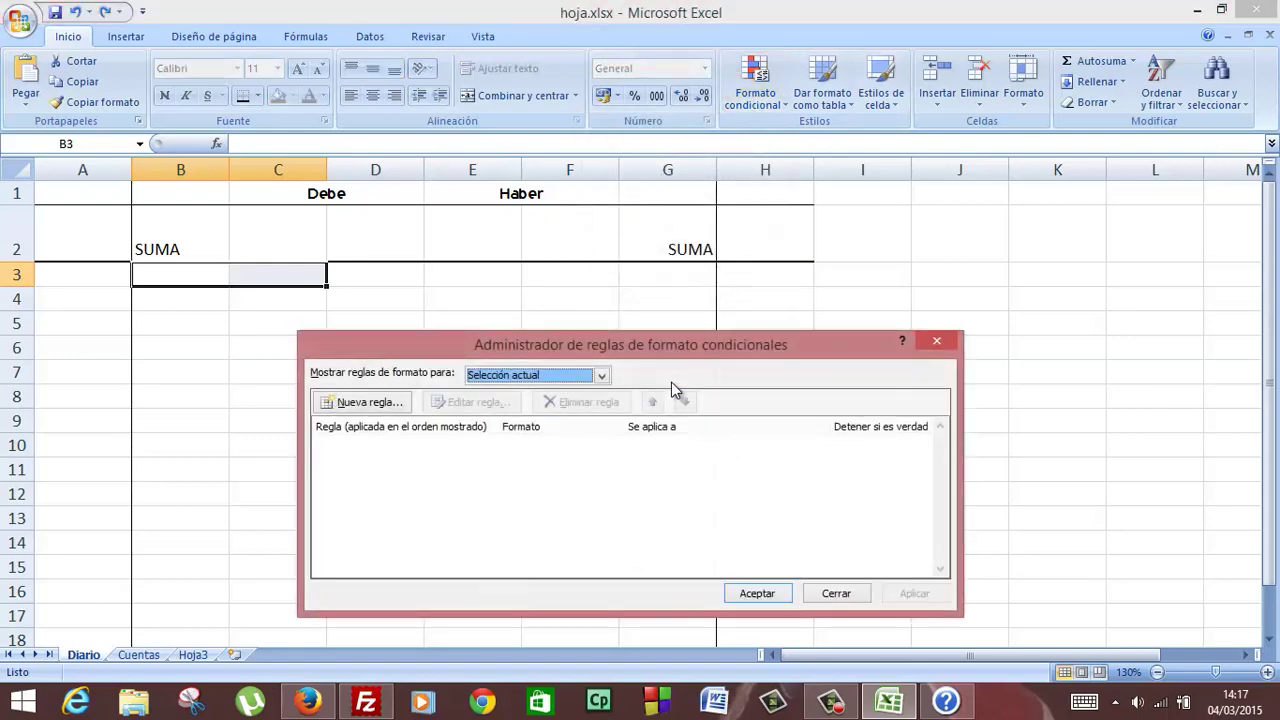
pyautogui.click(362, 402)
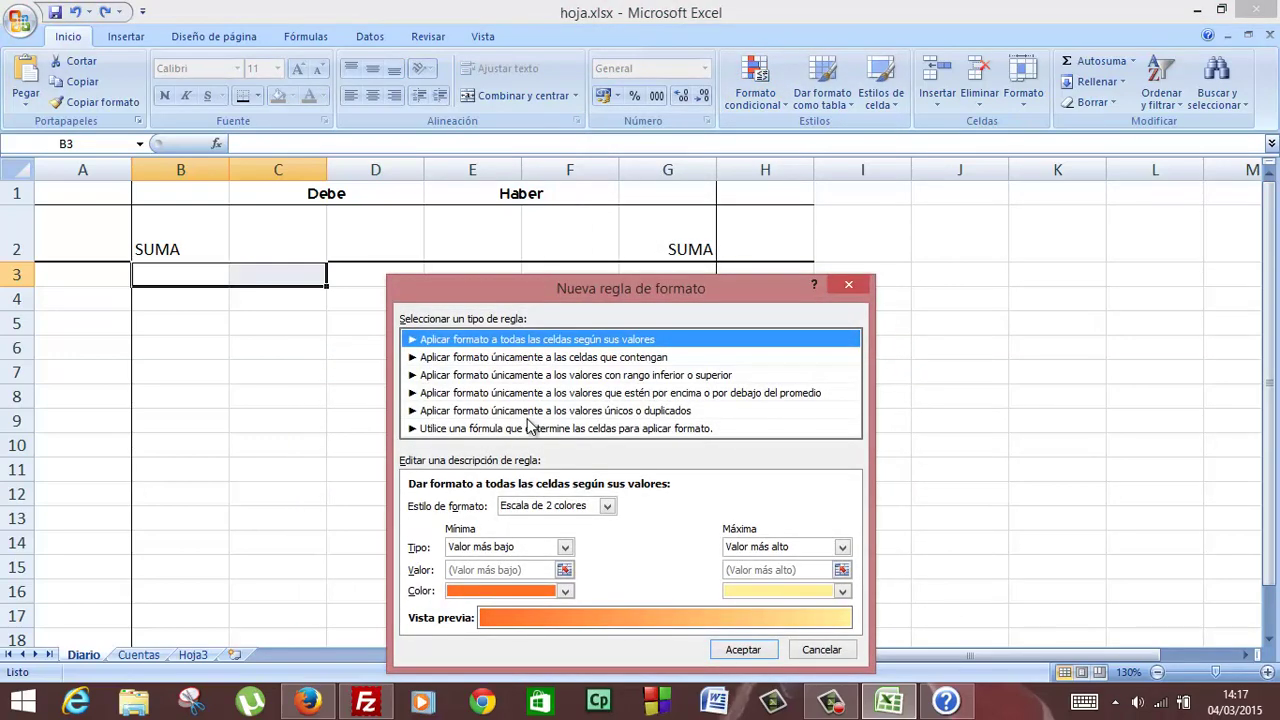
pyautogui.click(524, 429)
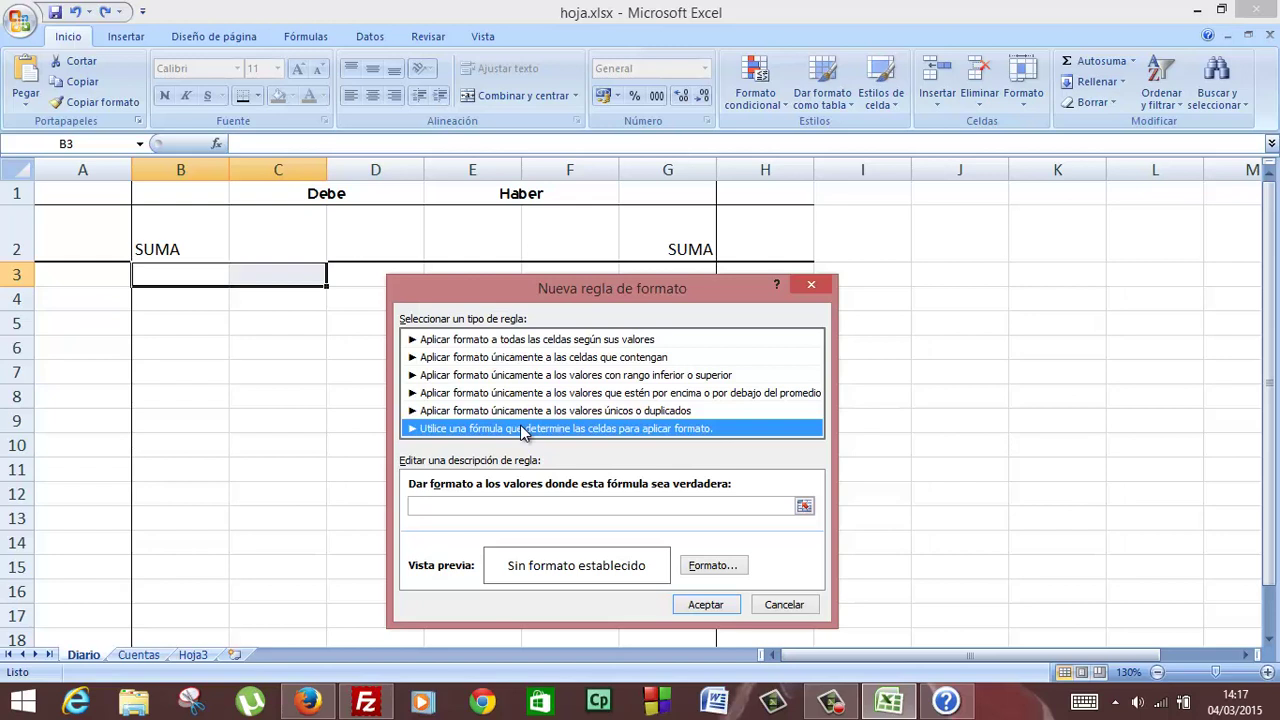
pyautogui.click(646, 506)
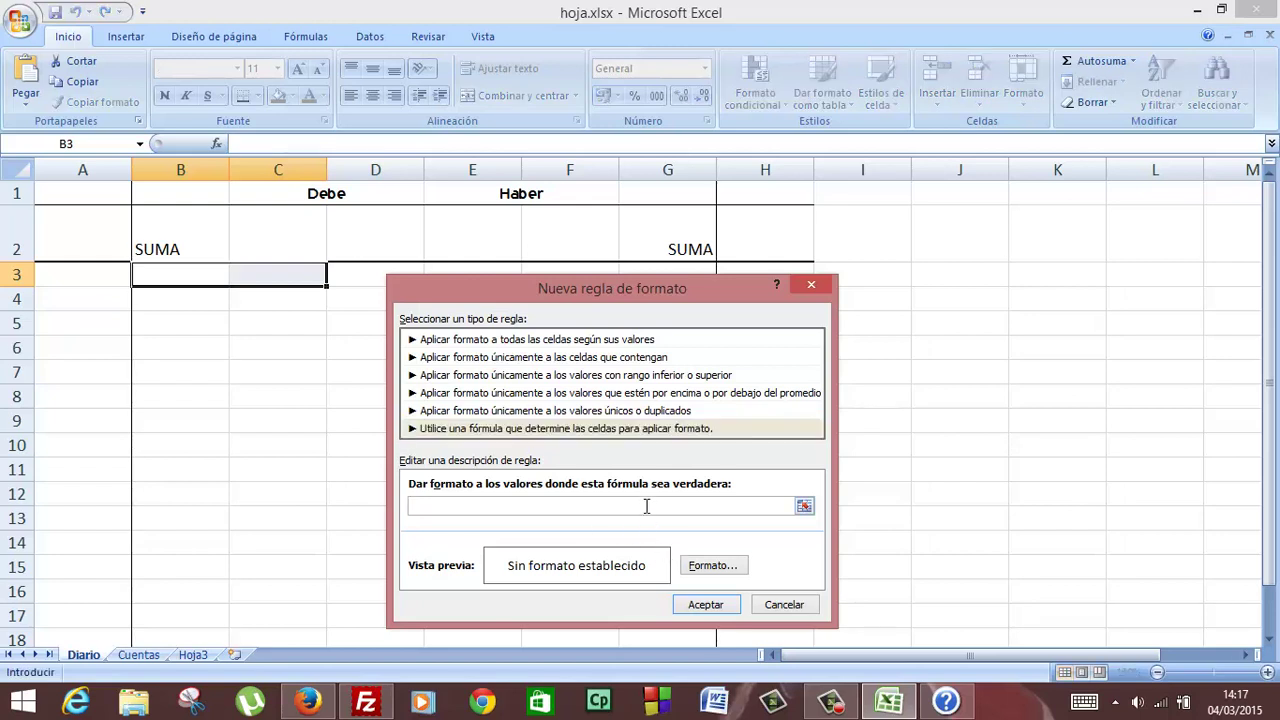
pyautogui.write('=')
pyautogui.write('NO')
pyautogui.write('(ES')
pyautogui.write('BLANCO')
pyautogui.write('(')
pyautogui.write('$D')
pyautogui.write('$2')
pyautogui.write('))')
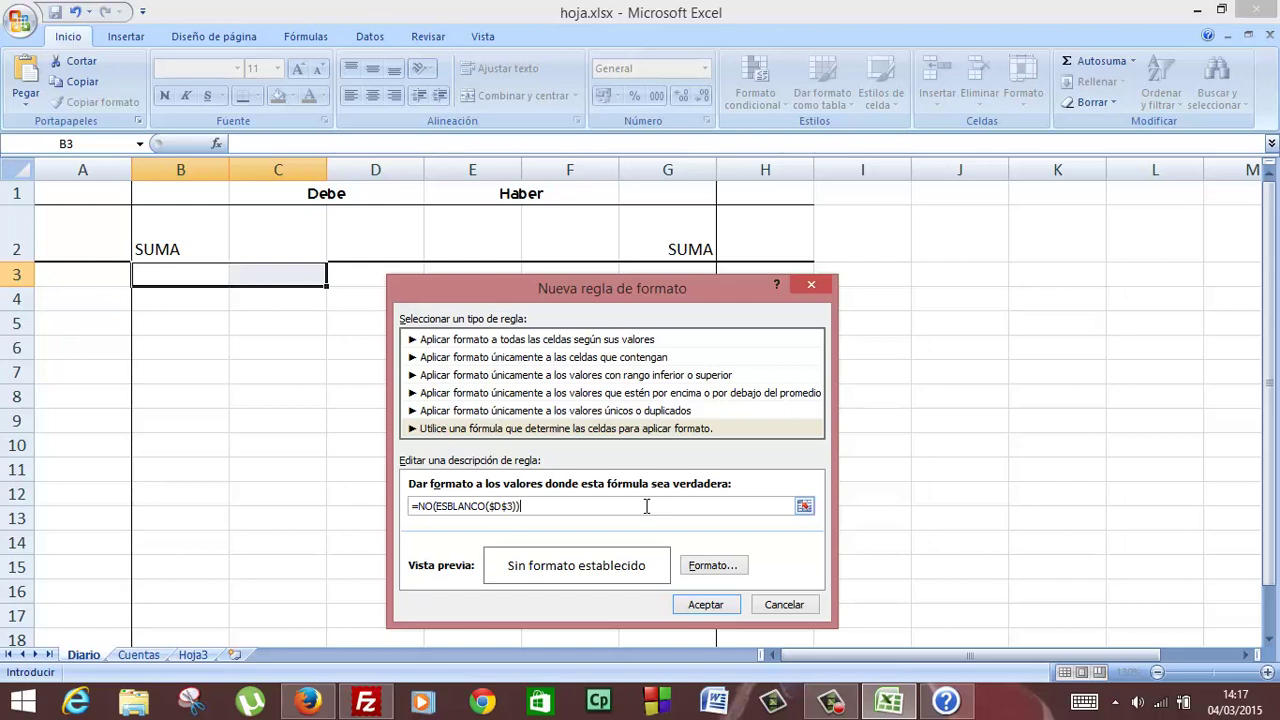
# Give the B3:C3 rule a bottom border as its format and apply it.
pyautogui.click(711, 567)
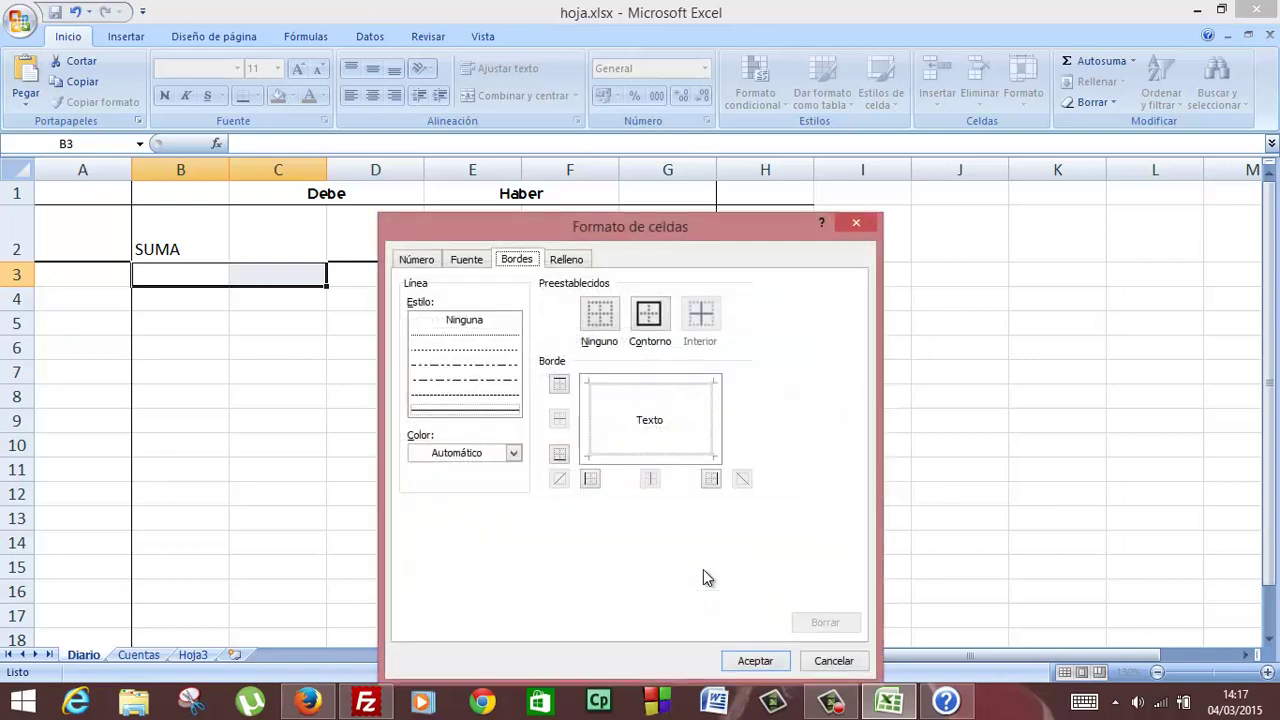
pyautogui.click(560, 455)
pyautogui.click(766, 660)
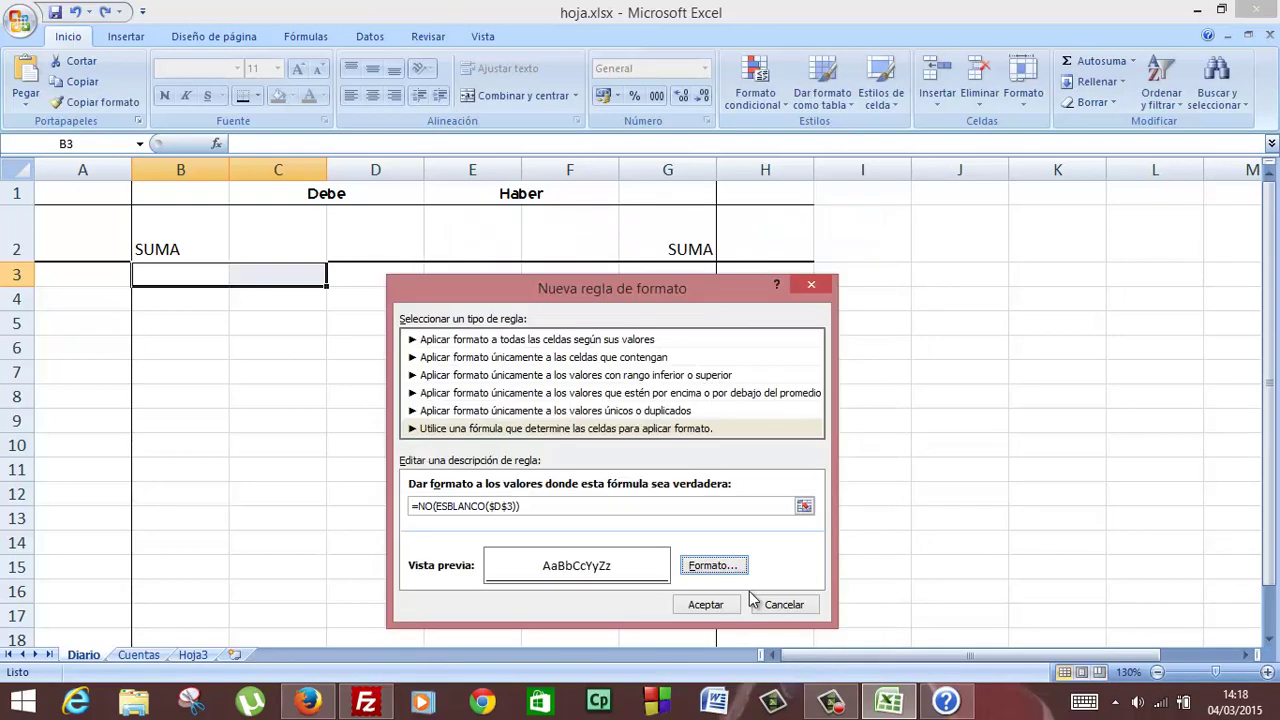
pyautogui.click(735, 608)
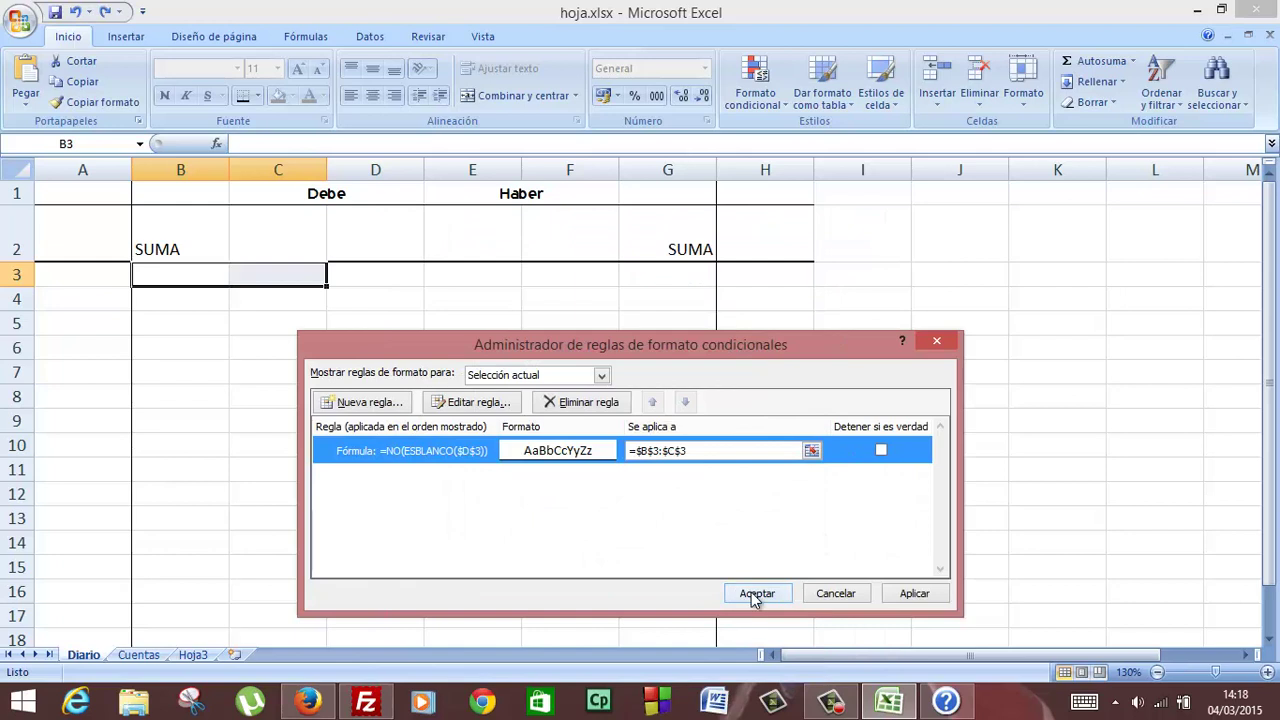
pyautogui.click(756, 594)
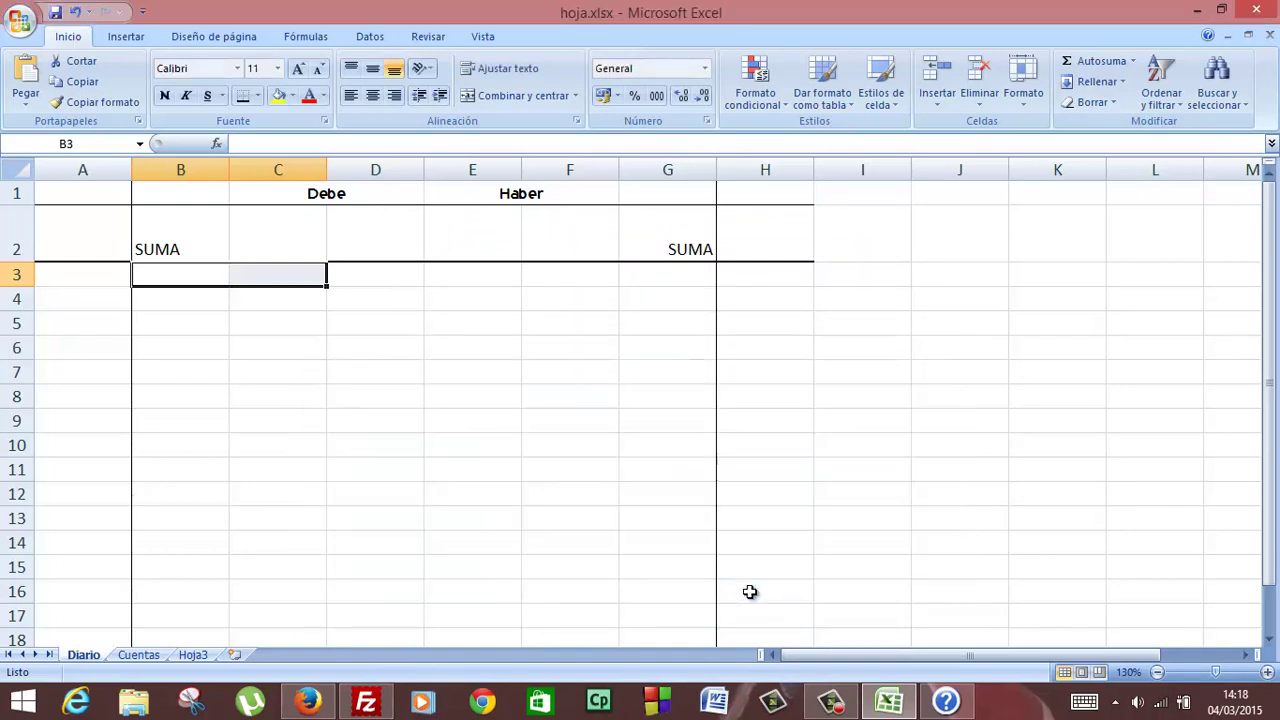
# Enter 6 in cell D3 to test the conditional border under B3:C3.
pyautogui.click(404, 377)
pyautogui.click(341, 276)
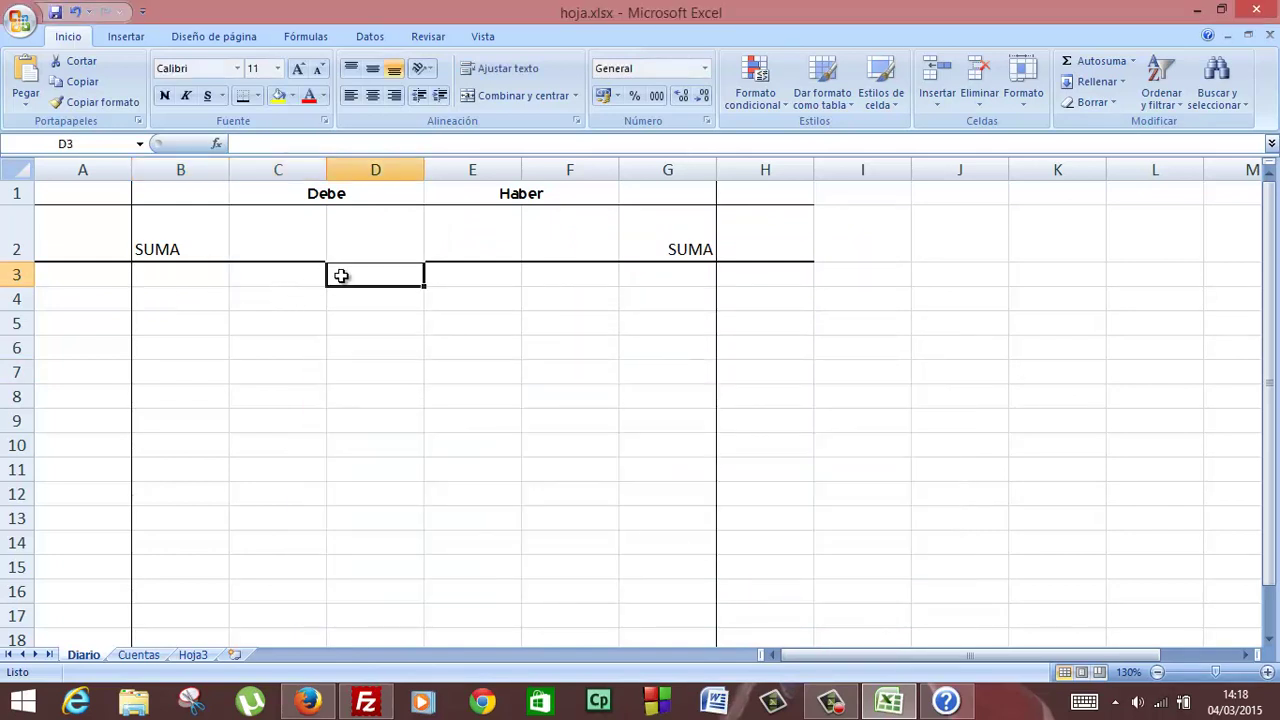
pyautogui.write('6')
pyautogui.press('Return')
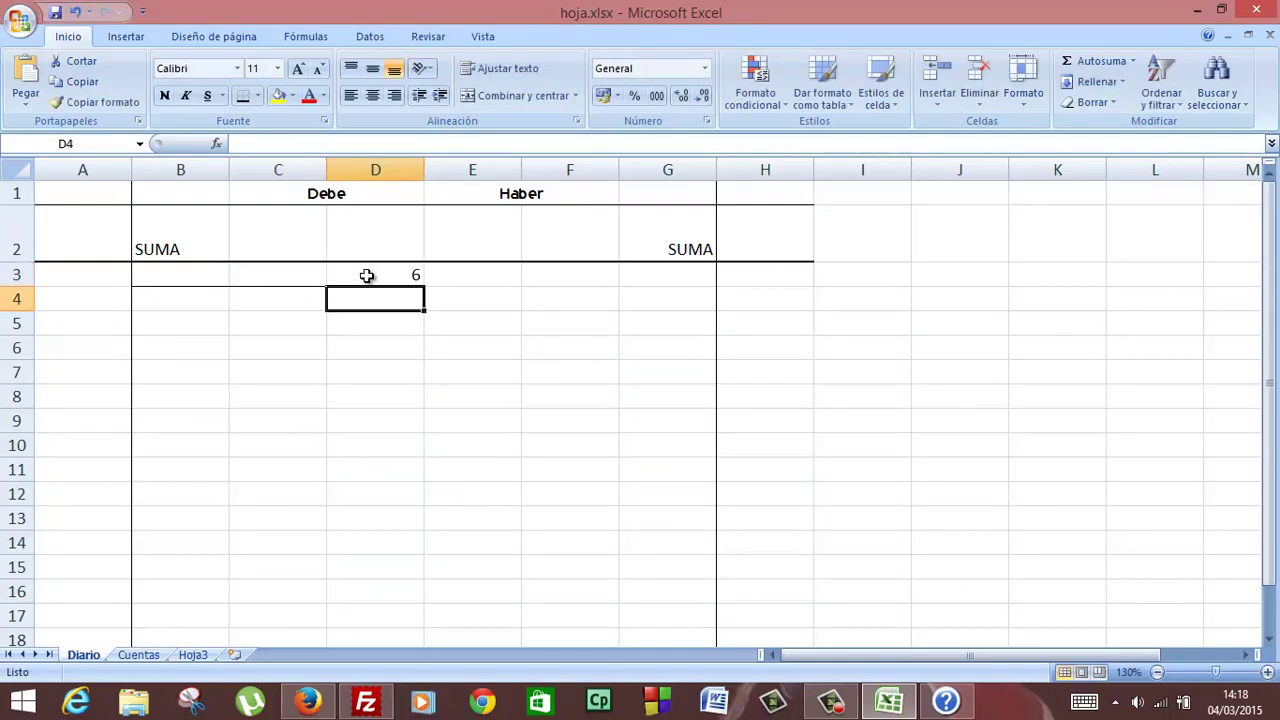
# Start a formula-based conditional formatting rule for E3:G3 using =NO(ESBLANCO($D$3)).
pyautogui.moveTo(432, 275); pyautogui.dragTo(630, 270)
pyautogui.click(760, 100)
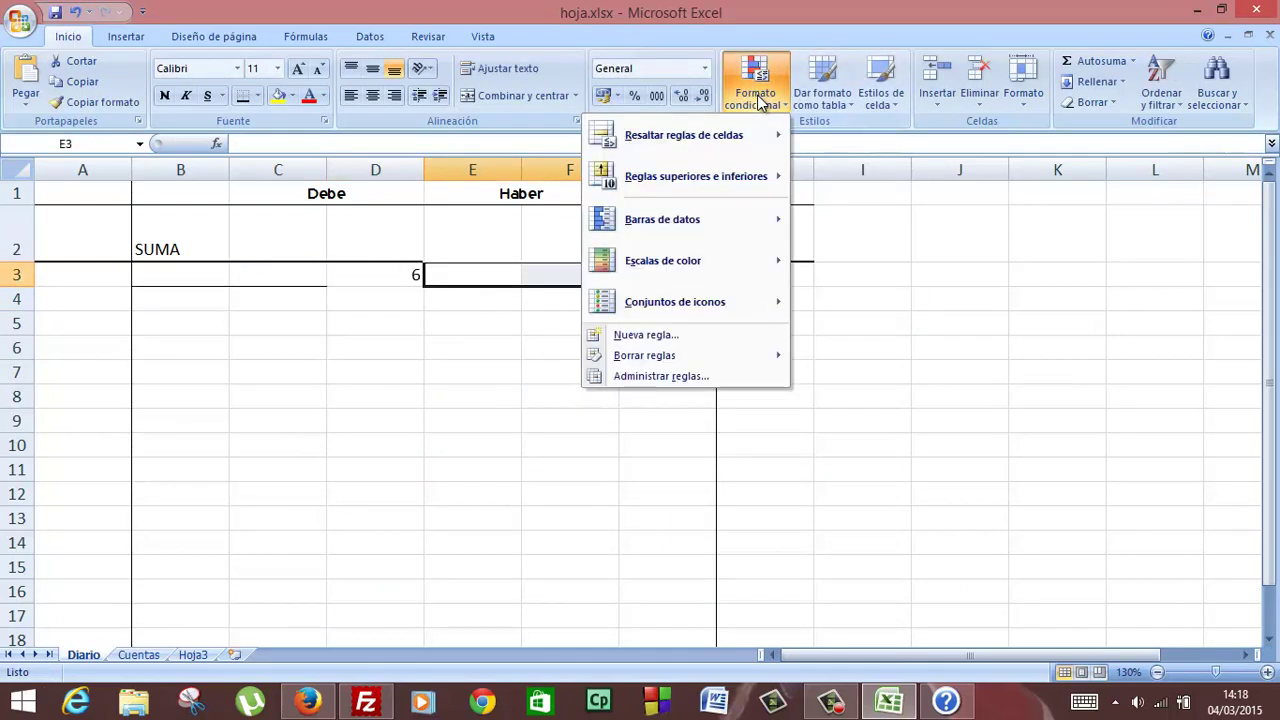
pyautogui.click(705, 373)
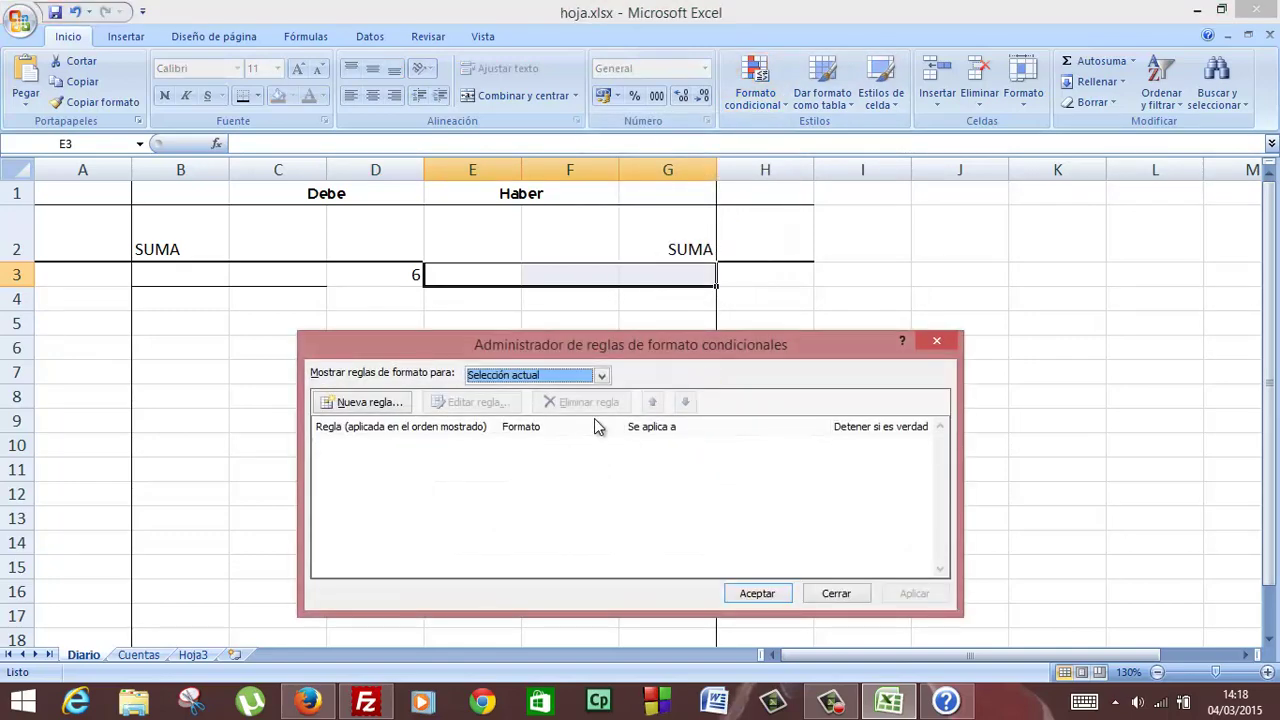
pyautogui.click(395, 404)
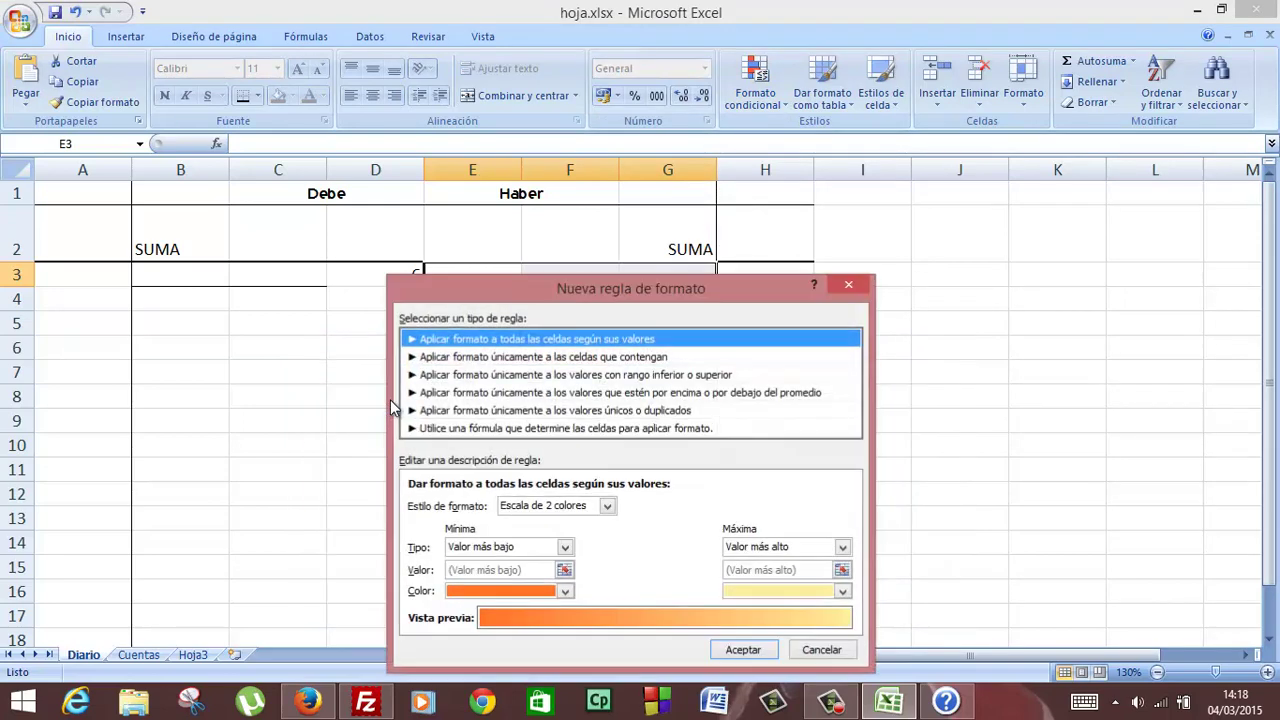
pyautogui.click(590, 430)
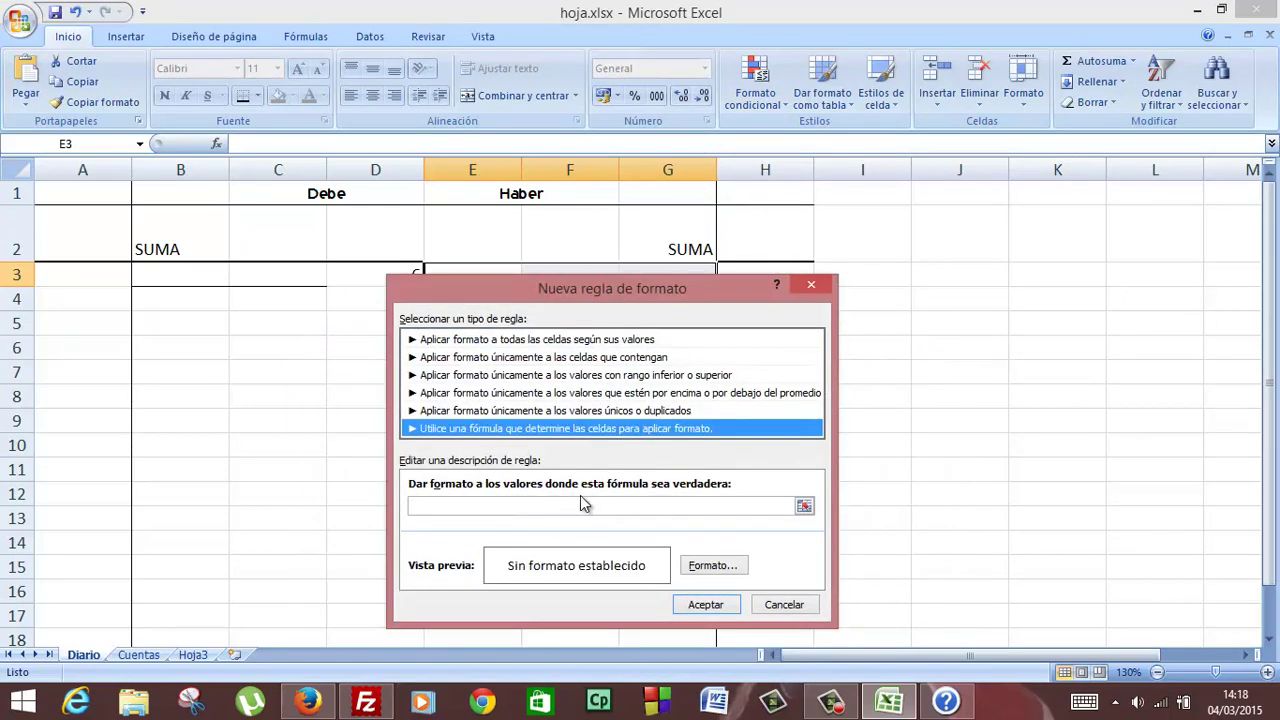
pyautogui.click(580, 506)
pyautogui.write('=')
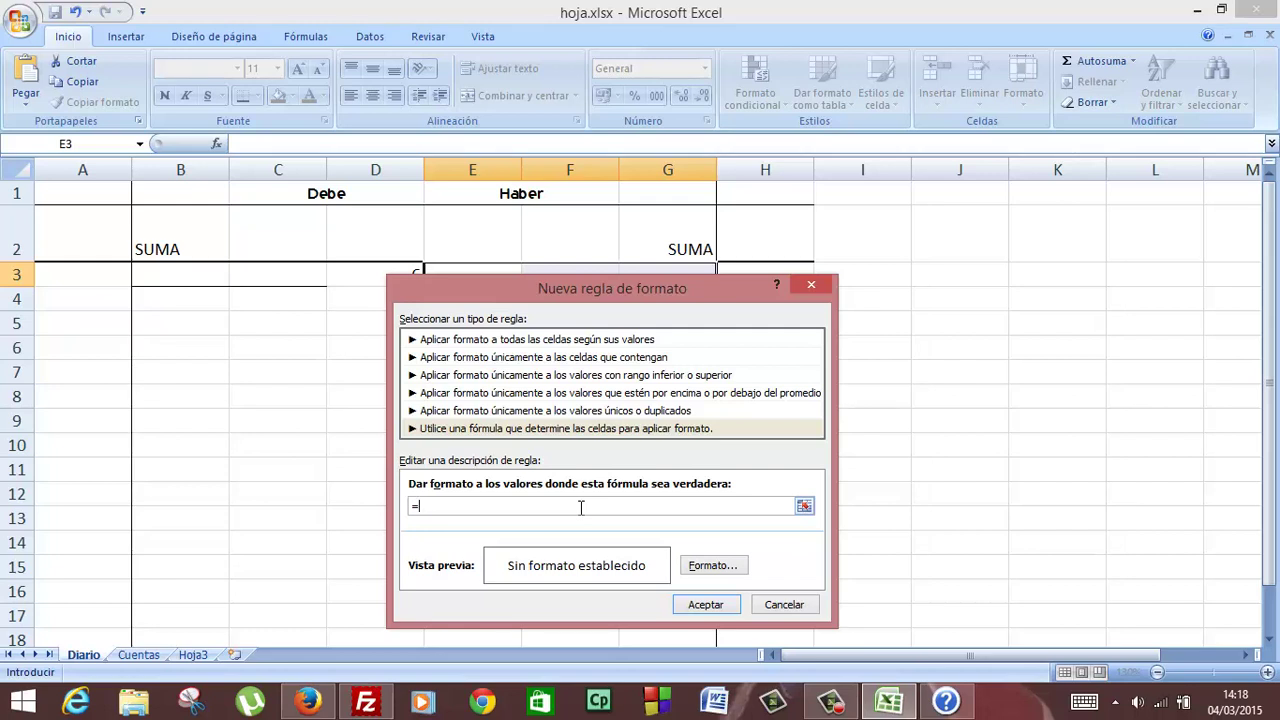
pyautogui.write('NO(ESBLANCO($D$3))')
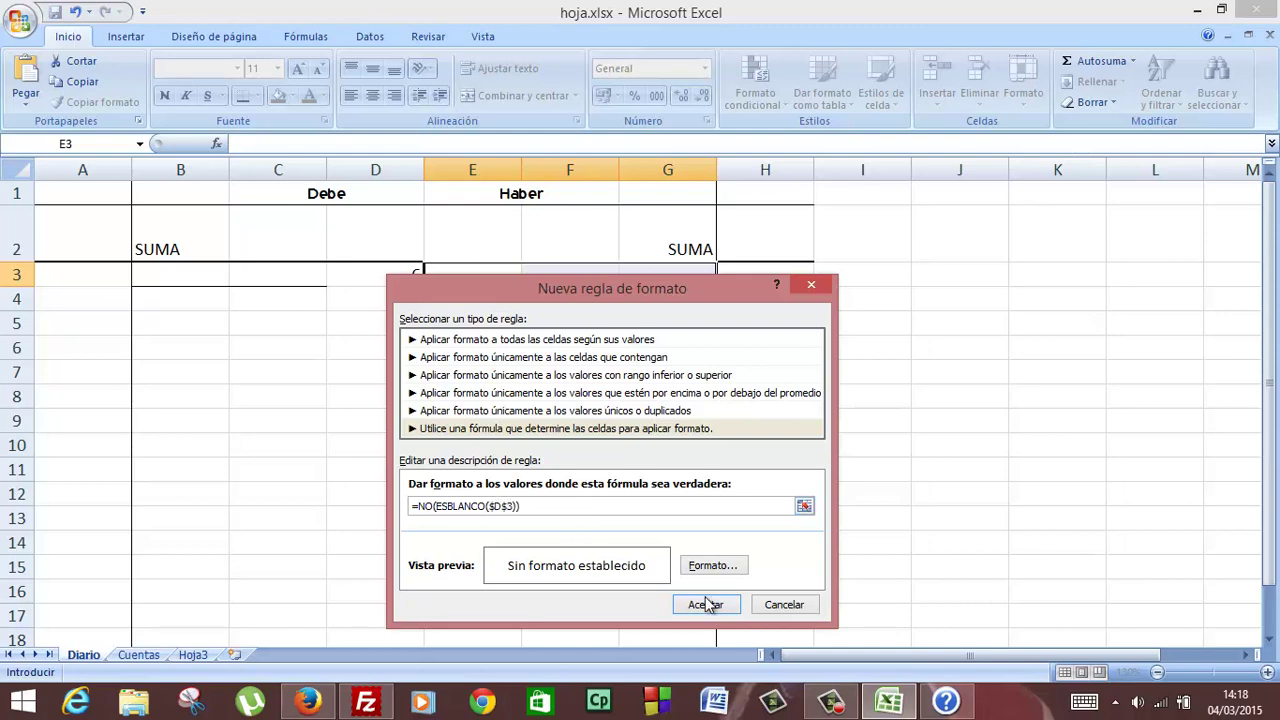
# Give the E3:G3 rule a bottom border as its format and apply it.
pyautogui.click(734, 575)
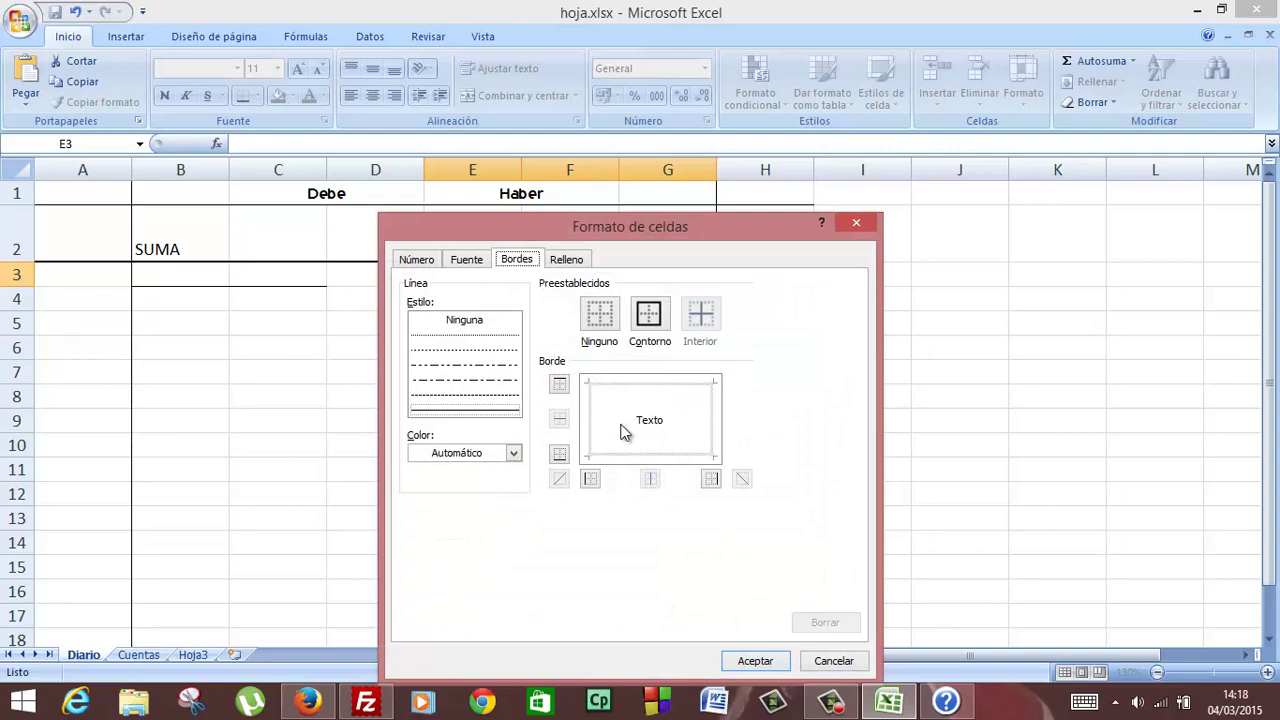
pyautogui.click(560, 453)
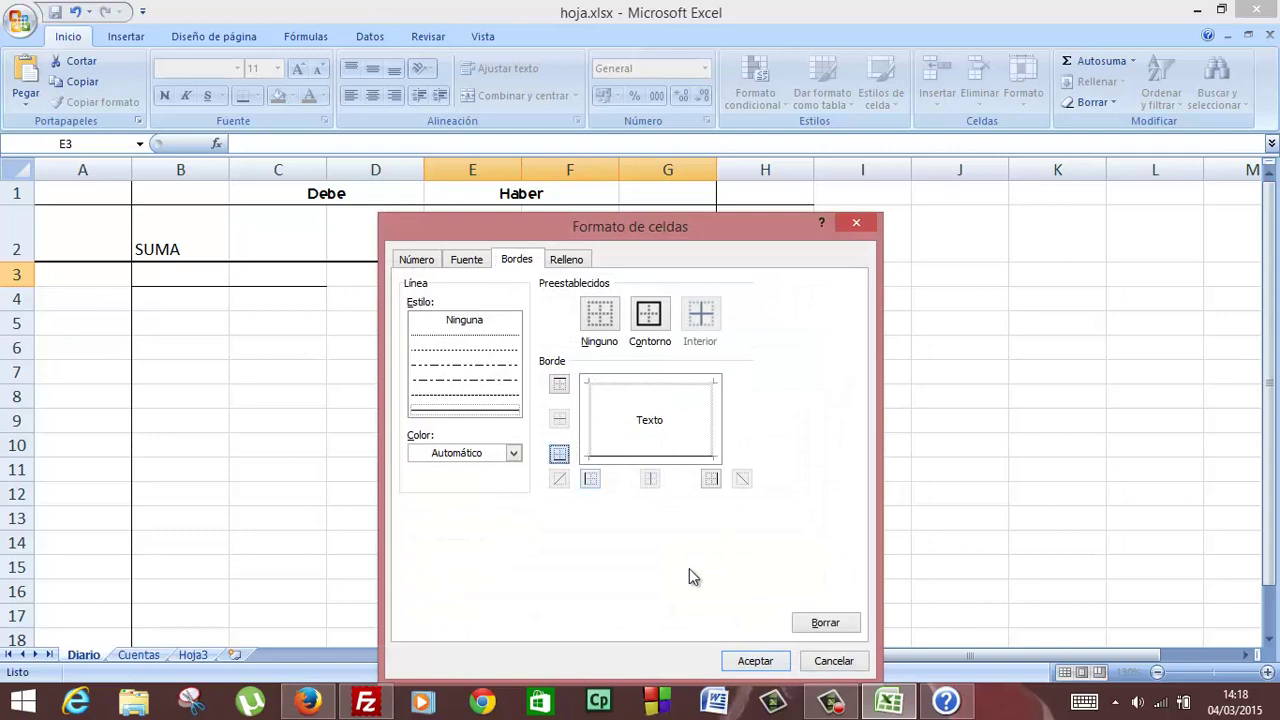
pyautogui.press('Return')
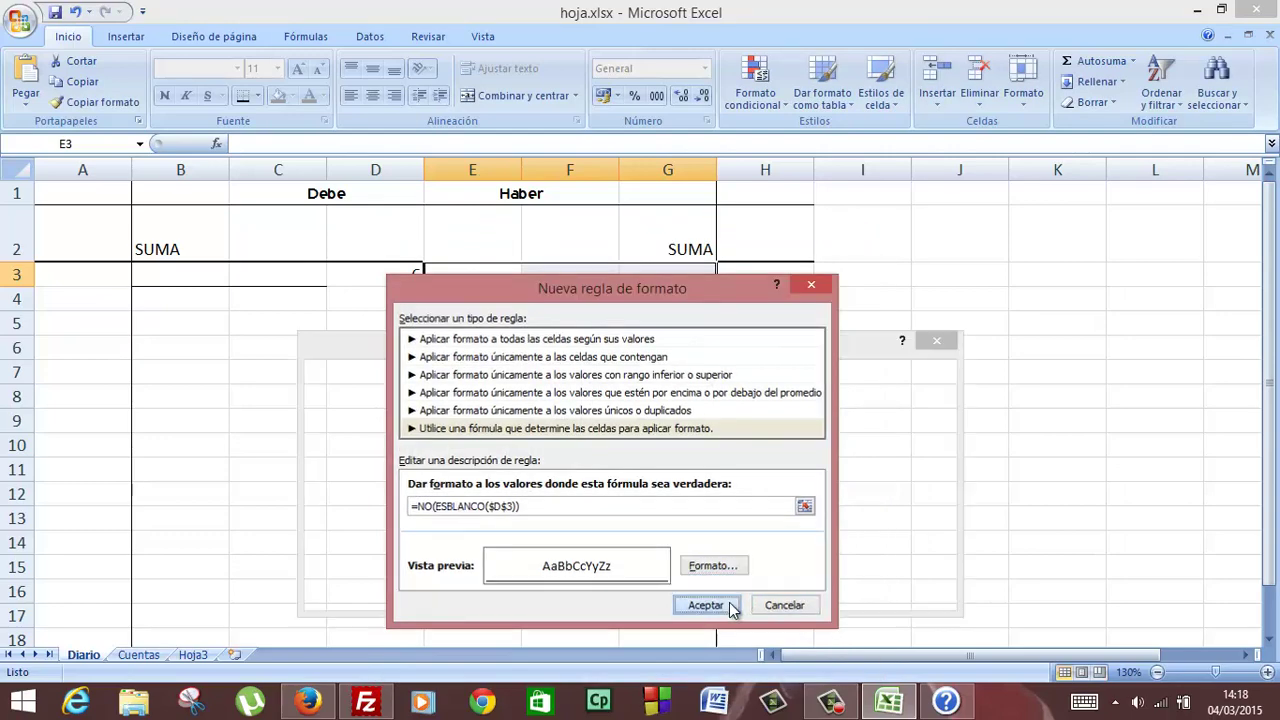
pyautogui.click(729, 602)
pyautogui.click(760, 596)
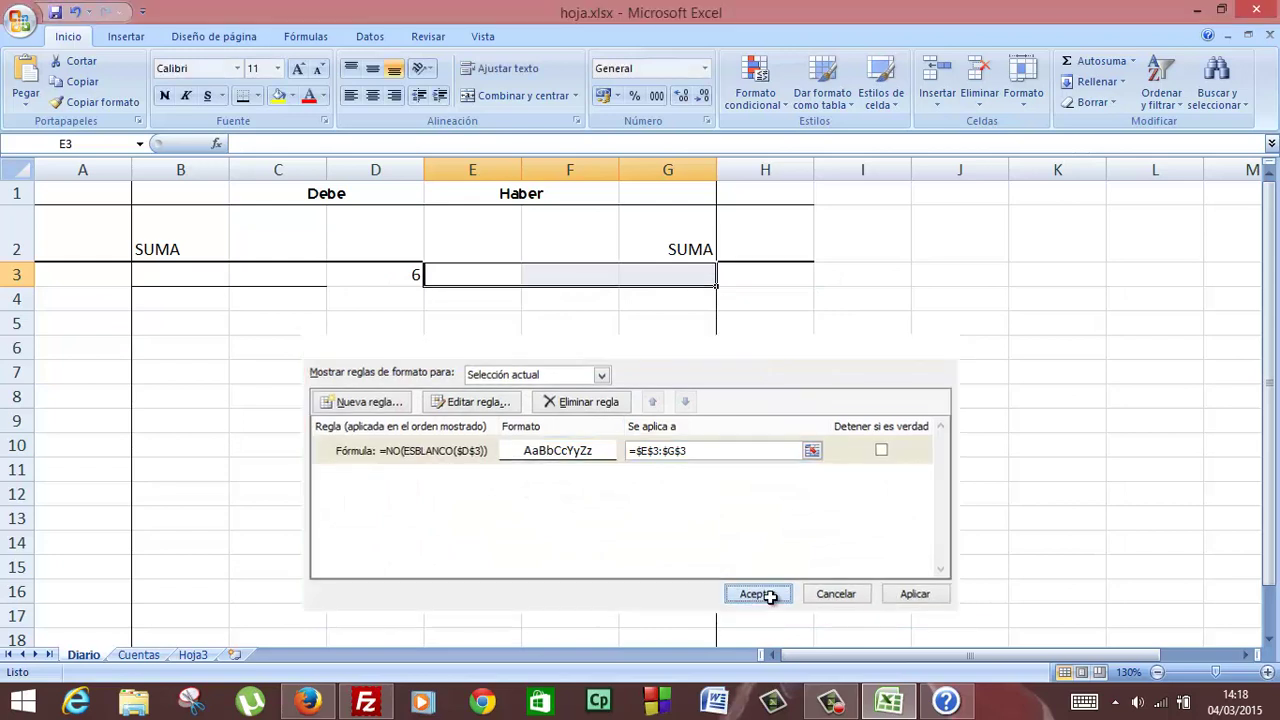
# Clear cell D3 to check how the row 3 separator lines respond.
pyautogui.click(608, 389)
pyautogui.click(380, 272)
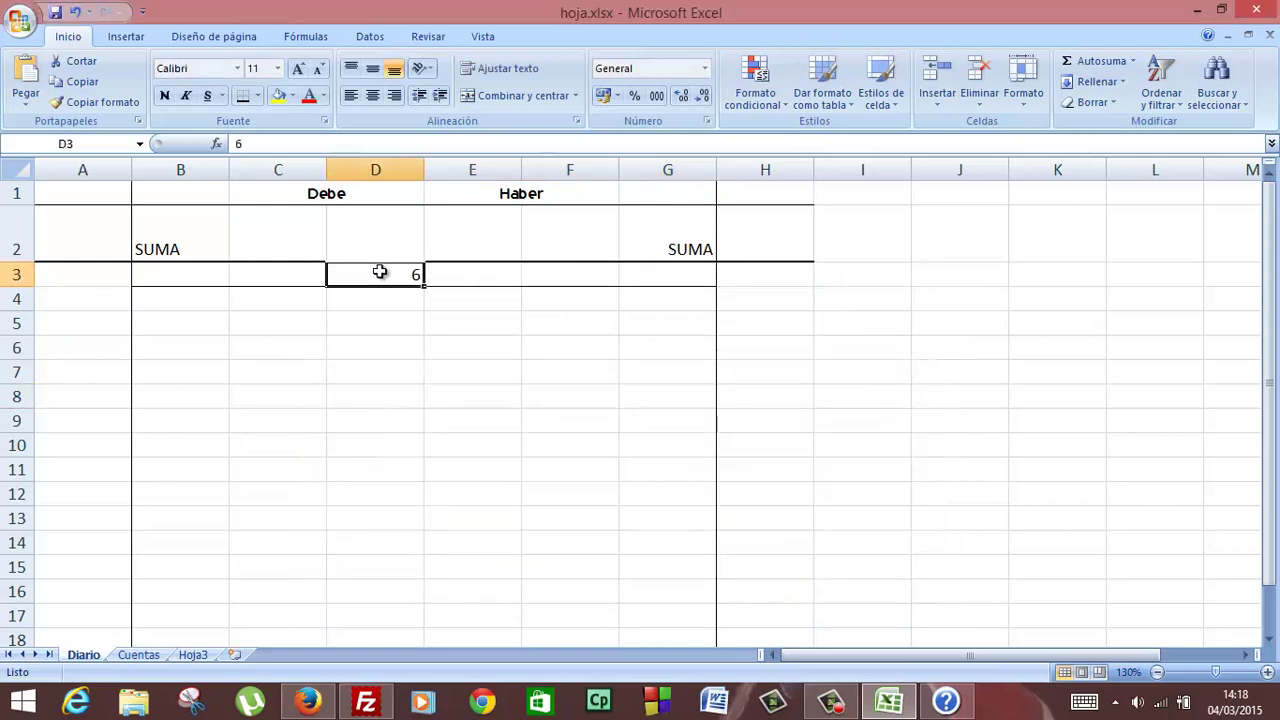
pyautogui.press('Delete')
pyautogui.press('Down')
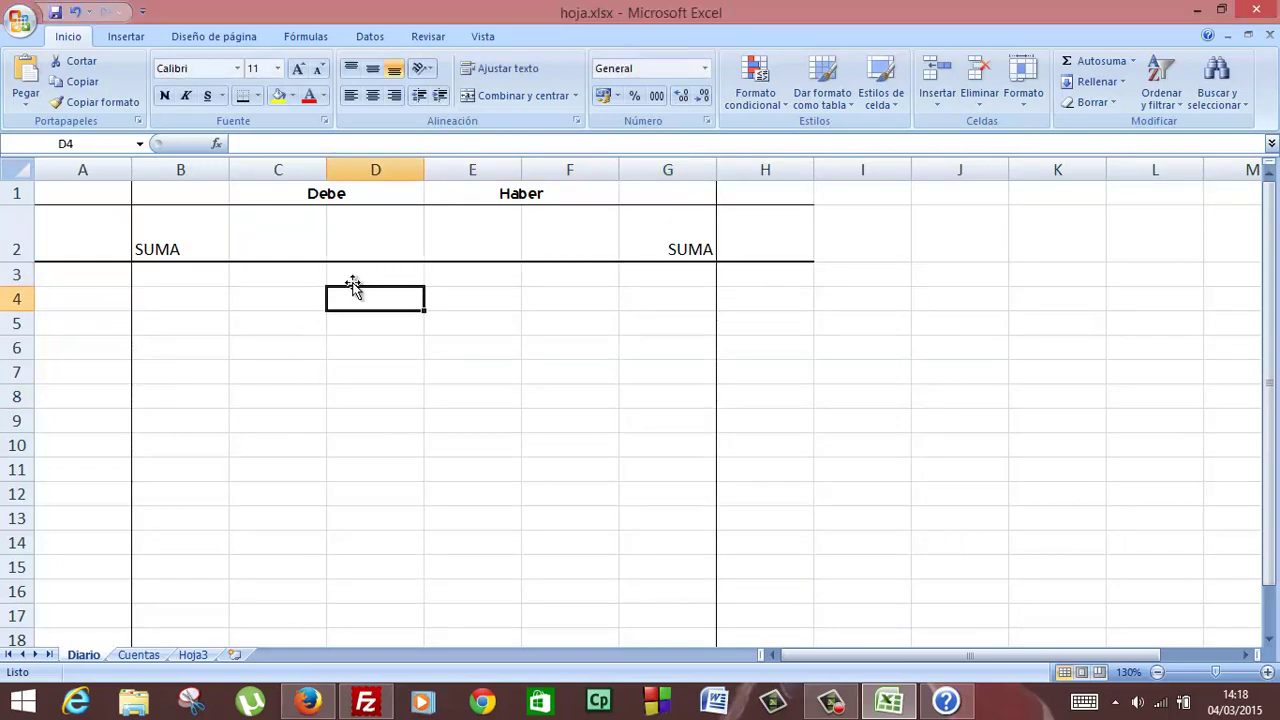
# Copy B3:G3 and paste only its formats onto B4:G16.
pyautogui.moveTo(212, 276); pyautogui.dragTo(697, 279)
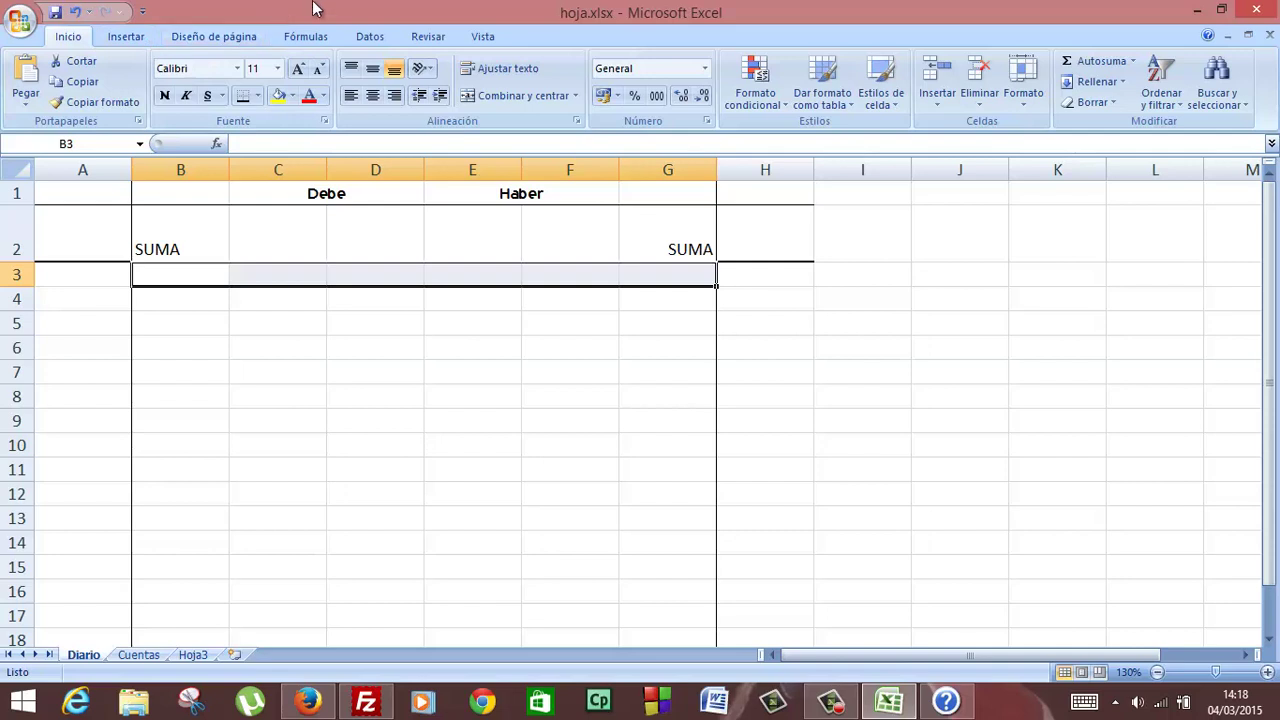
pyautogui.hotkey('ctrl', 'c')
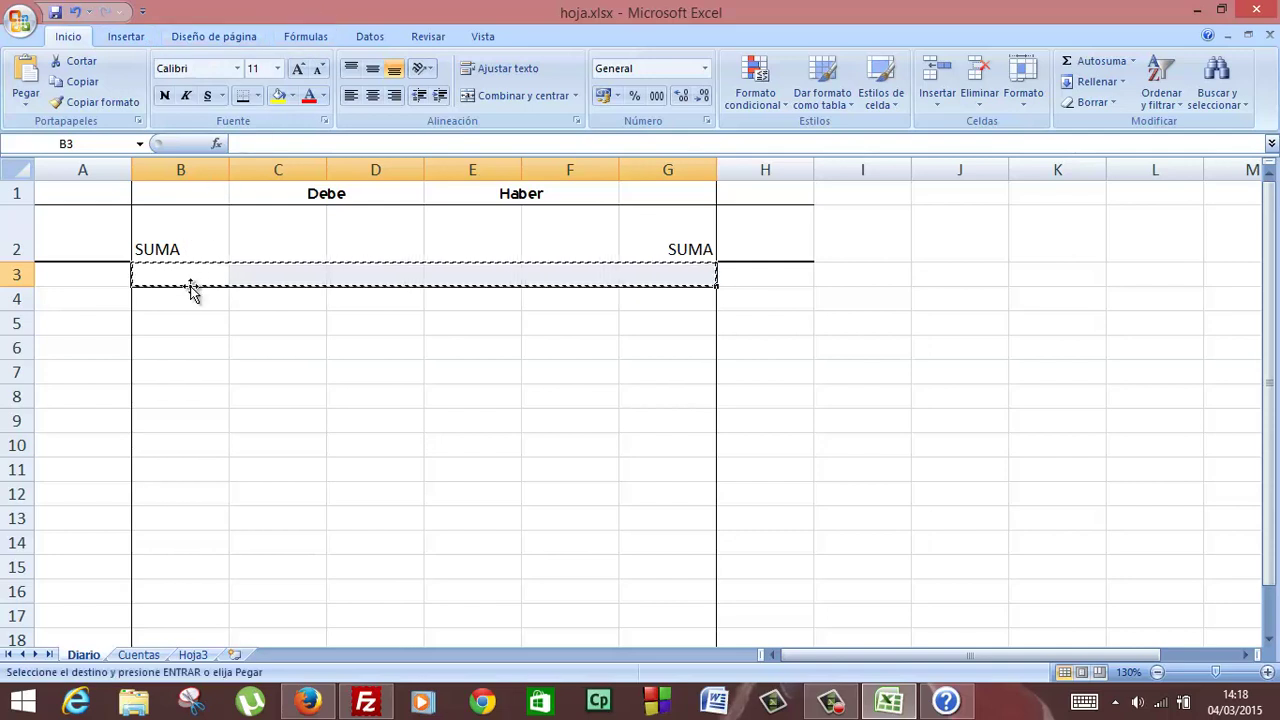
pyautogui.moveTo(189, 300); pyautogui.dragTo(646, 594)
pyautogui.rightClick(645, 595)
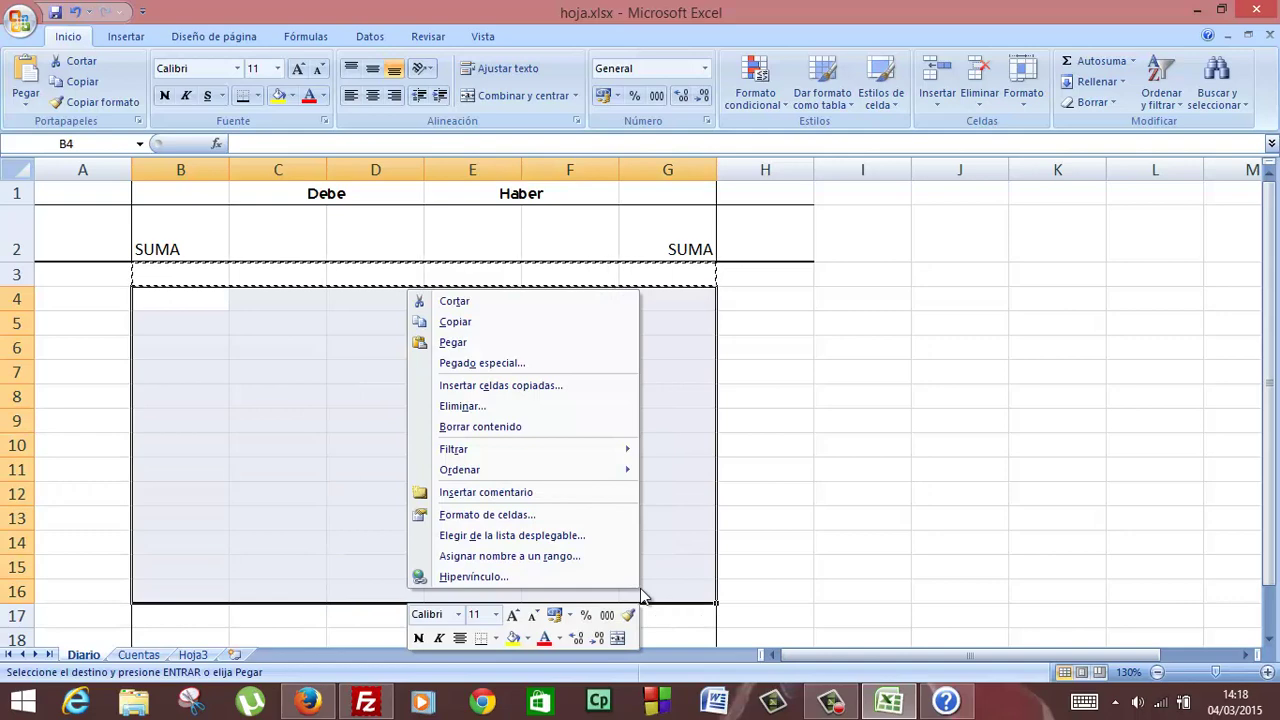
pyautogui.click(549, 364)
pyautogui.click(428, 311)
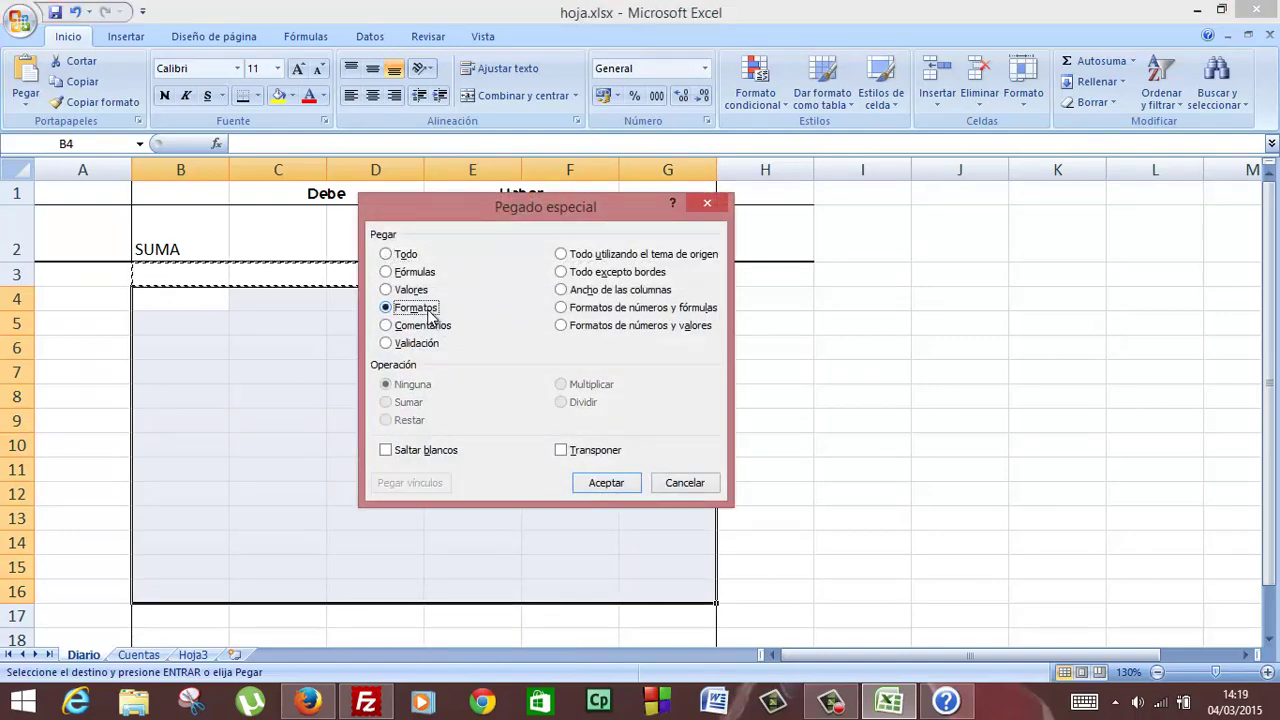
pyautogui.click(600, 486)
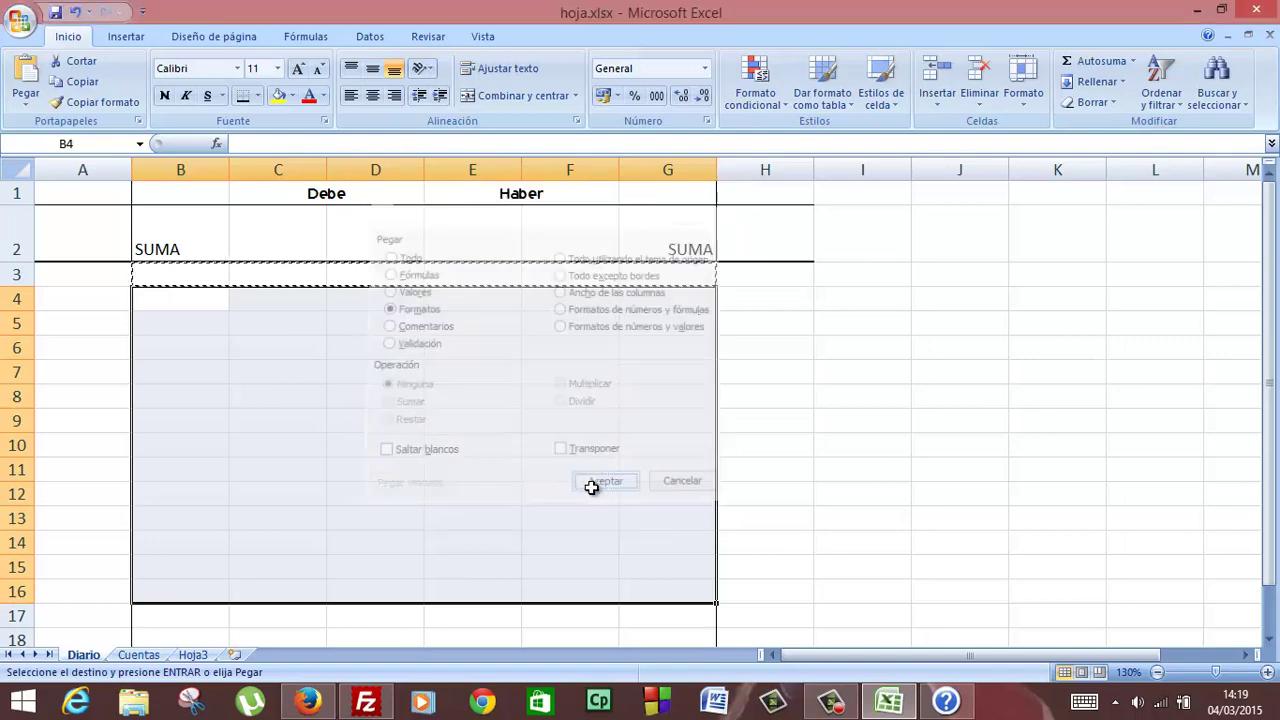
pyautogui.click(204, 322)
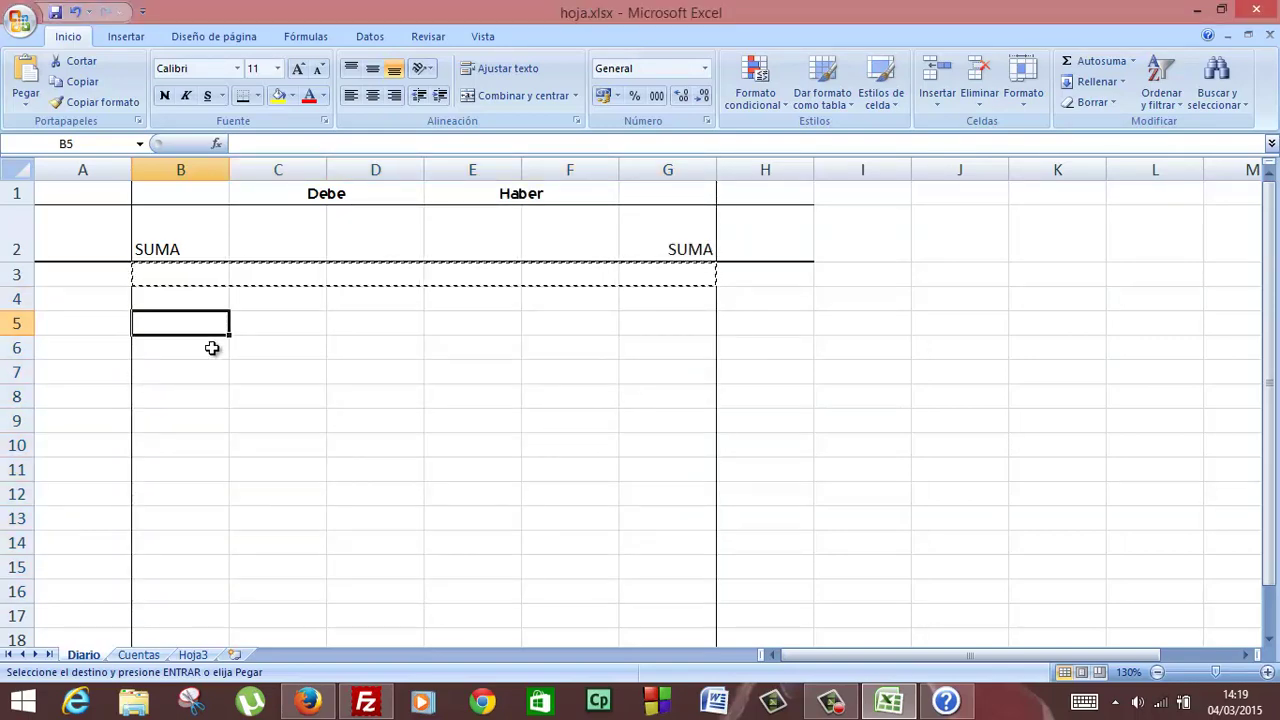
pyautogui.click(211, 350)
pyautogui.press('Escape')
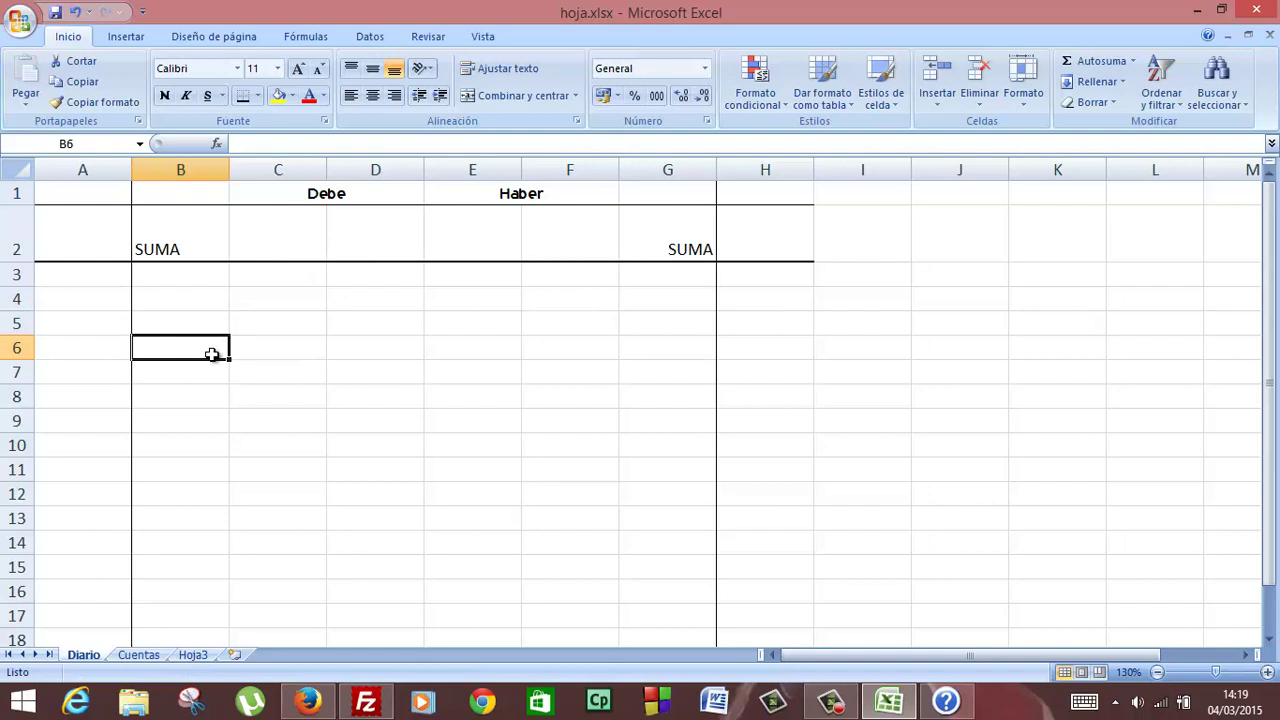
# Enter 4 in cell D6 to test the conditional formatting copied to row 6.
pyautogui.click(378, 367)
pyautogui.click(380, 353)
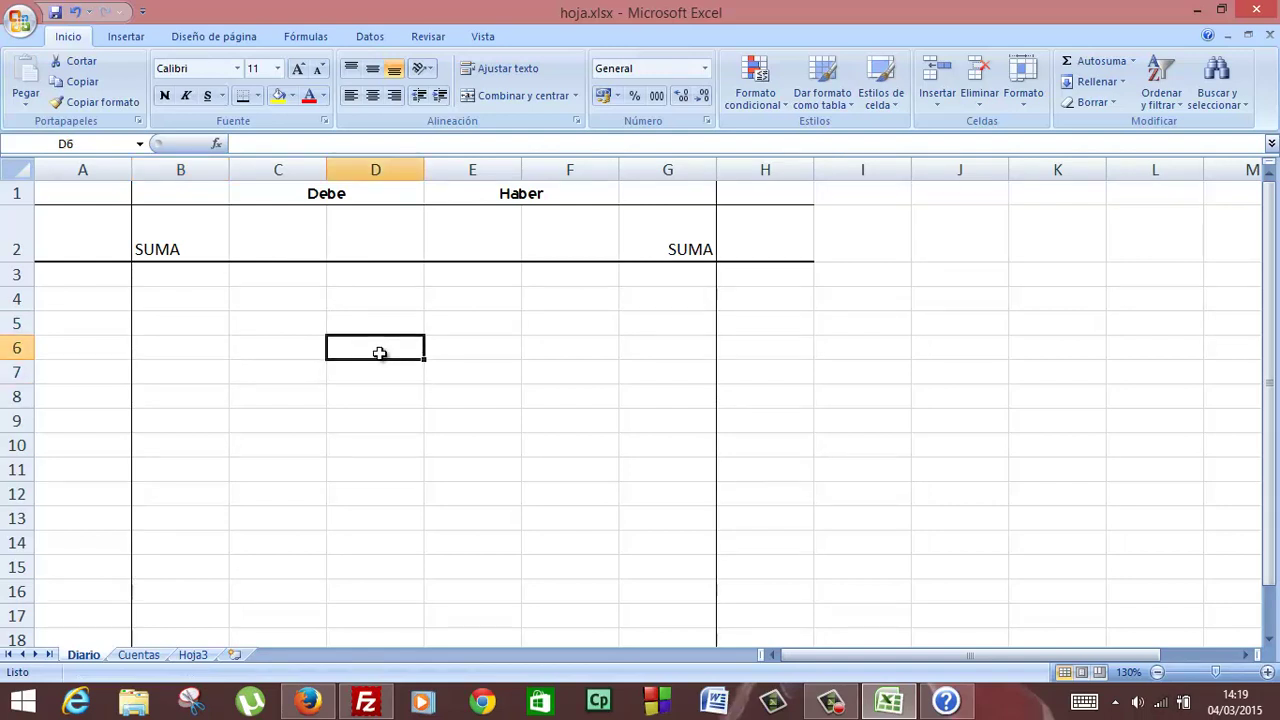
pyautogui.write('4')
pyautogui.press('Return')
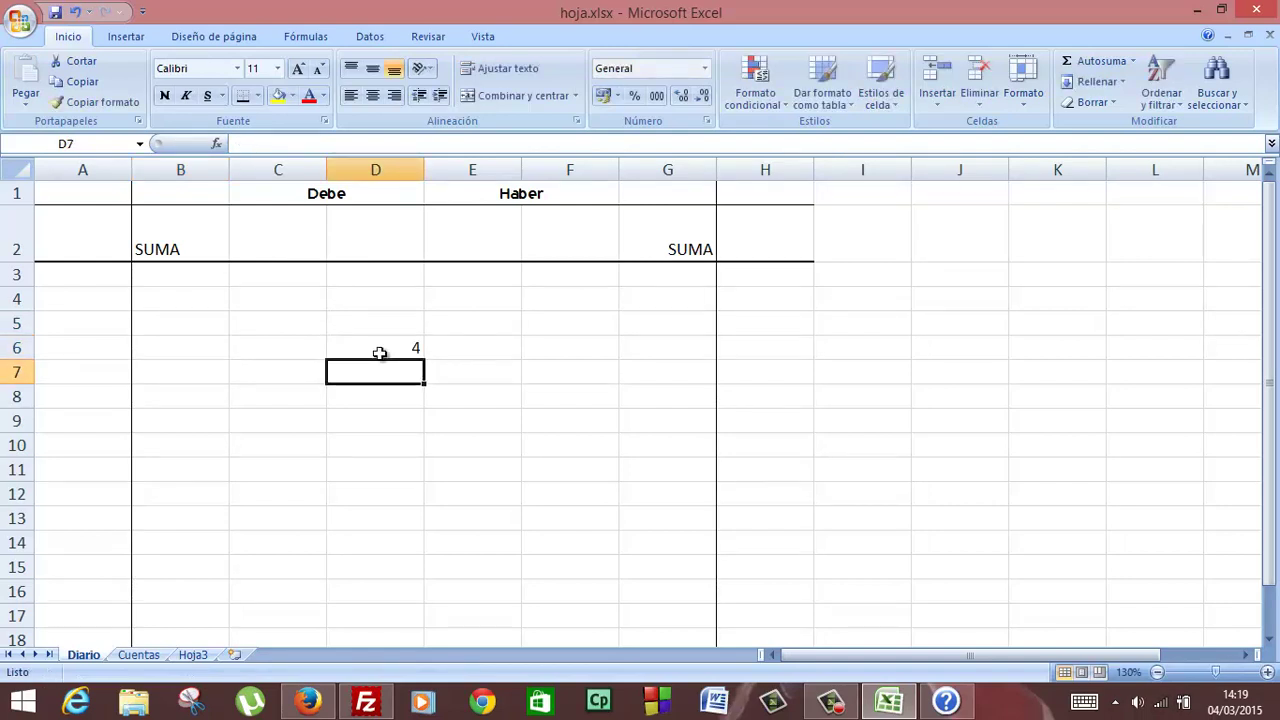
# Try to change the formula of the sheet's E4:G16 conditional formatting rule to =NO(ESBLANCO(D3)), with a relative reference.
pyautogui.click(380, 353)
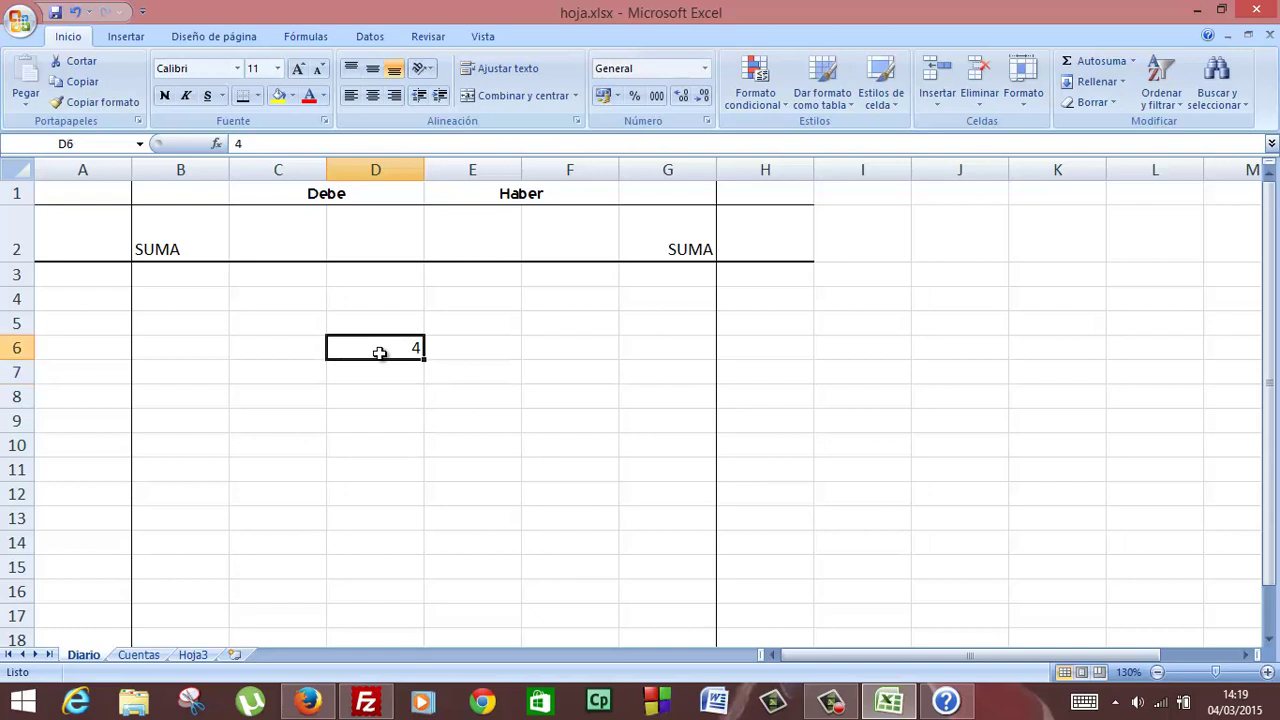
pyautogui.click(760, 102)
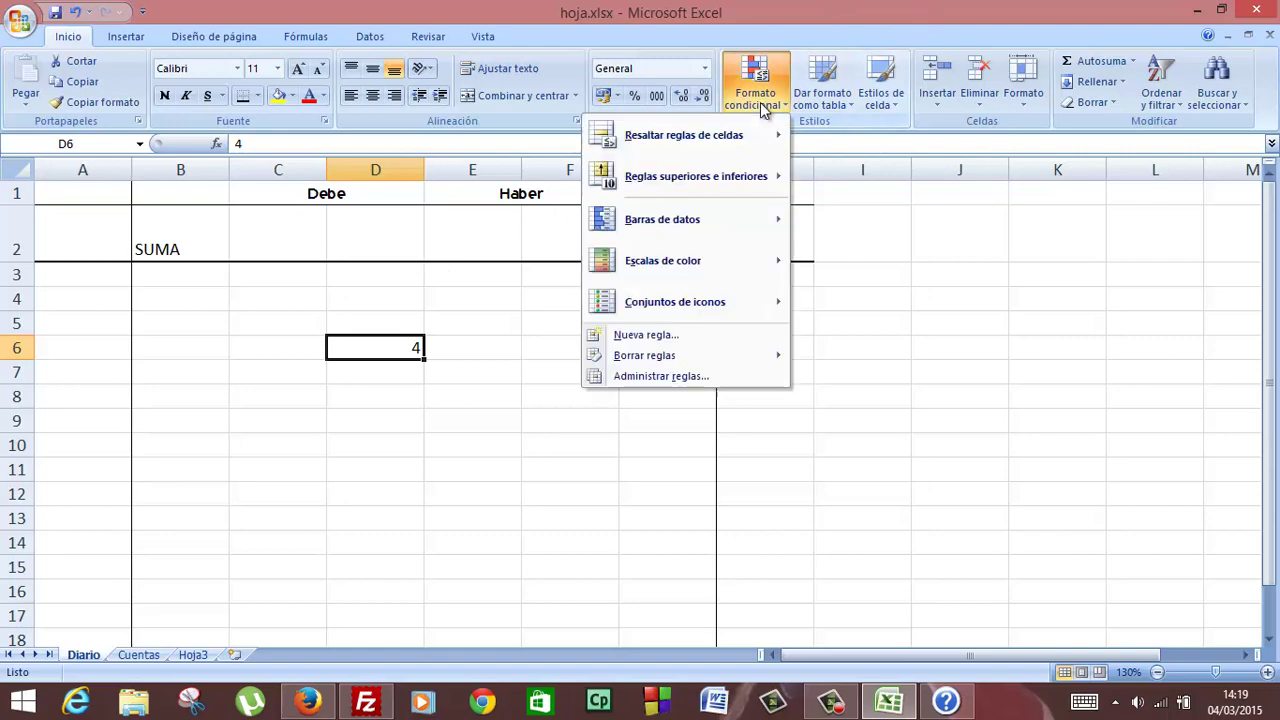
pyautogui.click(686, 376)
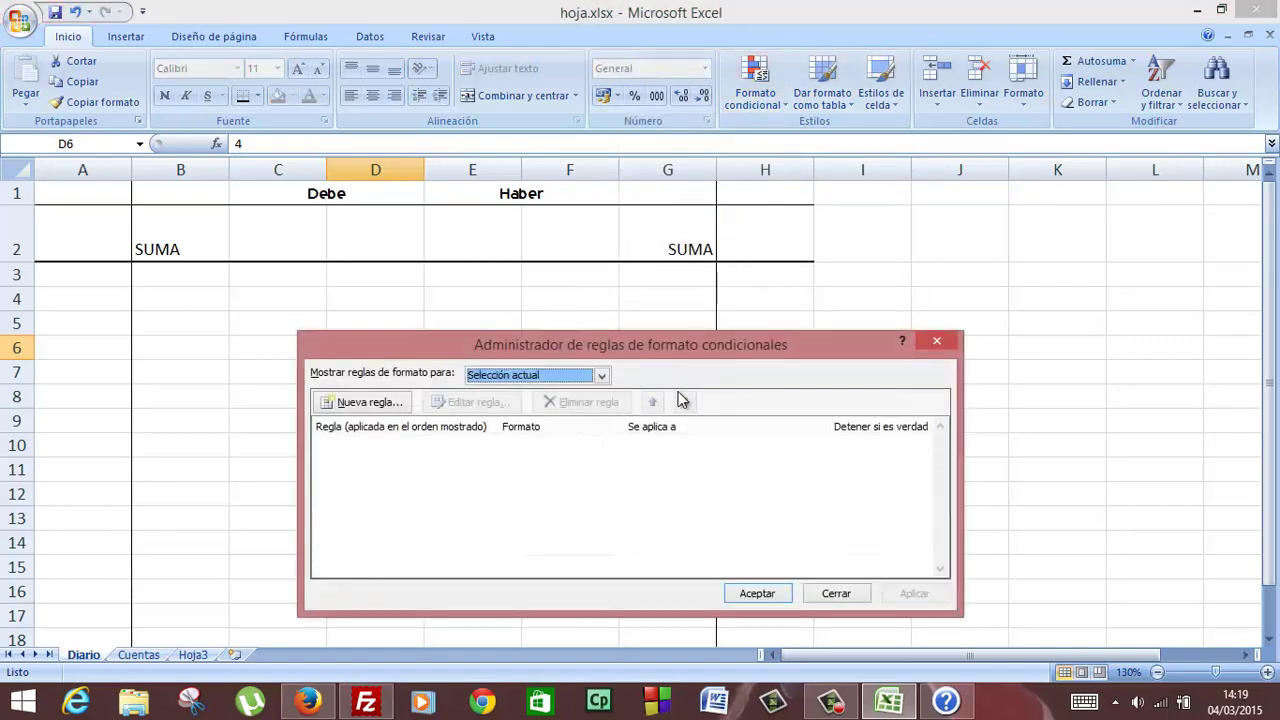
pyautogui.click(602, 376)
pyautogui.click(556, 406)
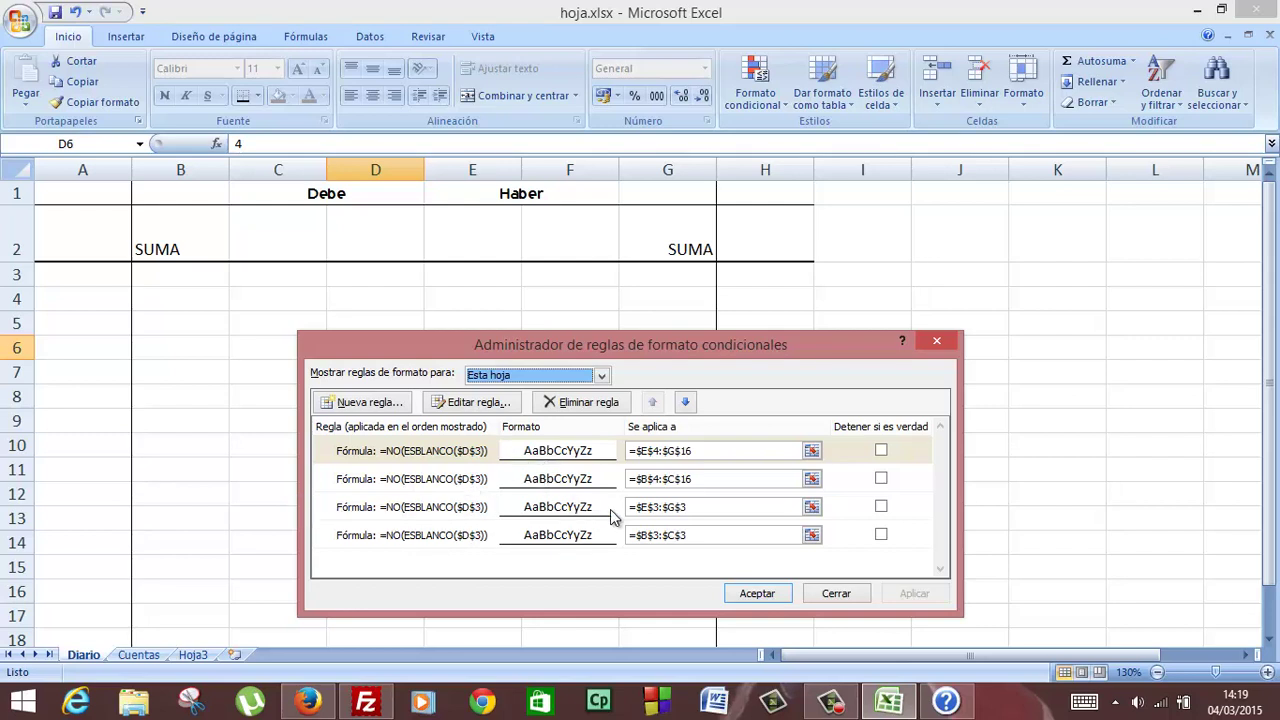
pyautogui.click(478, 453)
pyautogui.doubleClick(478, 453)
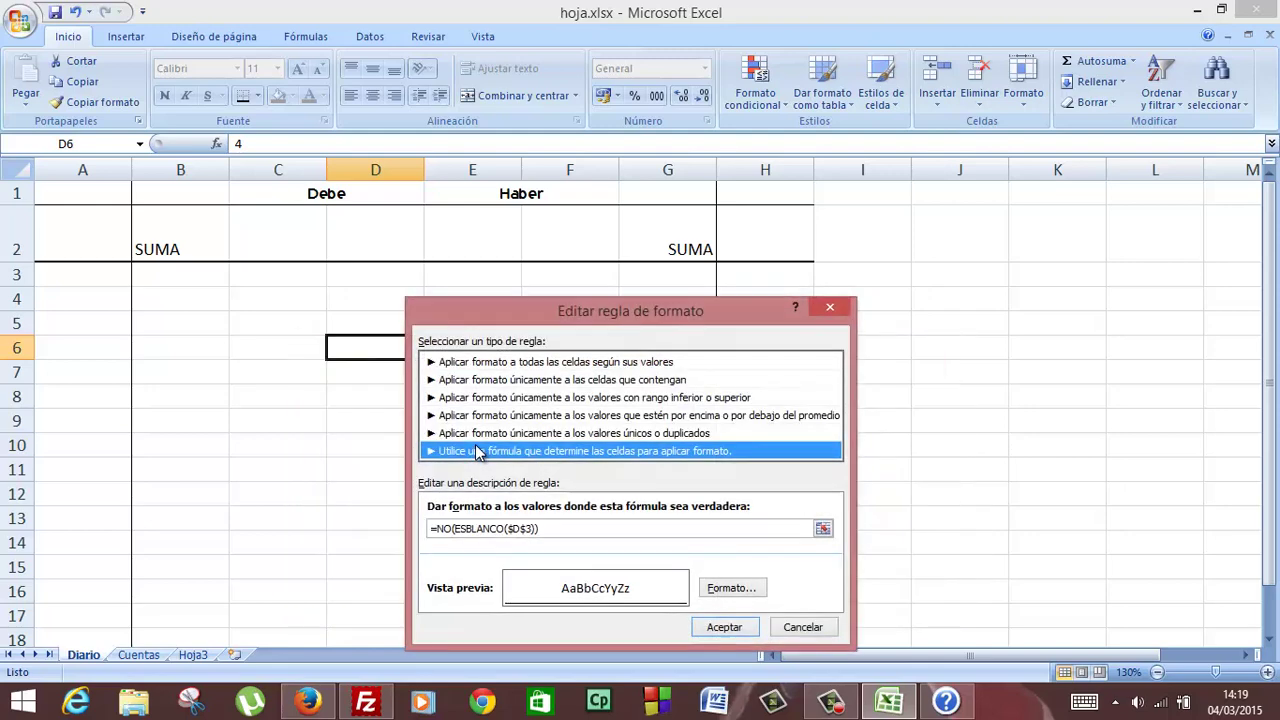
pyautogui.click(535, 528)
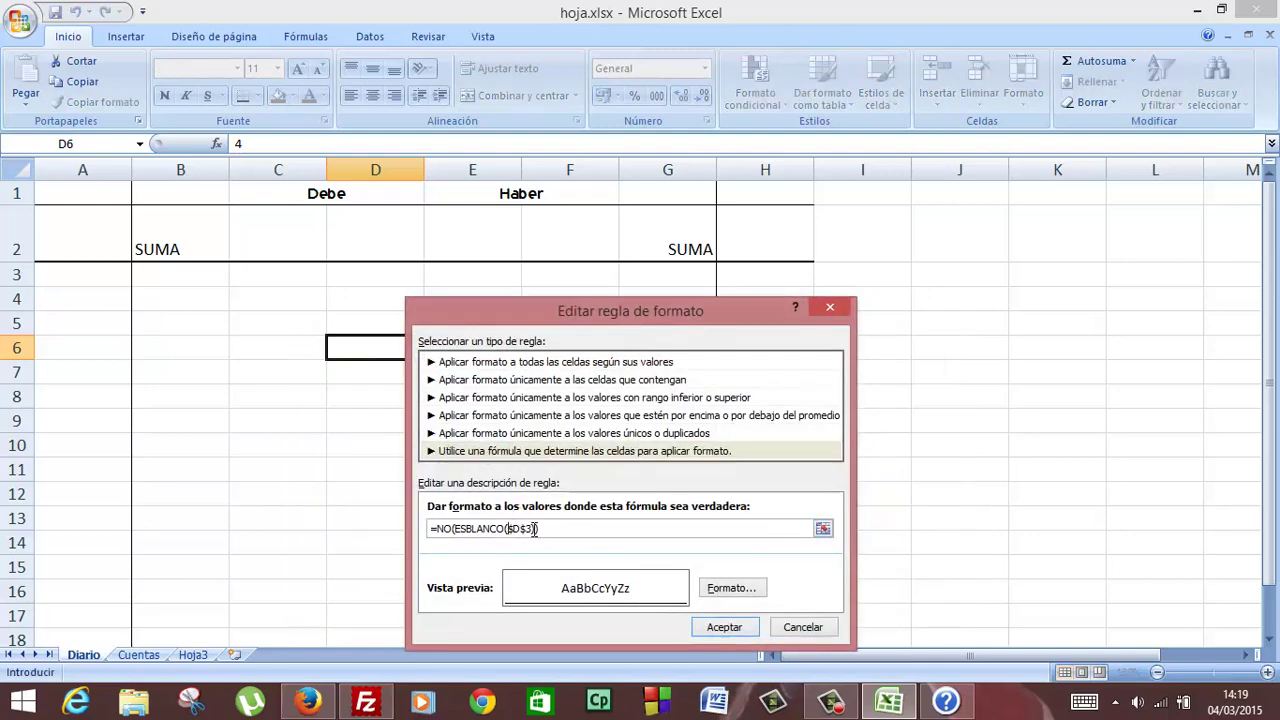
pyautogui.press('F4')
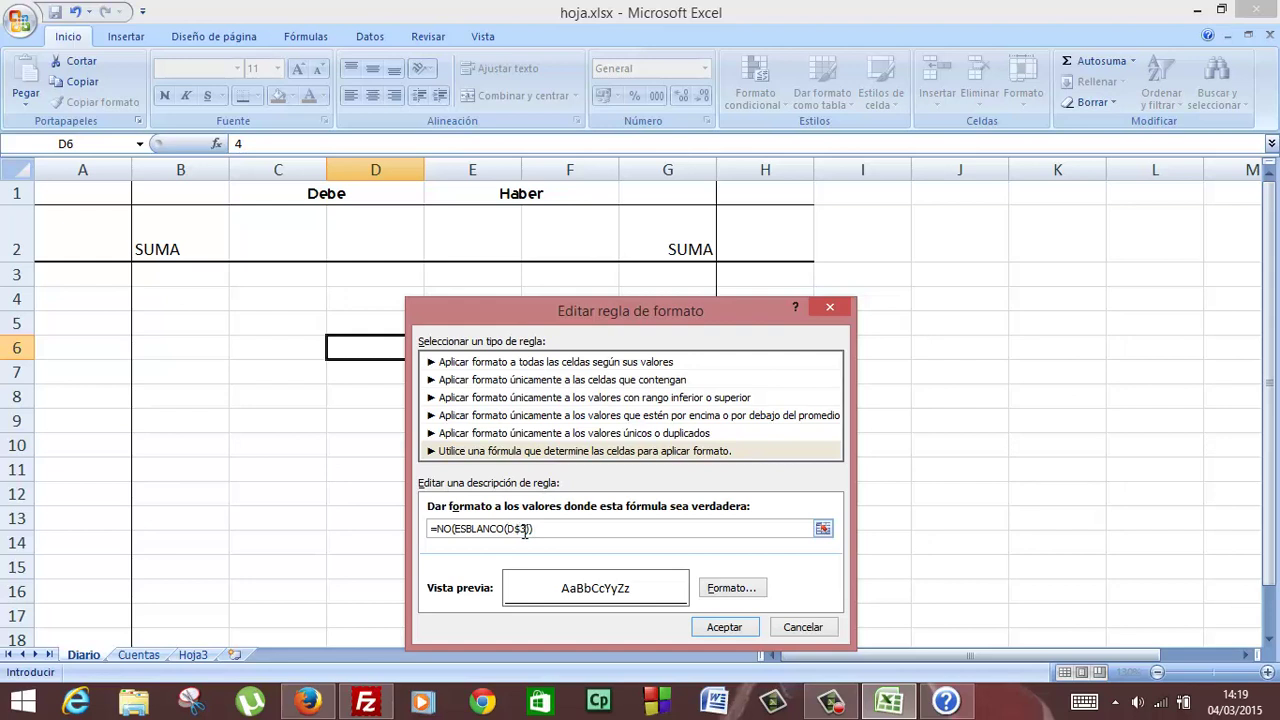
pyautogui.press('F4')
pyautogui.press('F4')
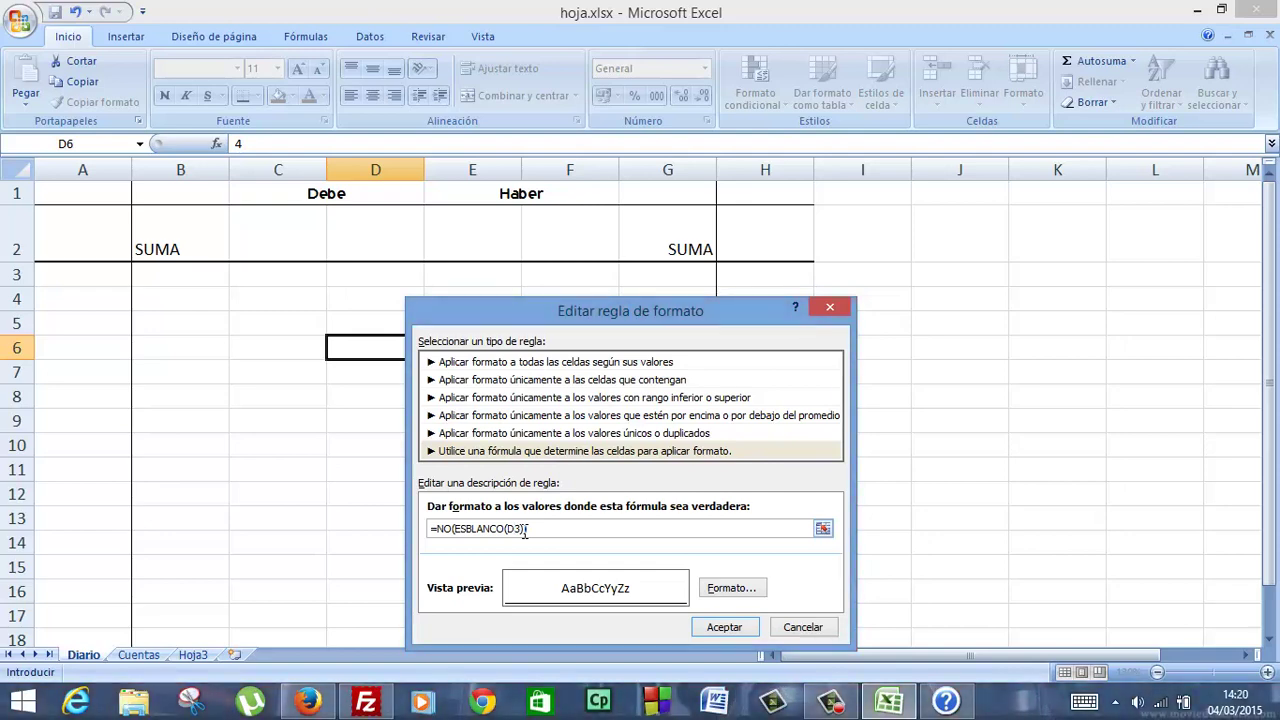
pyautogui.press('Return')
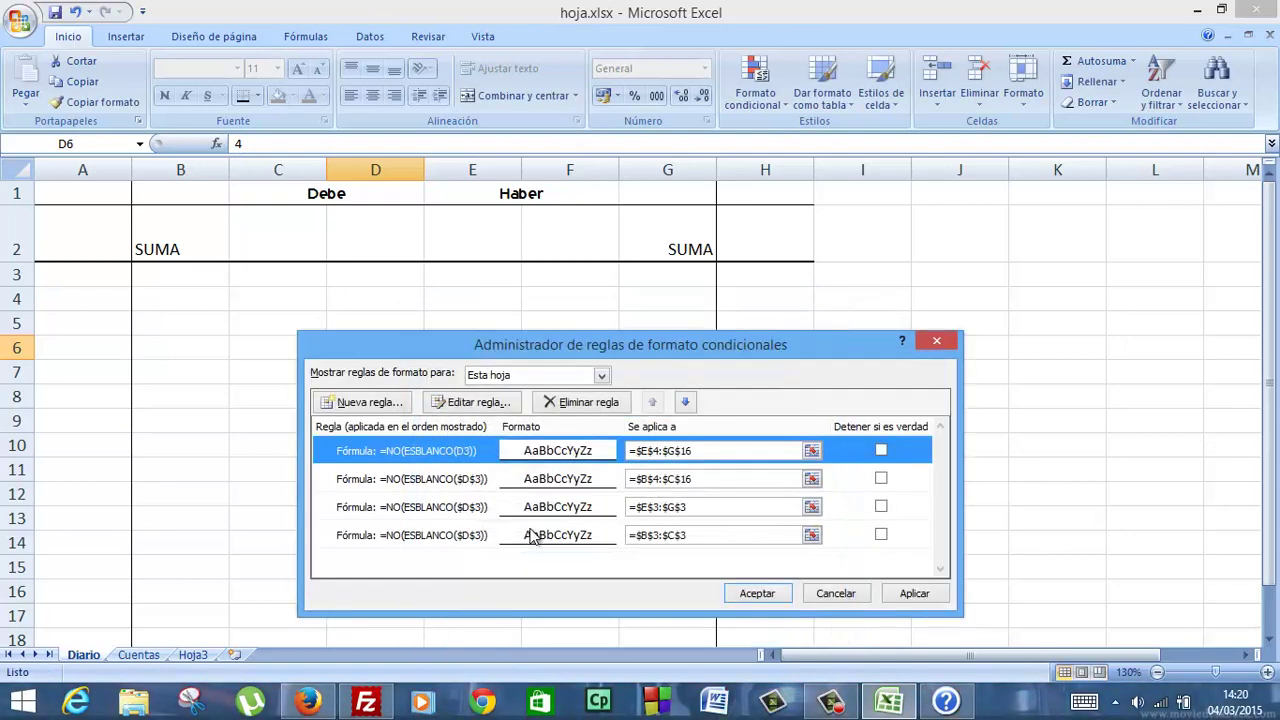
# Try to remove the absolute markers from the range that the E4:G16 rule applies to.
pyautogui.click(661, 451)
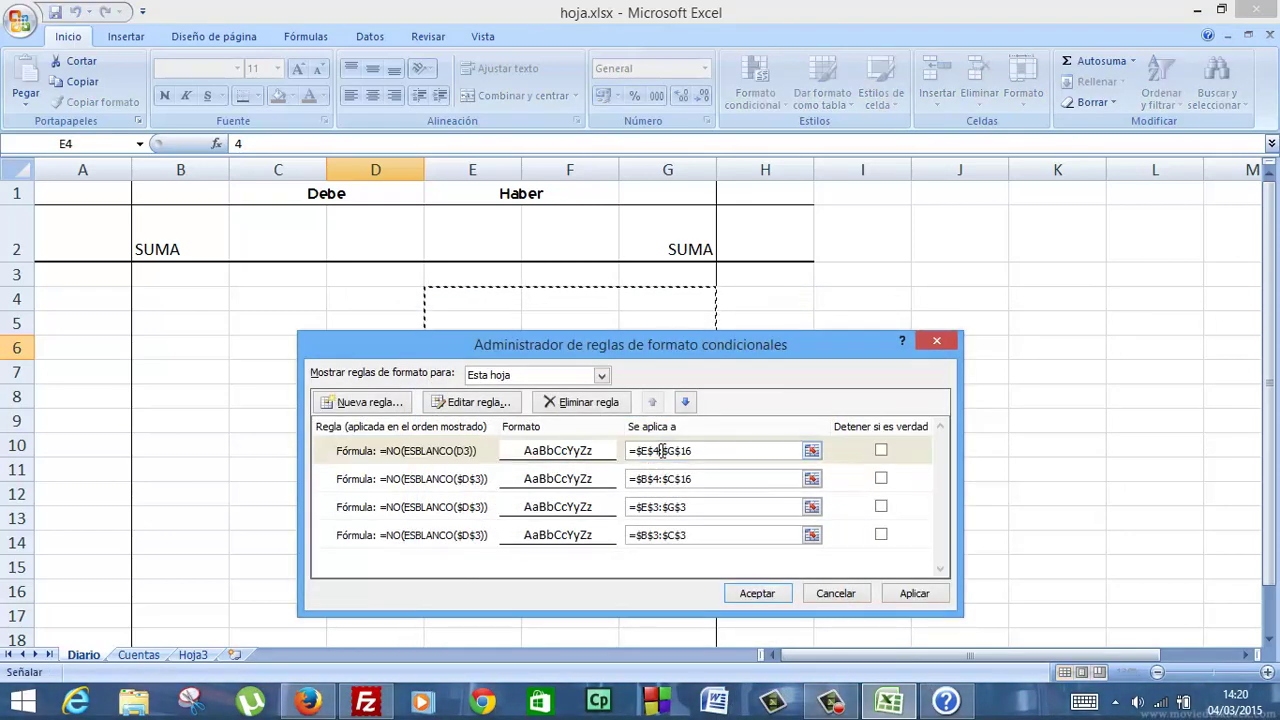
pyautogui.doubleClick(657, 451)
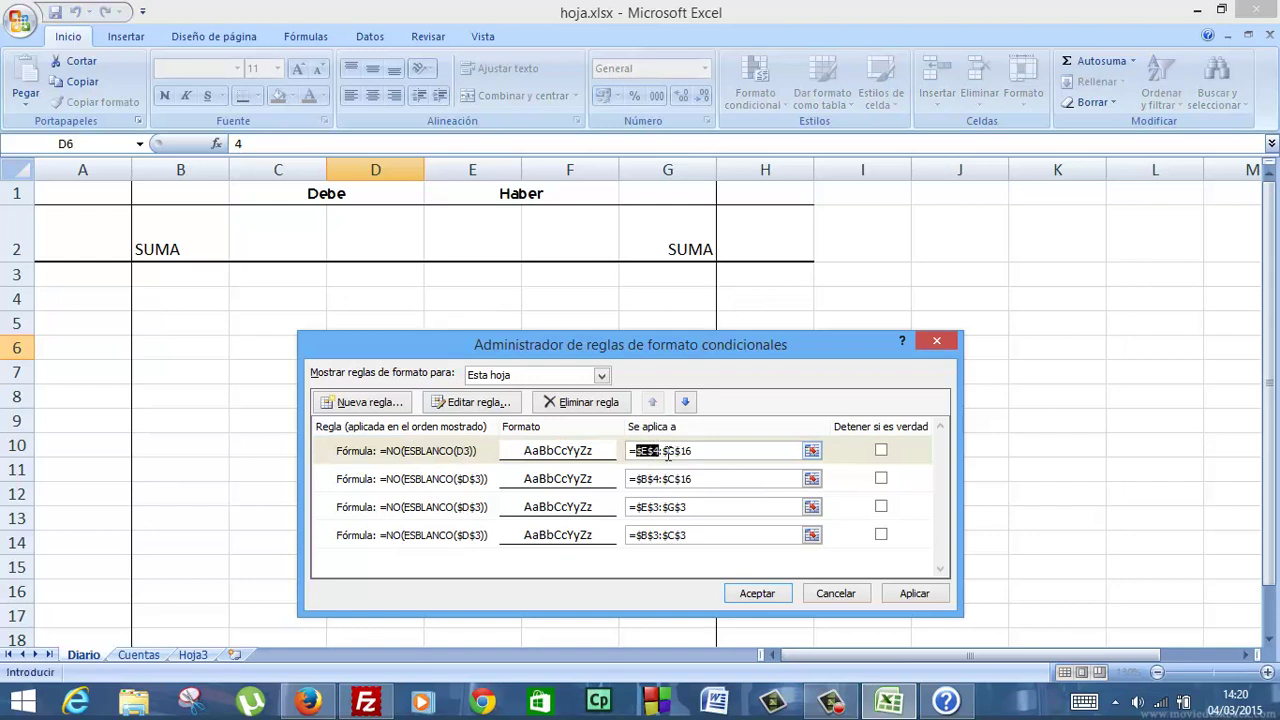
pyautogui.write('$B$4')
pyautogui.doubleClick(687, 451)
pyautogui.write('$G$16')
pyautogui.press('Return')
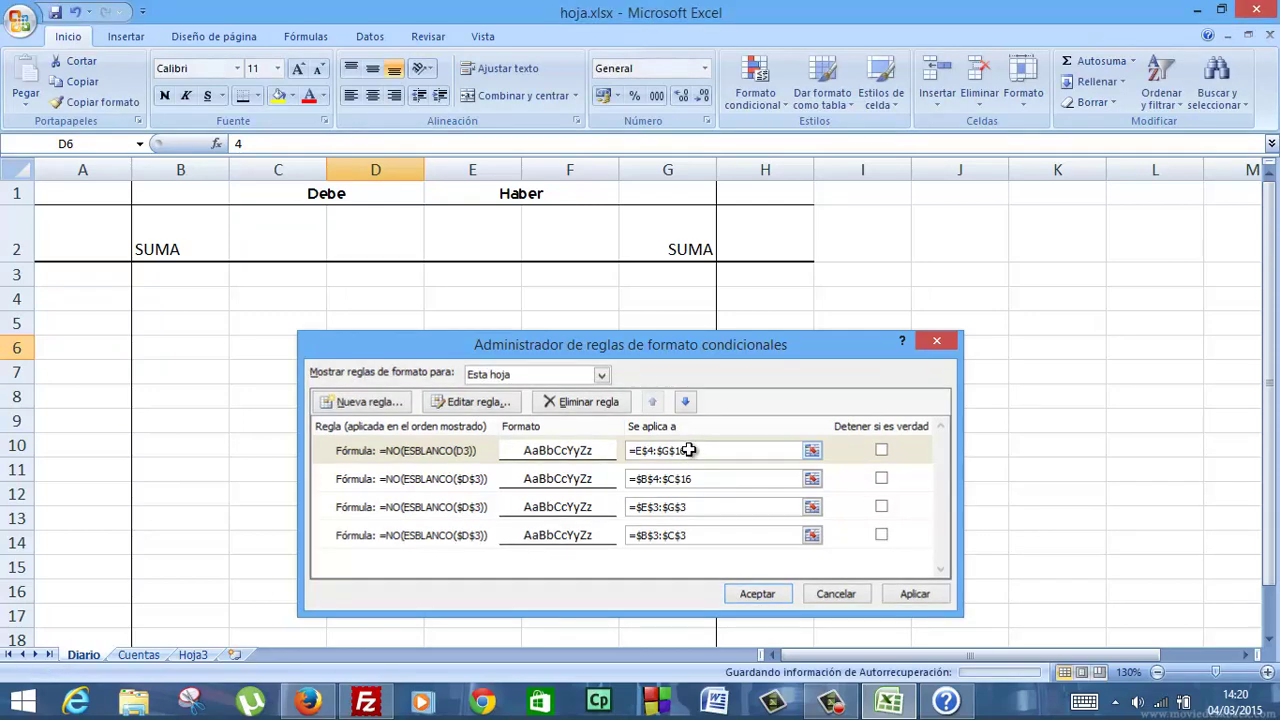
# Show the conditional formatting rules of the whole sheet and delete those applied to E4:G16 and B4:C16.
pyautogui.click(748, 88)
pyautogui.click(642, 373)
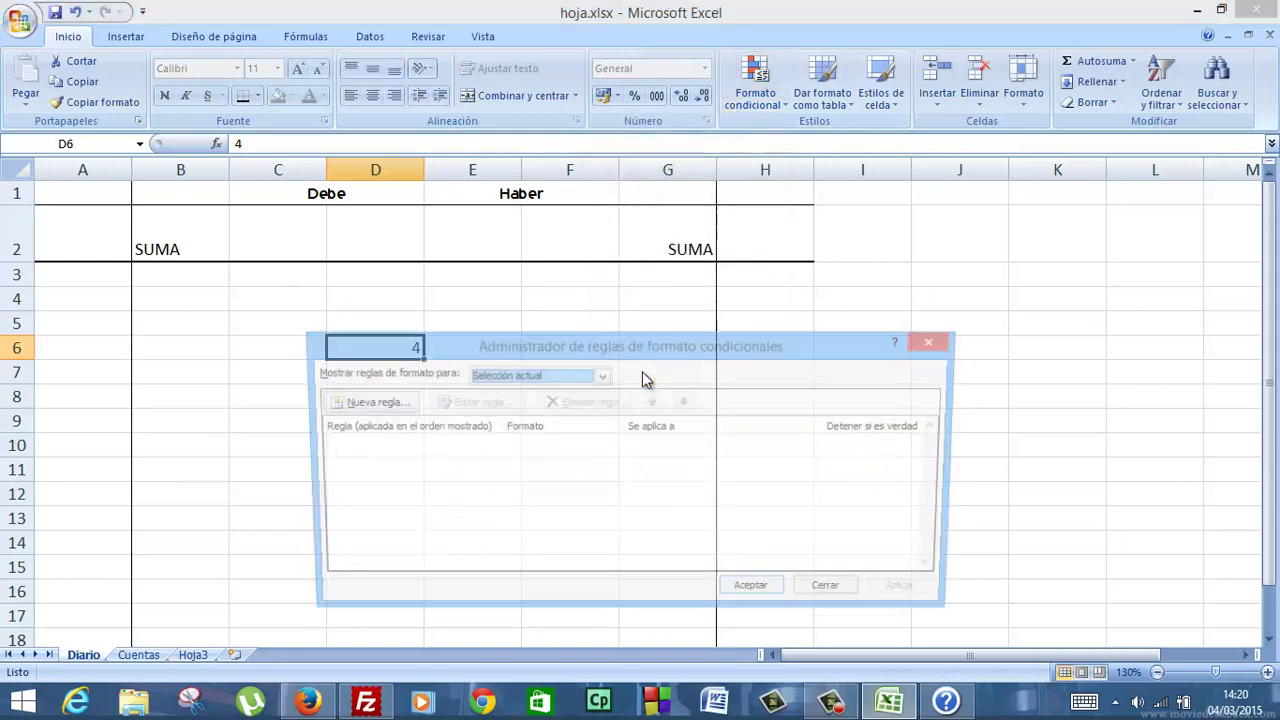
pyautogui.click(508, 378)
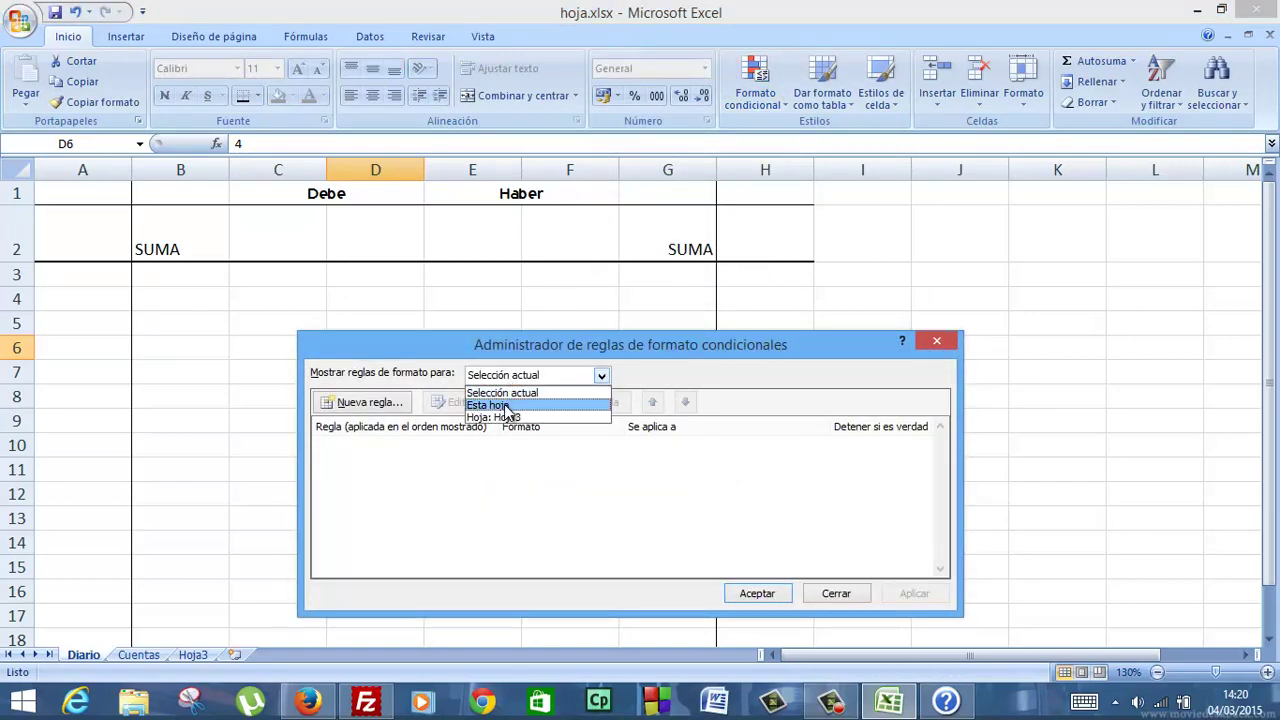
pyautogui.click(510, 405)
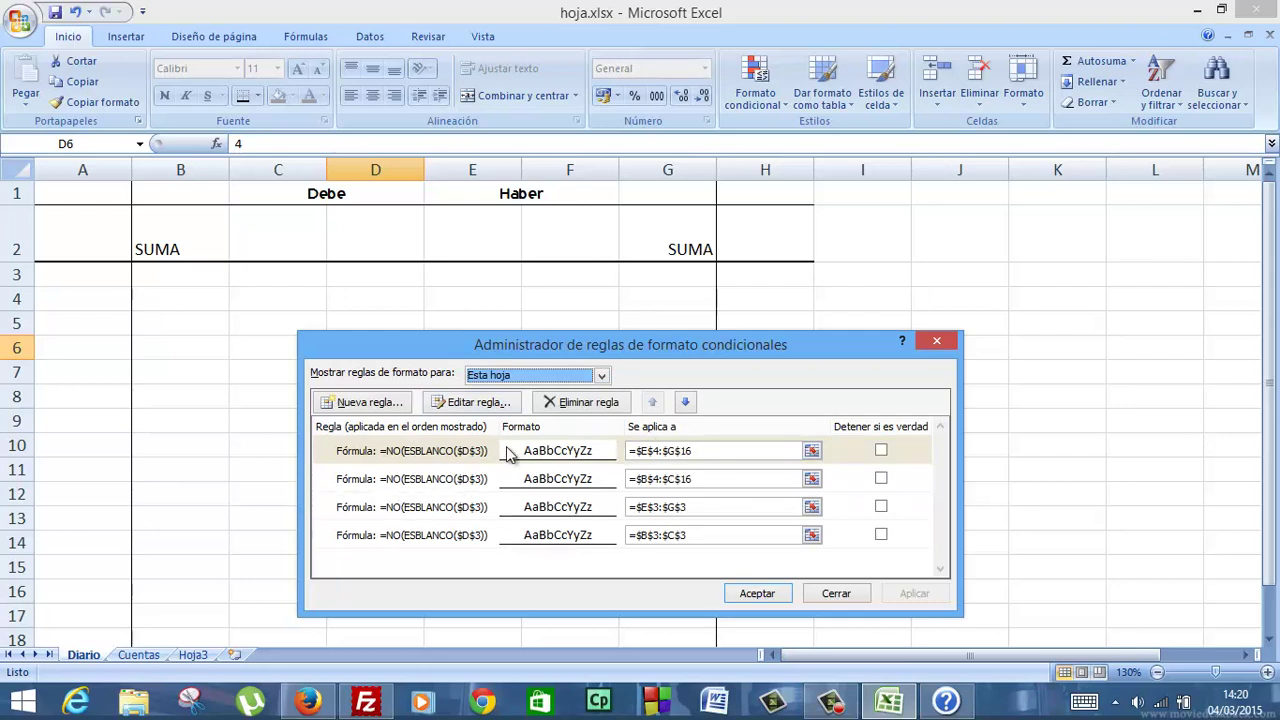
pyautogui.click(450, 452)
pyautogui.click(600, 403)
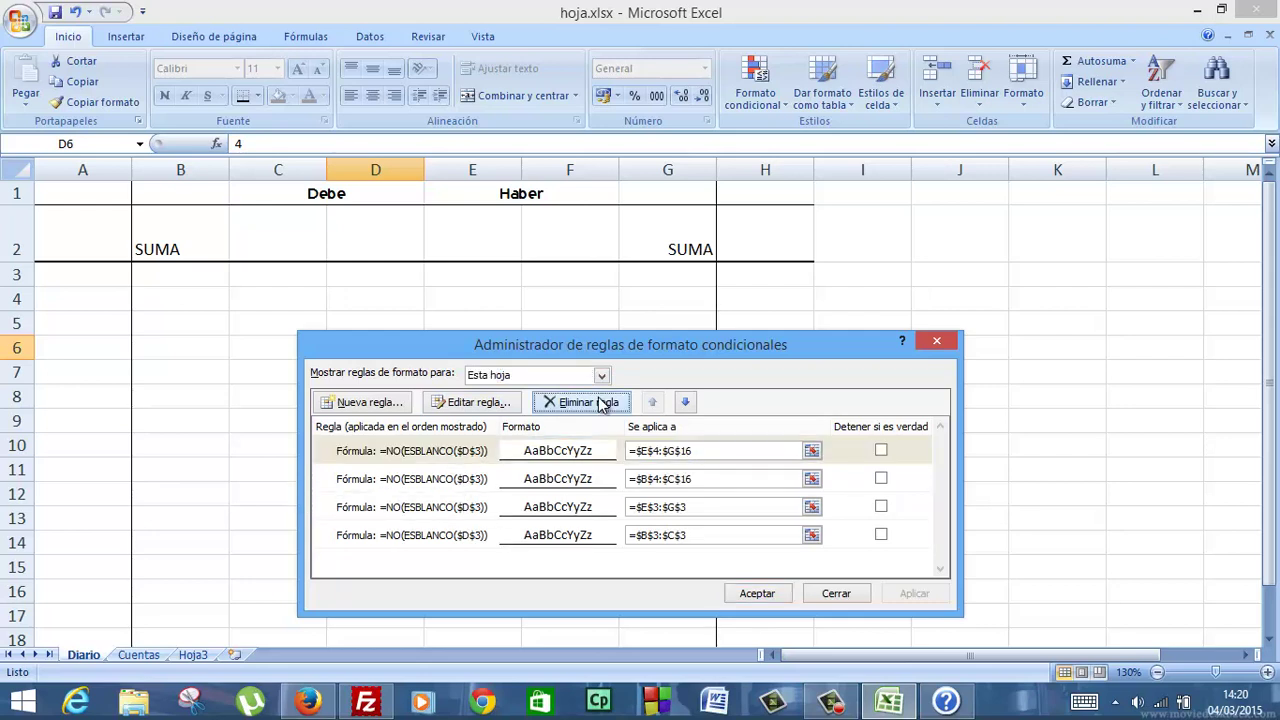
pyautogui.click(577, 410)
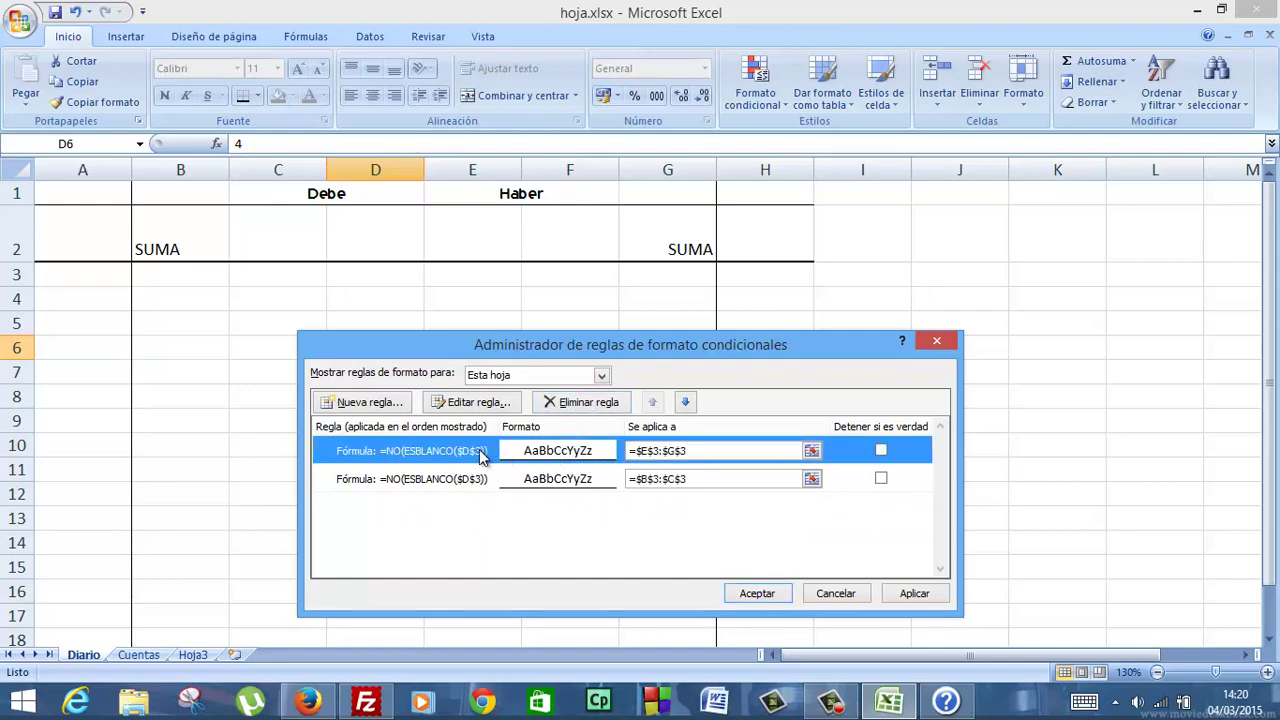
# Change the formula of the E3:G3 rule to the relative reference =NO(ESBLANCO(D3)).
pyautogui.doubleClick(488, 452)
pyautogui.click(514, 524)
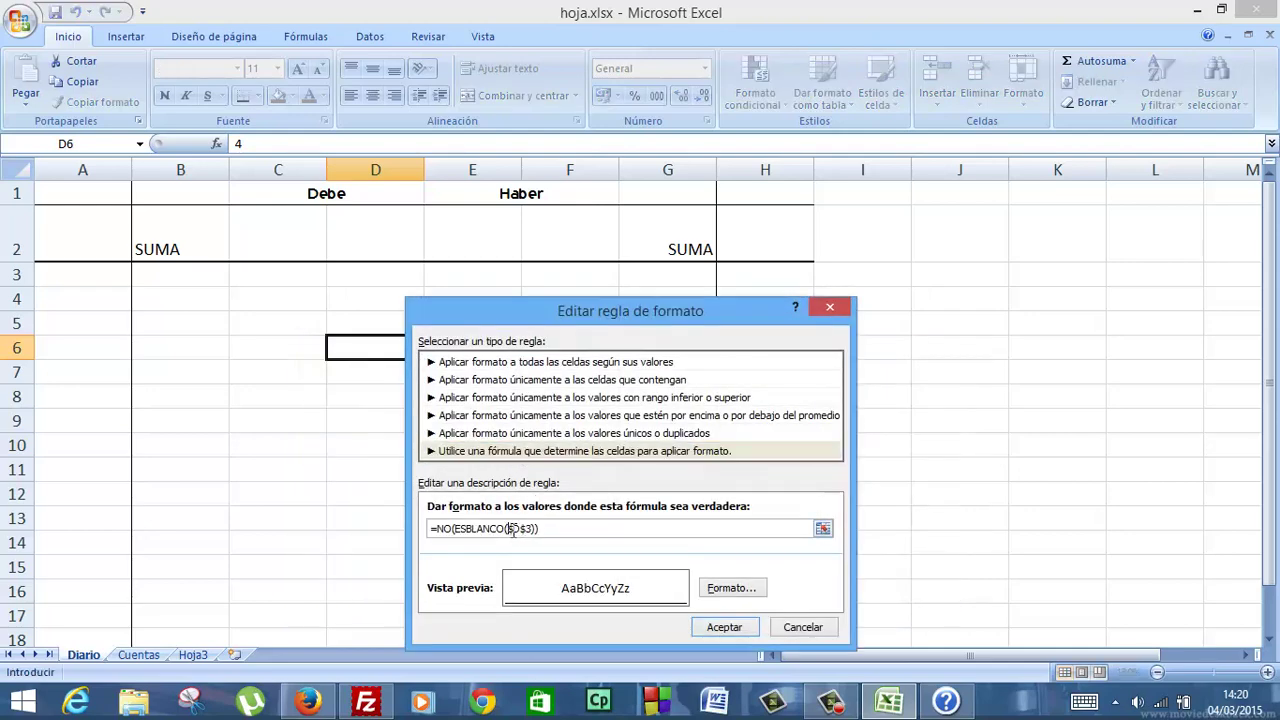
pyautogui.press('BackSpace')
pyautogui.click(521, 528)
pyautogui.press('BackSpace')
pyautogui.click(726, 624)
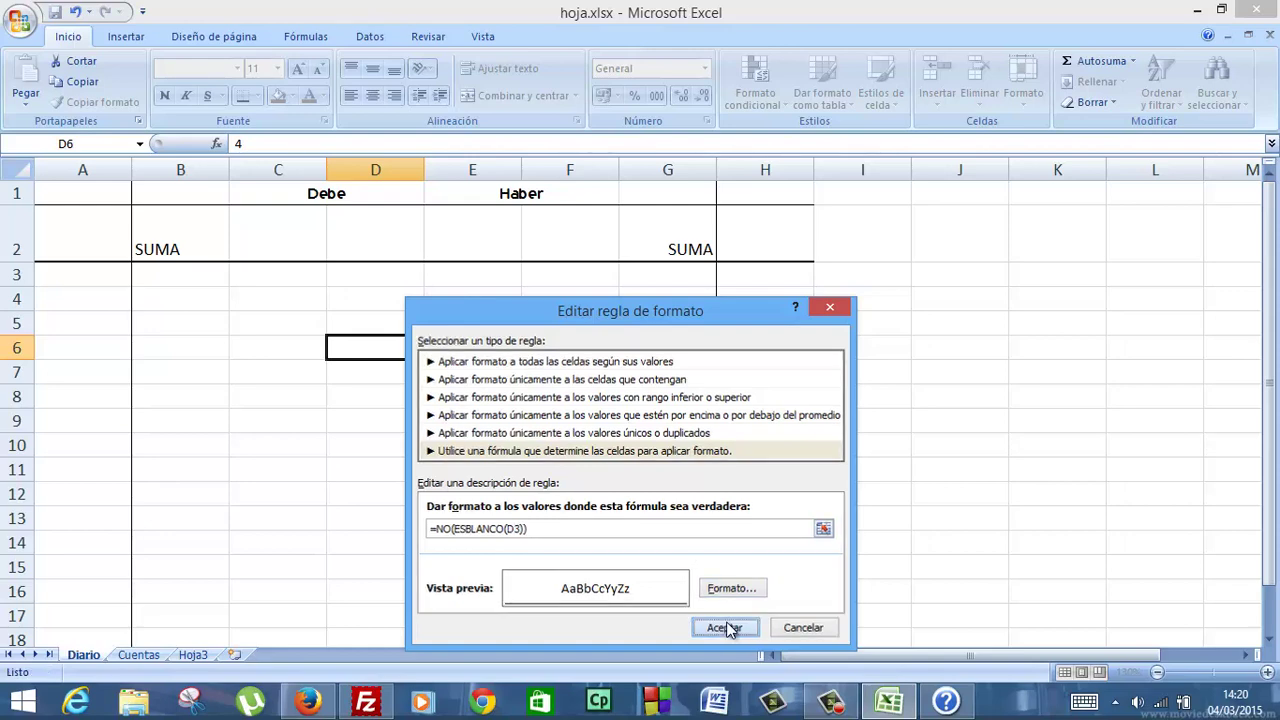
# Try to make the applied range of the E3:G3 rule relative by rewriting it as =E3:G3.
pyautogui.click(655, 451)
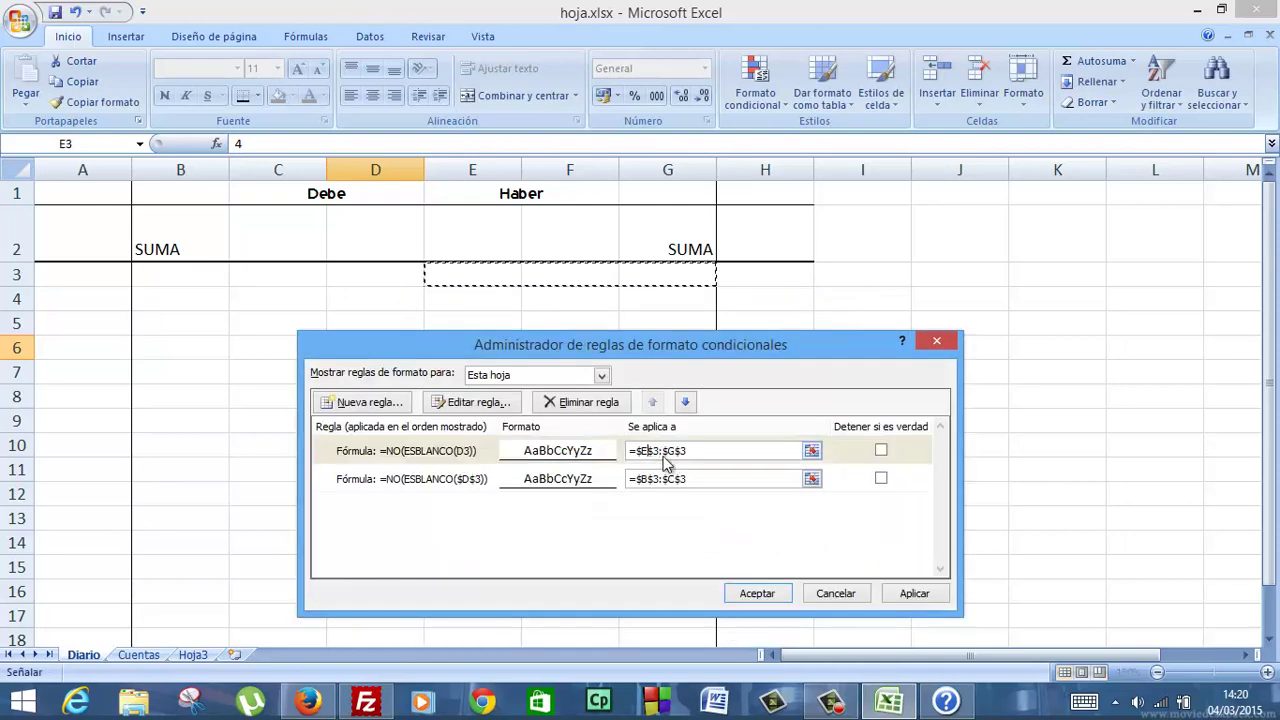
pyautogui.press('Left')
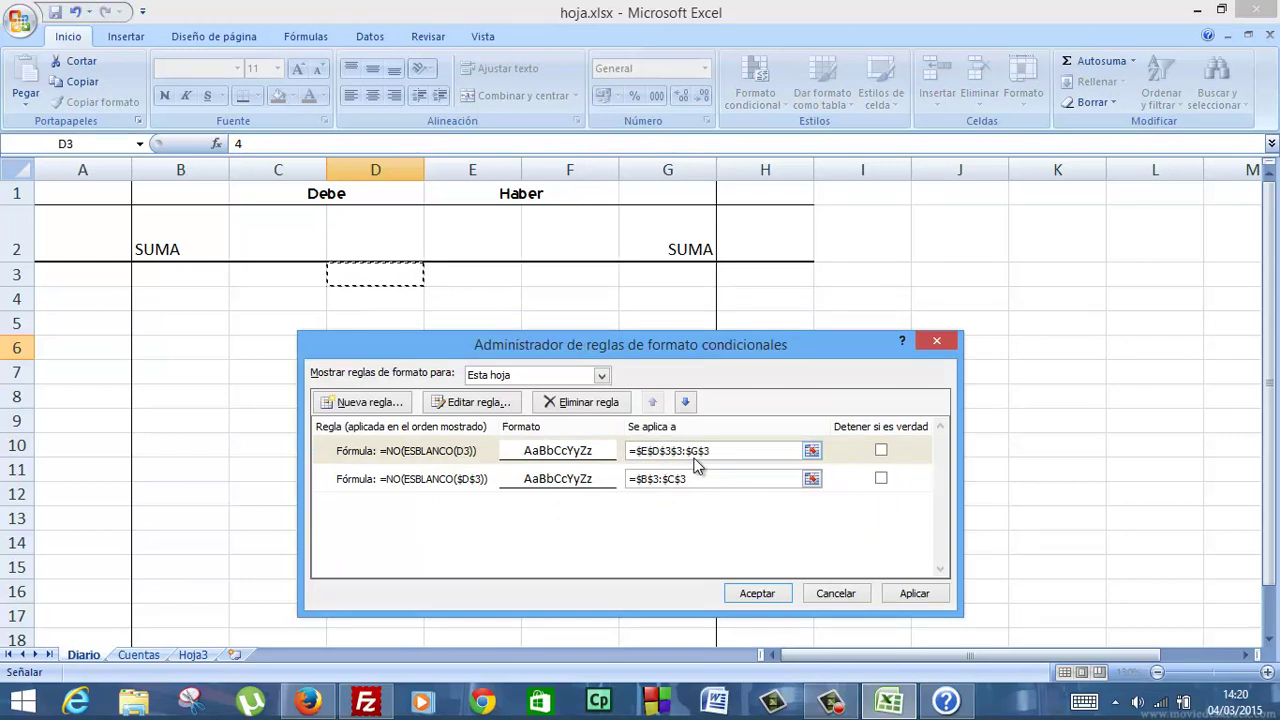
pyautogui.hotkey('ctrl', 'z')
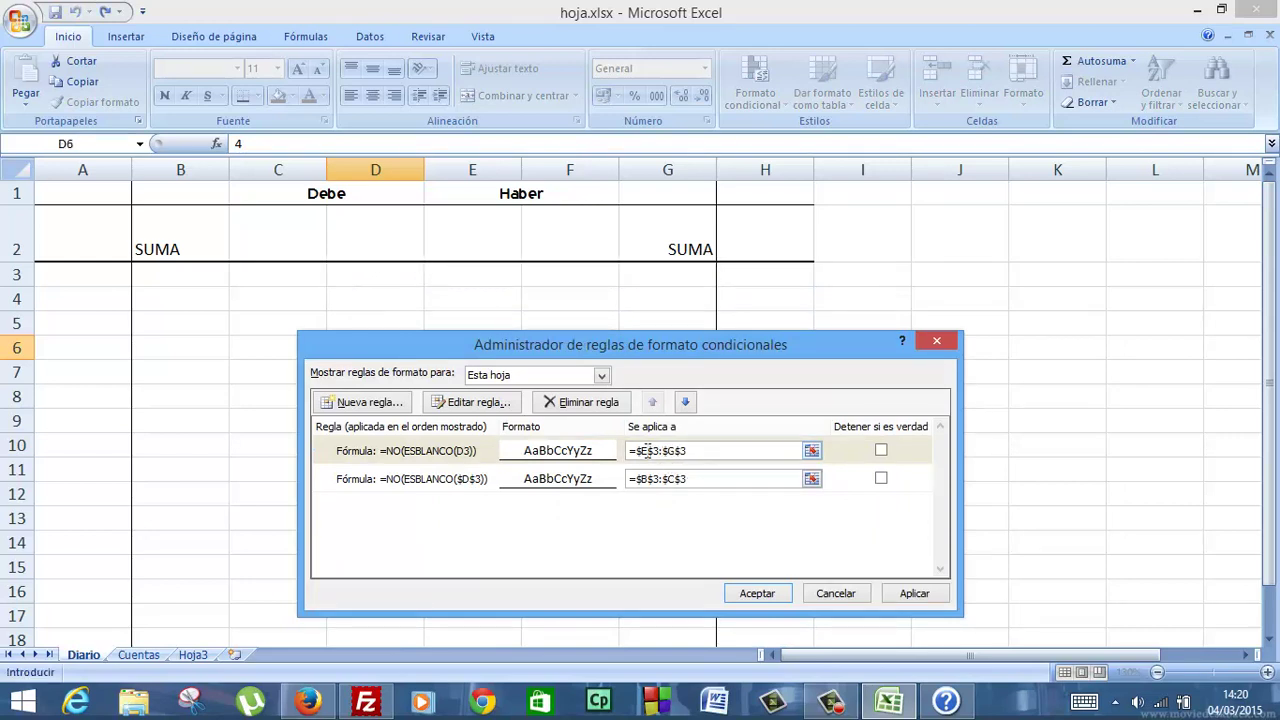
pyautogui.press('BackSpace')
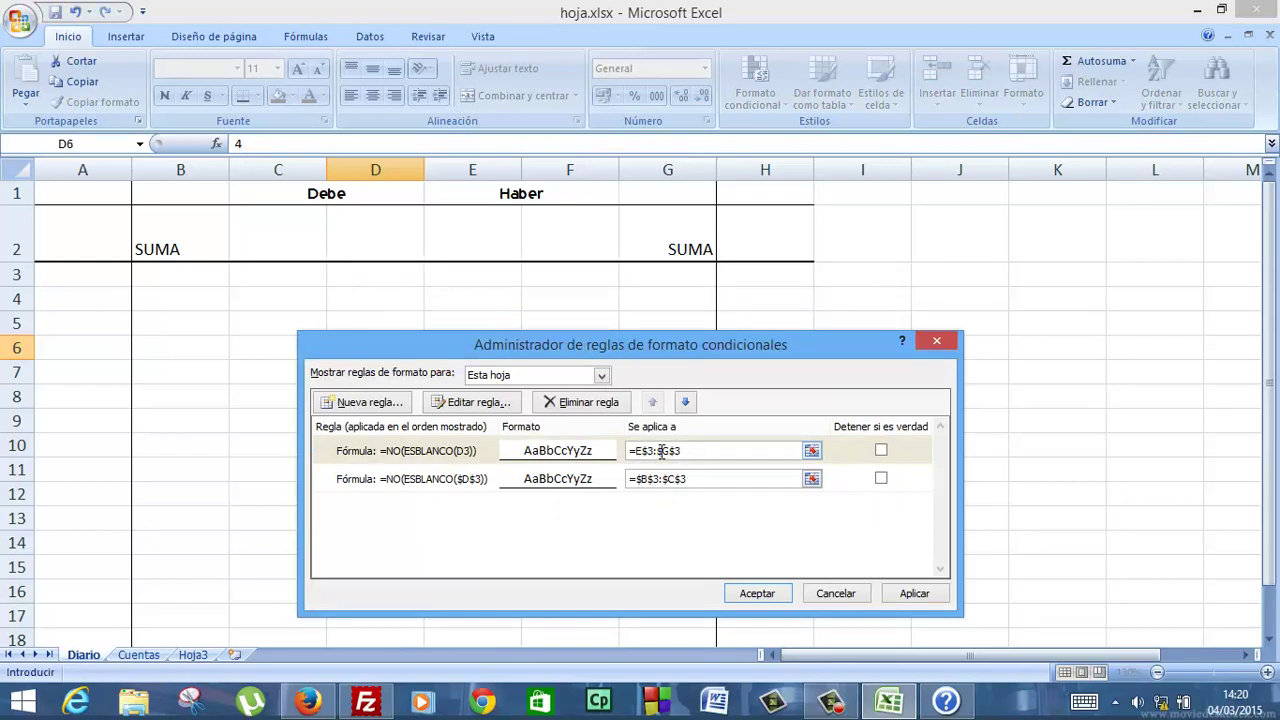
pyautogui.press('BackSpace')
pyautogui.write('E')
pyautogui.press('Delete')
pyautogui.press('Delete')
pyautogui.press('Delete')
# Try to strip the absolute markers from the applied range of the B3:C3 rule.
pyautogui.click(644, 480)
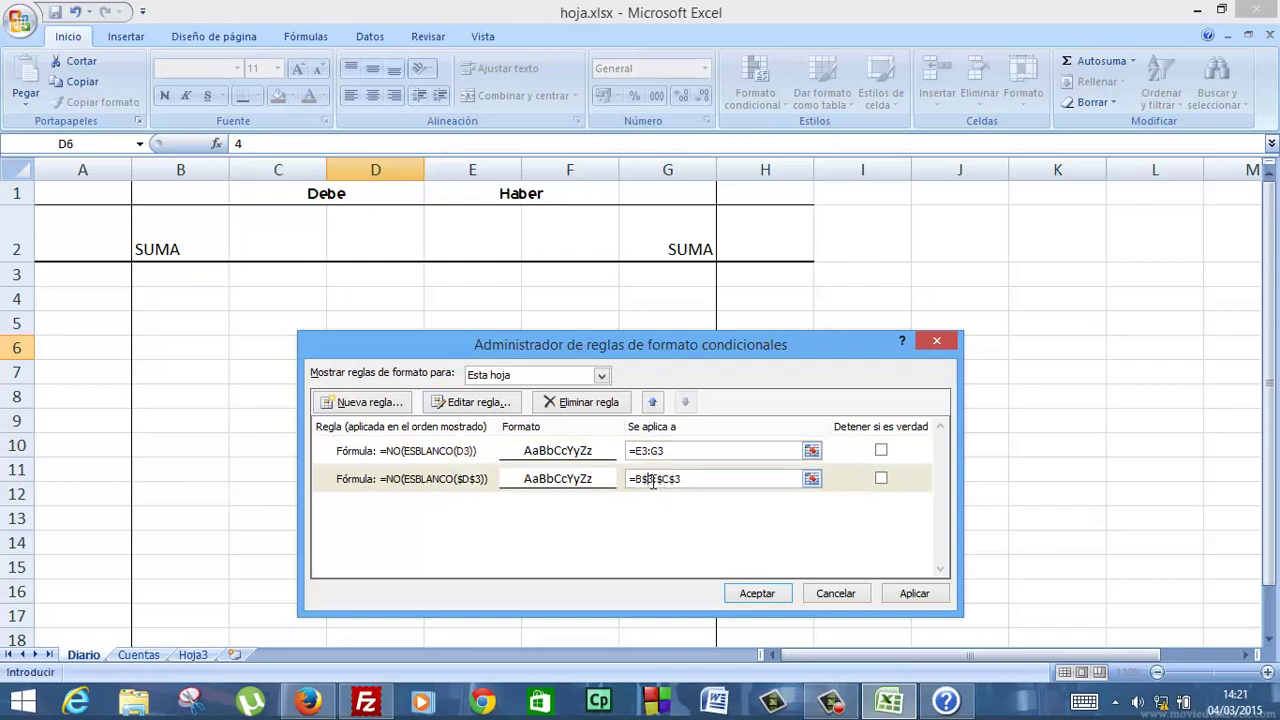
pyautogui.press('Delete')
pyautogui.click(660, 483)
pyautogui.press('BackSpace')
pyautogui.click(667, 481)
pyautogui.press('BackSpace')
# Change the formula of the B3:C3 rule to =NO(ESBLANCO(D3)) and apply the rule changes to the sheet.
pyautogui.doubleClick(460, 479)
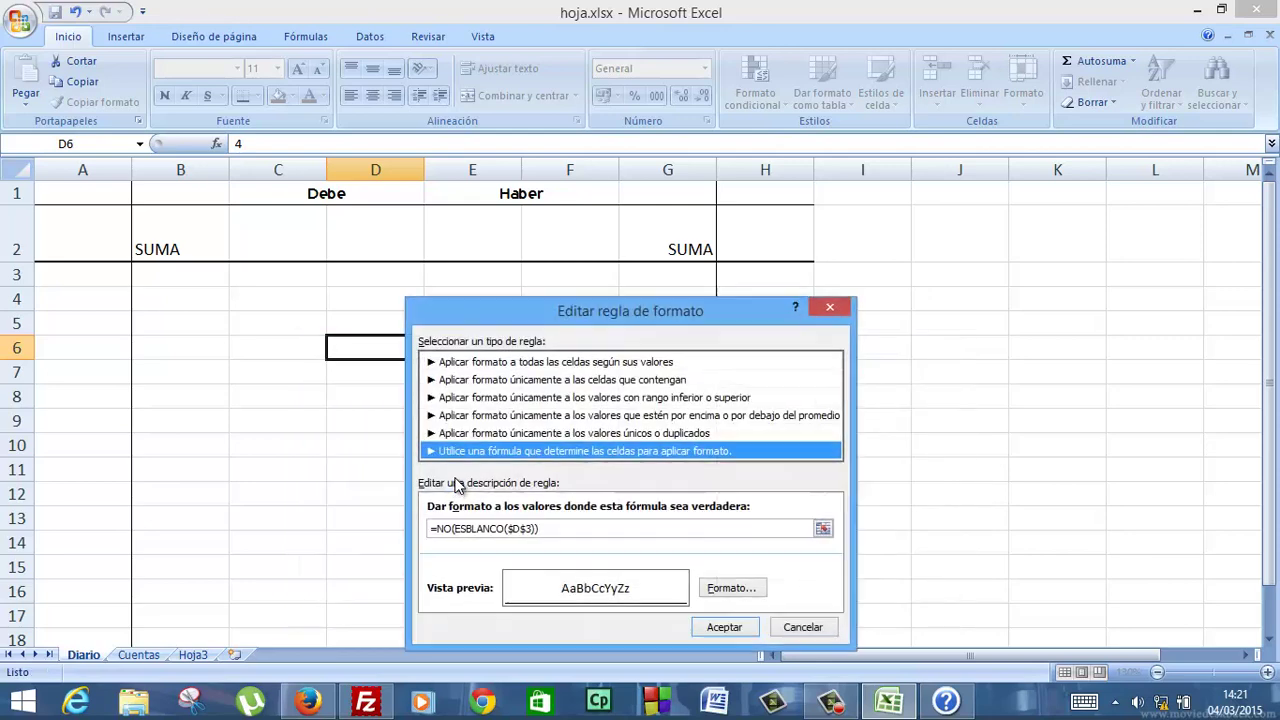
pyautogui.click(512, 529)
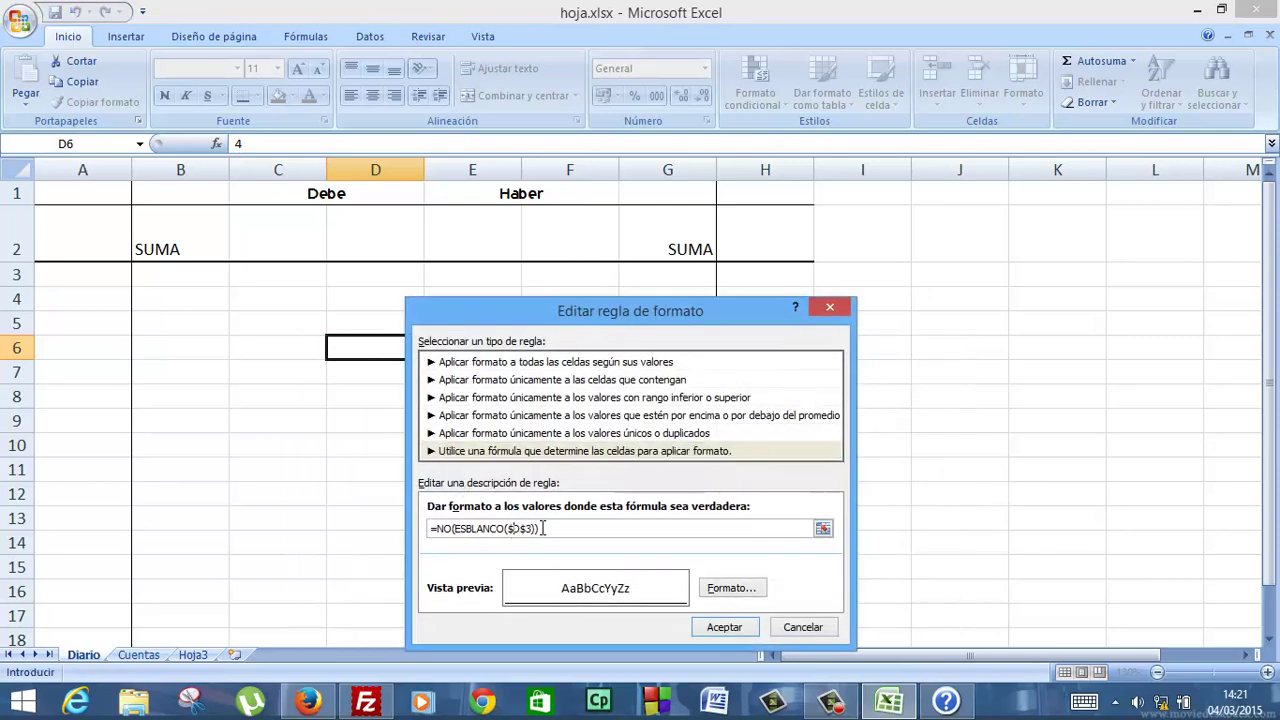
pyautogui.press('BackSpace')
pyautogui.press('Right')
pyautogui.press('Delete')
pyautogui.click(700, 627)
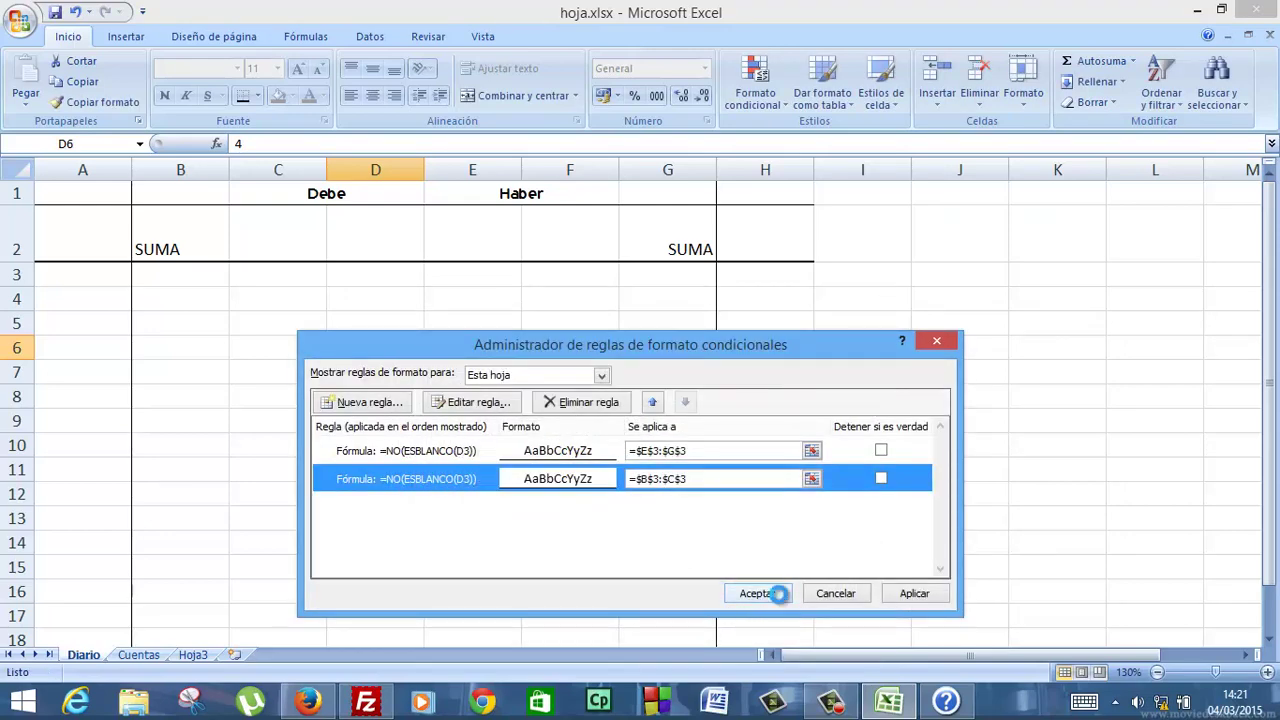
pyautogui.click(771, 594)
# Enter 5 in cell D3 to test the separator lines with the relative formulas.
pyautogui.click(387, 279)
pyautogui.write('5')
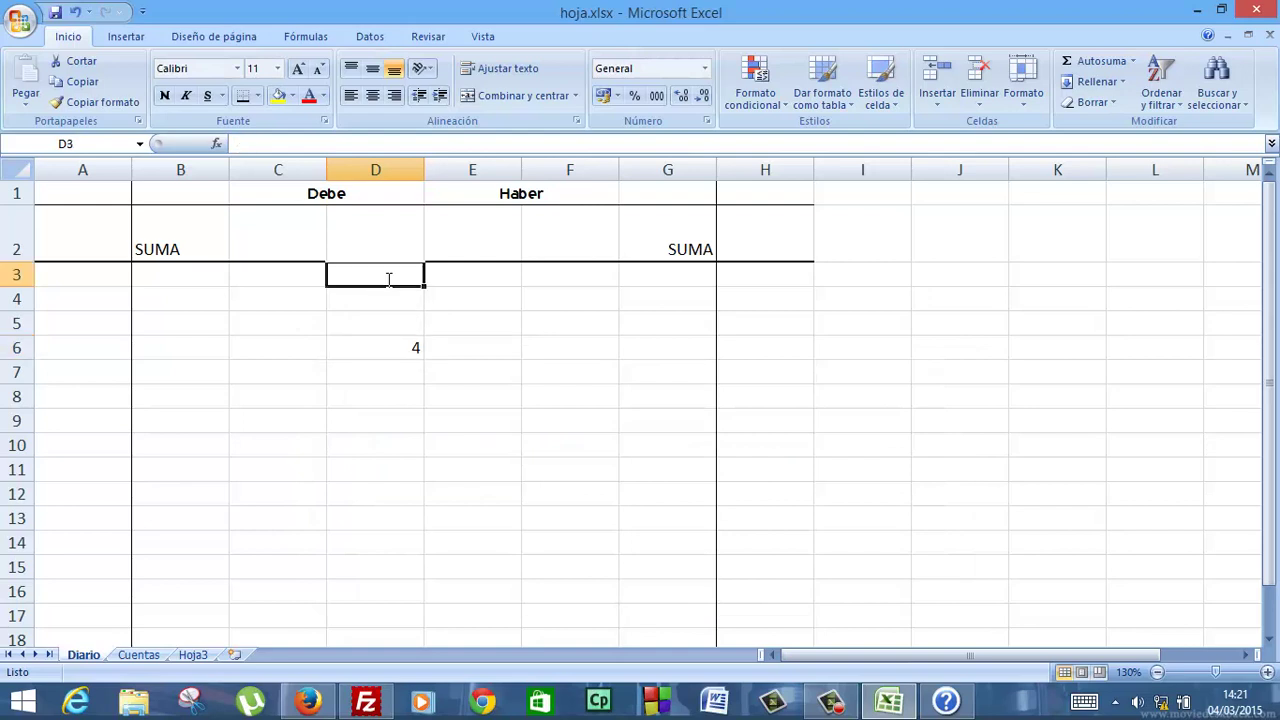
pyautogui.press('Return')
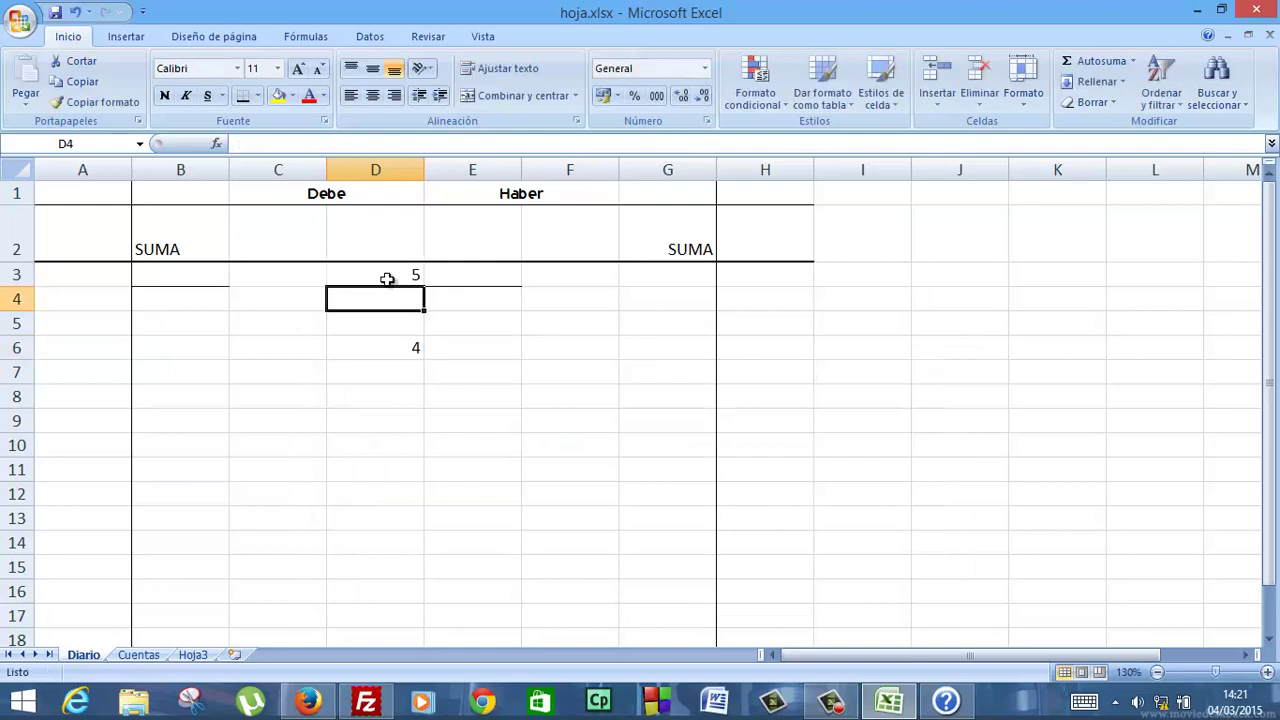
pyautogui.click(387, 279)
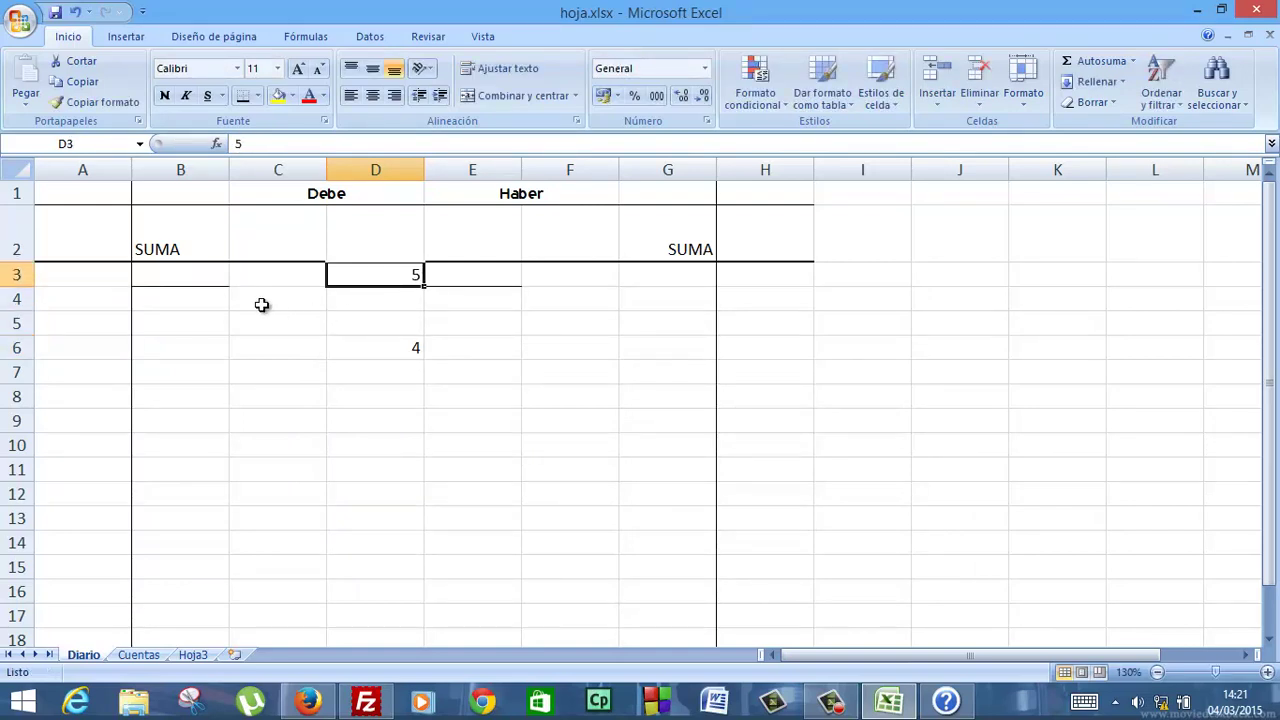
# Copy B3:G3 and paste only its formats onto B4:G17.
pyautogui.moveTo(215, 276); pyautogui.dragTo(650, 278)
pyautogui.rightClick(650, 278)
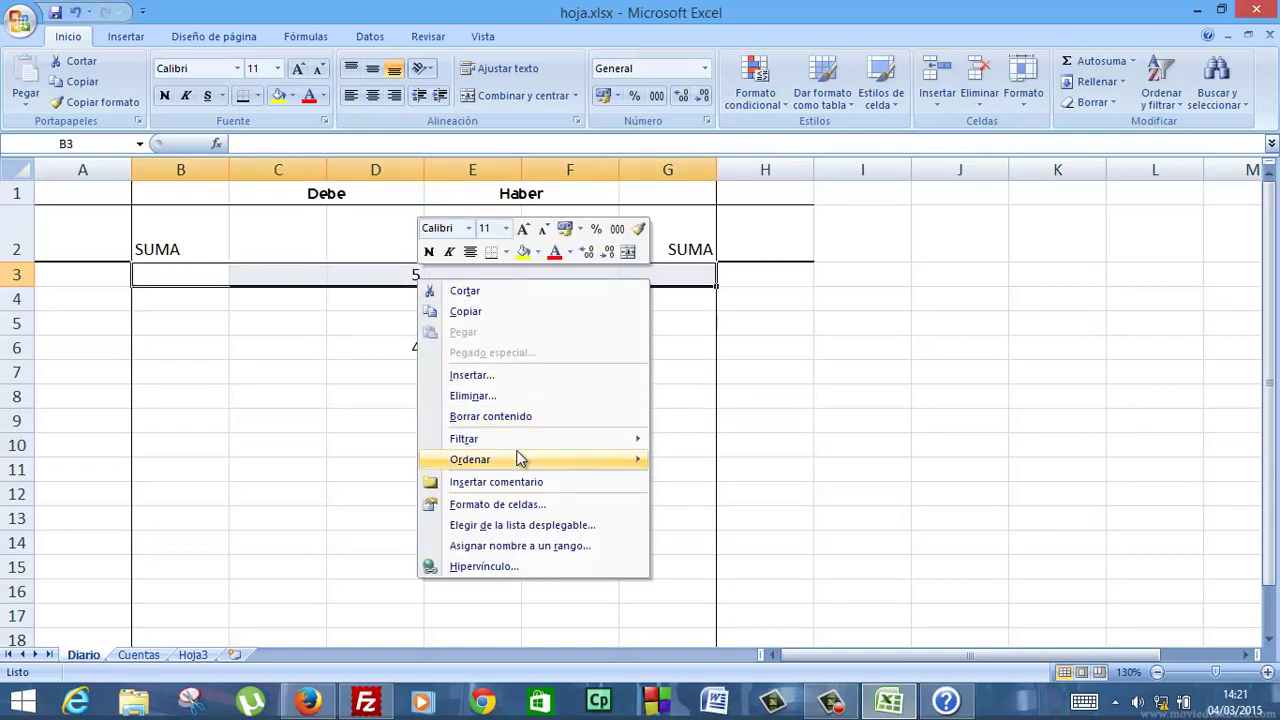
pyautogui.moveTo(519, 459)
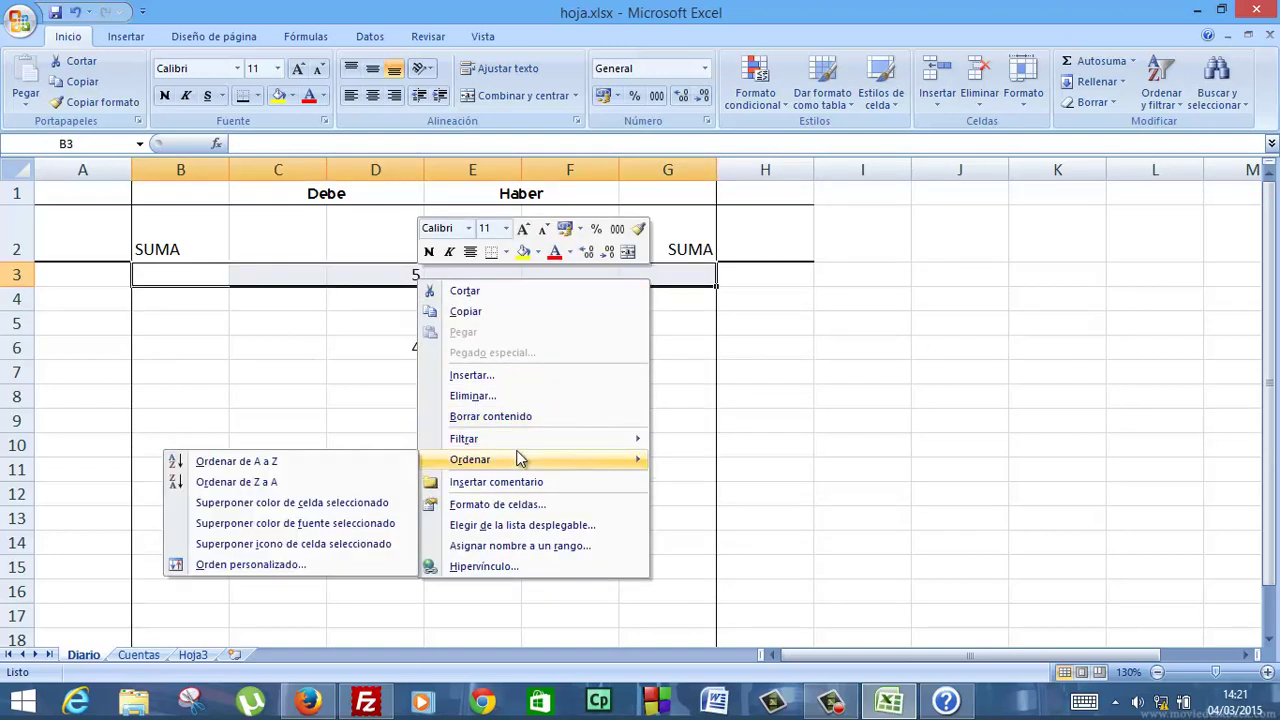
pyautogui.click(520, 318)
pyautogui.moveTo(206, 297); pyautogui.dragTo(683, 614)
pyautogui.rightClick(683, 614)
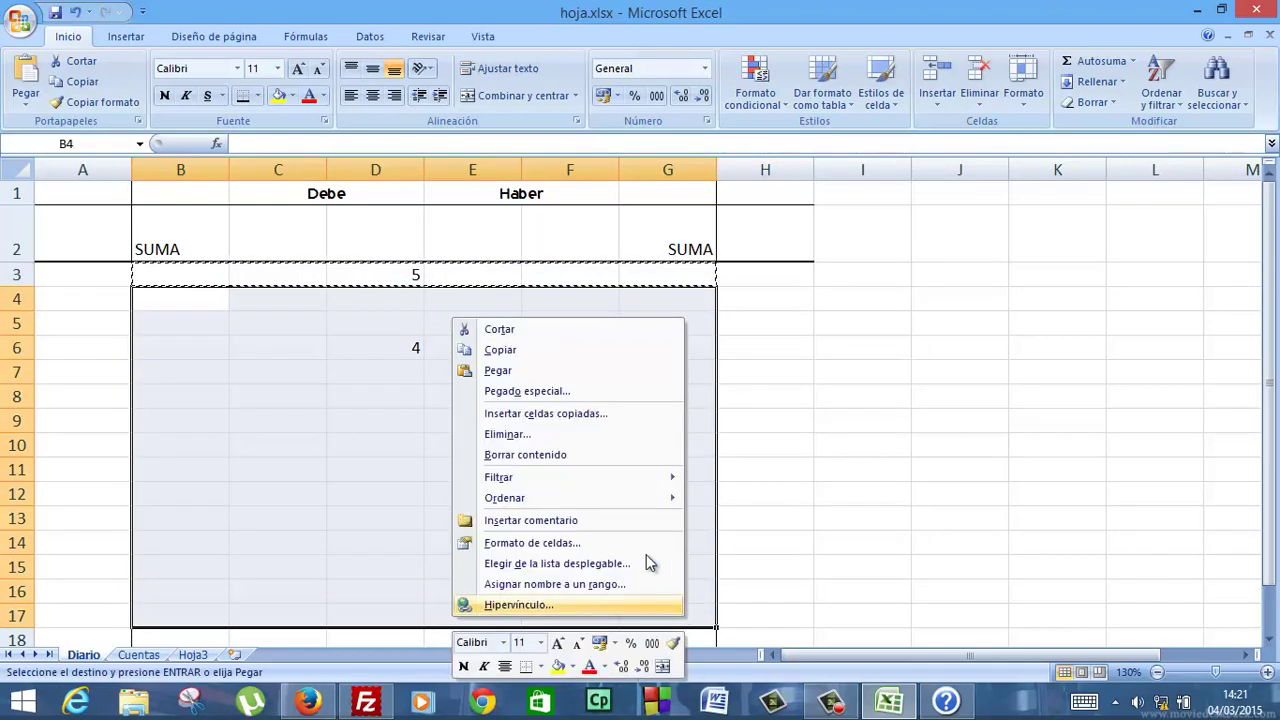
pyautogui.click(525, 391)
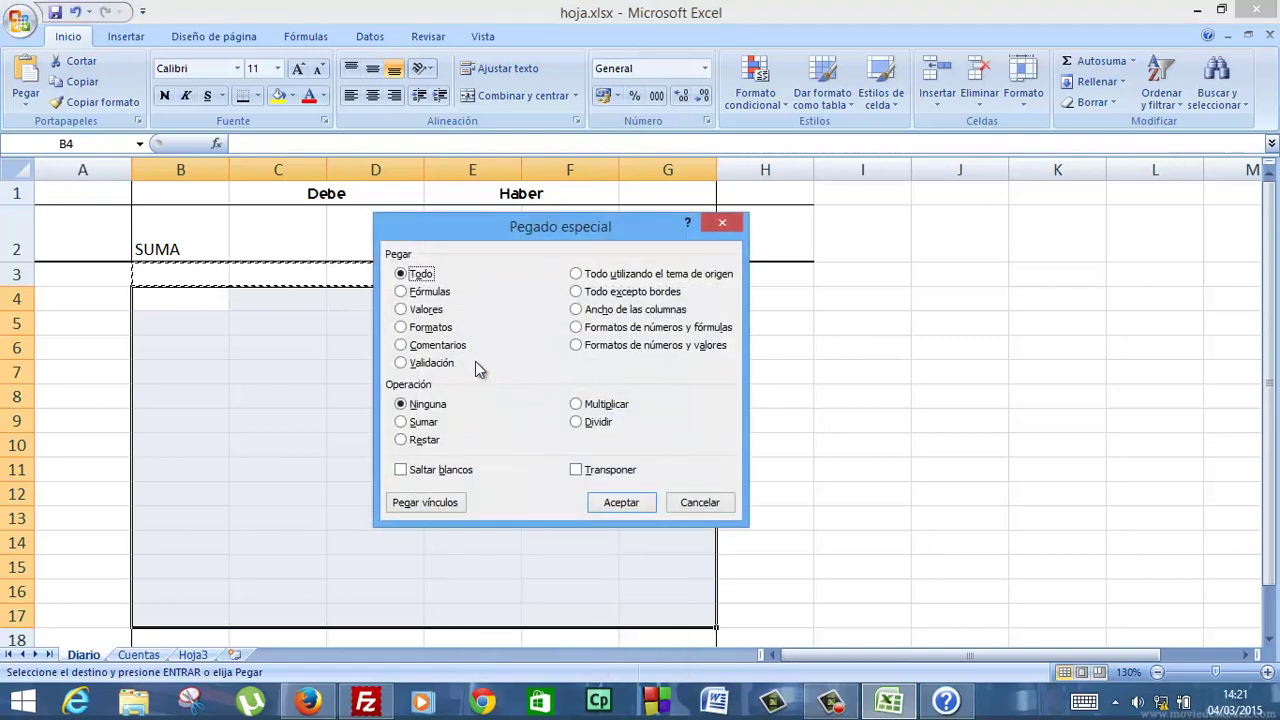
pyautogui.click(443, 329)
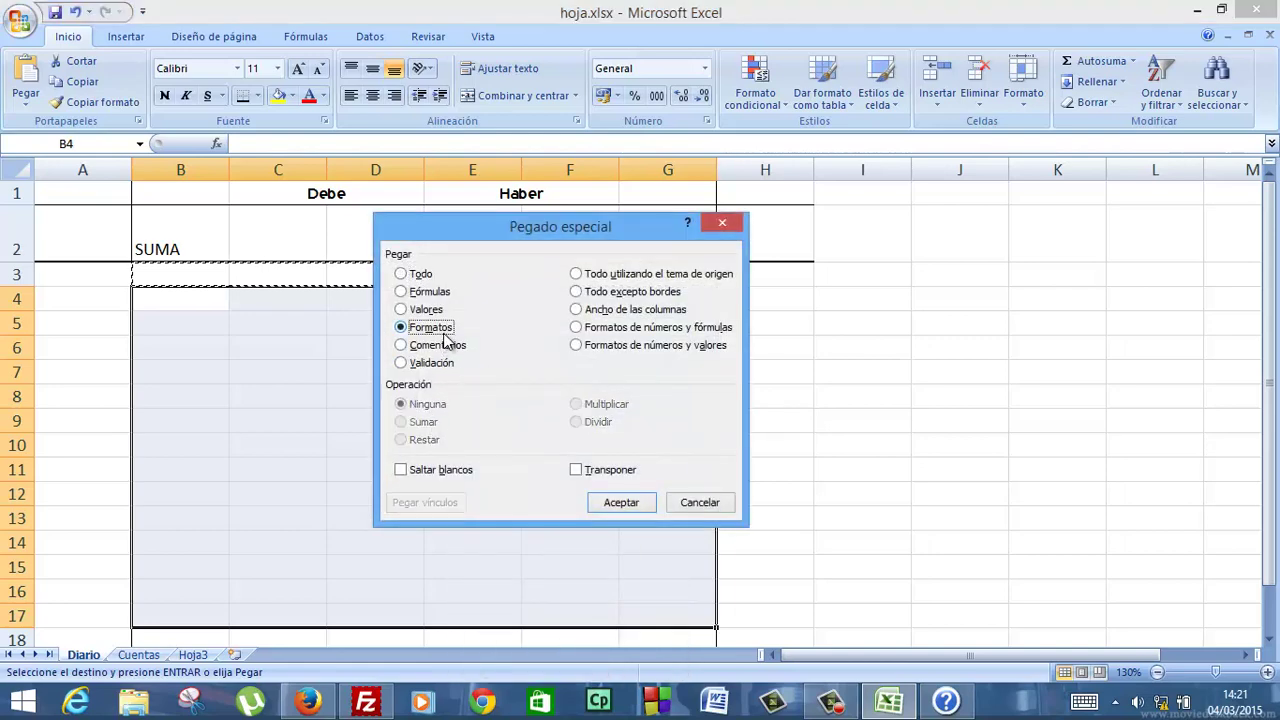
pyautogui.click(642, 508)
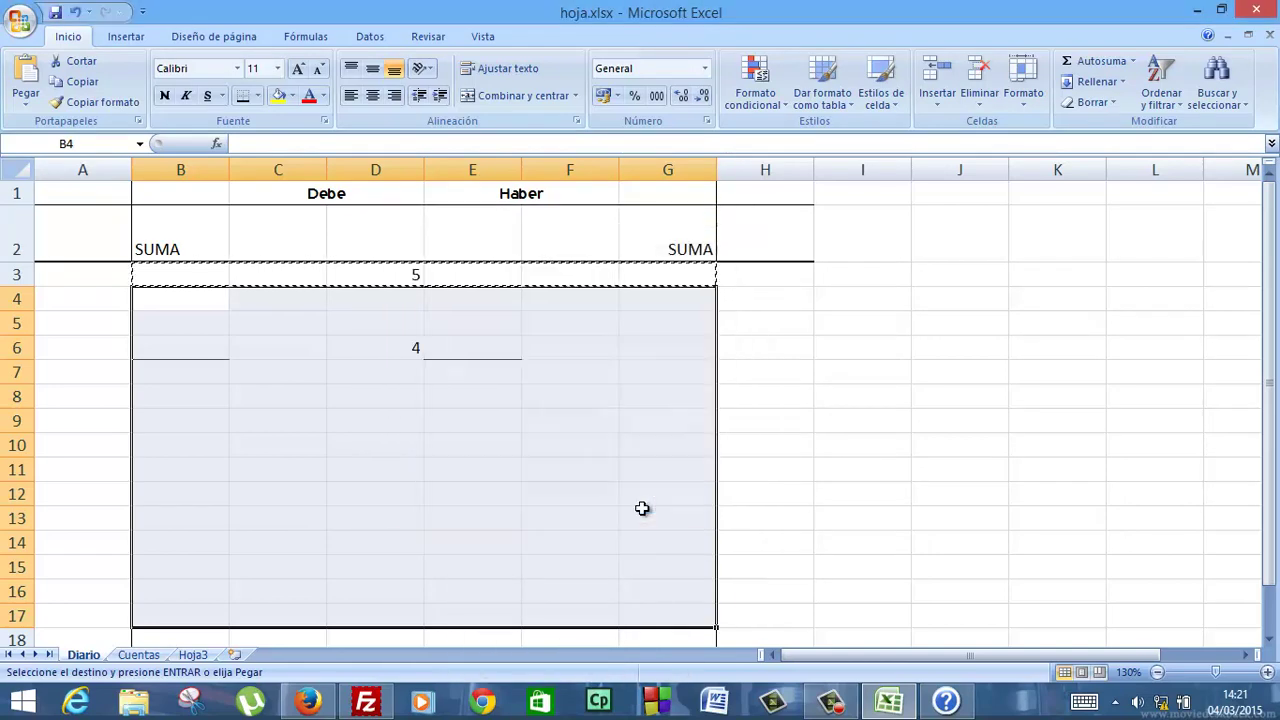
# Deselect the destination range B4:G17 and cancel the pending copy of B3:G3.
pyautogui.click(591, 488)
pyautogui.click(404, 425)
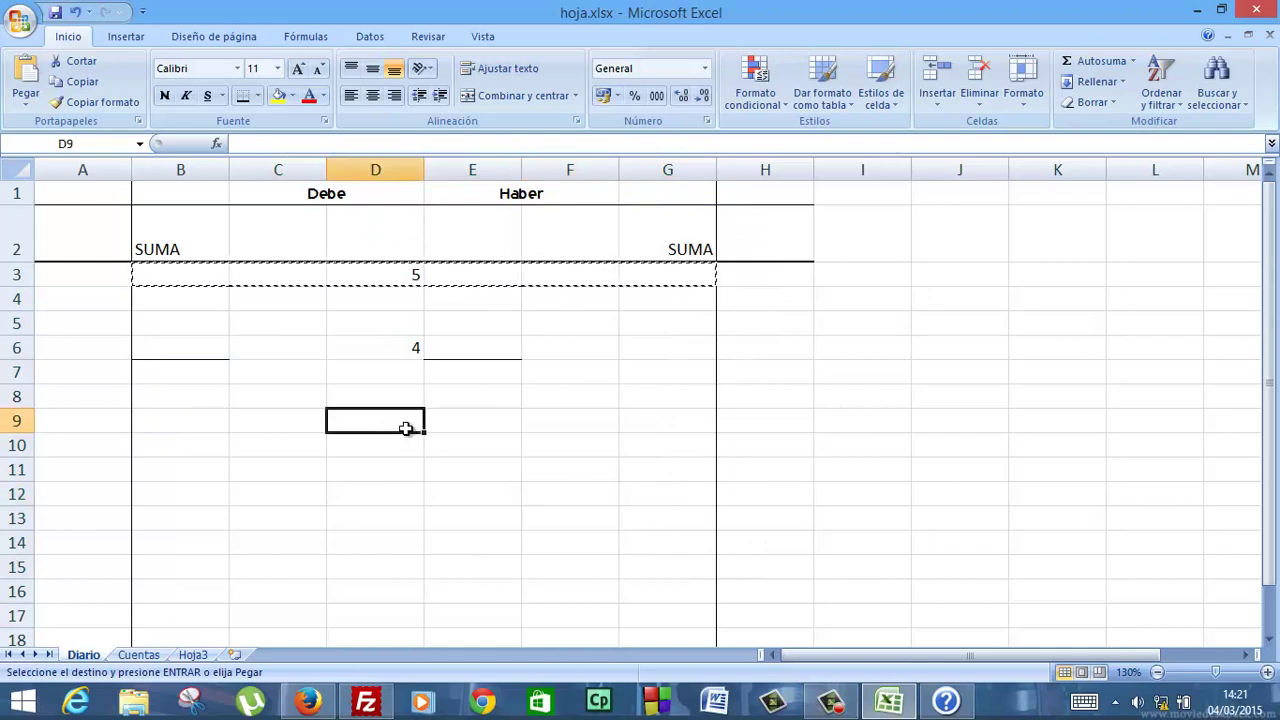
pyautogui.press('Escape')
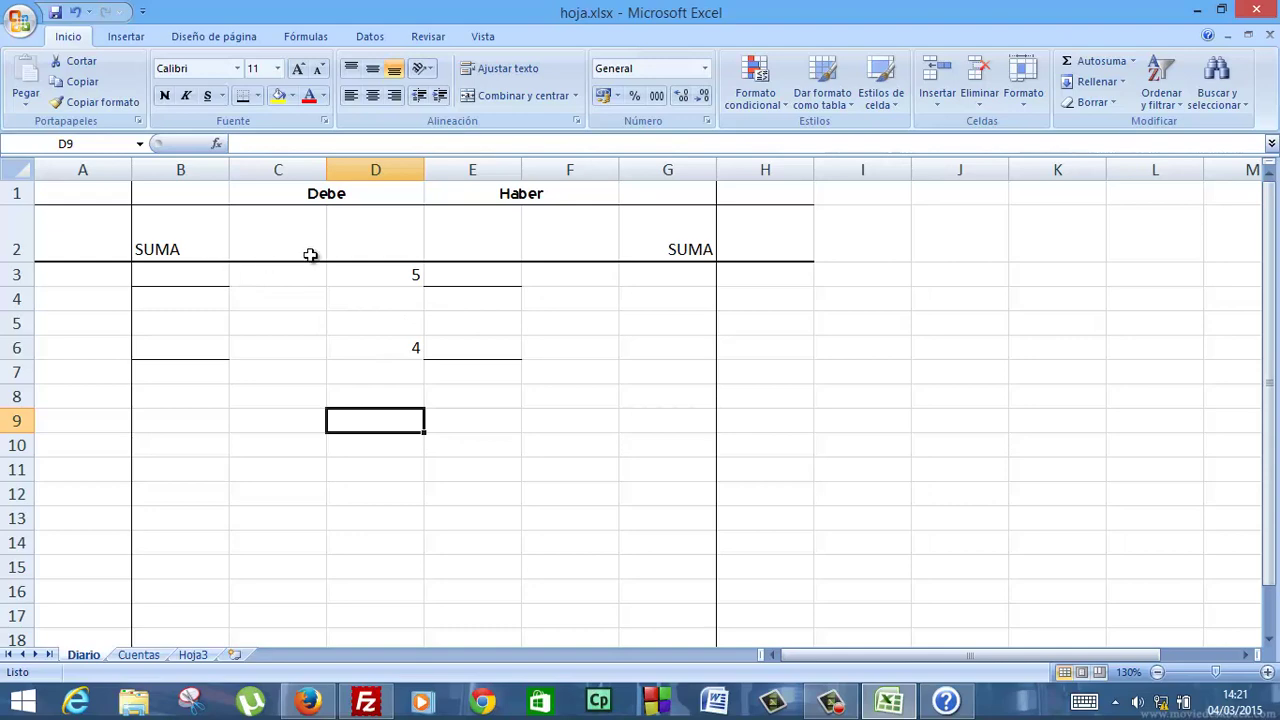
# List the conditional formatting rules for the entire Diario sheet in the rules manager.
pyautogui.click(770, 103)
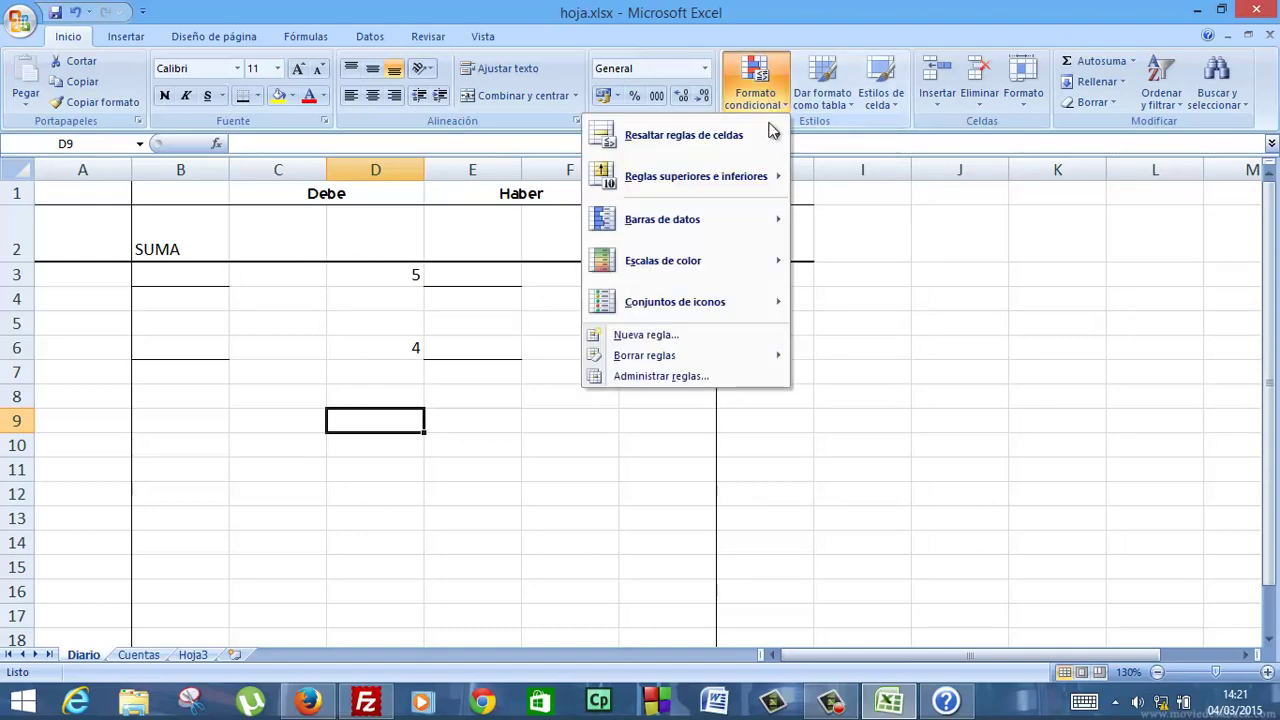
pyautogui.click(742, 375)
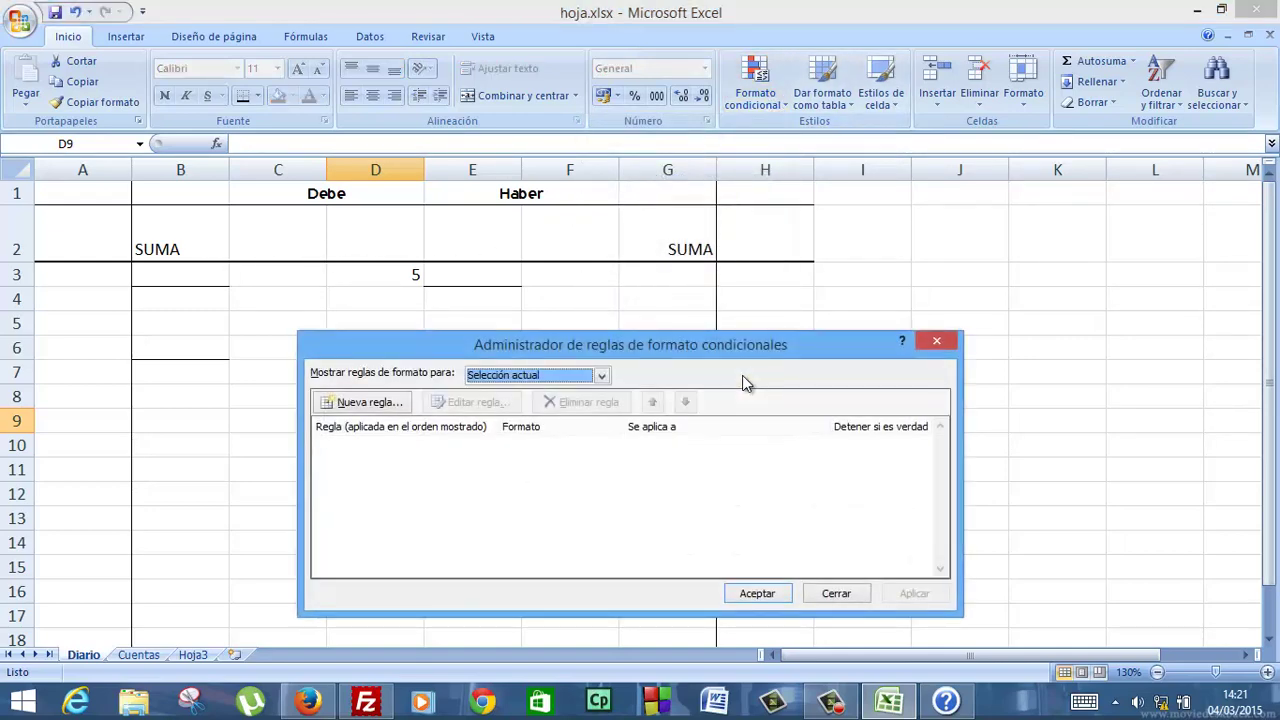
pyautogui.click(588, 376)
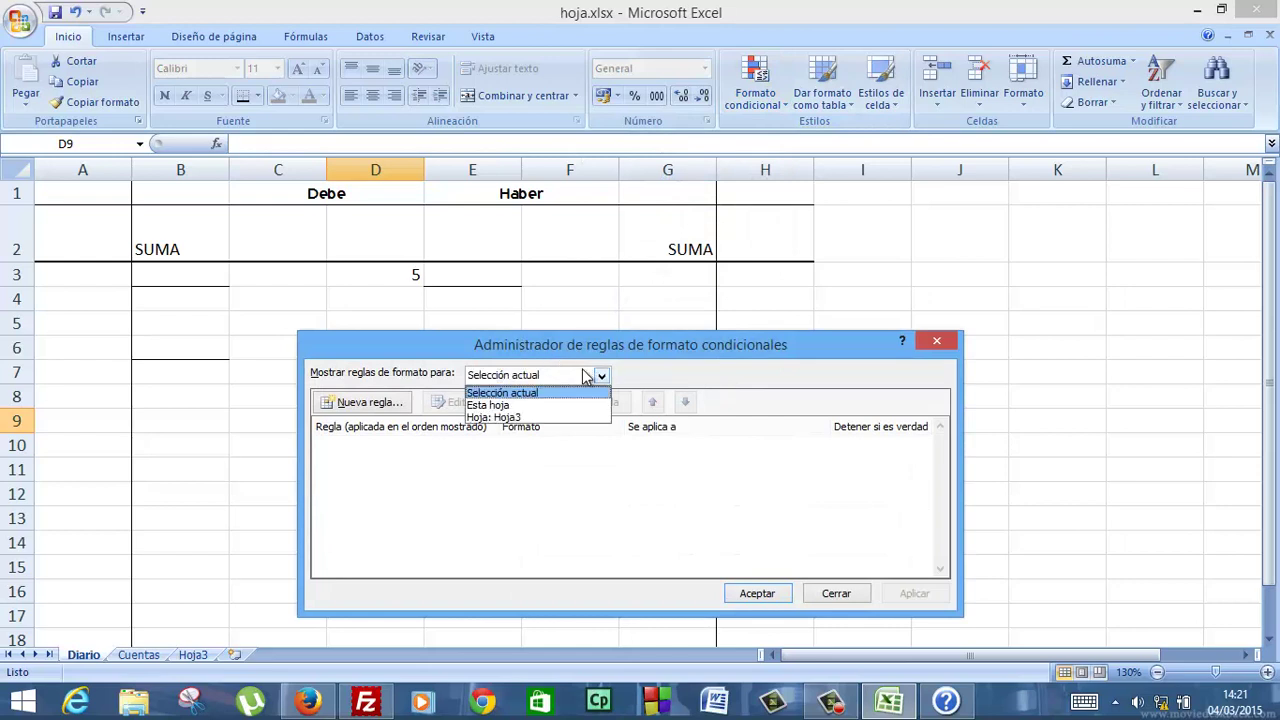
pyautogui.click(540, 405)
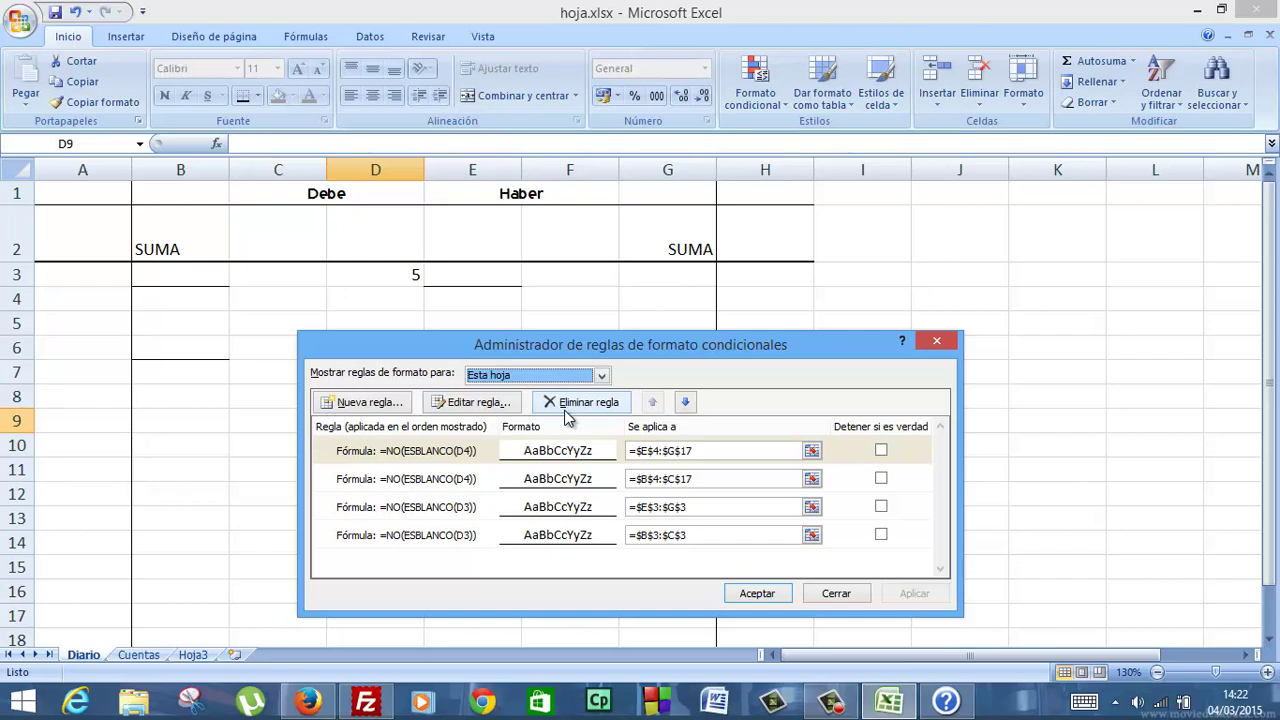
# Try moving the conditional formatting rule for $E$4:$G$17 down and up in the rule order, then leave the rules manager.
pyautogui.click(688, 403)
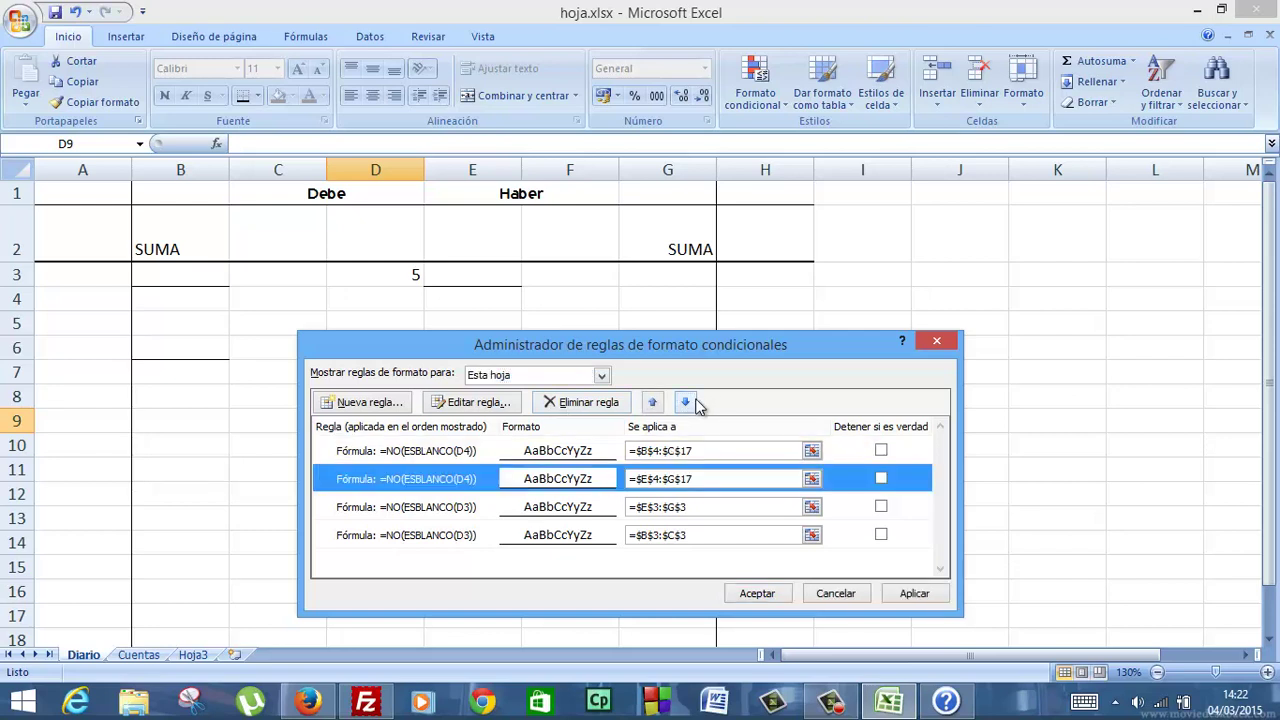
pyautogui.click(686, 402)
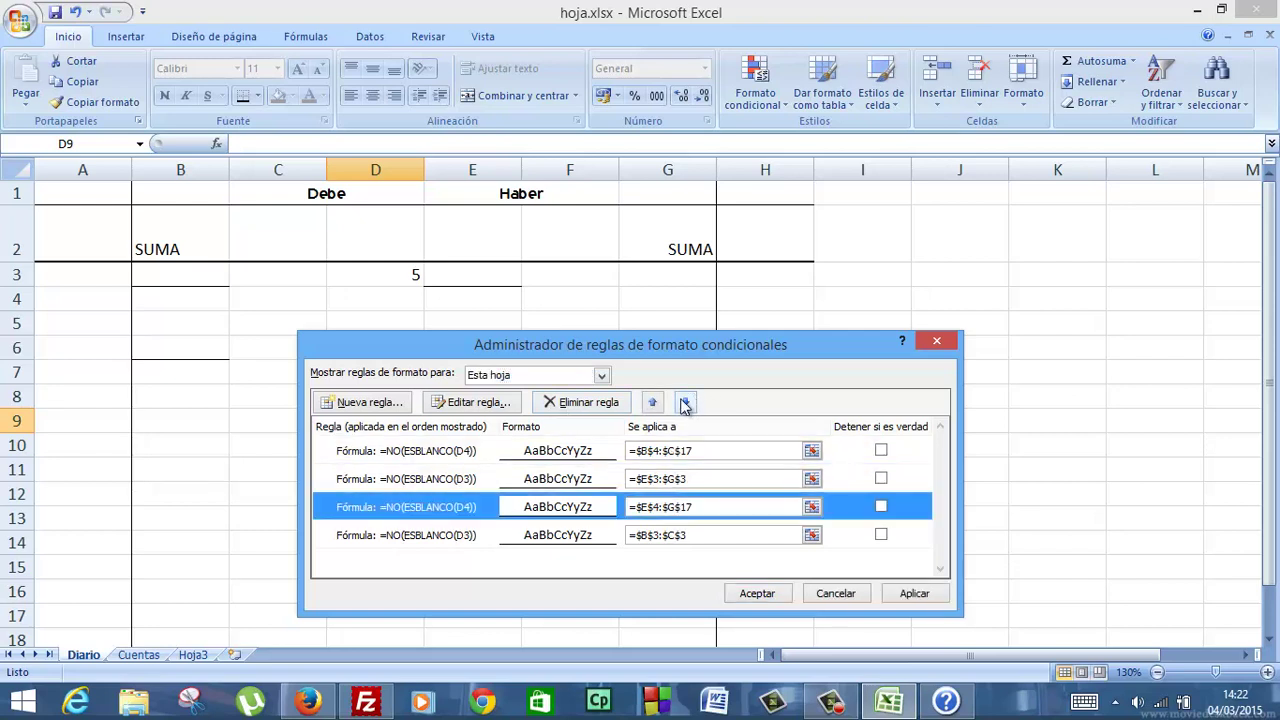
pyautogui.click(660, 404)
pyautogui.click(654, 403)
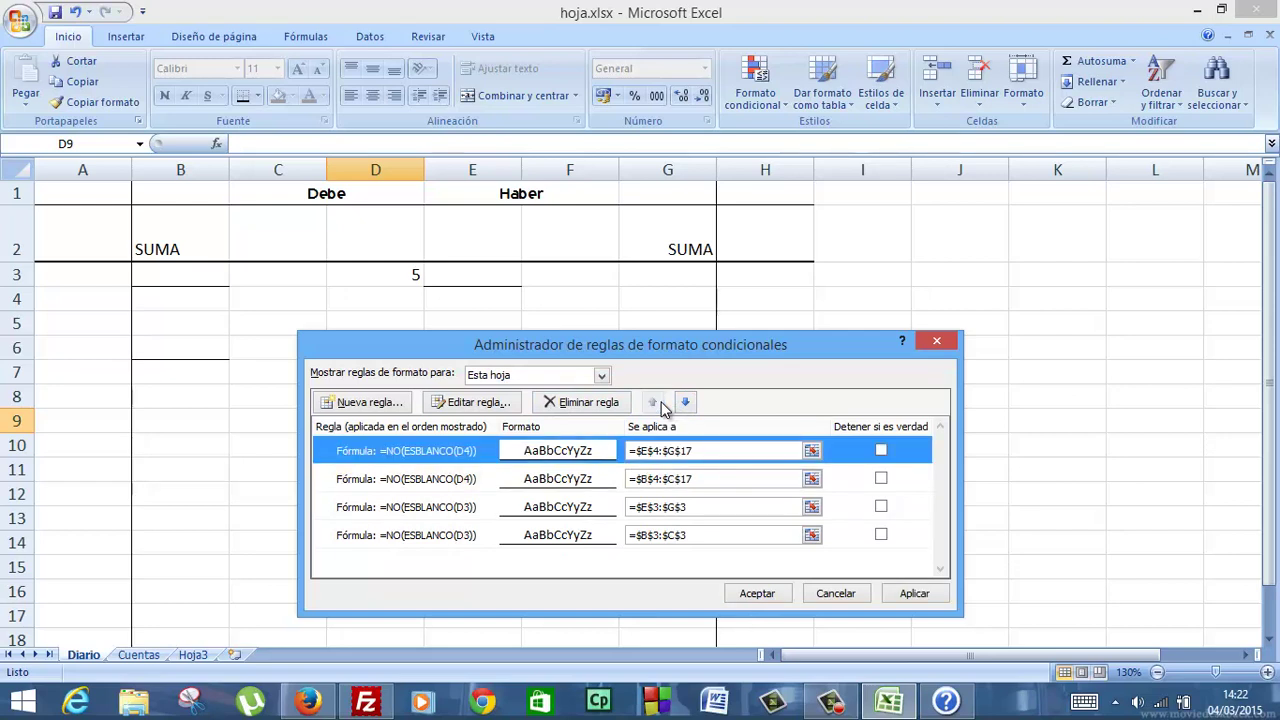
pyautogui.click(685, 403)
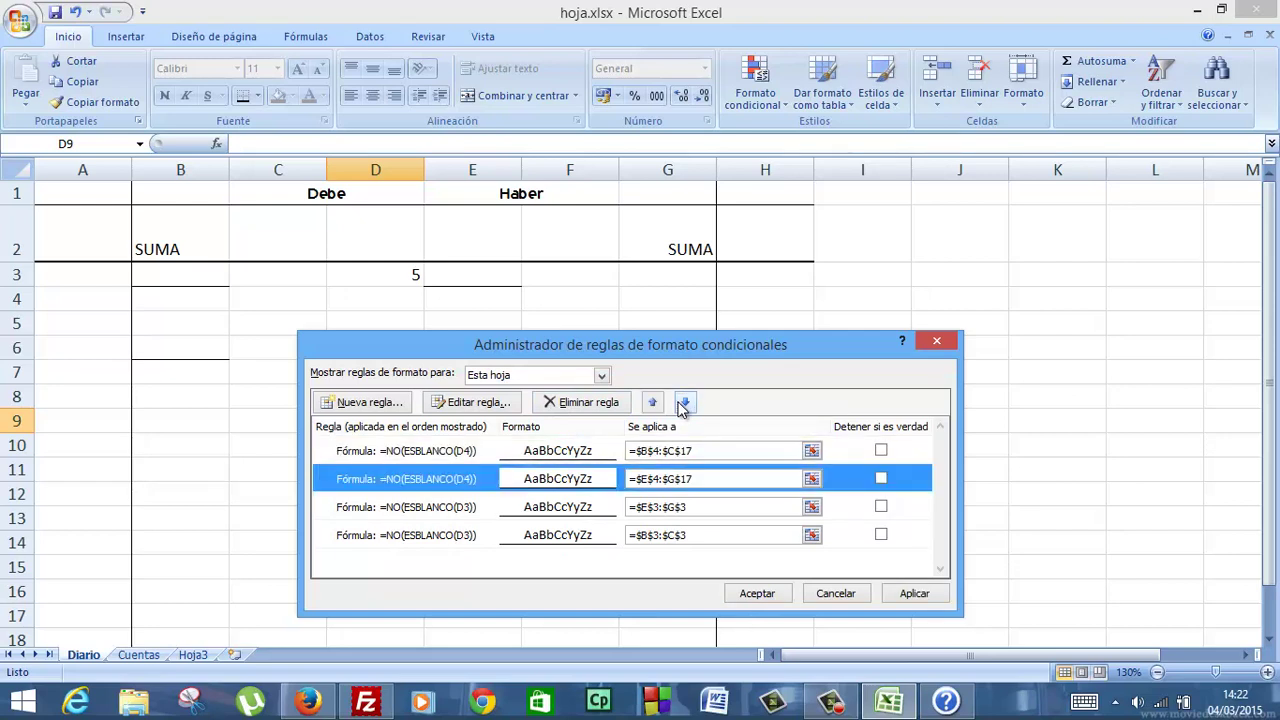
pyautogui.click(685, 403)
pyautogui.click(684, 403)
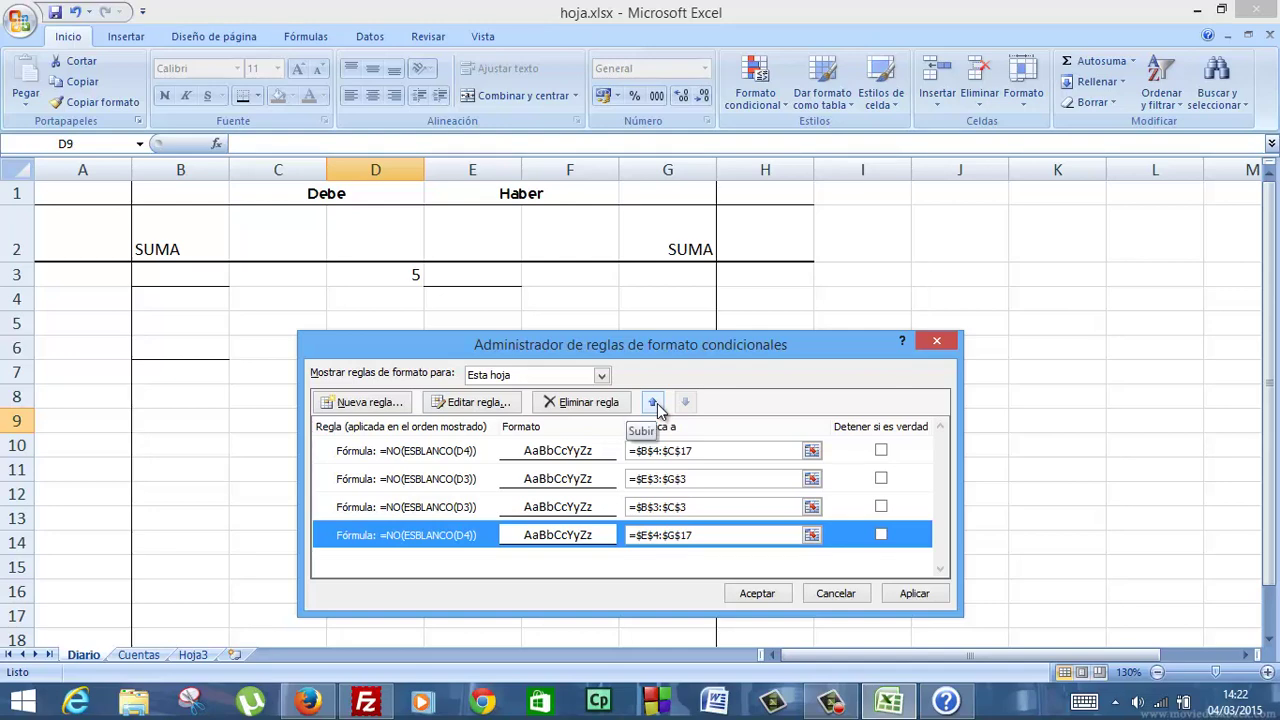
pyautogui.press('Return')
# Recheck the order and ranges of all conditional formatting rules on this sheet, then close the rules manager.
pyautogui.click(772, 105)
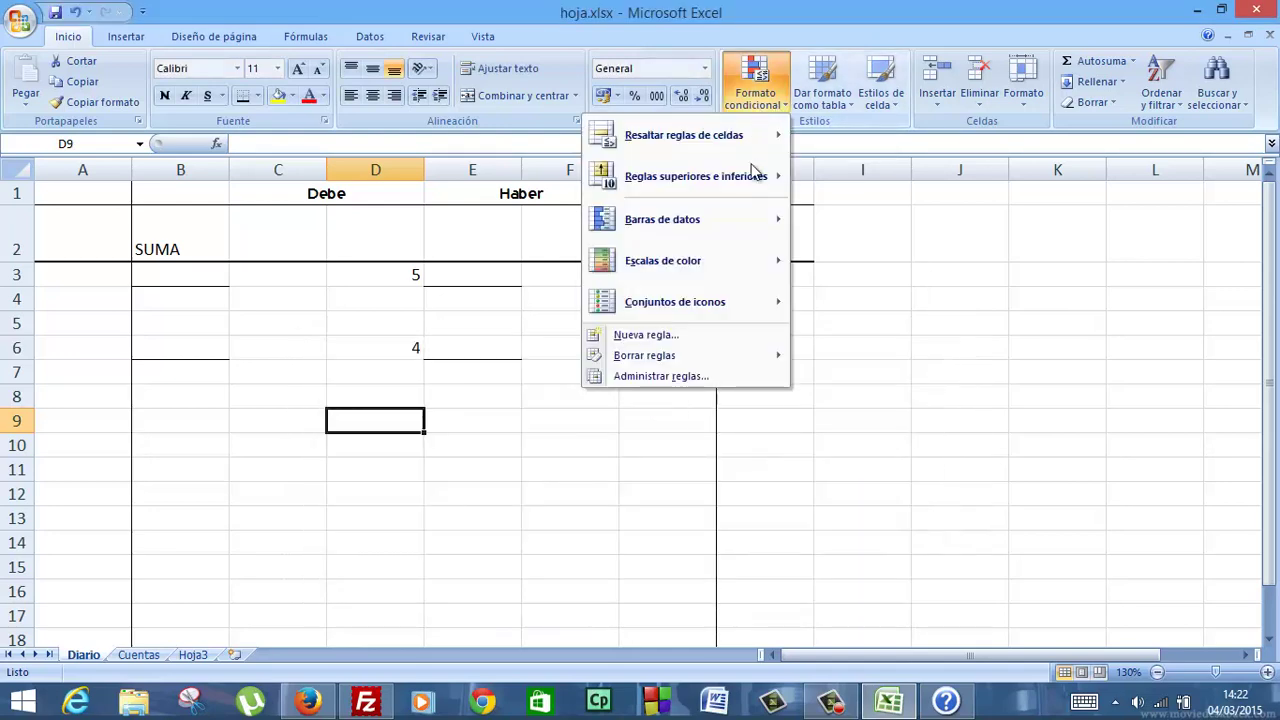
pyautogui.click(697, 377)
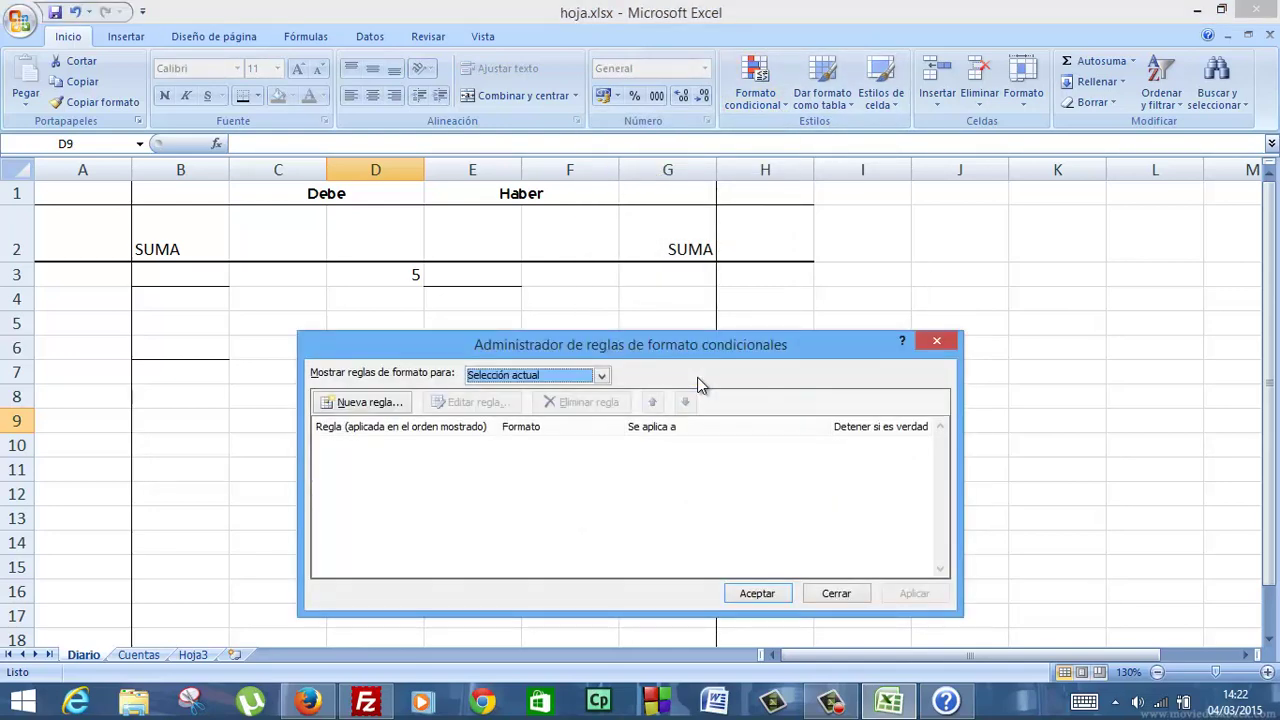
pyautogui.click(602, 375)
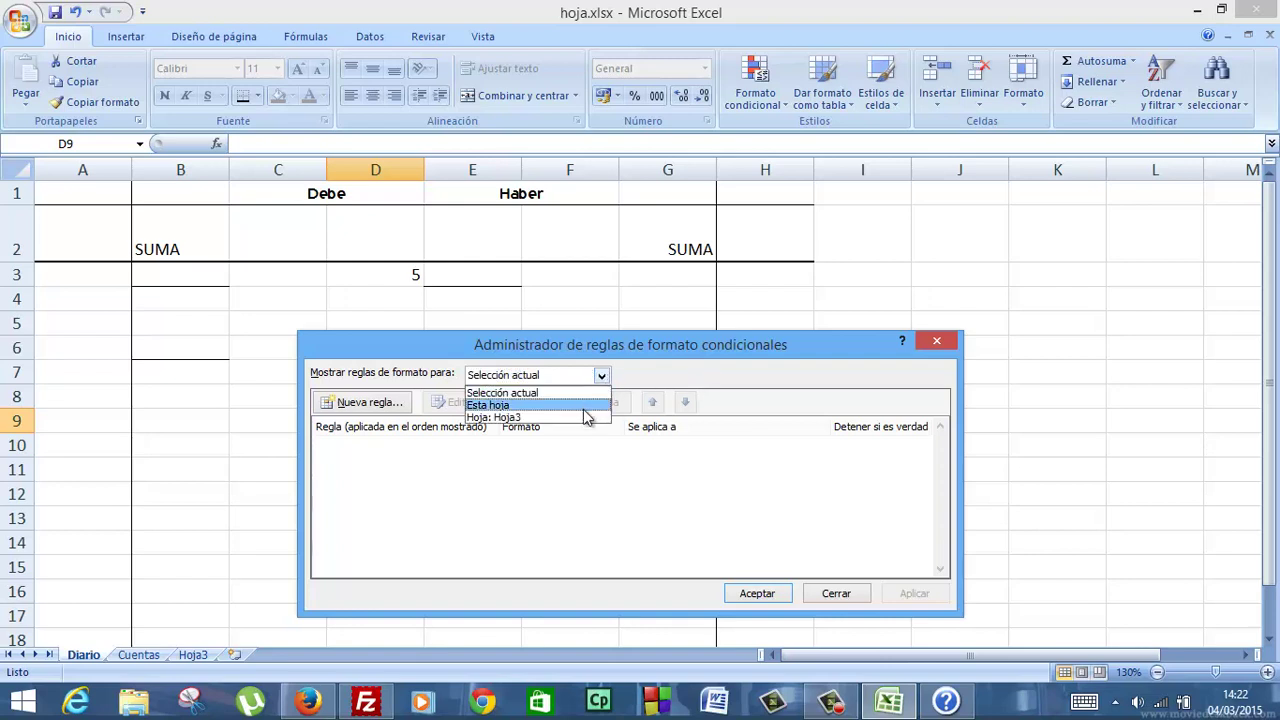
pyautogui.click(587, 406)
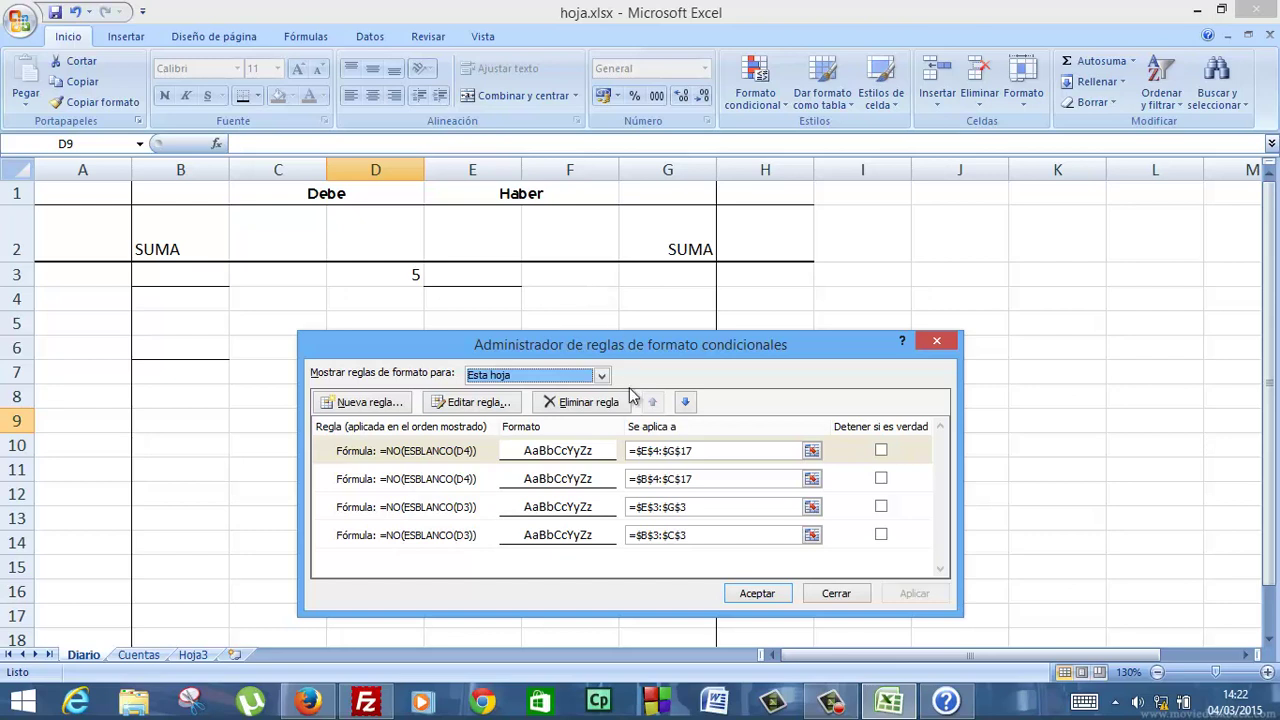
pyautogui.click(771, 590)
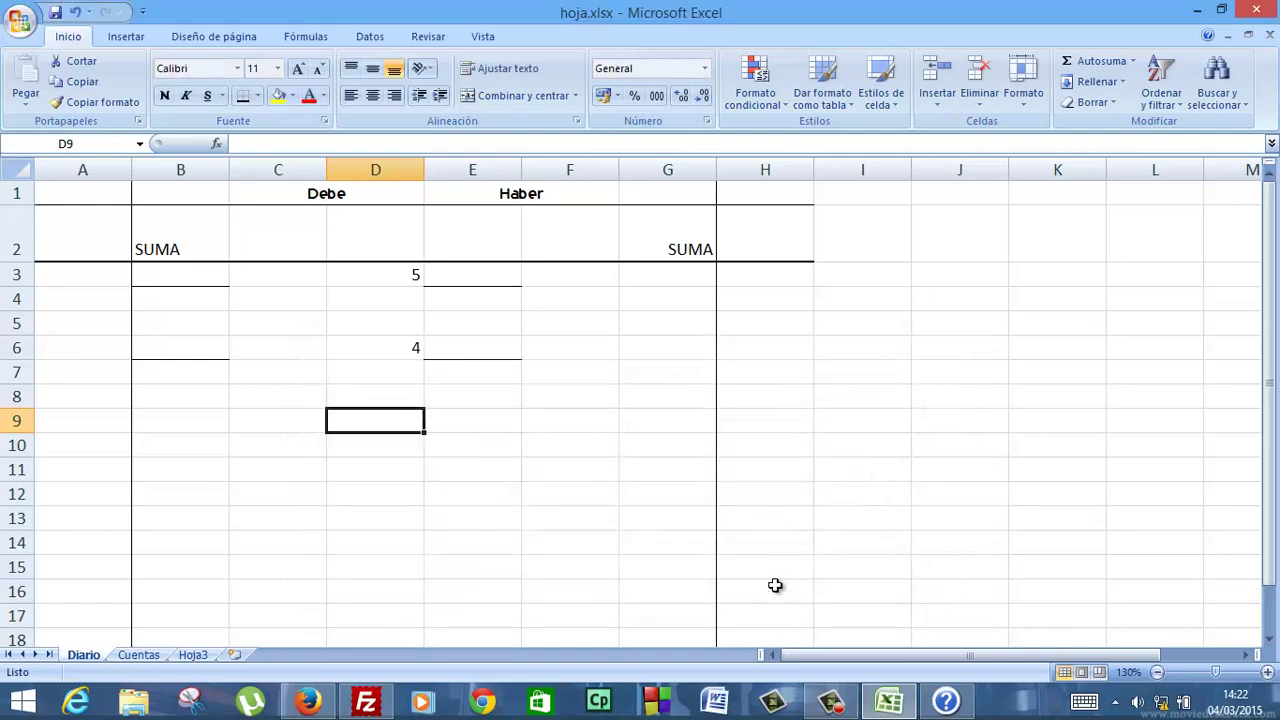
# Save the workbook and consult the sample journal figure on the task page in Firefox.
pyautogui.click(56, 13)
pyautogui.click(315, 703)
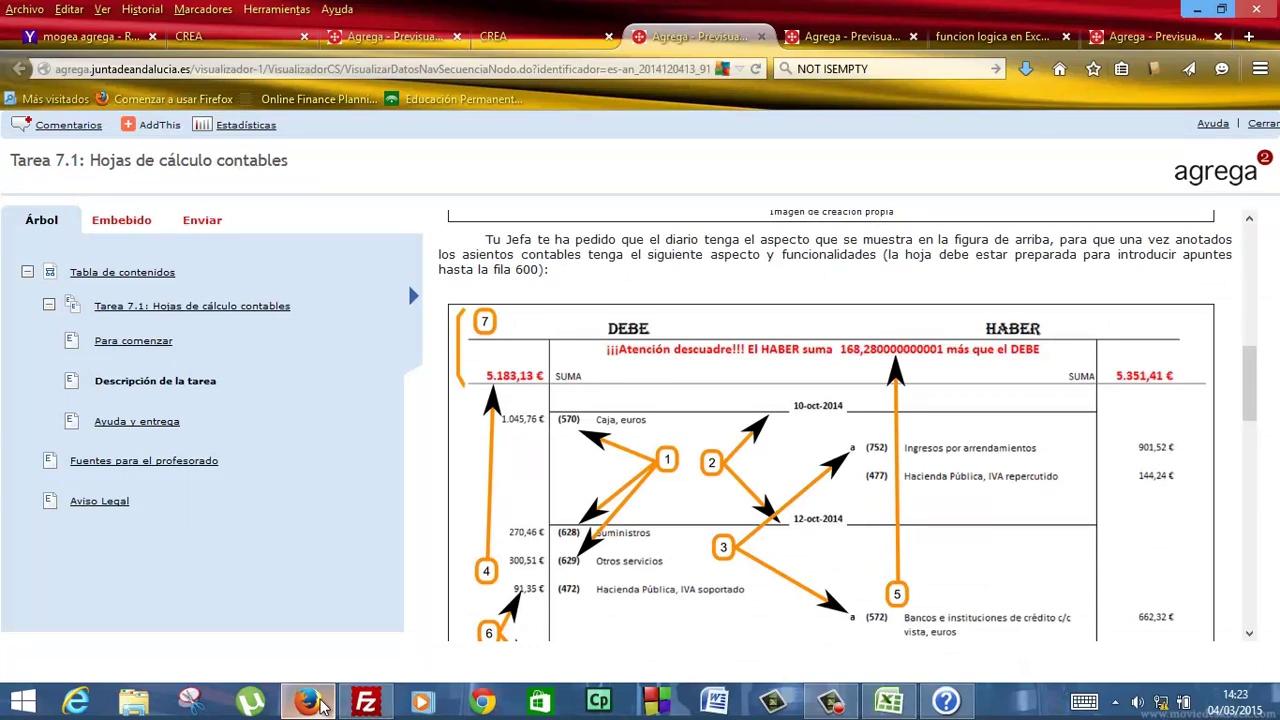
pyautogui.click(320, 706)
# Open the cell format settings for B4 and show the custom number formats (Personalizada).
pyautogui.click(184, 304)
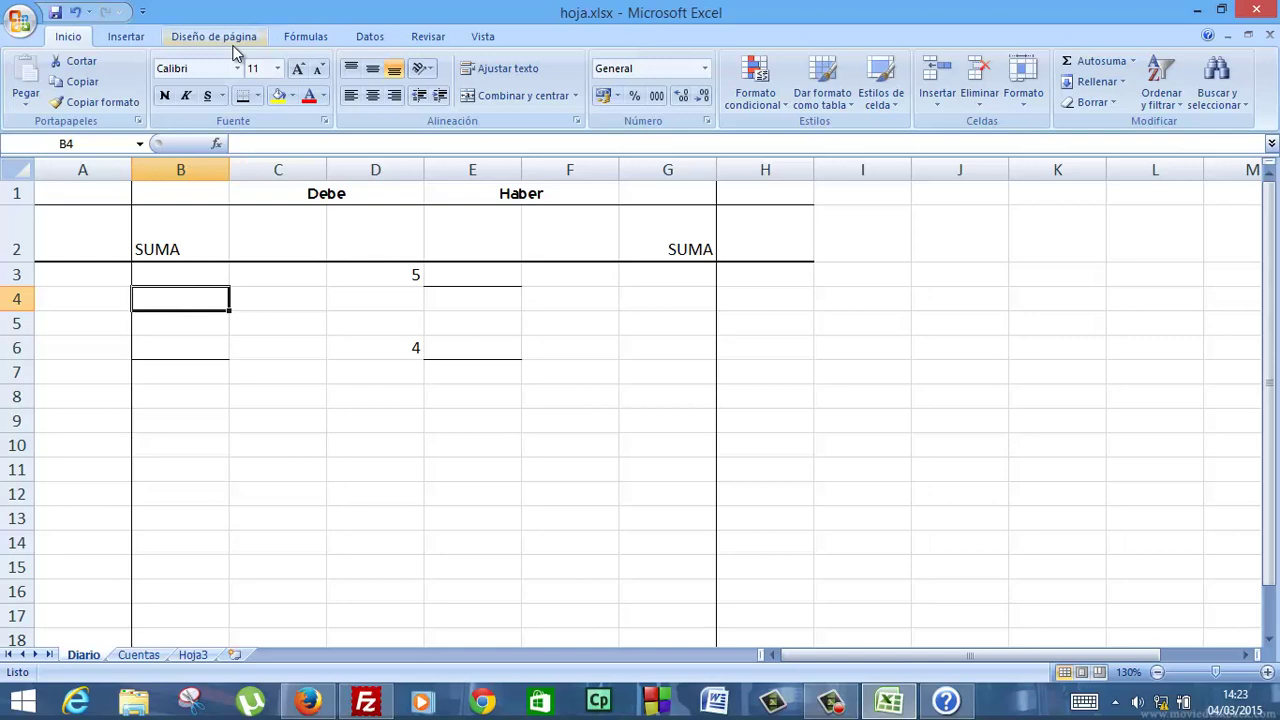
pyautogui.rightClick(163, 298)
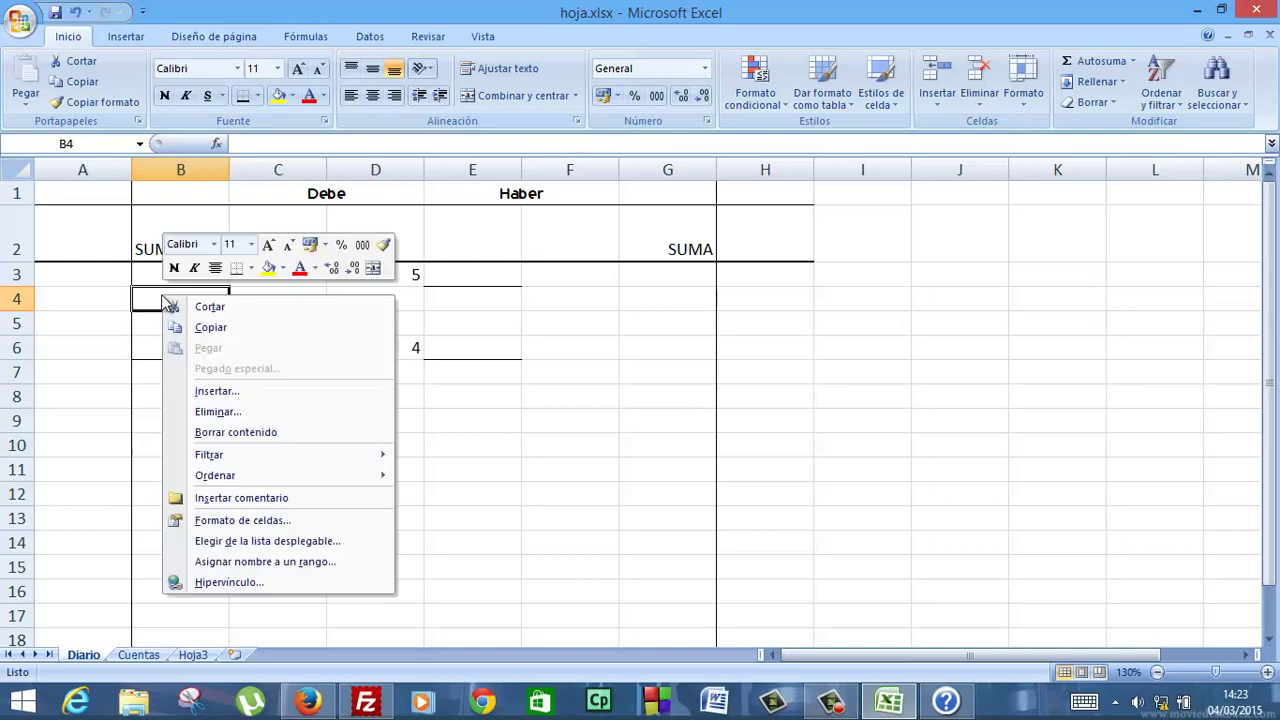
pyautogui.click(255, 520)
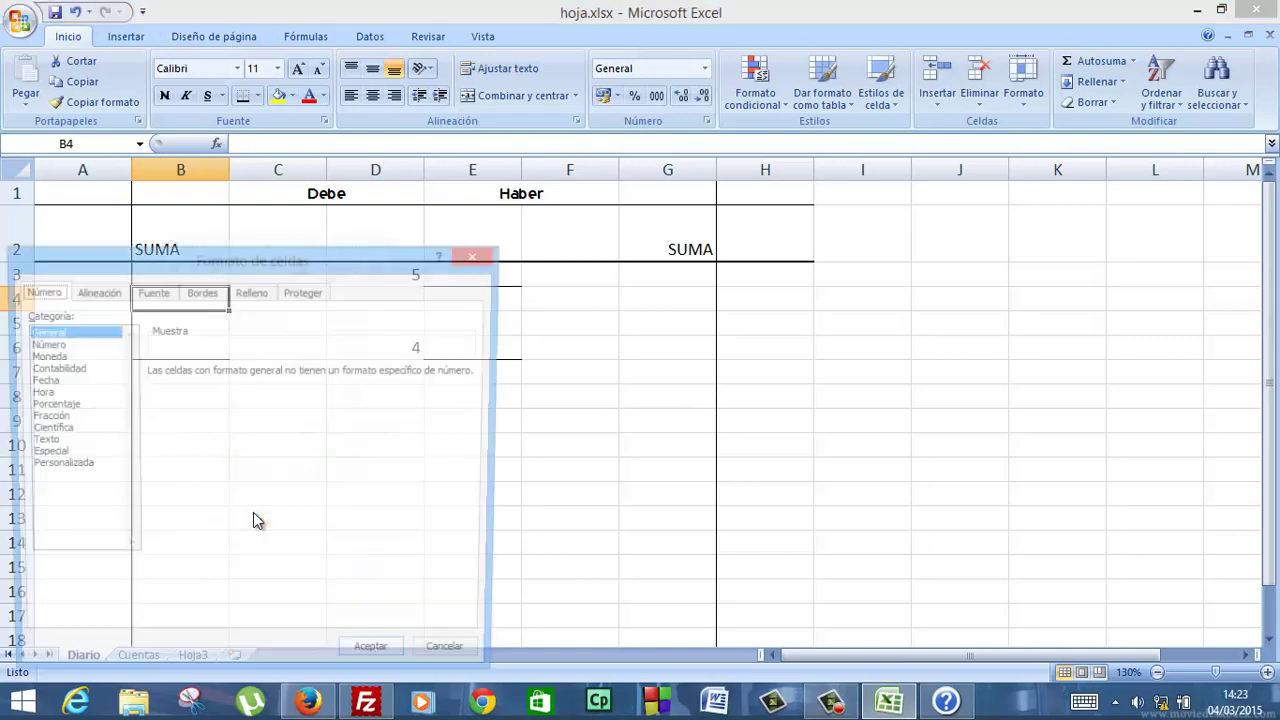
pyautogui.moveTo(166, 257); pyautogui.dragTo(280, 251)
pyautogui.click(168, 462)
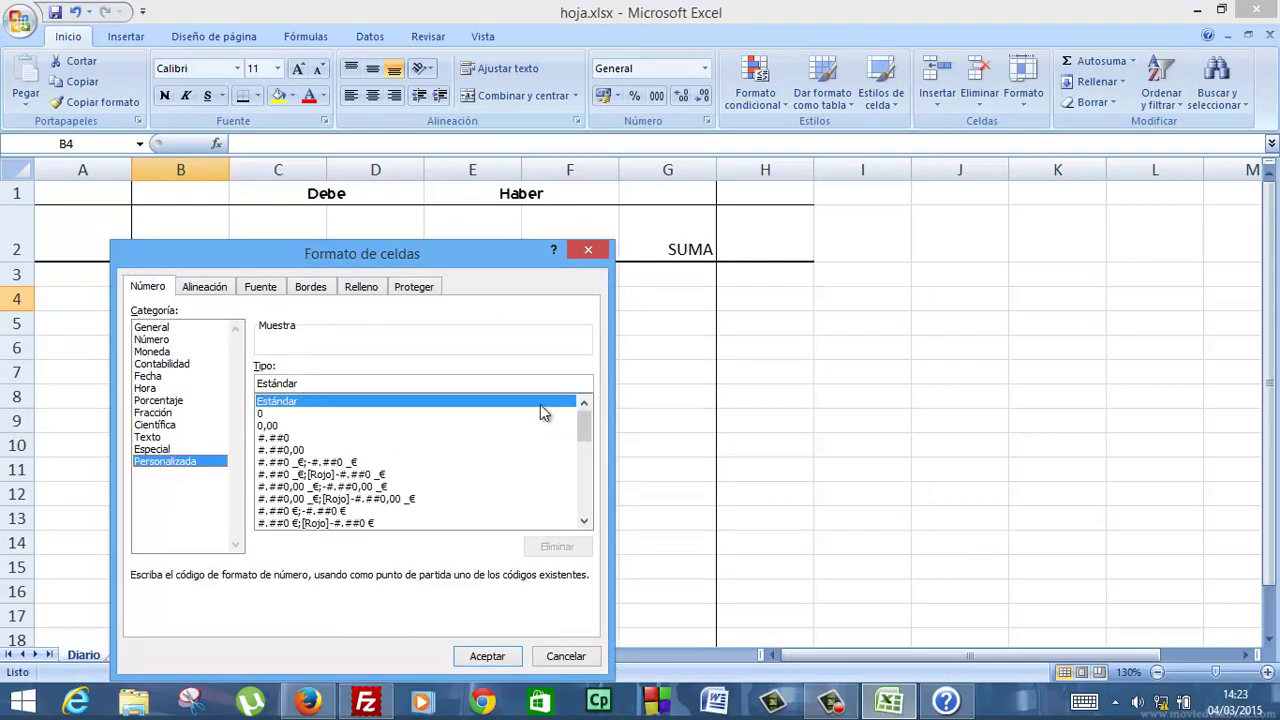
# Examine the Texto, General, Especial and Personalizada number categories plus the alignment and protection settings for cell B4.
pyautogui.moveTo(585, 425)
pyautogui.mouseDown()
pyautogui.moveTo(589, 525)
pyautogui.moveTo(586, 425)
pyautogui.mouseUp()
pyautogui.click(142, 438)
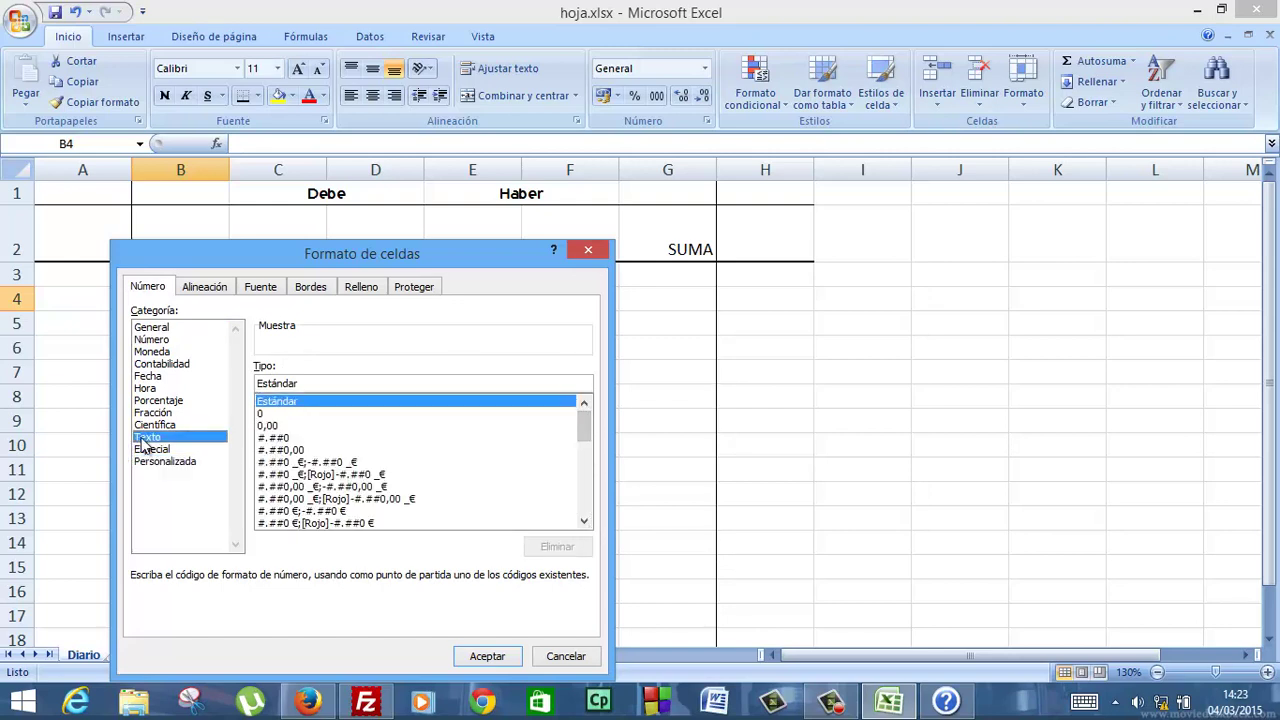
pyautogui.click(151, 329)
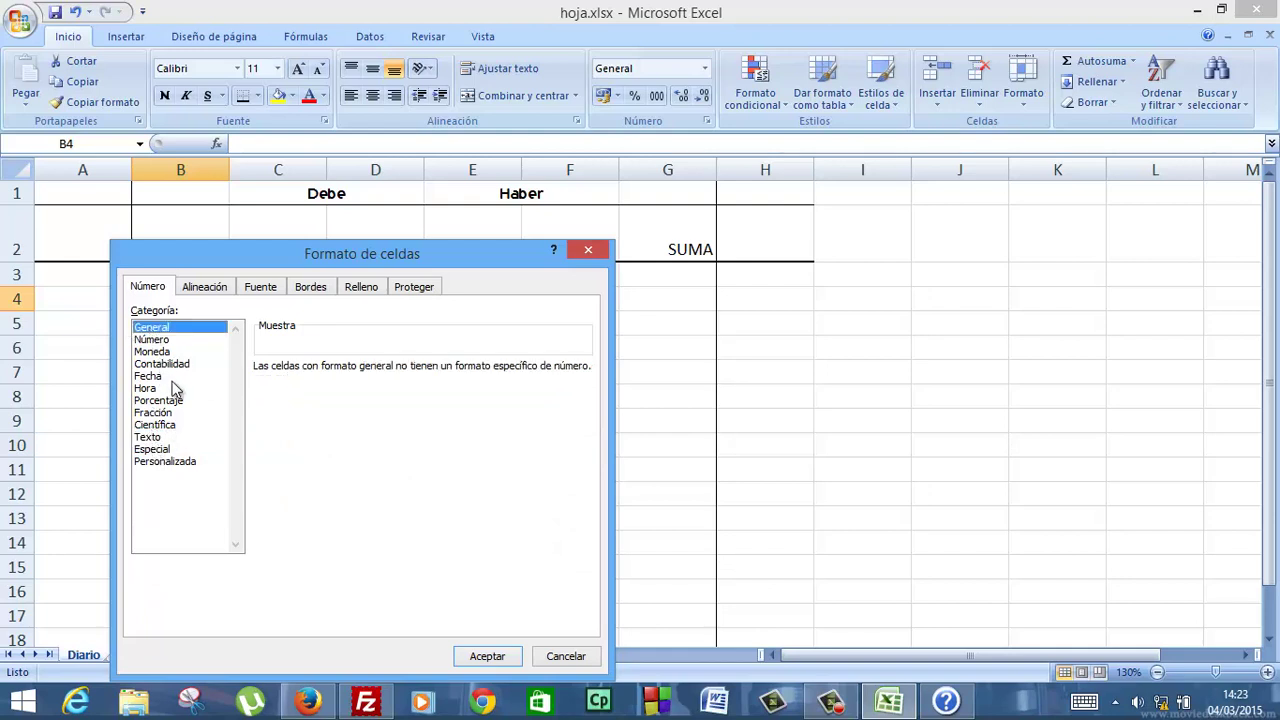
pyautogui.click(152, 449)
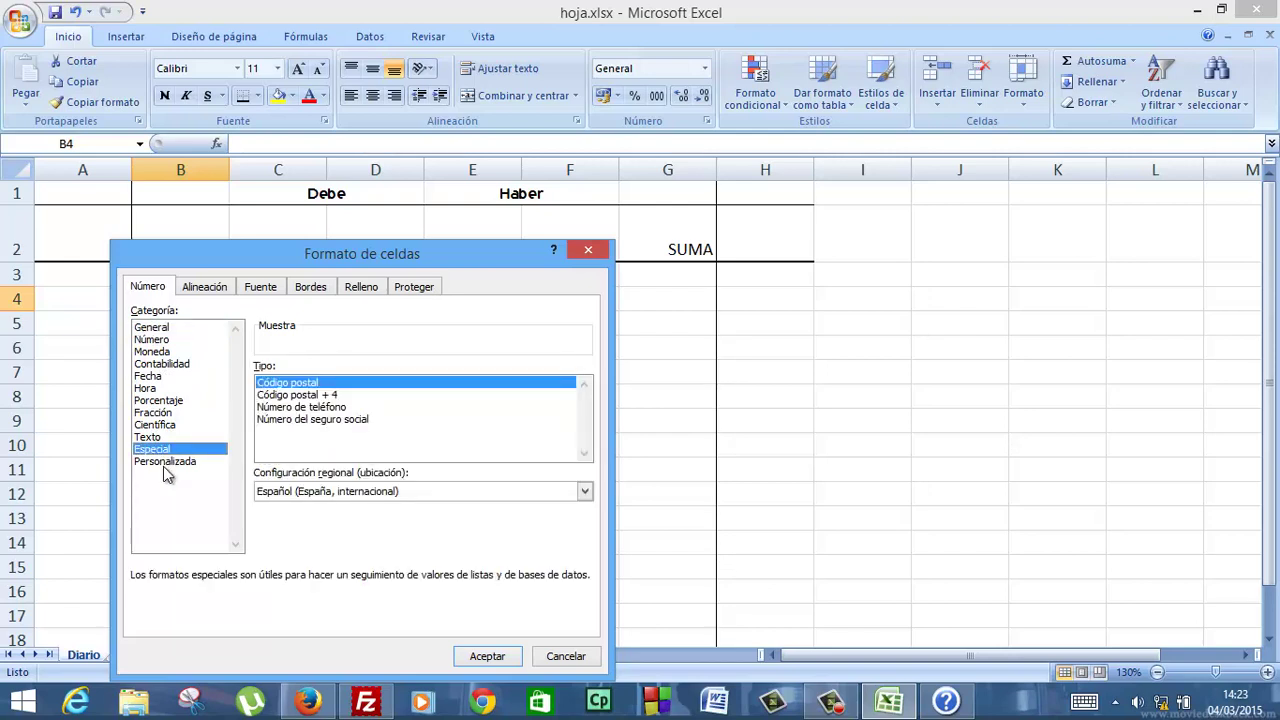
pyautogui.click(164, 462)
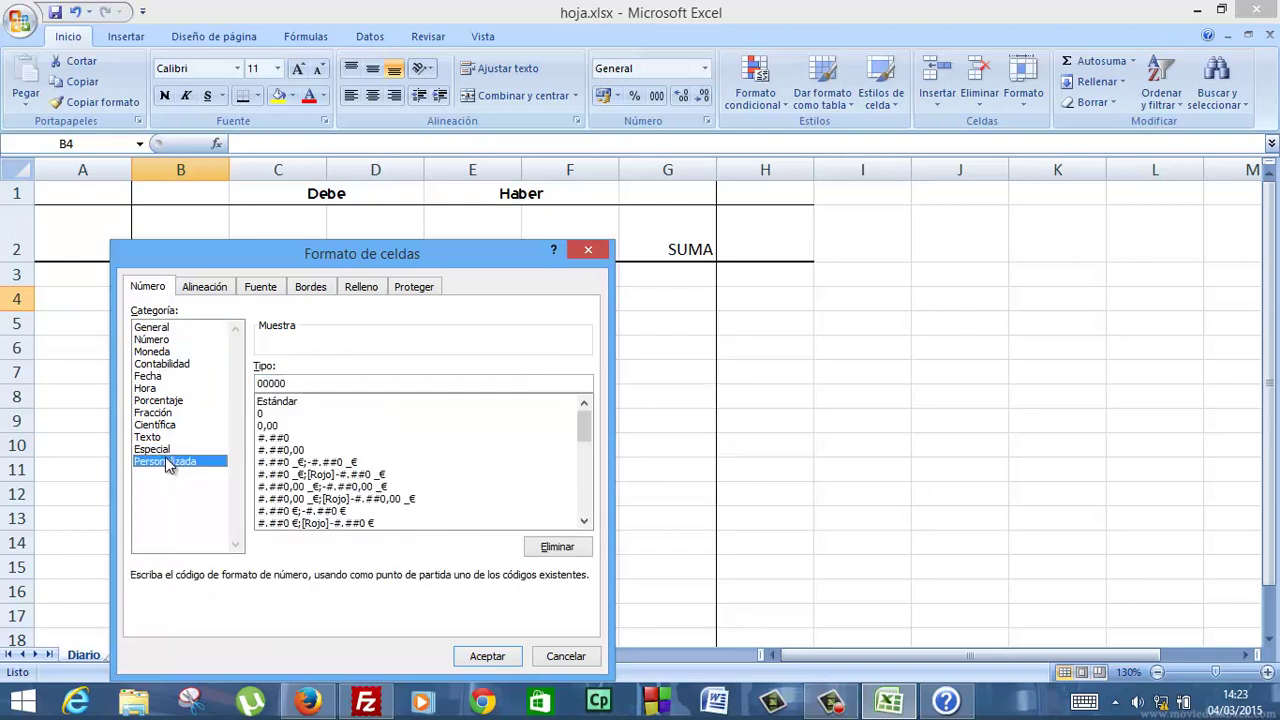
pyautogui.moveTo(582, 424); pyautogui.dragTo(581, 344)
pyautogui.click(369, 401)
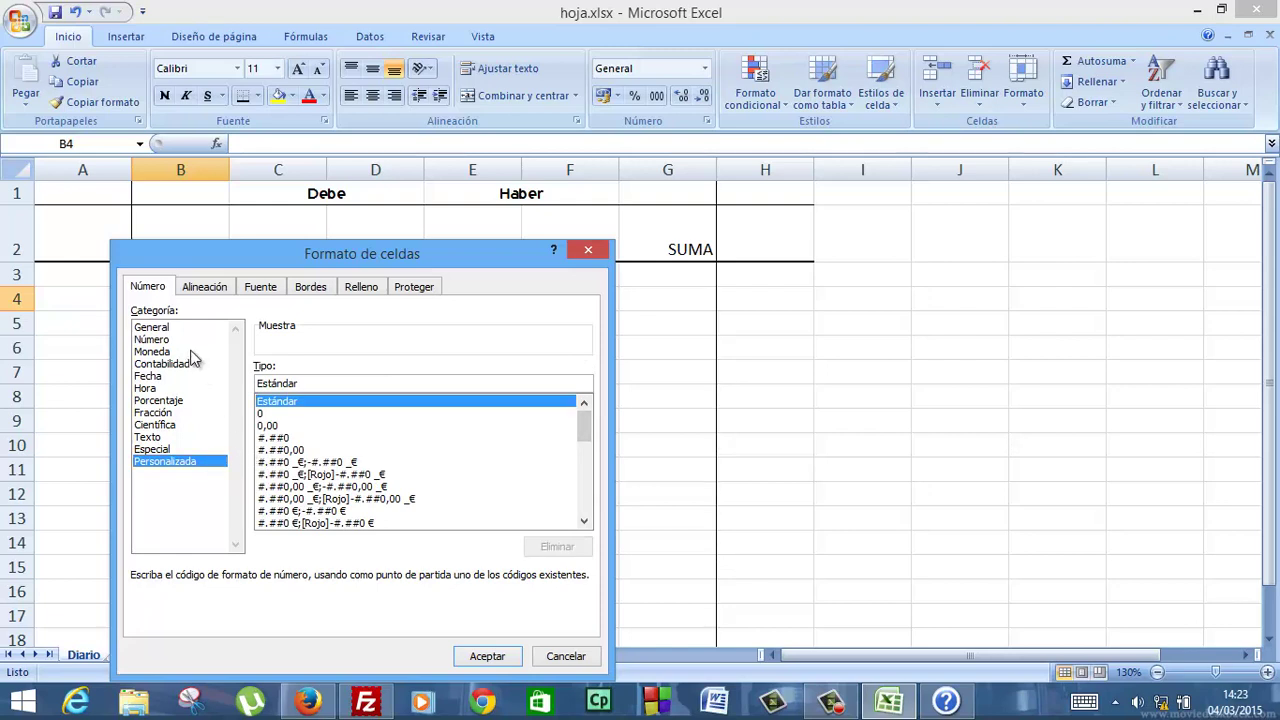
pyautogui.click(217, 294)
pyautogui.click(415, 292)
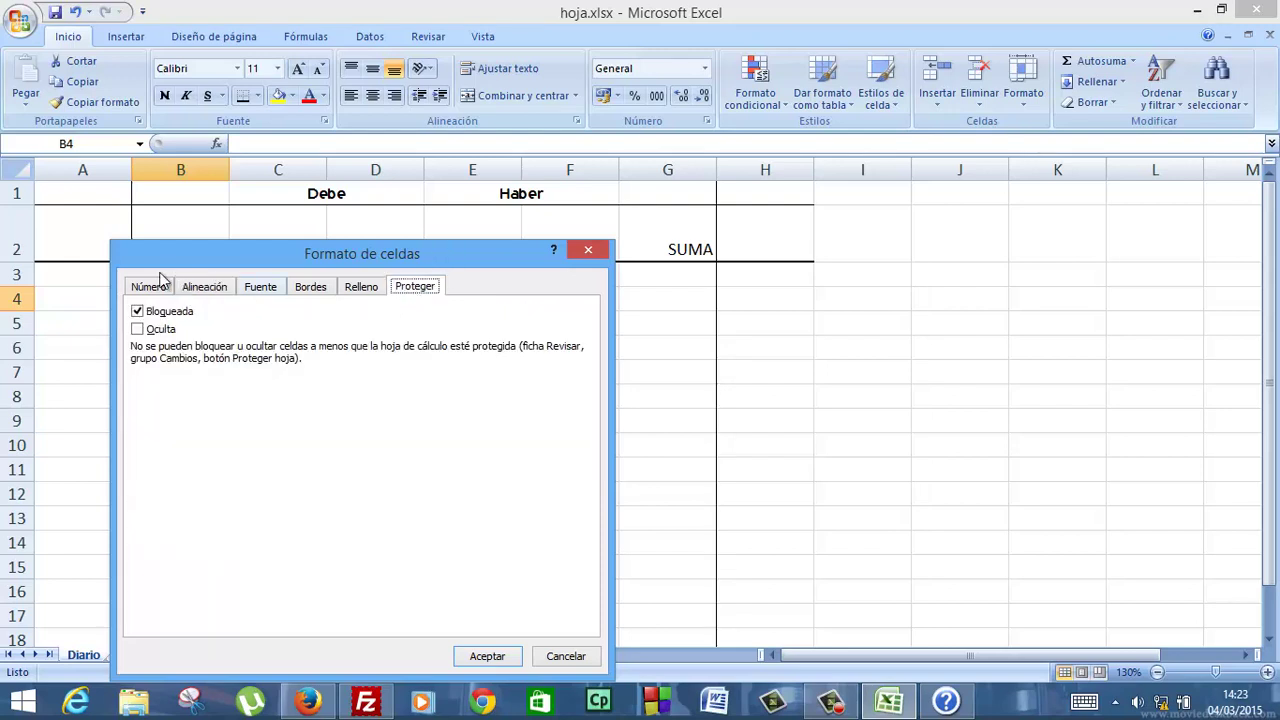
pyautogui.click(141, 286)
pyautogui.click(151, 328)
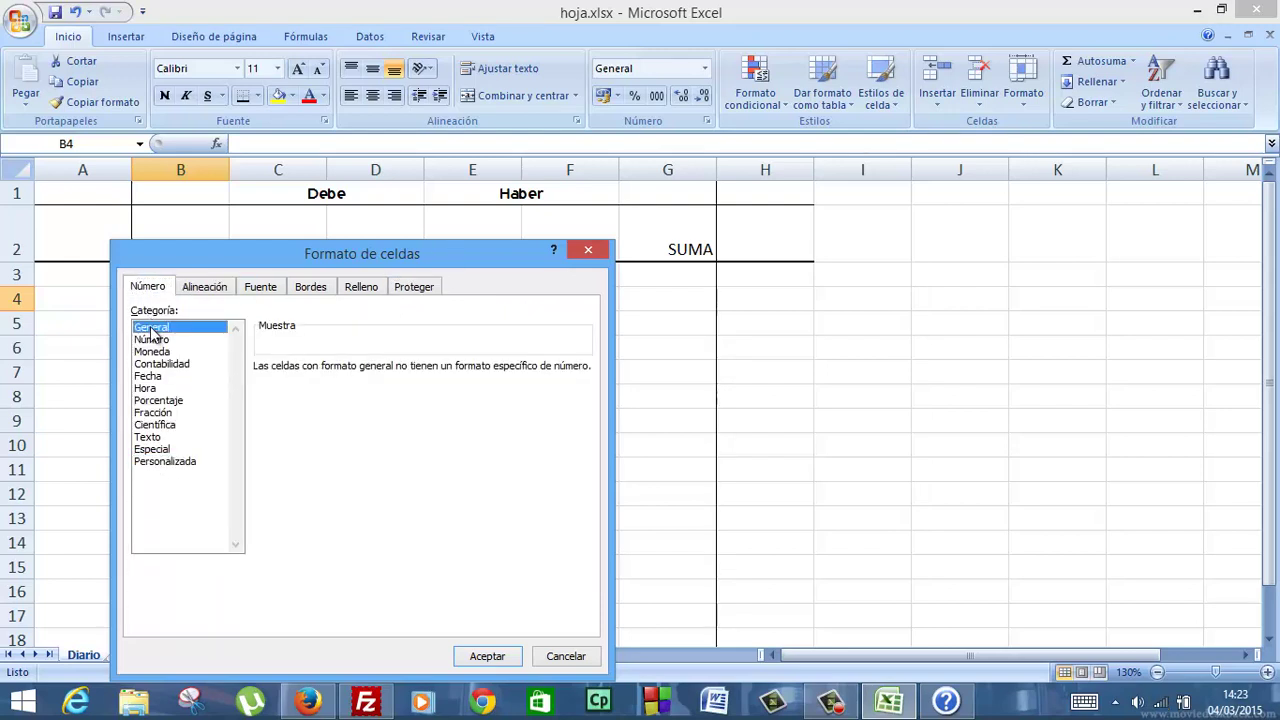
# Look through the number format categories from Moneda to Personalizada for cell B4.
pyautogui.click(152, 352)
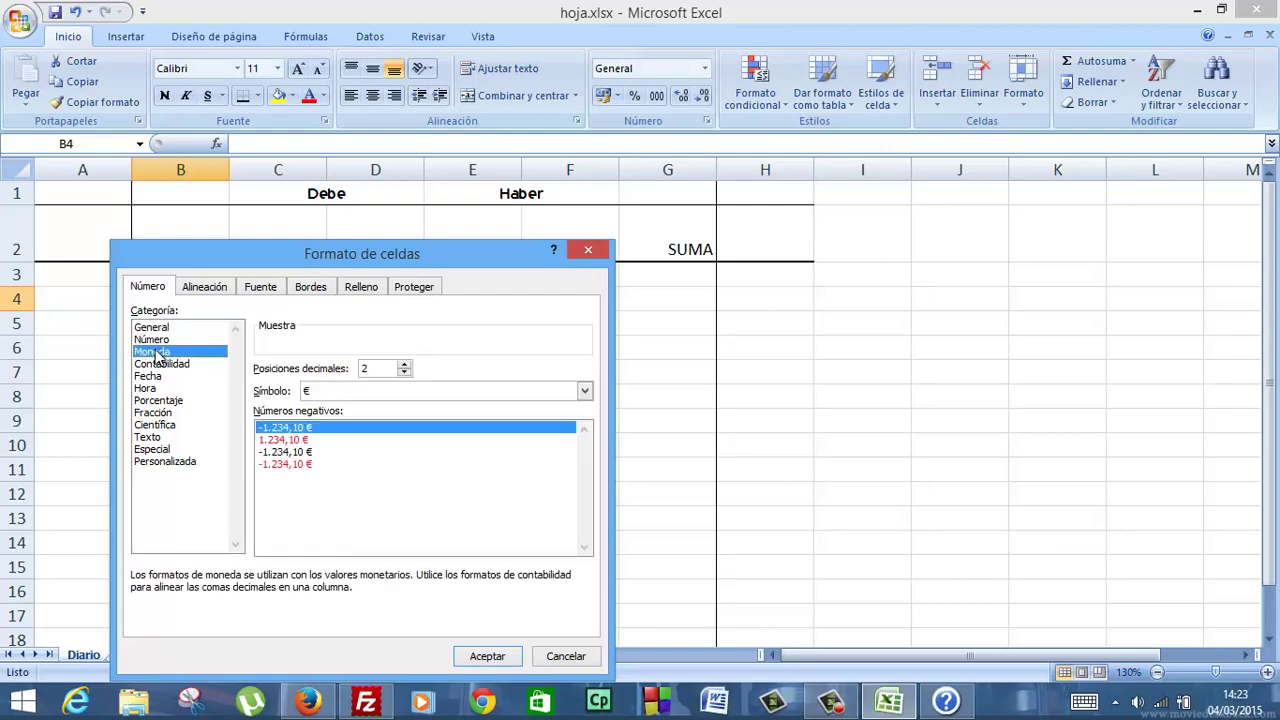
pyautogui.press('Up')
pyautogui.press('Down')
pyautogui.press('Down')
pyautogui.press('Down')
pyautogui.press('Down')
pyautogui.press('Down')
pyautogui.press('Down')
pyautogui.press('Down')
pyautogui.press('Down')
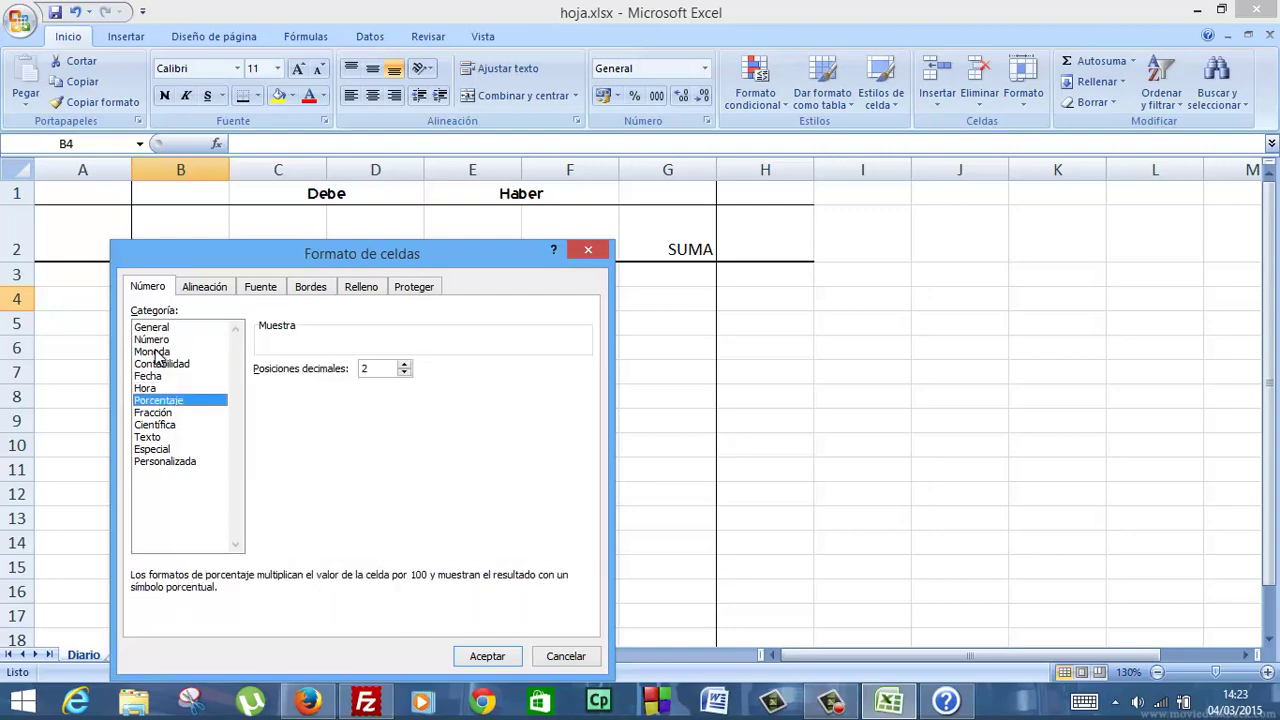
pyautogui.press('Down')
pyautogui.press('Down')
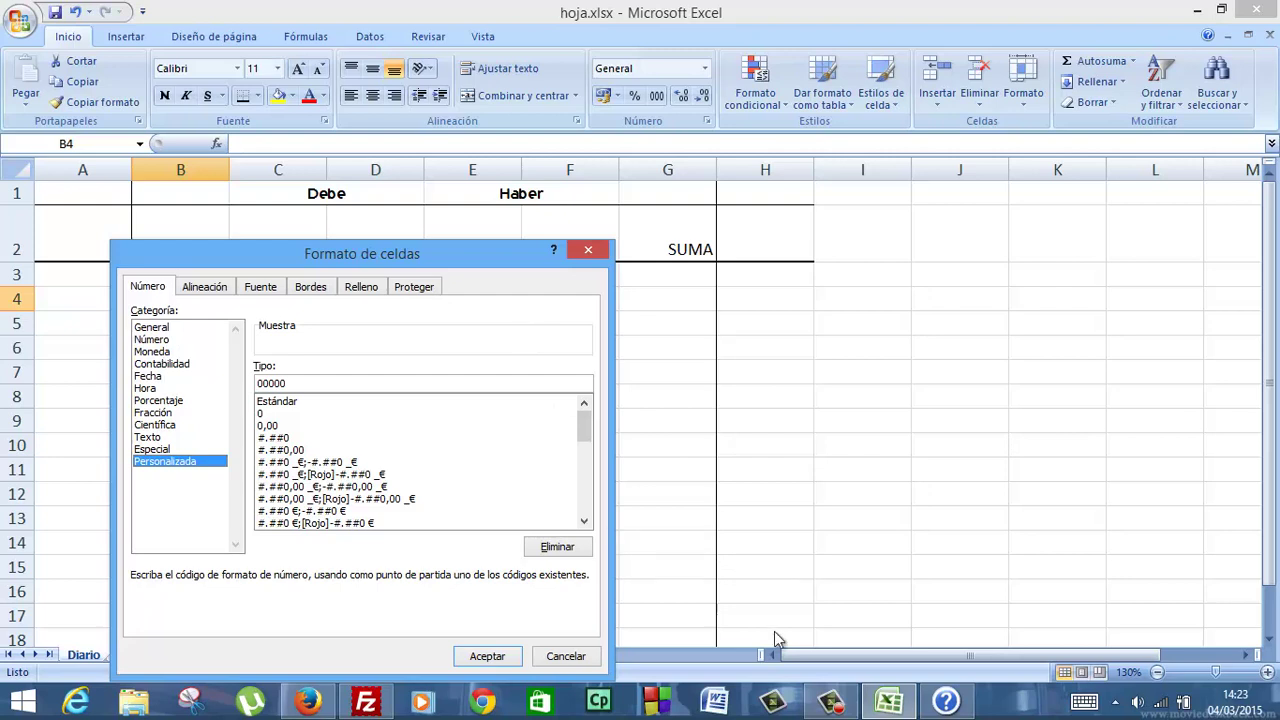
# Look through the list of custom number format codes for cell B4 down to its end.
pyautogui.click(455, 463)
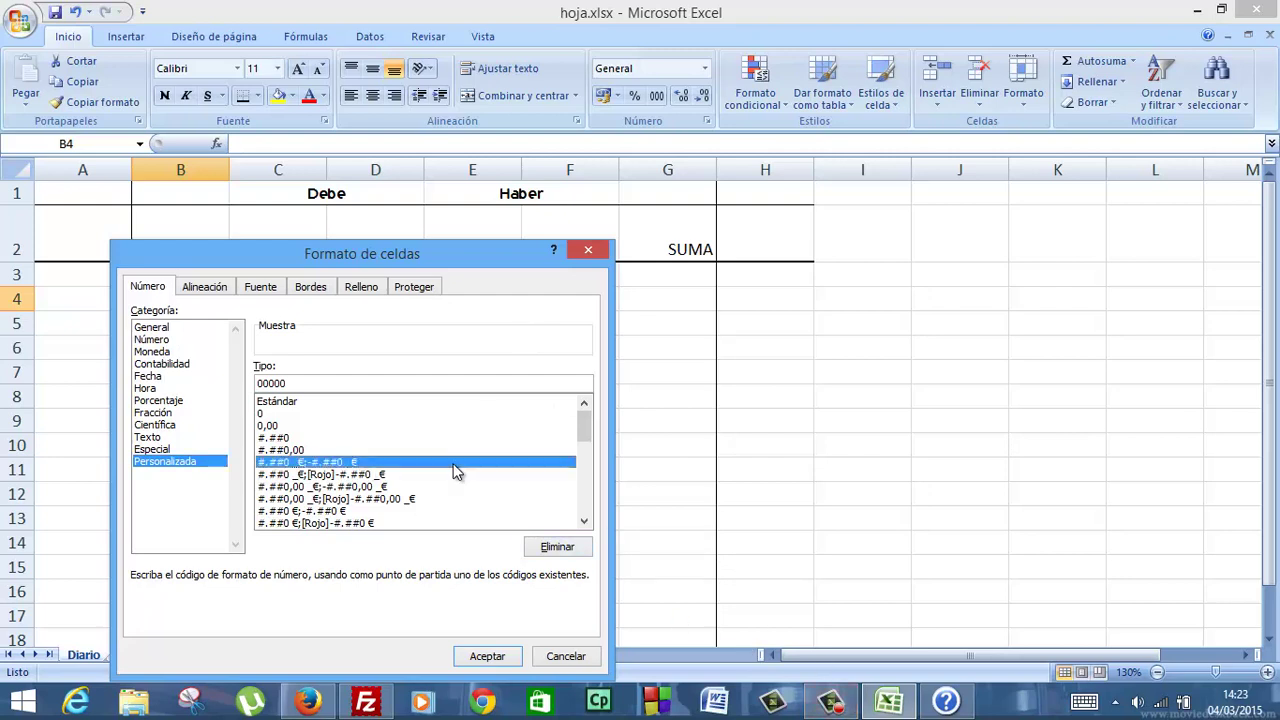
pyautogui.press('Up')
pyautogui.press('Up')
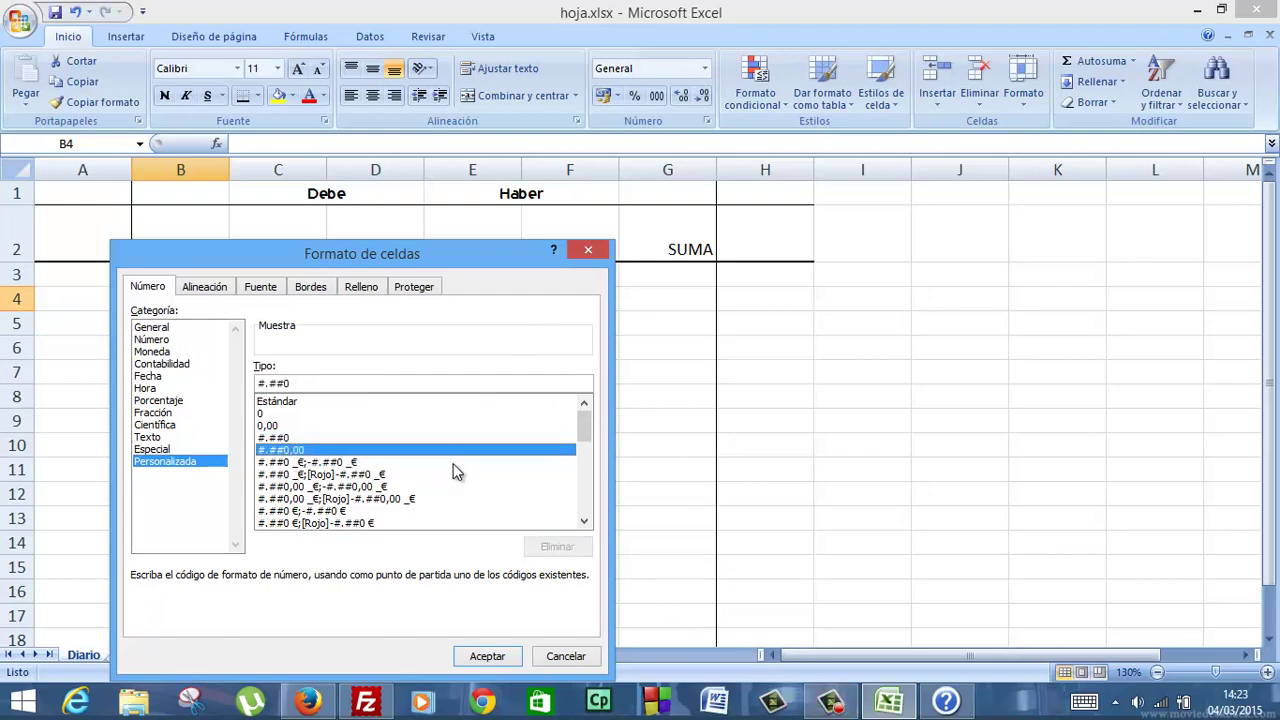
pyautogui.press('Down')
pyautogui.press('Down')
pyautogui.press('Down')
pyautogui.press('Down')
pyautogui.press('Down')
pyautogui.press('Down')
pyautogui.press('Down')
pyautogui.press('Down')
pyautogui.press('Down')
pyautogui.press('Down')
pyautogui.press('Down')
pyautogui.press('Down')
pyautogui.press('Down')
pyautogui.press('Down')
pyautogui.press('Down')
pyautogui.press('Down')
pyautogui.press('Down')
pyautogui.press('Down')
pyautogui.press('Down')
pyautogui.press('Down')
pyautogui.press('Down')
pyautogui.press('Down')
pyautogui.press('Down')
pyautogui.press('Down')
pyautogui.press('Down')
pyautogui.press('Down')
pyautogui.press('Down')
pyautogui.press('Down')
pyautogui.press('Down')
pyautogui.press('Down')
pyautogui.press('Down')
pyautogui.press('Down')
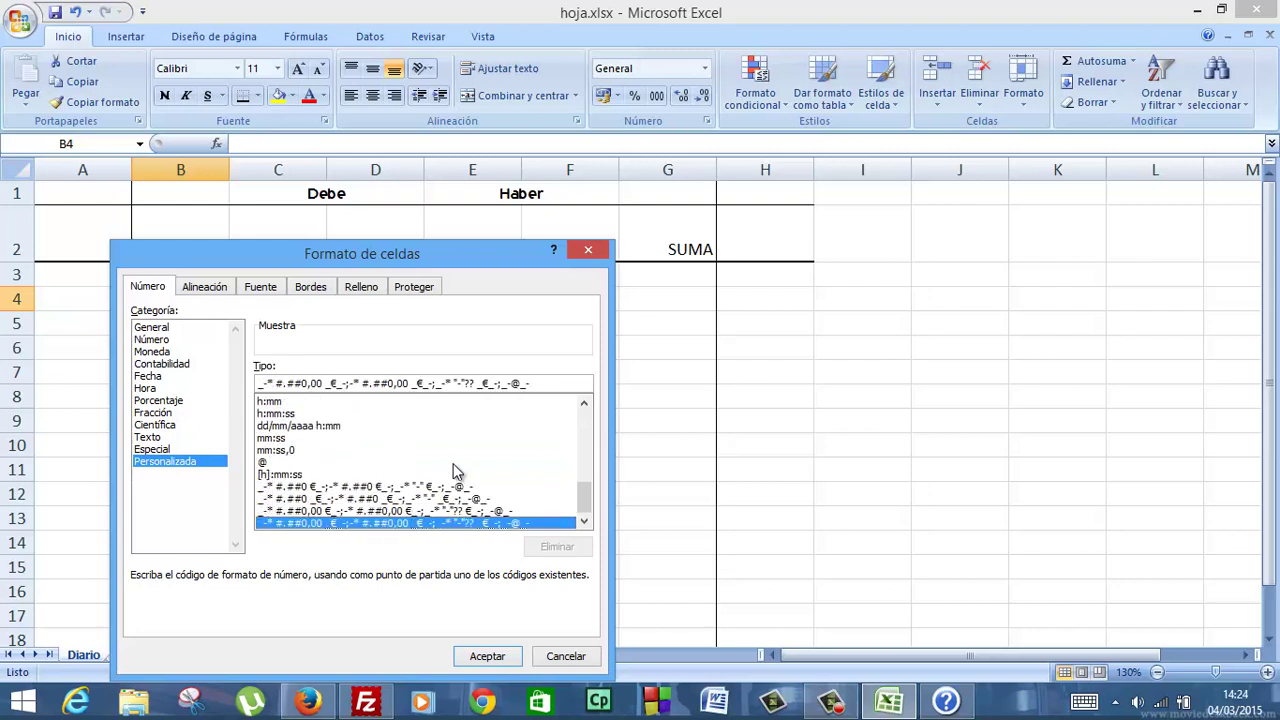
# Look back through the number format categories for cell B4 from Texto and Especial up to General.
pyautogui.click(165, 437)
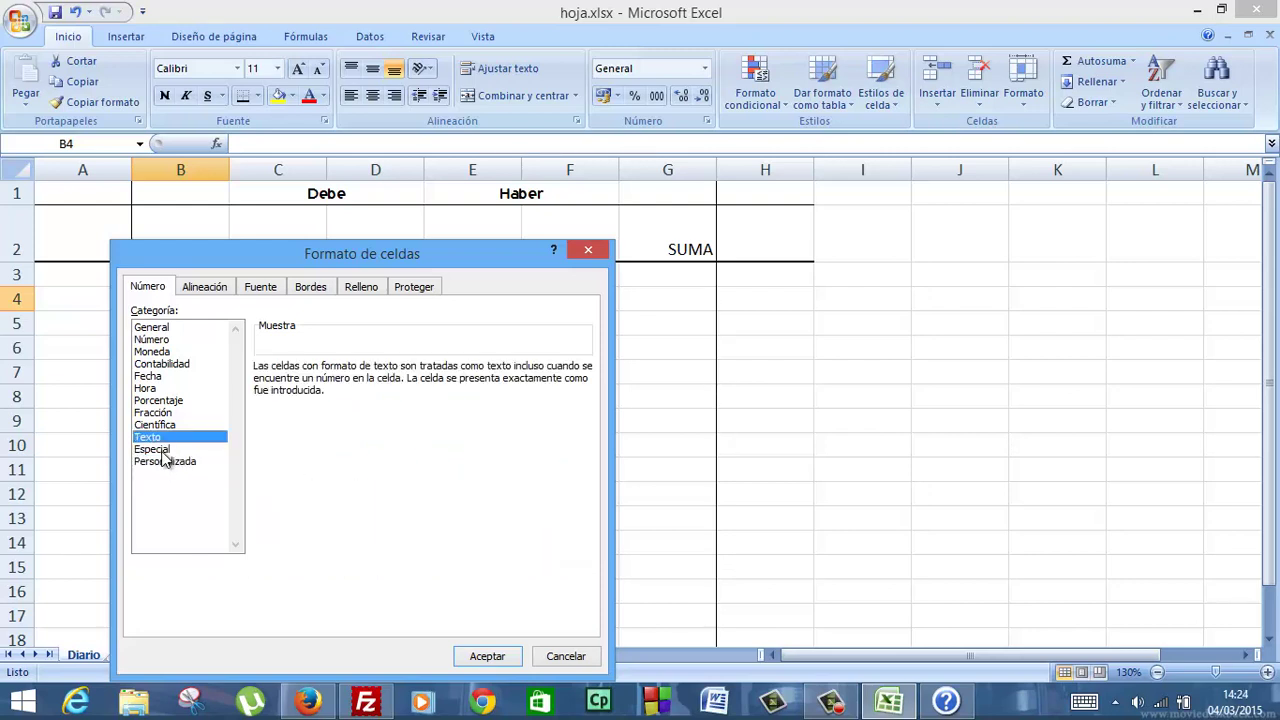
pyautogui.click(162, 451)
pyautogui.press('Up')
pyautogui.press('Up')
pyautogui.press('Up')
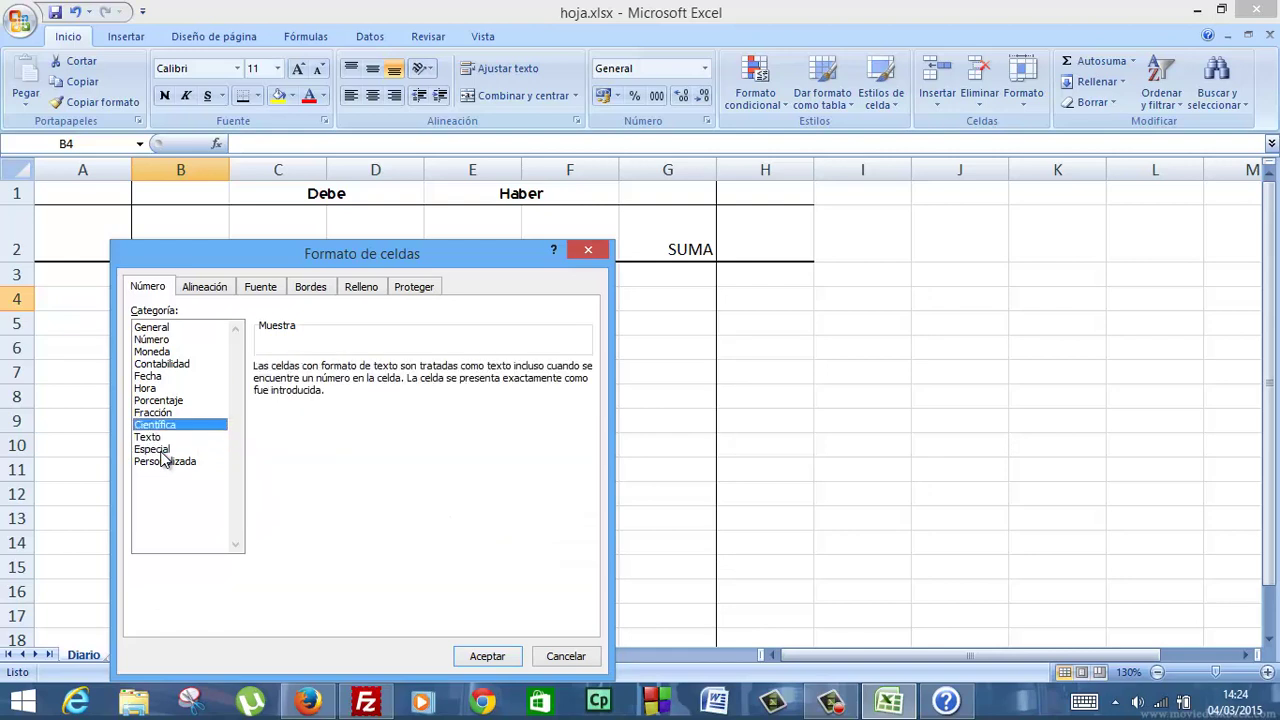
pyautogui.press('Up')
pyautogui.press('Up')
pyautogui.press('Up')
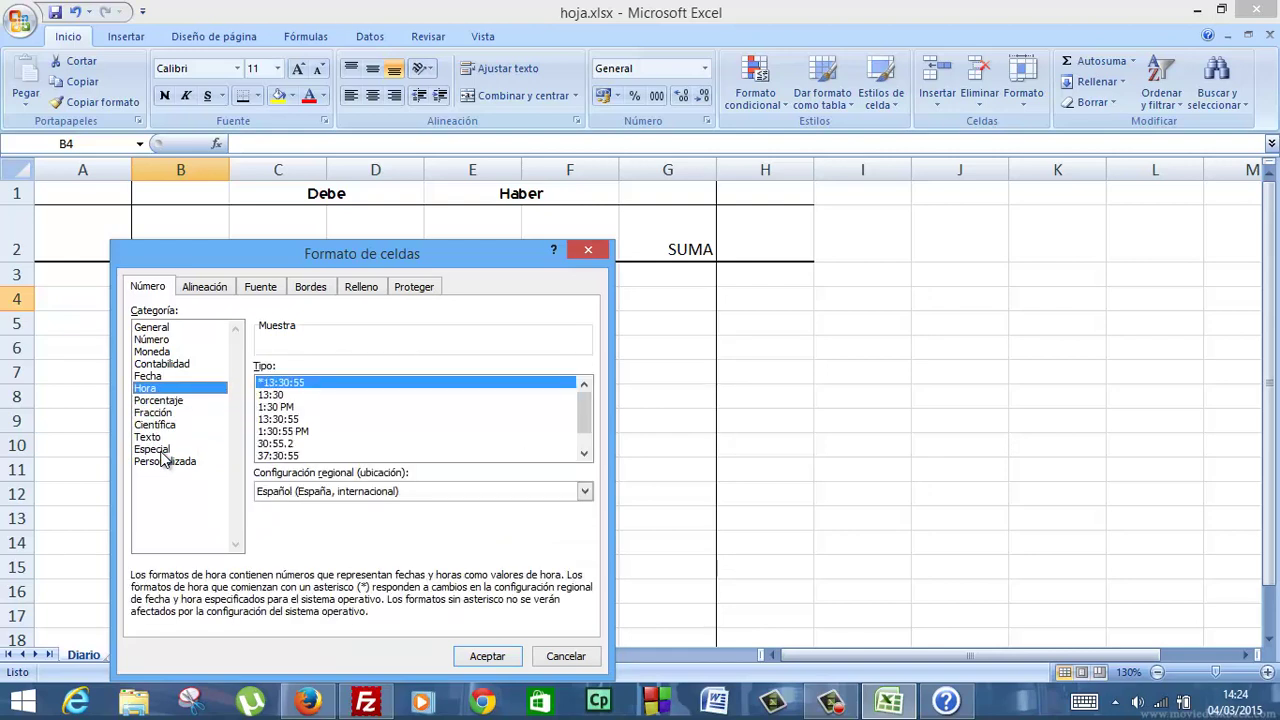
pyautogui.press('Up')
pyautogui.press('Up')
pyautogui.press('Up')
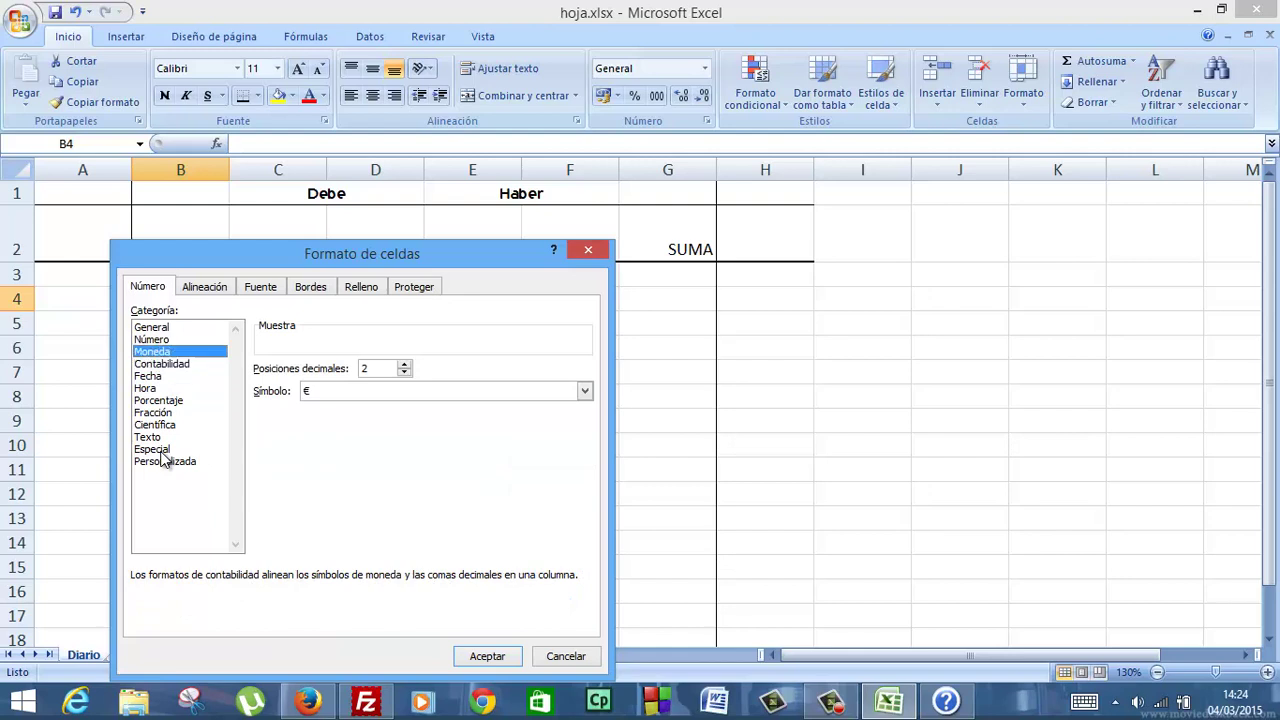
pyautogui.press('Up')
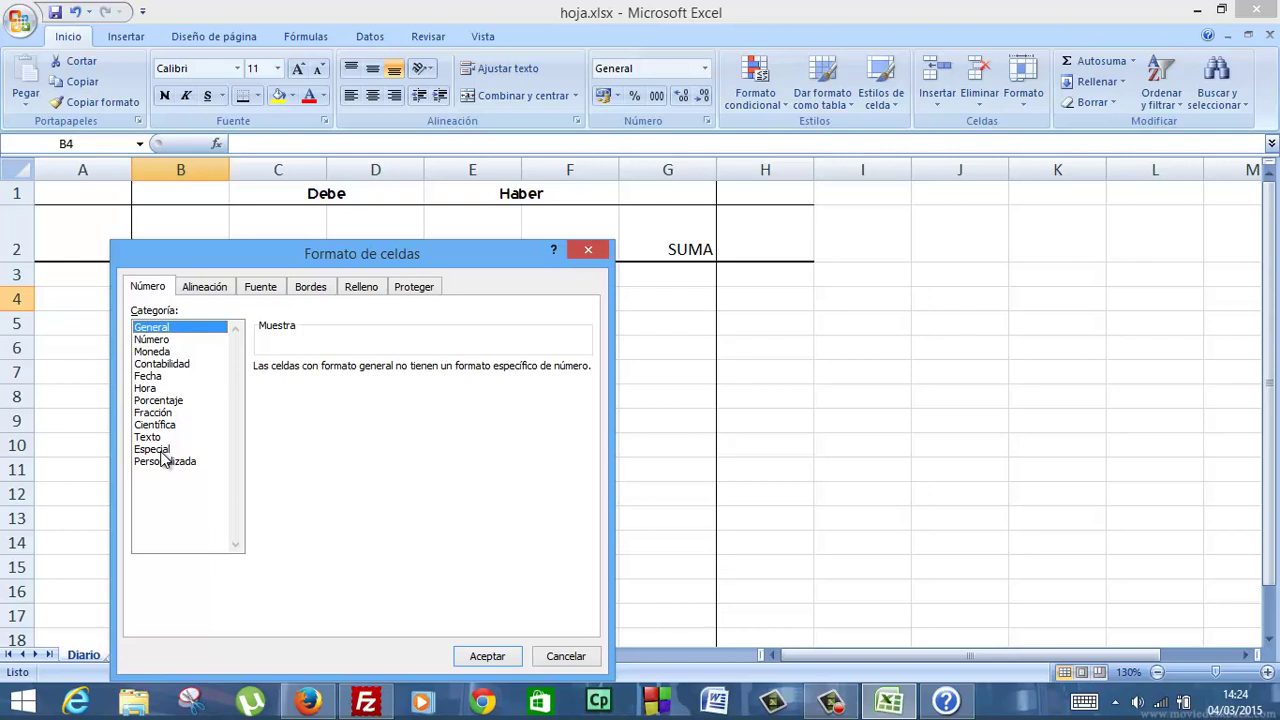
pyautogui.click(830, 700)
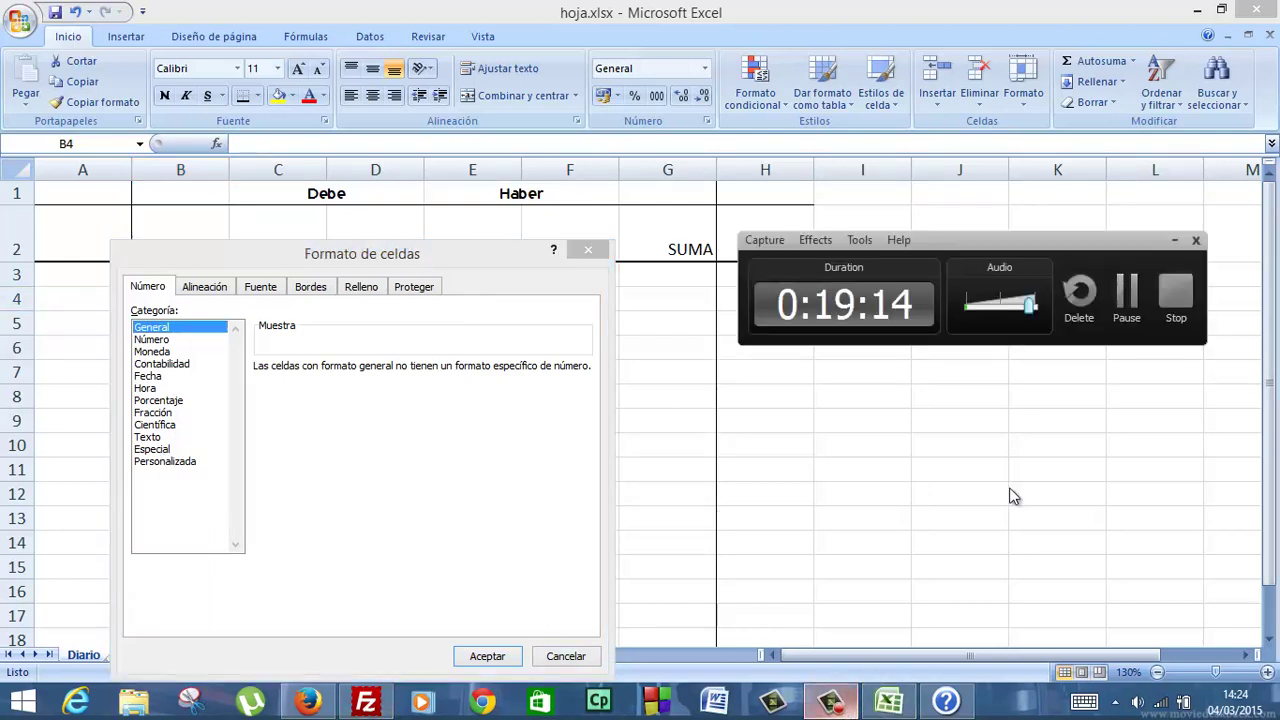
pyautogui.click(1127, 295)
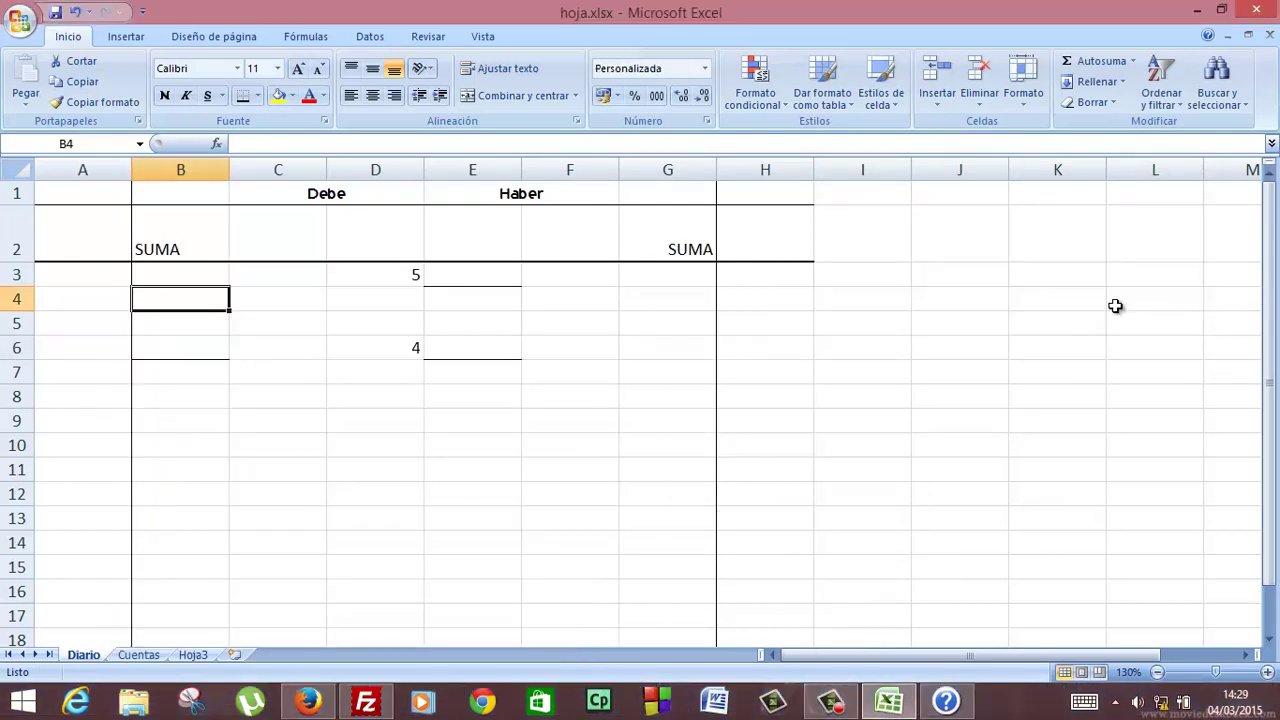
# Apply the custom number format (###) to the account code cells from B3 down to row 671 on the Diario sheet.
pyautogui.click(195, 277)
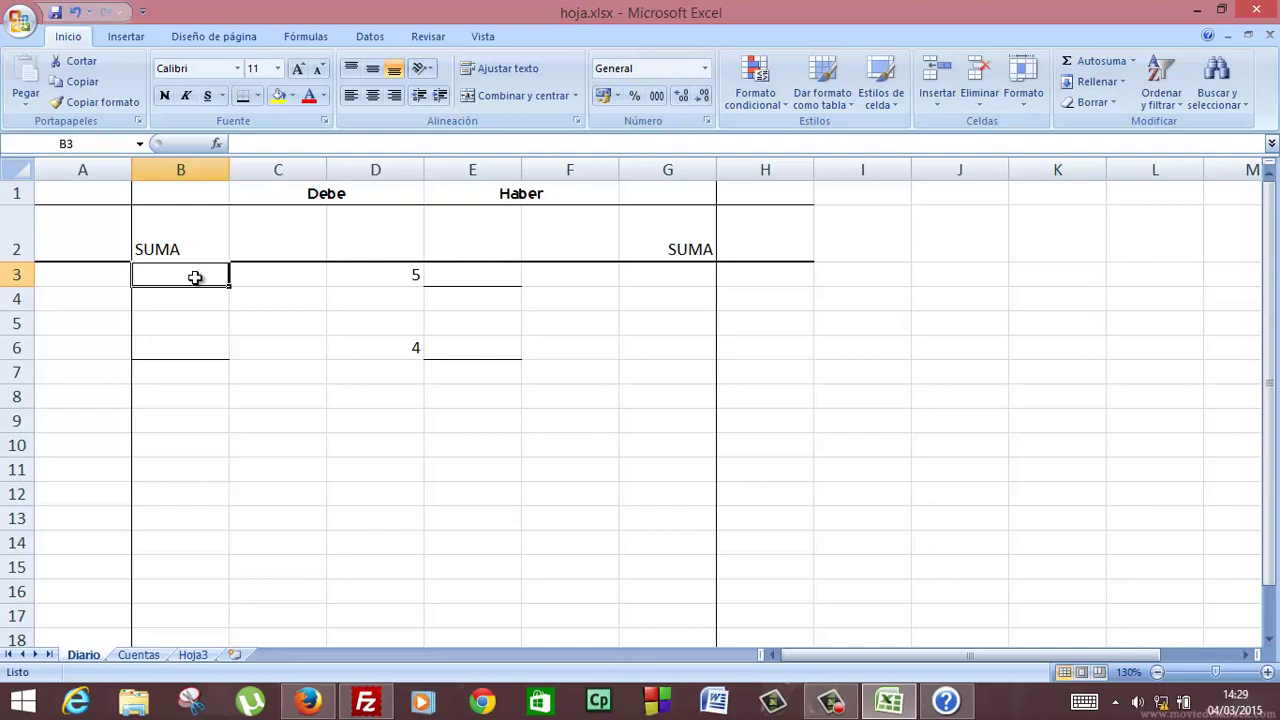
pyautogui.moveTo(195, 277); pyautogui.dragTo(197, 547)
pyautogui.rightClick(197, 547)
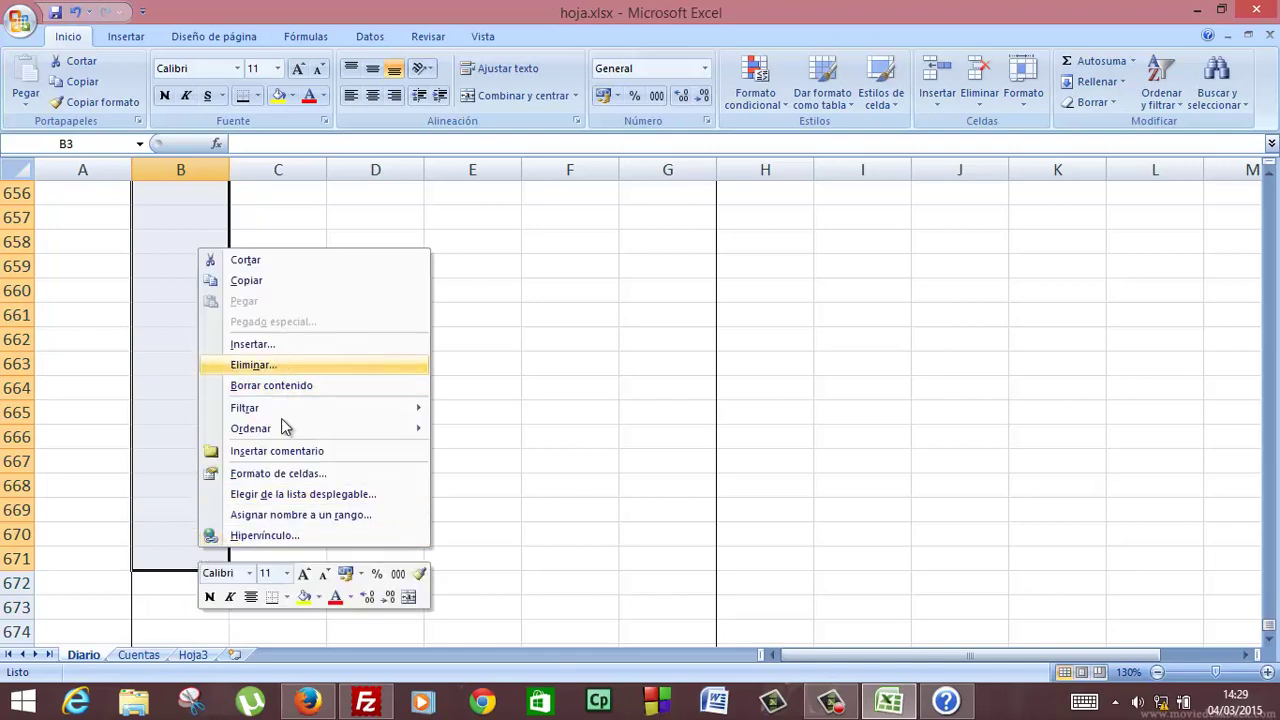
pyautogui.click(292, 474)
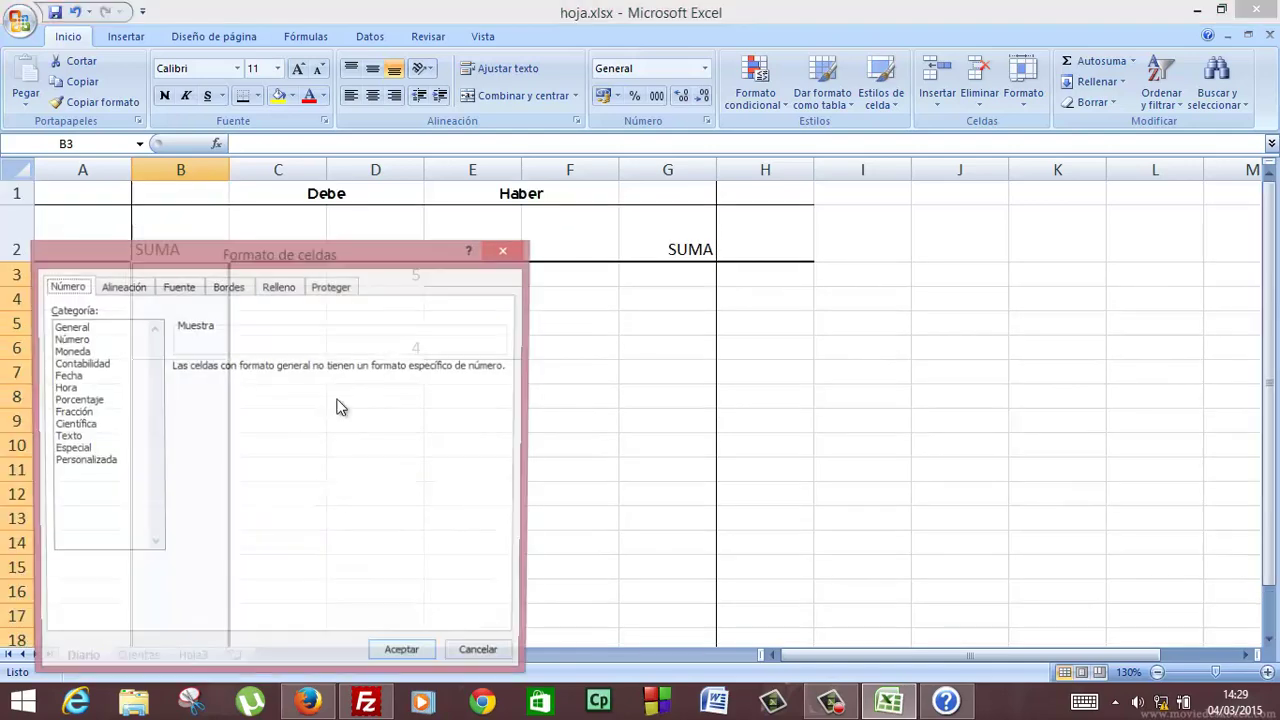
pyautogui.click(105, 461)
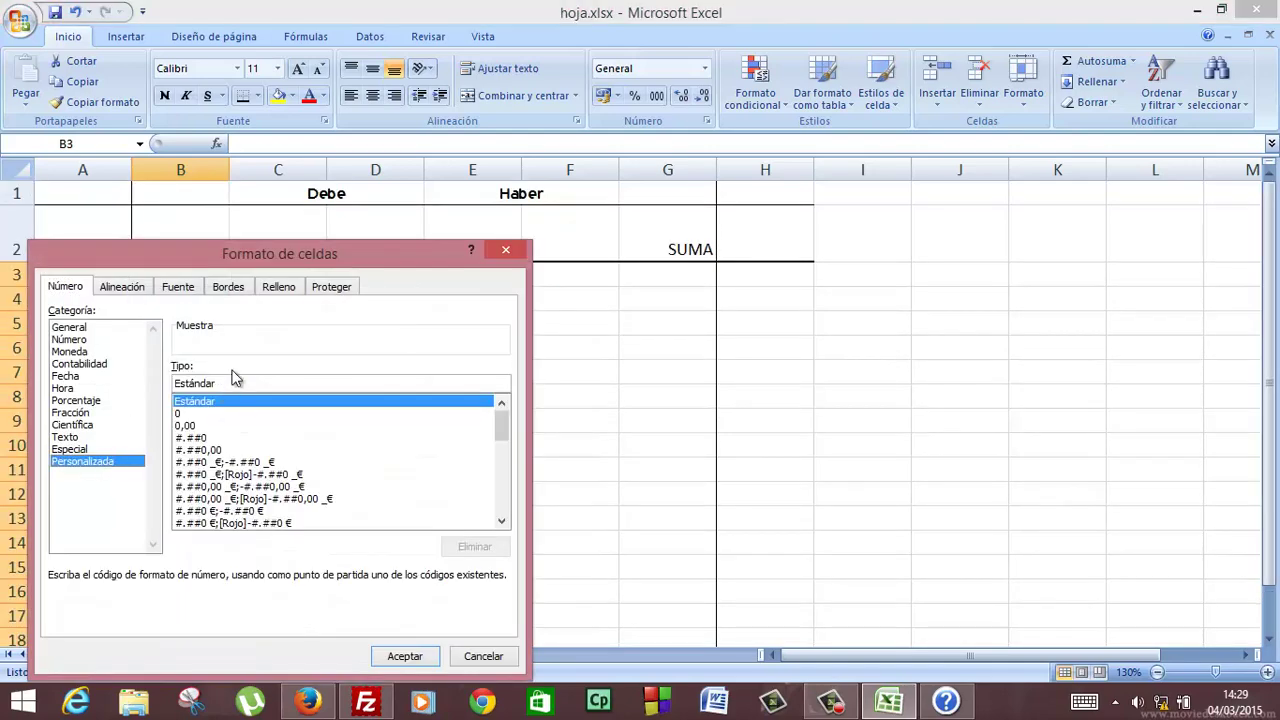
pyautogui.moveTo(229, 382); pyautogui.dragTo(126, 374)
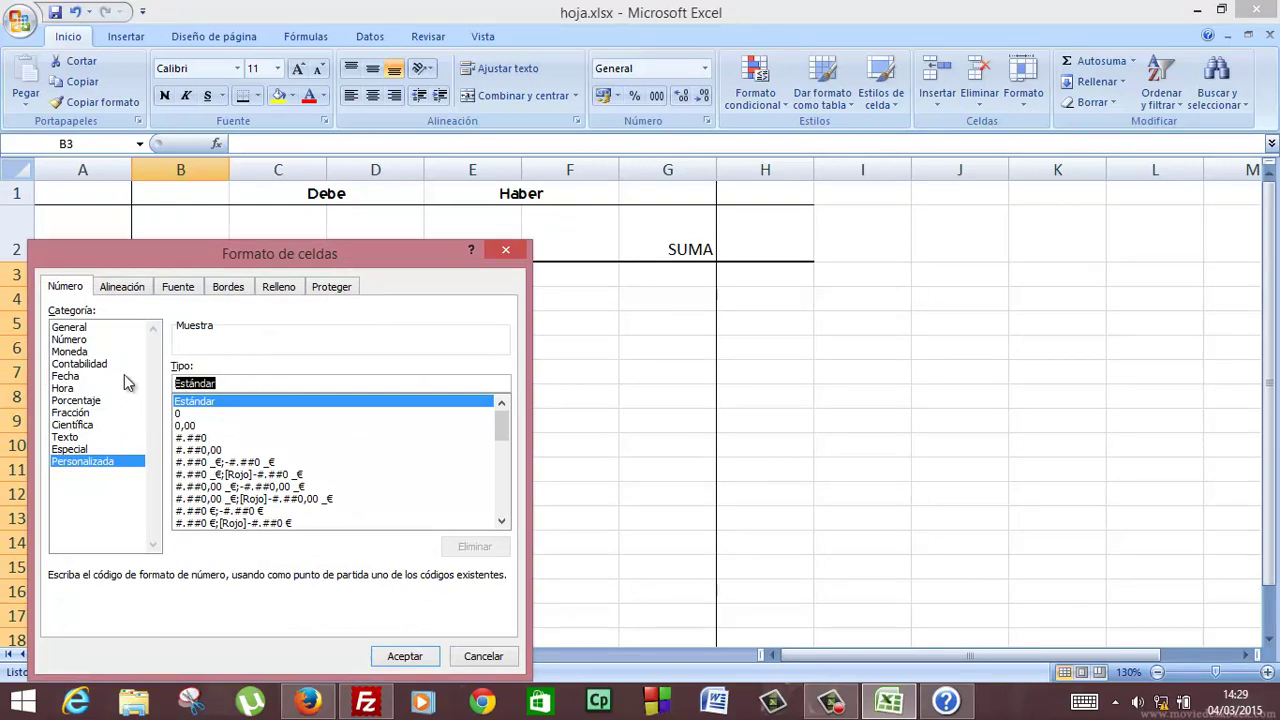
pyautogui.write('(')
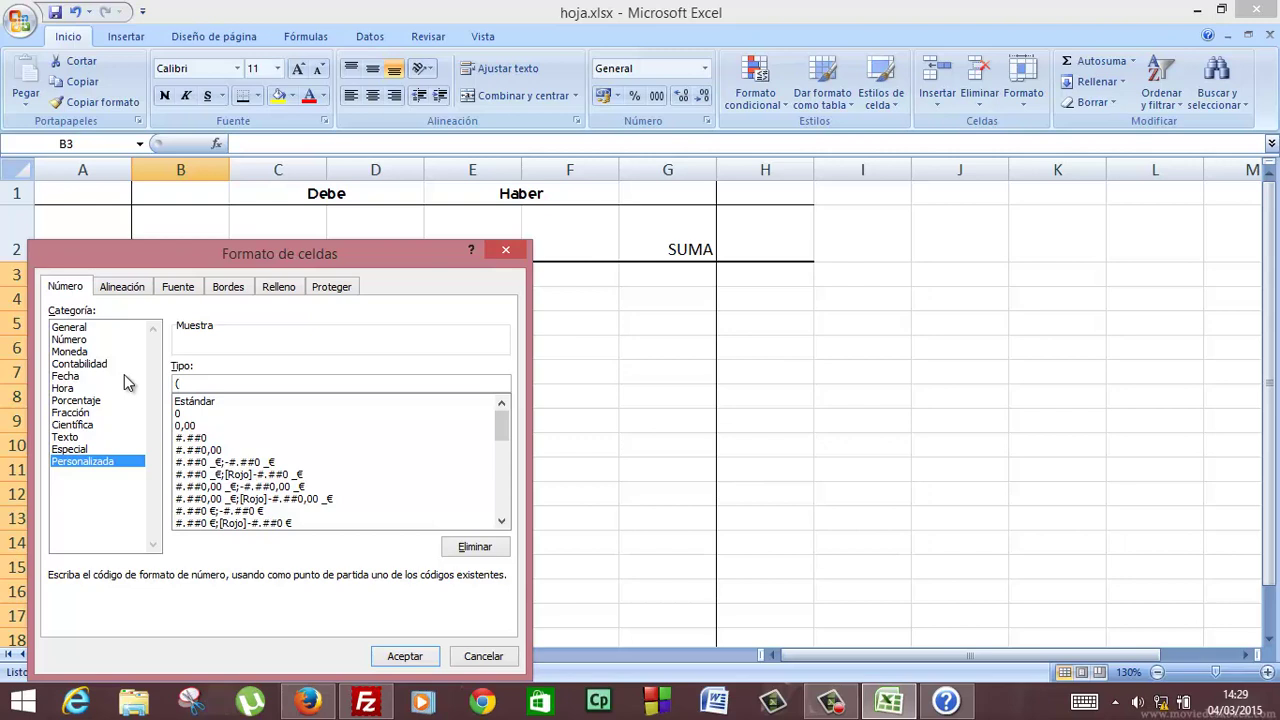
pyautogui.write('3333')
pyautogui.press('BackSpace')
pyautogui.press('BackSpace')
pyautogui.press('BackSpace')
pyautogui.press('BackSpace')
pyautogui.write('###)')
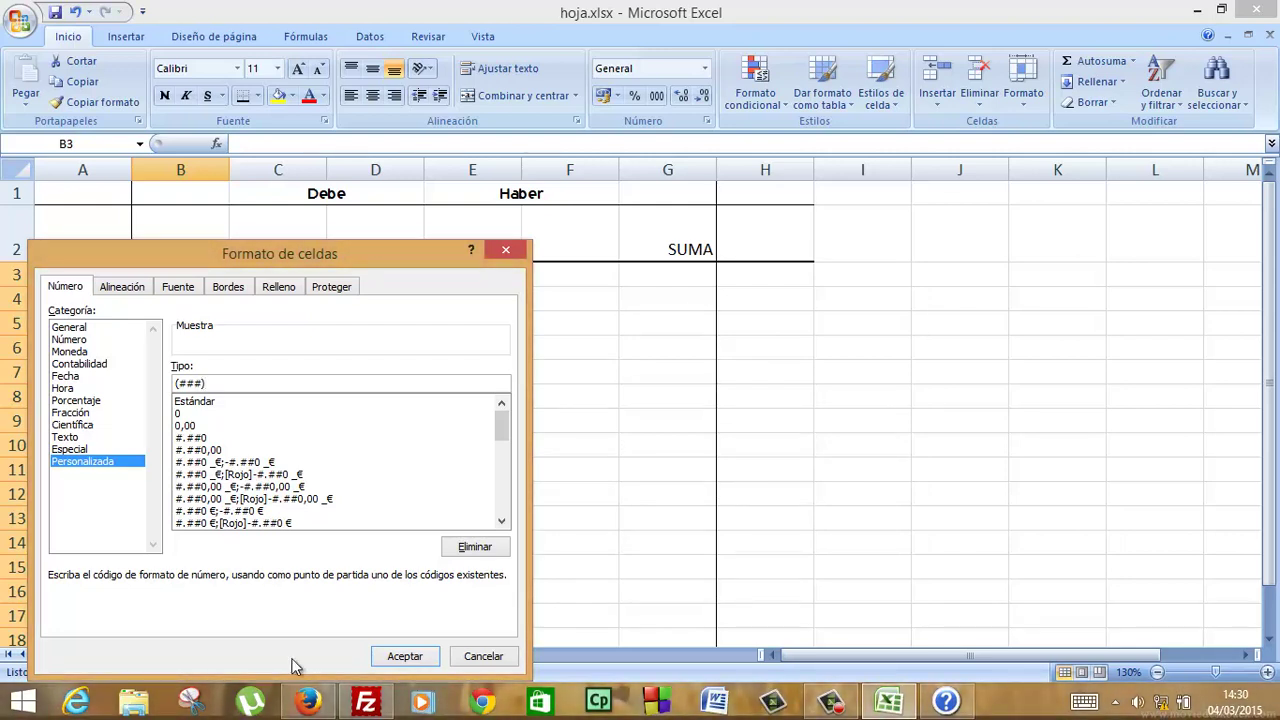
pyautogui.moveTo(357, 250); pyautogui.dragTo(436, 170)
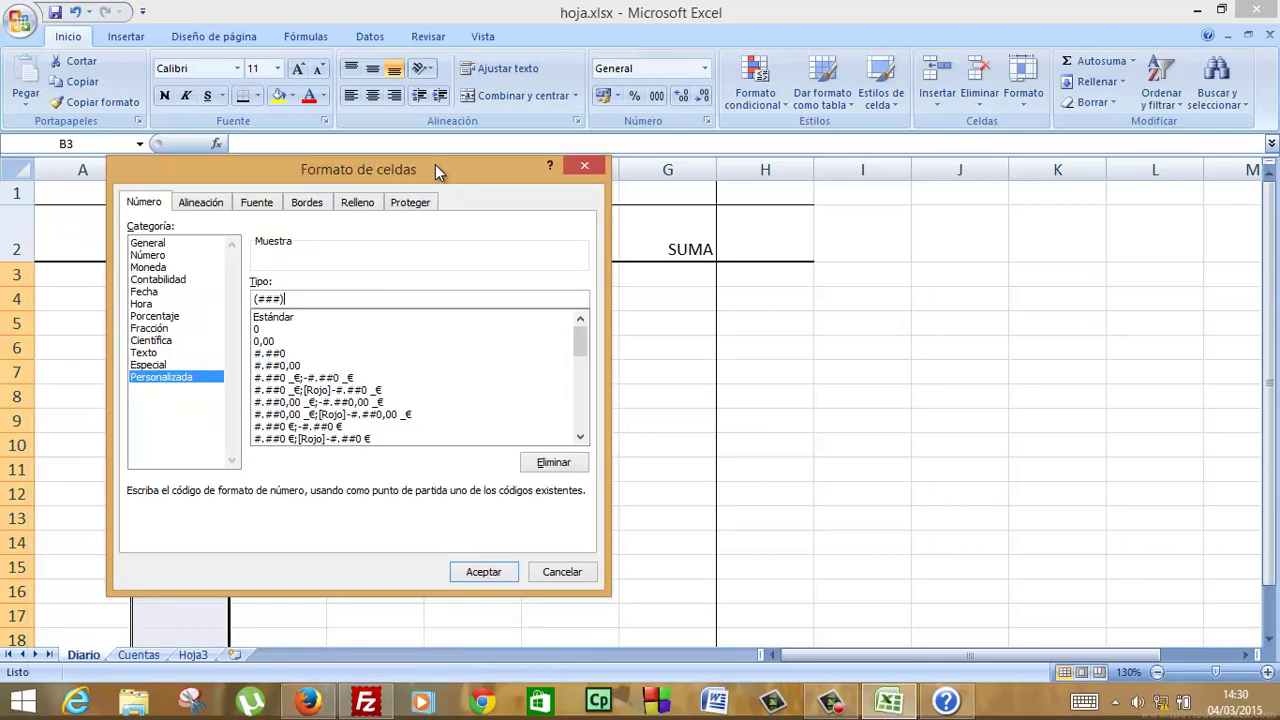
pyautogui.click(510, 580)
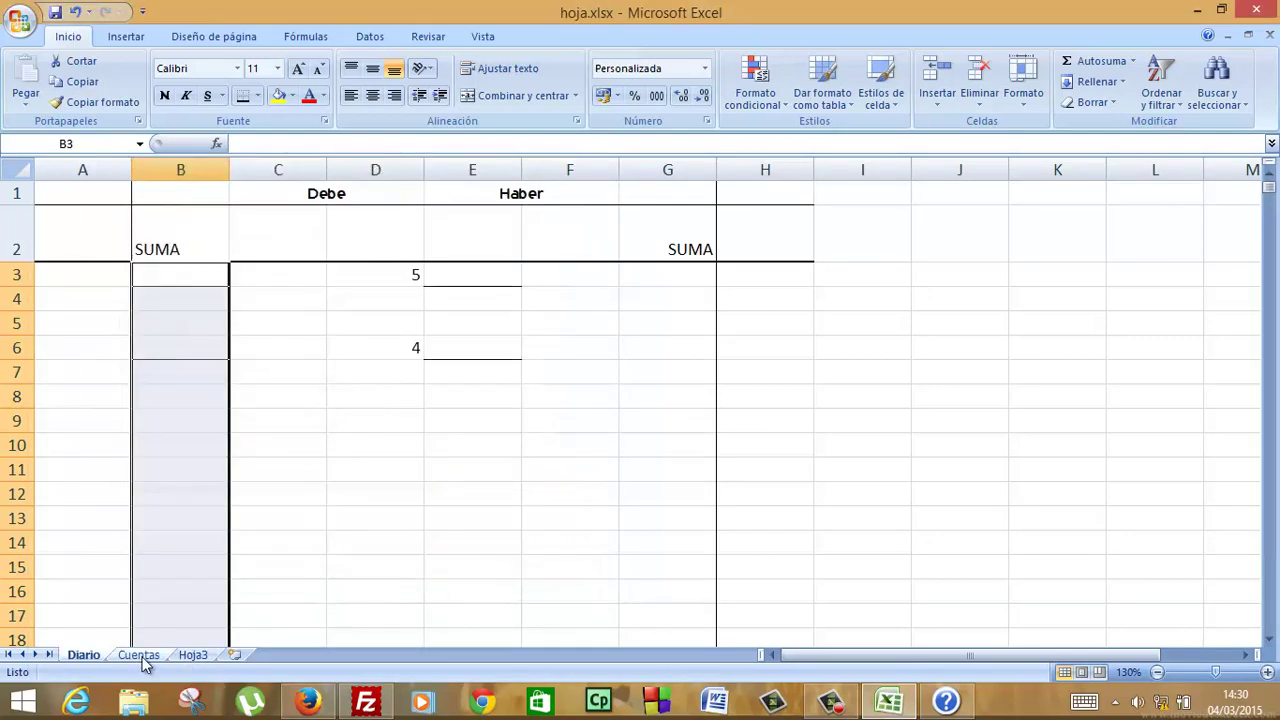
# Check the account codes on the Cuentas sheet and change the custom format of the selected column B cells on Diario to (####).
pyautogui.click(139, 656)
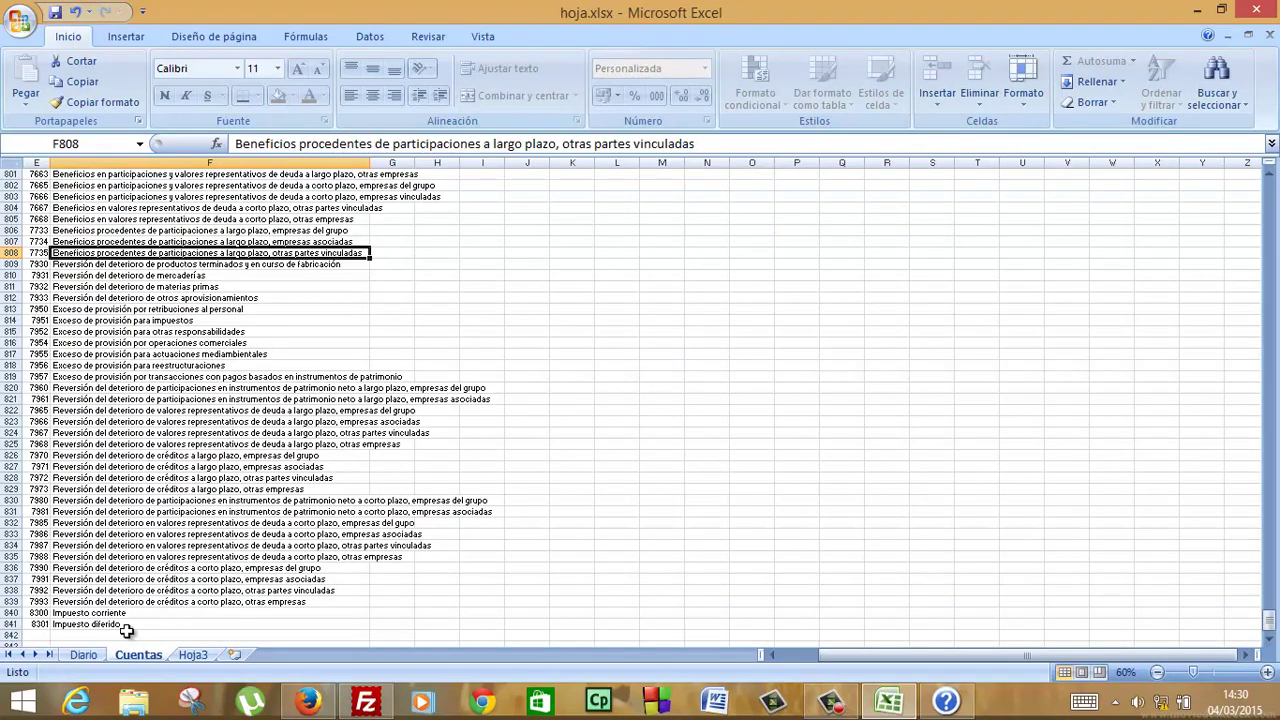
pyautogui.click(84, 655)
pyautogui.rightClick(184, 538)
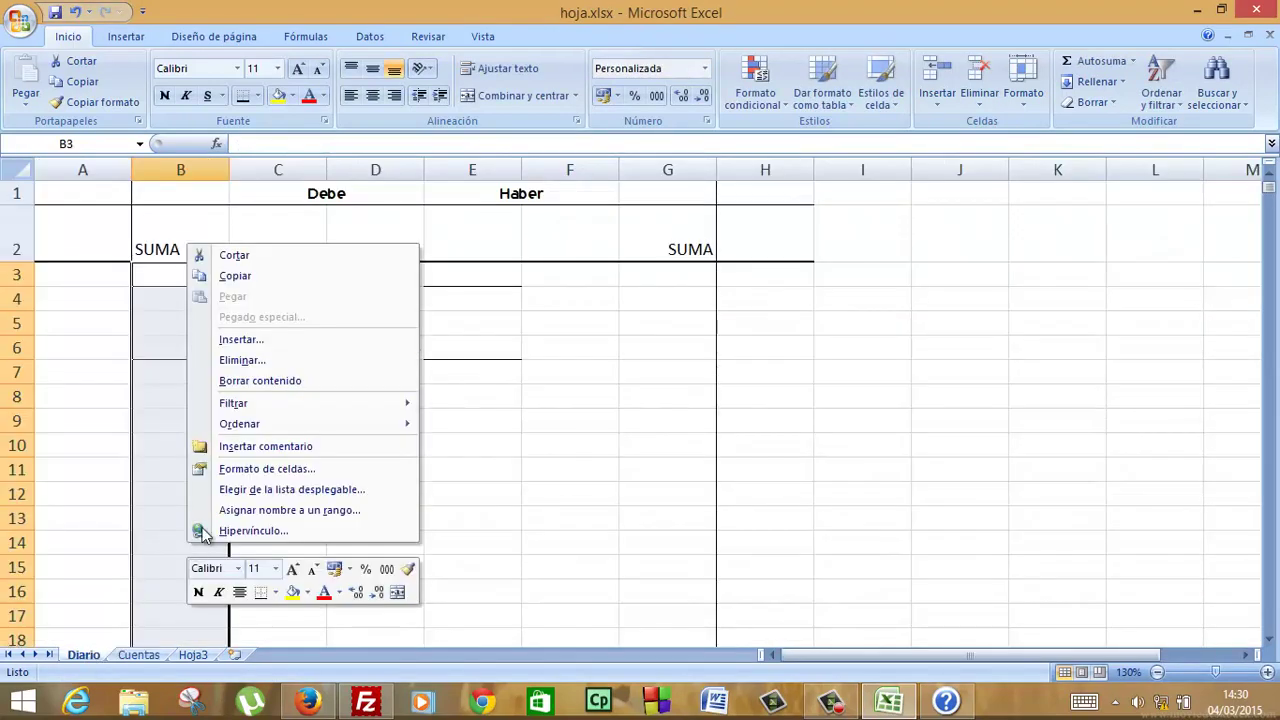
pyautogui.click(250, 468)
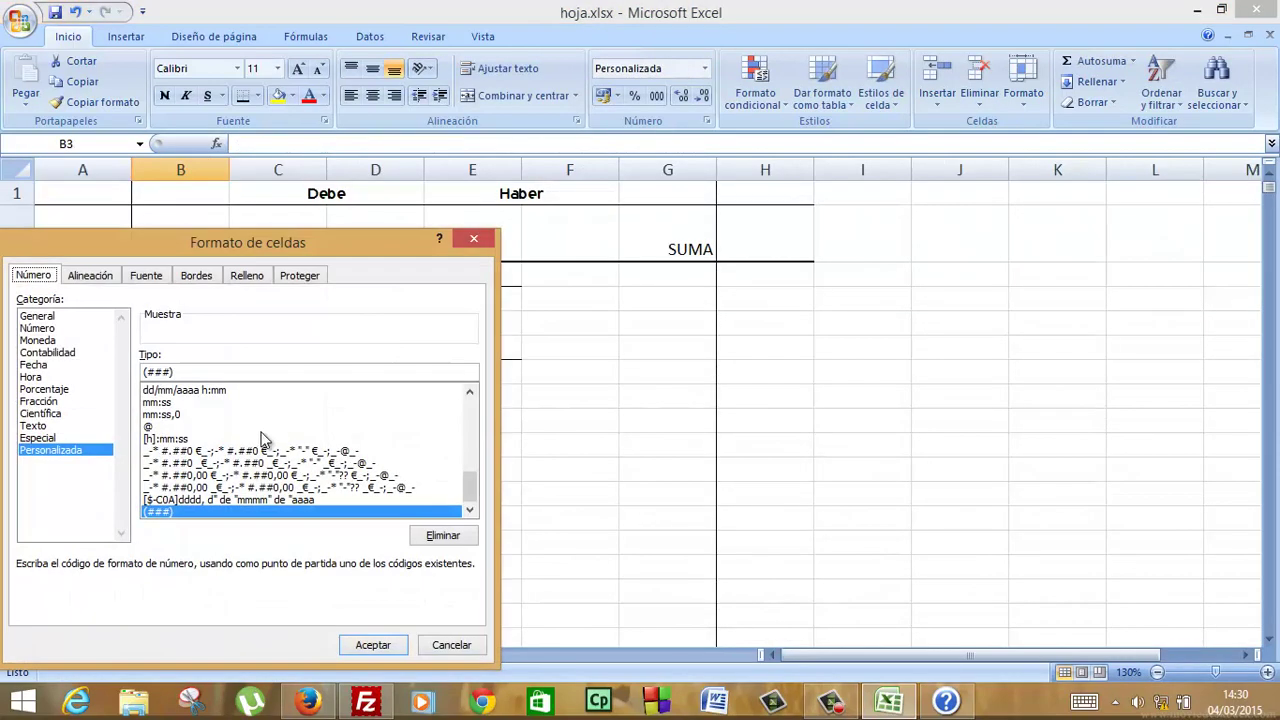
pyautogui.click(171, 371)
pyautogui.write('#')
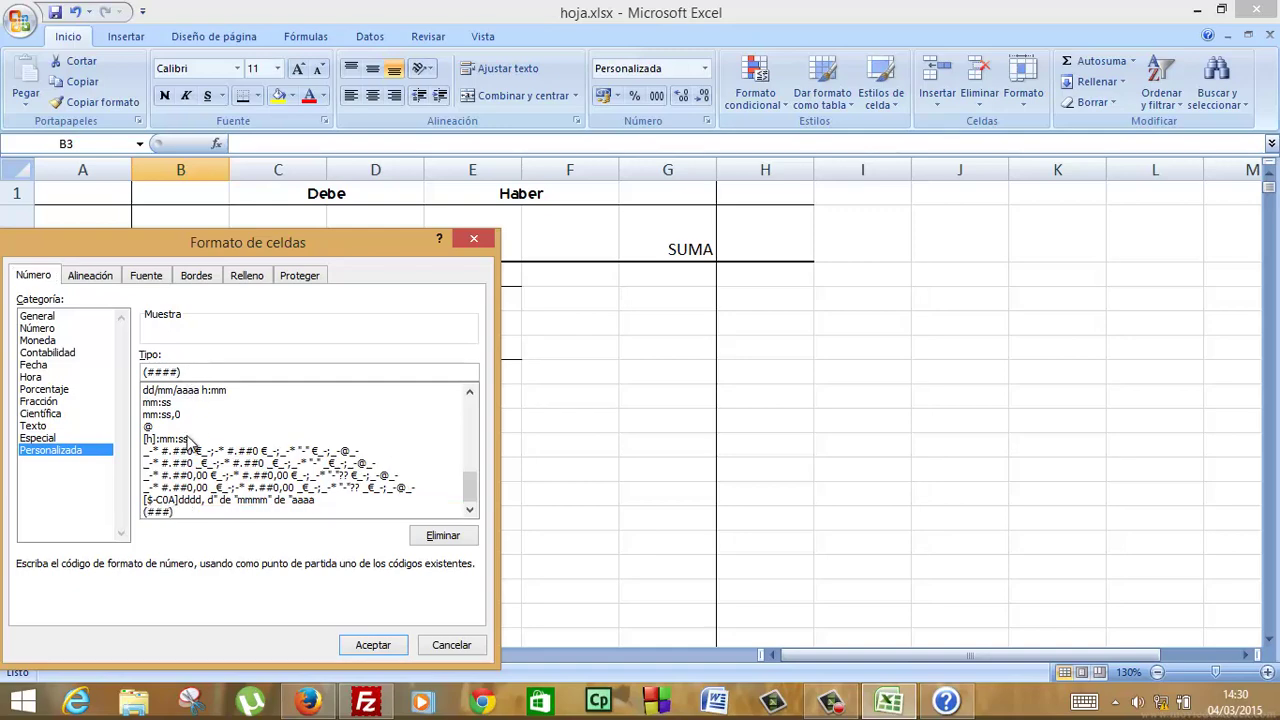
pyautogui.click(370, 645)
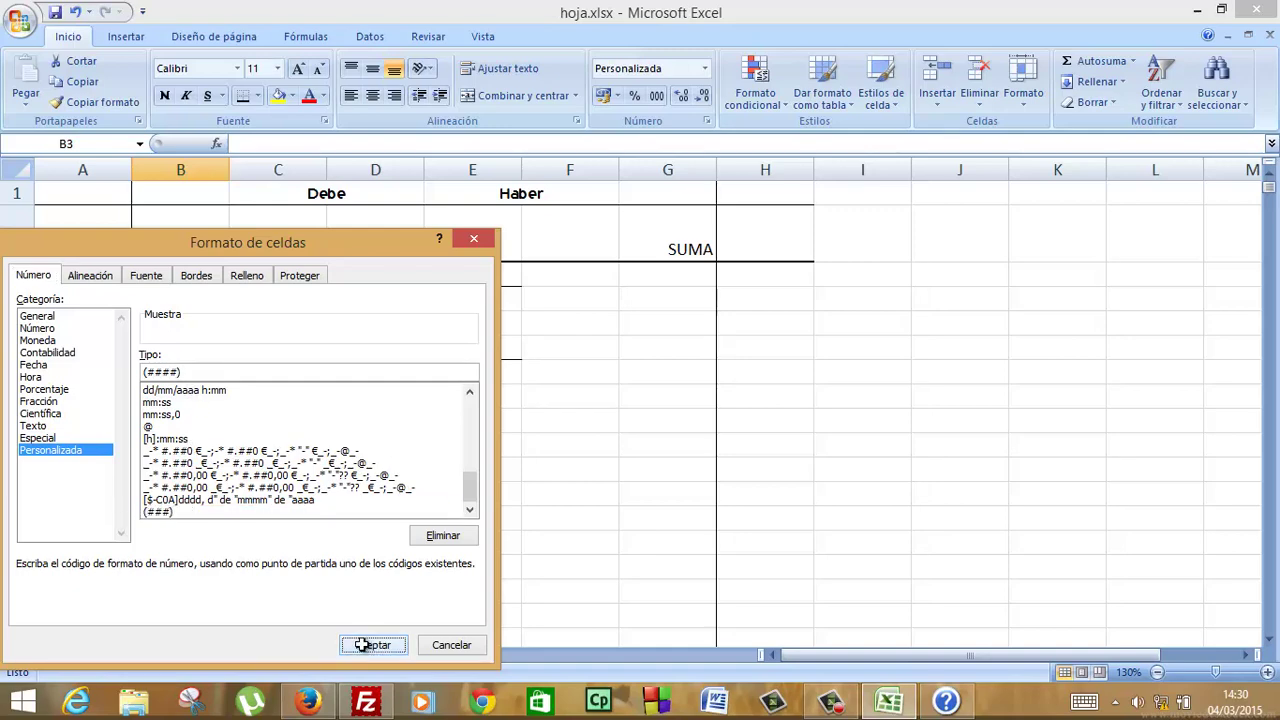
pyautogui.click(263, 442)
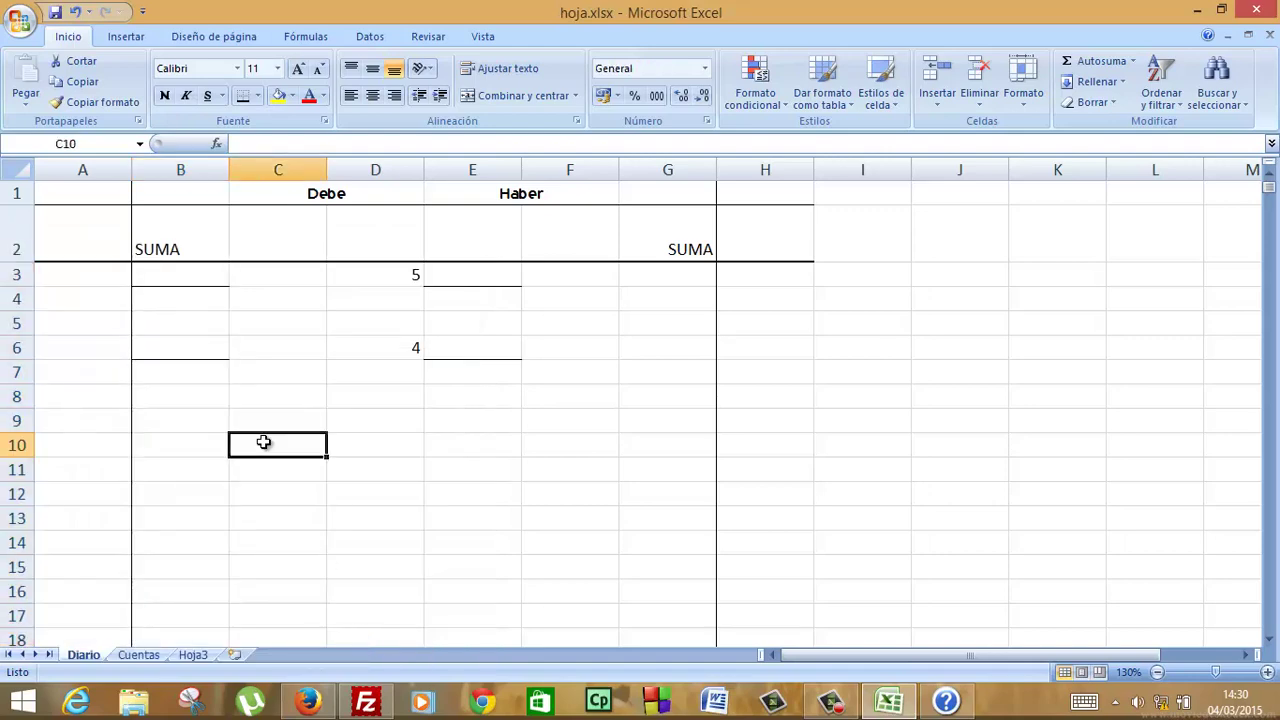
# Select column G from G3 down to row 669 and check the Haber account code column against the journal figure in Firefox.
pyautogui.moveTo(685, 275); pyautogui.dragTo(641, 640)
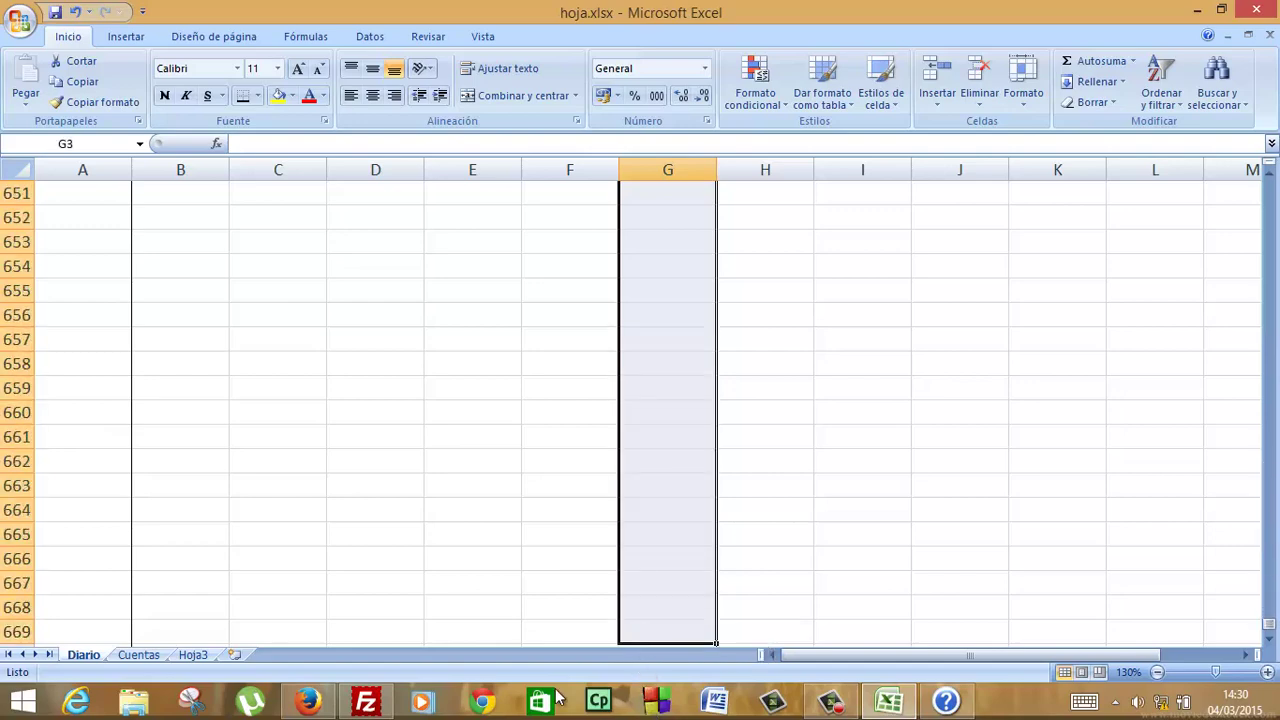
pyautogui.click(327, 703)
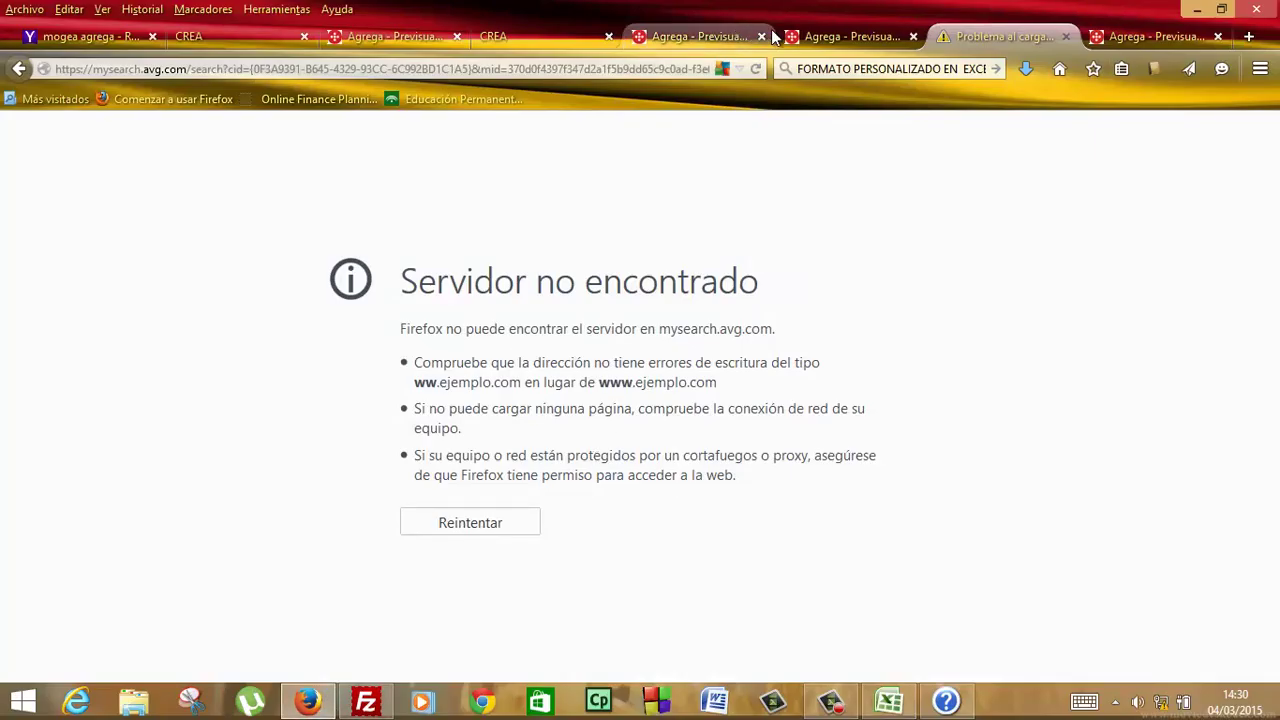
pyautogui.click(831, 25)
pyautogui.click(710, 40)
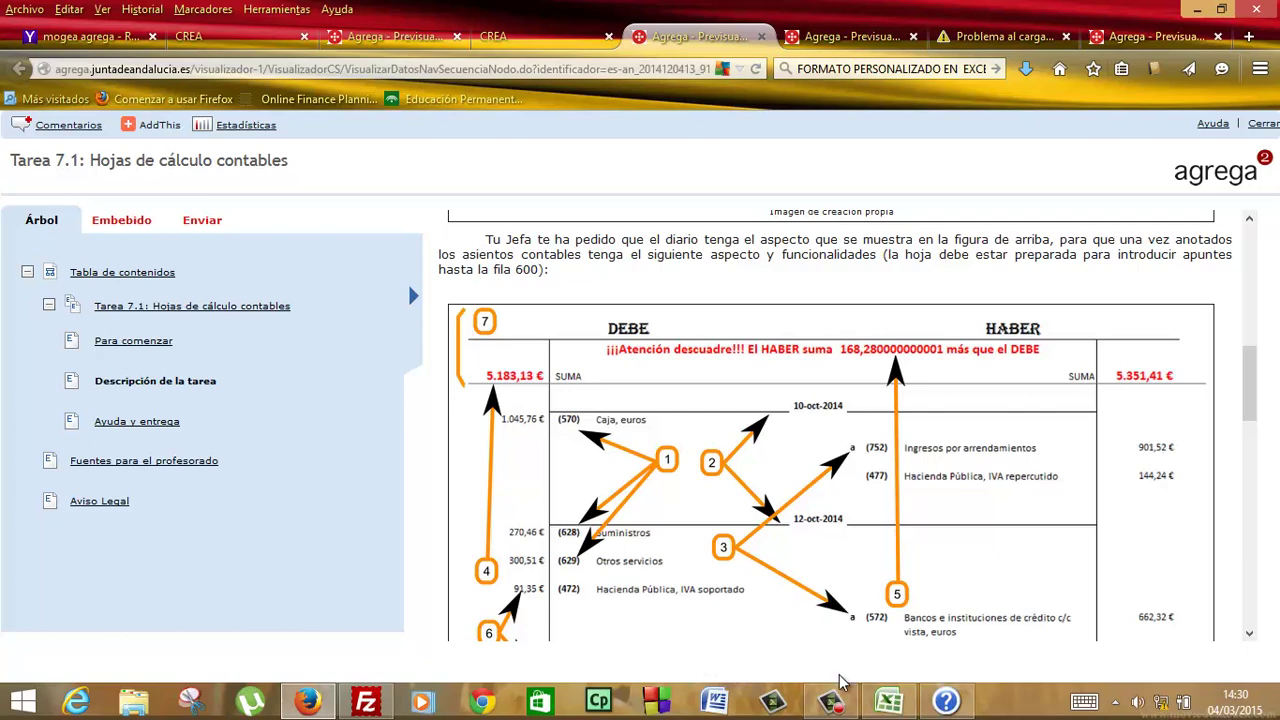
pyautogui.click(878, 694)
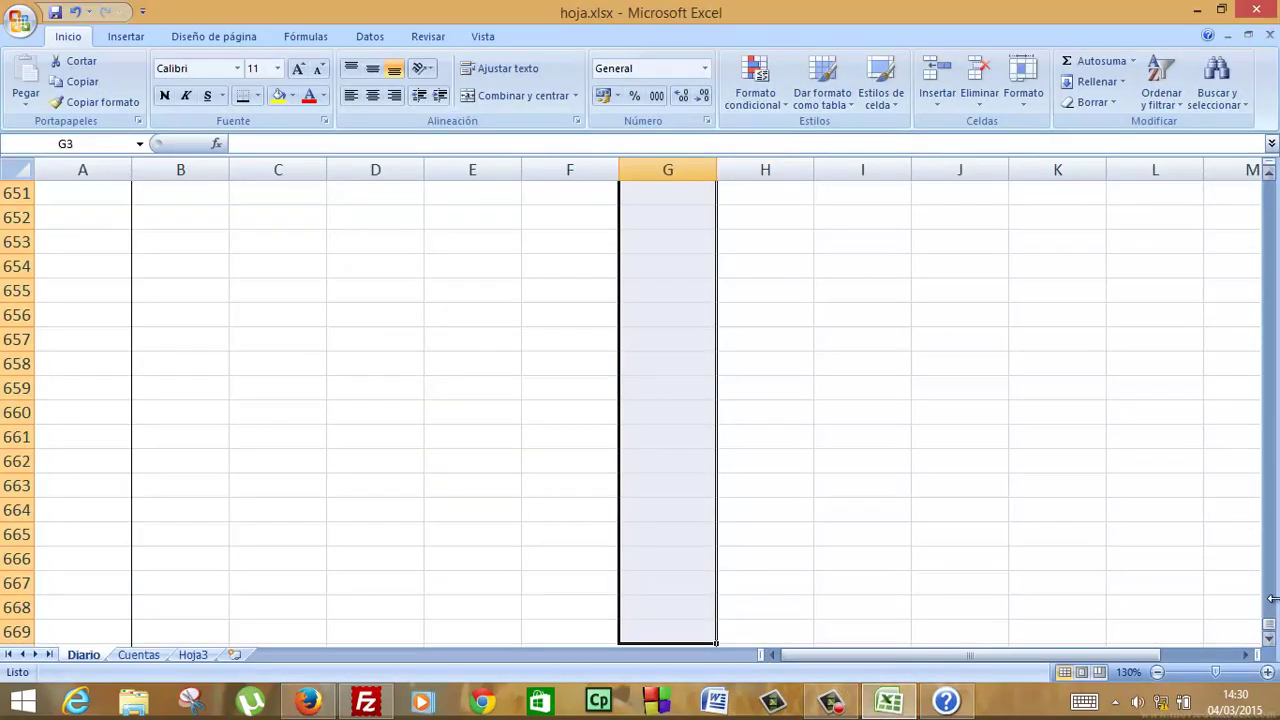
# Apply the custom number format (####) to the Haber account code cells from F3 down to row 664.
pyautogui.moveTo(1270, 625); pyautogui.dragTo(1189, 109)
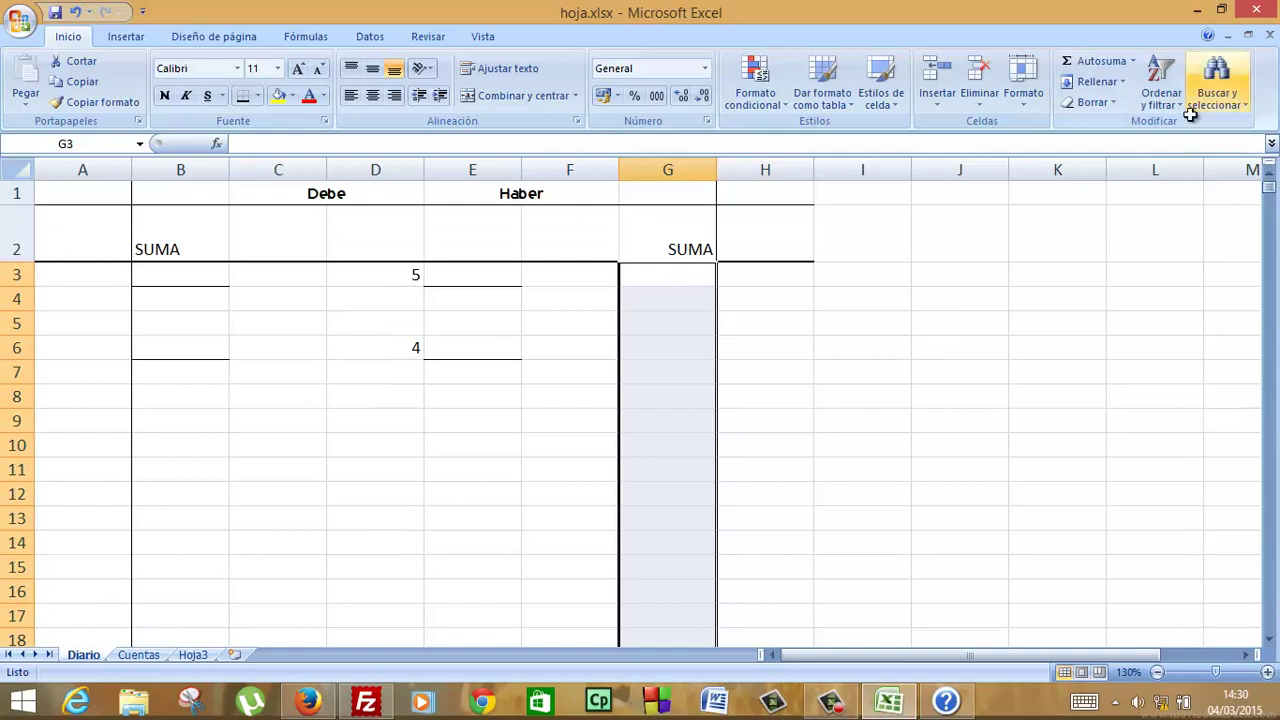
pyautogui.moveTo(592, 277); pyautogui.dragTo(583, 574)
pyautogui.rightClick(583, 576)
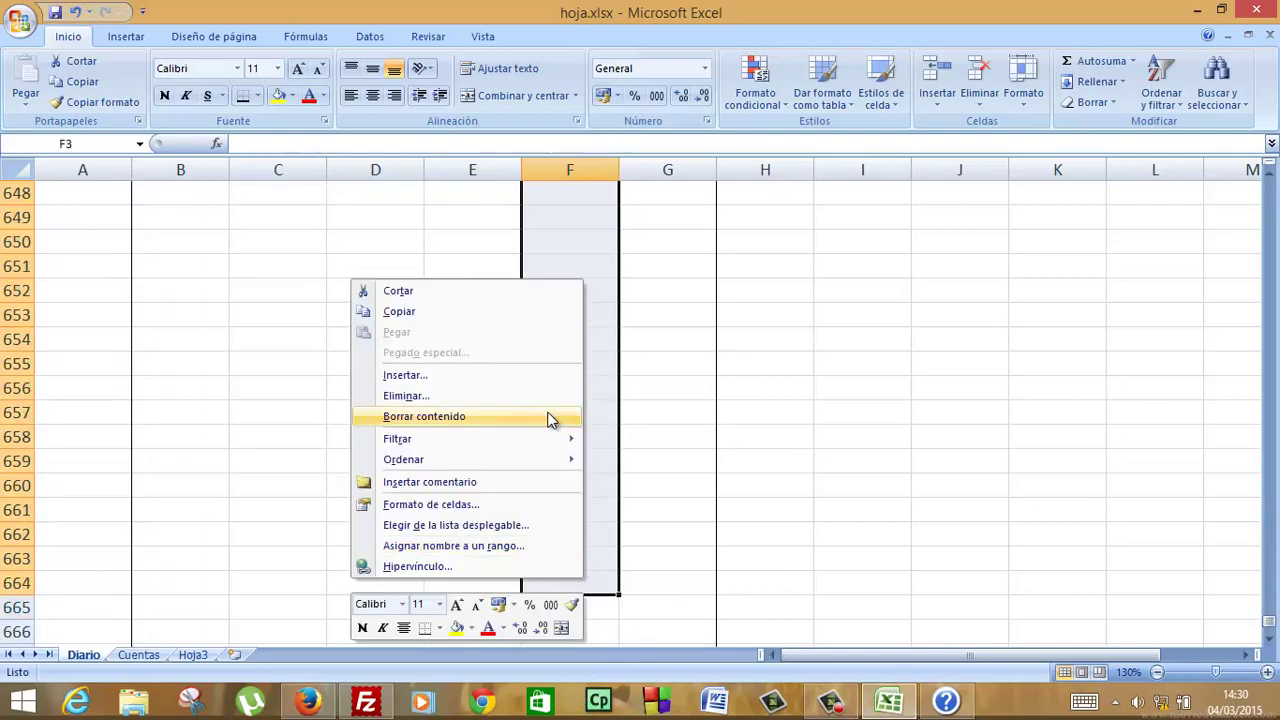
pyautogui.click(500, 504)
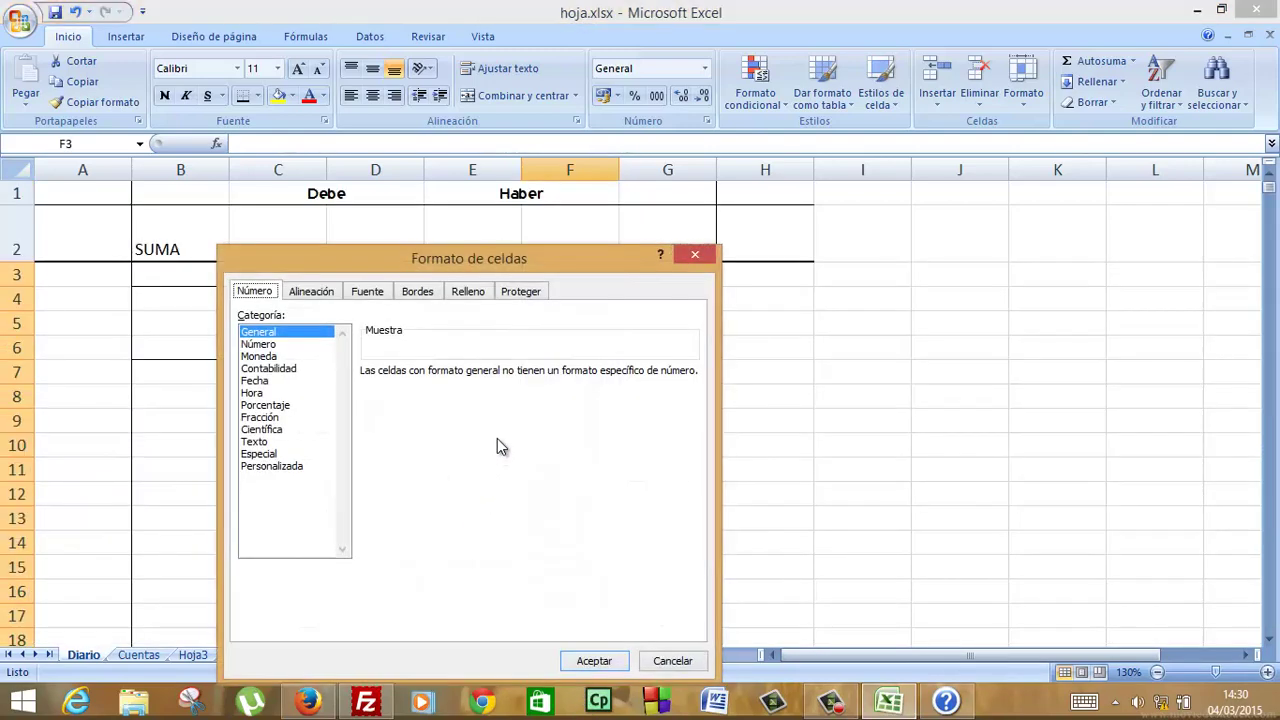
pyautogui.click(298, 467)
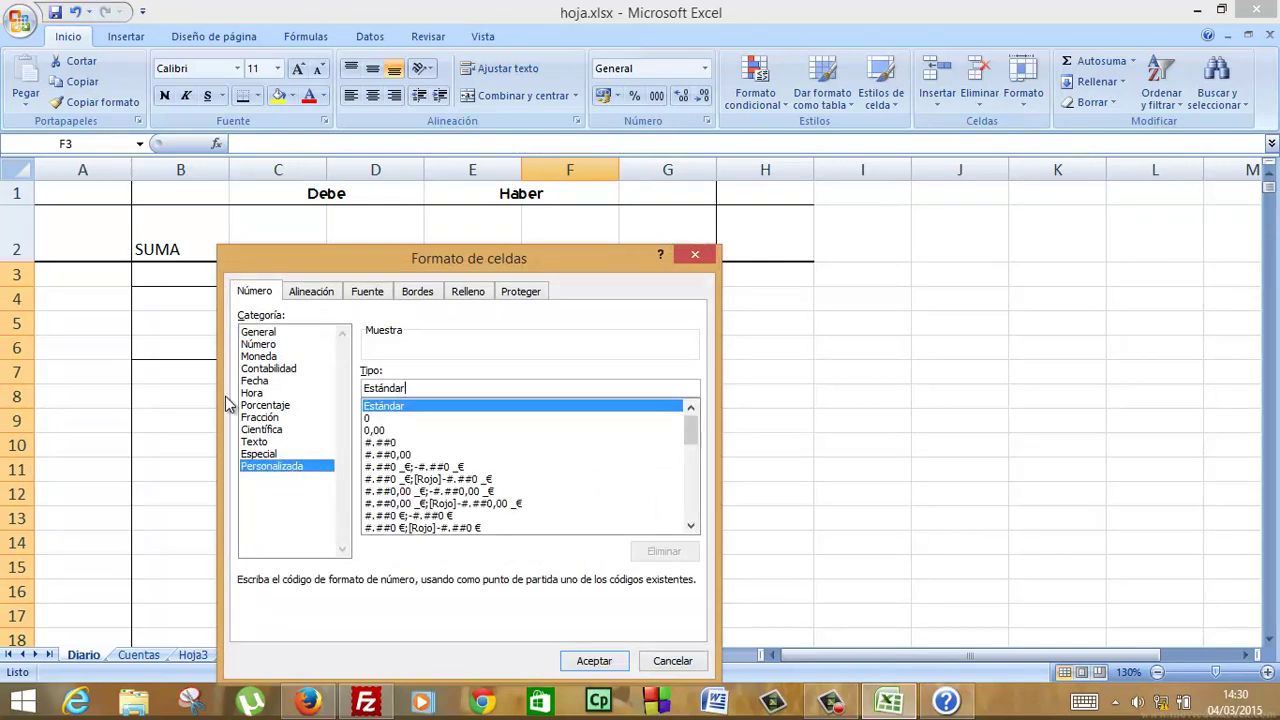
pyautogui.press('BackSpace')
pyautogui.press('BackSpace')
pyautogui.press('BackSpace')
pyautogui.press('BackSpace')
pyautogui.press('BackSpace')
pyautogui.press('BackSpace')
pyautogui.press('BackSpace')
pyautogui.press('BackSpace')
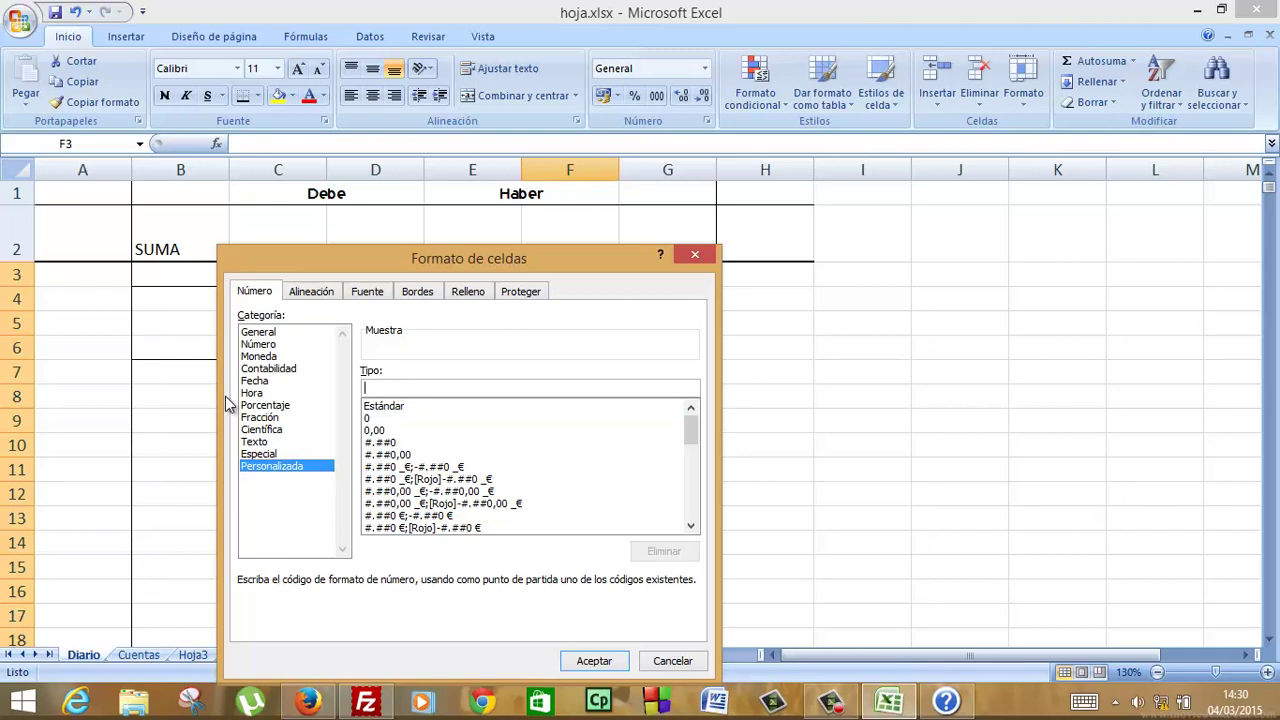
pyautogui.write('(####')
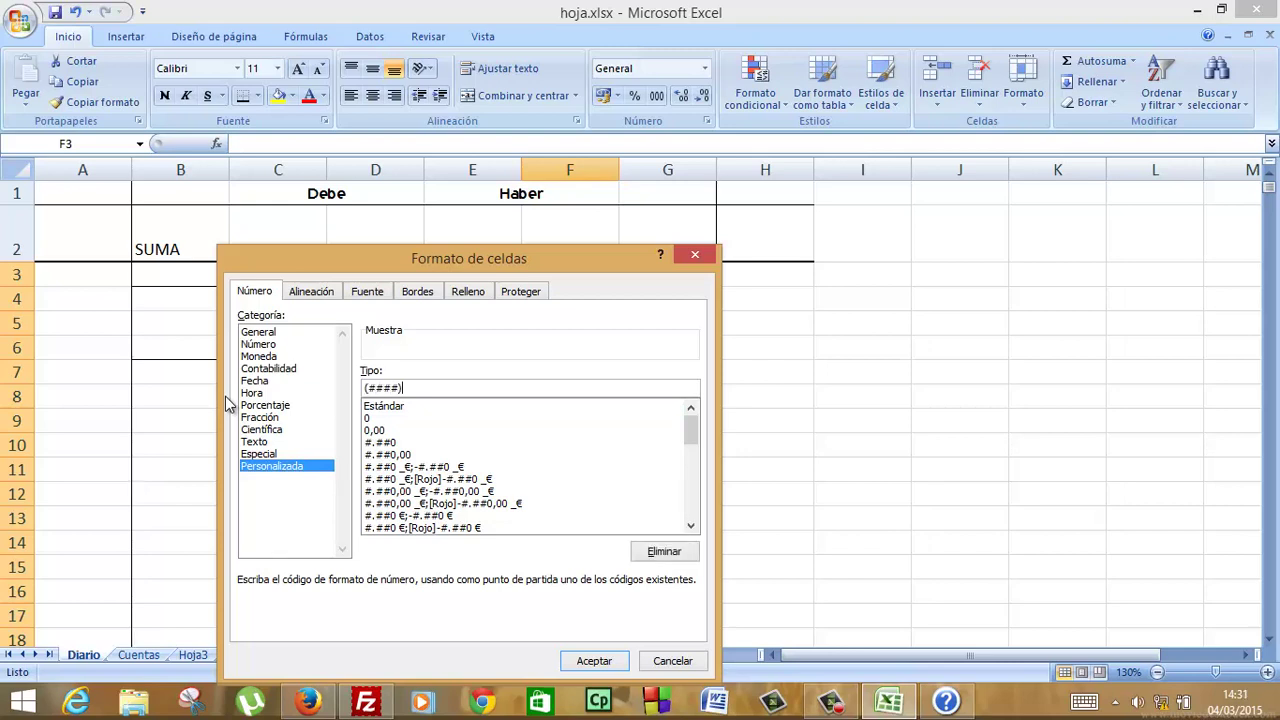
pyautogui.click(594, 661)
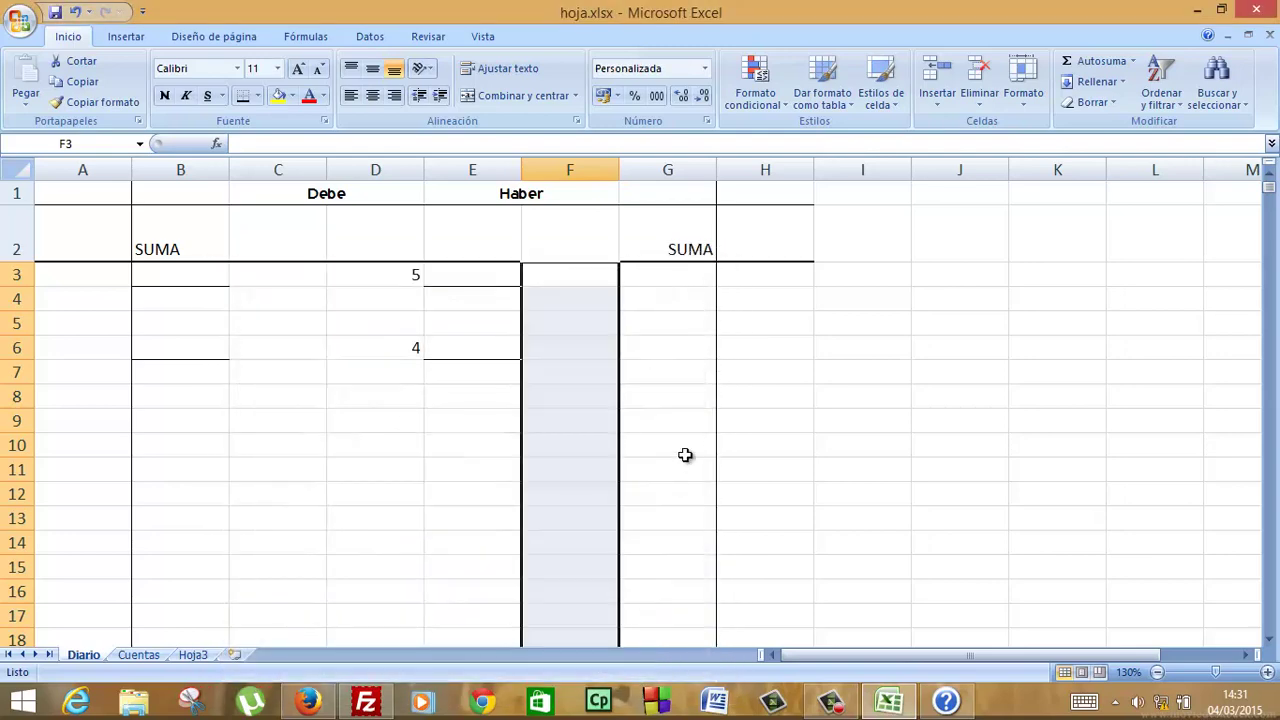
pyautogui.click(203, 277)
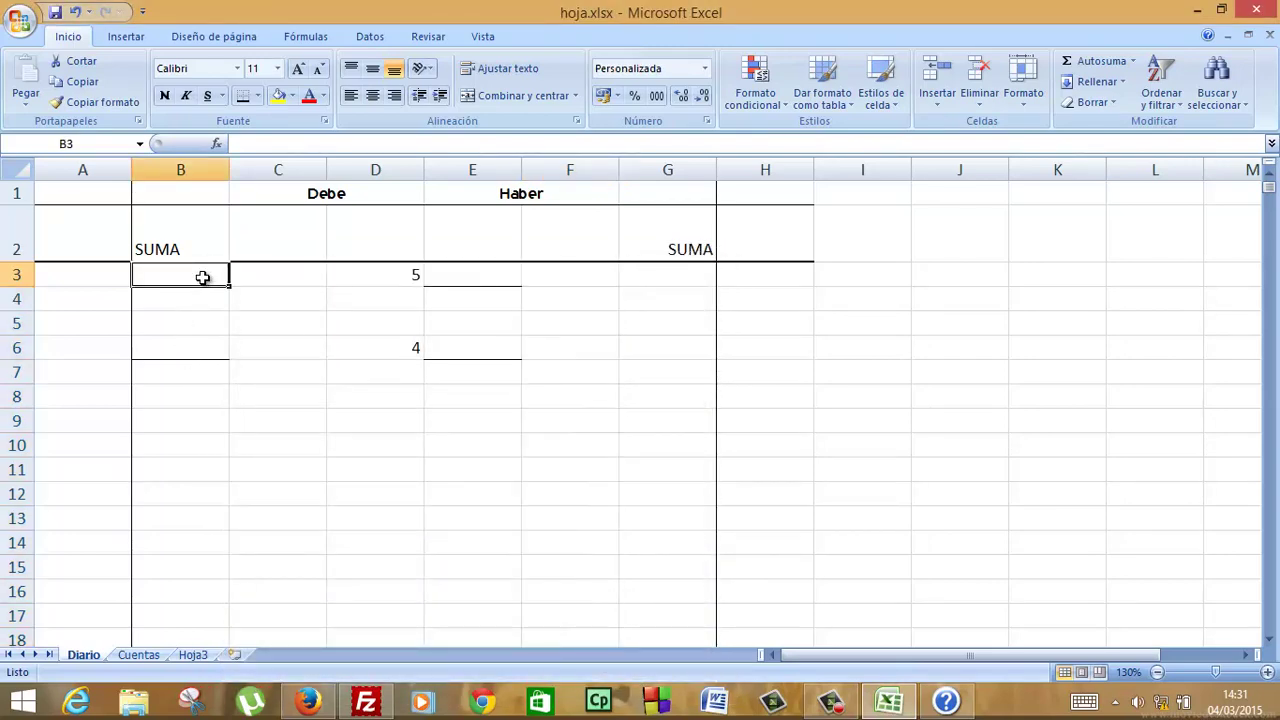
pyautogui.click(138, 654)
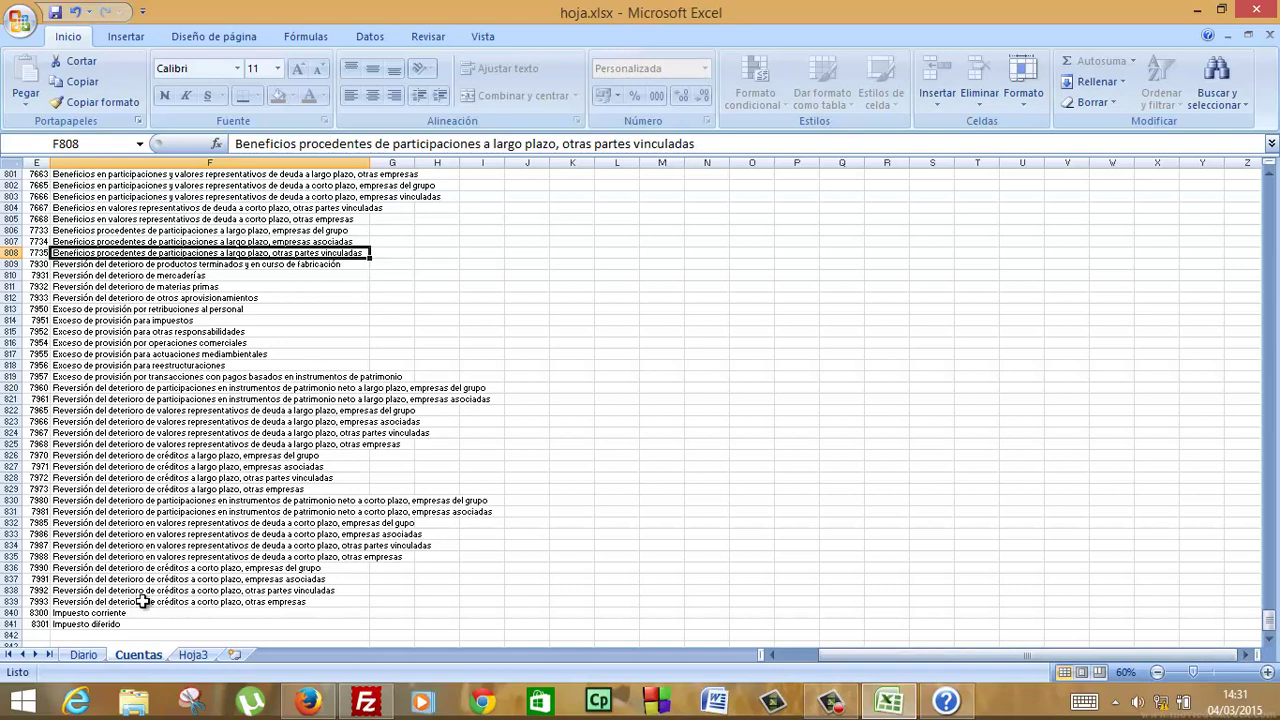
pyautogui.click(83, 654)
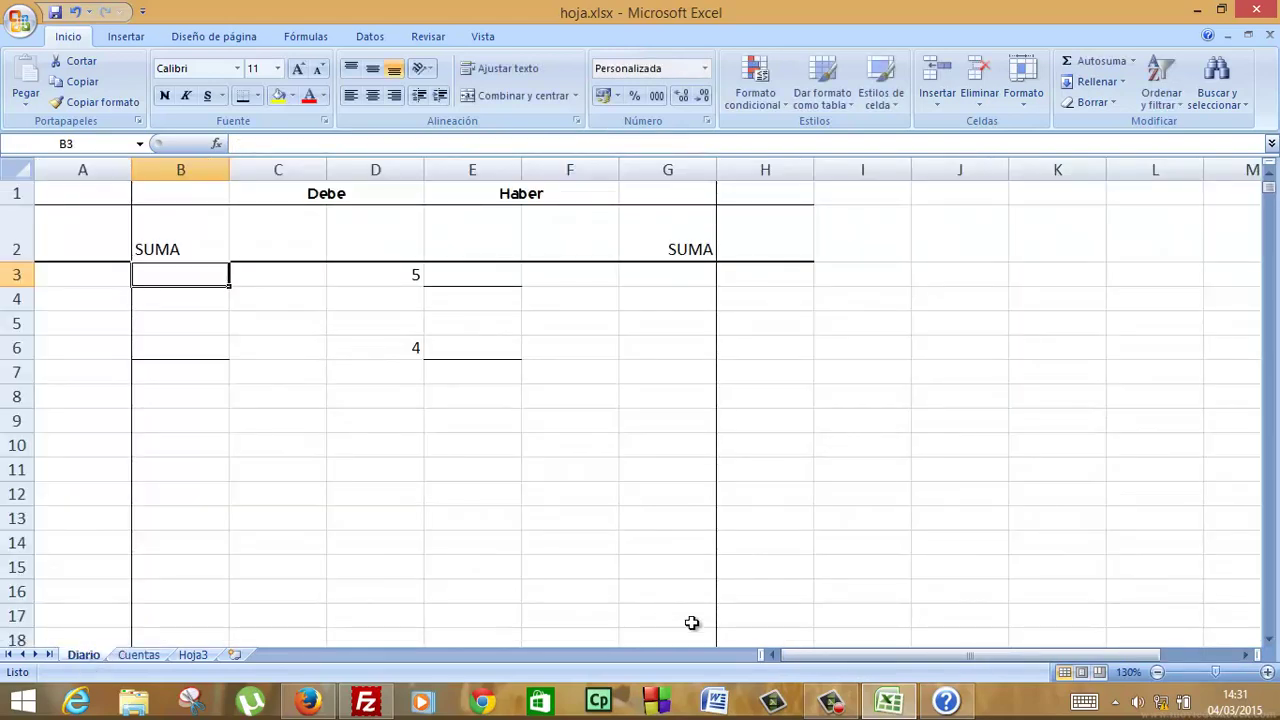
pyautogui.click(830, 700)
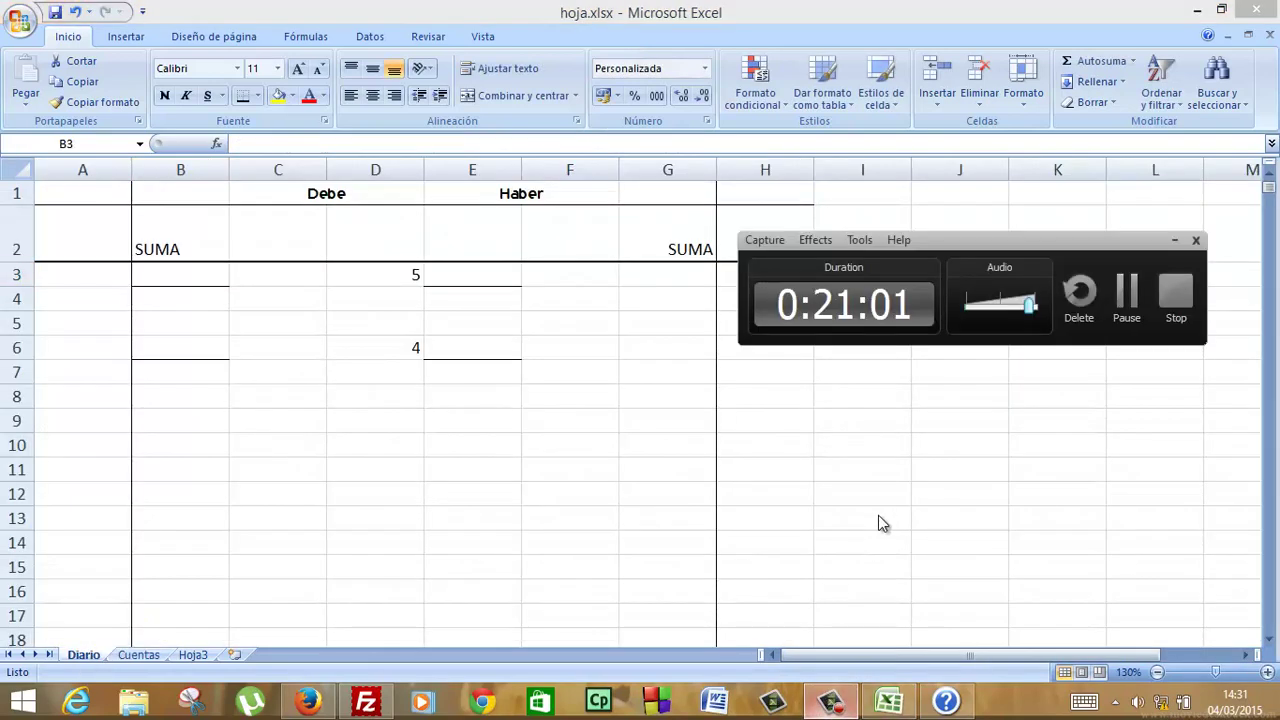
pyautogui.click(1118, 288)
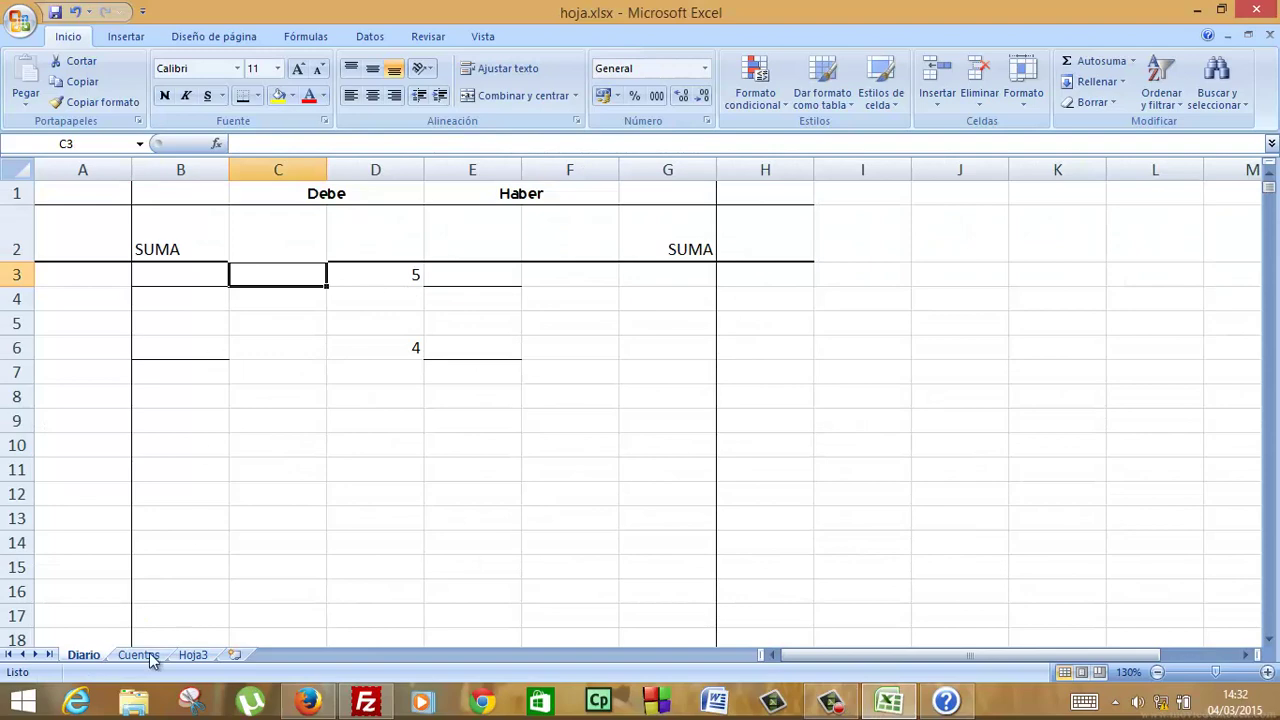
pyautogui.click(133, 658)
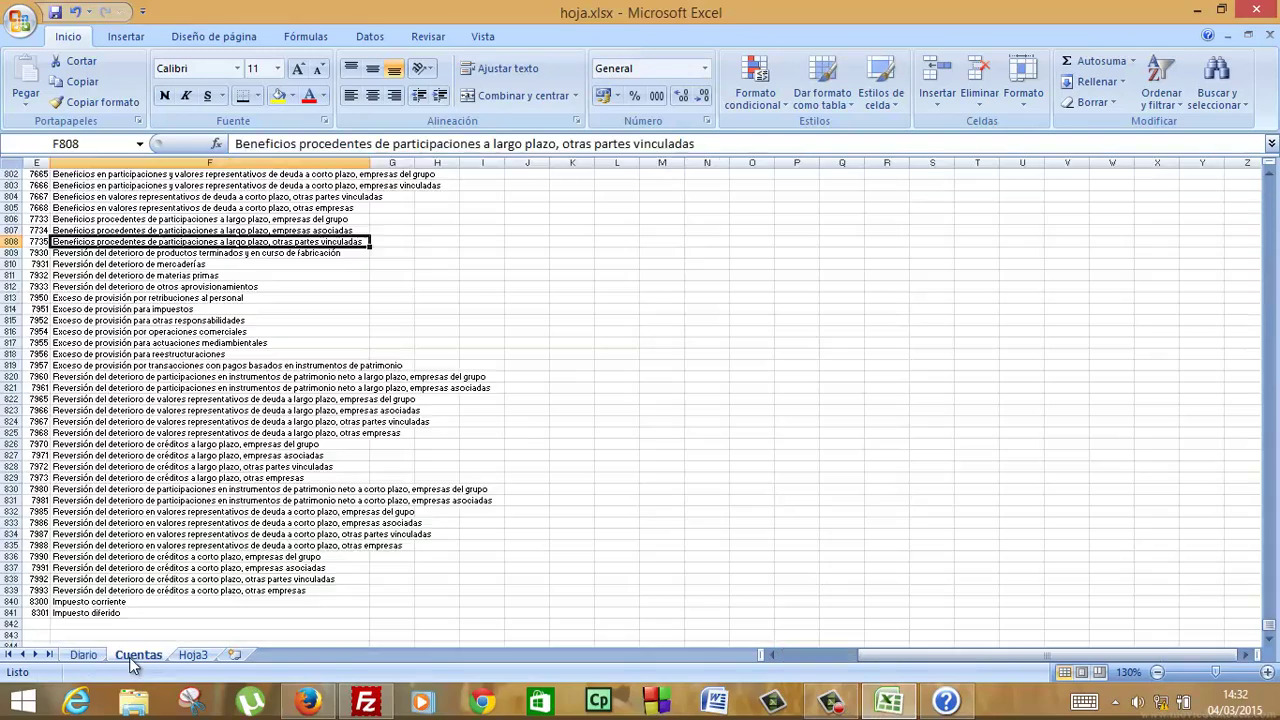
pyautogui.click(83, 654)
# Begin a BUSCARV formula in cell C3 of the Diario sheet with B3 as the lookup value.
pyautogui.click(176, 277)
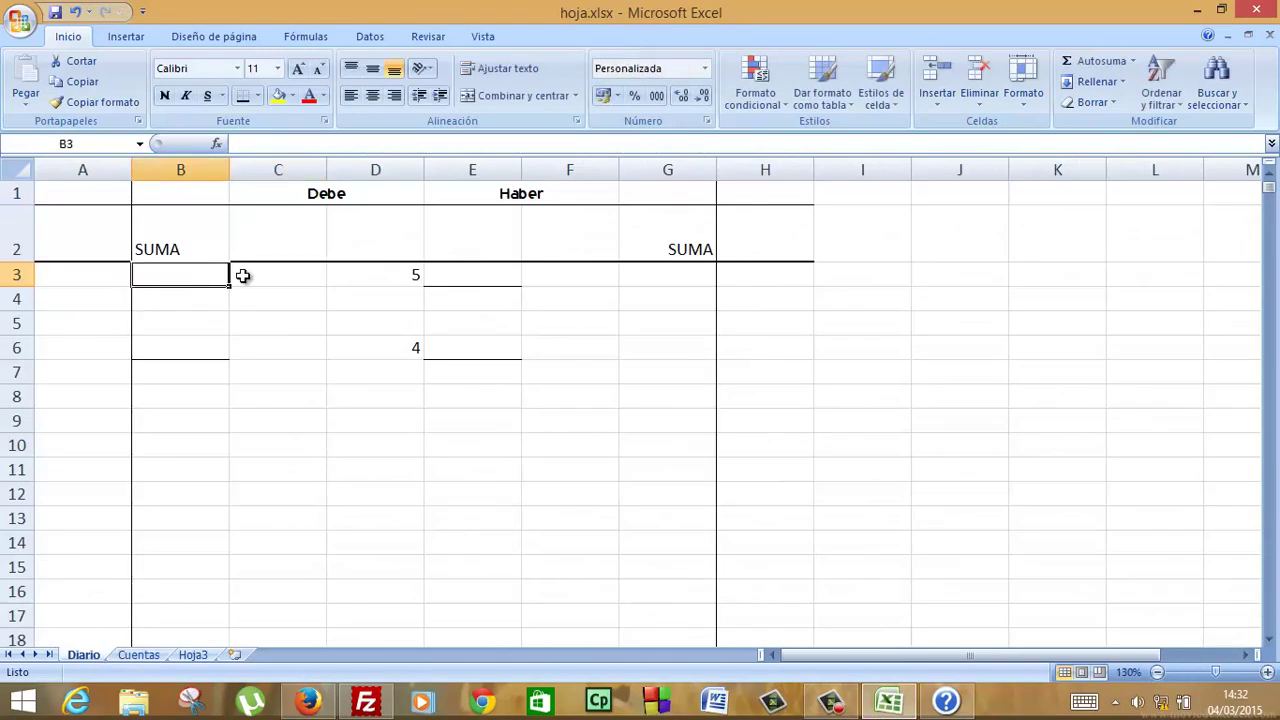
pyautogui.click(245, 276)
pyautogui.write('=')
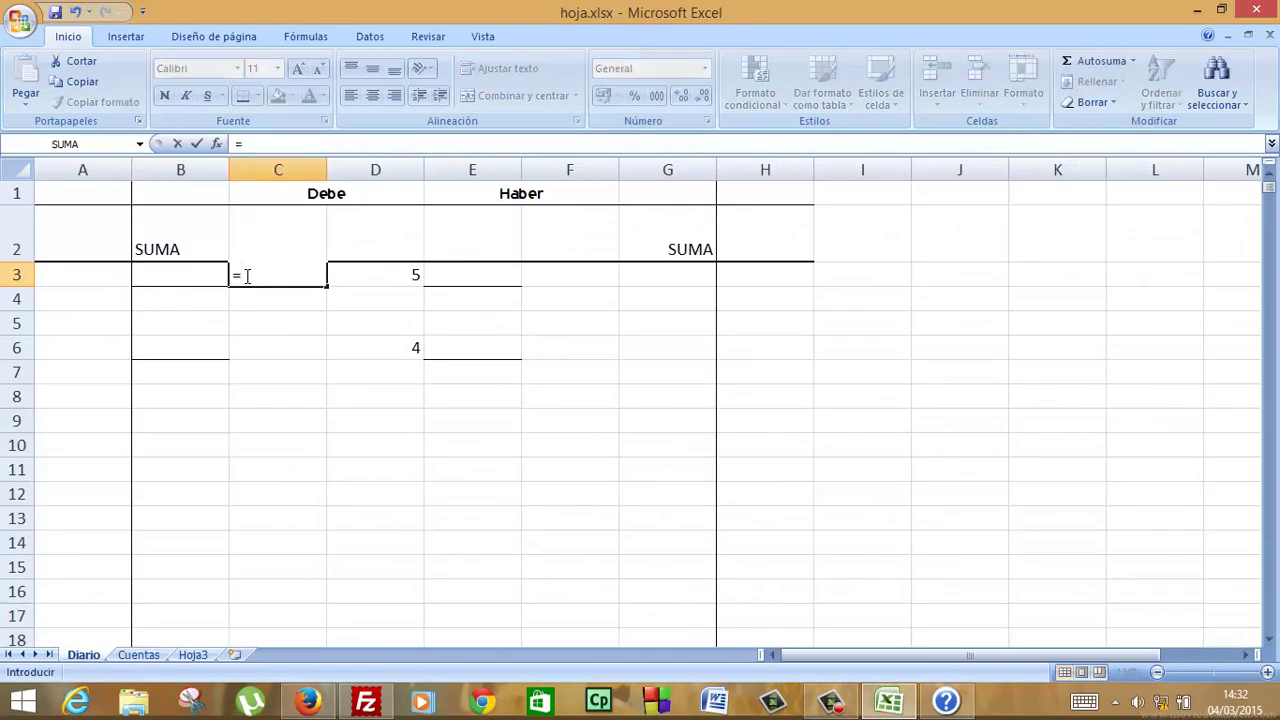
pyautogui.write('BUSCARV(')
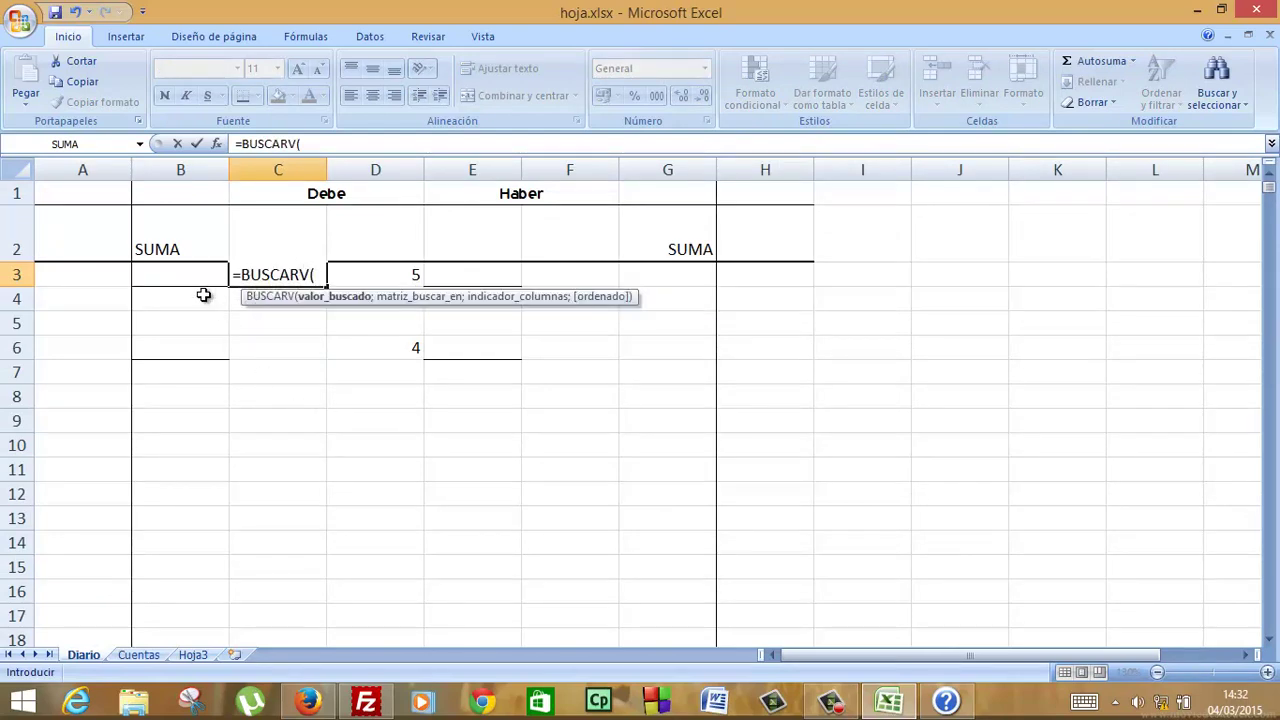
pyautogui.click(198, 276)
pyautogui.write(';')
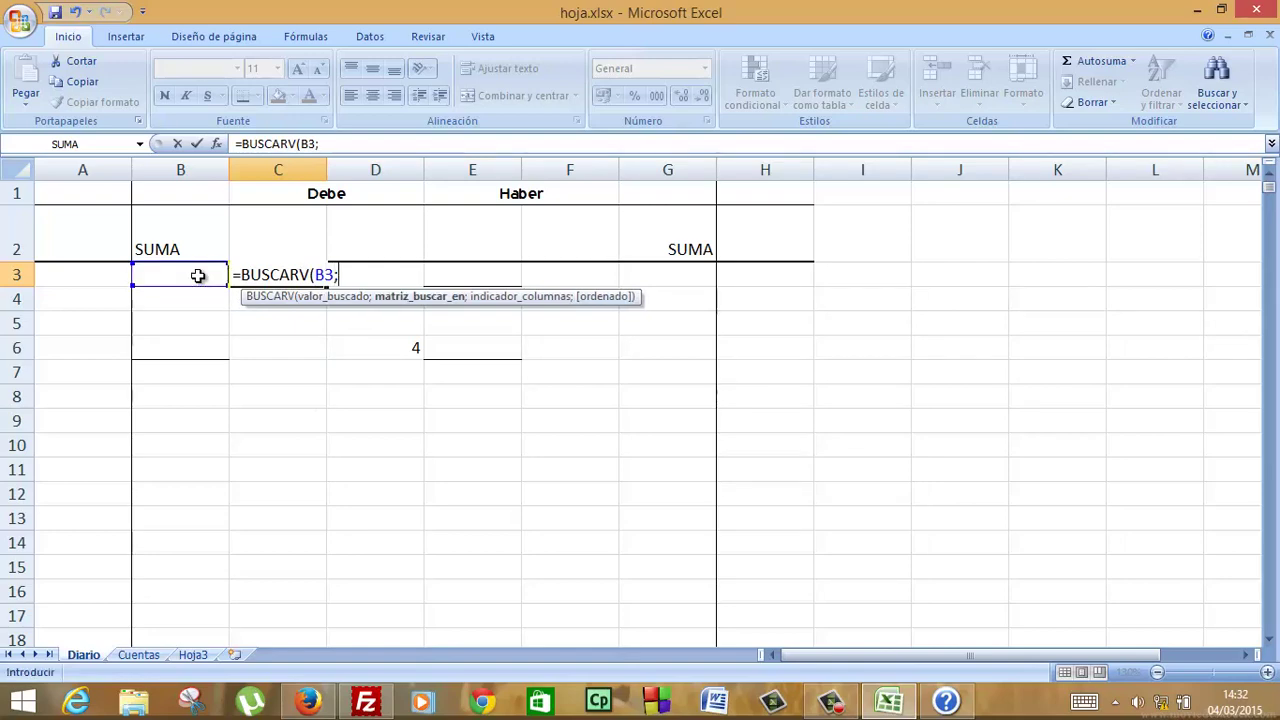
# Try to enter the BUSCARV formula with the CuadroCuentas range of the Cuentas sheet as its lookup table.
pyautogui.click(149, 654)
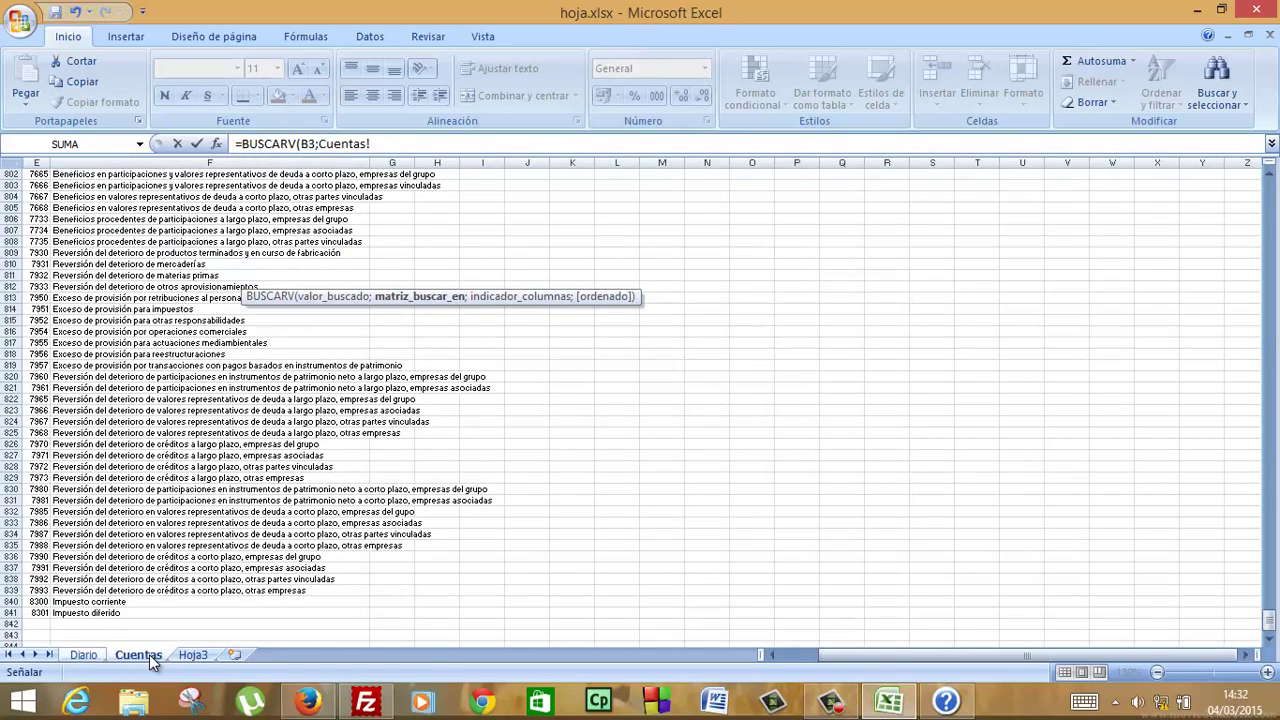
pyautogui.moveTo(145, 615); pyautogui.dragTo(5, 22)
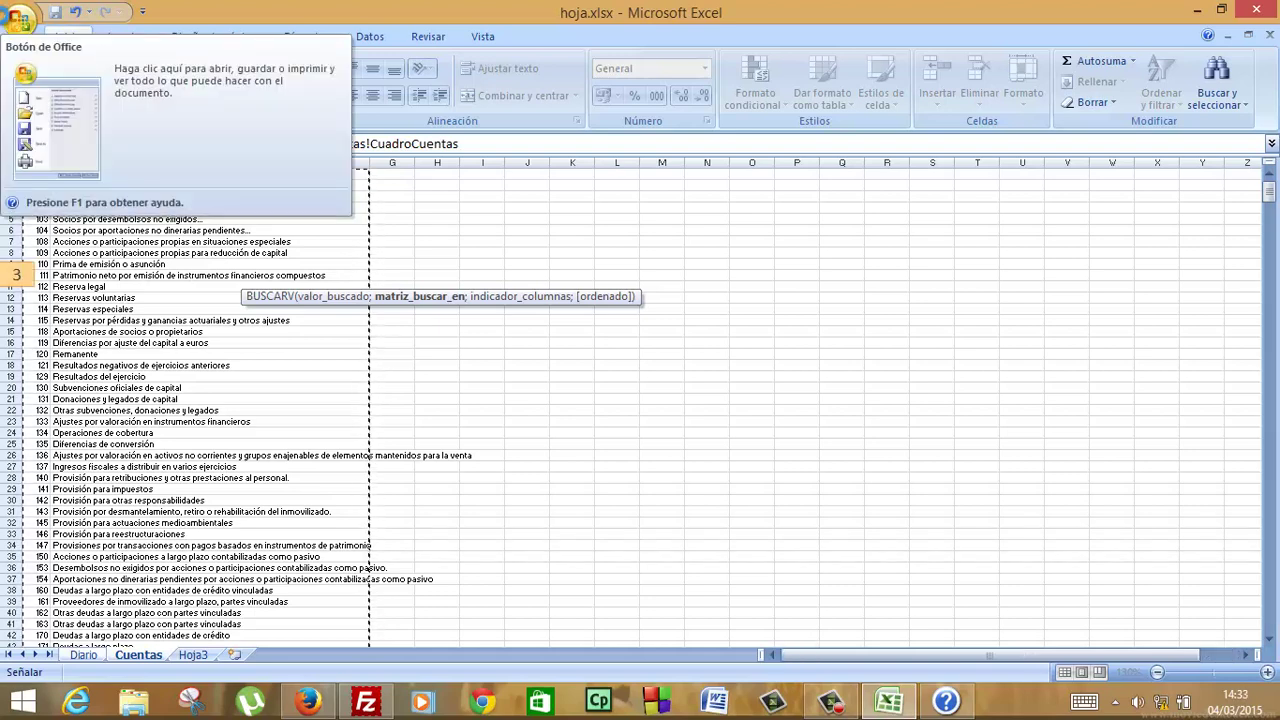
pyautogui.press('Return')
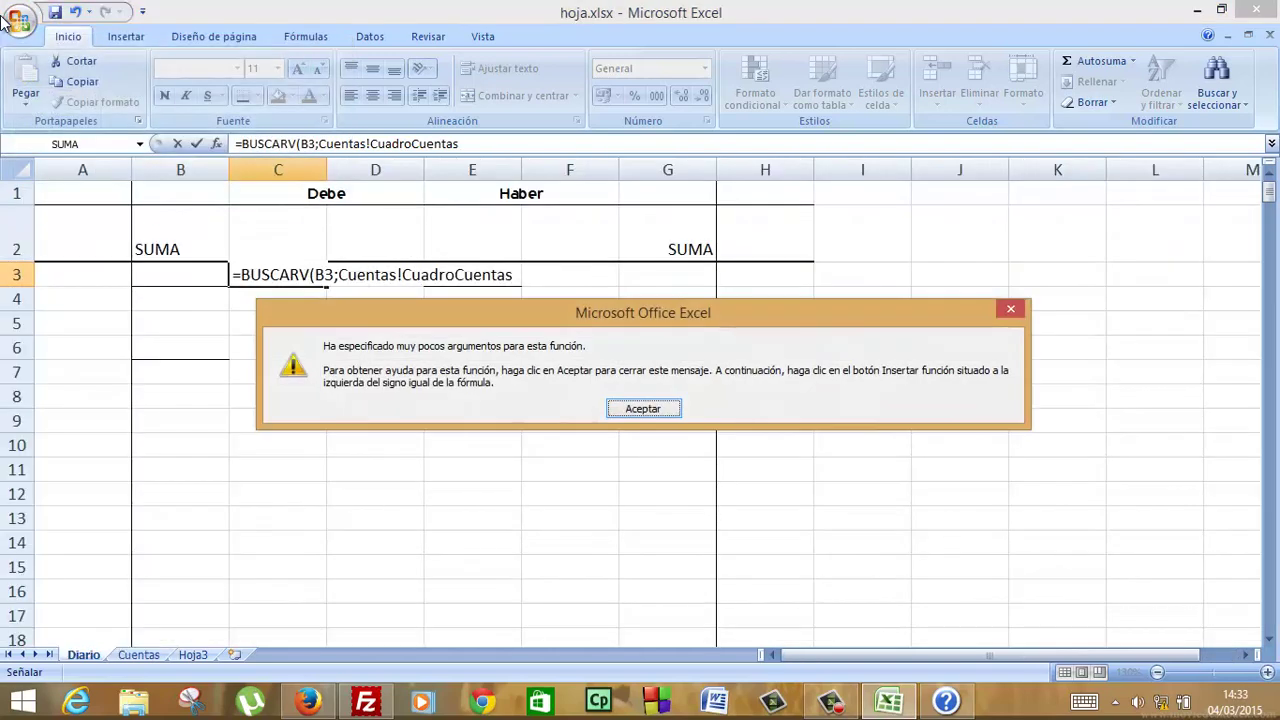
pyautogui.click(642, 409)
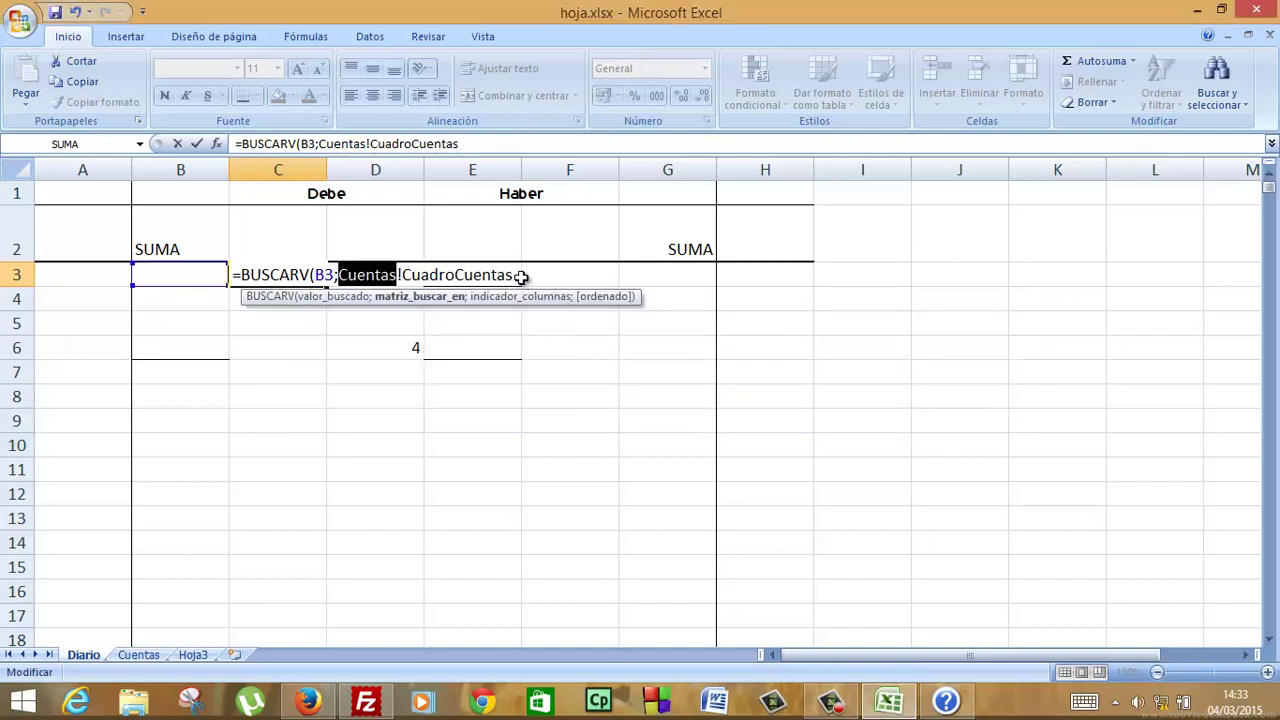
# Remove the Cuentas!CuadroCuentas reference from the formula in C3, keeping =BUSCARV(B3;.
pyautogui.click(516, 279)
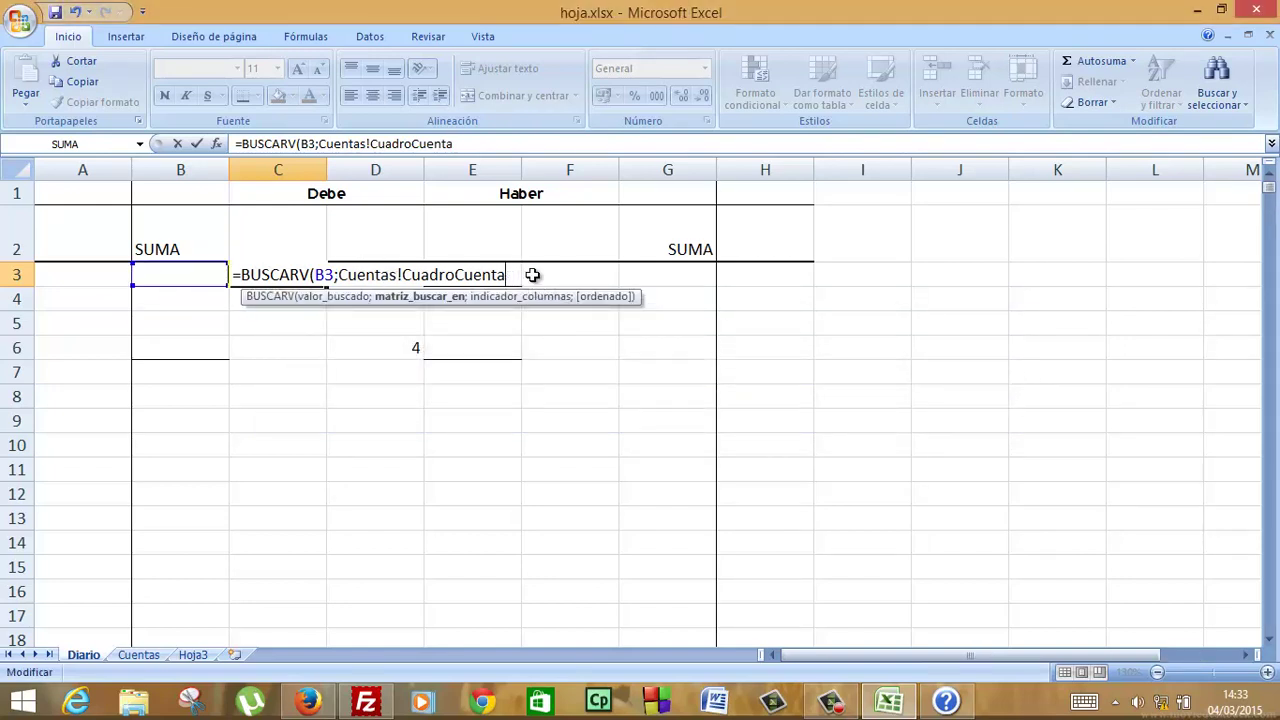
pyautogui.press('BackSpace')
pyautogui.press('BackSpace')
pyautogui.press('BackSpace')
pyautogui.press('BackSpace')
pyautogui.press('BackSpace')
pyautogui.press('BackSpace')
pyautogui.press('BackSpace')
pyautogui.press('BackSpace')
pyautogui.press('BackSpace')
pyautogui.press('BackSpace')
pyautogui.press('BackSpace')
pyautogui.press('BackSpace')
pyautogui.press('BackSpace')
pyautogui.press('BackSpace')
pyautogui.press('BackSpace')
pyautogui.press('BackSpace')
pyautogui.press('BackSpace')
pyautogui.press('BackSpace')
pyautogui.press('BackSpace')
pyautogui.press('BackSpace')
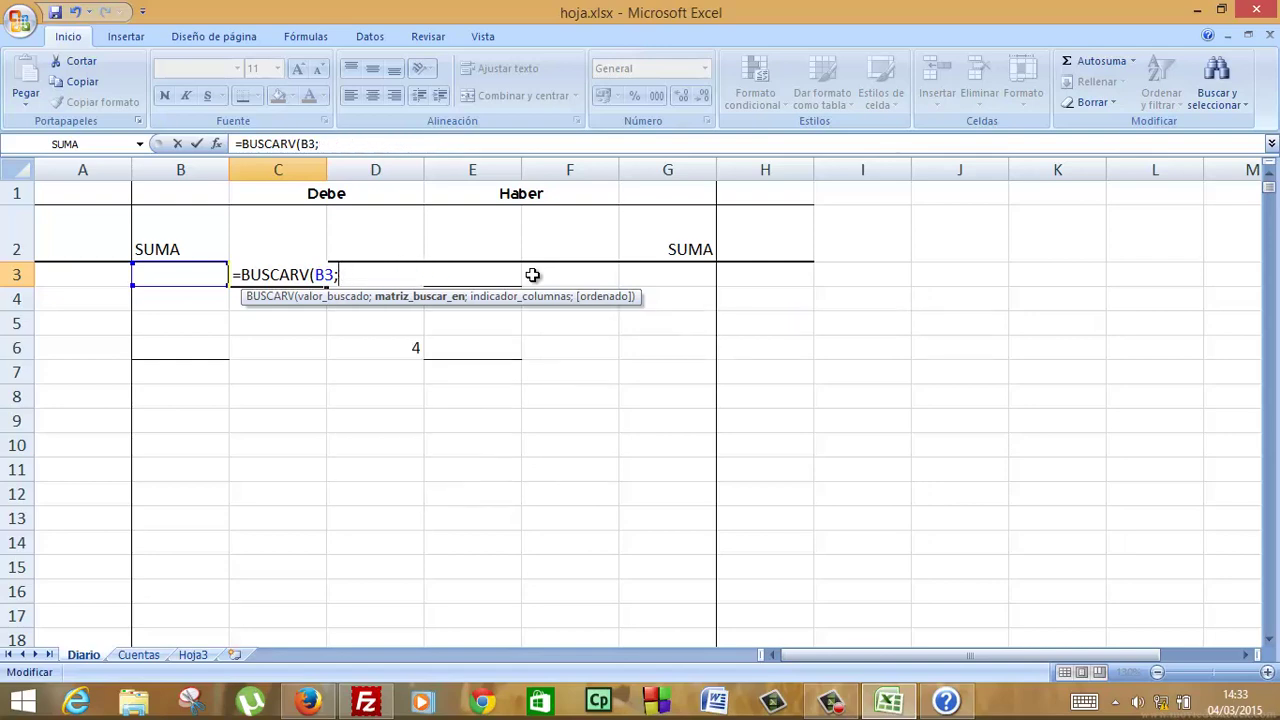
# Complete the C3 formula with the lookup range E1:F841 of the Cuentas sheet and column index 2.
pyautogui.click(138, 654)
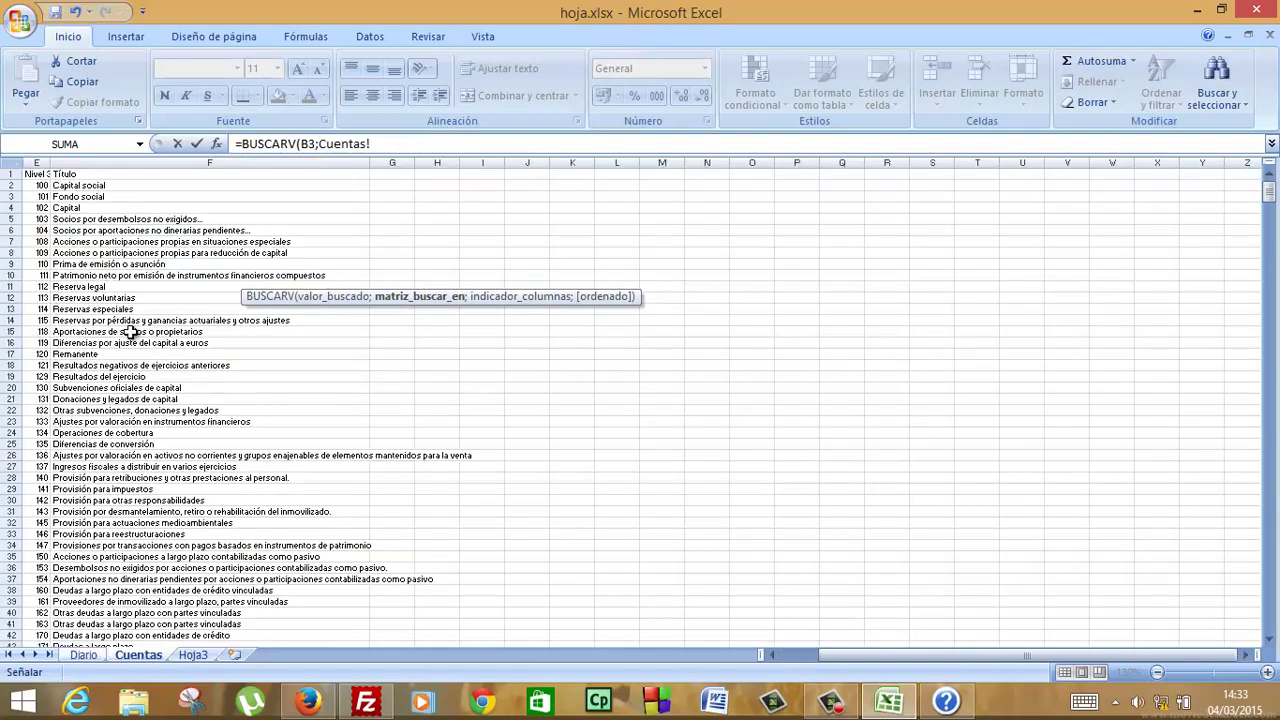
pyautogui.moveTo(36, 174); pyautogui.dragTo(140, 611)
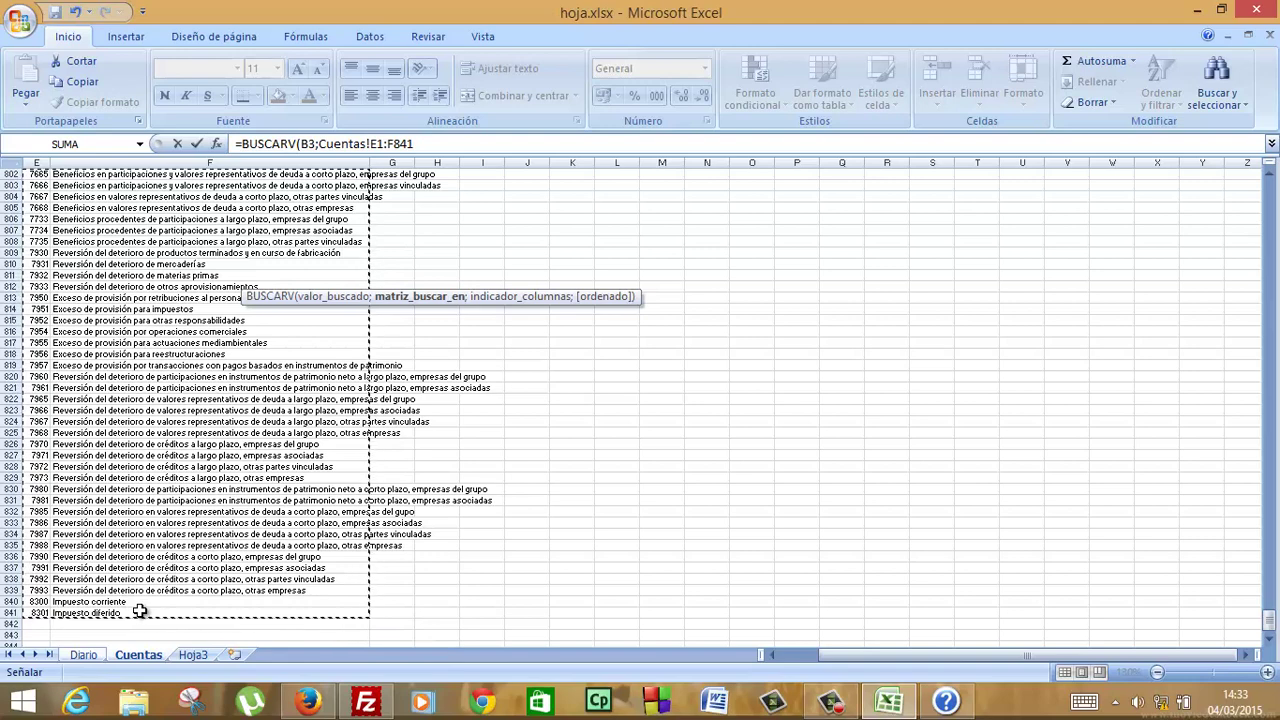
pyautogui.write(';')
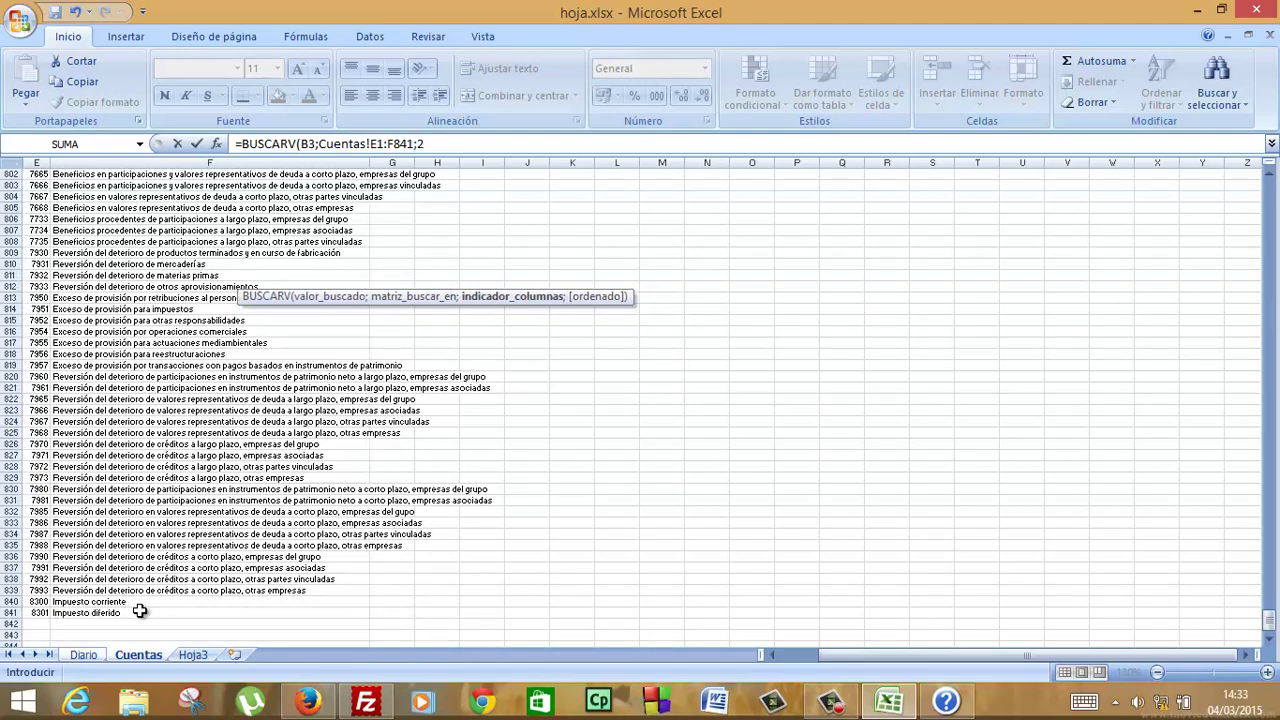
pyautogui.write('2)')
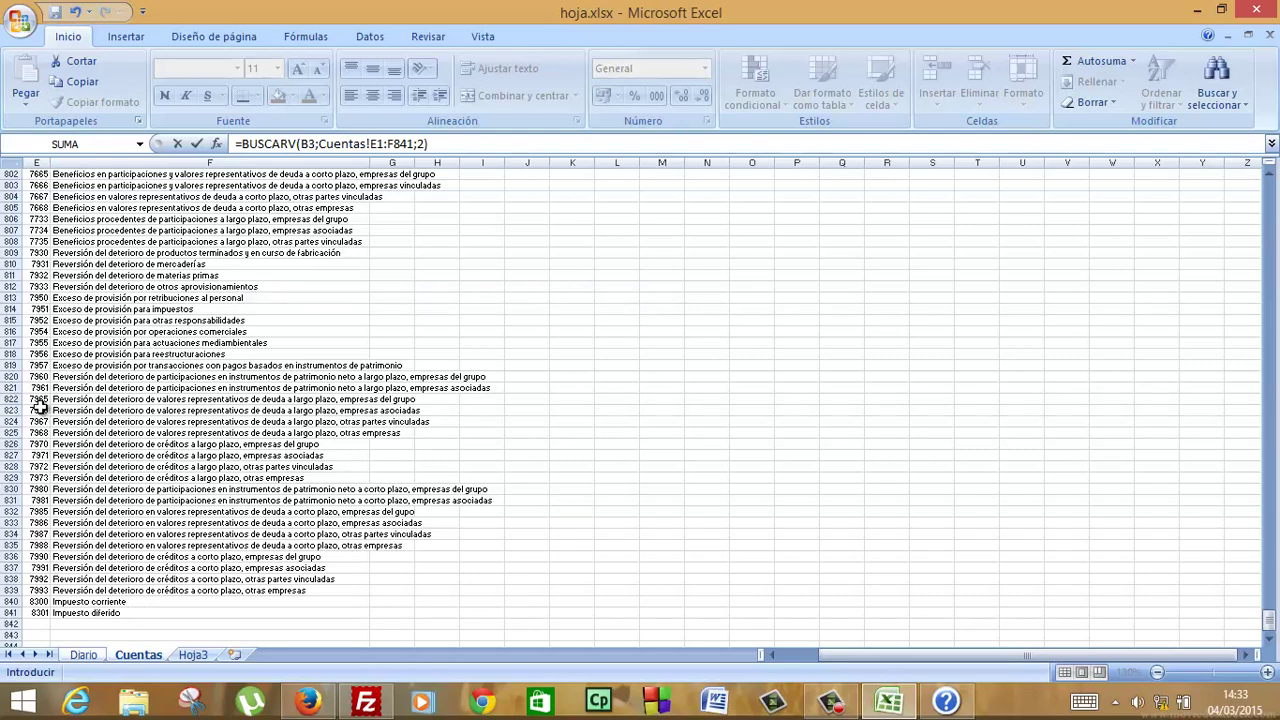
pyautogui.press('Return')
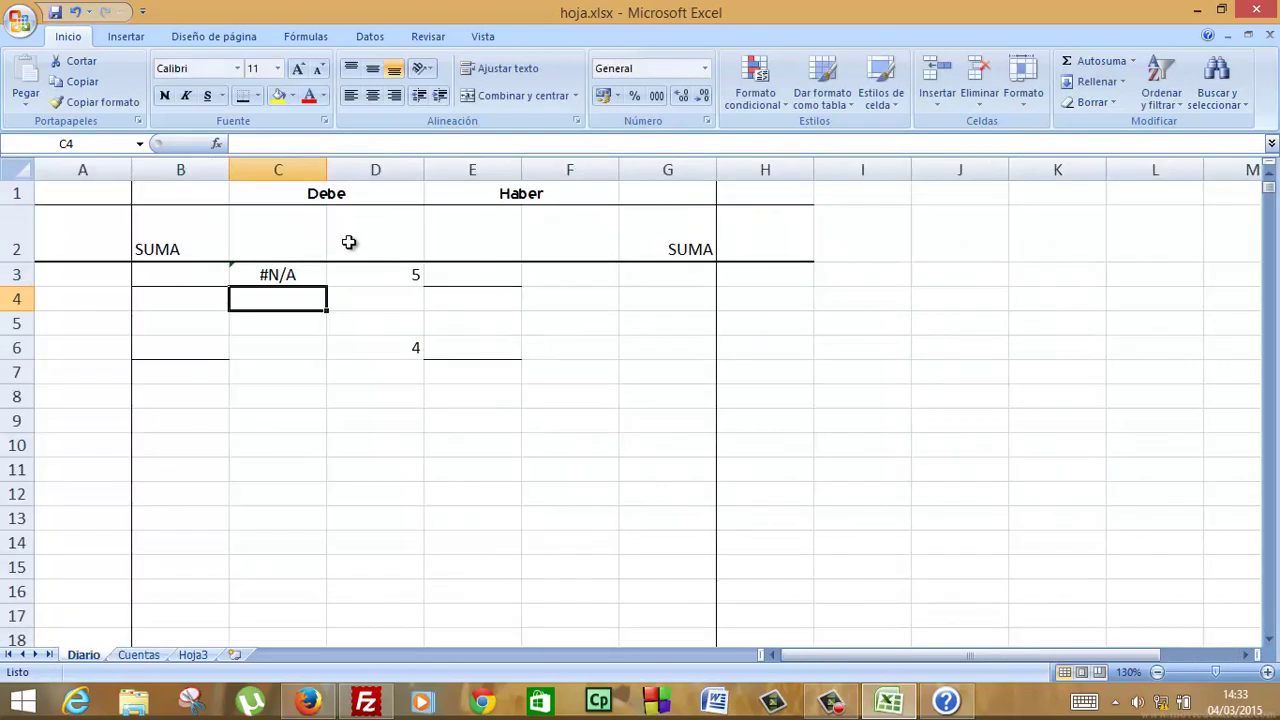
# Check the account codes on the Cuentas sheet and enter code 7991 in cell B3 of Diario.
pyautogui.click(204, 272)
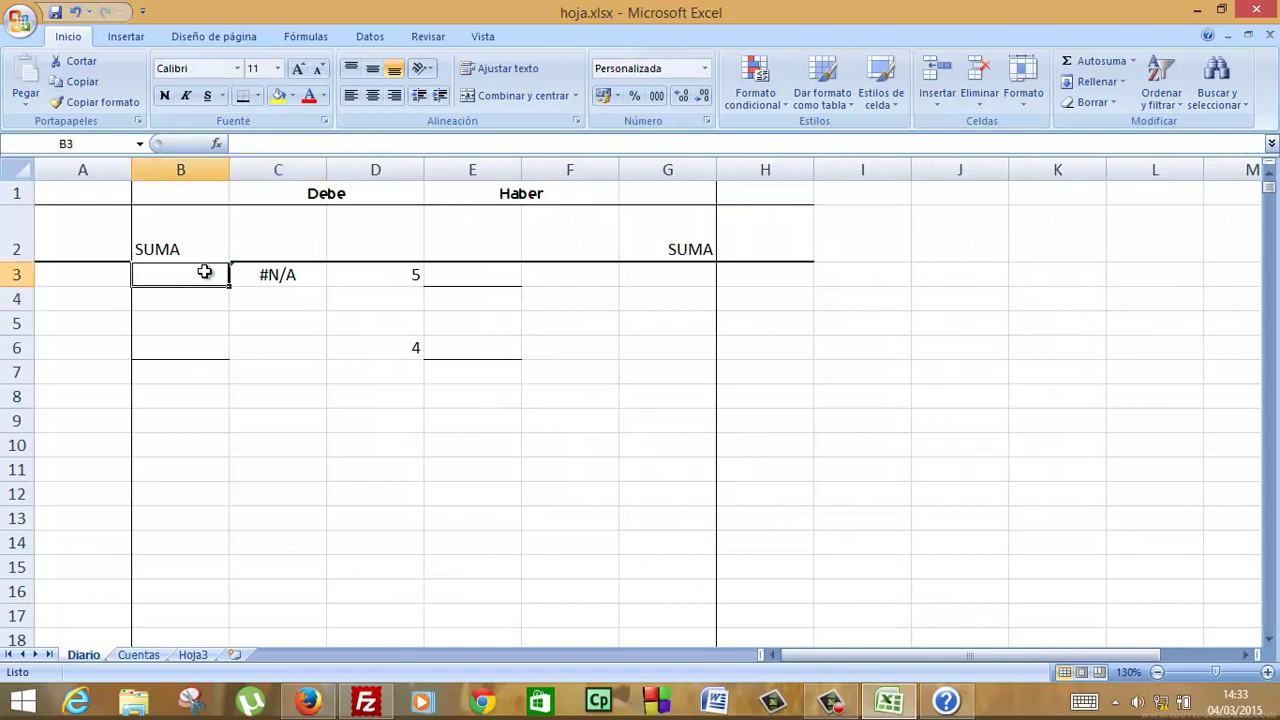
pyautogui.click(140, 658)
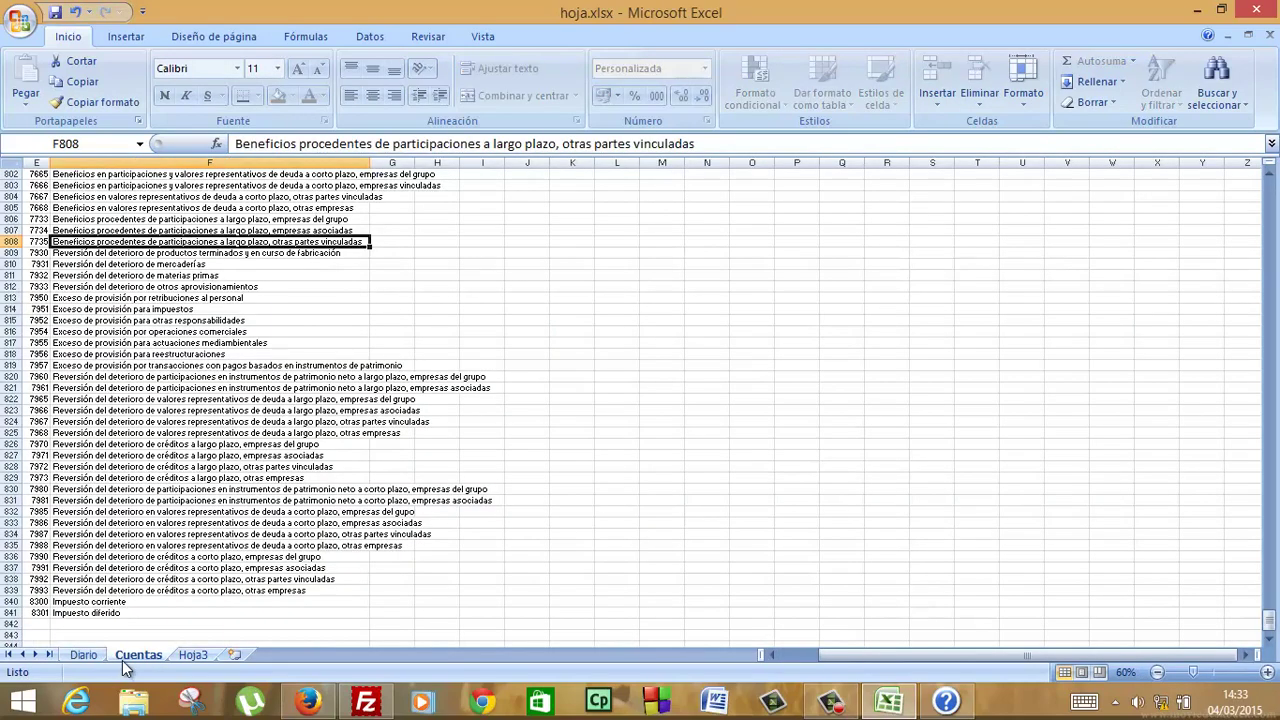
pyautogui.click(88, 654)
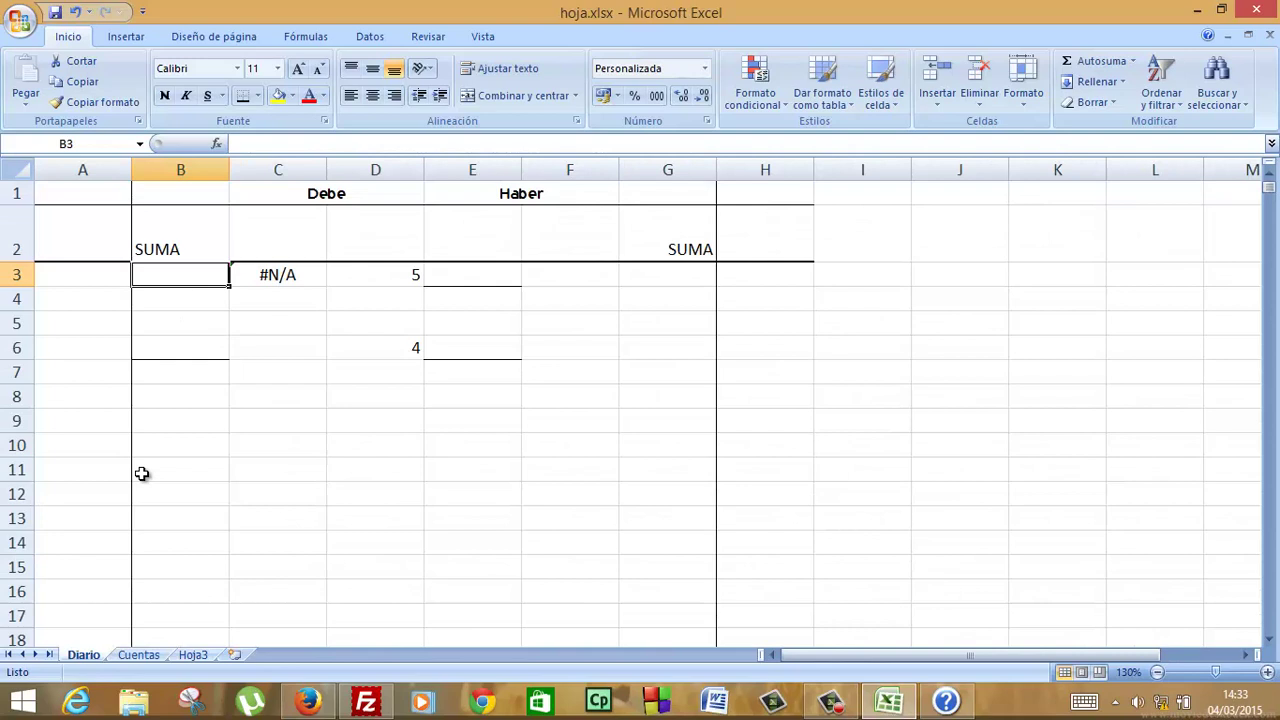
pyautogui.write('7991')
pyautogui.press('Return')
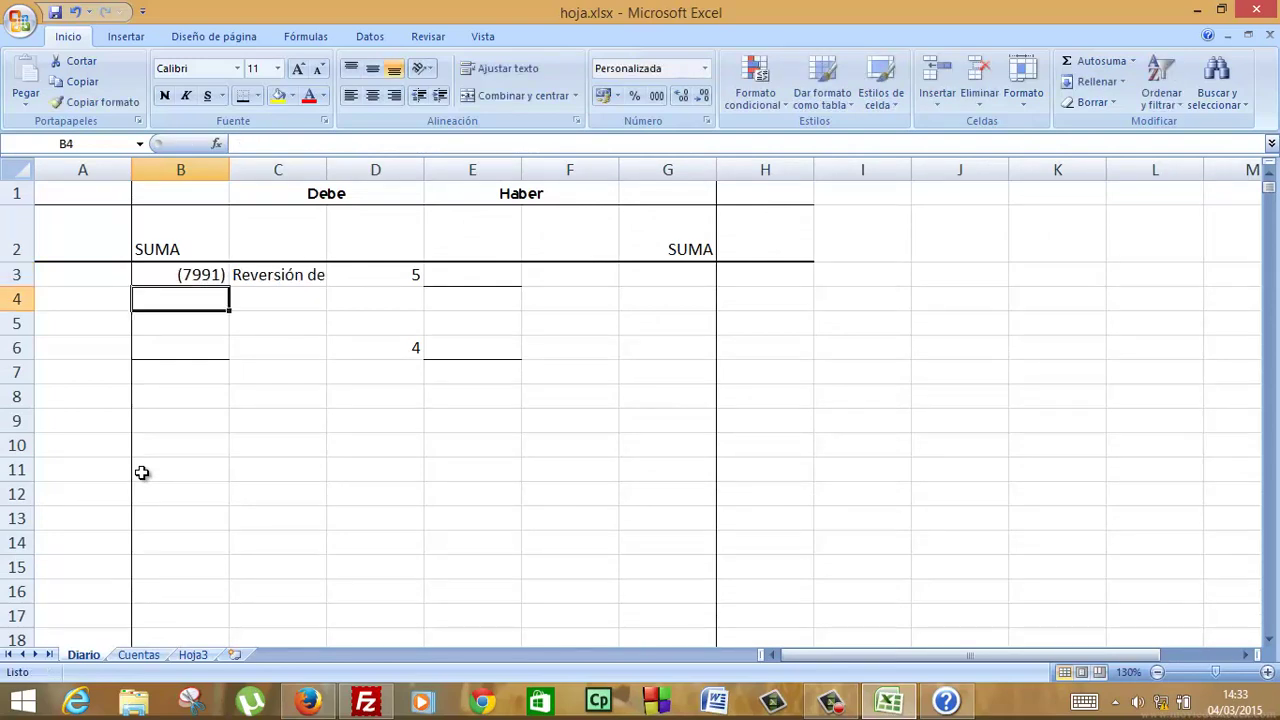
# Fill the BUSCARV formula from C3 down column C to row 671 and reselect C3.
pyautogui.click(315, 274)
pyautogui.moveTo(327, 290); pyautogui.dragTo(263, 713)
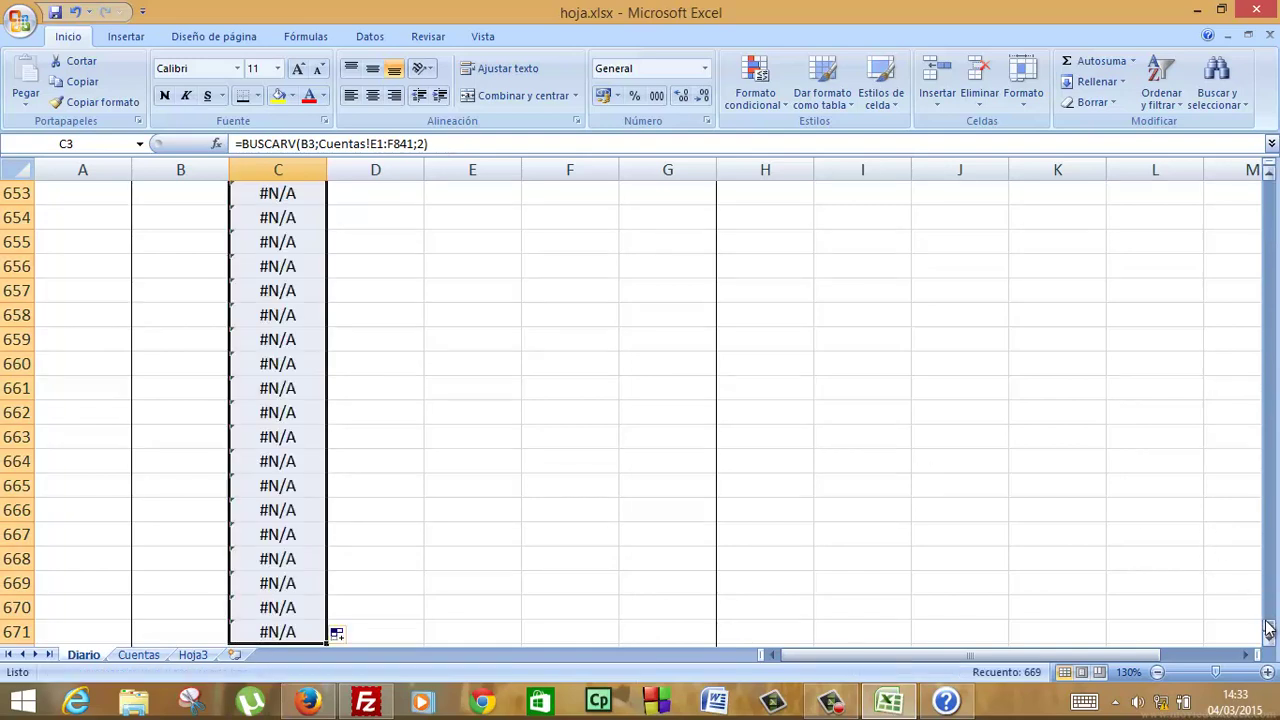
pyautogui.moveTo(1268, 630); pyautogui.dragTo(1257, 166)
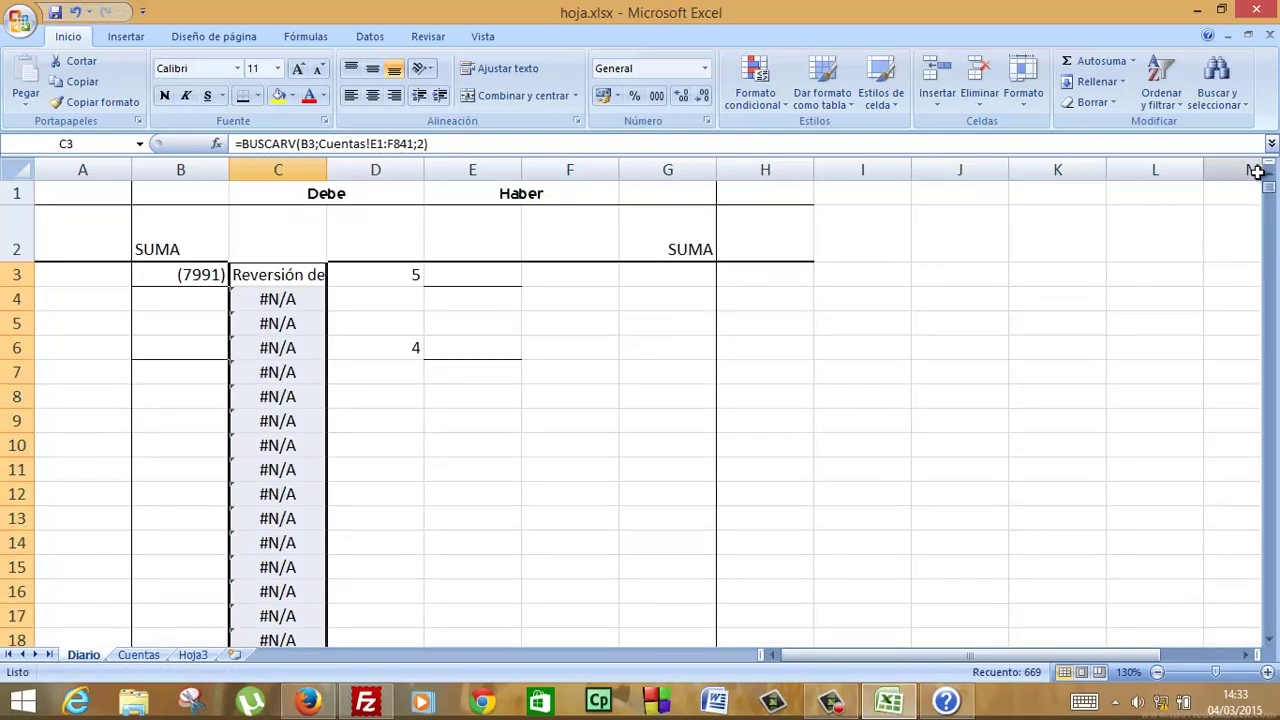
pyautogui.click(286, 277)
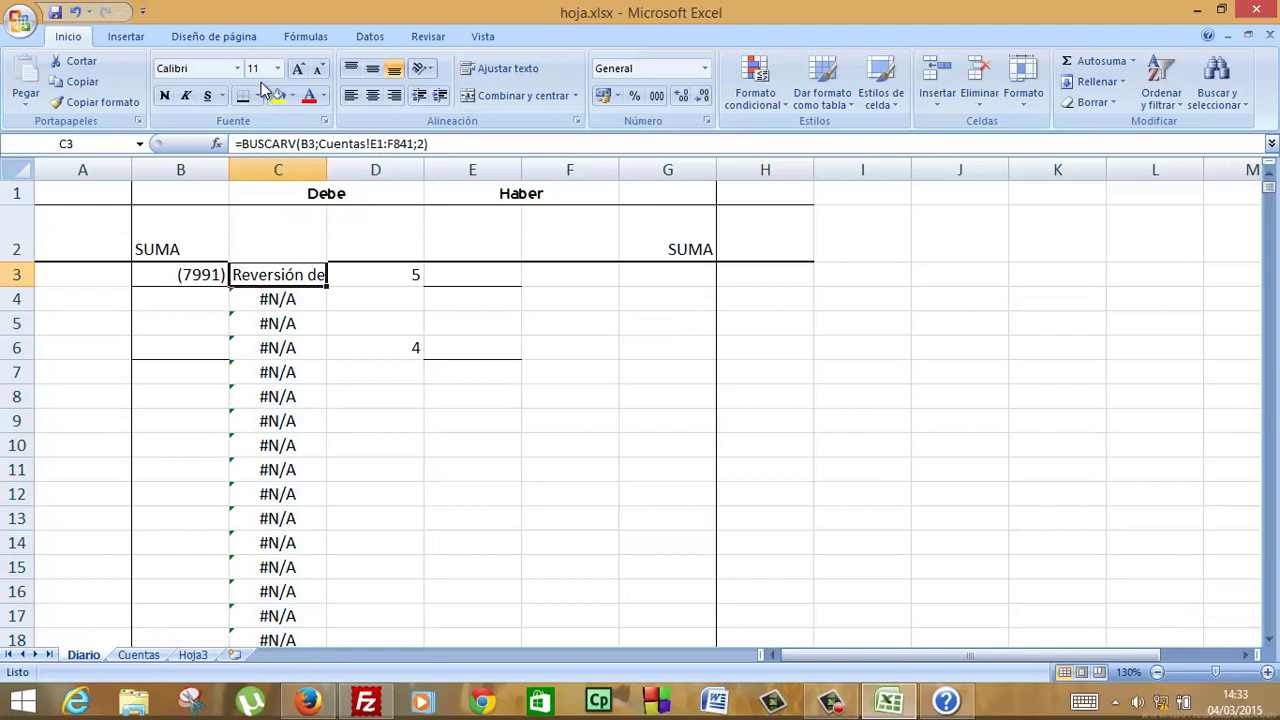
# Wrap the C3 lookup in a blank check, giving =SI(ESBLANCO(B3);"";BUSCARV(B3;Cuentas!E1:F841;2)).
pyautogui.click(240, 143)
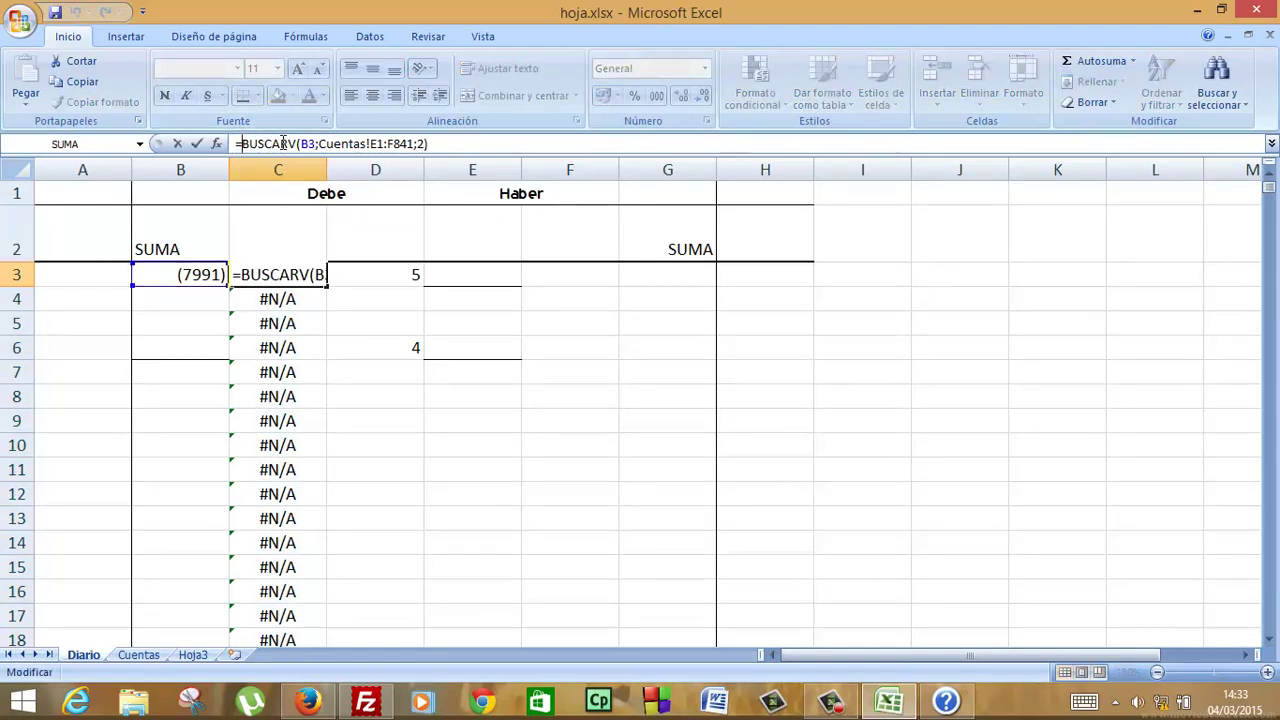
pyautogui.write('si')
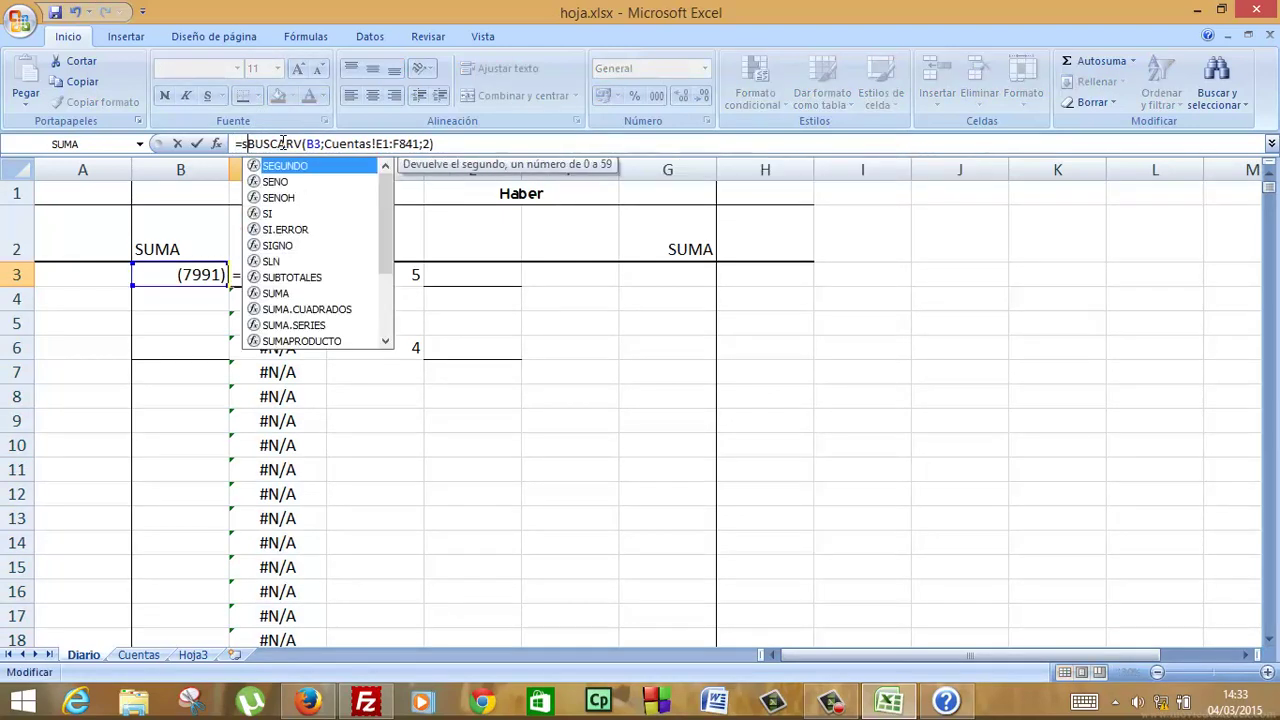
pyautogui.write('(')
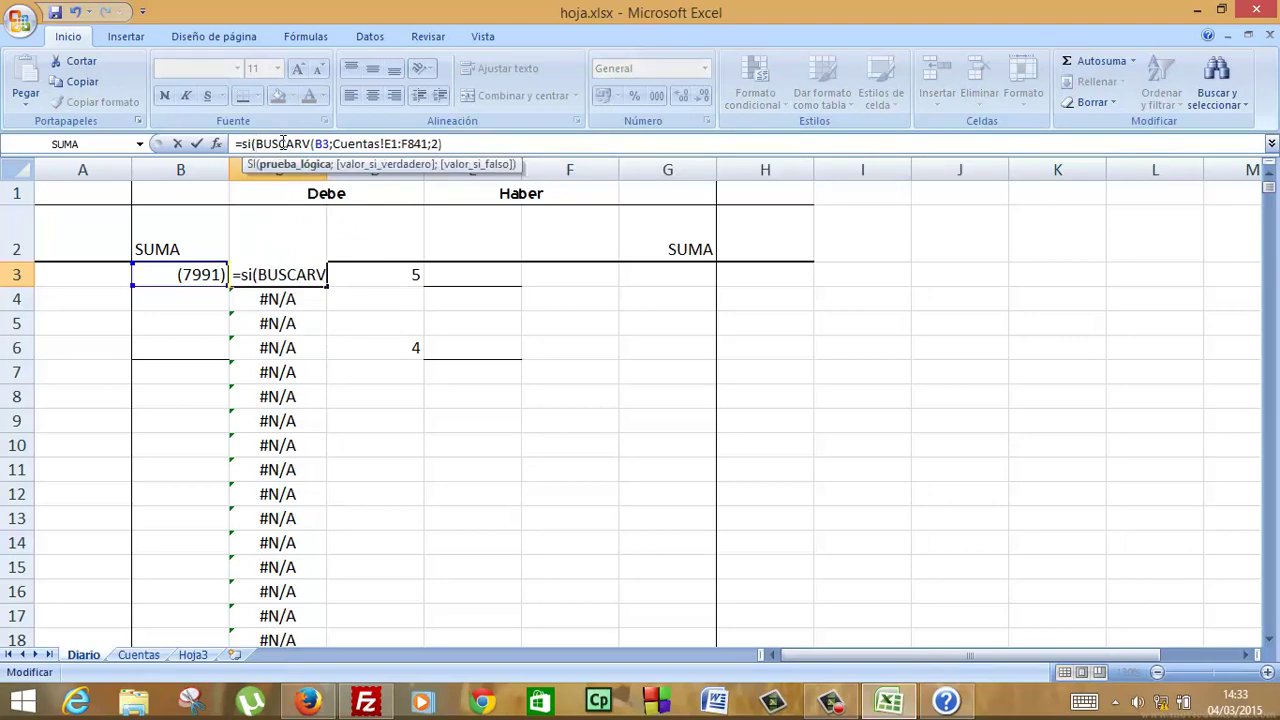
pyautogui.write('b3')
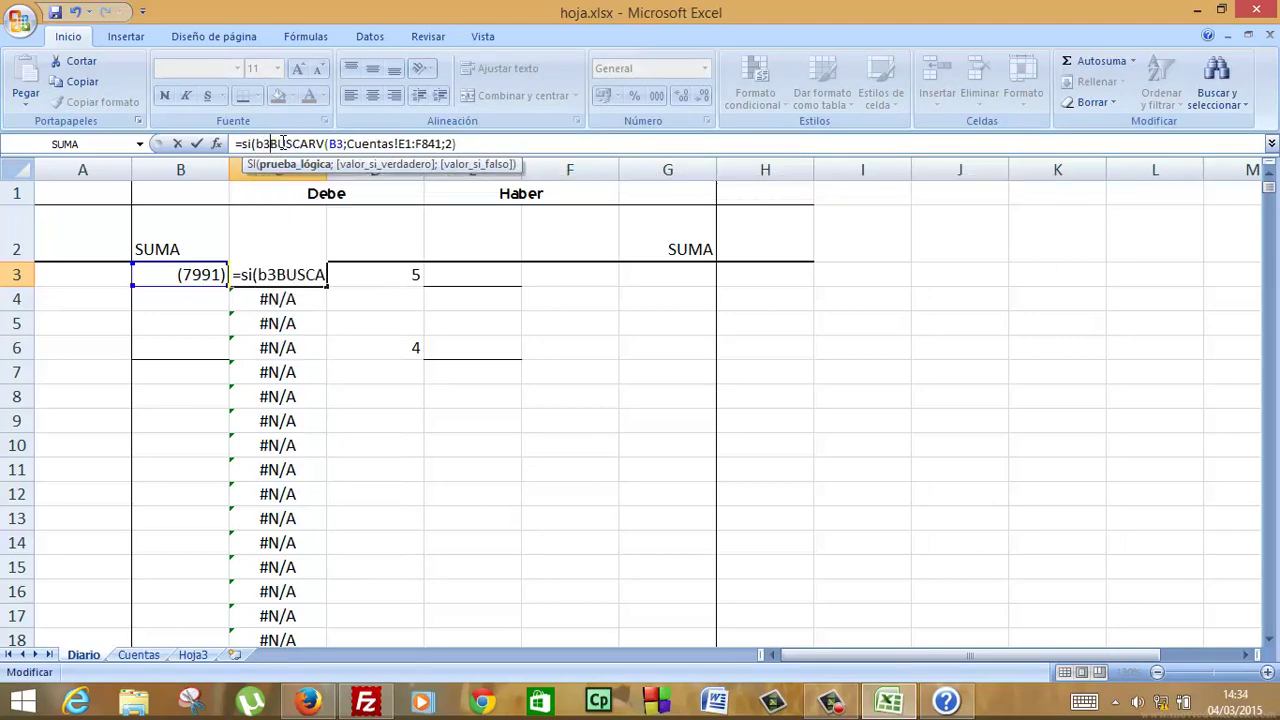
pyautogui.press('BackSpace')
pyautogui.press('BackSpace')
pyautogui.write('esblanco')
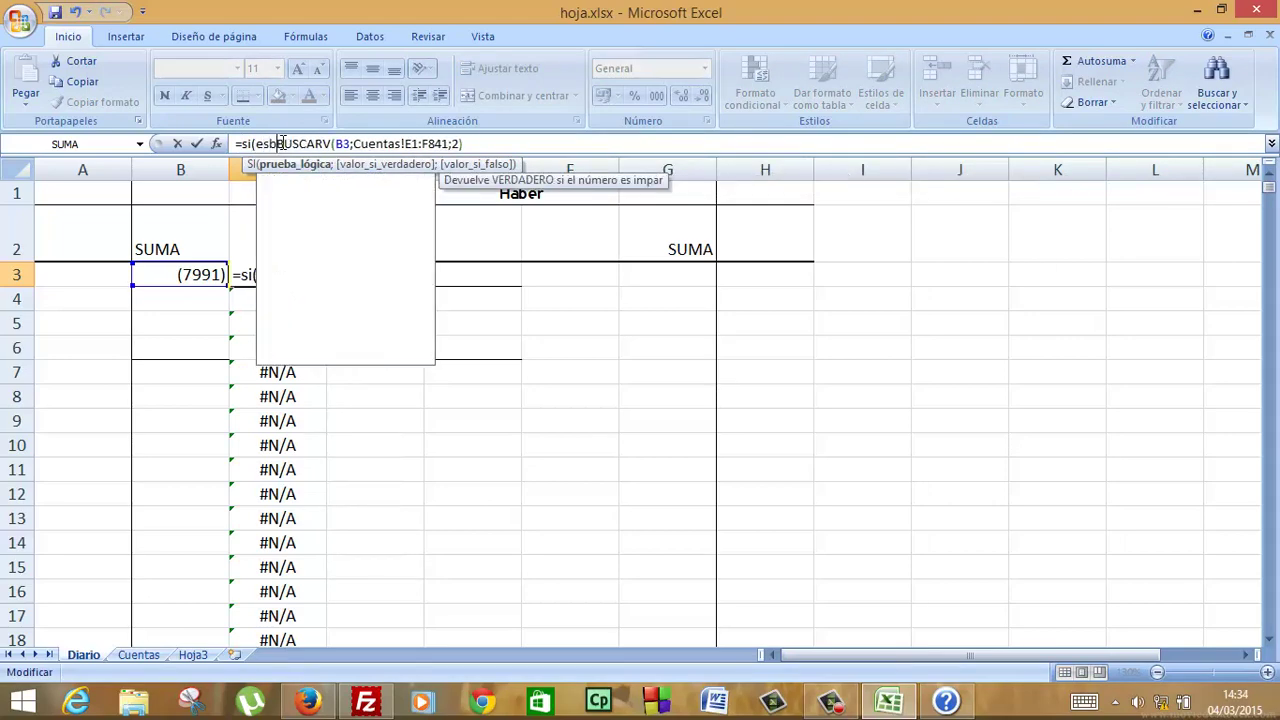
pyautogui.write('(b3')
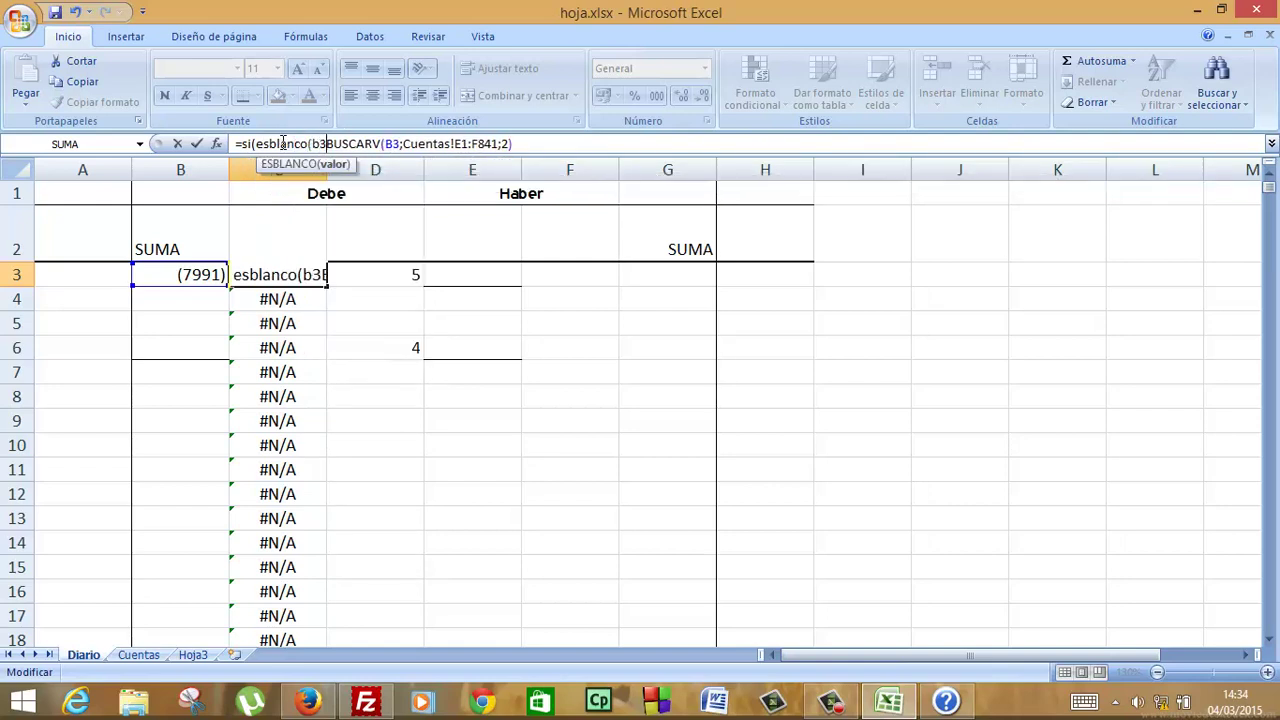
pyautogui.write(');""')
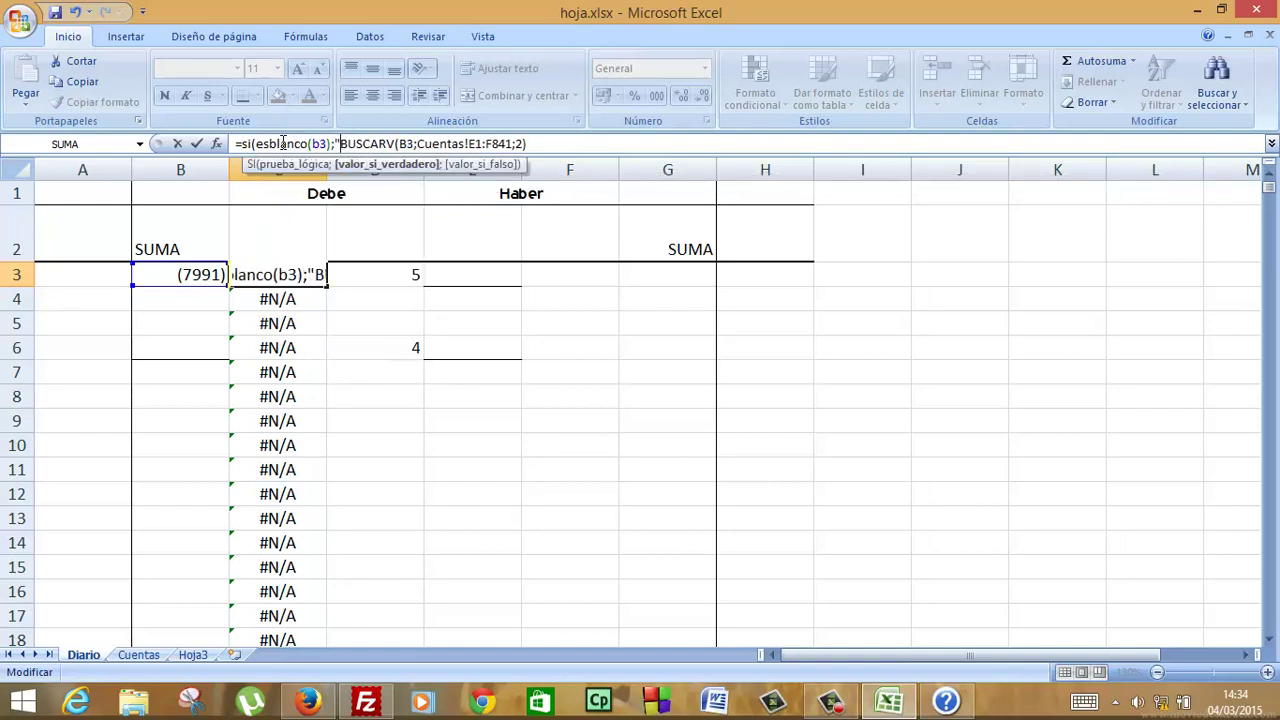
pyautogui.write(';')
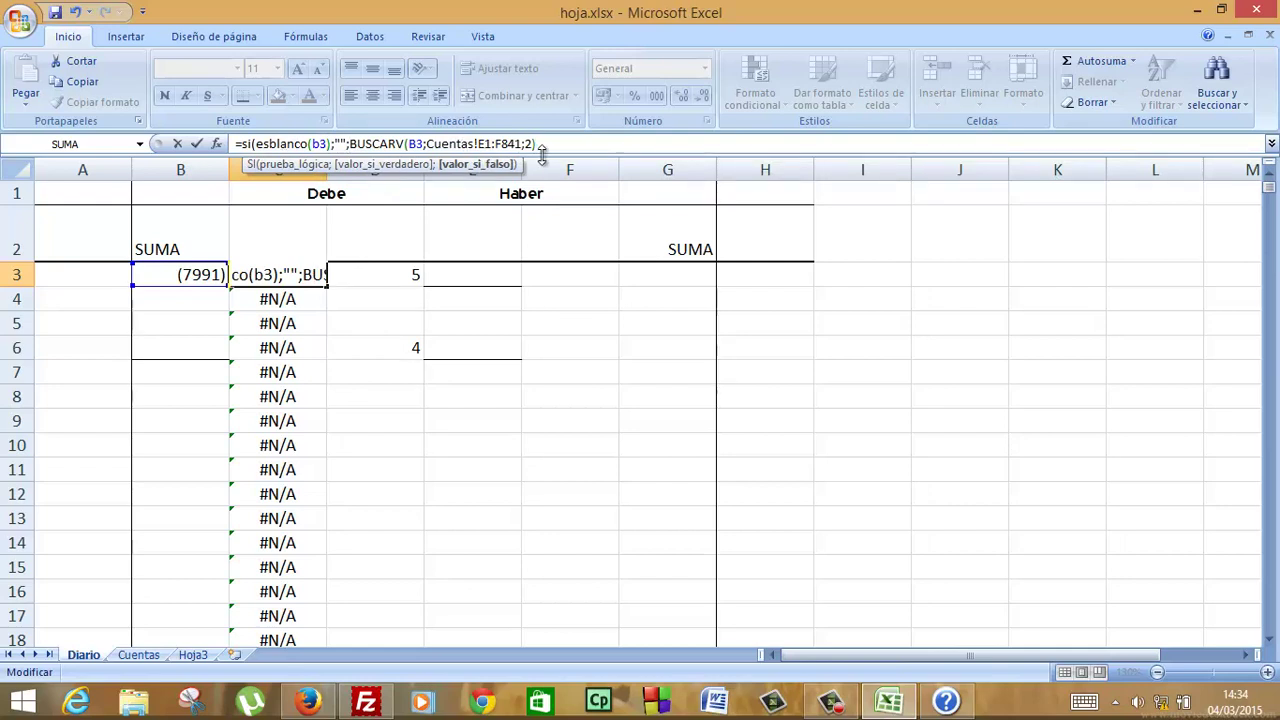
pyautogui.write(')')
pyautogui.press('Return')
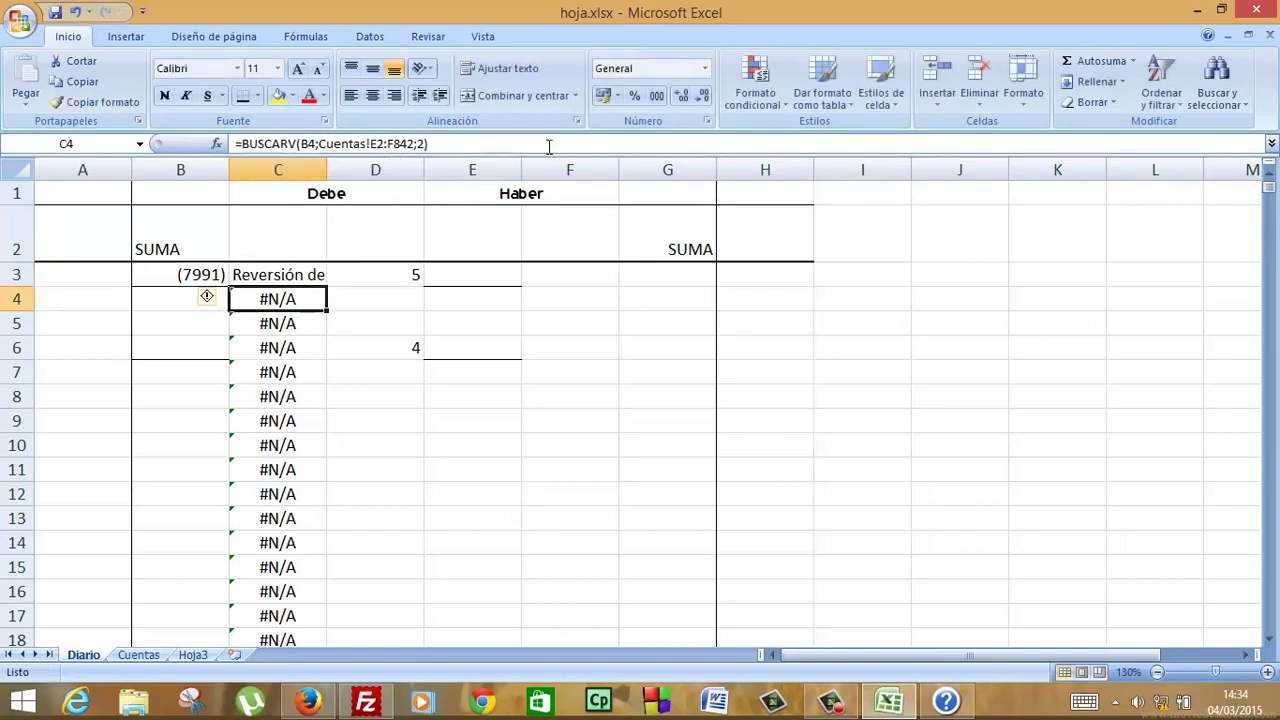
# Fill the SI(ESBLANCO) formula from C3 down column C to row 663.
pyautogui.press('Up')
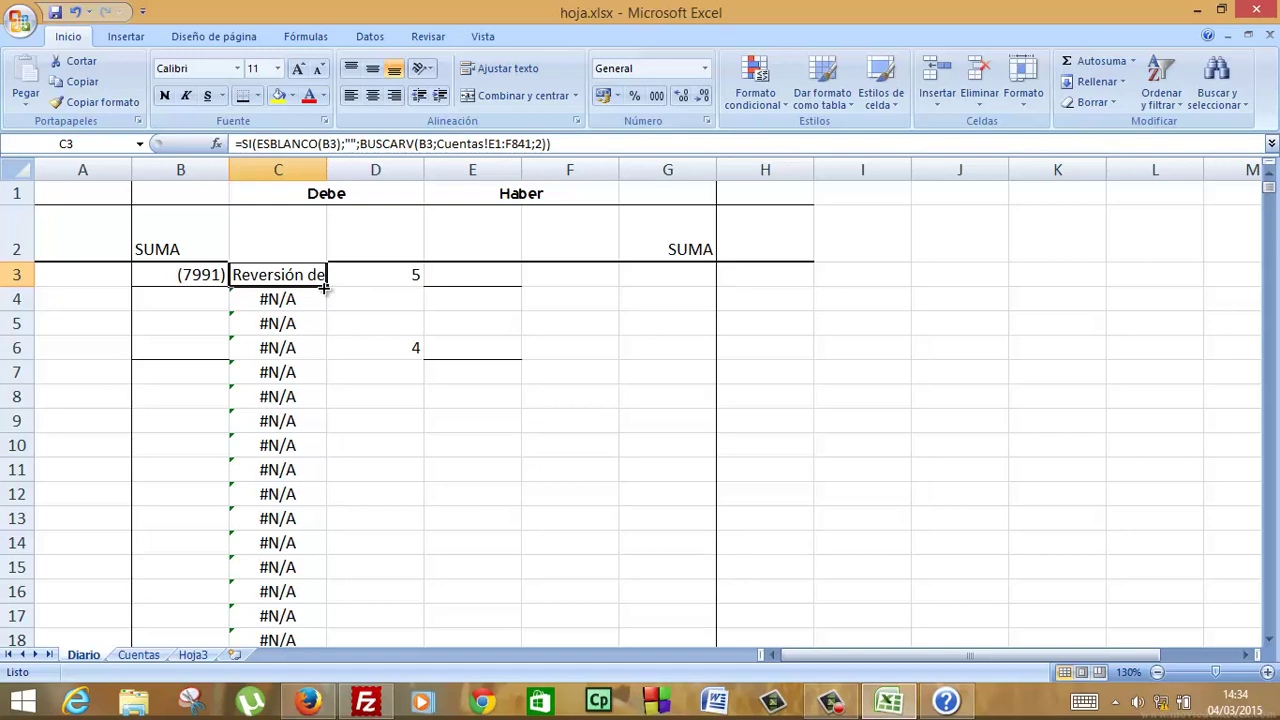
pyautogui.moveTo(324, 287); pyautogui.dragTo(280, 632)
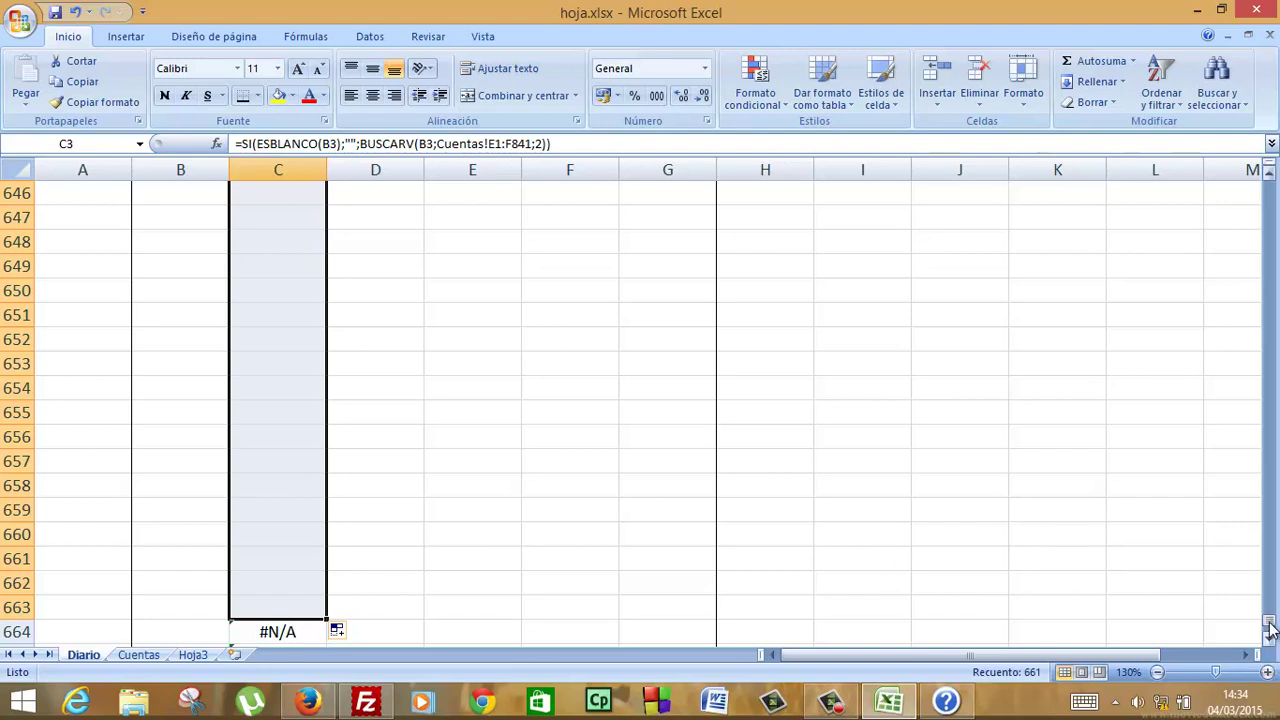
pyautogui.moveTo(1270, 628); pyautogui.dragTo(1270, 165)
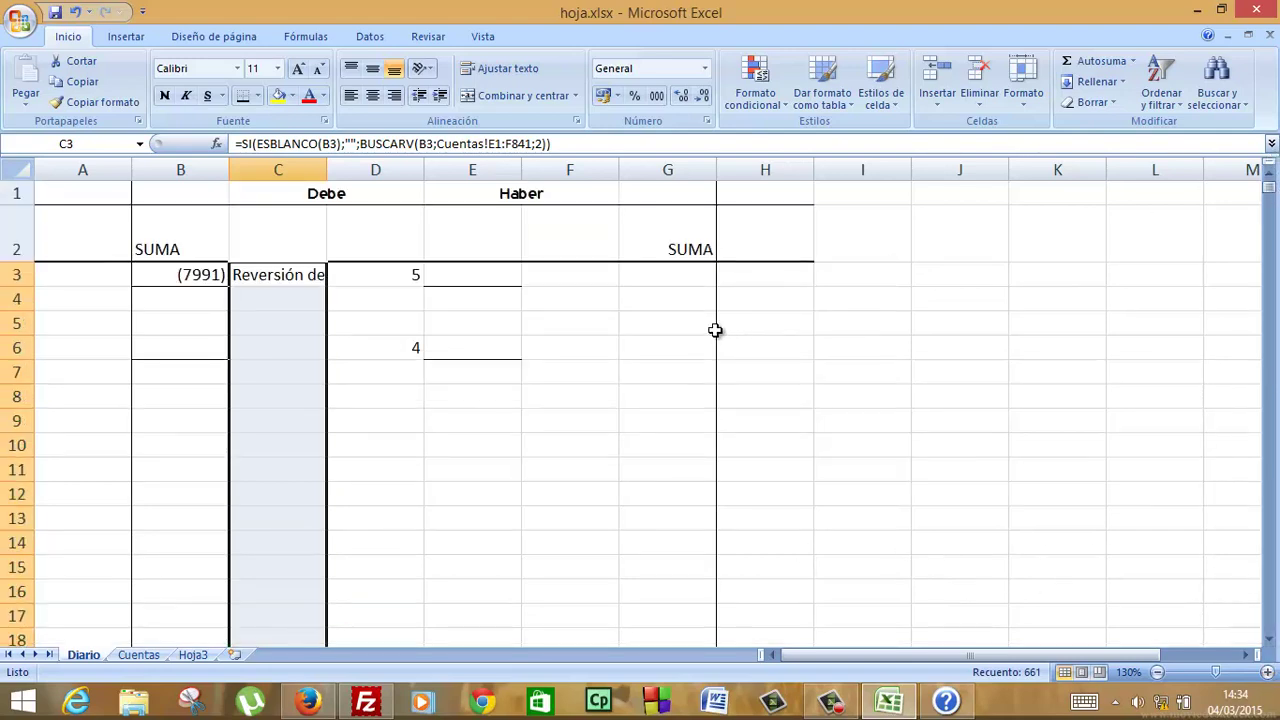
# Start the Haber title formula in G3 with the blank check =SI(ESBLANCO(F3);"";.
pyautogui.click(659, 283)
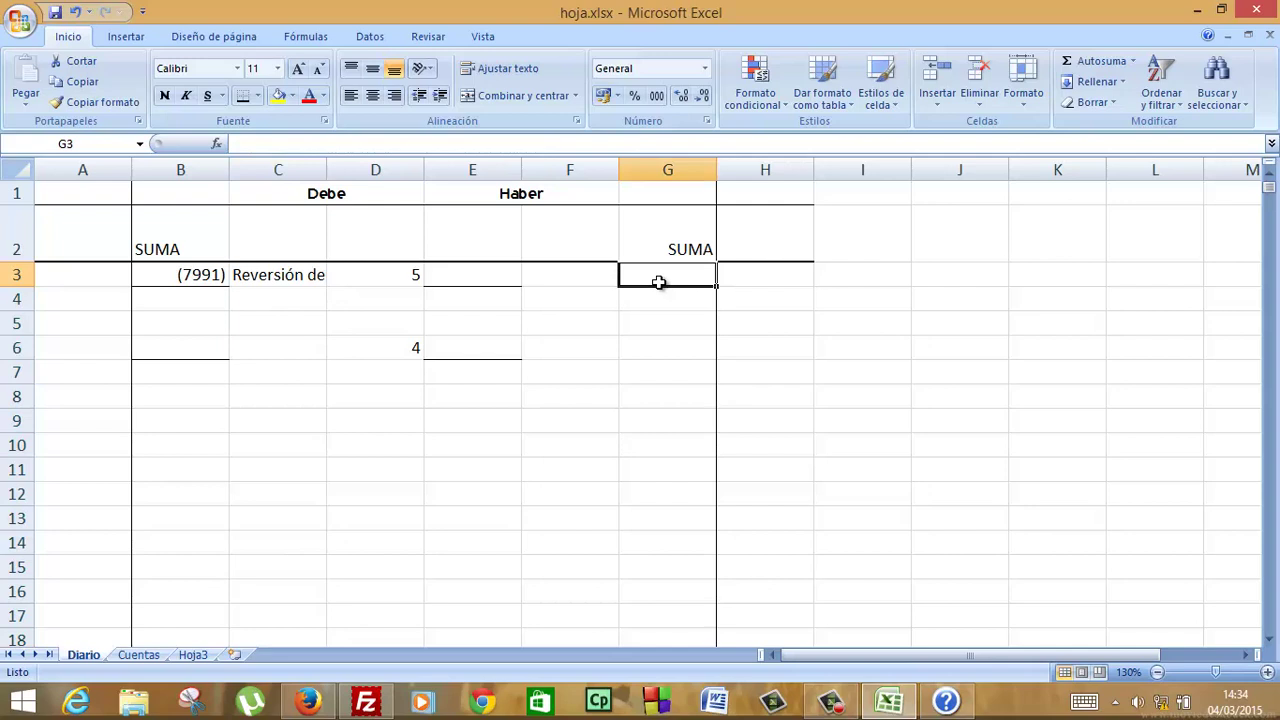
pyautogui.write('=')
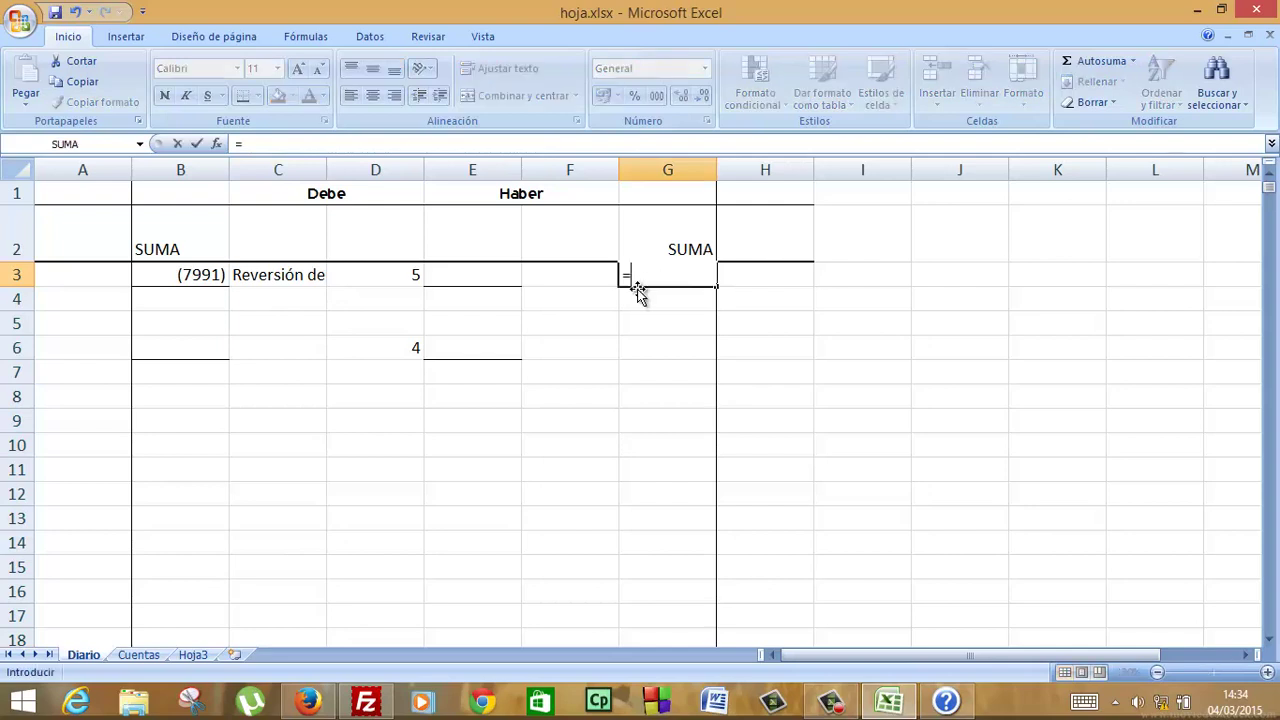
pyautogui.write('si(')
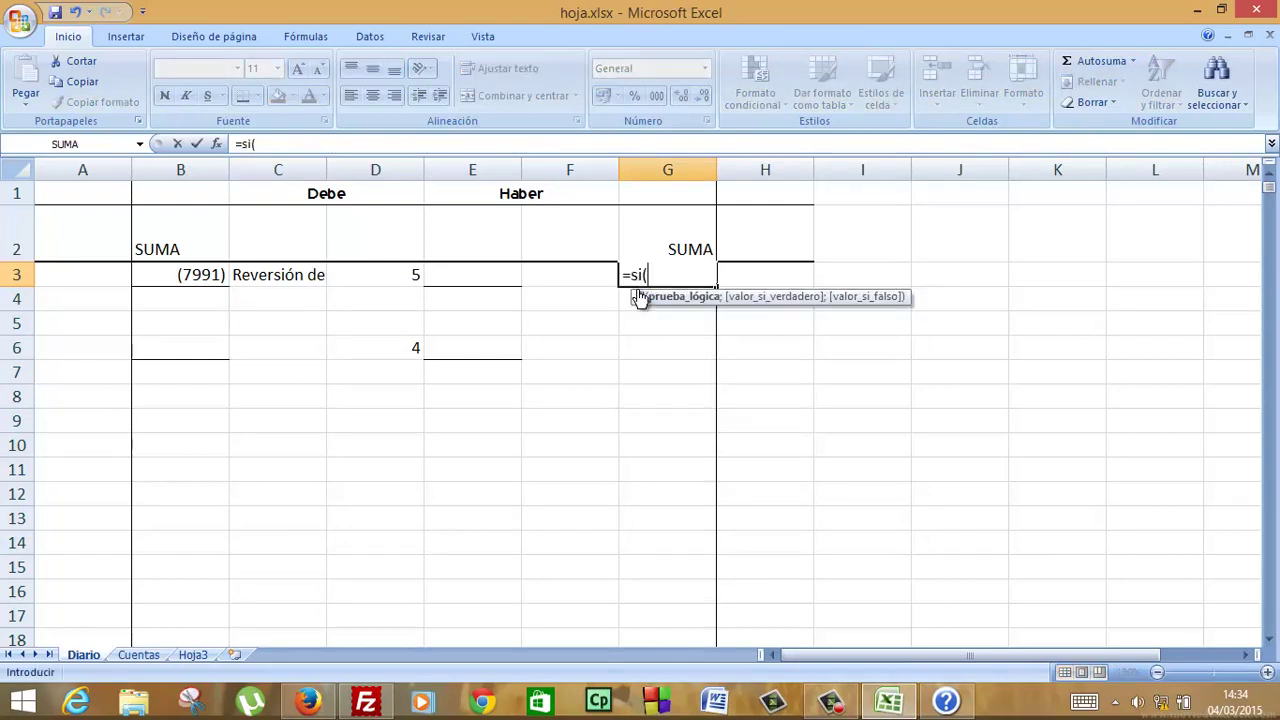
pyautogui.click(580, 277)
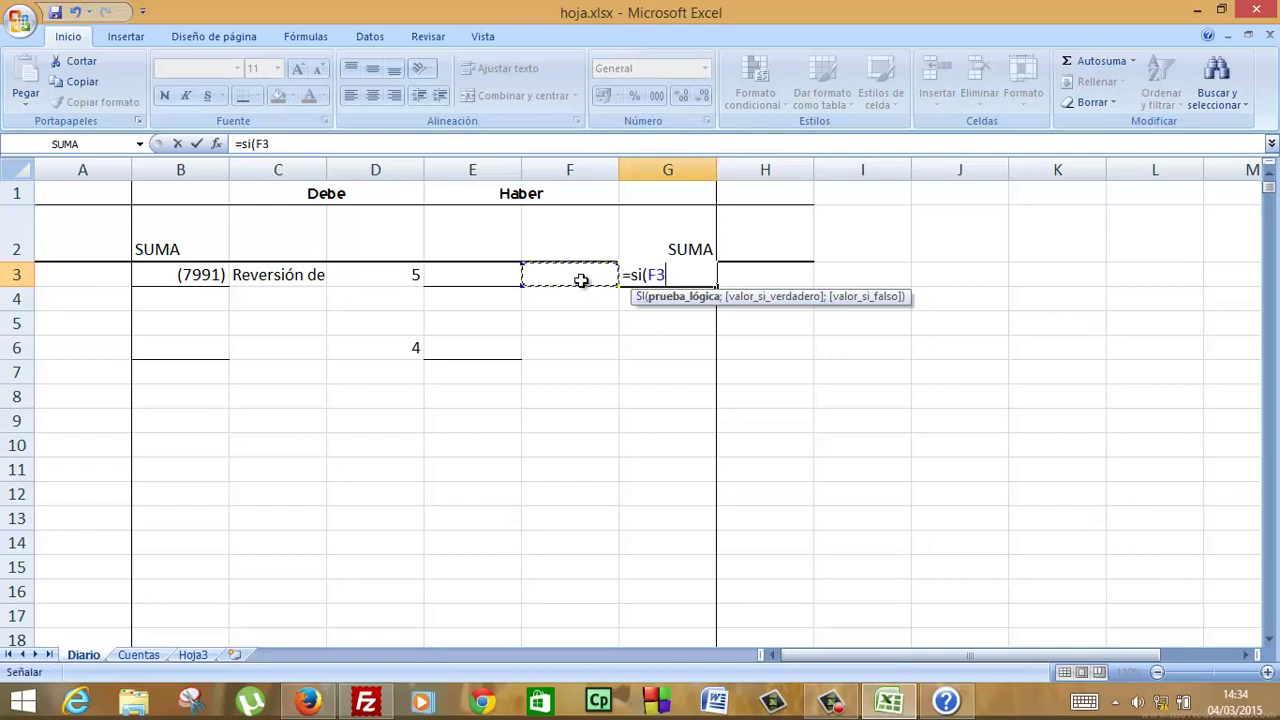
pyautogui.press('BackSpace')
pyautogui.press('BackSpace')
pyautogui.write('esblanco')
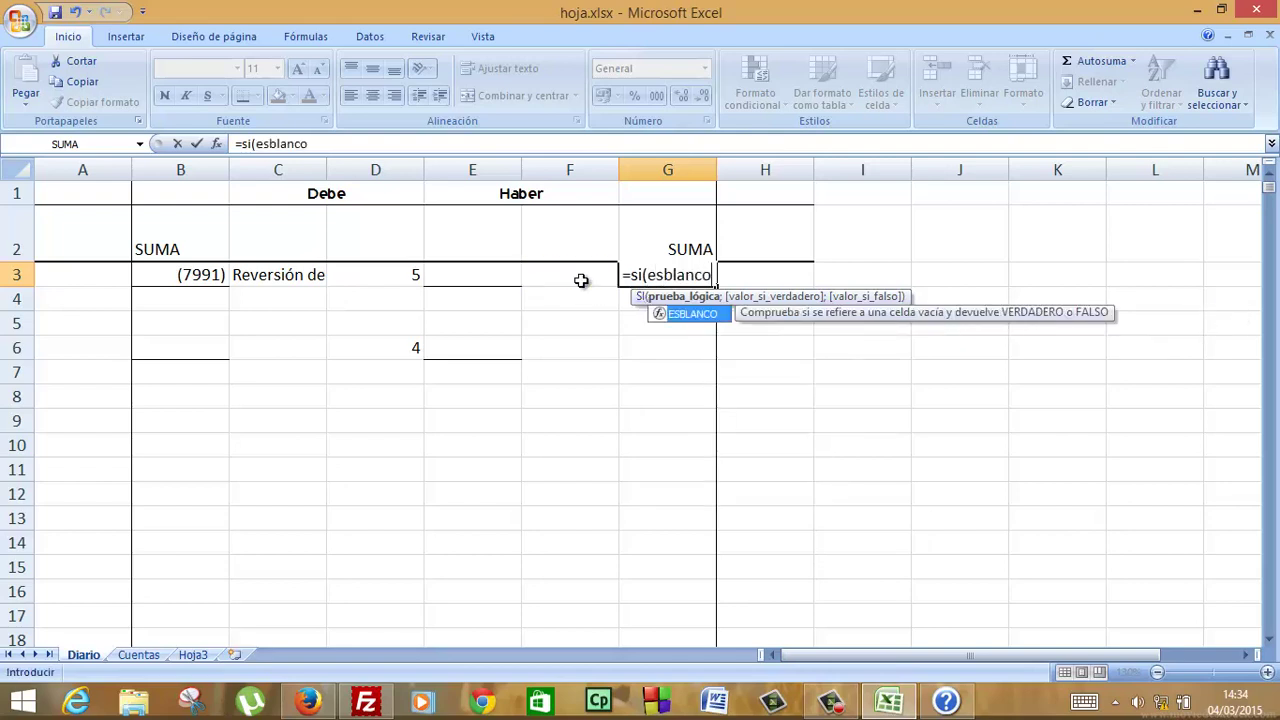
pyautogui.write('(f3')
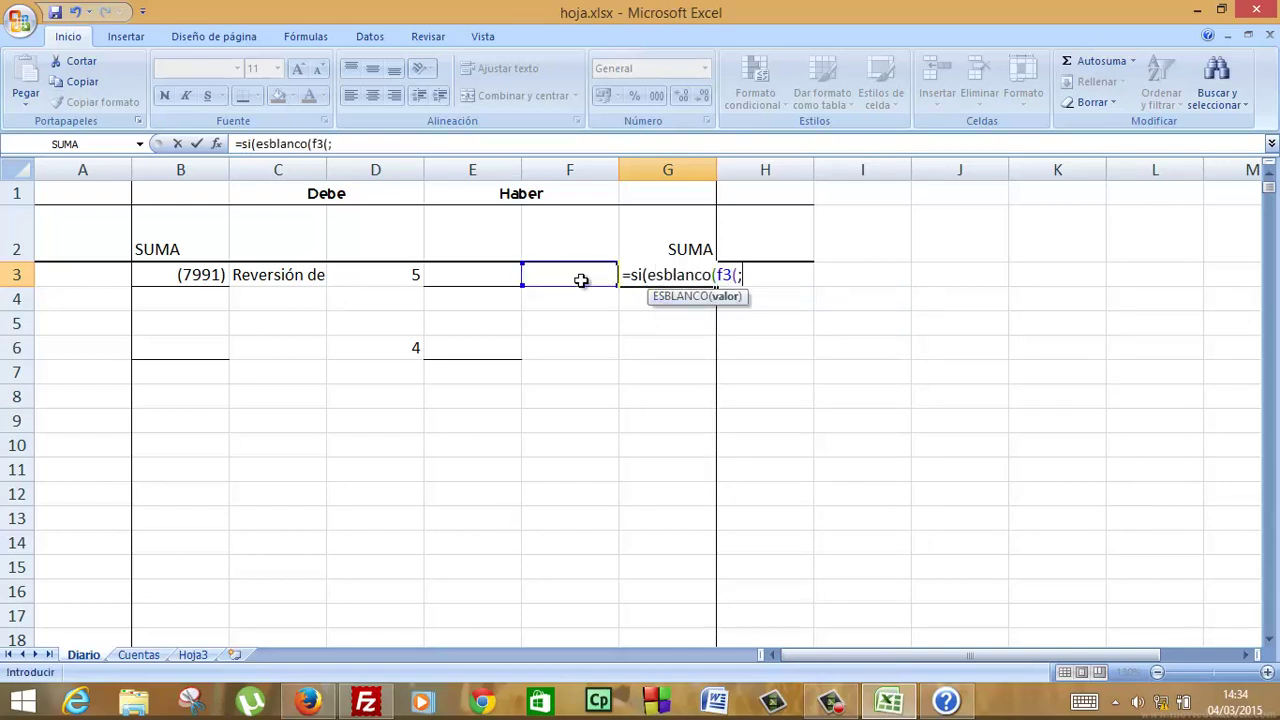
pyautogui.write(');')
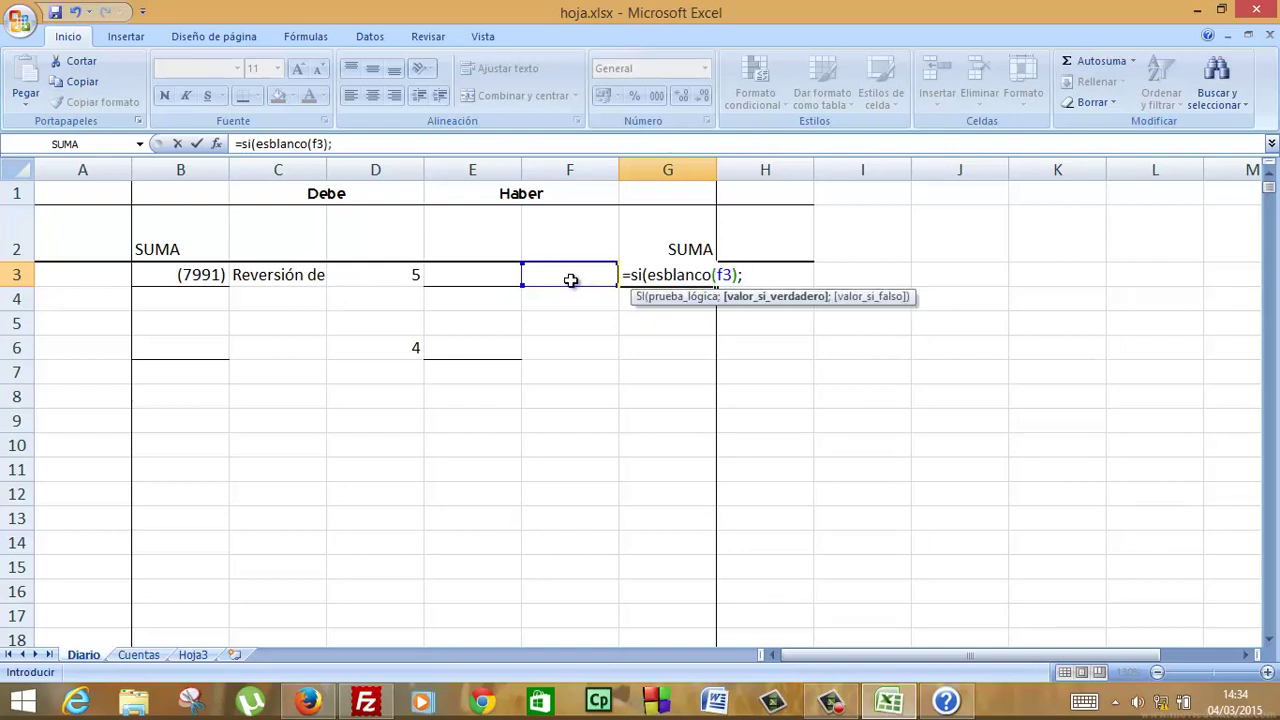
pyautogui.write('"";')
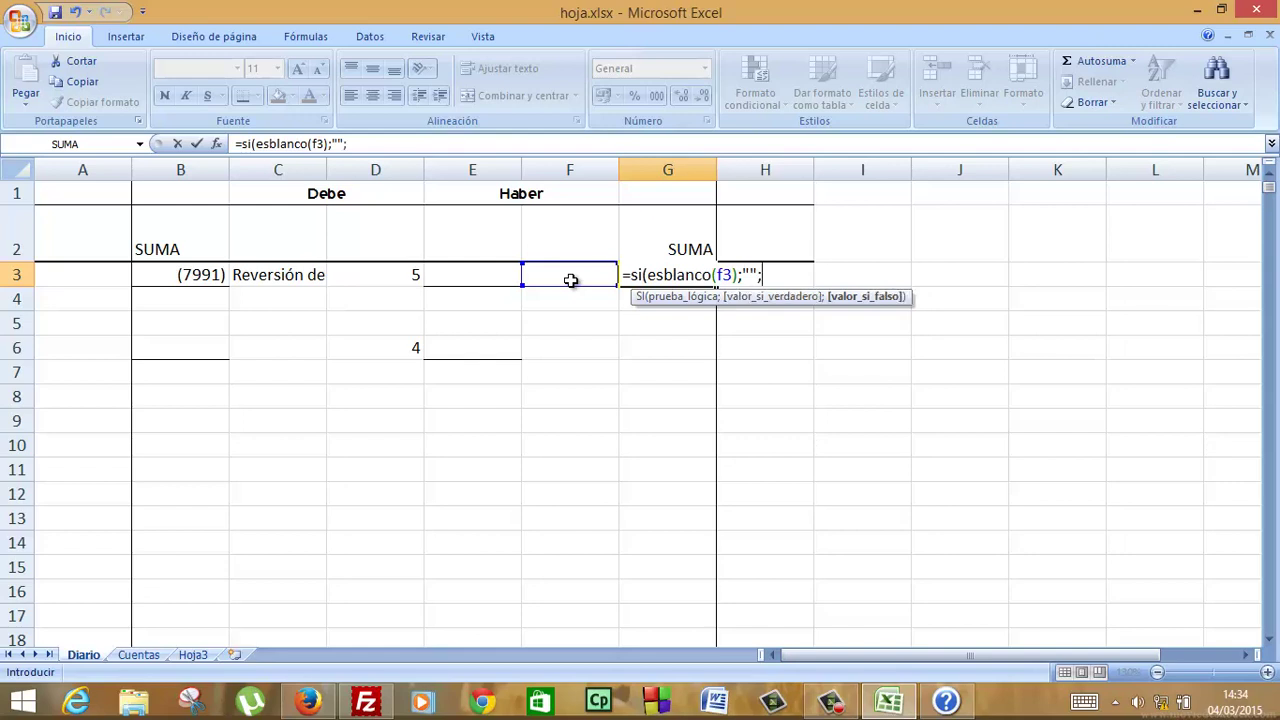
# Complete the G3 formula with BUSCARV(F3;Cuentas!CuadroCuentas;2) as the false value and save the workbook.
pyautogui.write('bus')
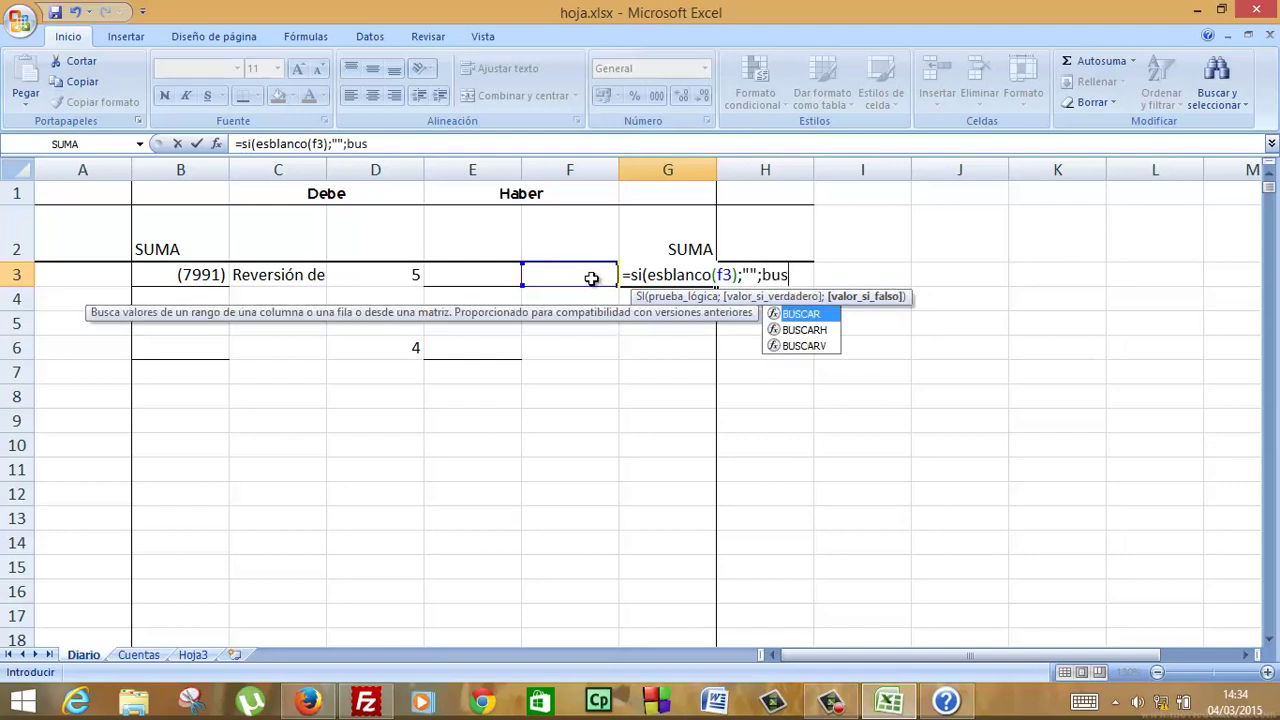
pyautogui.write('carv')
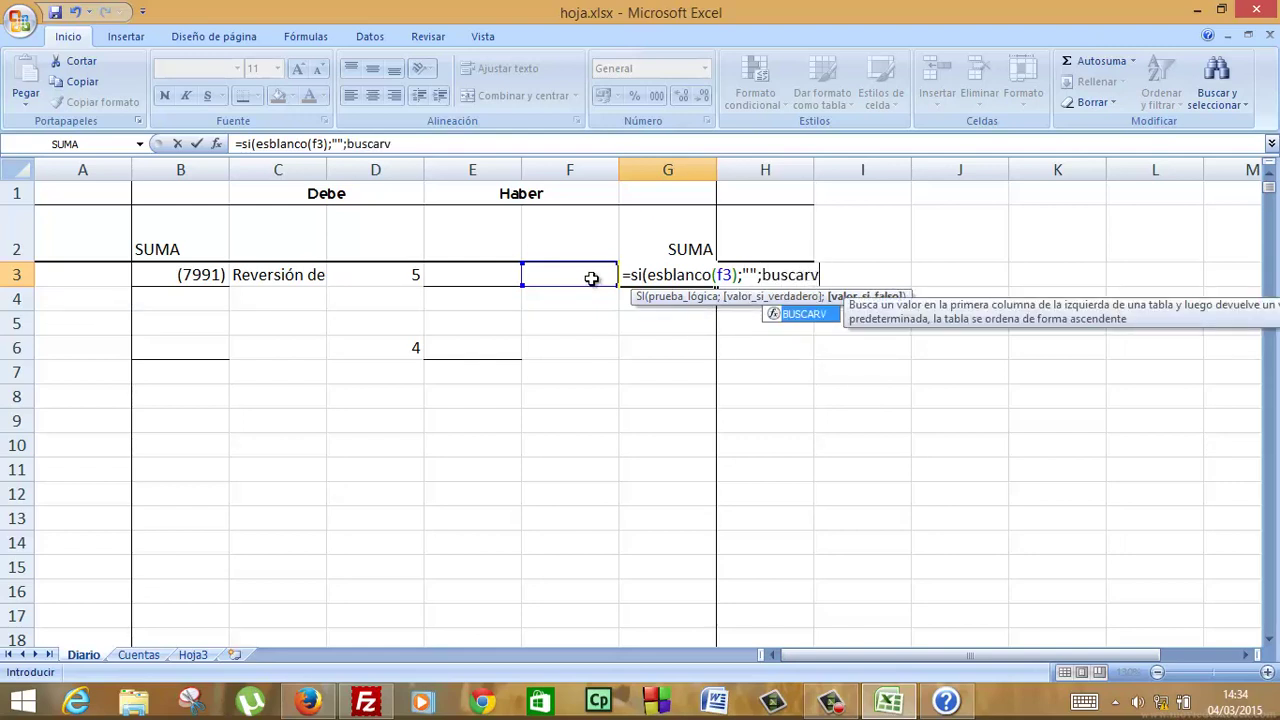
pyautogui.write('(')
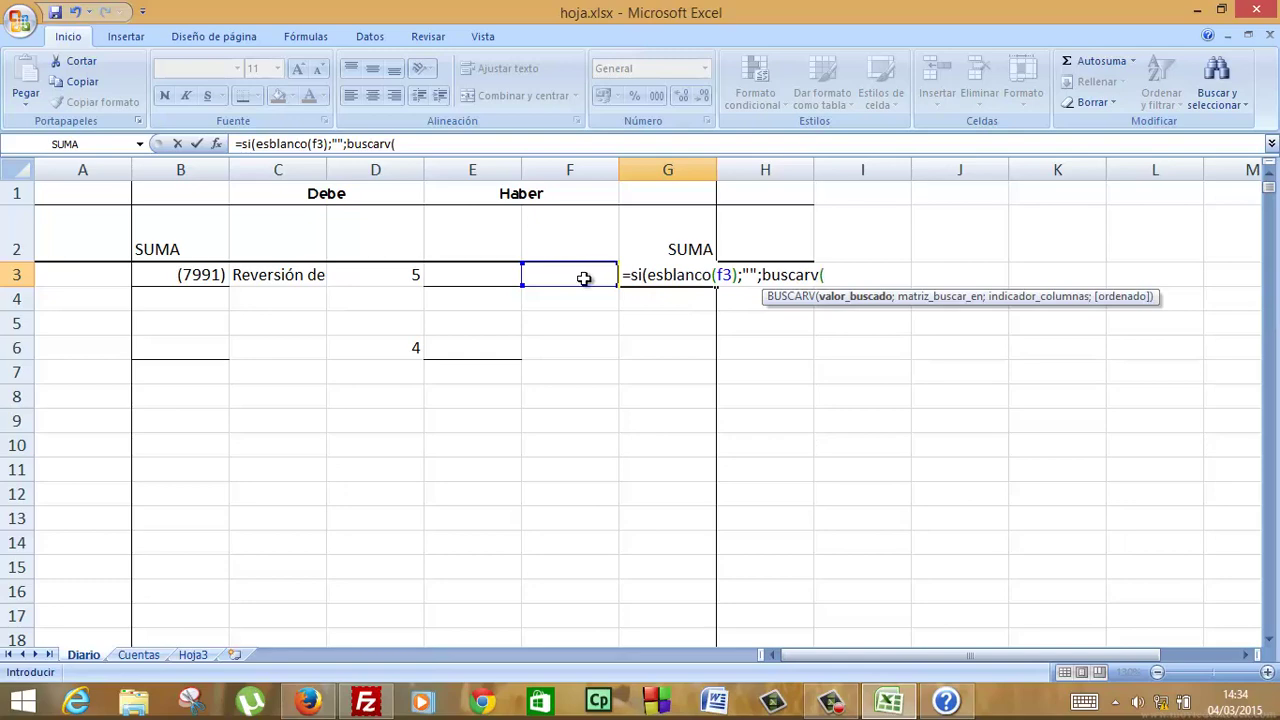
pyautogui.click(583, 277)
pyautogui.write(';')
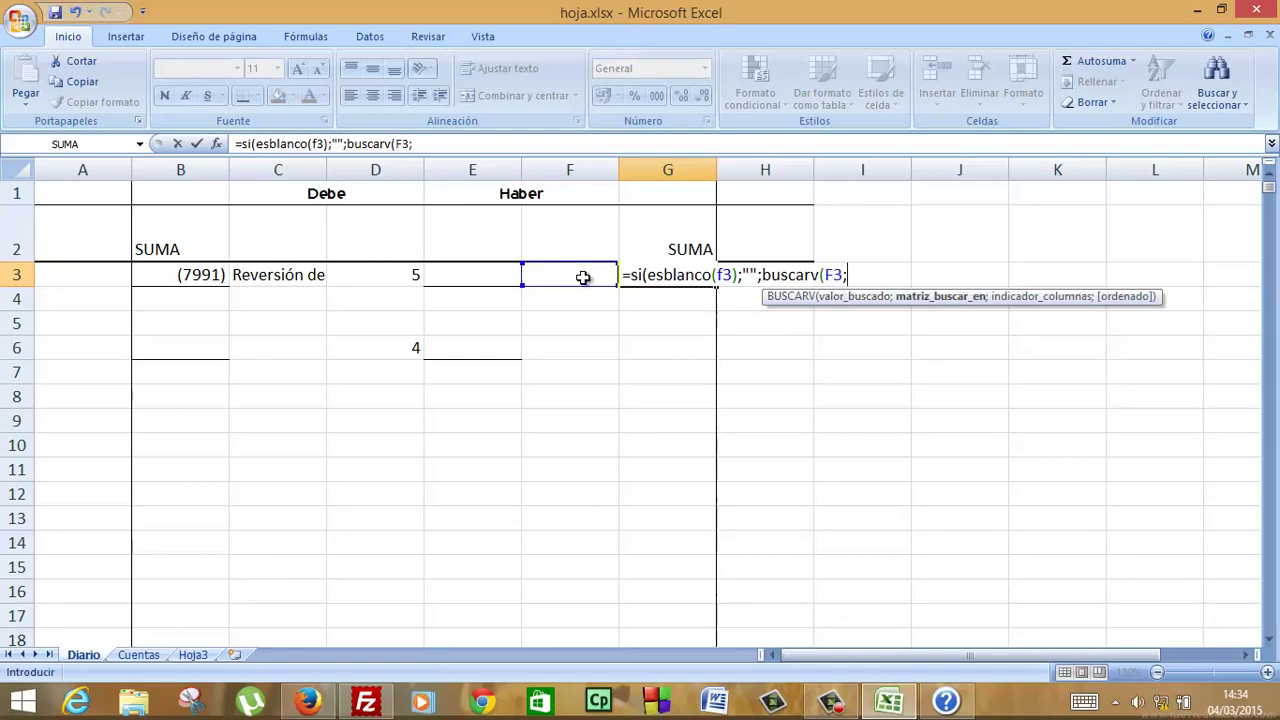
pyautogui.click(148, 654)
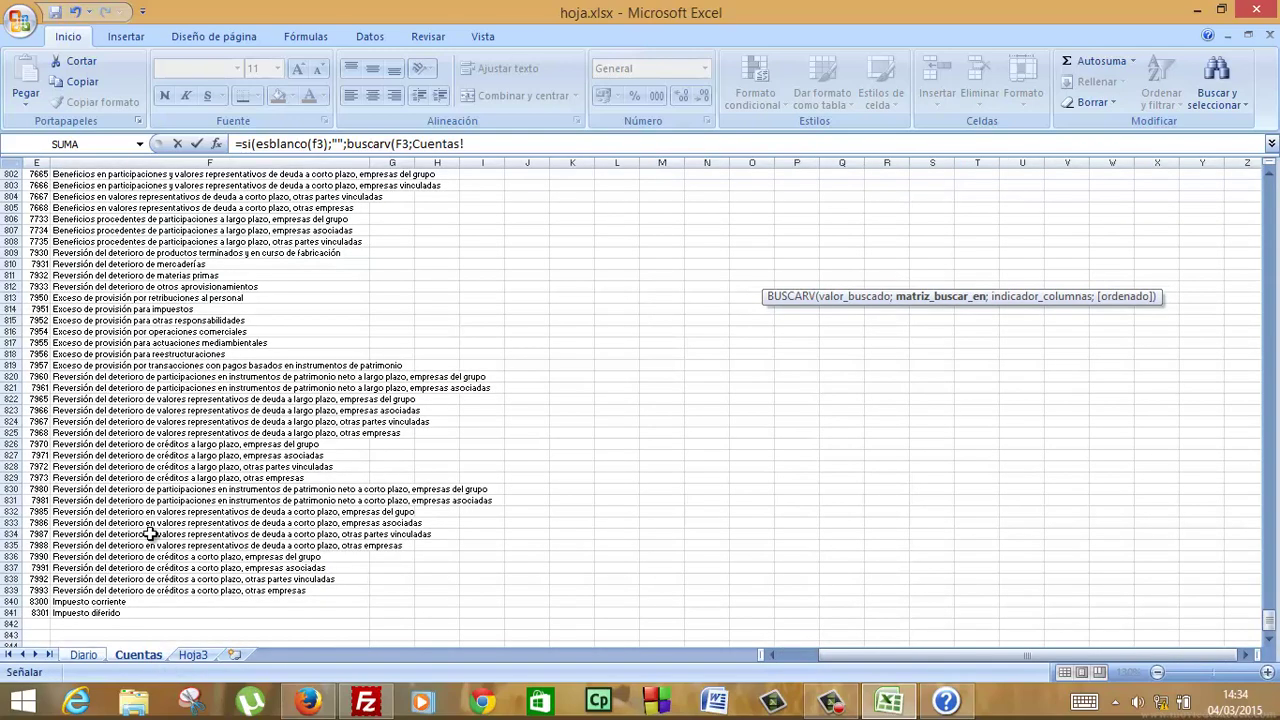
pyautogui.moveTo(134, 613); pyautogui.dragTo(12, 8)
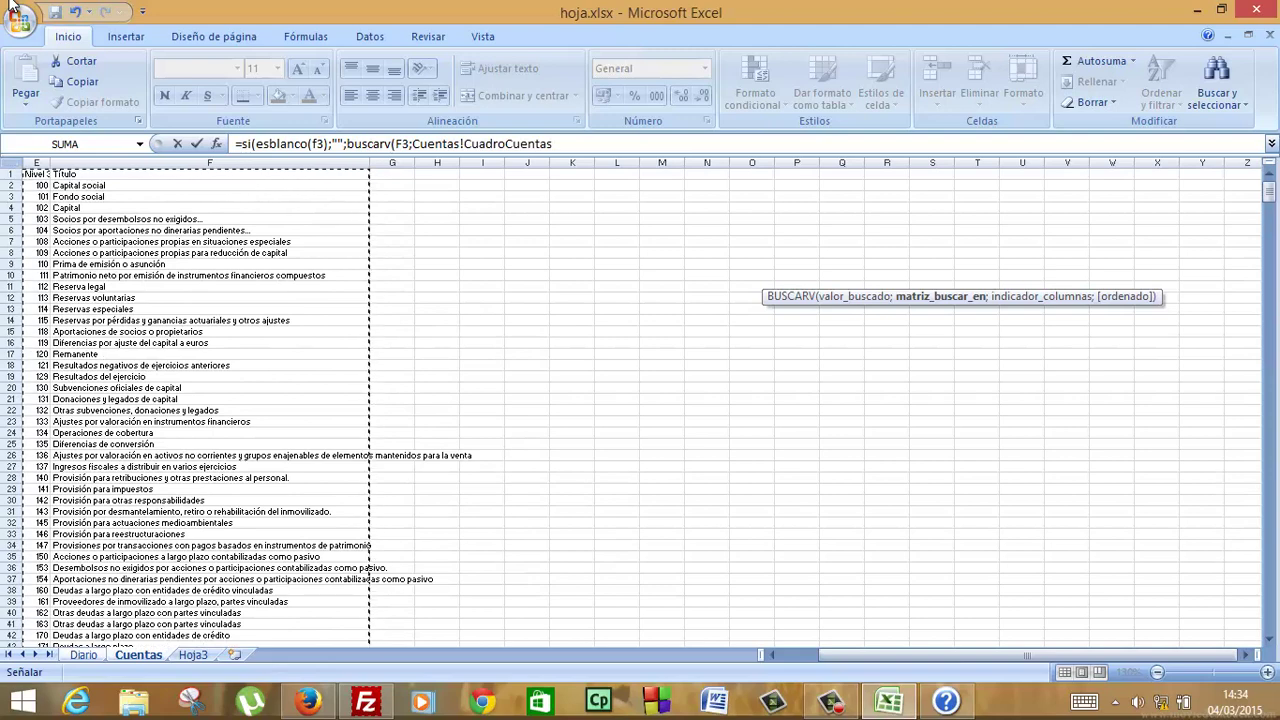
pyautogui.write(';2')
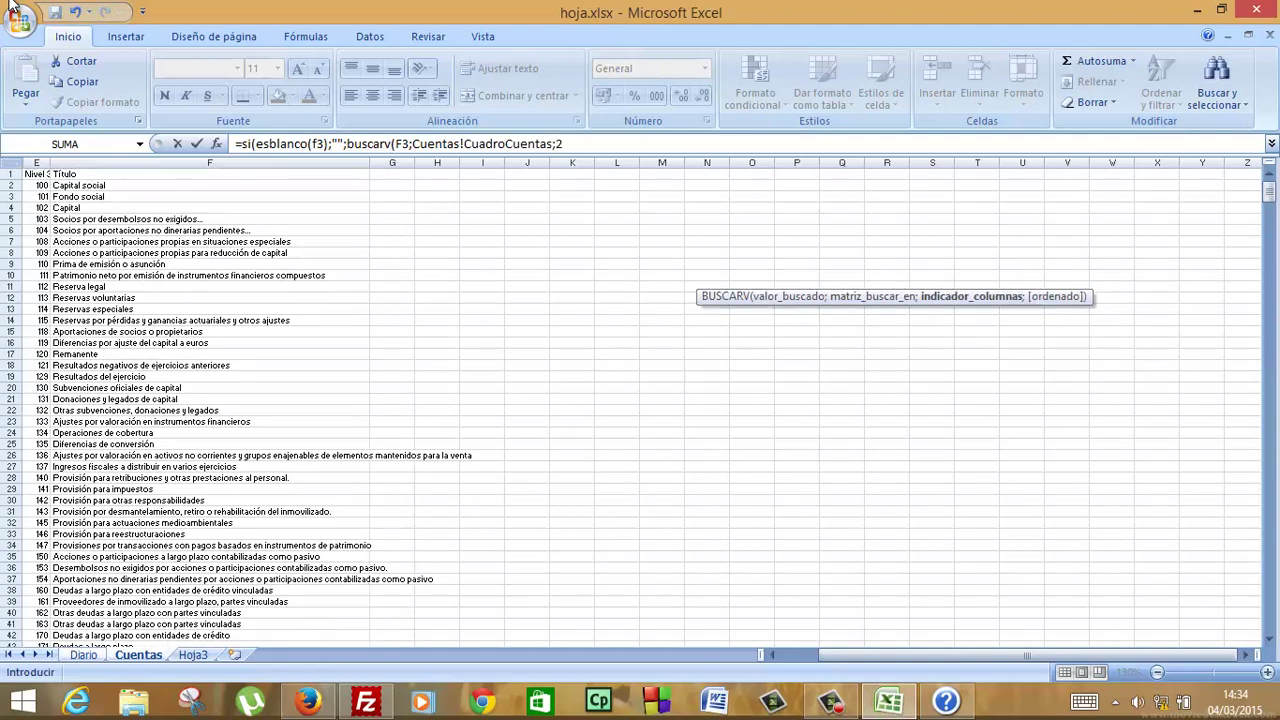
pyautogui.write('))')
pyautogui.press('Return')
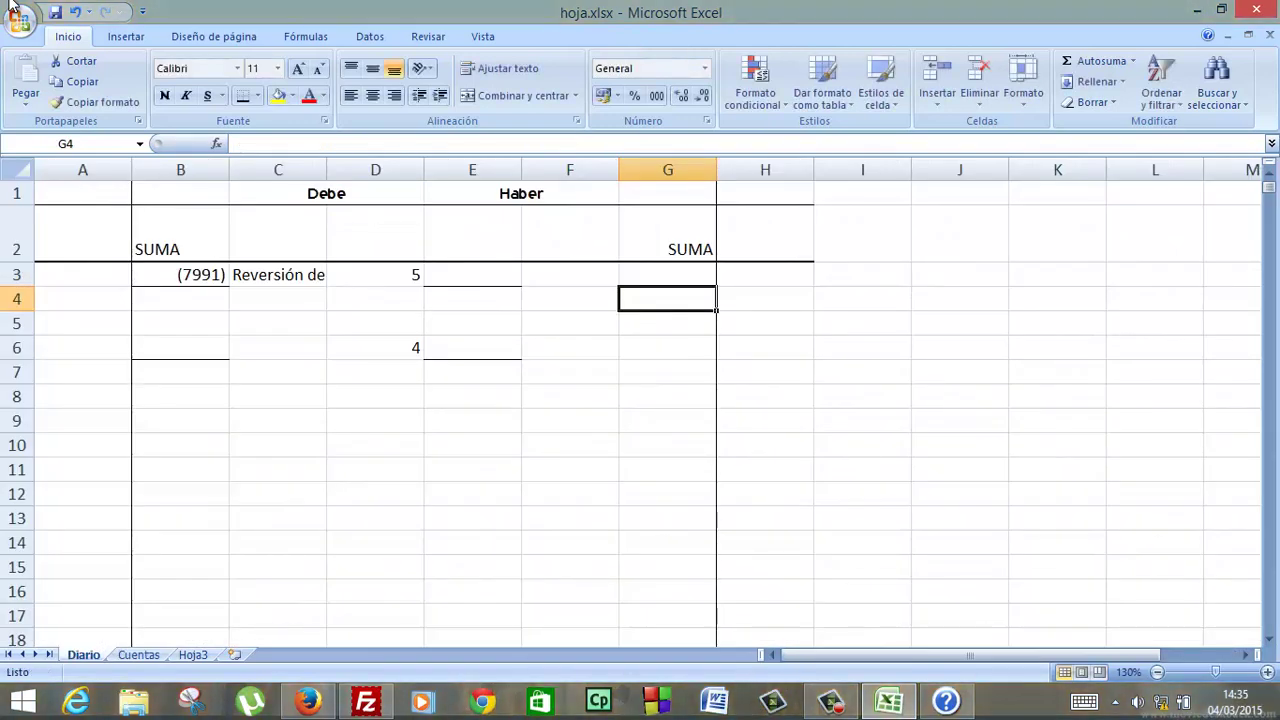
pyautogui.press('Up')
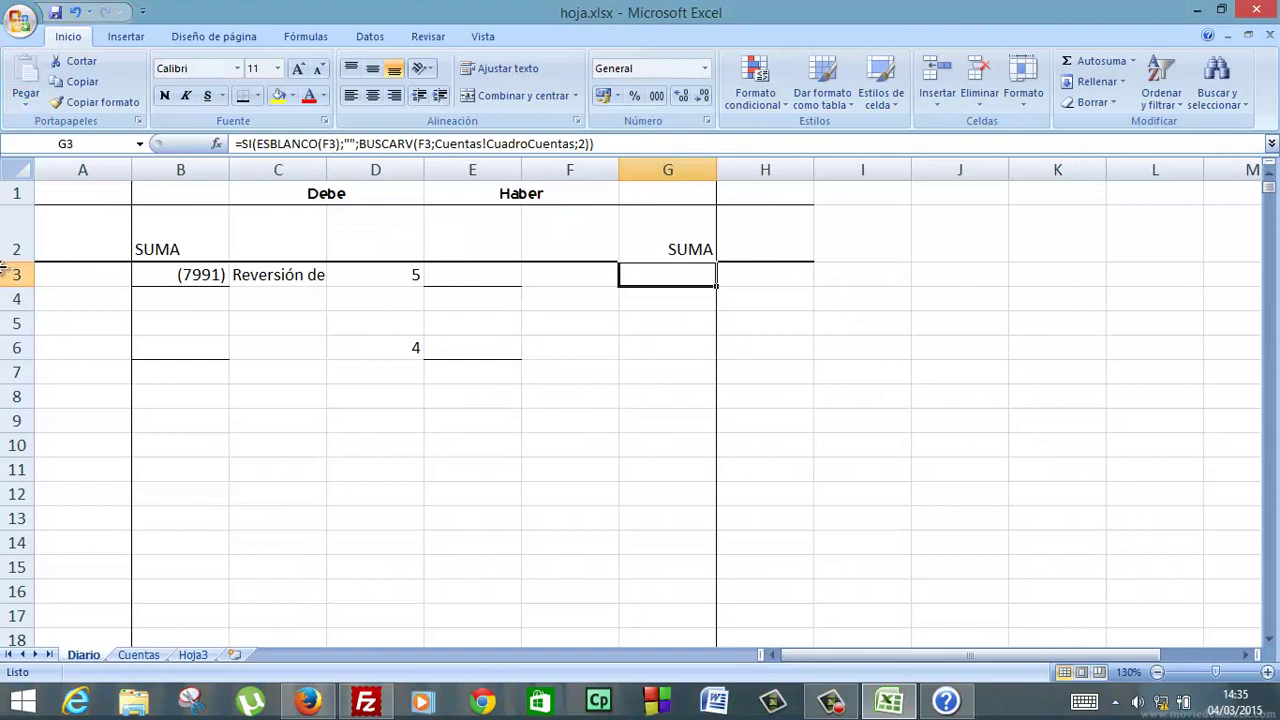
pyautogui.click(55, 12)
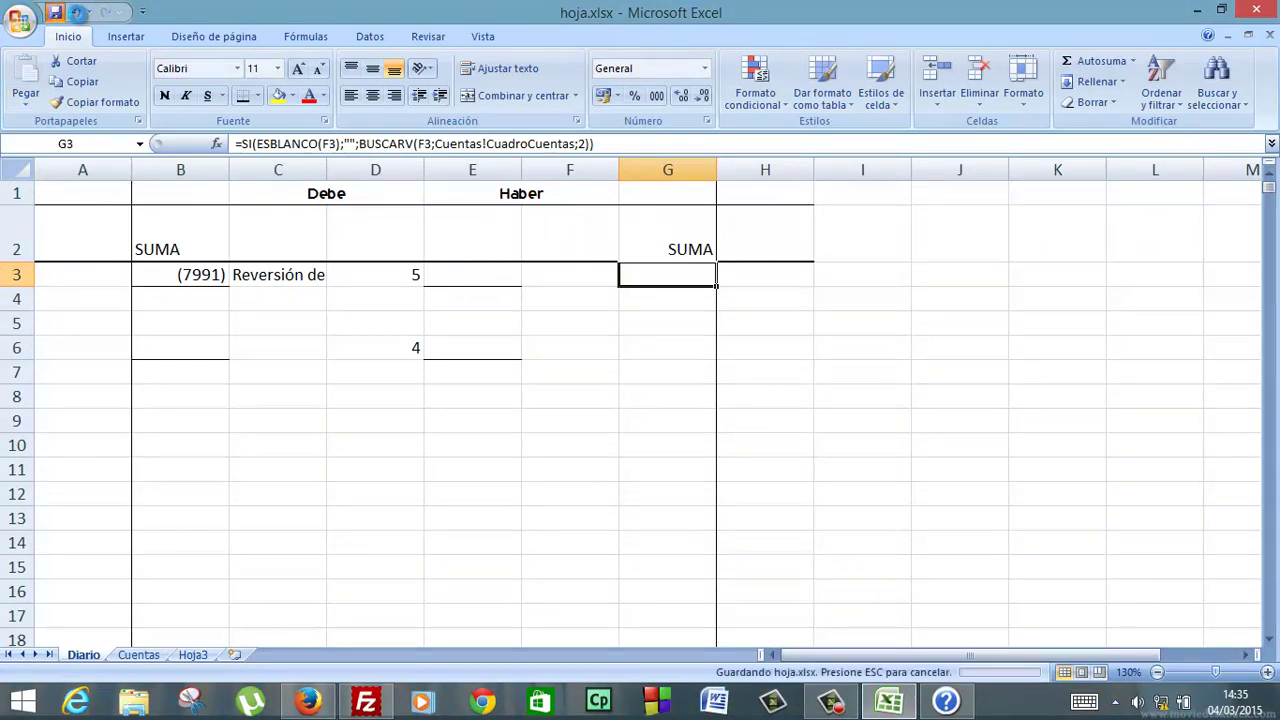
# Switch to Firefox and check the grading criteria and the sample journal in the Tarea 7.1 task description against the Diario sheet.
pyautogui.click(832, 700)
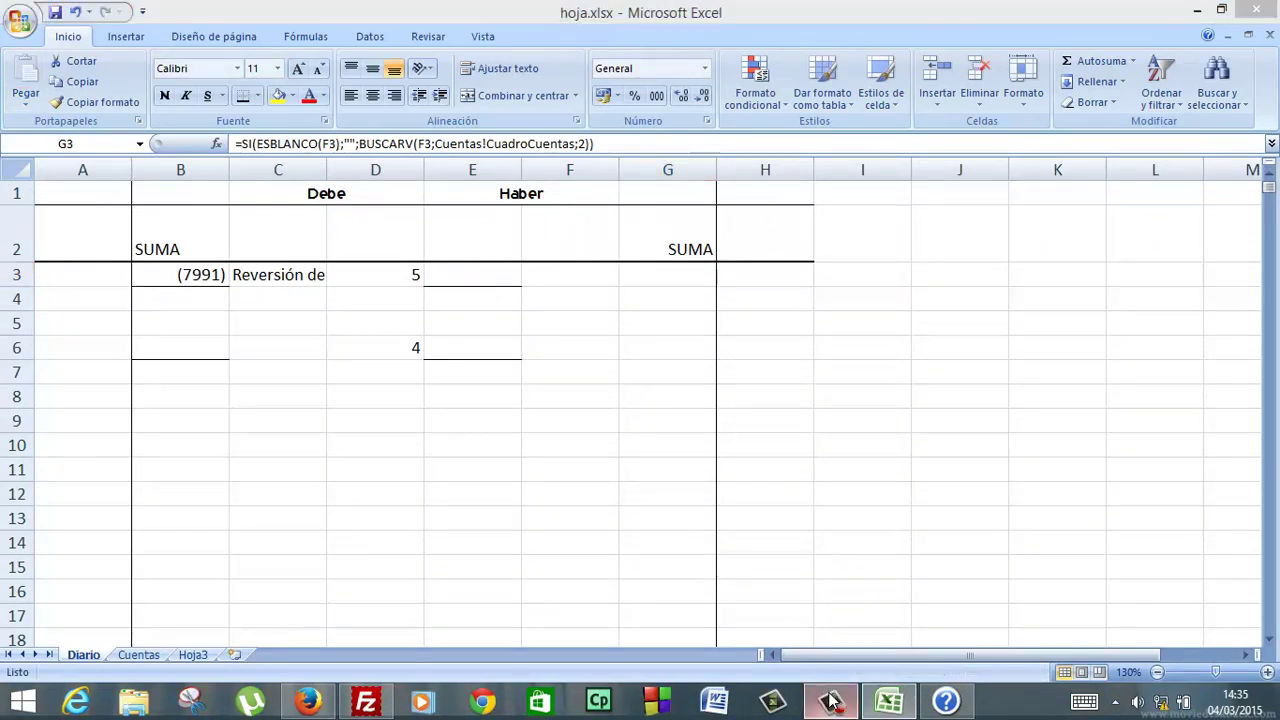
pyautogui.click(1122, 300)
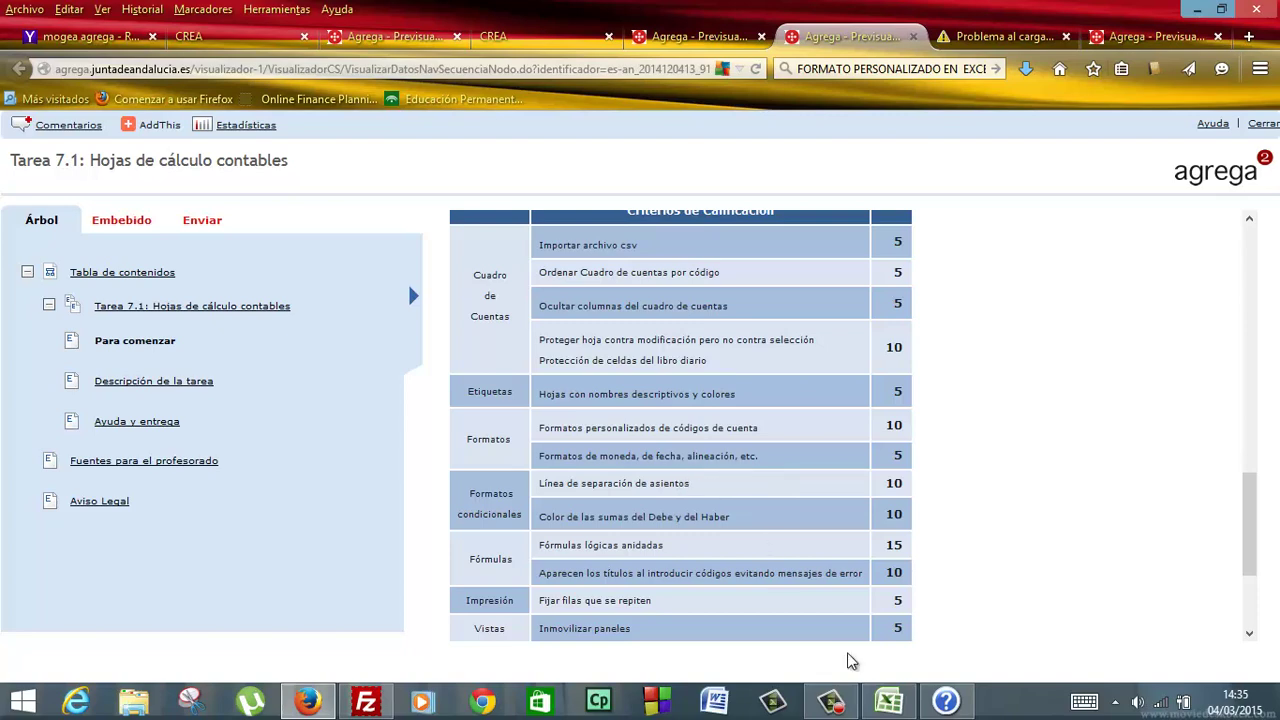
pyautogui.click(895, 700)
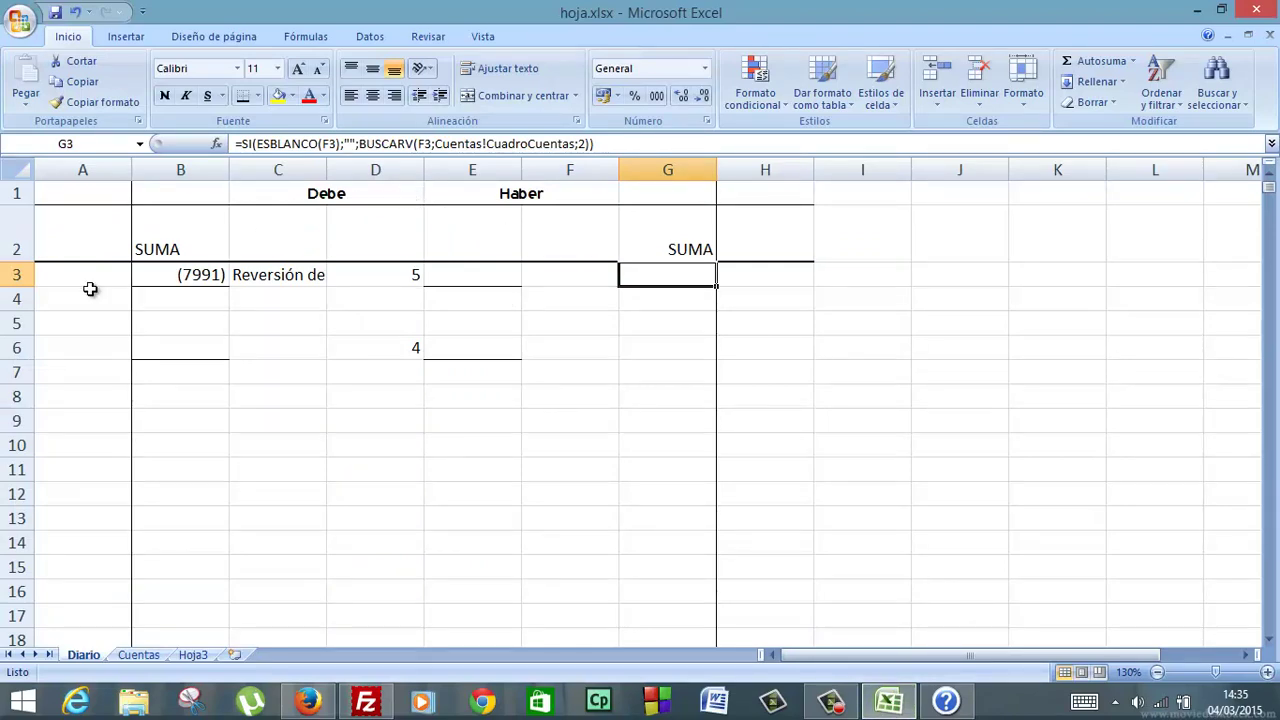
pyautogui.click(328, 705)
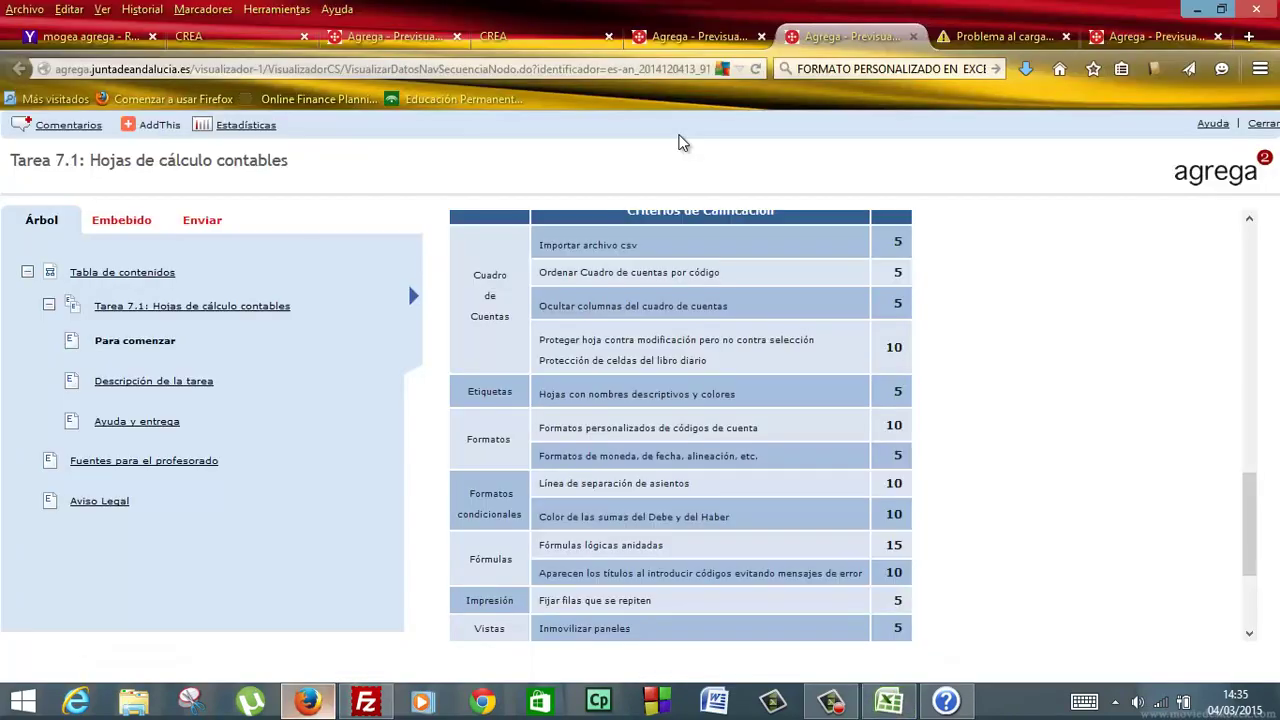
pyautogui.click(703, 36)
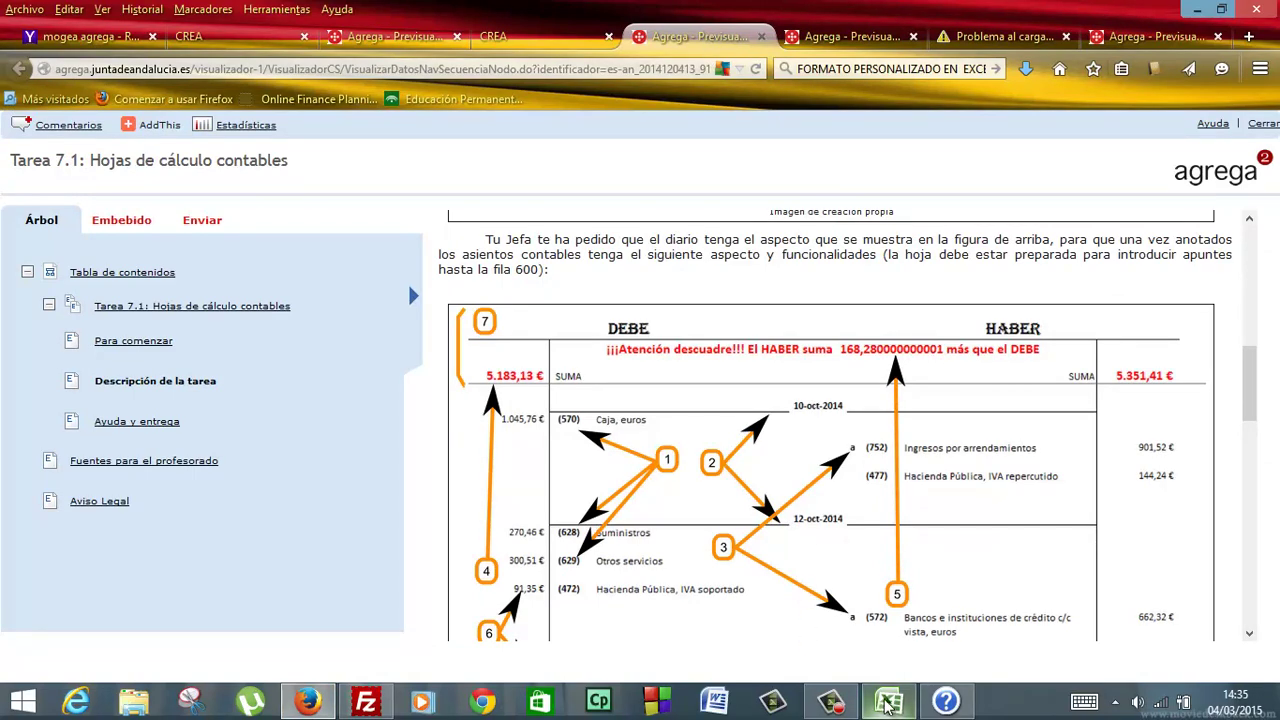
# Switch back to Excel and format A3:A661 as Moneda with 2 decimals and the € symbol, comparing with the sample journal in Firefox.
pyautogui.moveTo(886, 705)
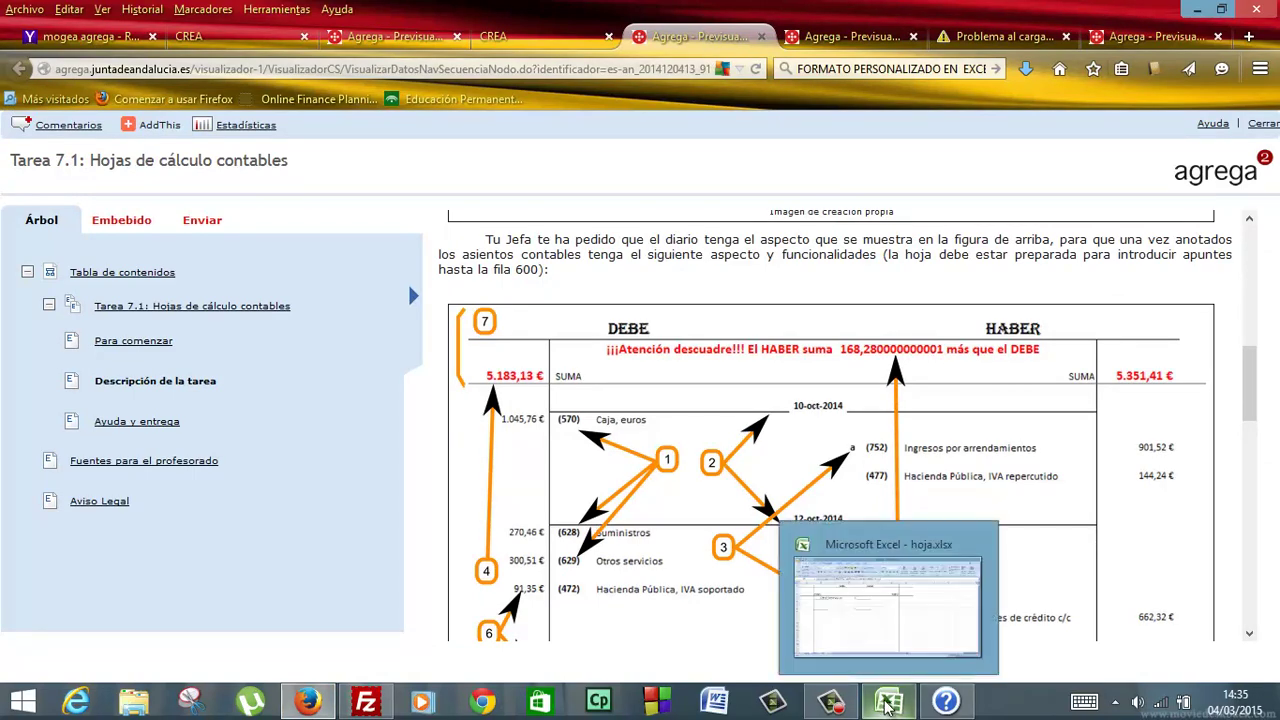
pyautogui.click(886, 705)
pyautogui.moveTo(88, 283); pyautogui.dragTo(101, 569)
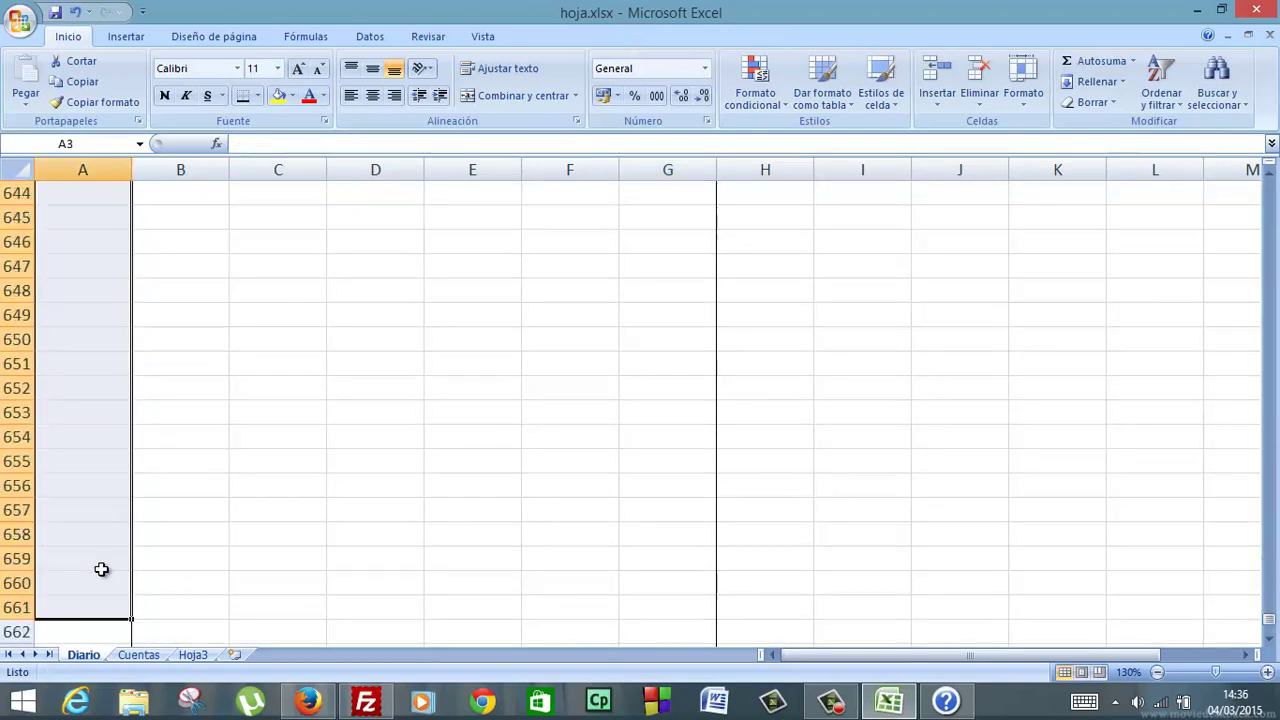
pyautogui.rightClick(101, 569)
pyautogui.click(215, 495)
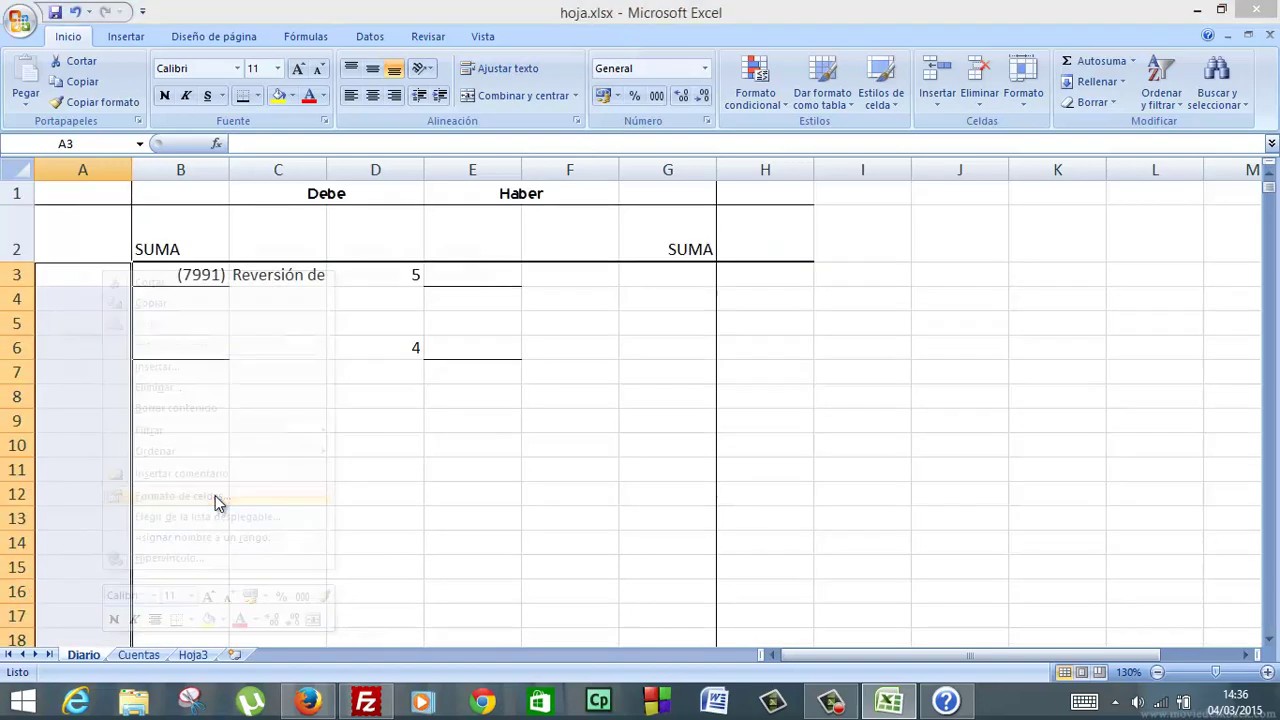
pyautogui.click(63, 357)
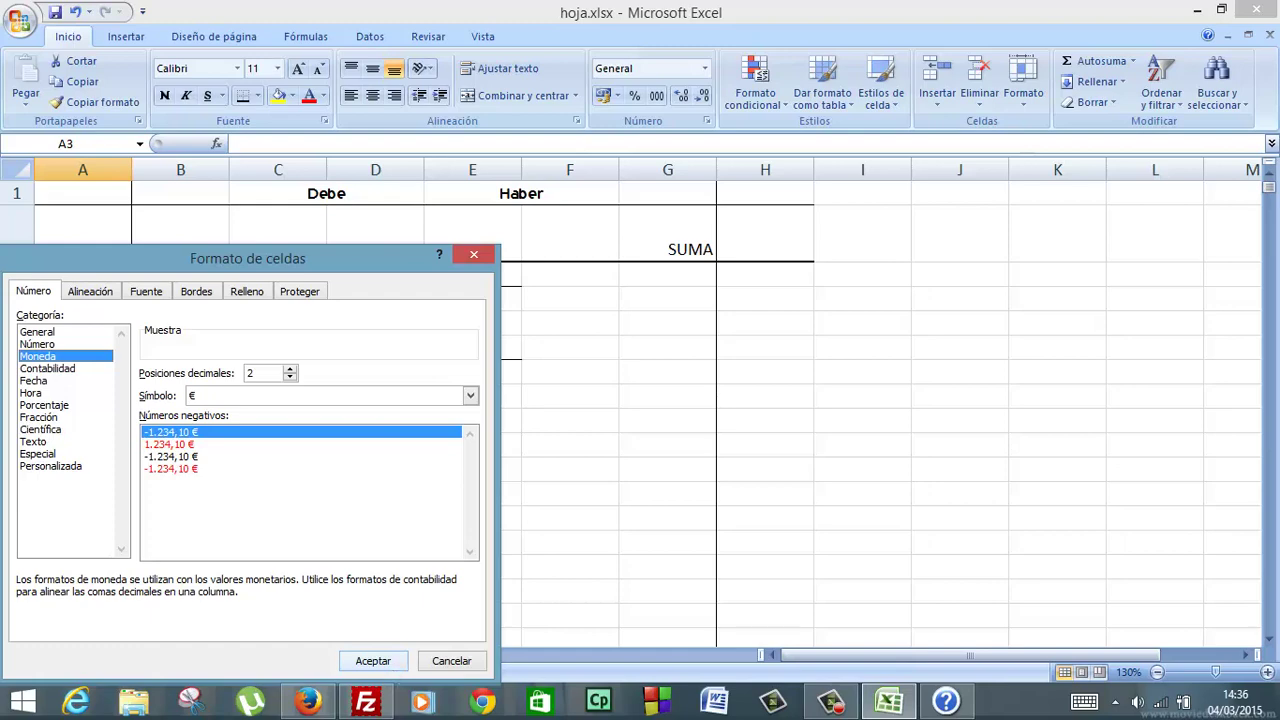
pyautogui.click(310, 700)
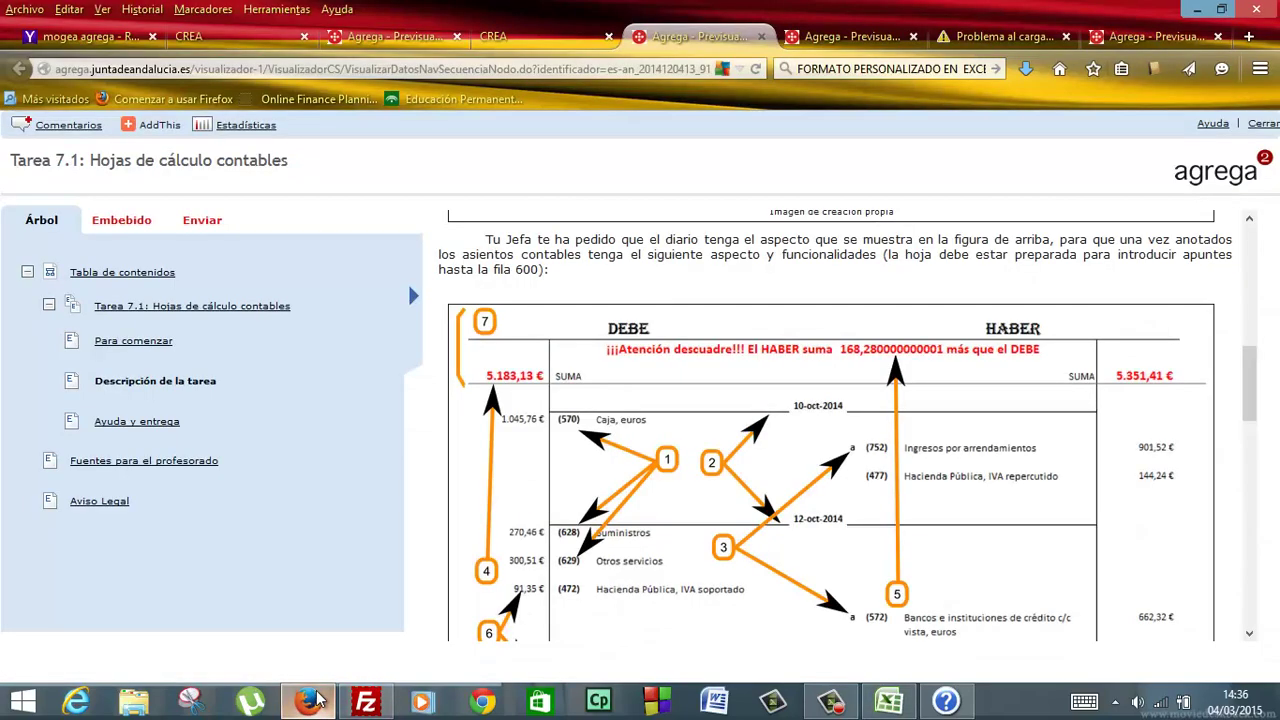
pyautogui.click(310, 700)
pyautogui.click(369, 660)
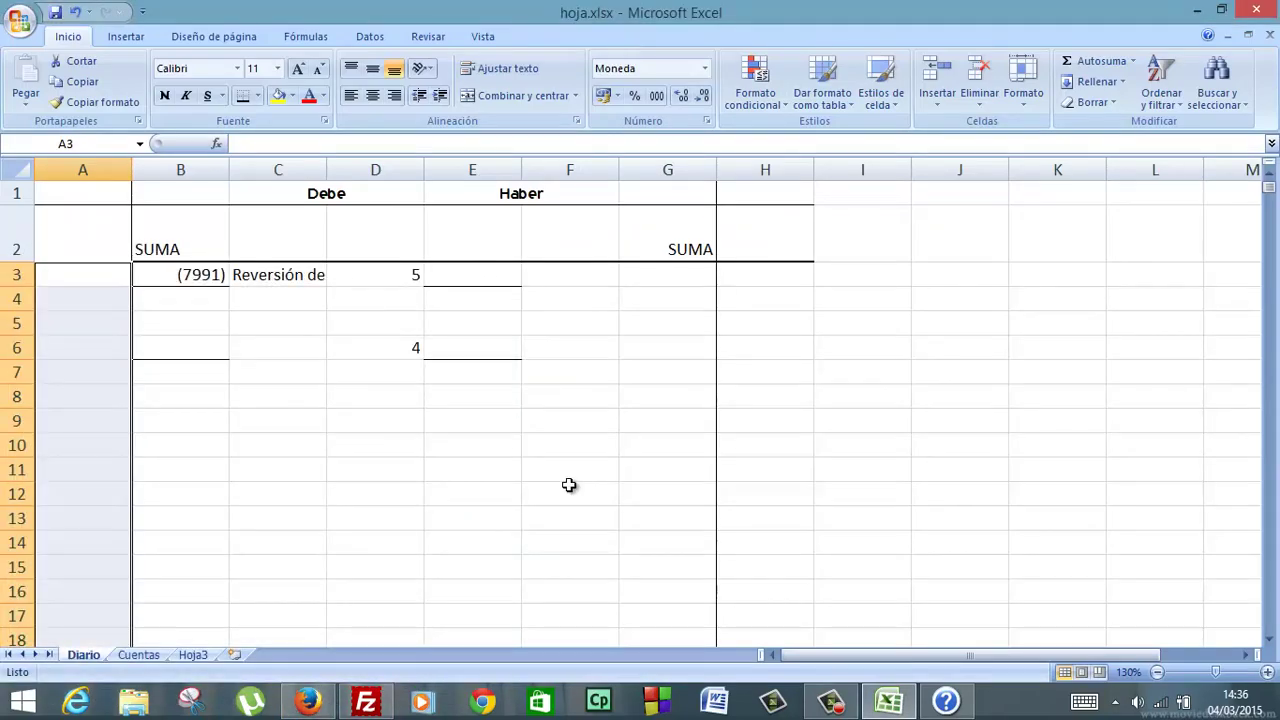
pyautogui.click(310, 700)
pyautogui.click(310, 700)
# Format the Haber amounts in H3:H669 as Moneda with 2 decimals and the € symbol.
pyautogui.moveTo(783, 277); pyautogui.dragTo(788, 712)
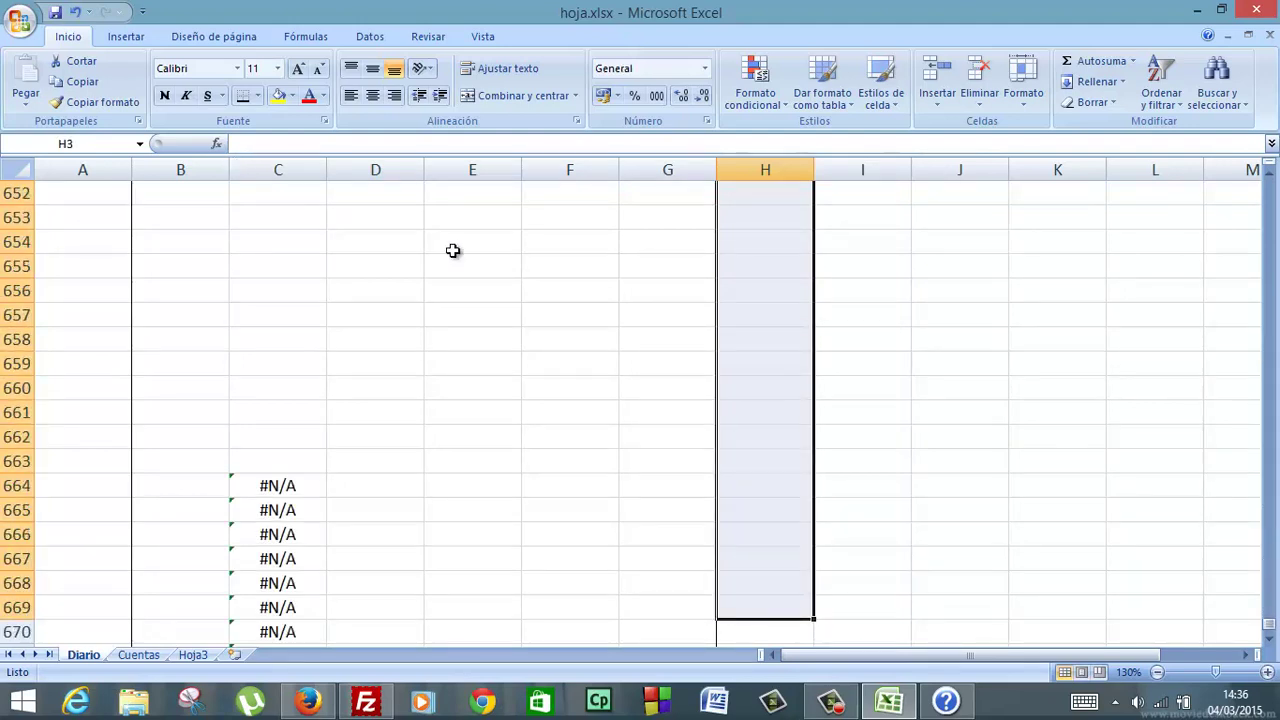
pyautogui.rightClick(767, 266)
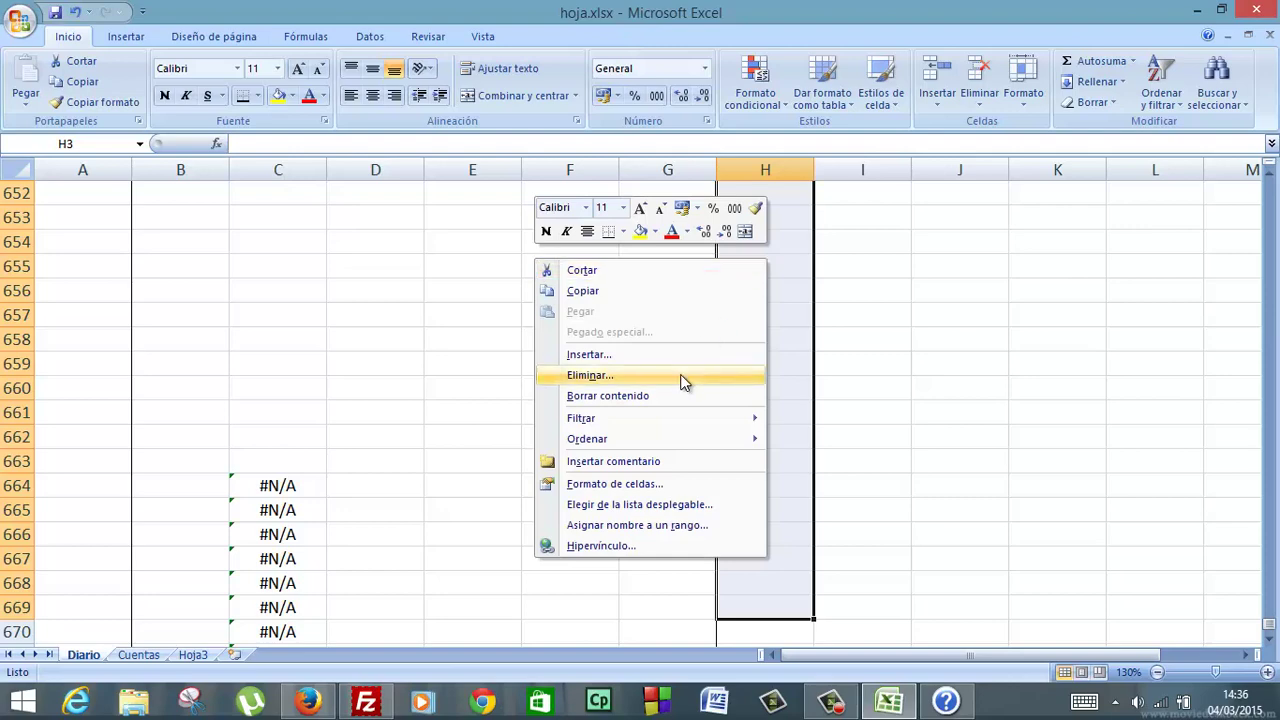
pyautogui.click(630, 487)
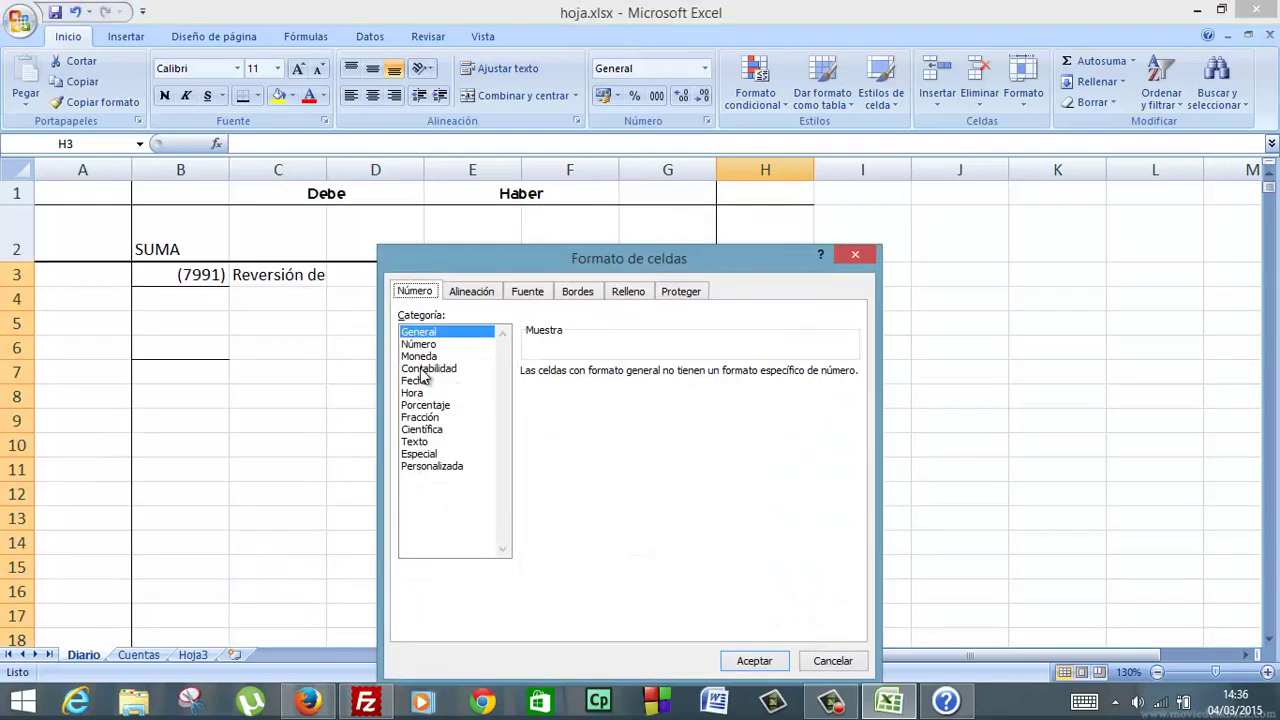
pyautogui.click(433, 357)
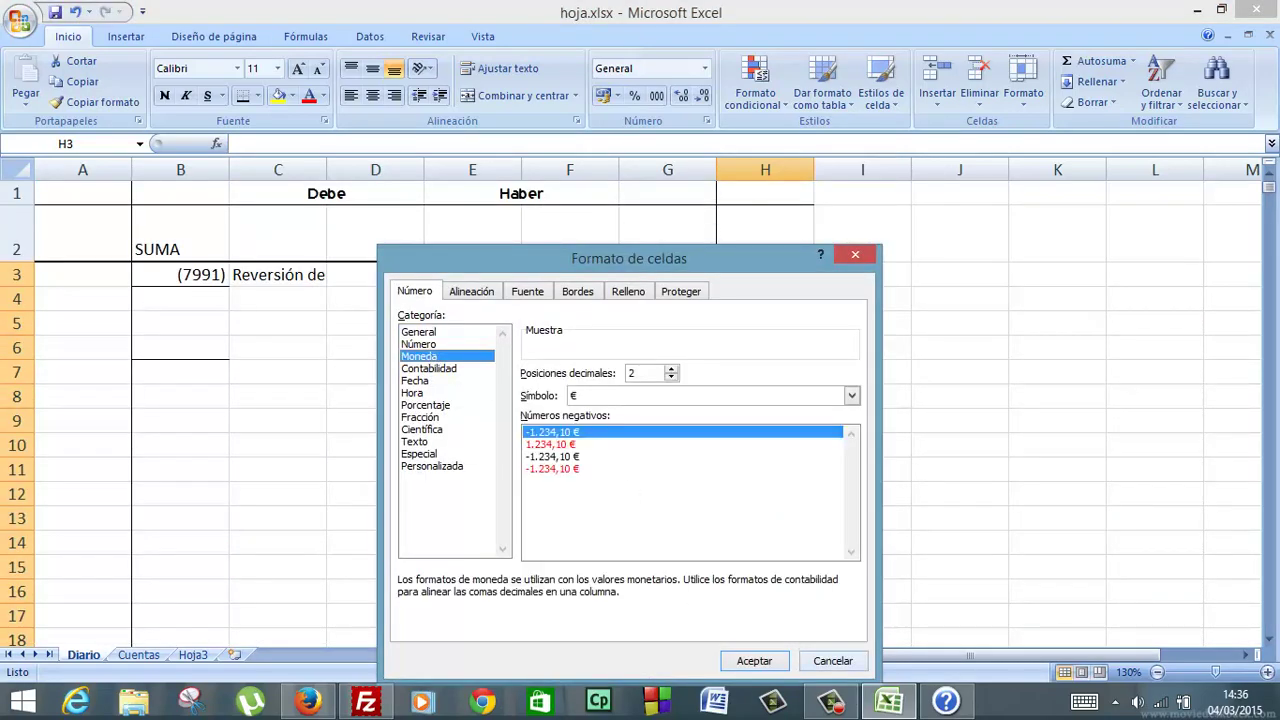
pyautogui.click(730, 660)
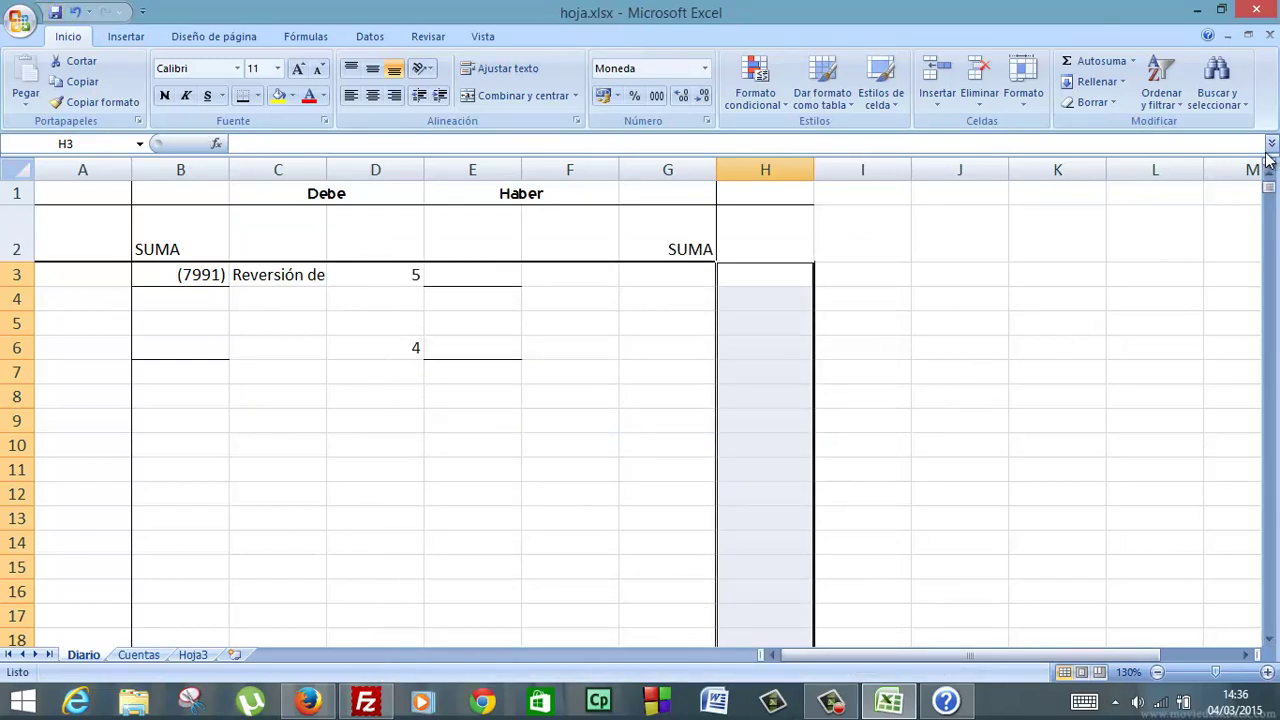
pyautogui.click(609, 280)
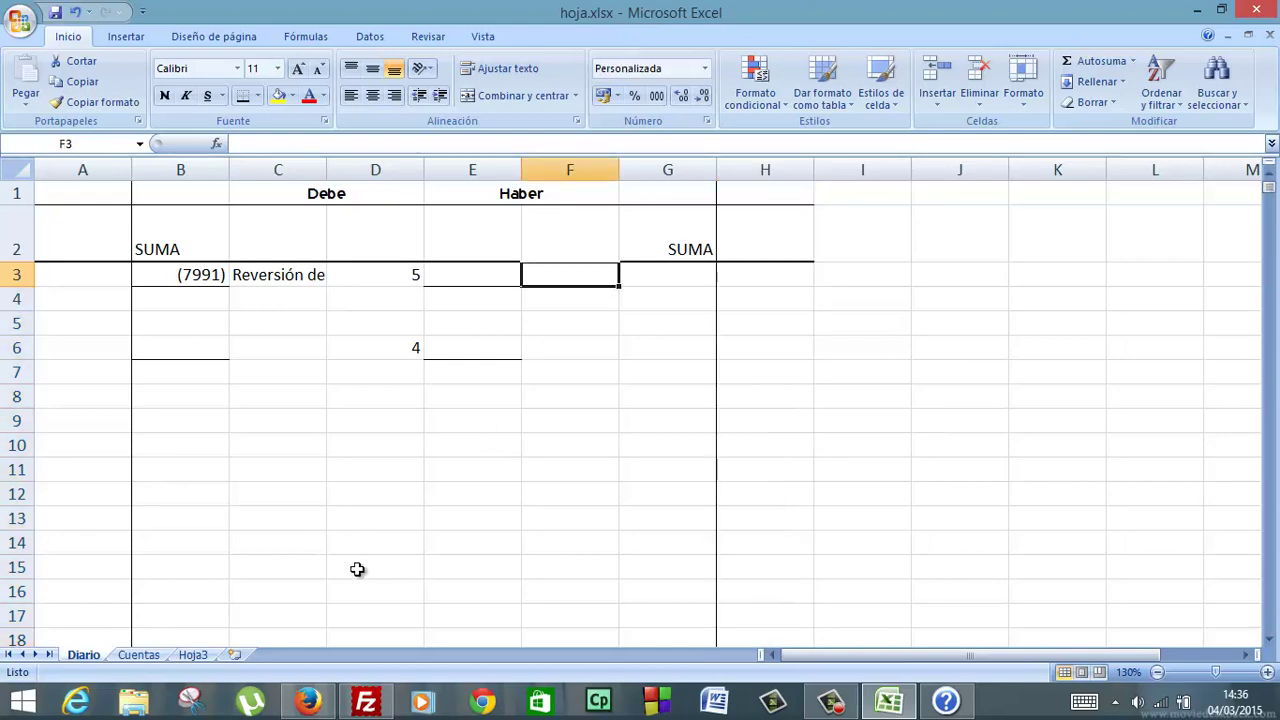
# Switch to Firefox and examine the grading criteria and the sums and imbalance message in the Tarea 7.1 sample journal.
pyautogui.click(308, 703)
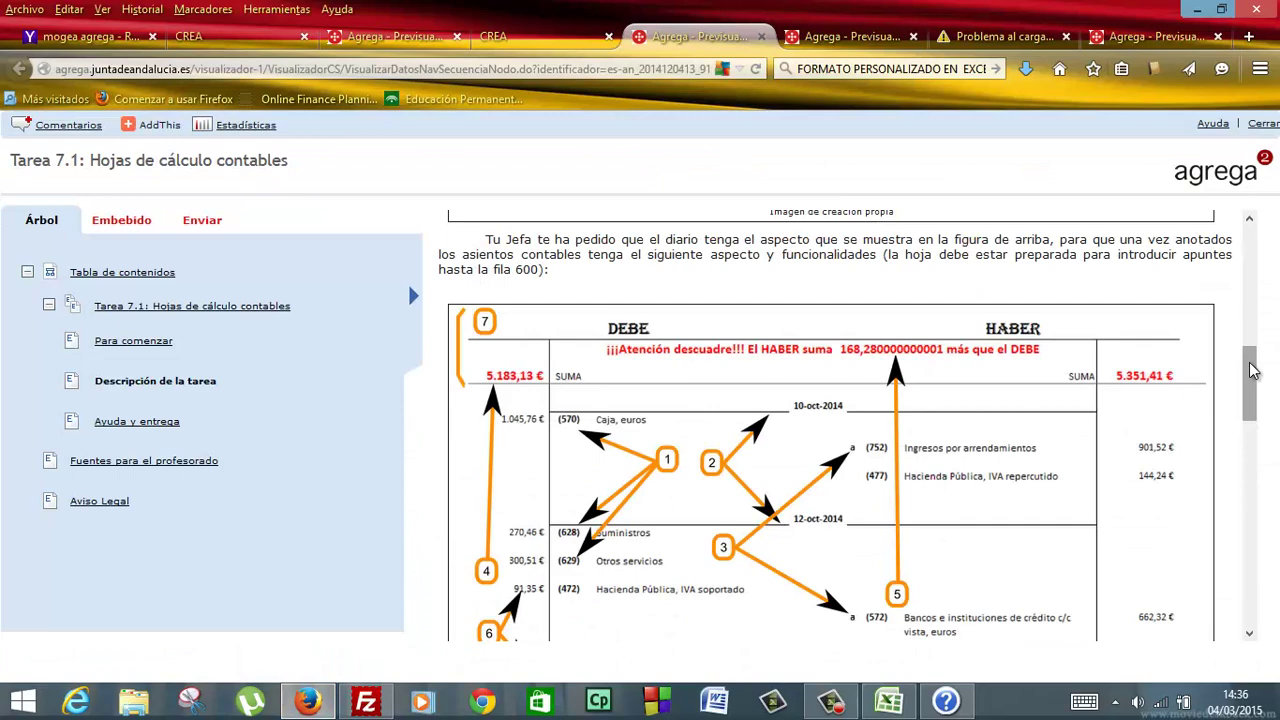
pyautogui.moveTo(1253, 370); pyautogui.dragTo(1262, 420)
pyautogui.click(790, 36)
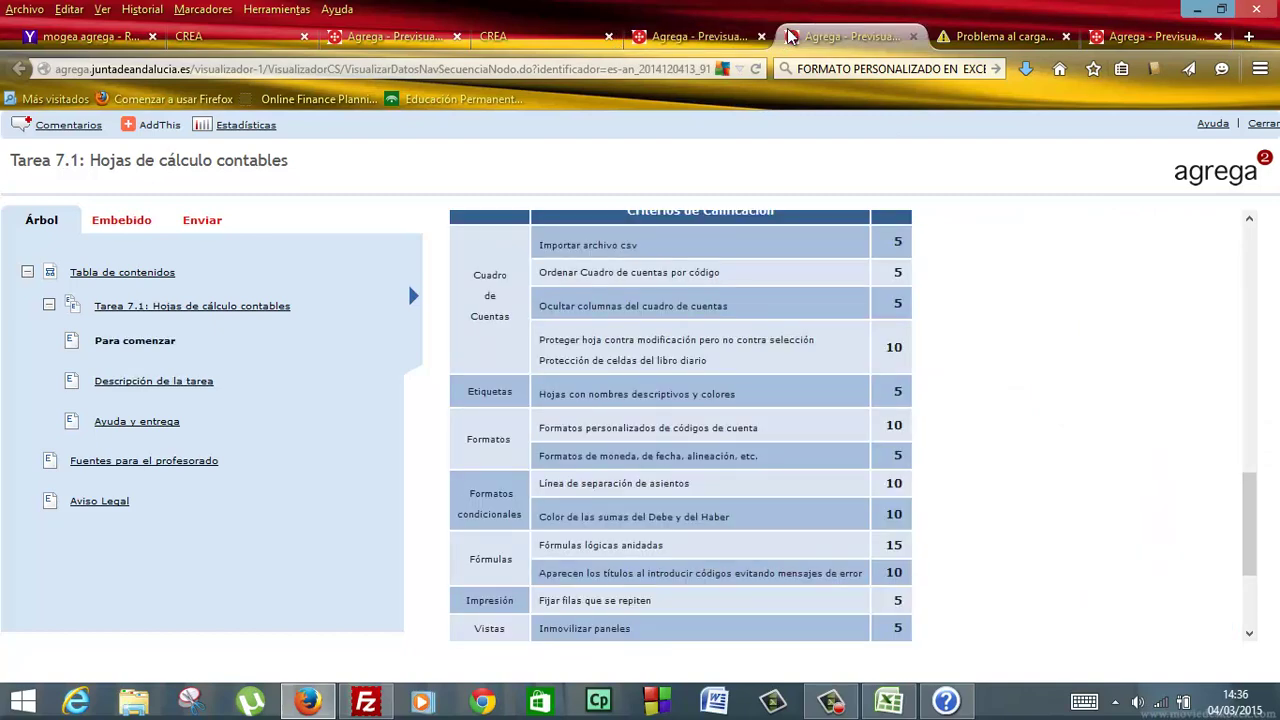
pyautogui.click(690, 37)
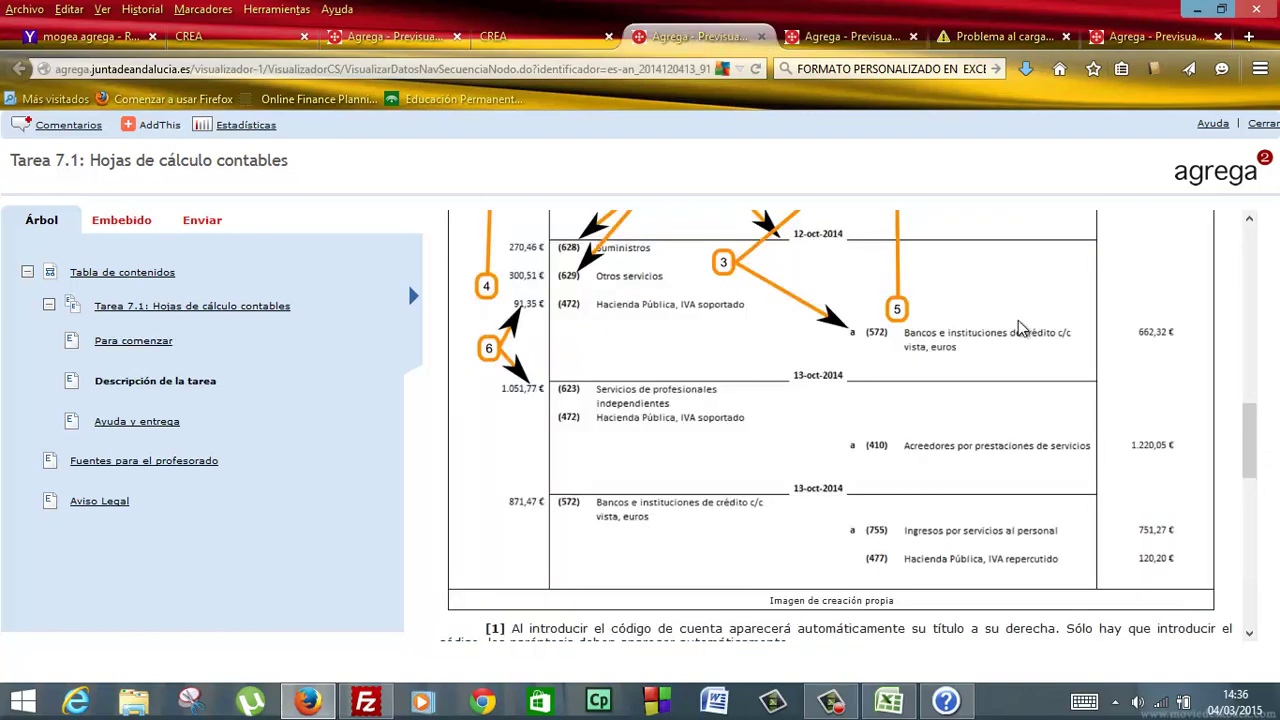
pyautogui.moveTo(1248, 416); pyautogui.dragTo(1250, 366)
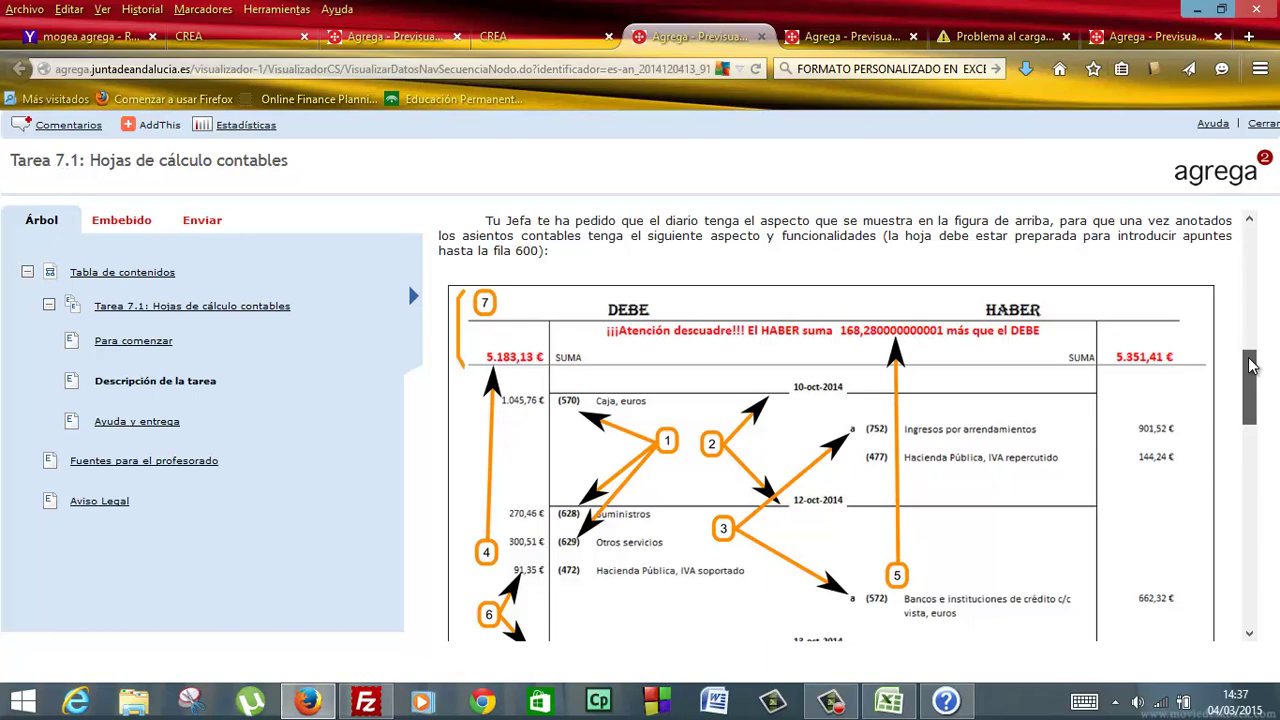
# Switch back to Excel and total the Debe amounts in A2 with =SUMA(A3:A17).
pyautogui.click(903, 700)
pyautogui.click(103, 228)
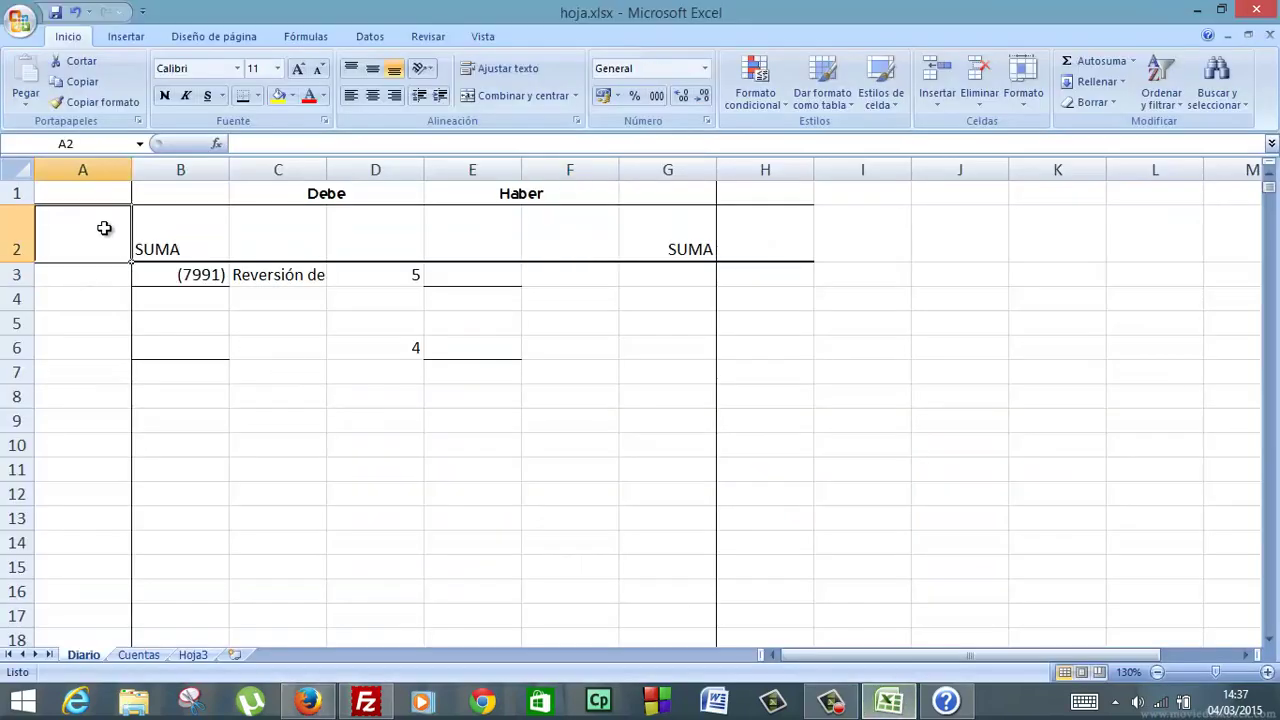
pyautogui.write('=suma')
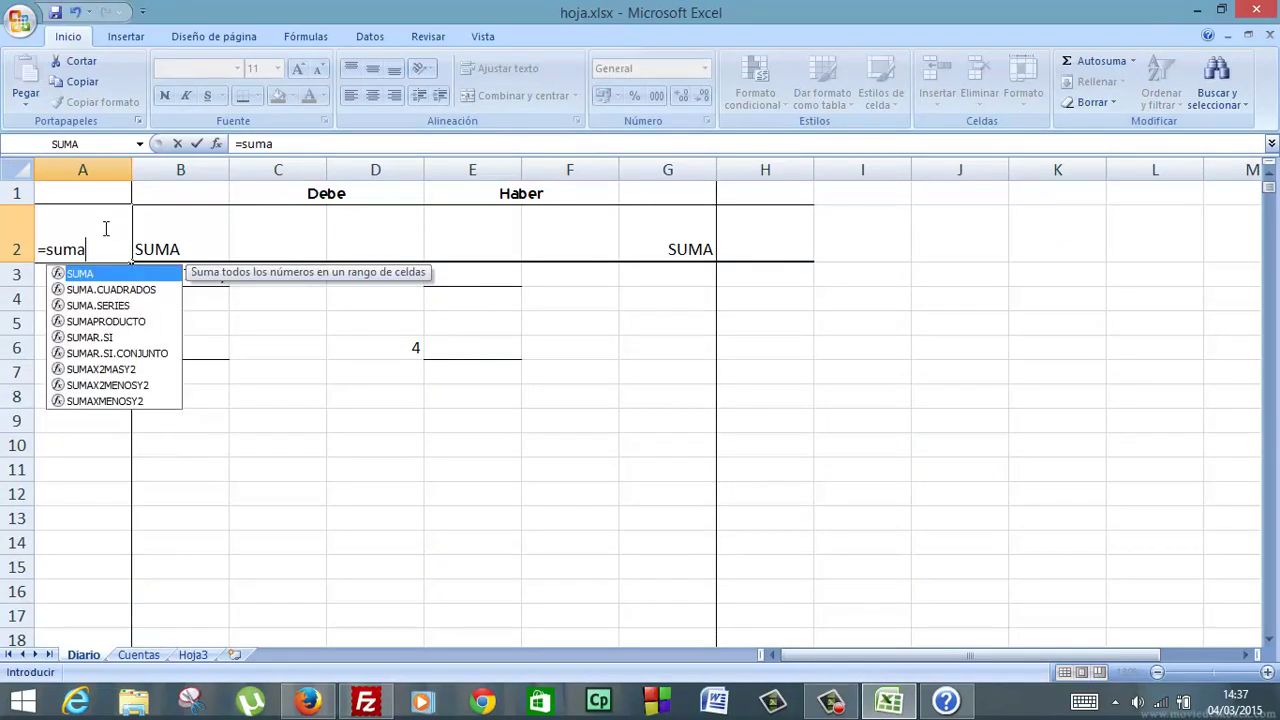
pyautogui.write('(')
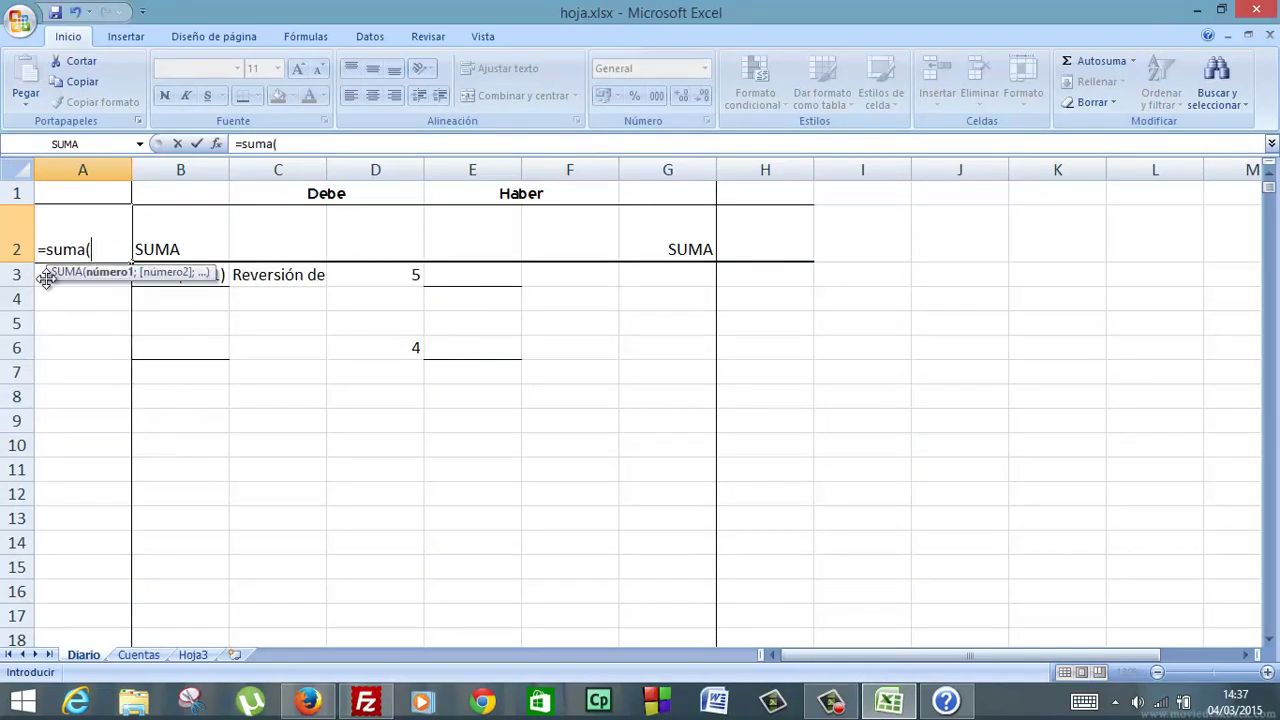
pyautogui.click(42, 279)
pyautogui.moveTo(42, 279); pyautogui.dragTo(49, 404)
pyautogui.moveTo(62, 646); pyautogui.dragTo(60, 608)
pyautogui.press('Return')
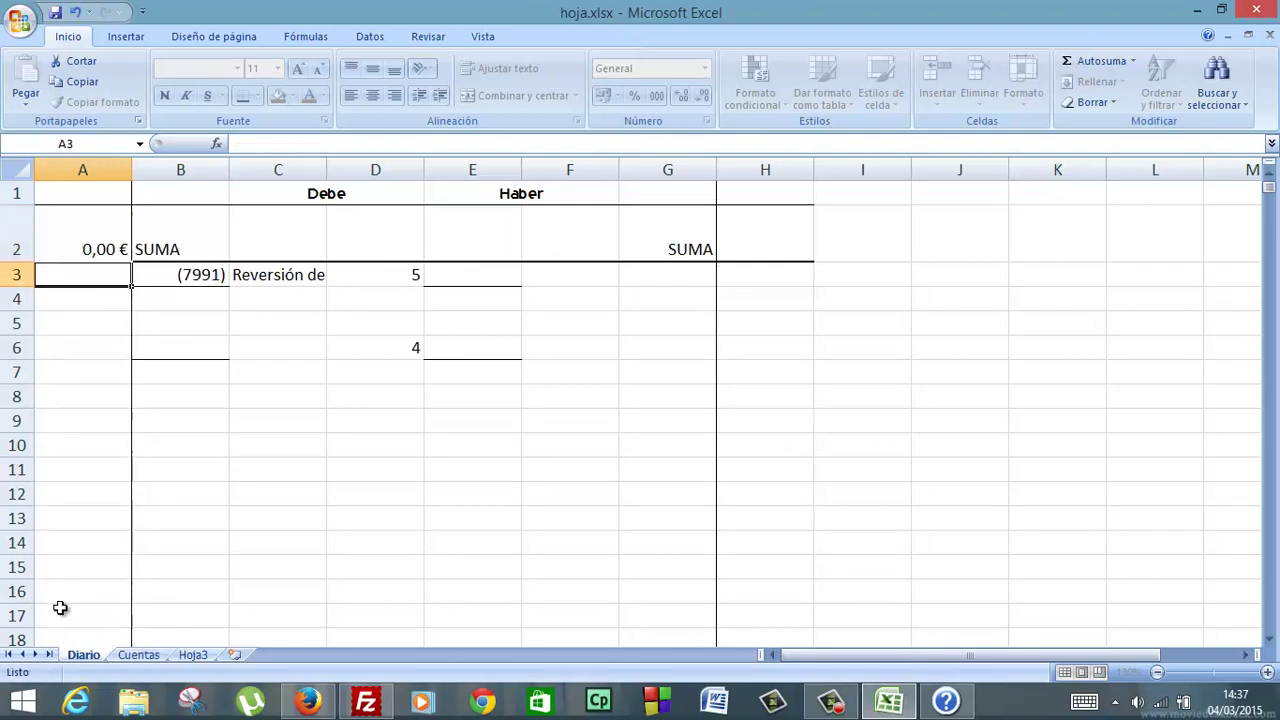
# Total the Haber amounts in H2 with =SUMA(H3:H17).
pyautogui.click(768, 210)
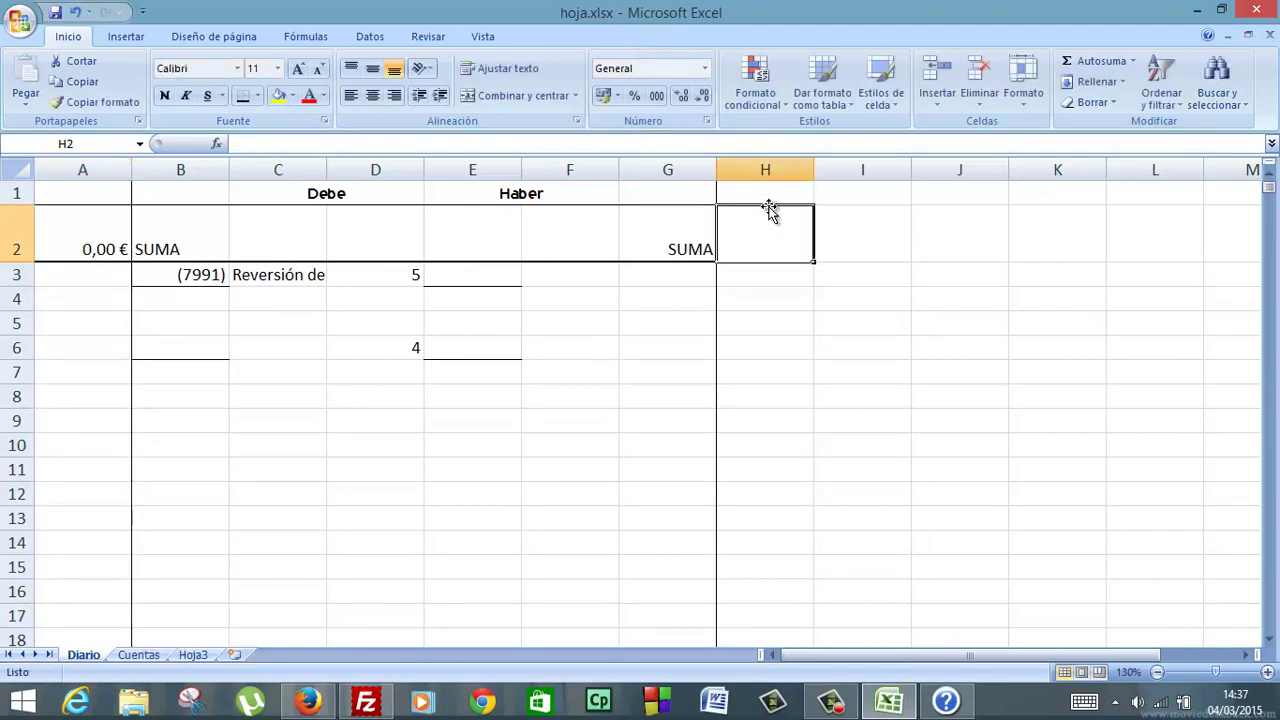
pyautogui.write('=suma(')
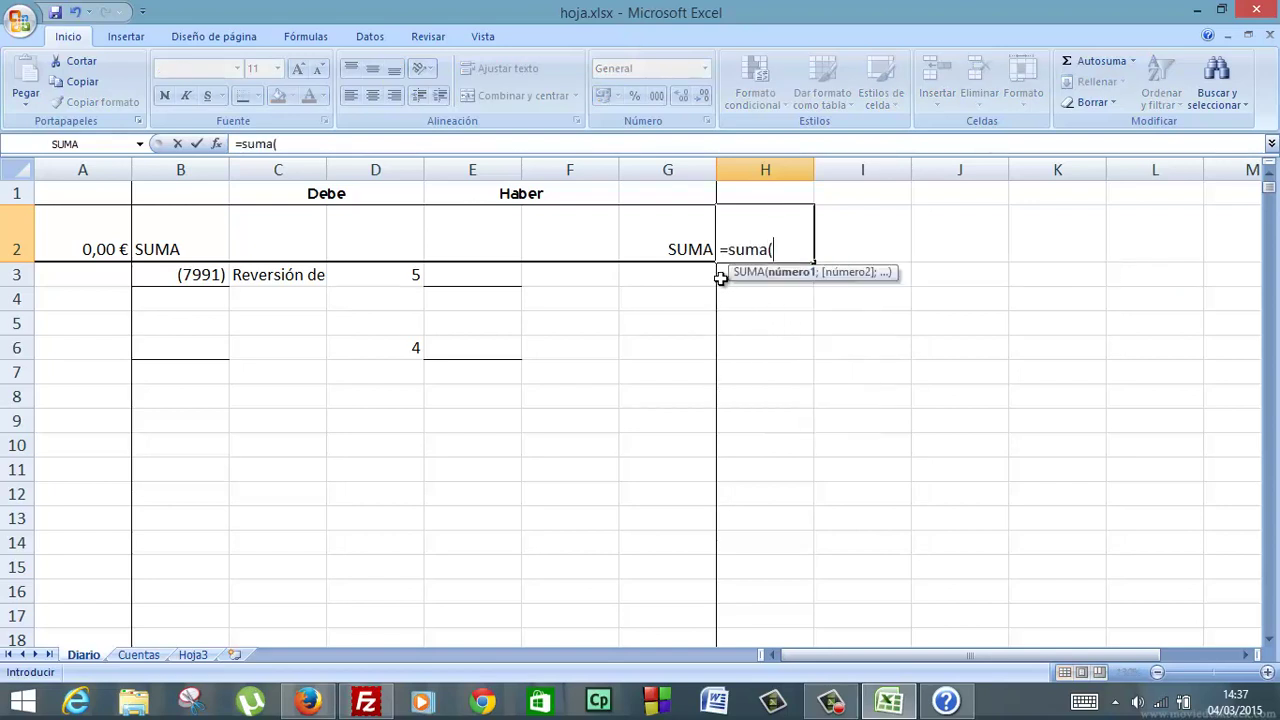
pyautogui.moveTo(722, 280); pyautogui.dragTo(751, 614)
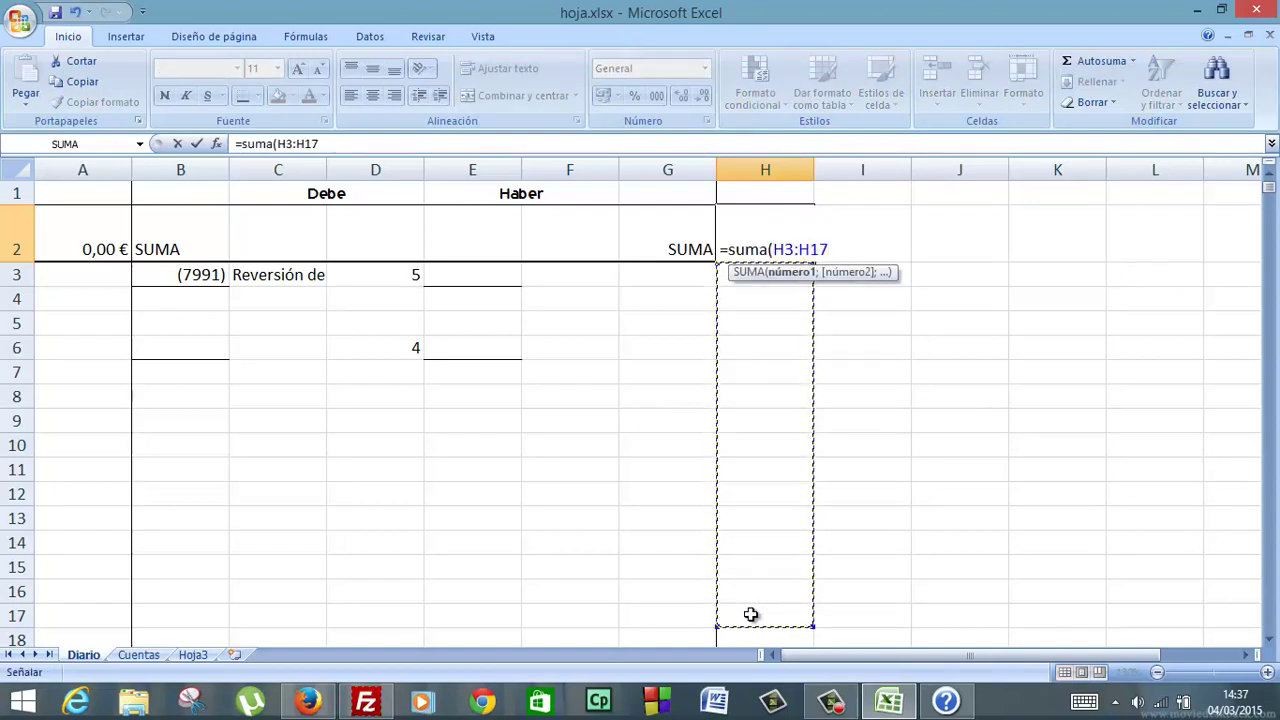
pyautogui.write(')')
pyautogui.press('Return')
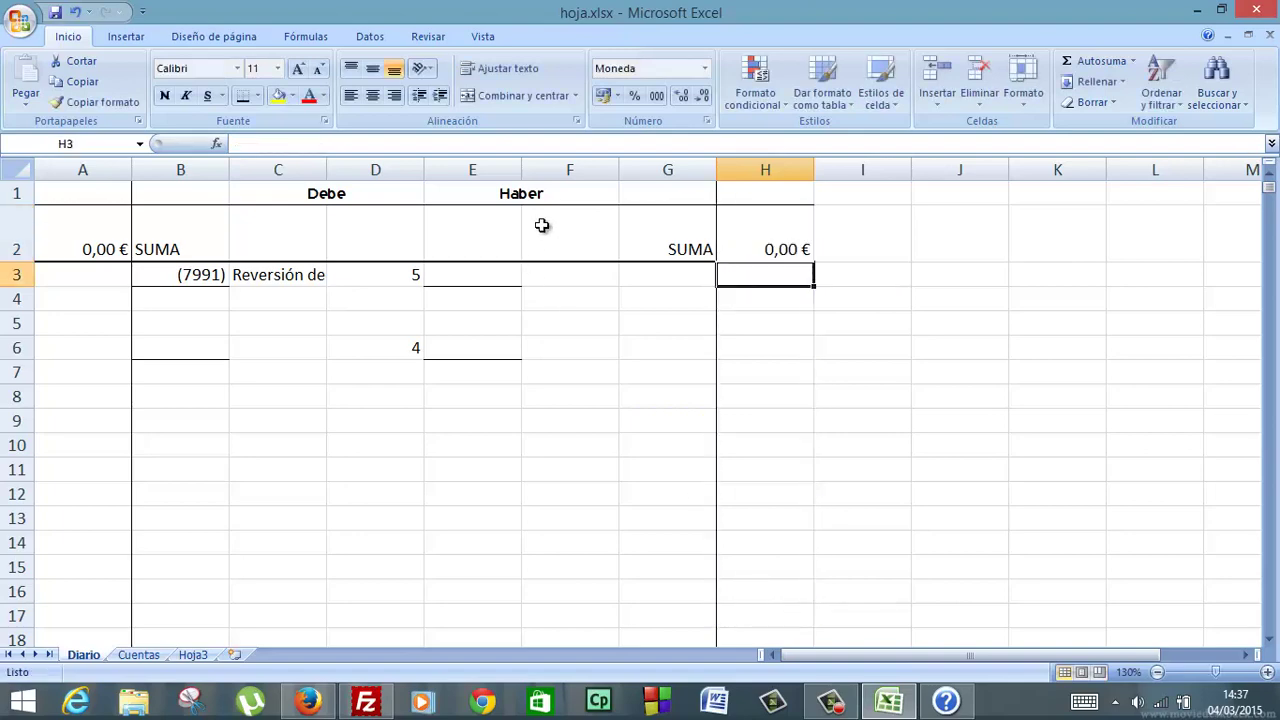
# Check the sample journal's header layout in Firefox, and insert an entire row above the SUMA row in the Diario sheet.
pyautogui.click(330, 702)
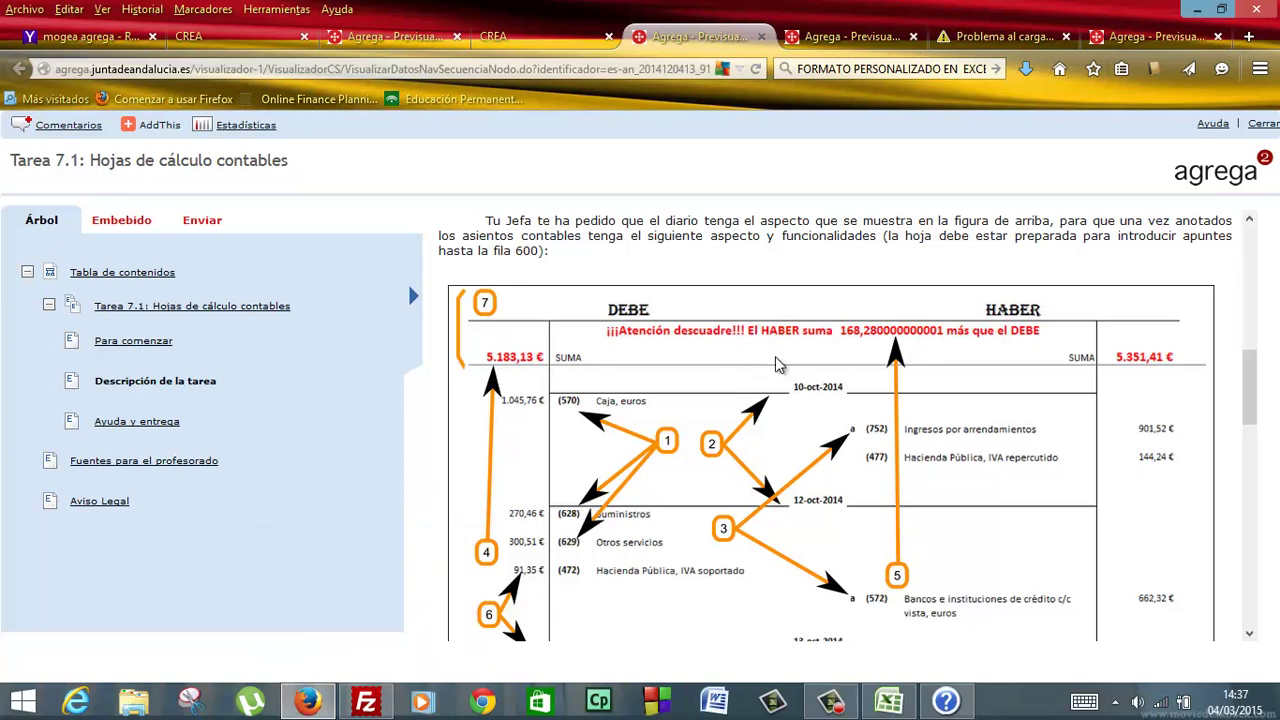
pyautogui.click(889, 700)
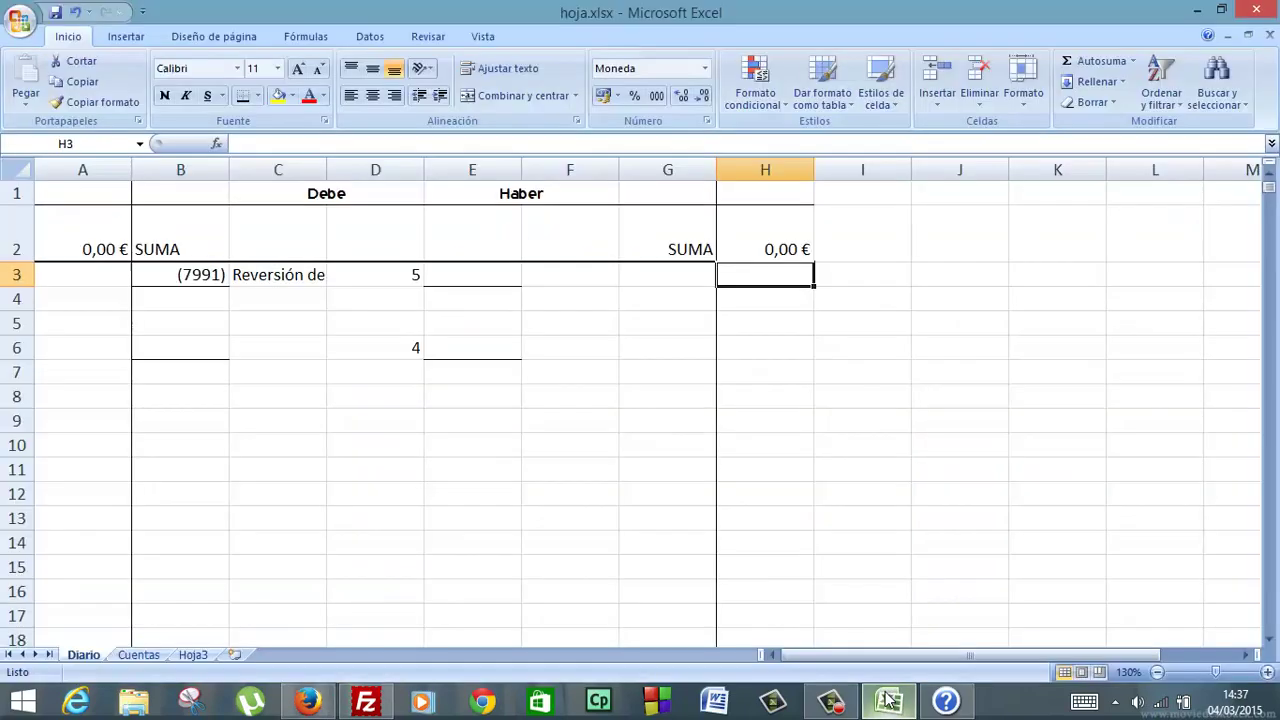
pyautogui.click(73, 230)
pyautogui.rightClick(68, 232)
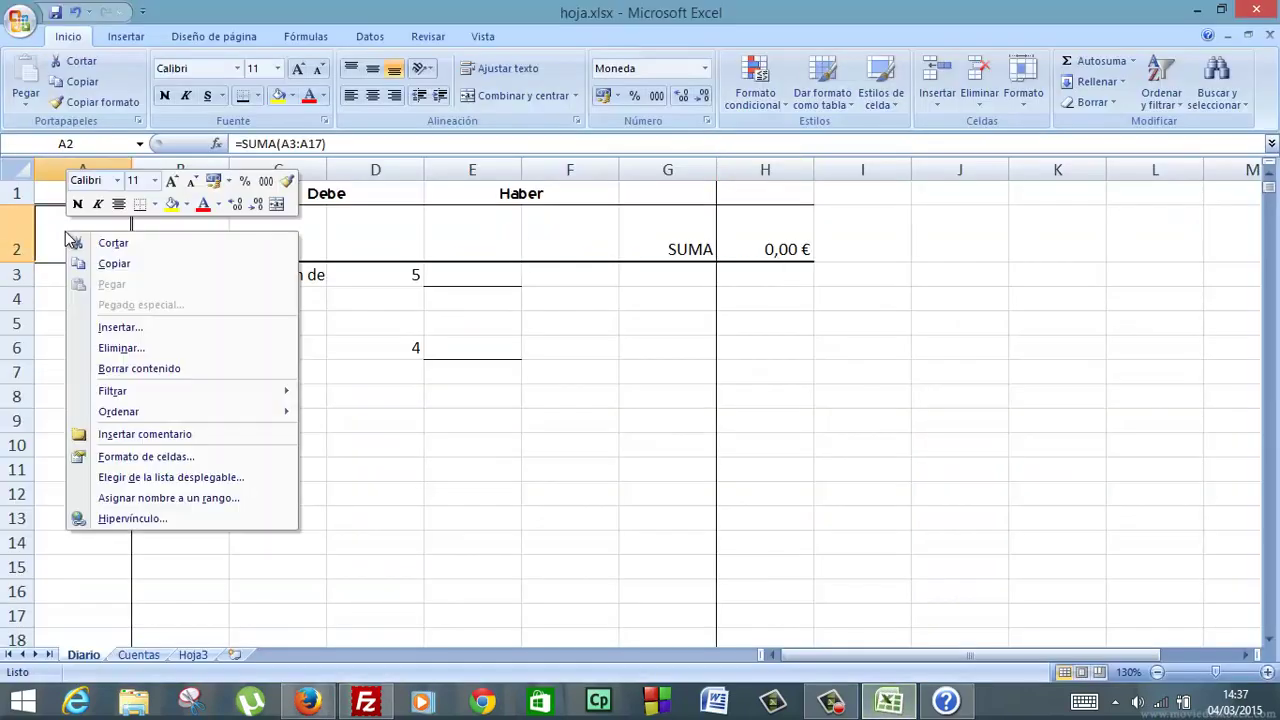
pyautogui.click(105, 328)
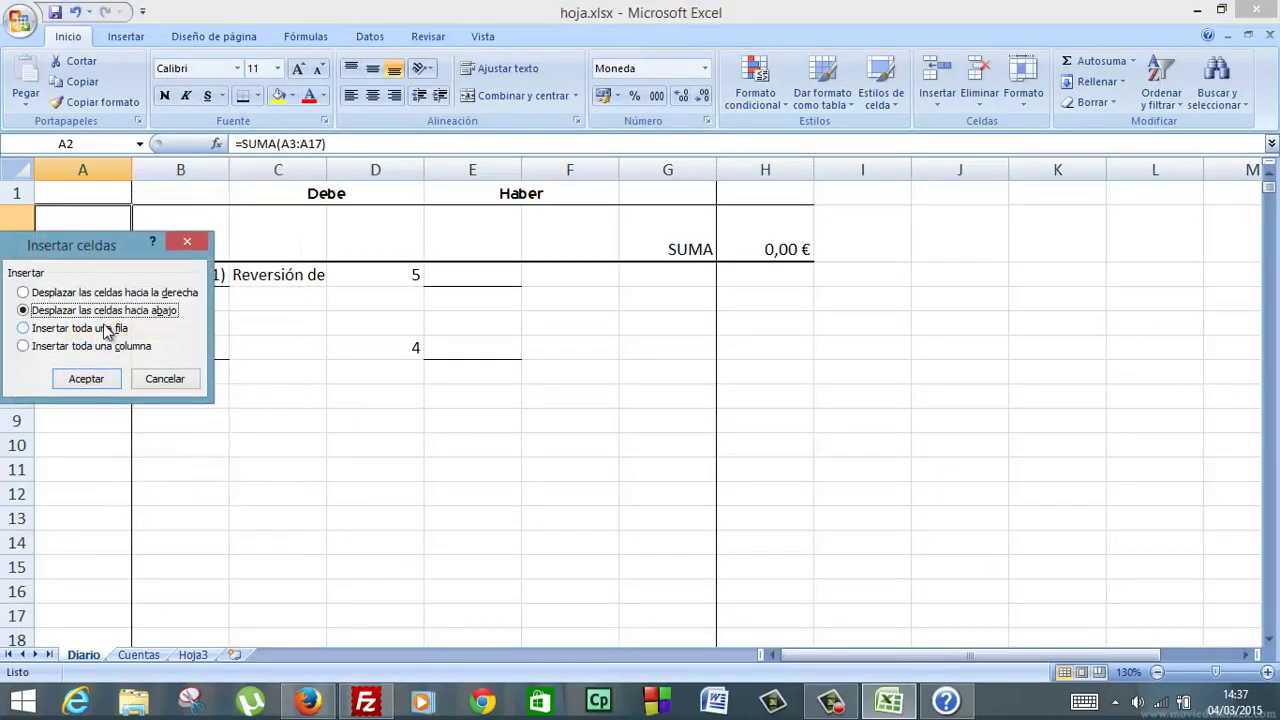
pyautogui.click(106, 329)
pyautogui.click(92, 371)
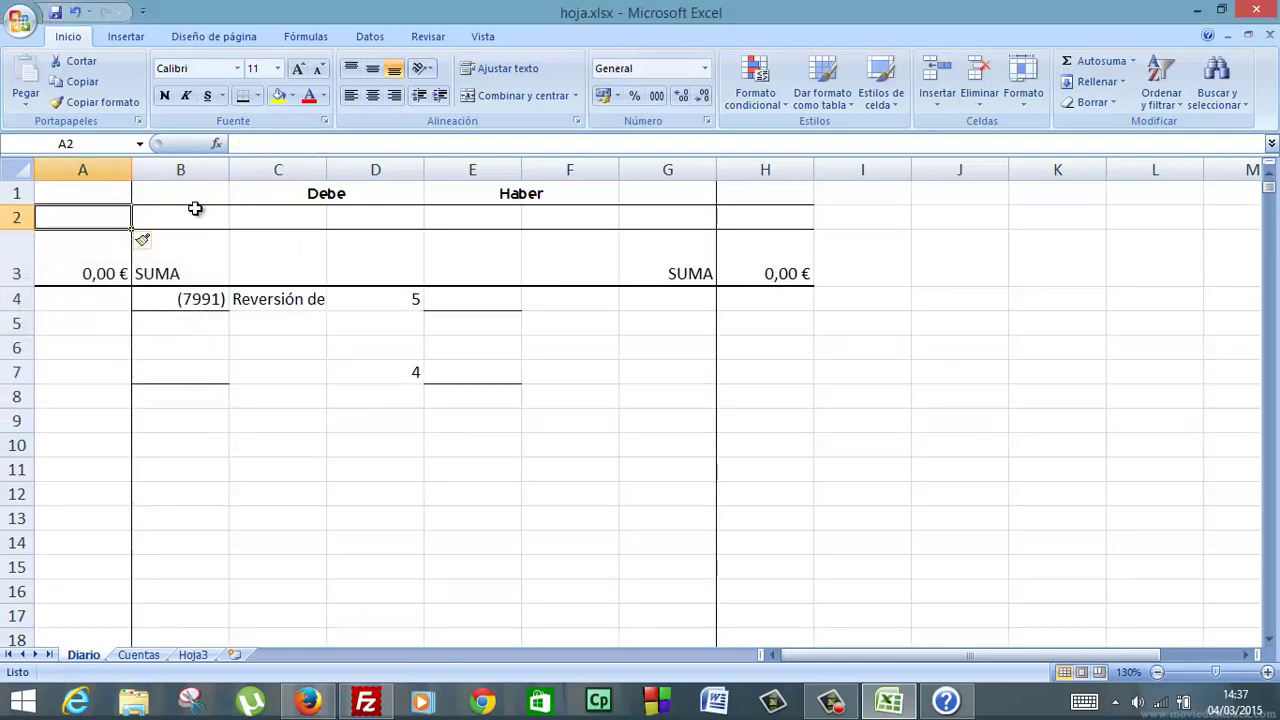
# Merge and centre cells B2:G2 in the new row.
pyautogui.moveTo(197, 212); pyautogui.dragTo(645, 219)
pyautogui.rightClick(643, 211)
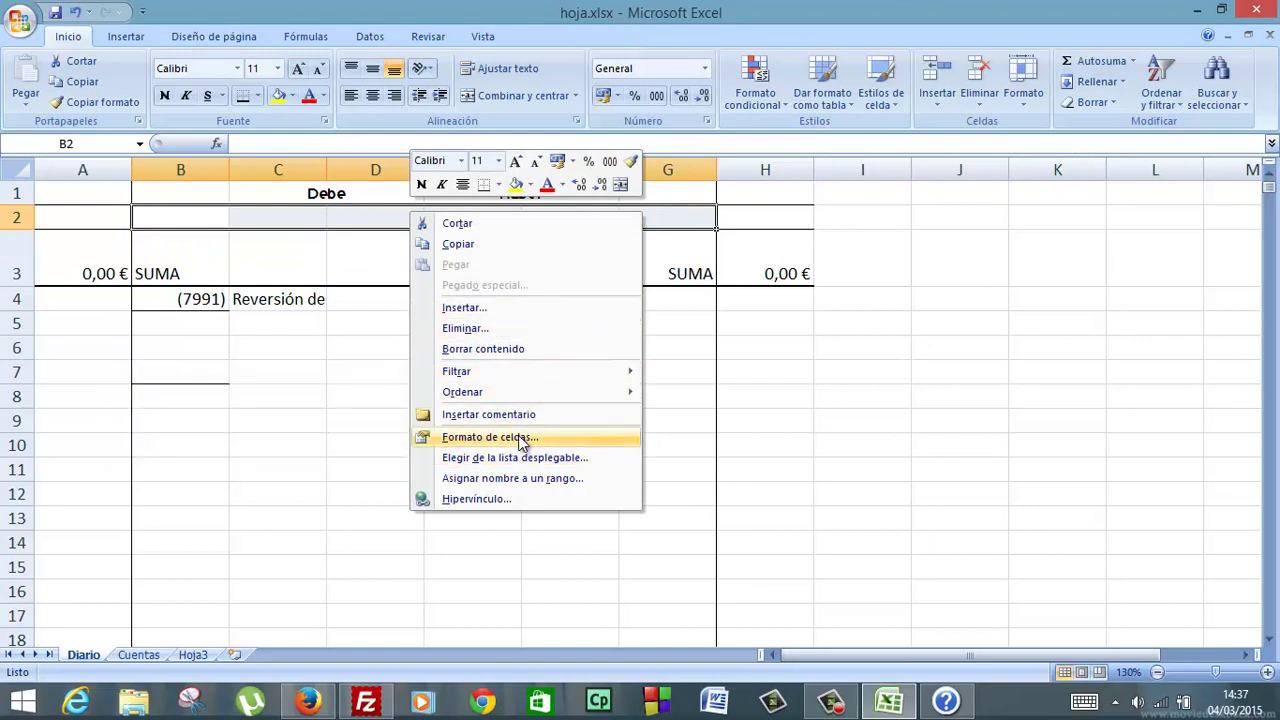
pyautogui.click(492, 93)
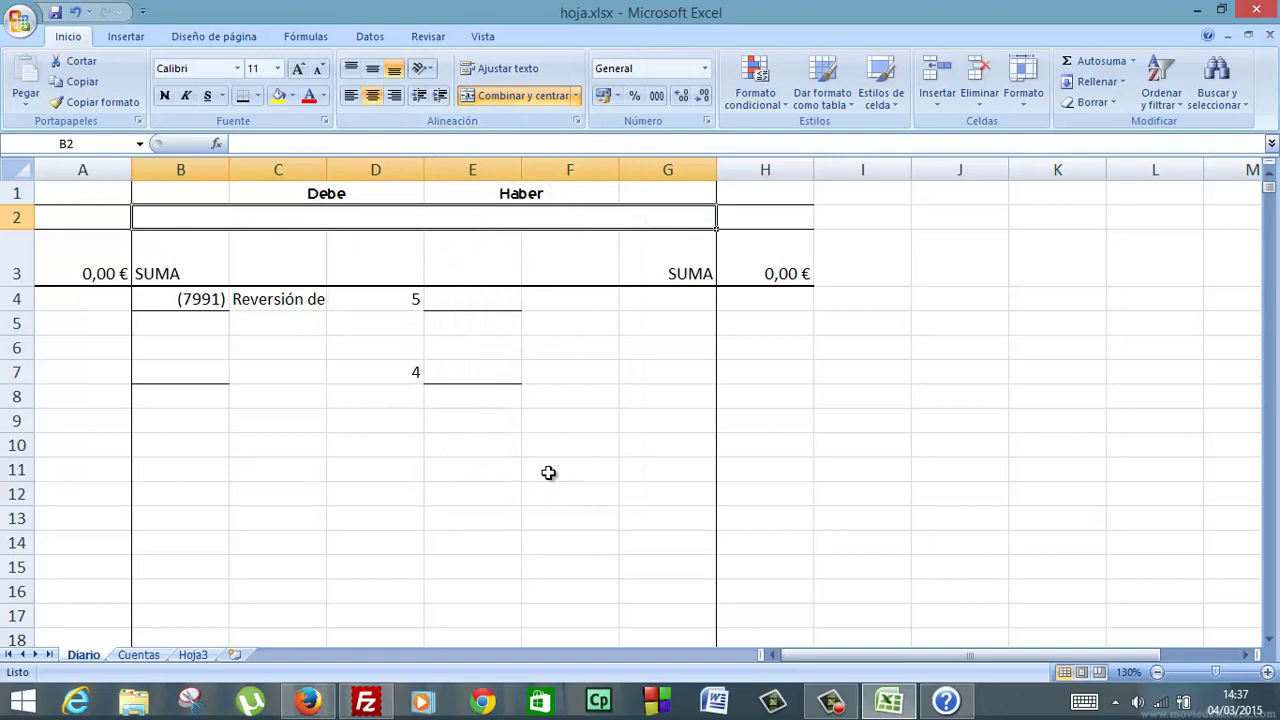
# Begin a formula in merged cell B2 that returns empty text when the two sums match: =SI(A3=H3;"";.
pyautogui.click(890, 699)
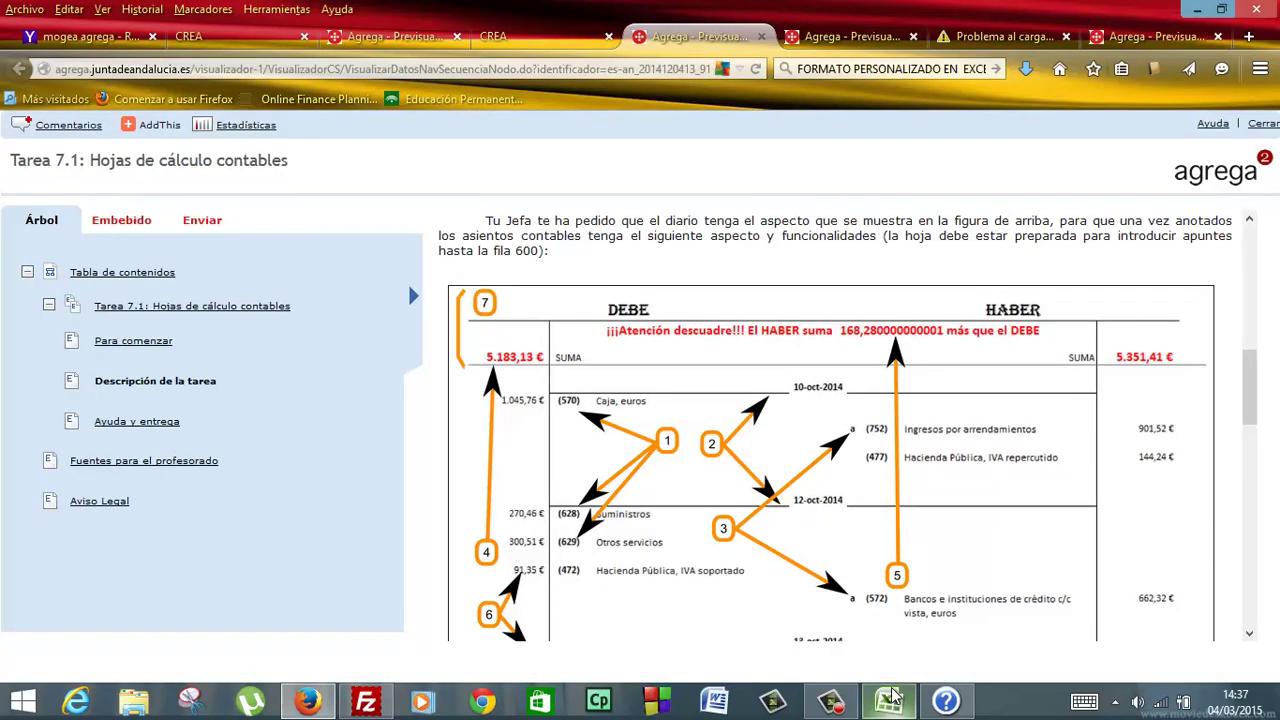
pyautogui.click(893, 697)
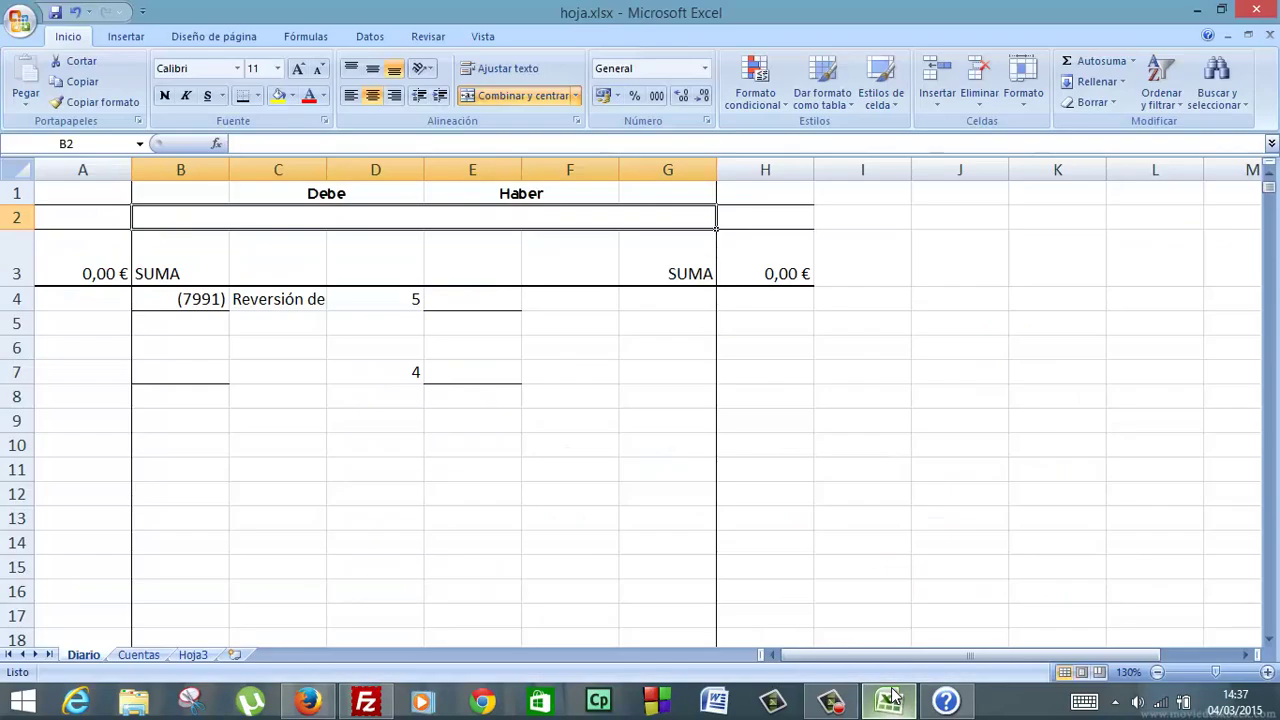
pyautogui.write('=SI')
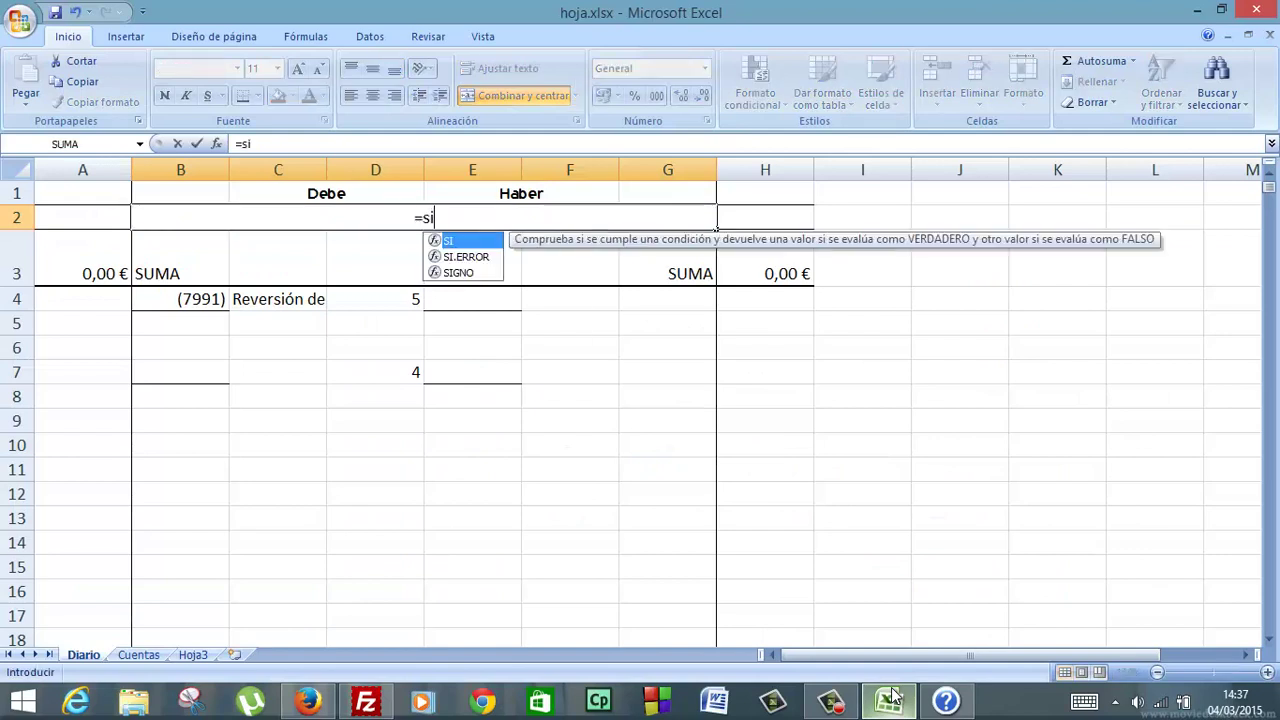
pyautogui.press('BackSpace')
pyautogui.press('BackSpace')
pyautogui.write('SI(')
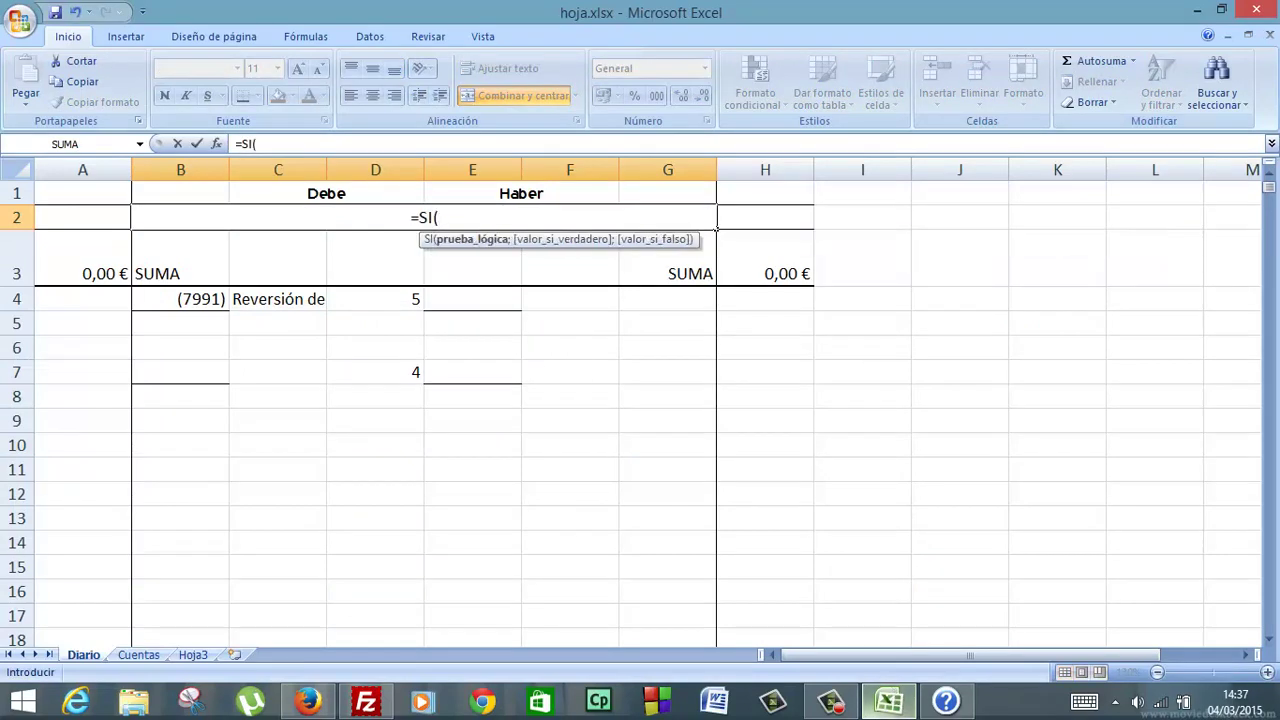
pyautogui.click(86, 263)
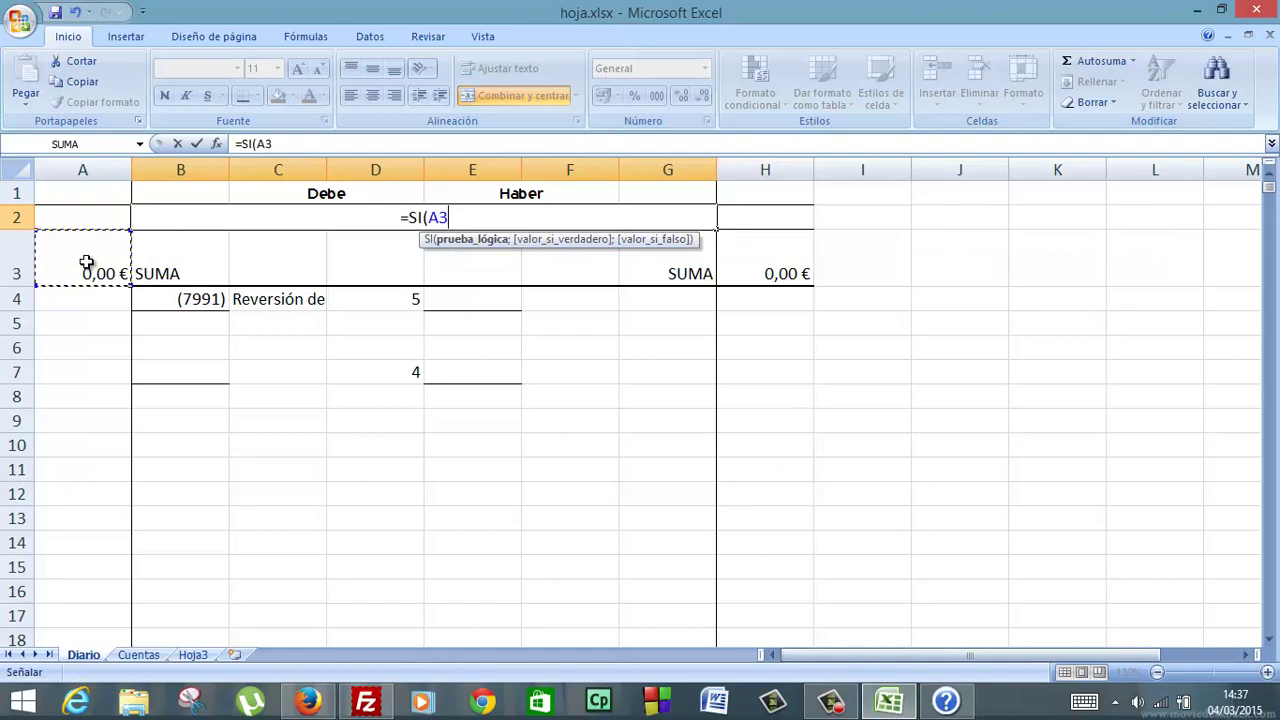
pyautogui.write('=')
pyautogui.click(772, 257)
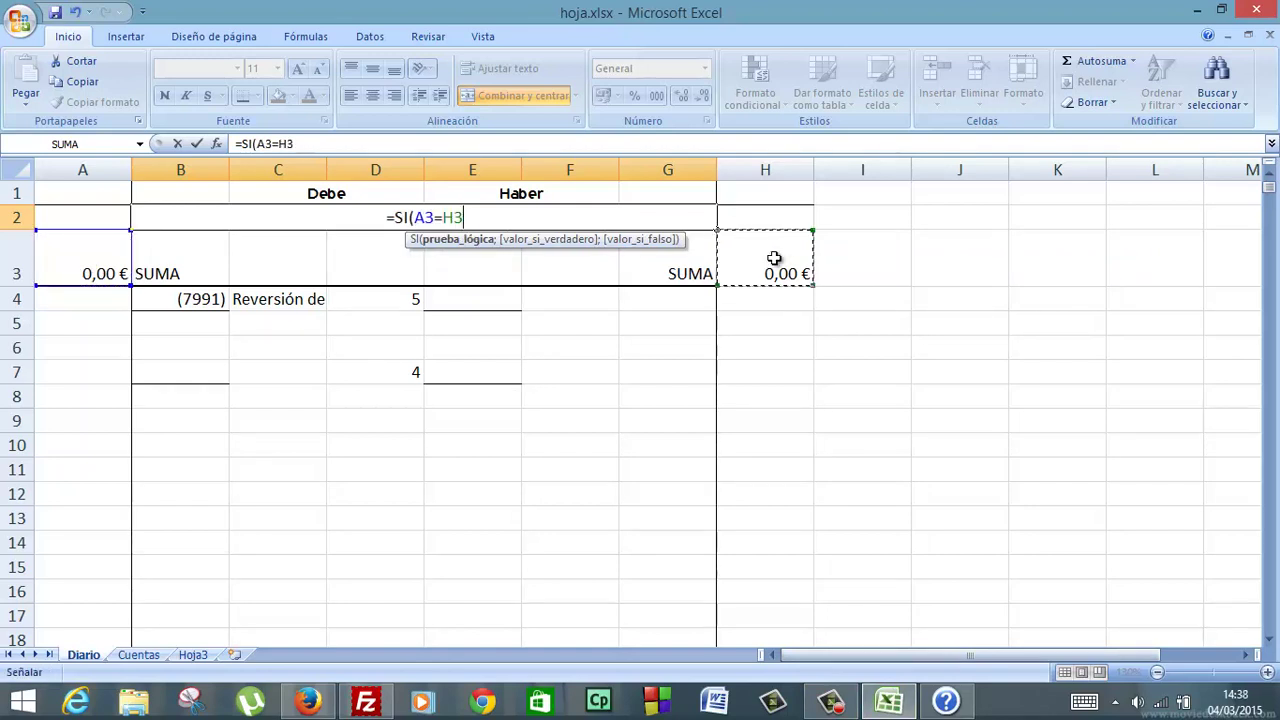
pyautogui.write(';""')
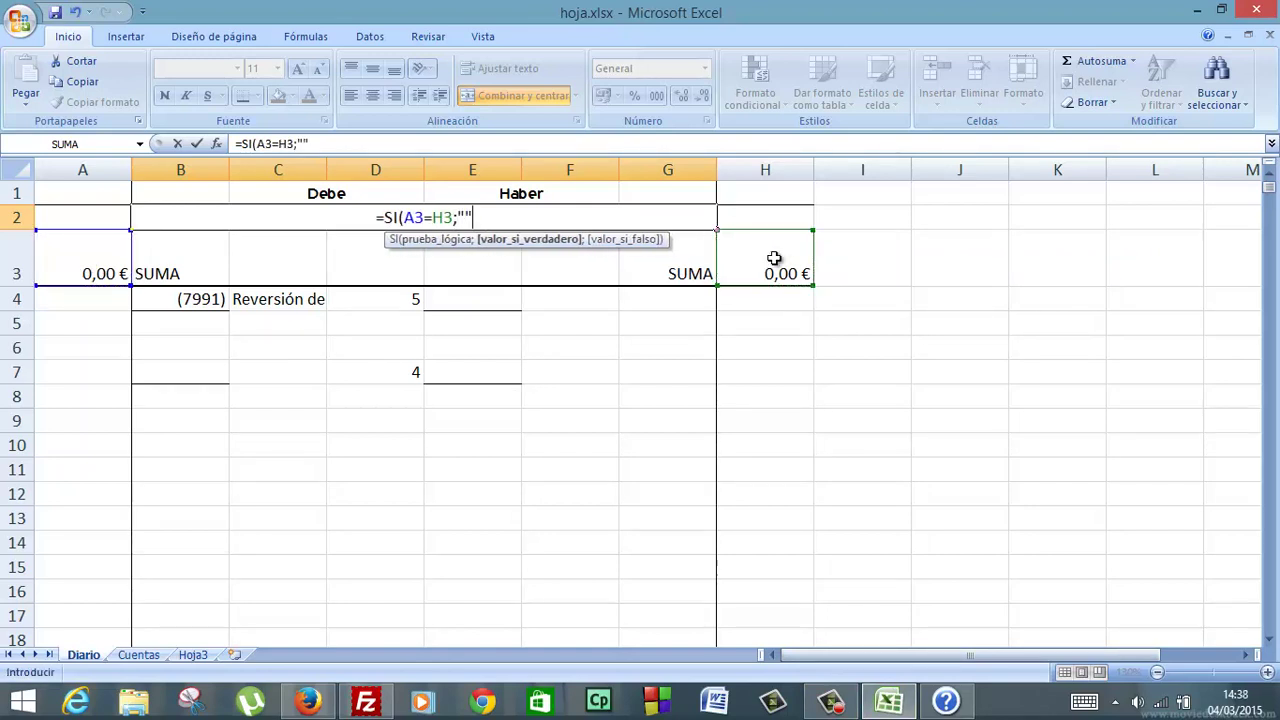
pyautogui.write(';')
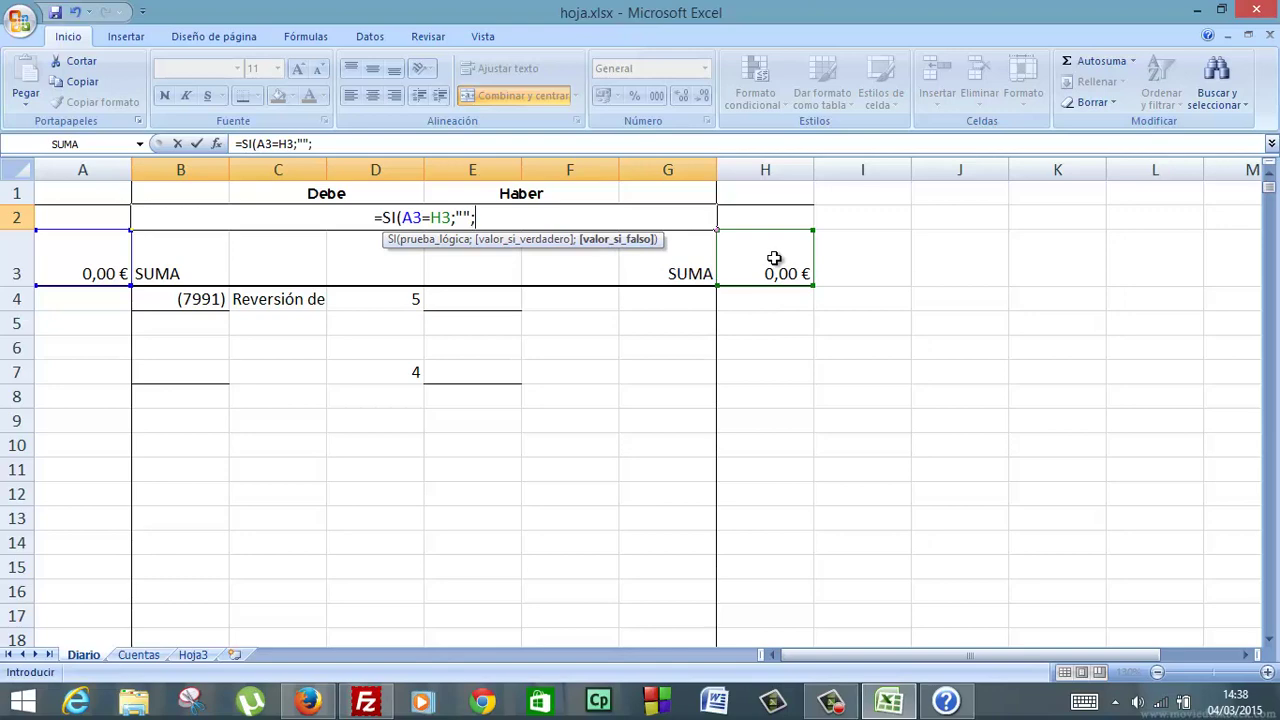
pyautogui.write('"')
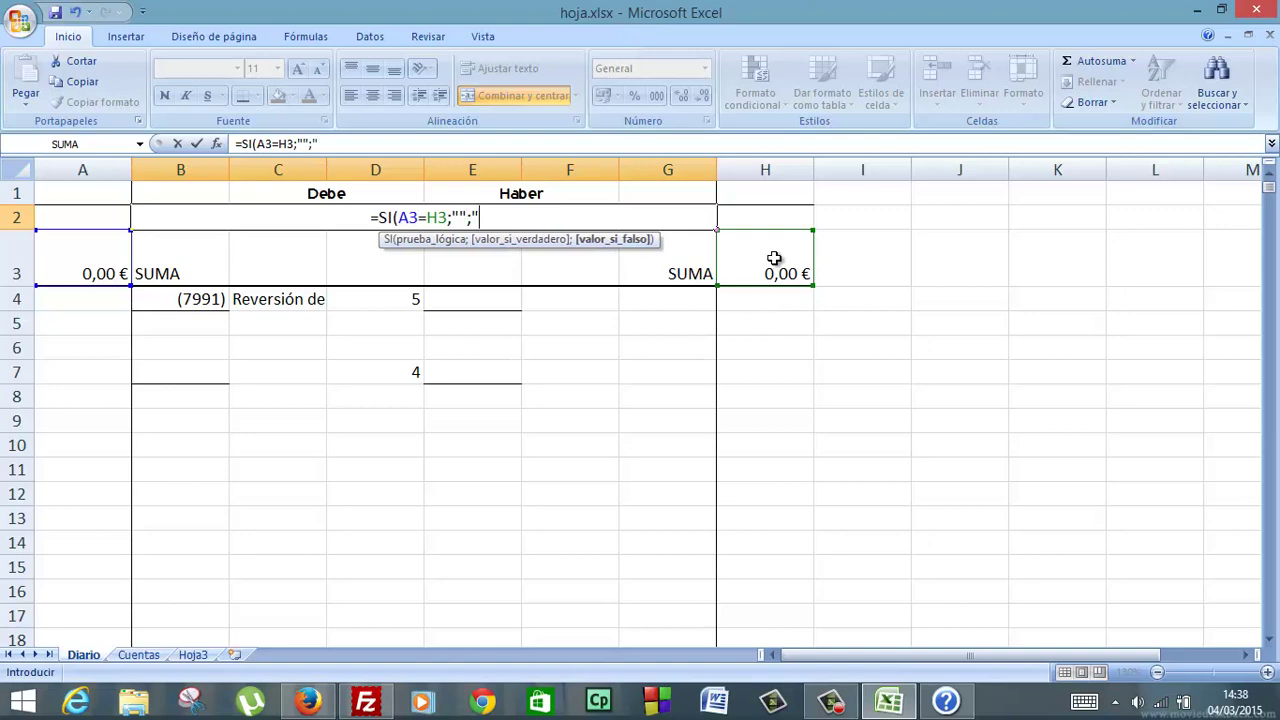
pyautogui.click(329, 708)
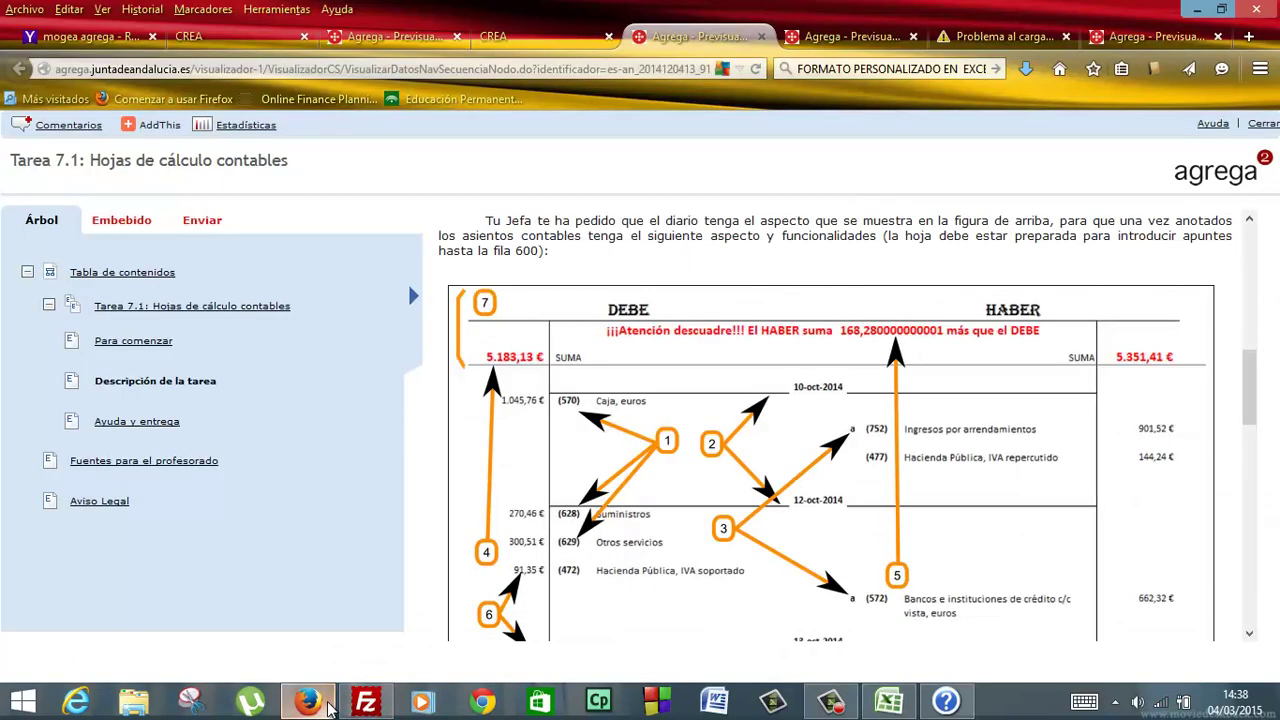
pyautogui.click(329, 708)
pyautogui.write('DE')
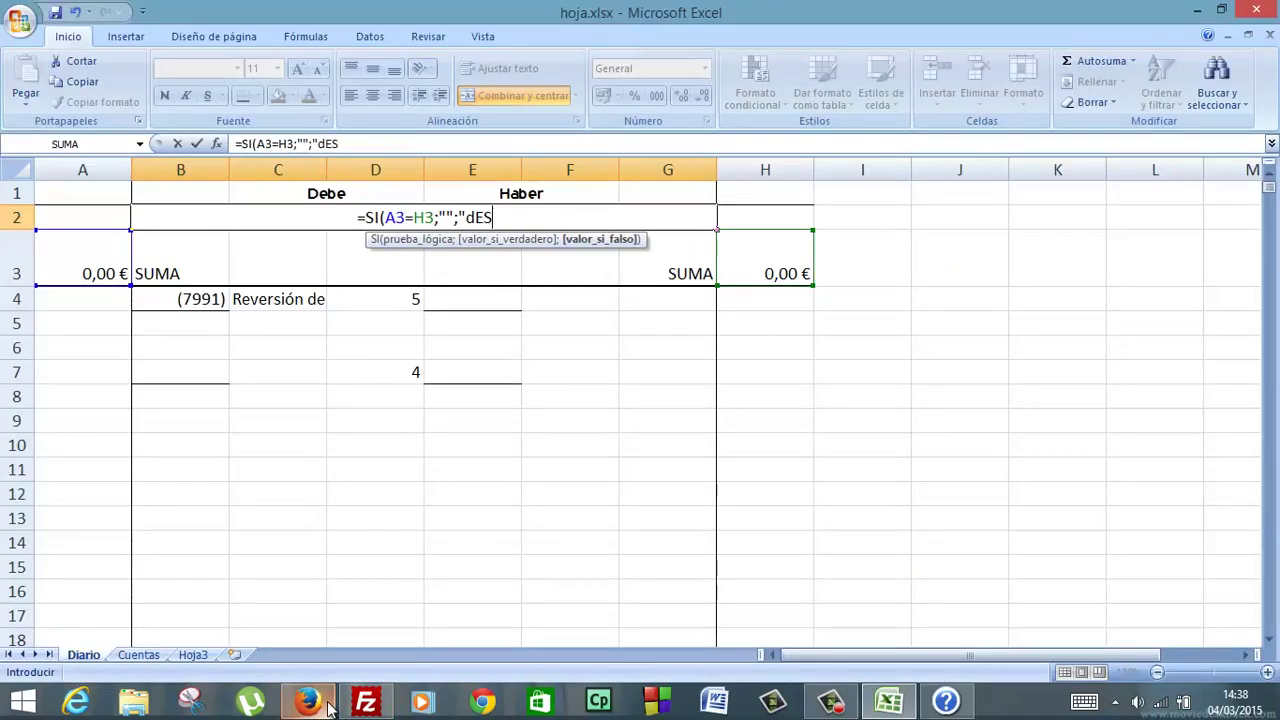
pyautogui.press('BackSpace')
pyautogui.press('BackSpace')
pyautogui.write('Descu')
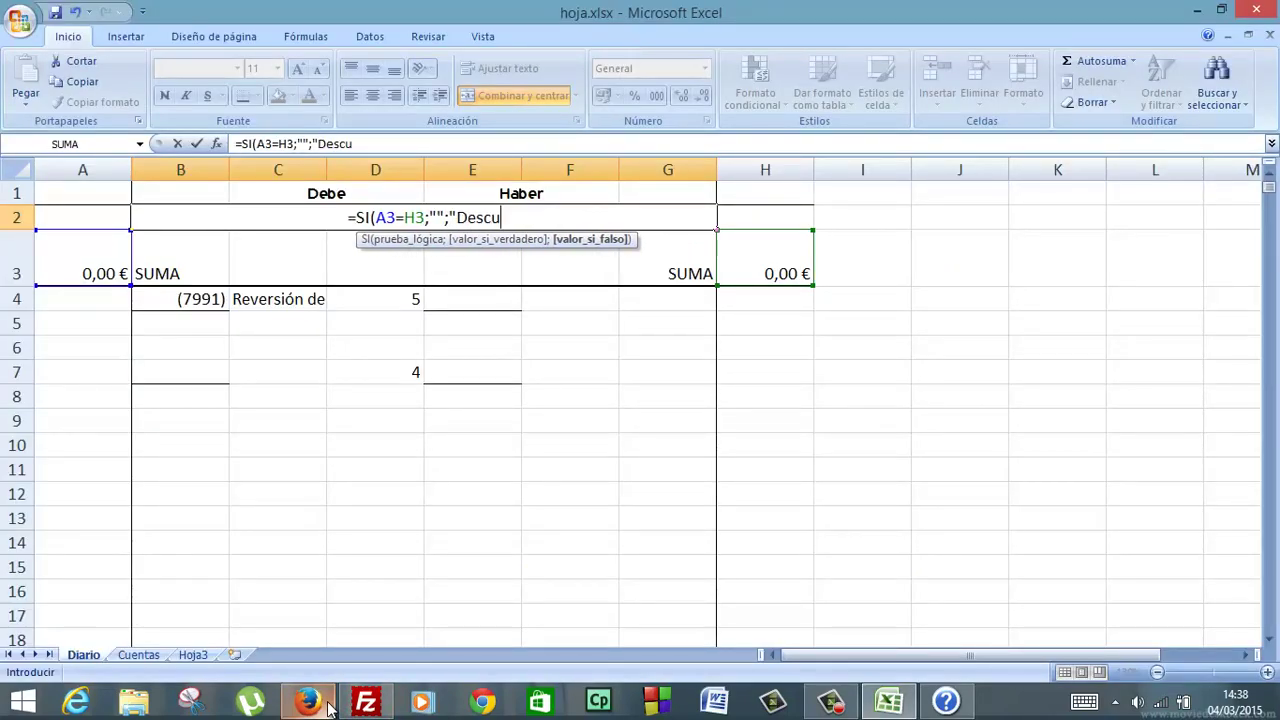
pyautogui.write('adre')
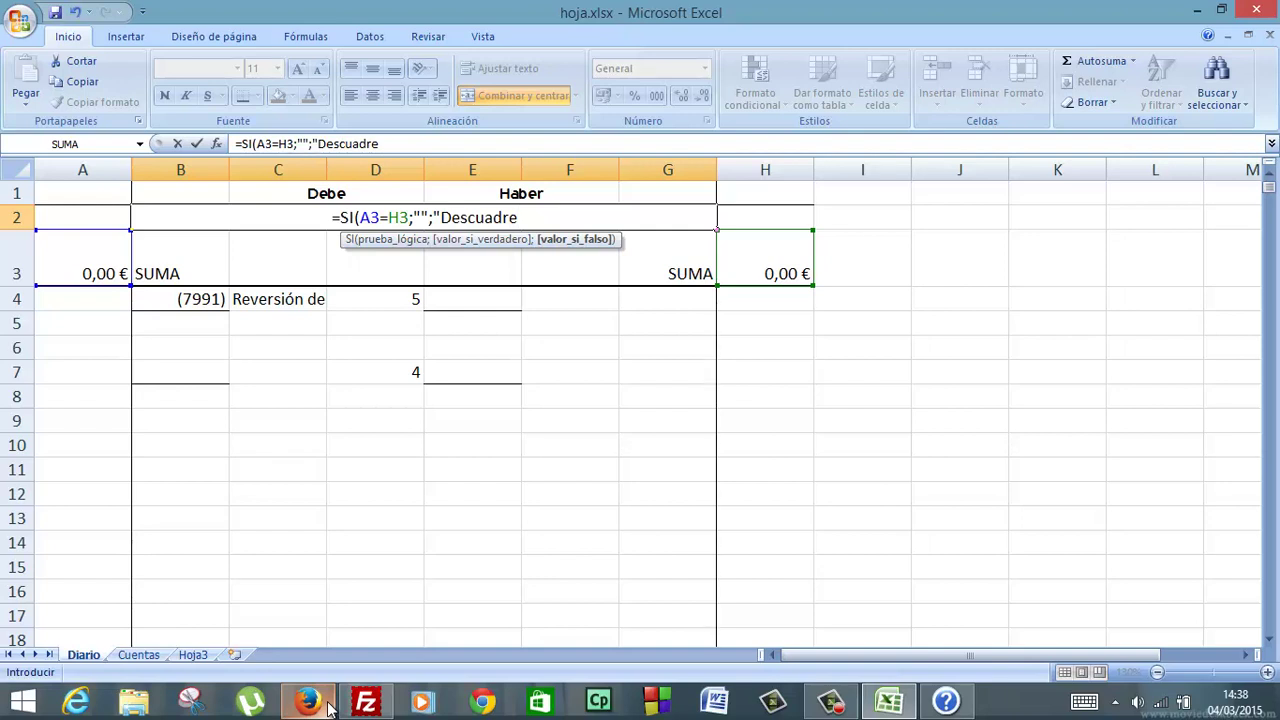
pyautogui.press('BackSpace')
pyautogui.press('BackSpace')
pyautogui.press('BackSpace')
pyautogui.press('BackSpace')
pyautogui.press('BackSpace')
pyautogui.press('BackSpace')
pyautogui.press('BackSpace')
pyautogui.press('BackSpace')
pyautogui.press('BackSpace')
pyautogui.press('BackSpace')
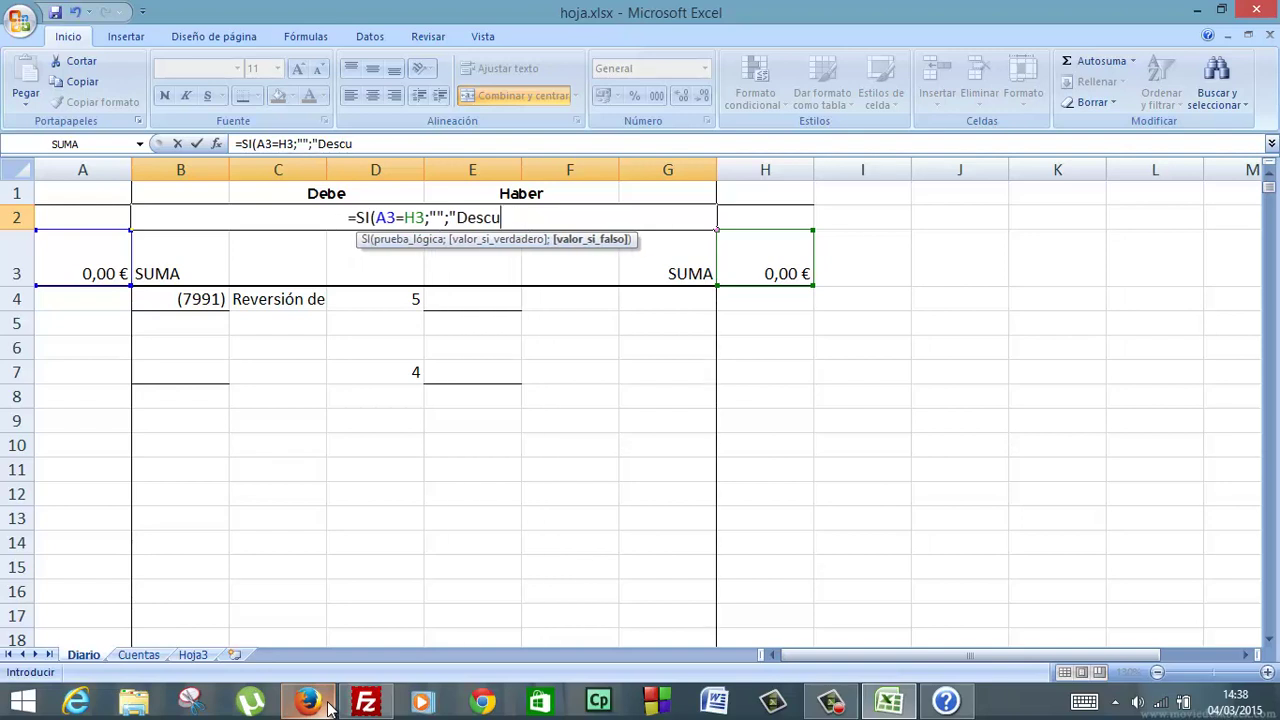
pyautogui.press('BackSpace')
pyautogui.write(';')
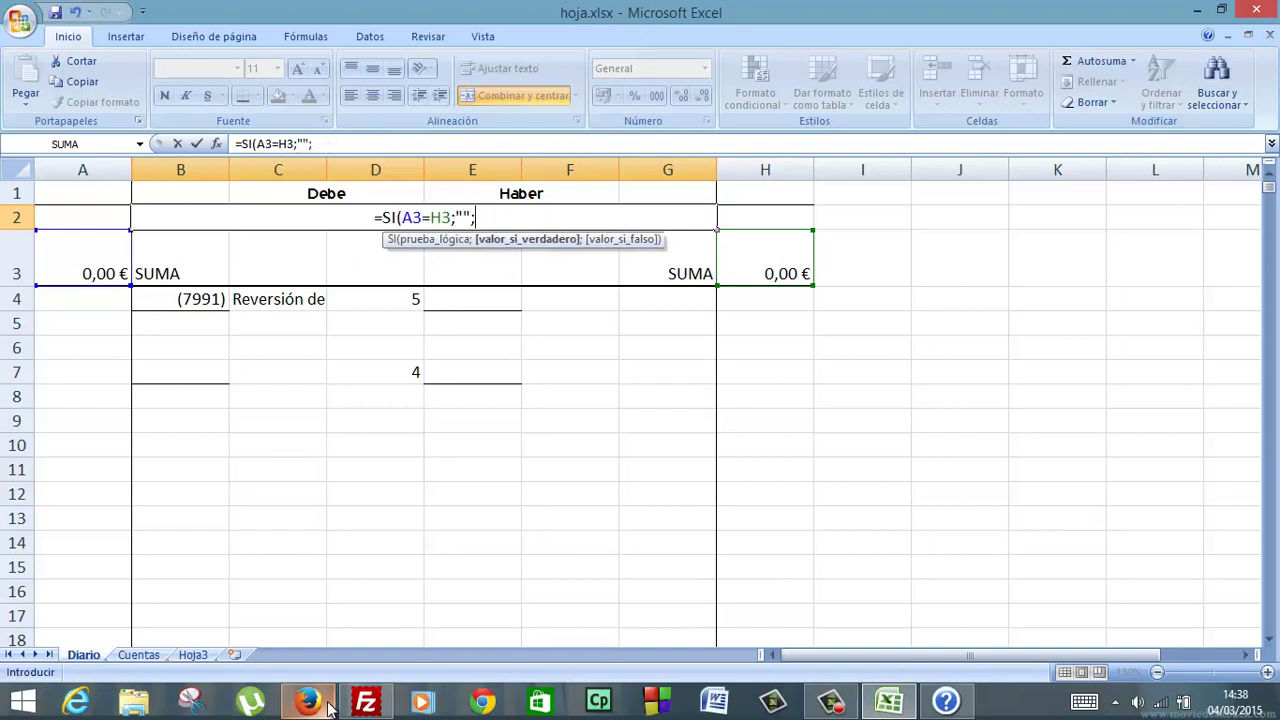
# Nest a second condition, SI(A3>H3;, in the B2 formula with "Descuadre, el debe suma " as the start of its true result.
pyautogui.write('SI(A3')
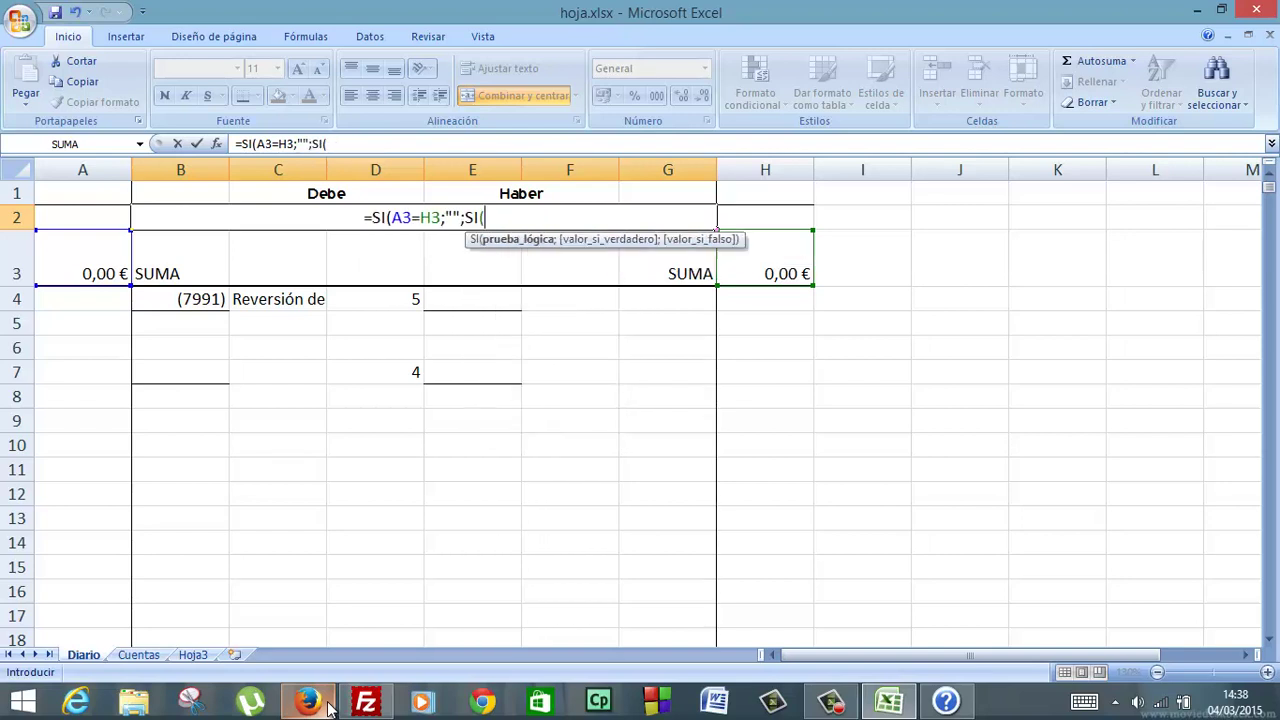
pyautogui.write('>H')
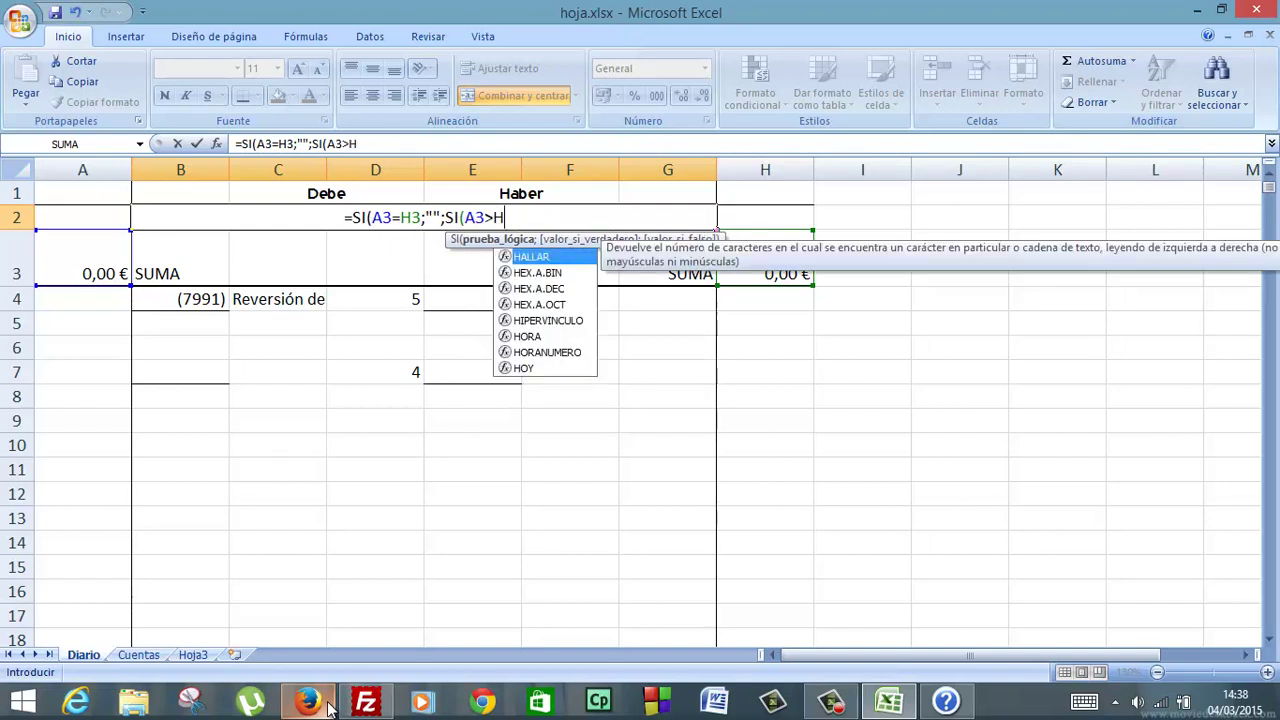
pyautogui.write('3;"De')
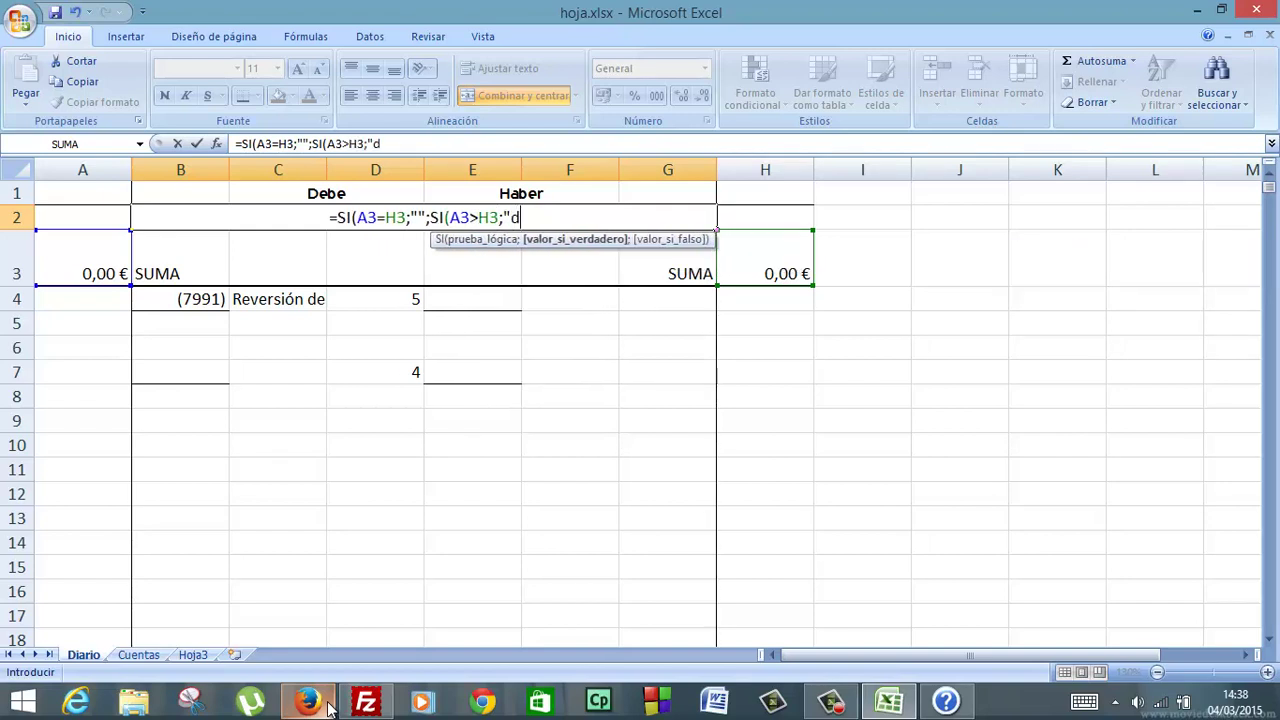
pyautogui.write('sc')
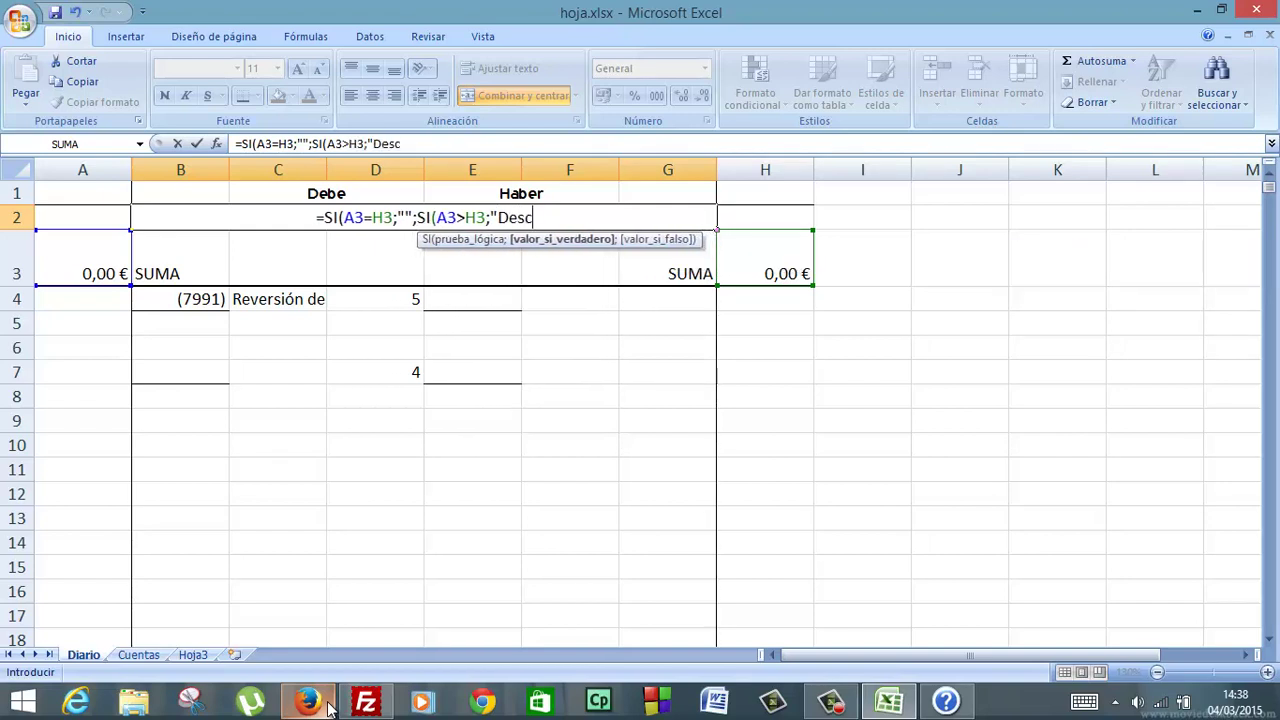
pyautogui.write('uadre,')
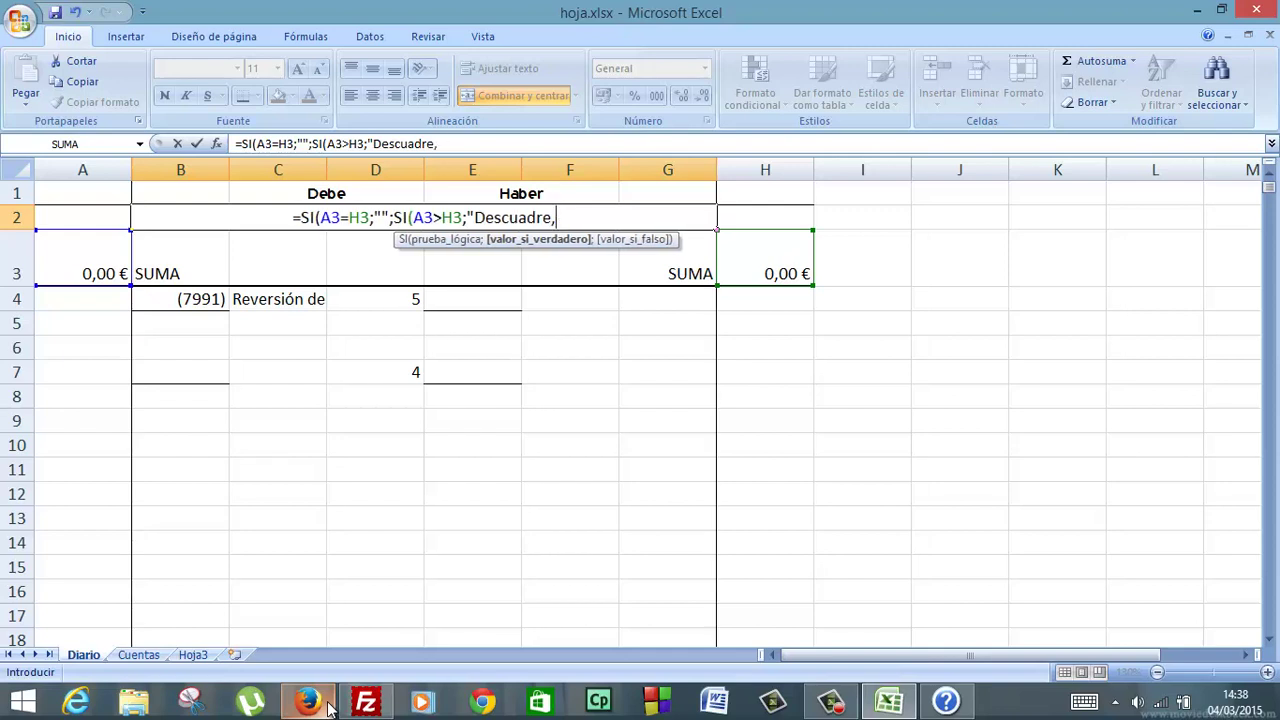
pyautogui.write(' el deb')
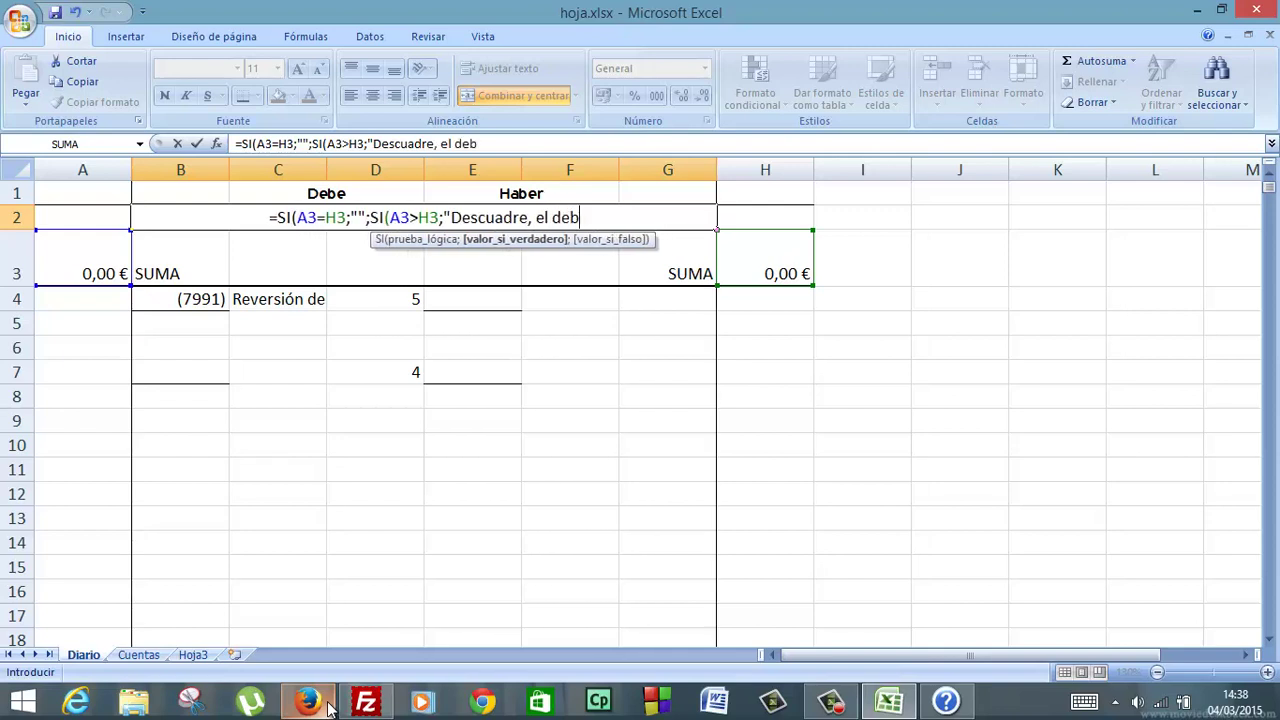
pyautogui.write('e suma')
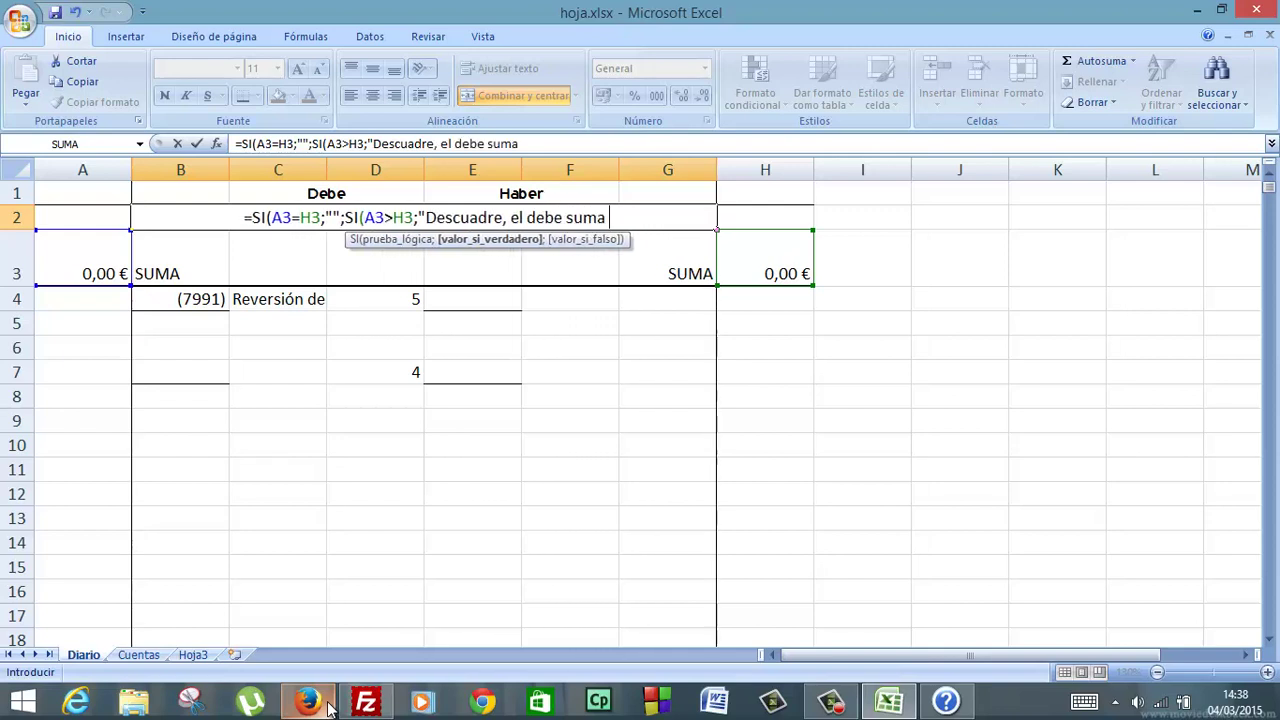
pyautogui.write(' "')
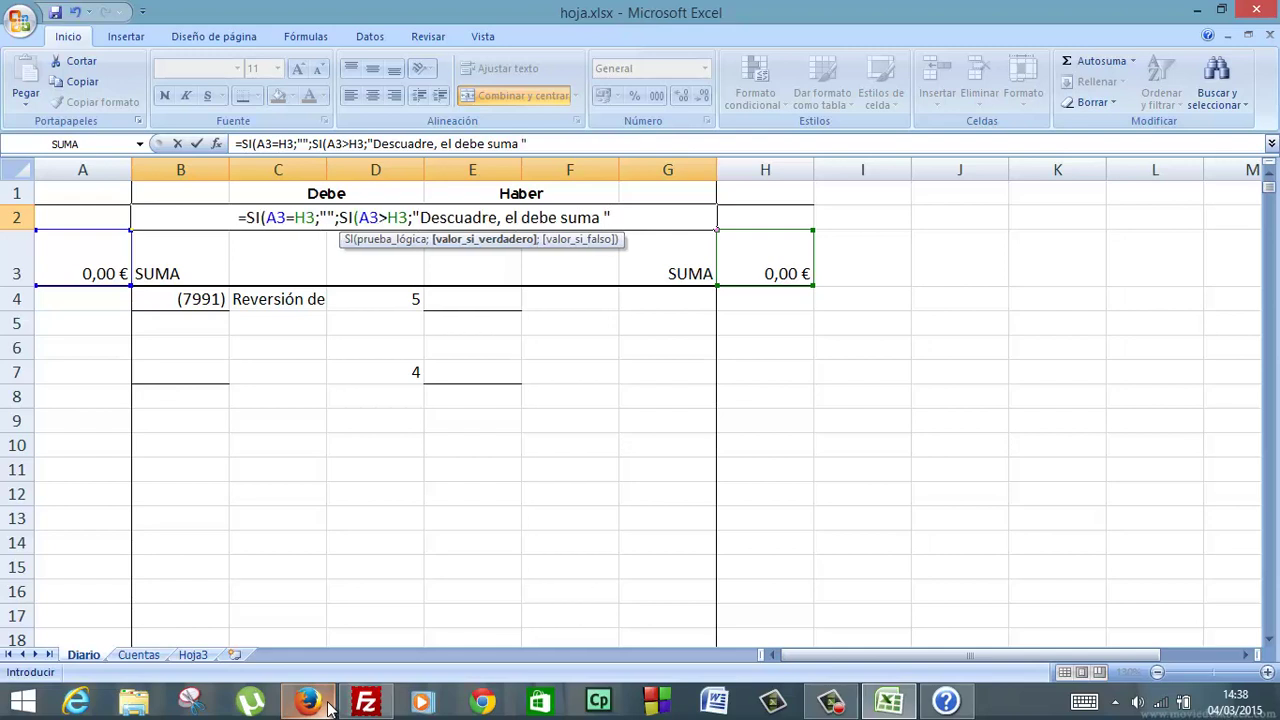
# Concatenate the difference A3-H3 and the text "más que el haber" to the Debe imbalance message.
pyautogui.write('&')
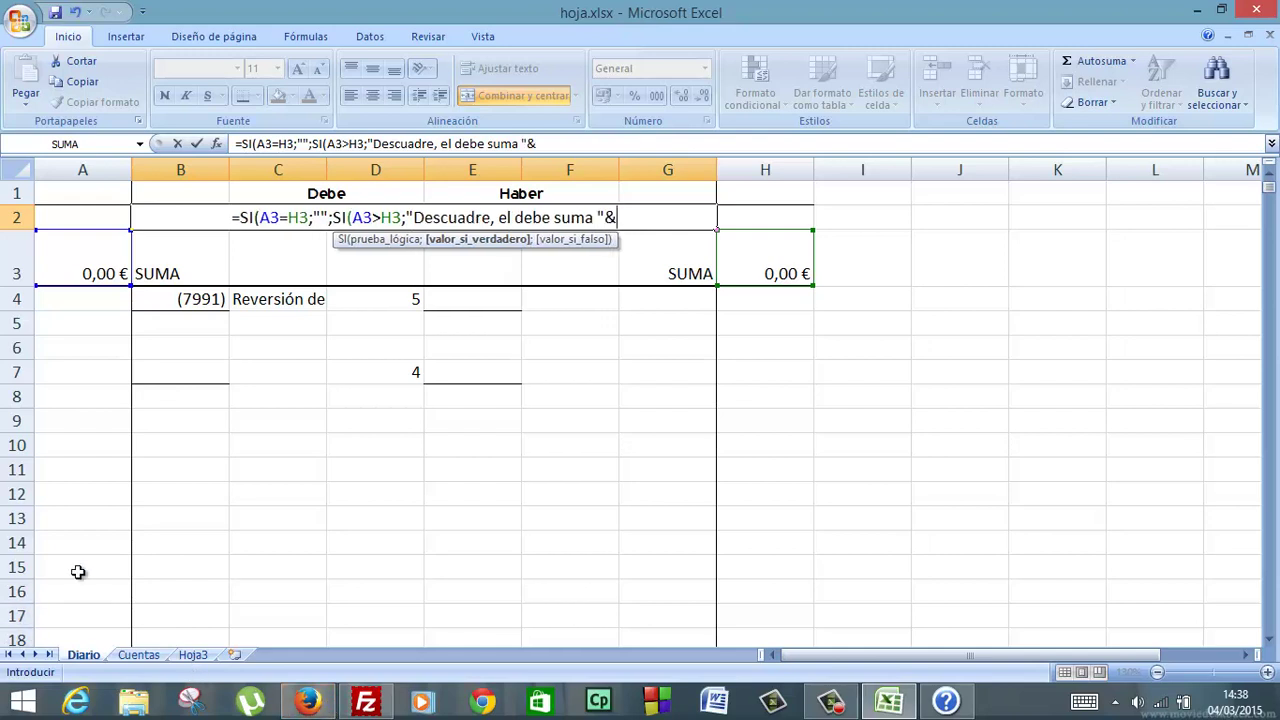
pyautogui.click(63, 249)
pyautogui.write('-')
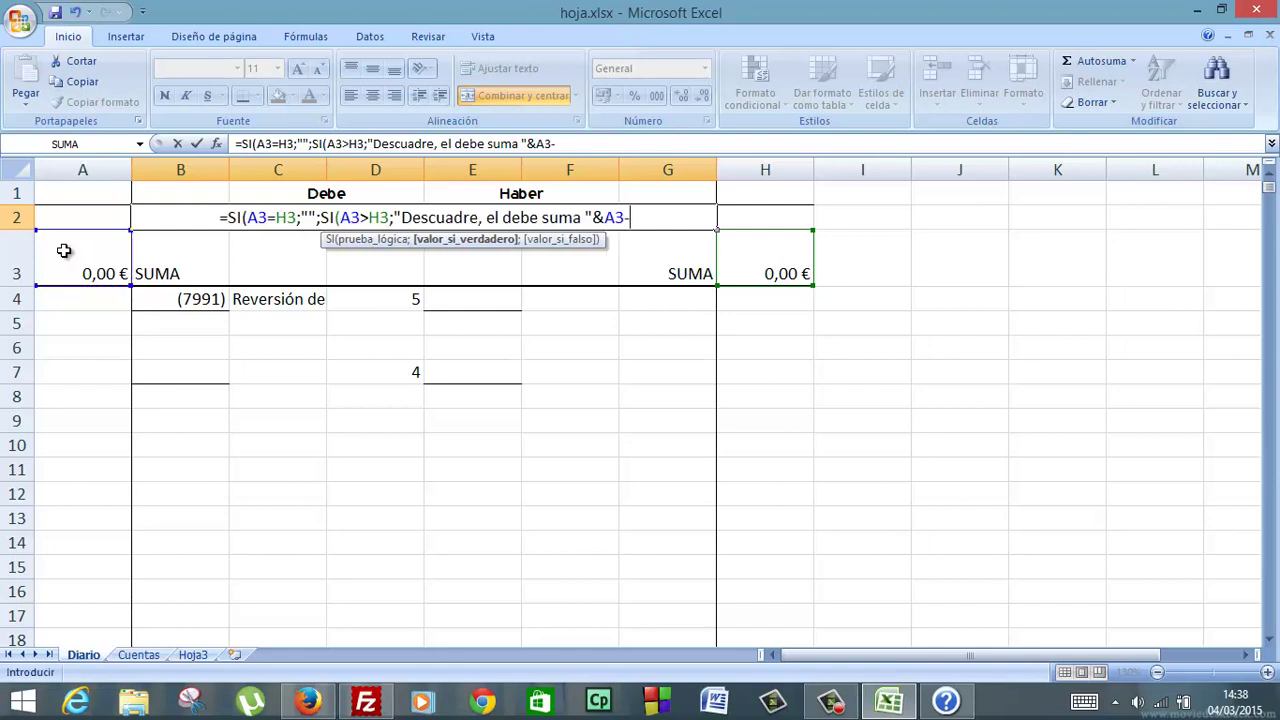
pyautogui.click(735, 278)
pyautogui.write('&')
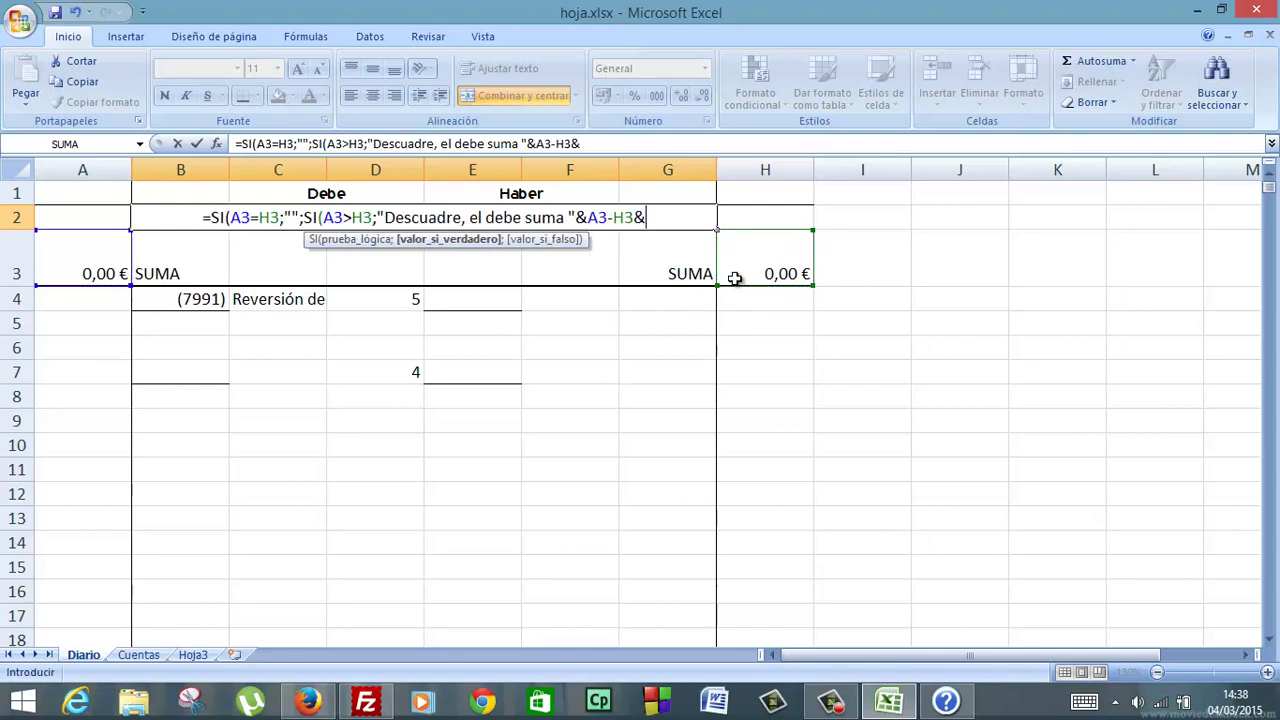
pyautogui.write('"más')
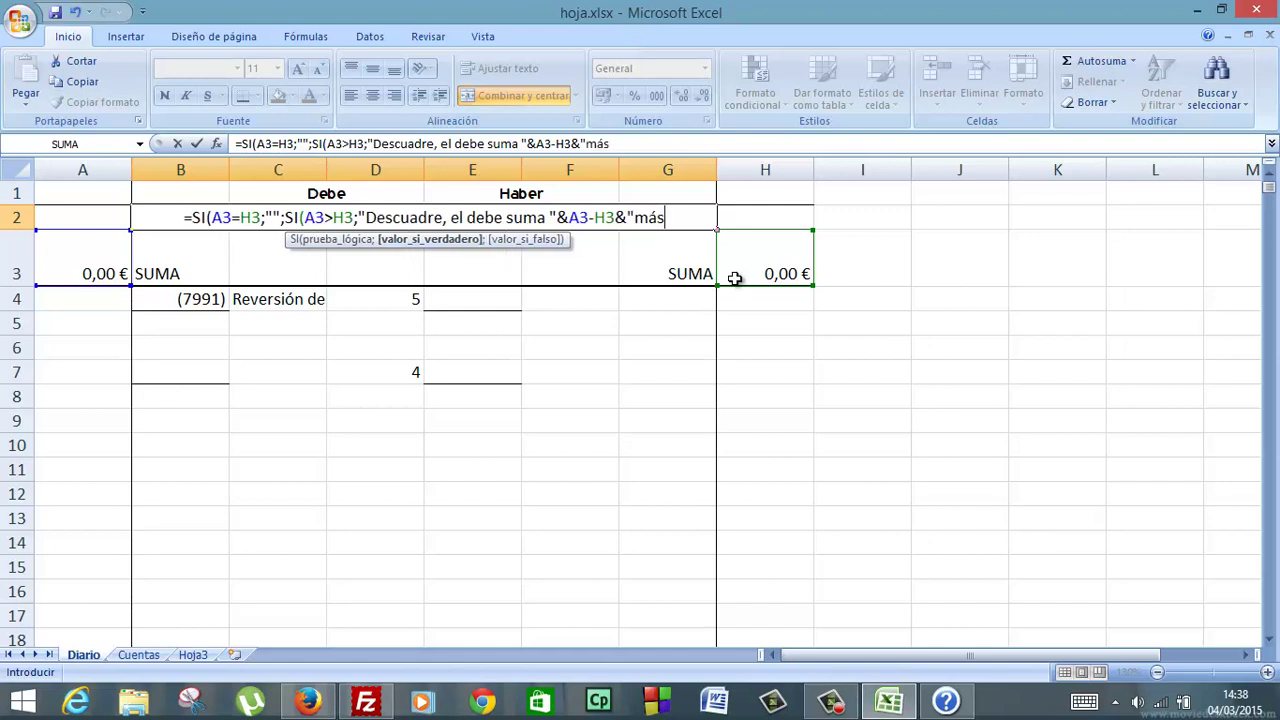
pyautogui.write(' que el')
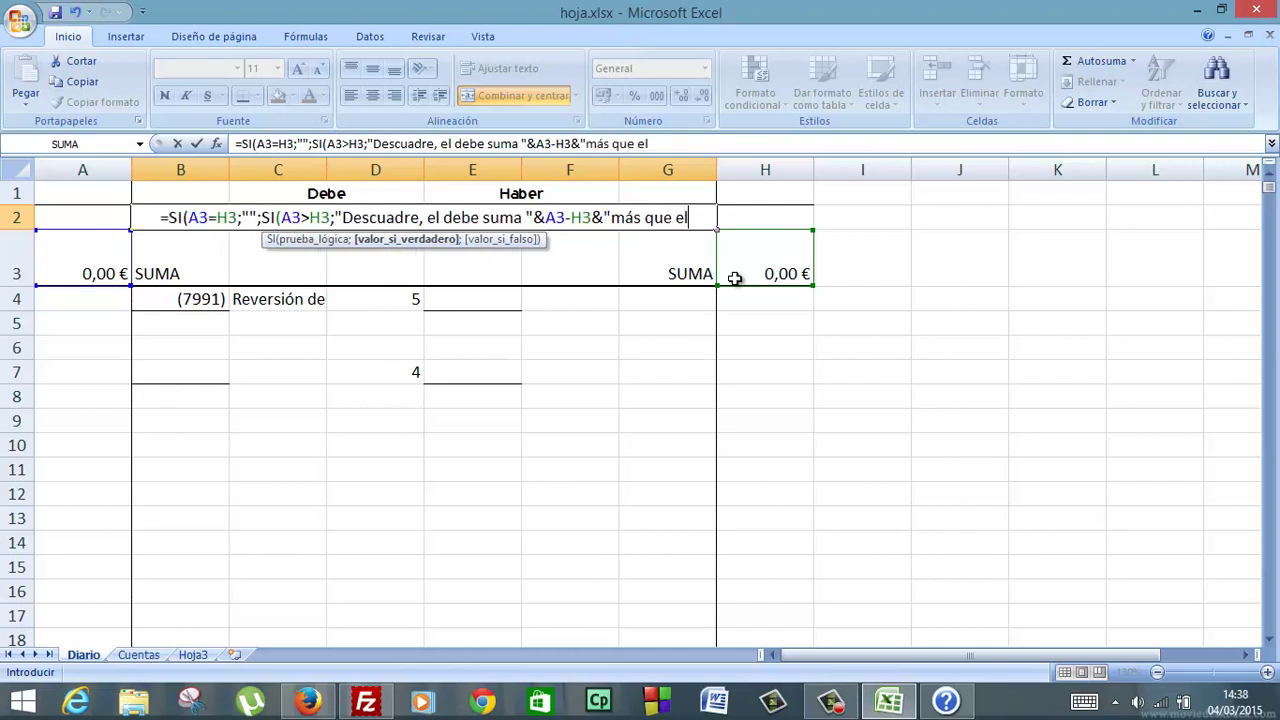
pyautogui.write(' hab')
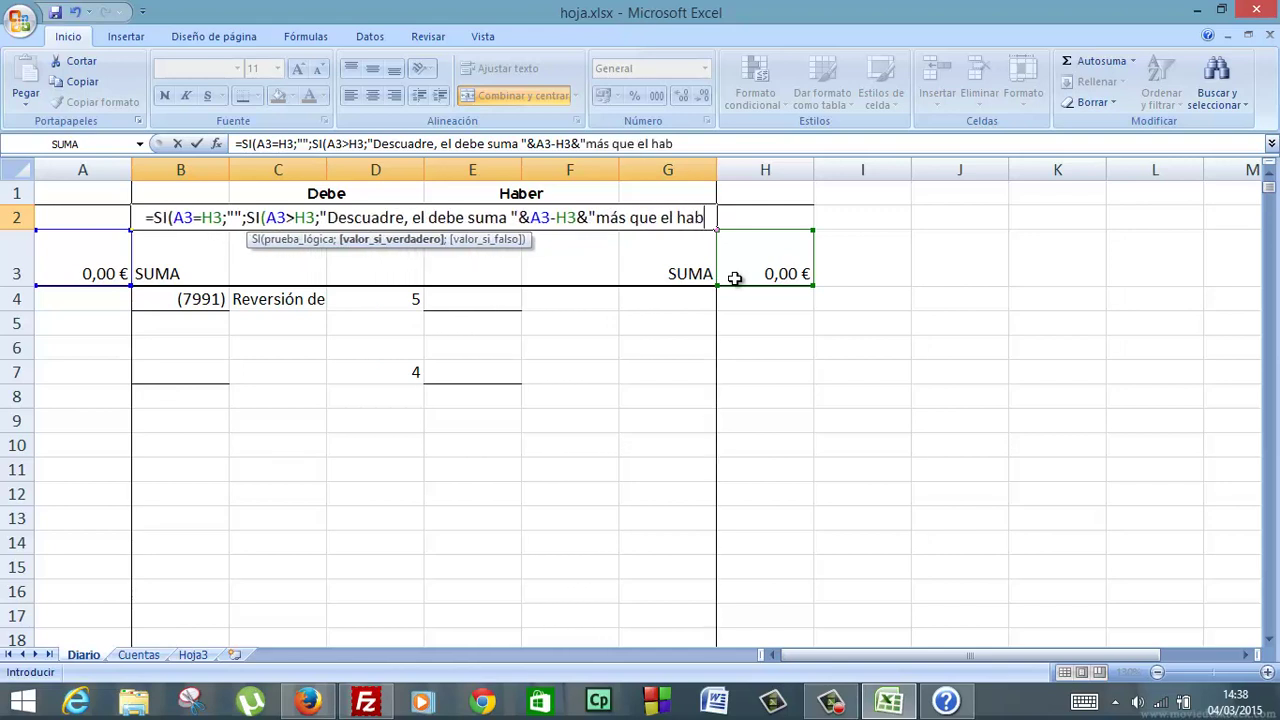
pyautogui.write('er"')
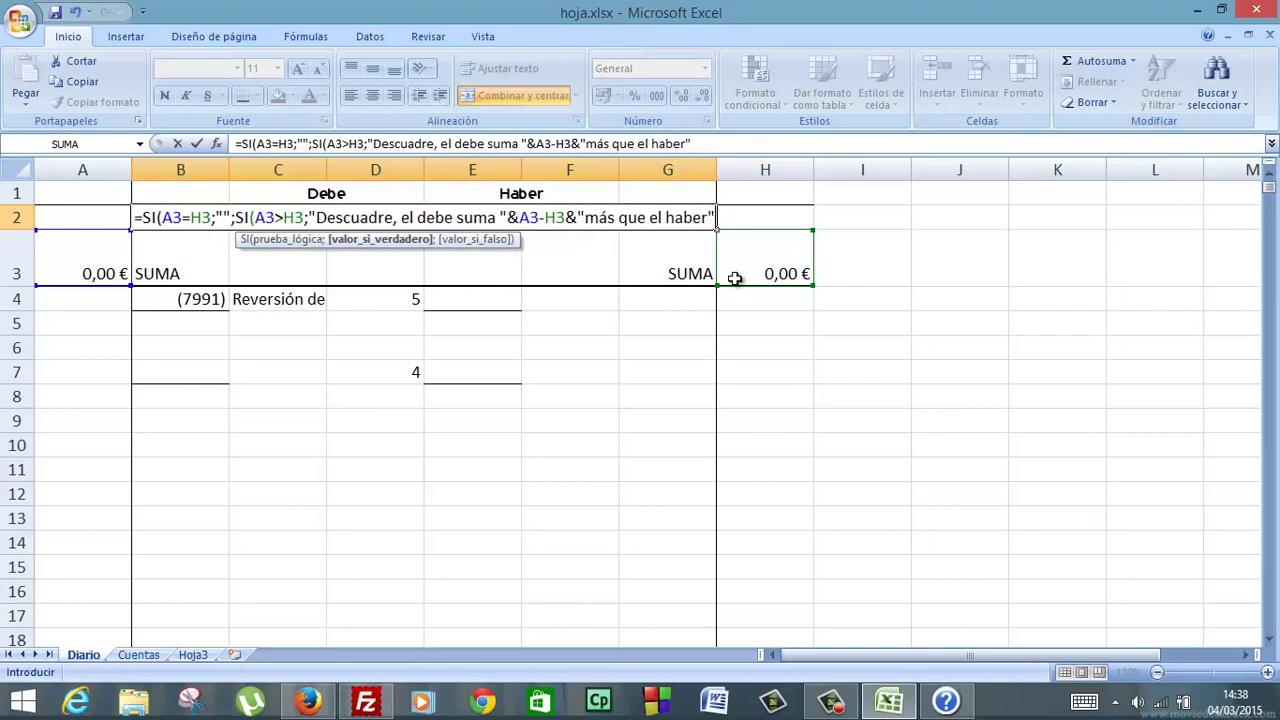
# Start the false result of the nested SI in B2 with the text "Descuadre, el haber suma ".
pyautogui.write(';')
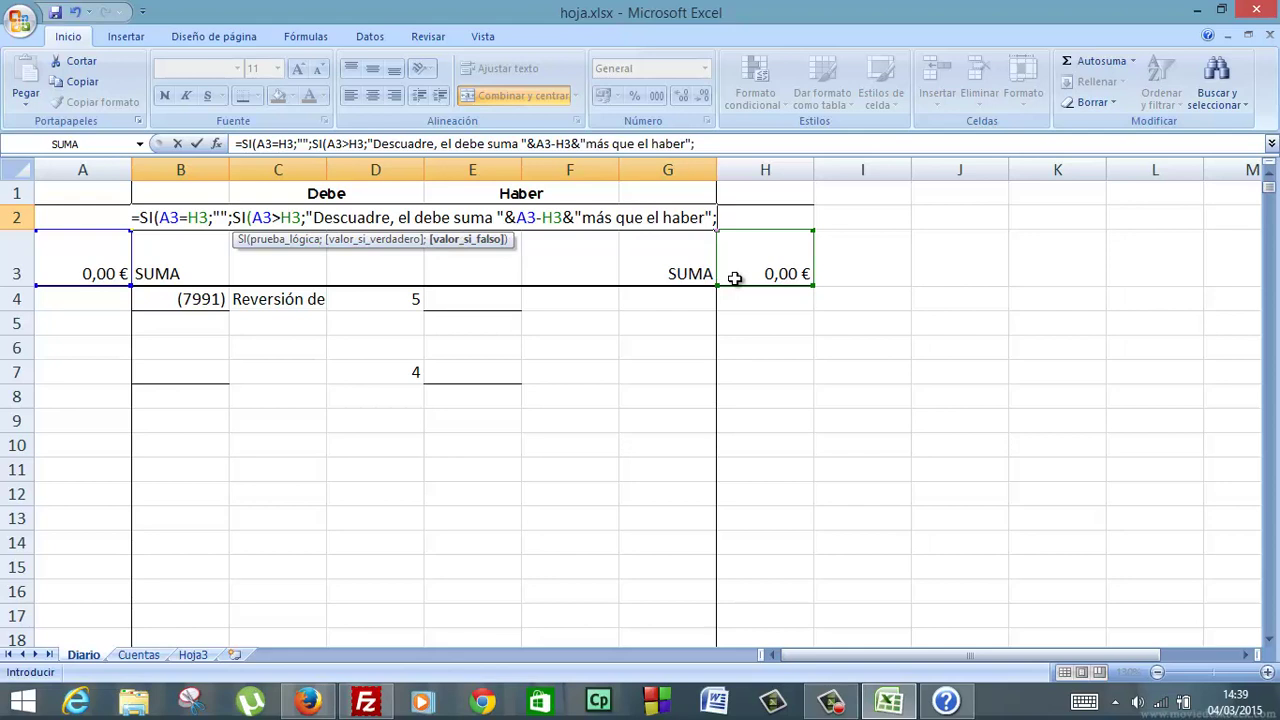
pyautogui.write('"Descuadre')
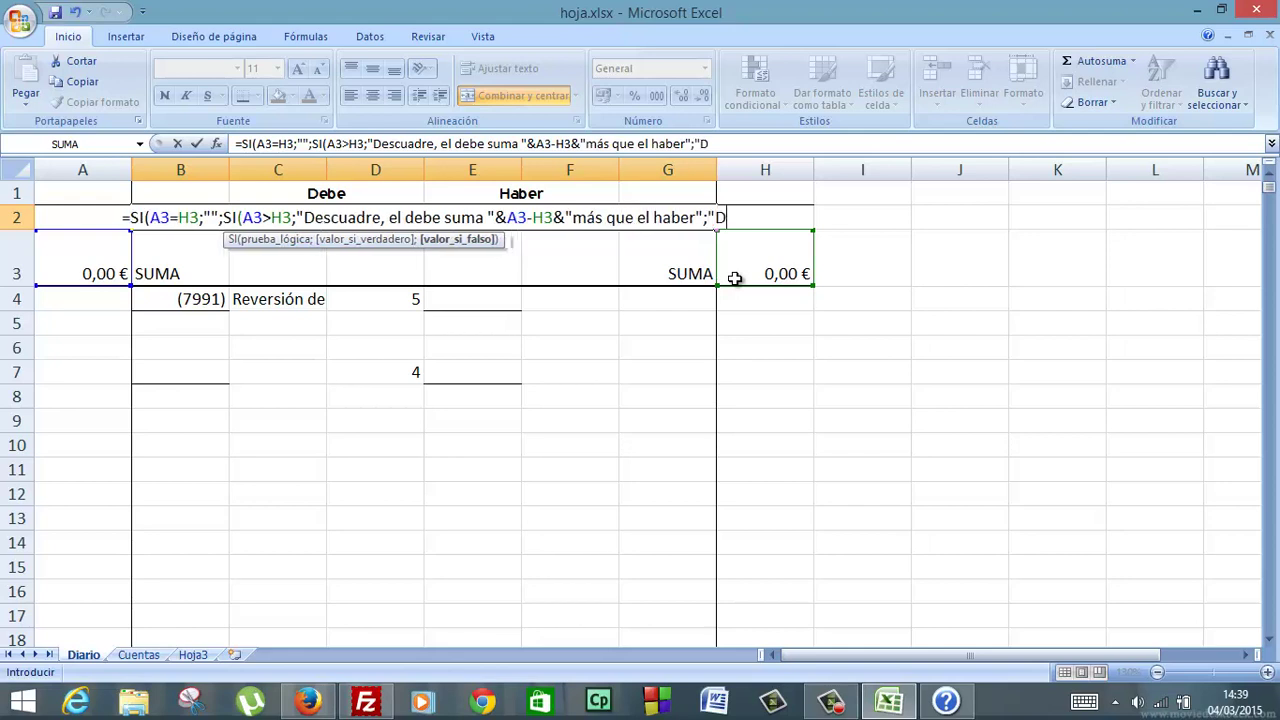
pyautogui.write(',')
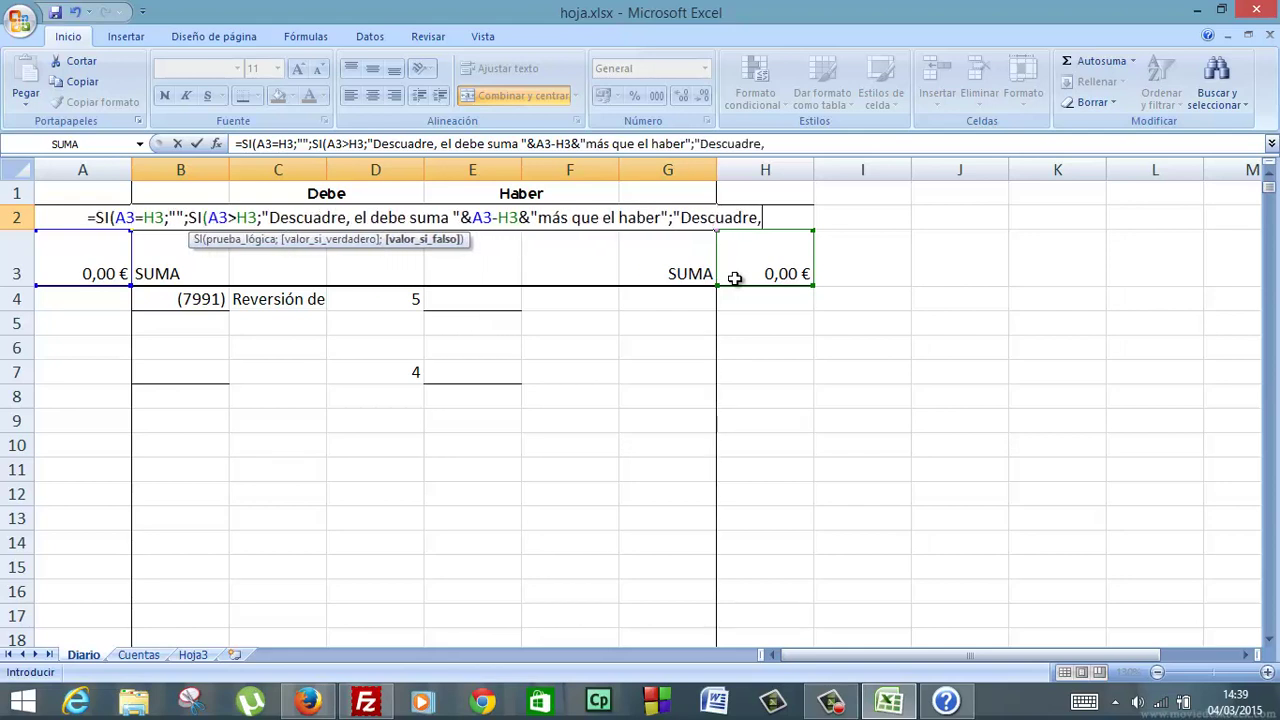
pyautogui.write(' elhab')
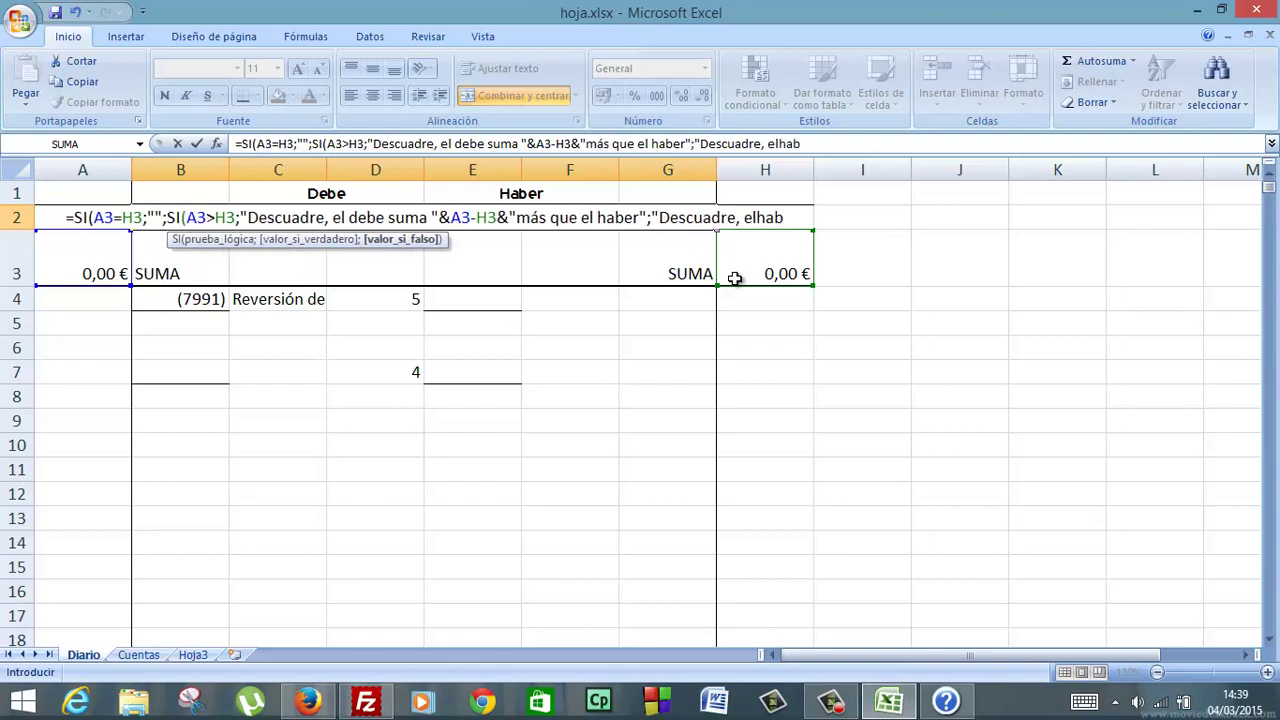
pyautogui.press('BackSpace')
pyautogui.press('BackSpace')
pyautogui.press('BackSpace')
pyautogui.write('haber')
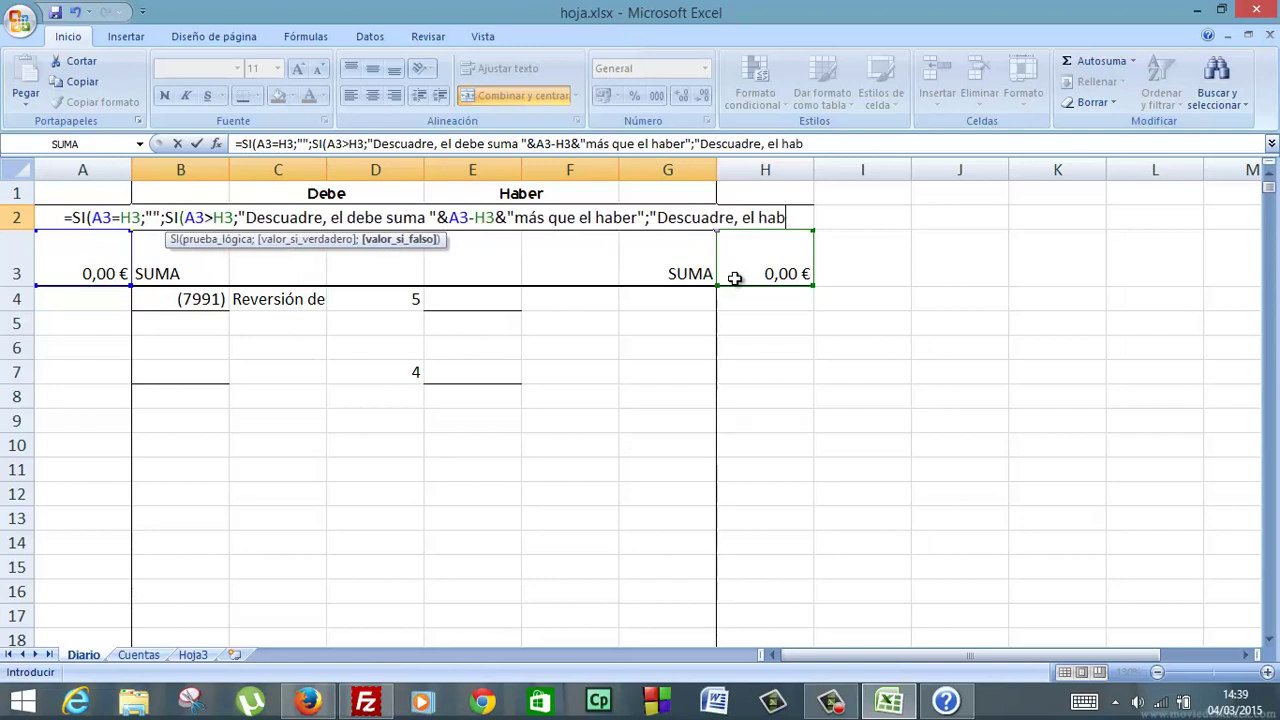
pyautogui.write(' suma')
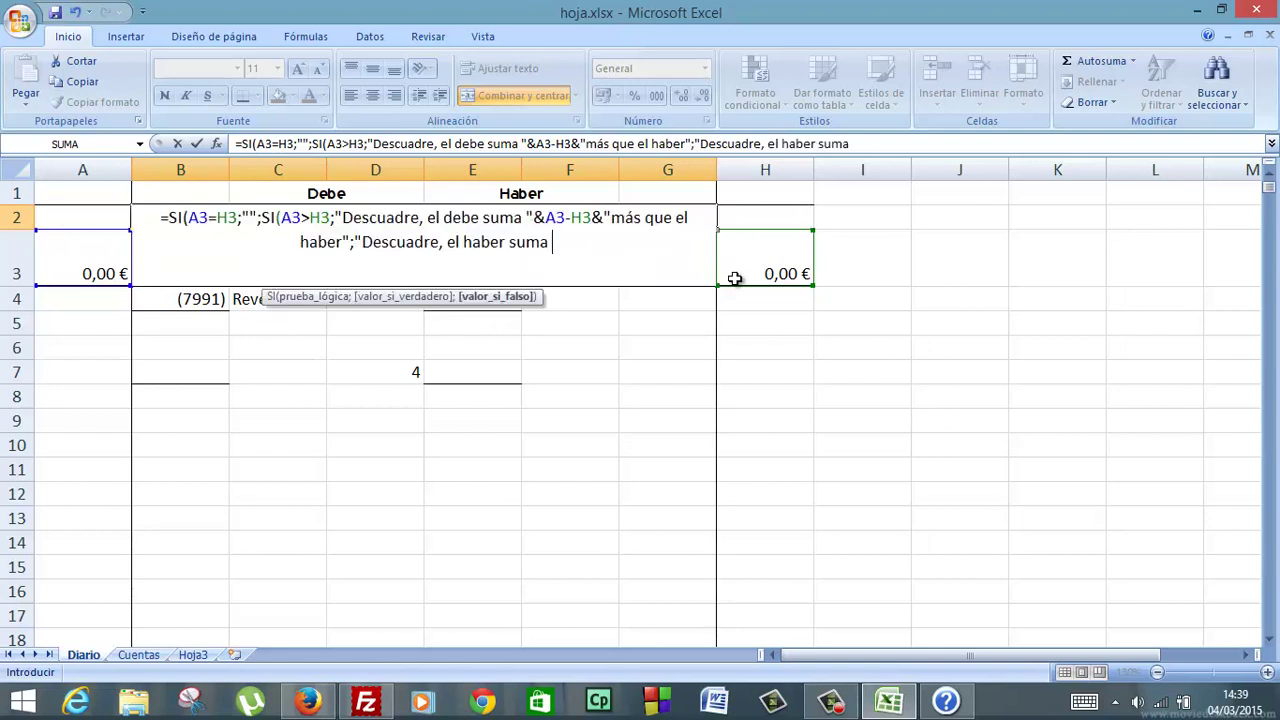
pyautogui.write(' "')
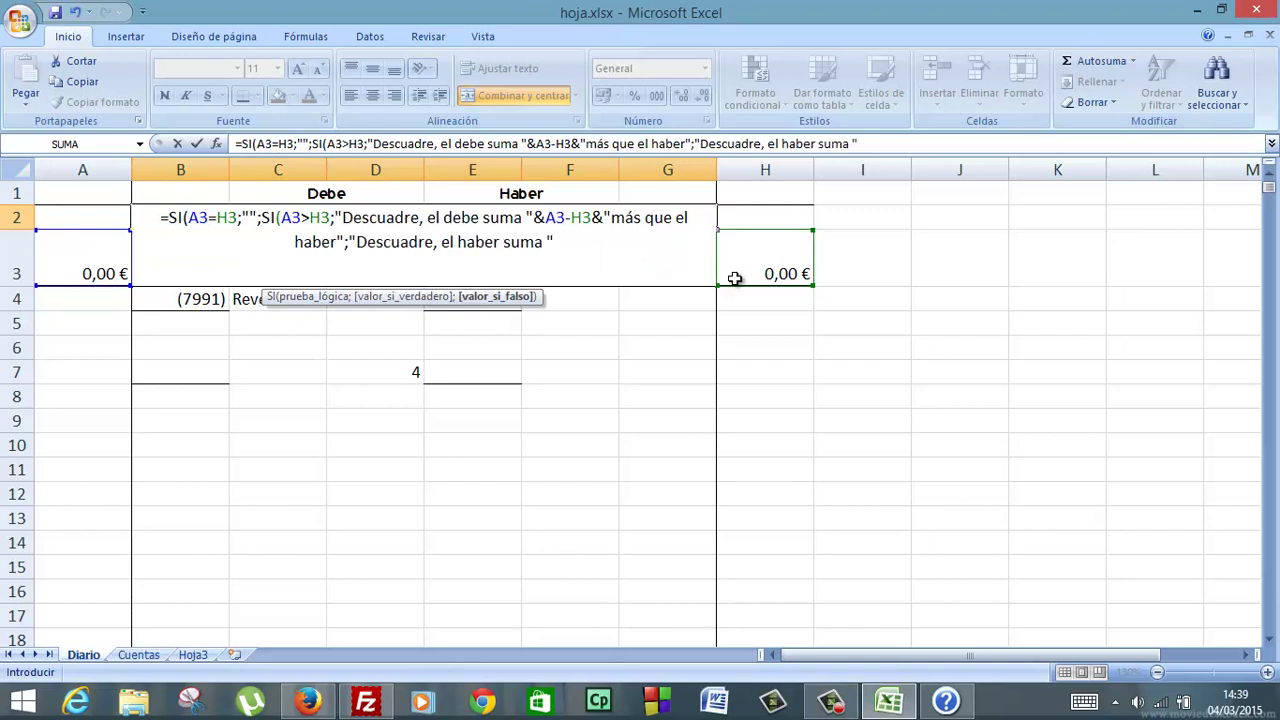
# Concatenate H3-A3 and "más que el debe" to the Haber message, close both SI functions and enter the formula.
pyautogui.write('&')
pyautogui.write('h3')
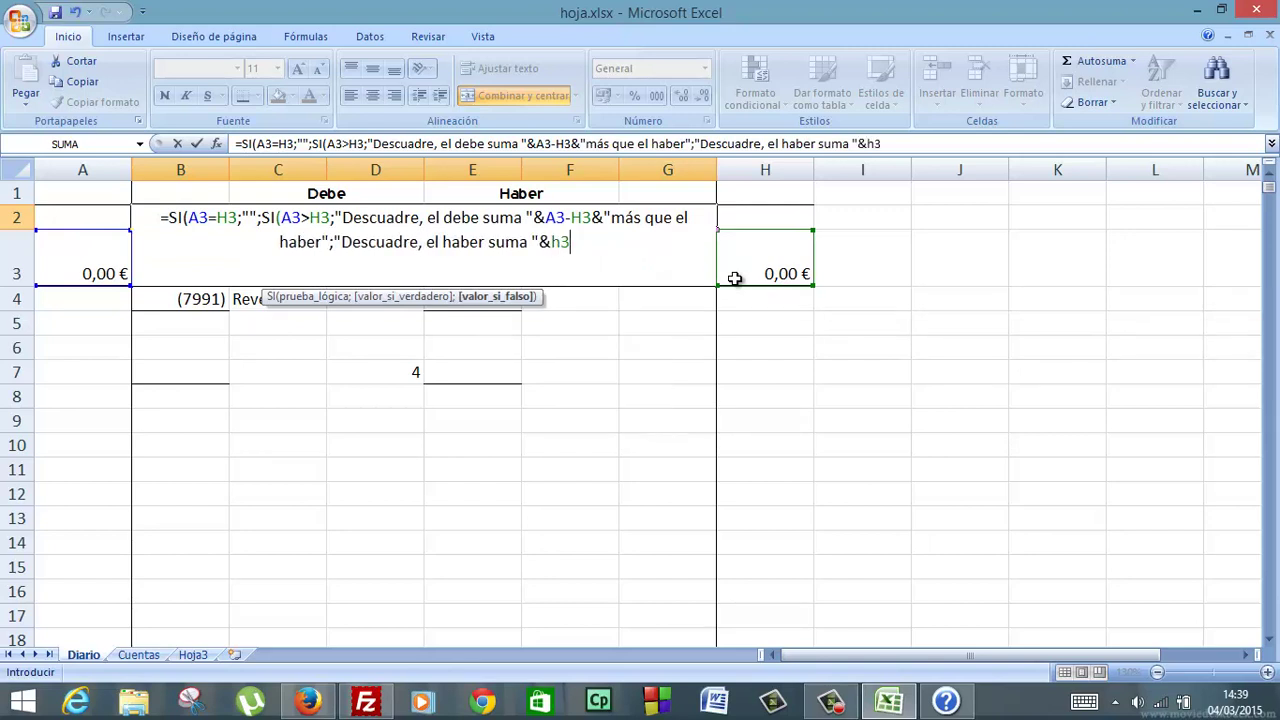
pyautogui.write('-a3&')
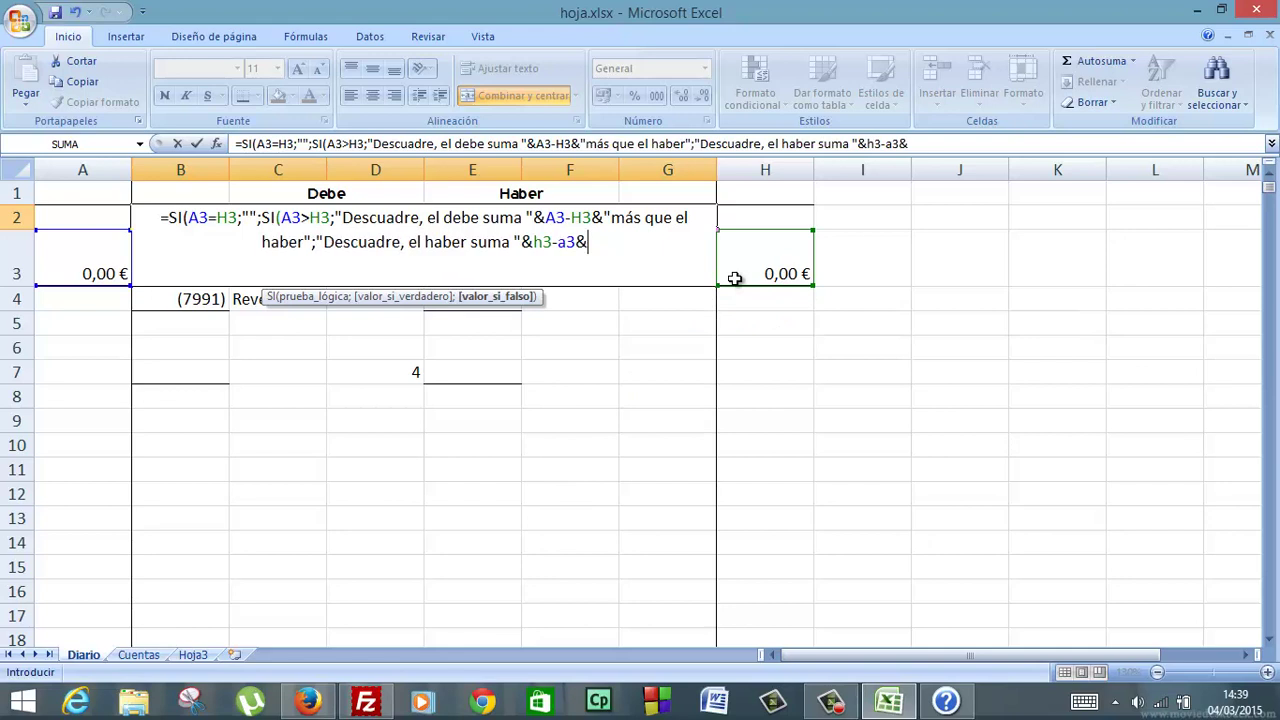
pyautogui.write(' "más que ')
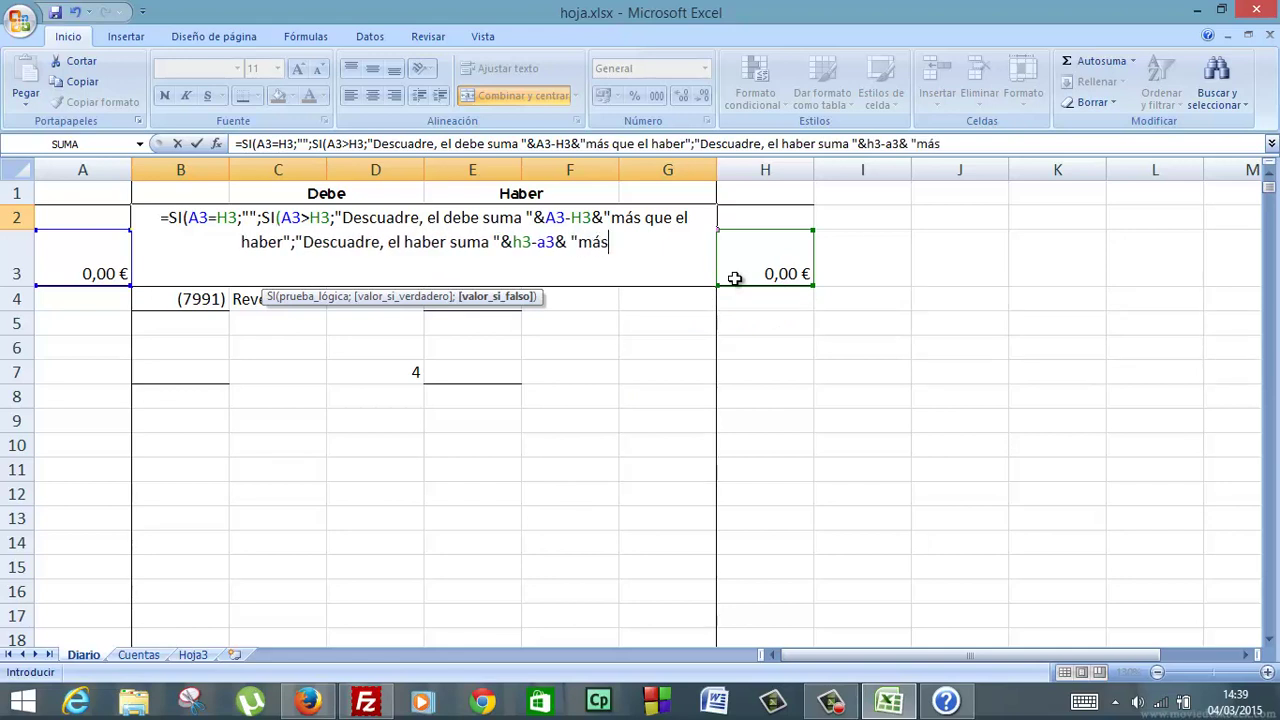
pyautogui.write('el debe')
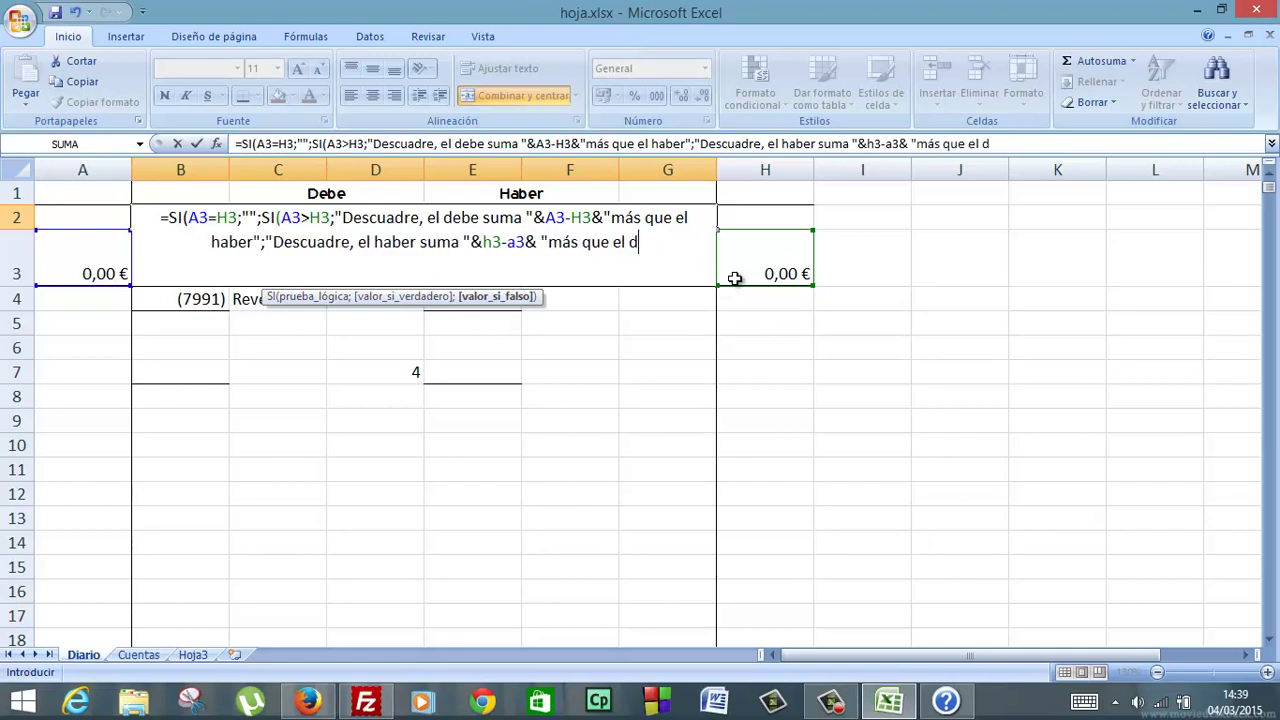
pyautogui.write('")')
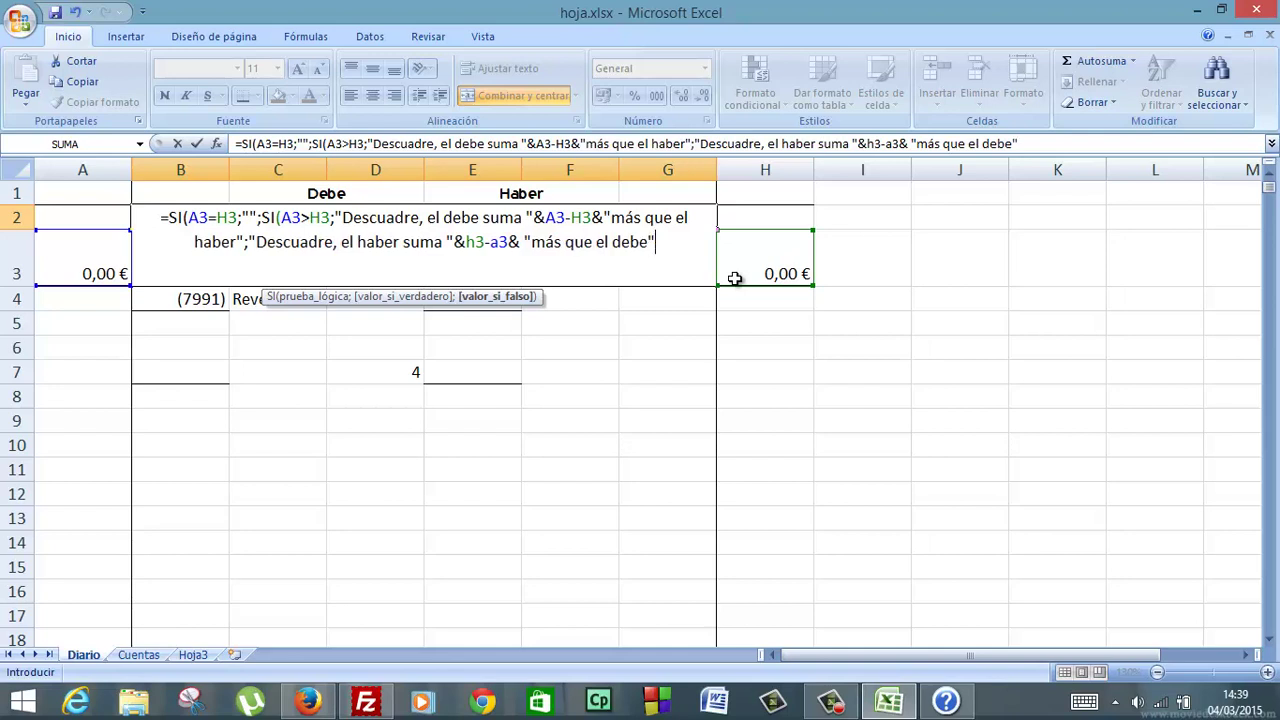
pyautogui.write(')')
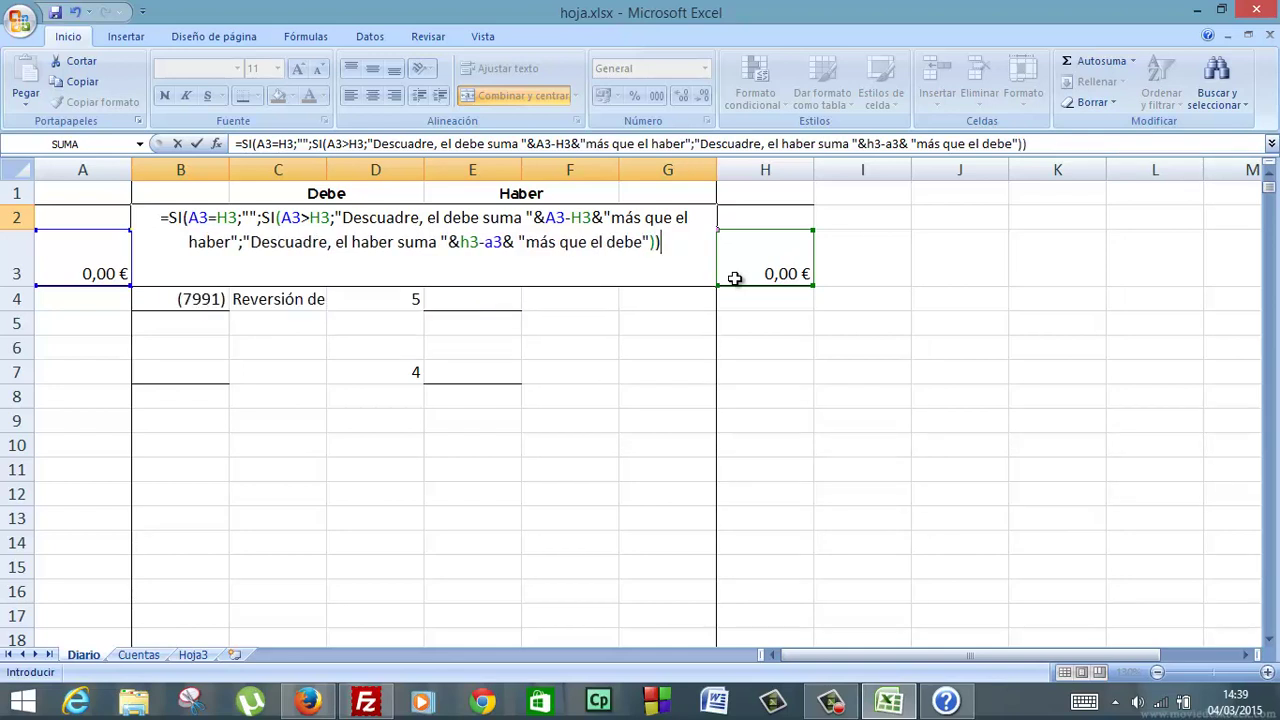
pyautogui.press('Return')
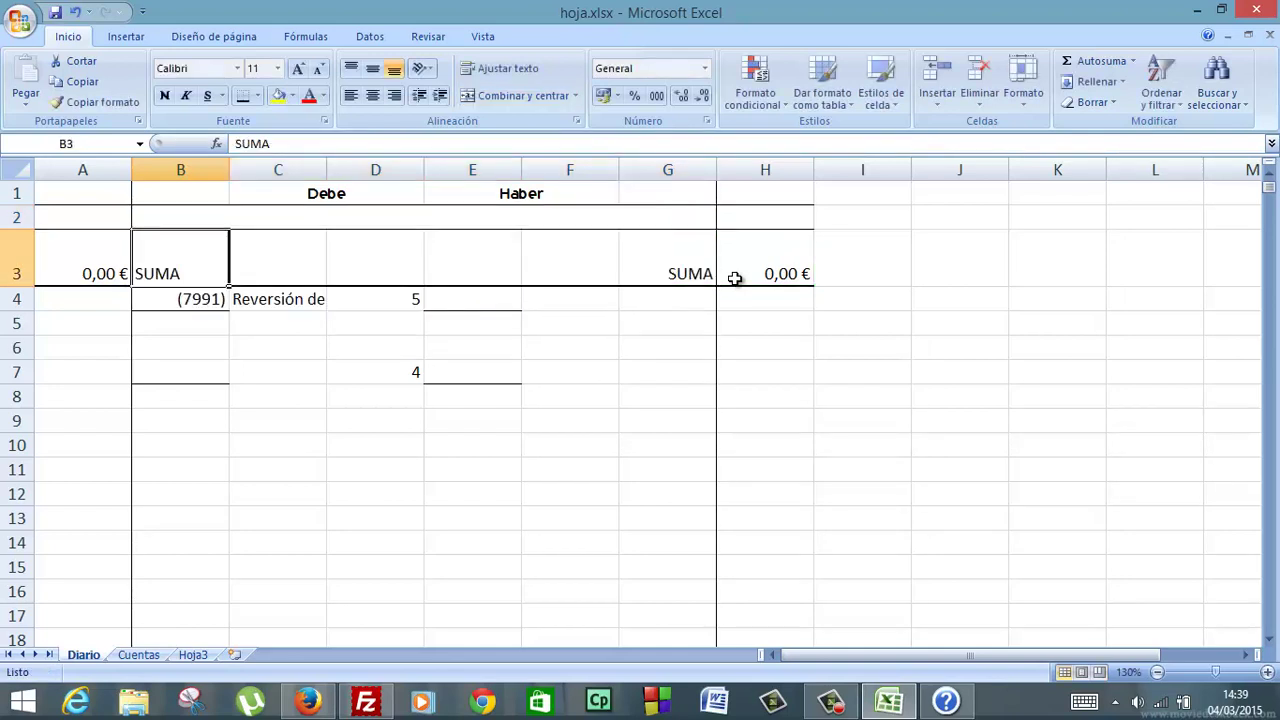
# Enter a test amount of 100 in Debe cell A5.
pyautogui.press('Up')
pyautogui.press('Down')
pyautogui.press('Down')
pyautogui.press('Down')
pyautogui.press('Left')
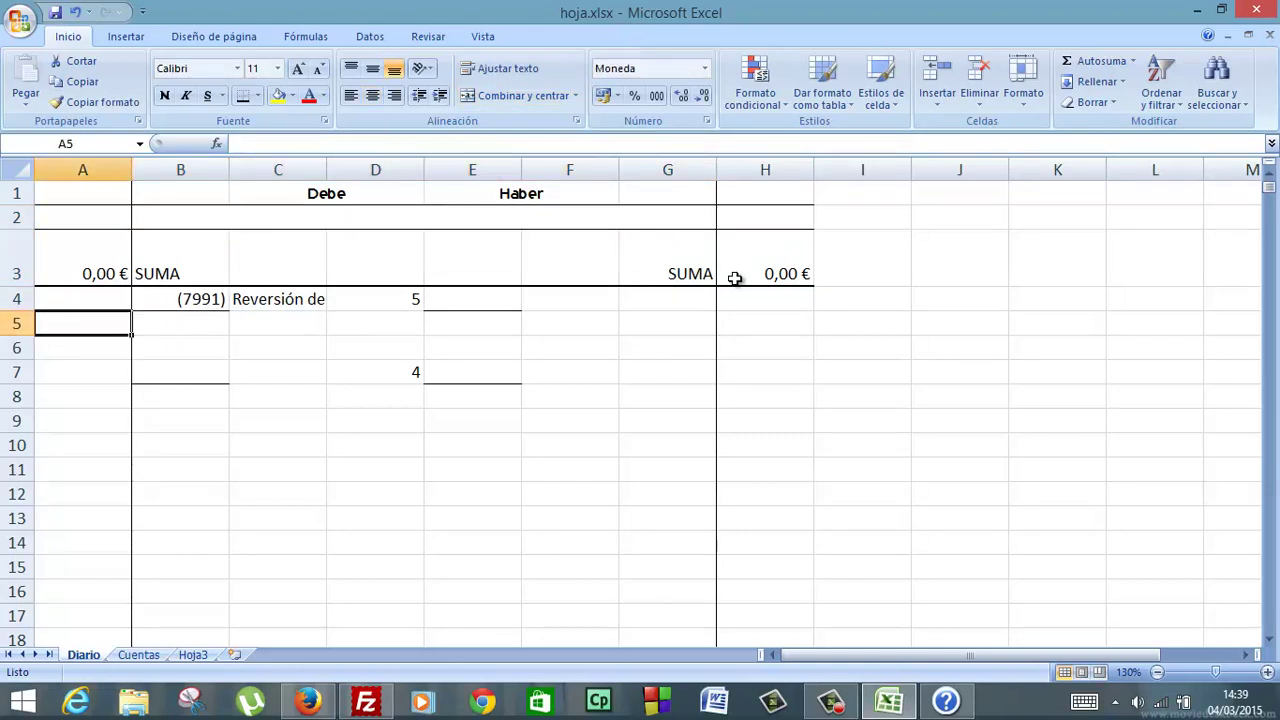
pyautogui.write('100')
pyautogui.press('Tab')
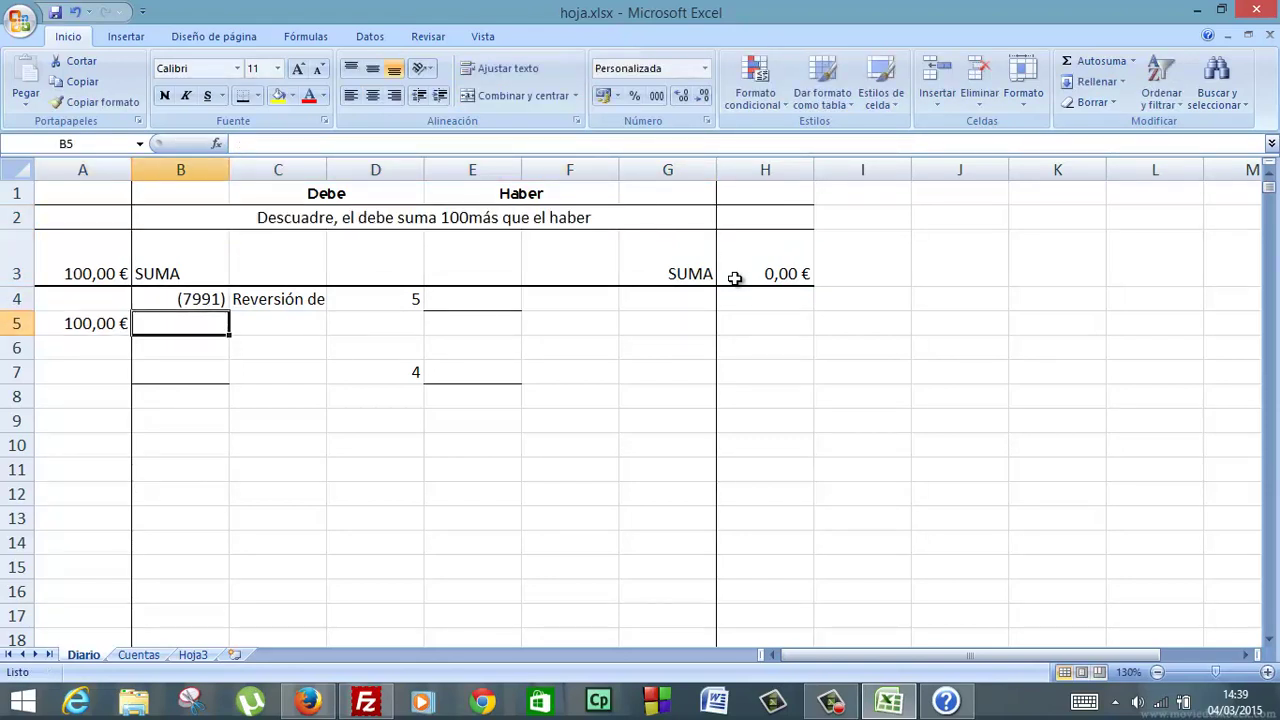
# Enter 300 in Haber cell H5 and check the imbalance message in B2.
pyautogui.press('Right')
pyautogui.press('Right')
pyautogui.press('Right')
pyautogui.press('Right')
pyautogui.press('Right')
pyautogui.press('Right')
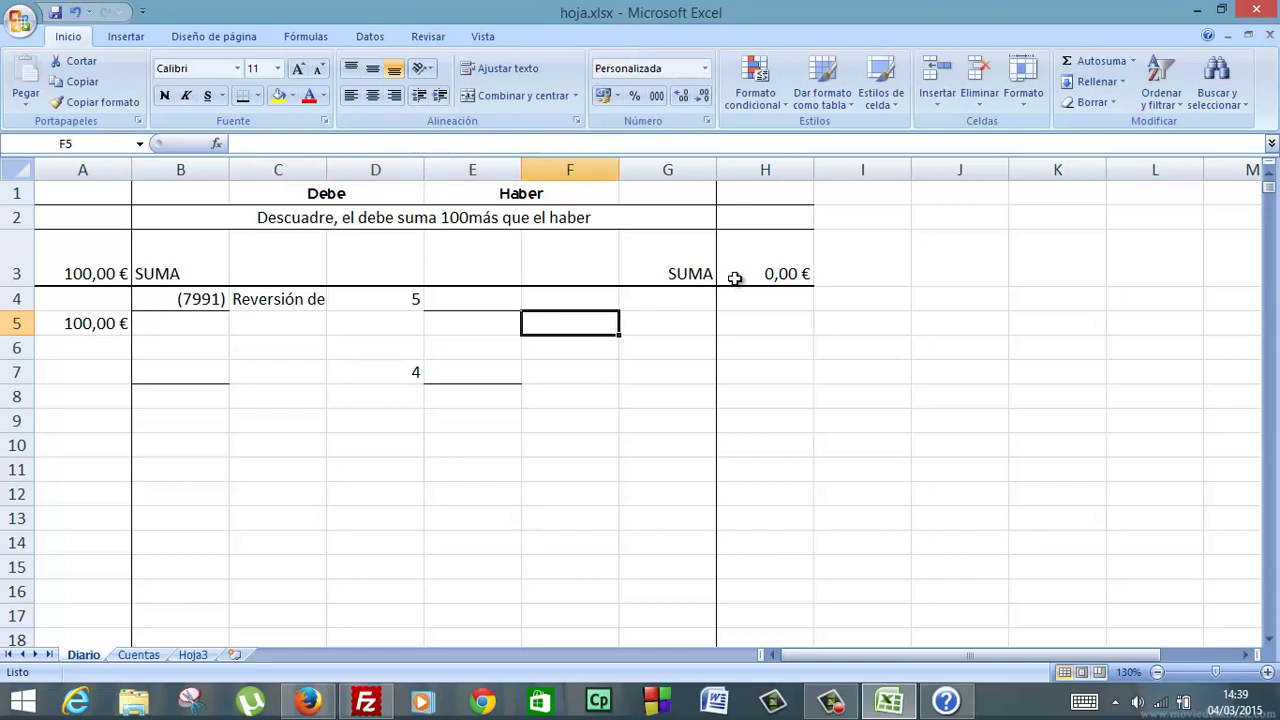
pyautogui.write('300')
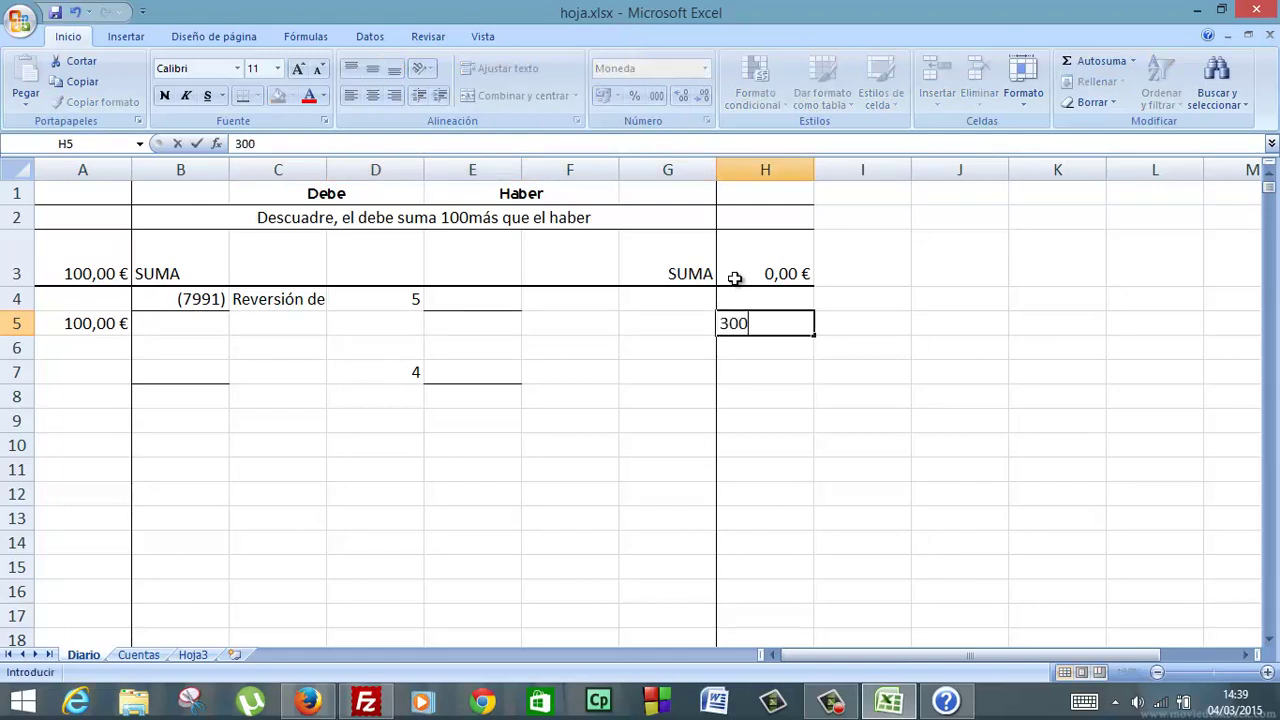
pyautogui.press('Tab')
pyautogui.press('Left')
pyautogui.press('Up')
pyautogui.press('Up')
pyautogui.press('Up')
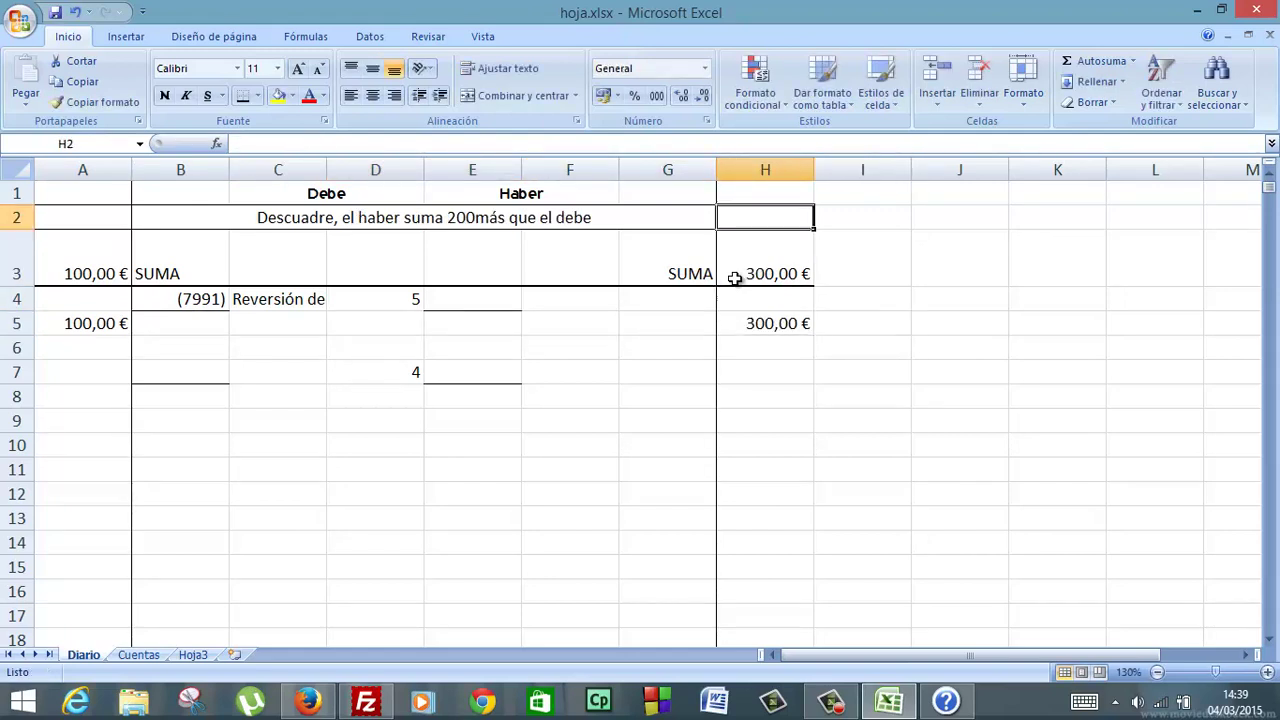
pyautogui.press('Left')
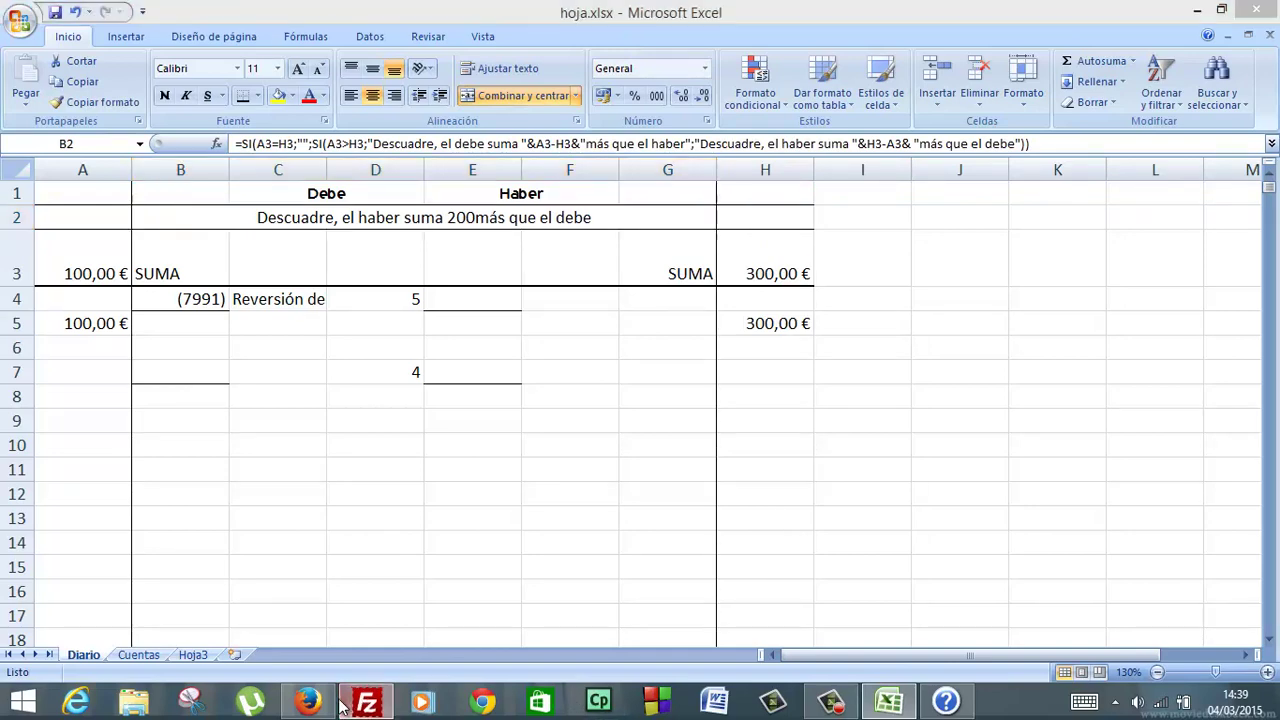
# Switch to Firefox and review the grading criteria table of Tarea 7.1 for the remaining requirements.
pyautogui.click(364, 700)
pyautogui.click(312, 702)
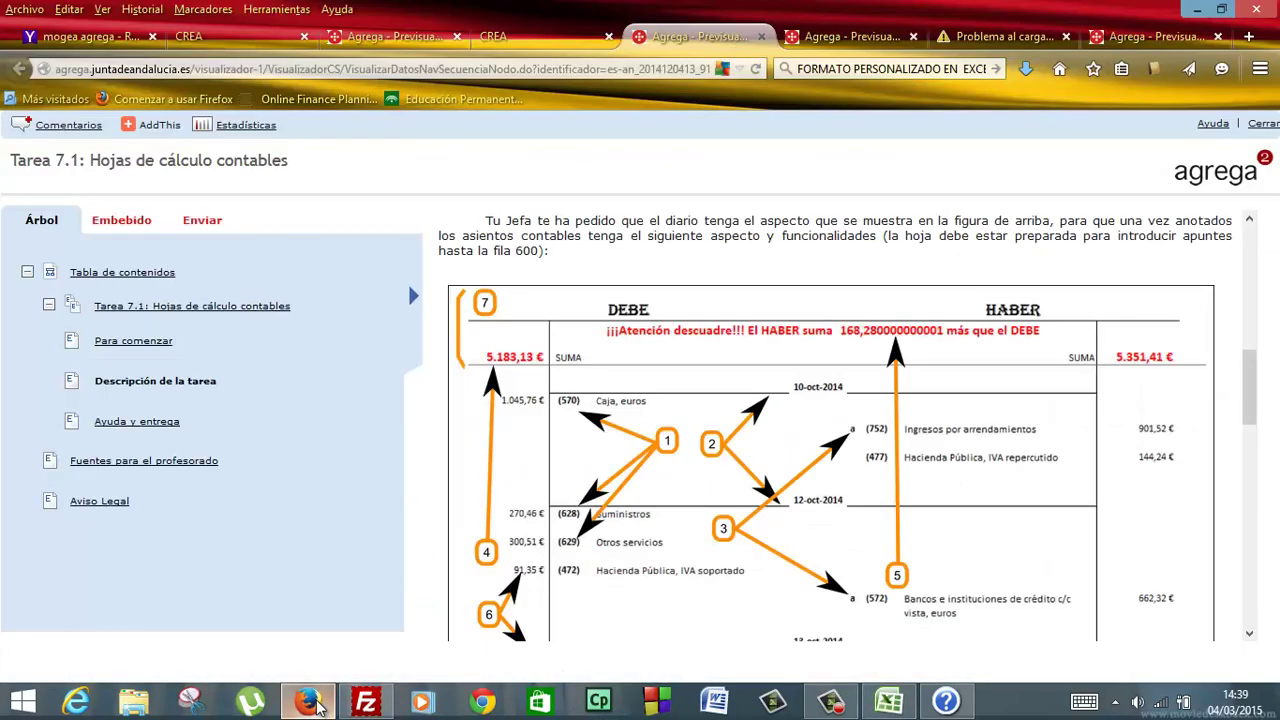
pyautogui.click(808, 44)
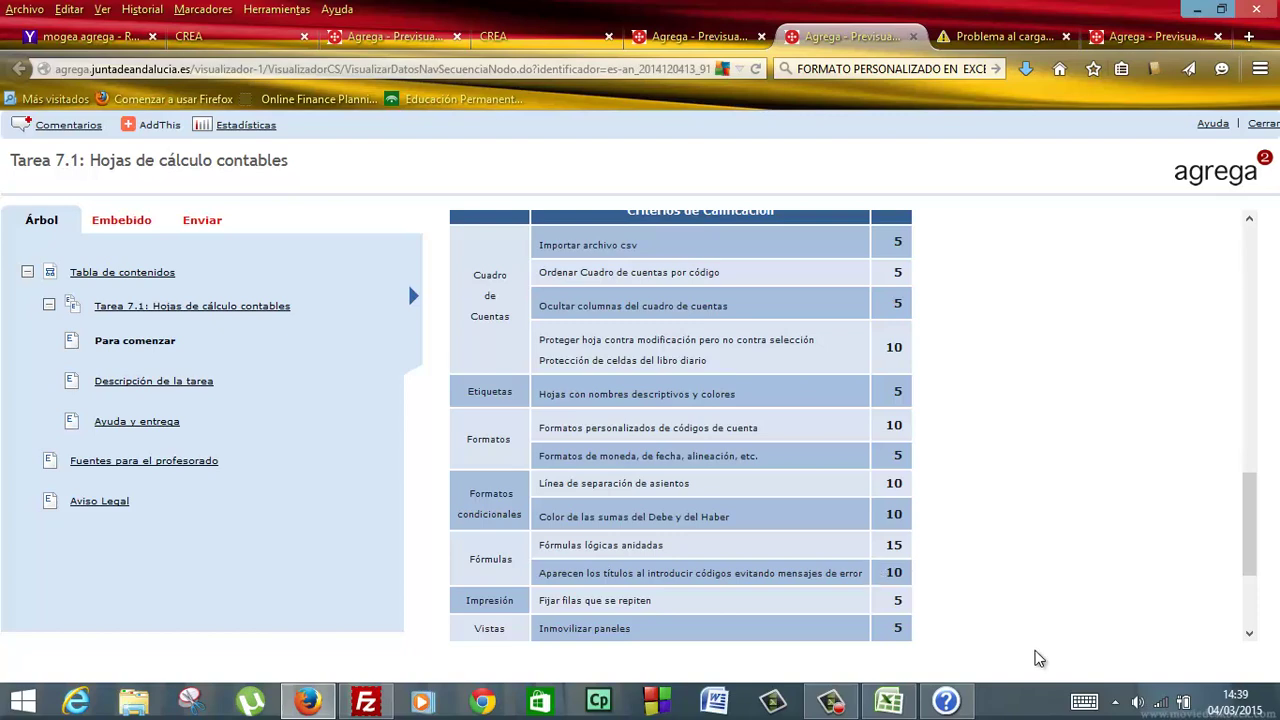
pyautogui.scroll(-1, 1258, 566)
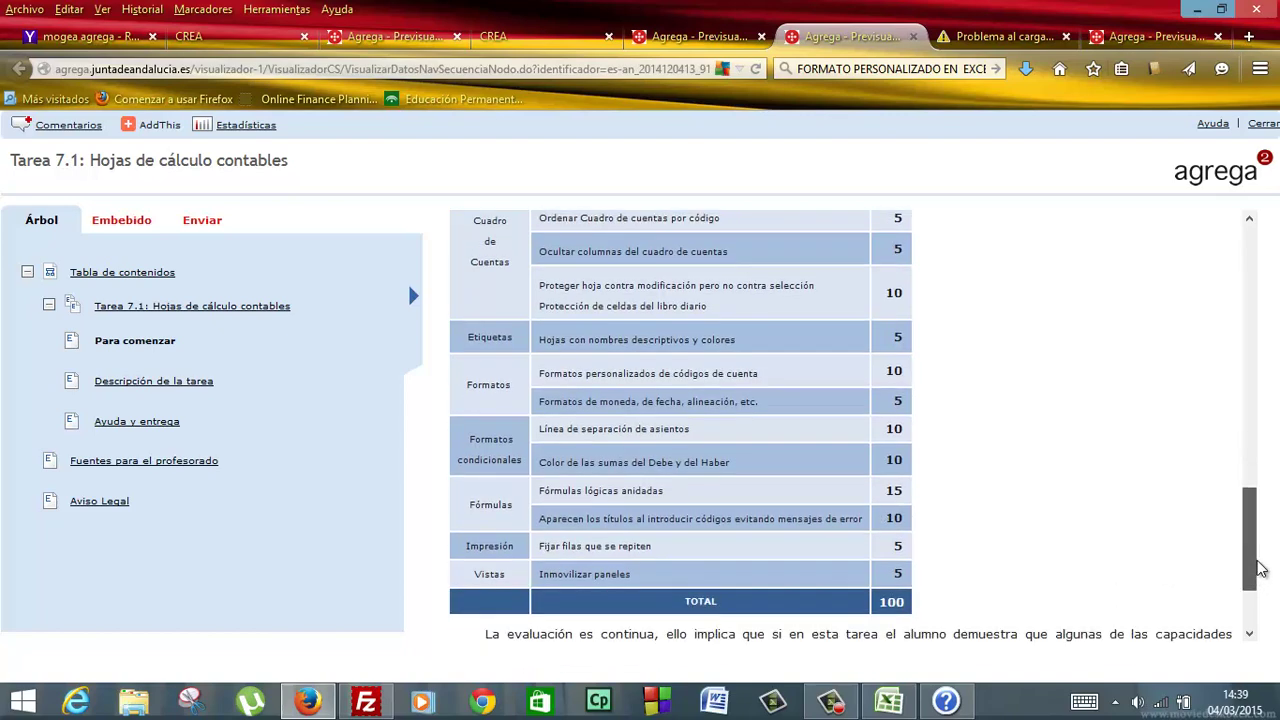
pyautogui.scroll(-1, 1258, 568)
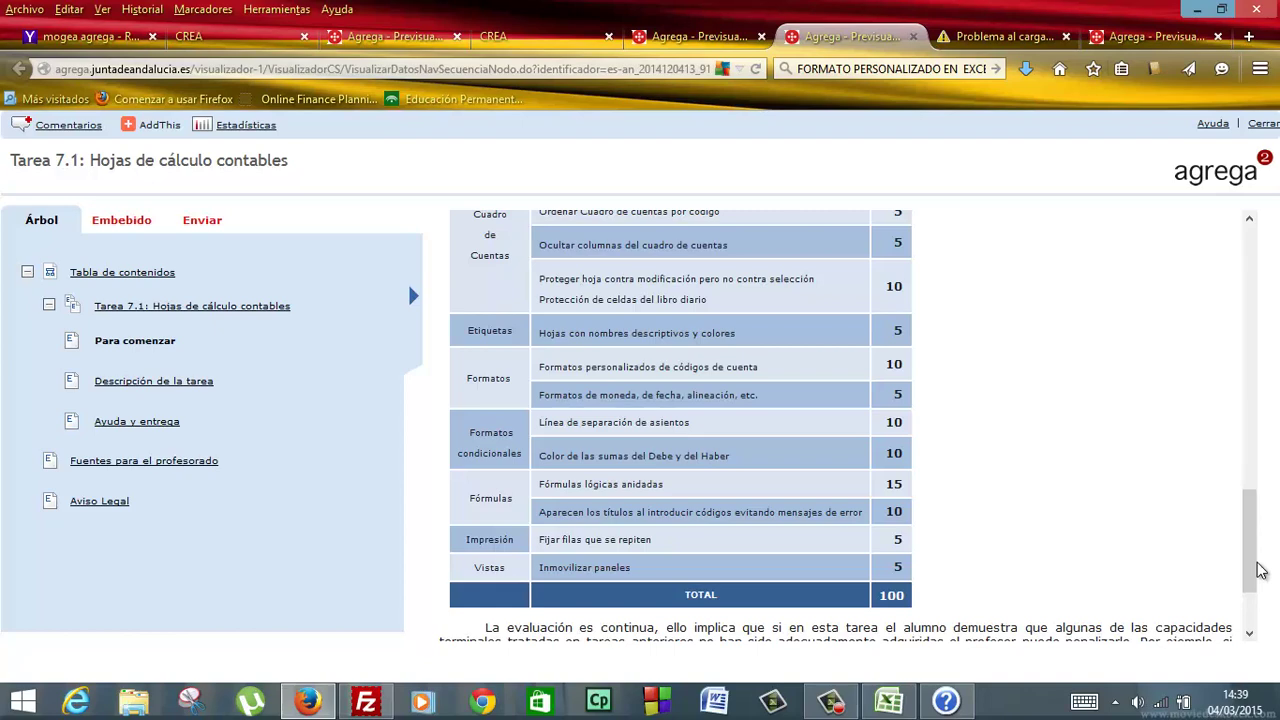
# Switch back to Excel and select rows 1 to 3 of the Diario sheet.
pyautogui.click(888, 702)
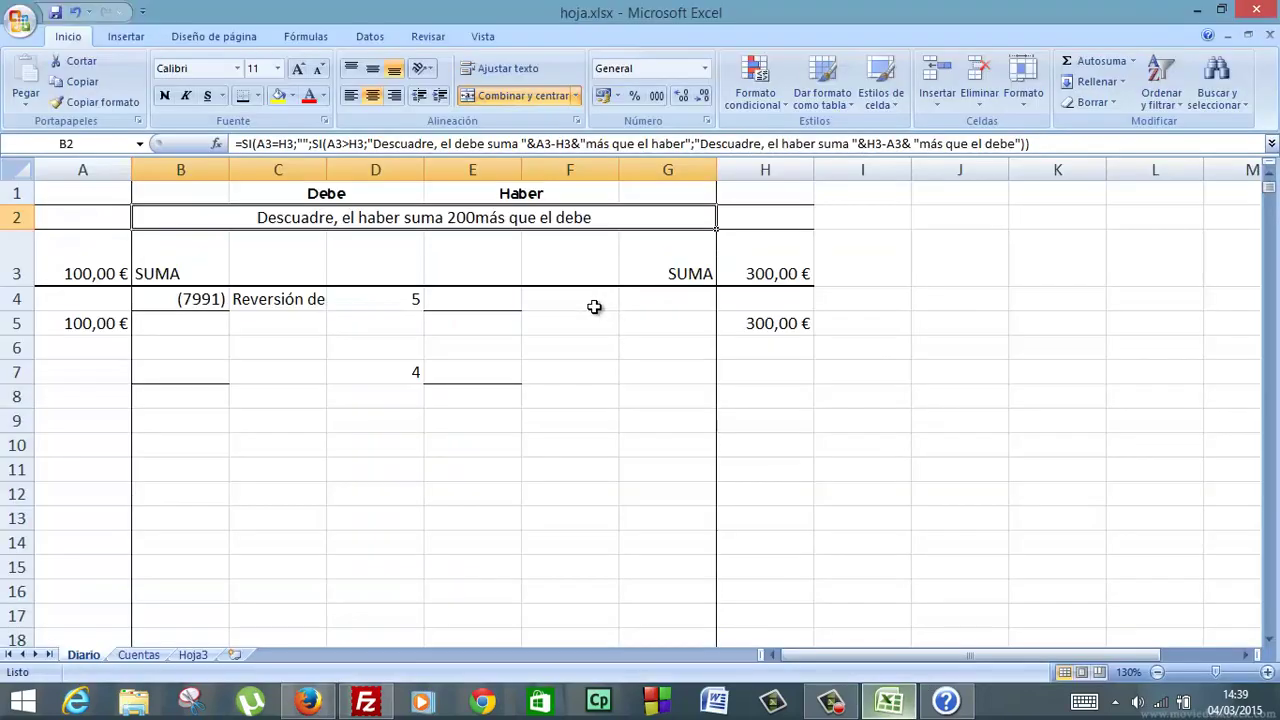
pyautogui.click(104, 193)
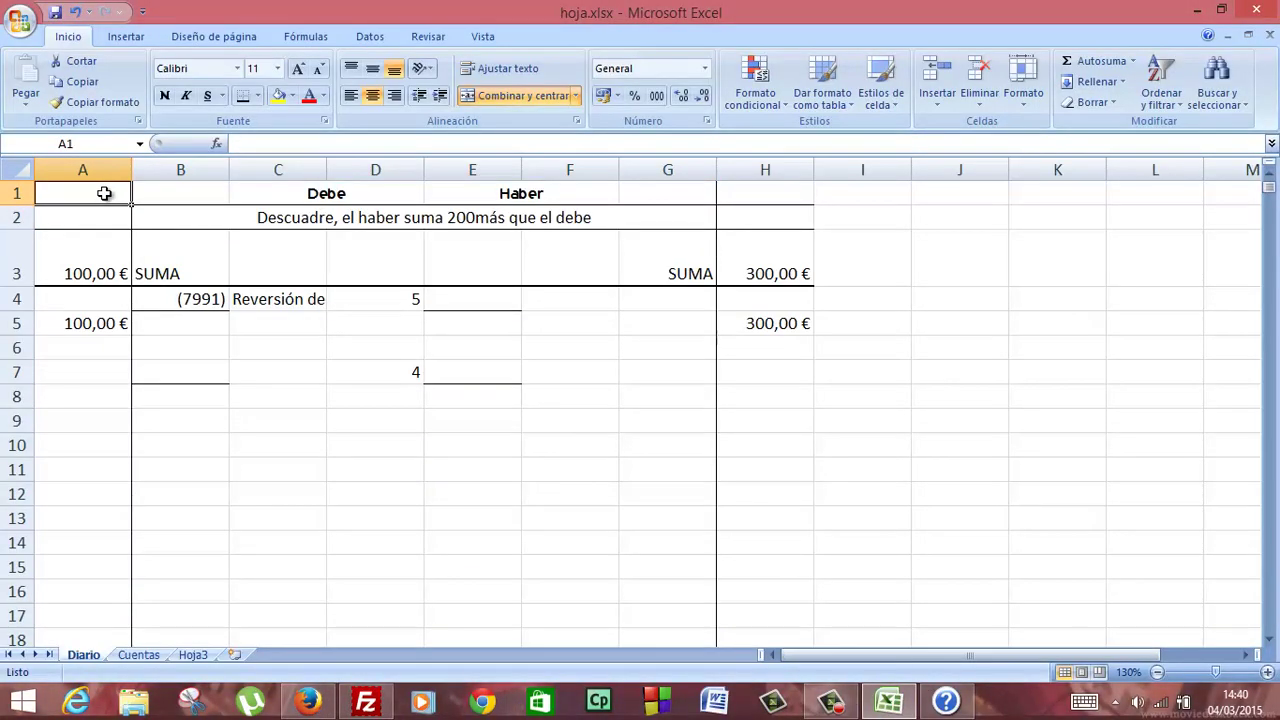
pyautogui.moveTo(30, 193); pyautogui.dragTo(37, 287)
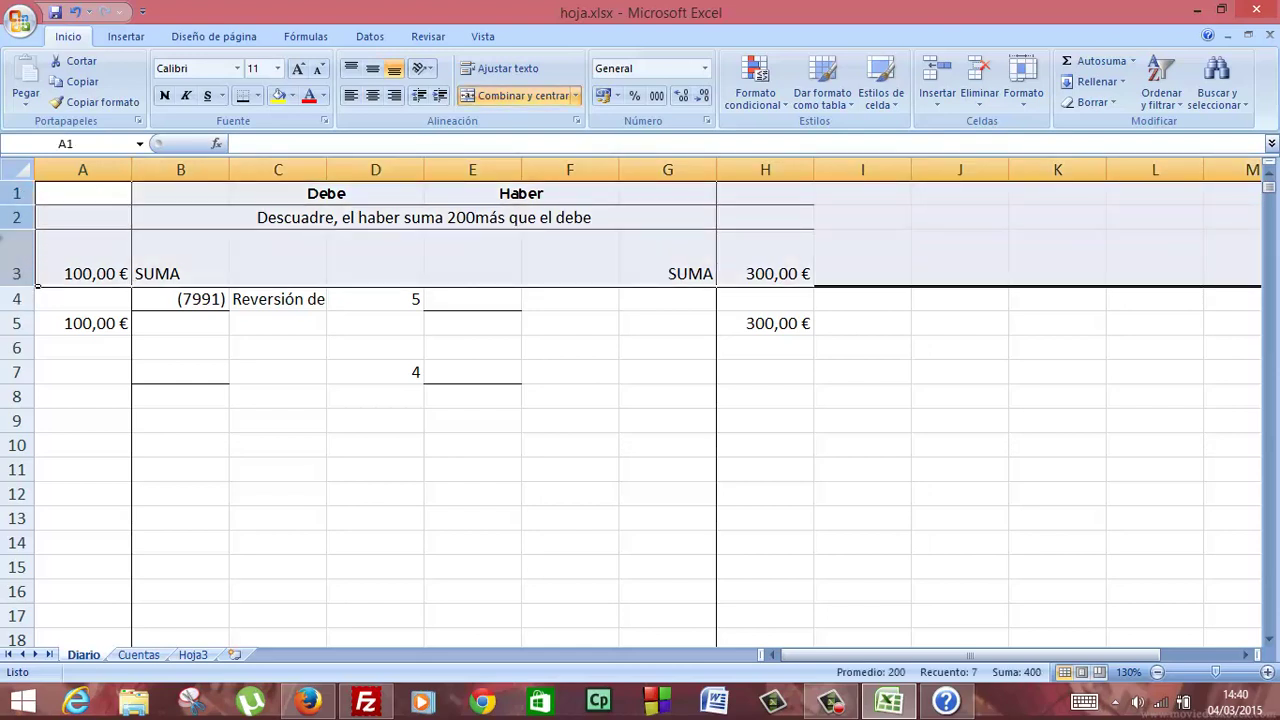
pyautogui.rightClick(12, 237)
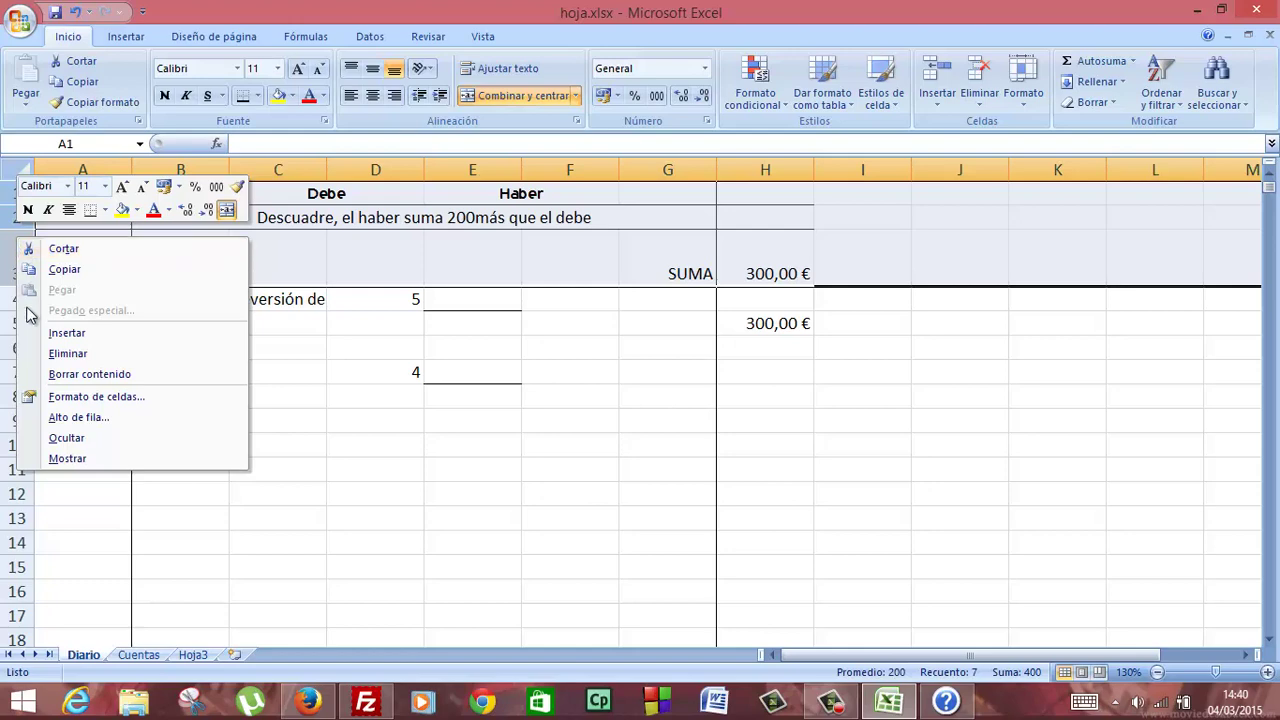
pyautogui.click(72, 398)
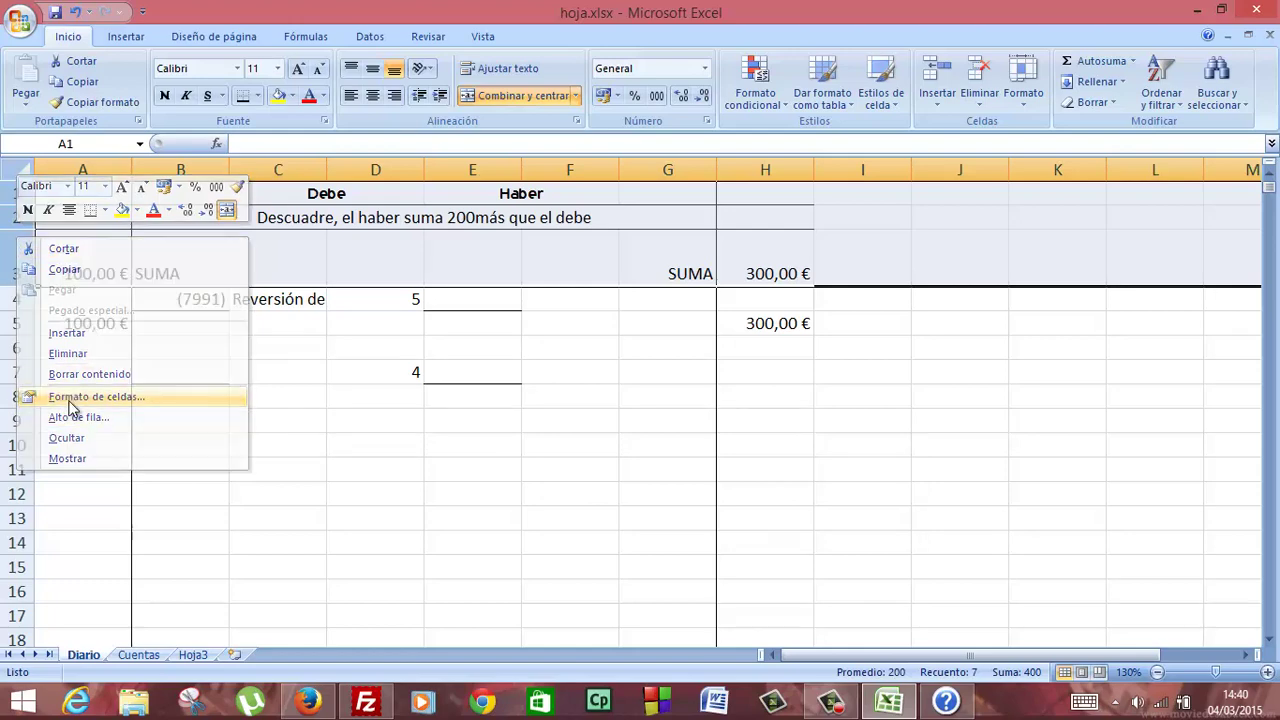
pyautogui.click(451, 586)
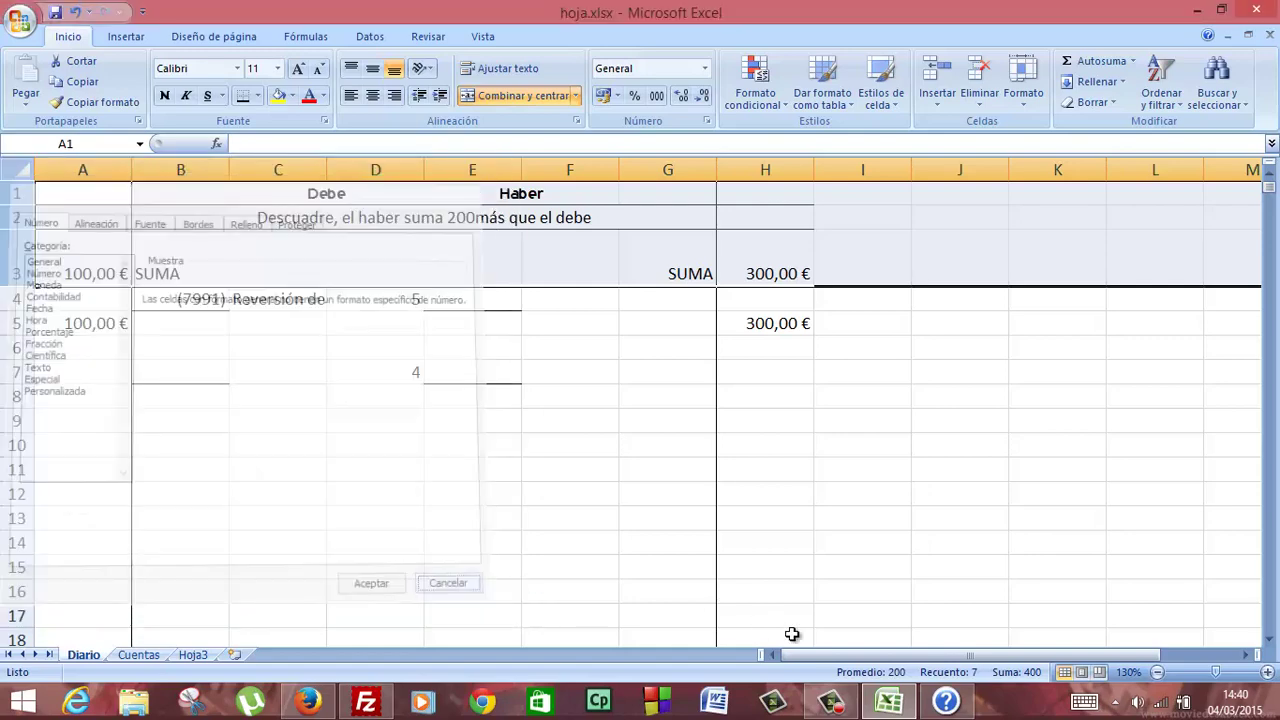
# Freeze the panes of the Diario sheet using the current selection of rows 1 to 3.
pyautogui.click(478, 38)
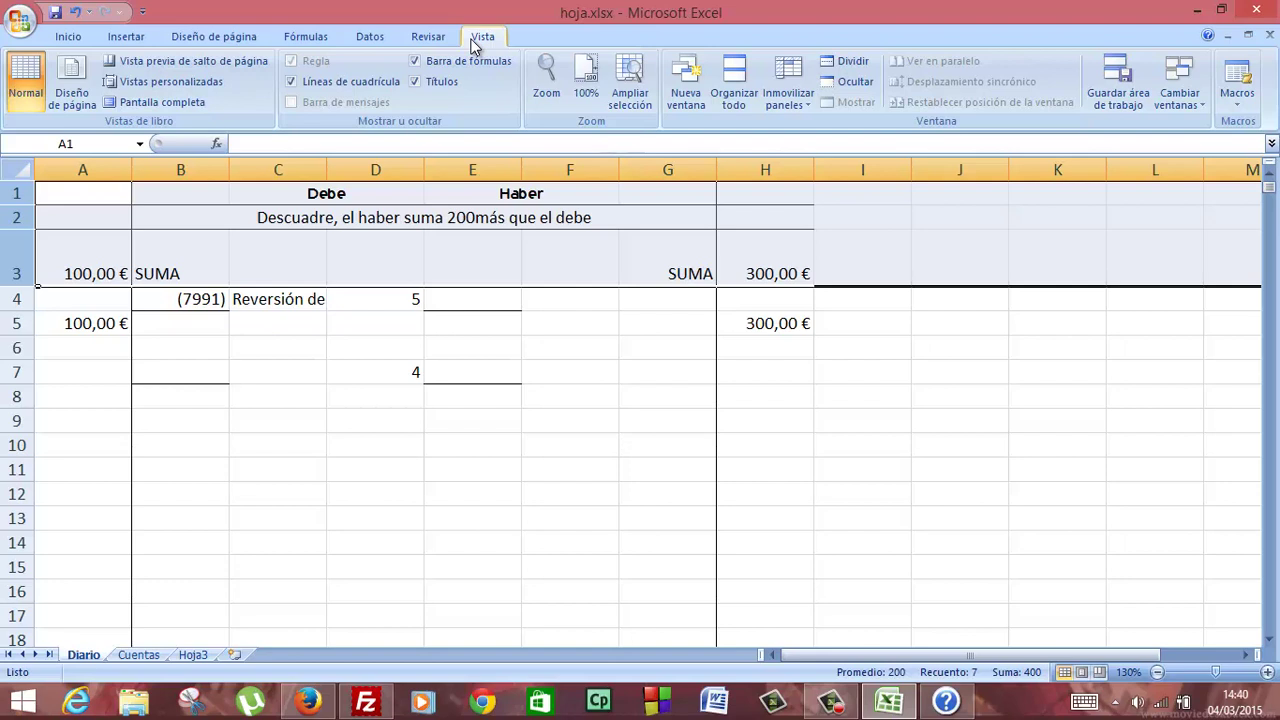
pyautogui.click(801, 100)
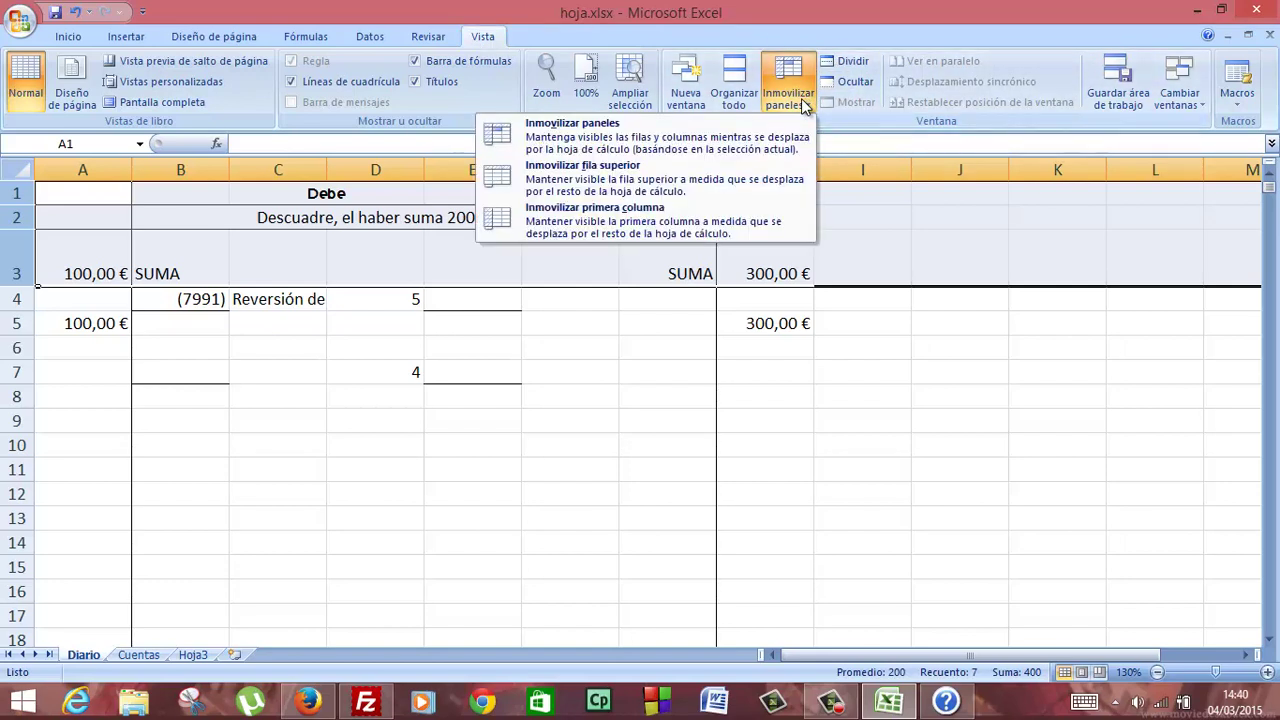
pyautogui.click(715, 140)
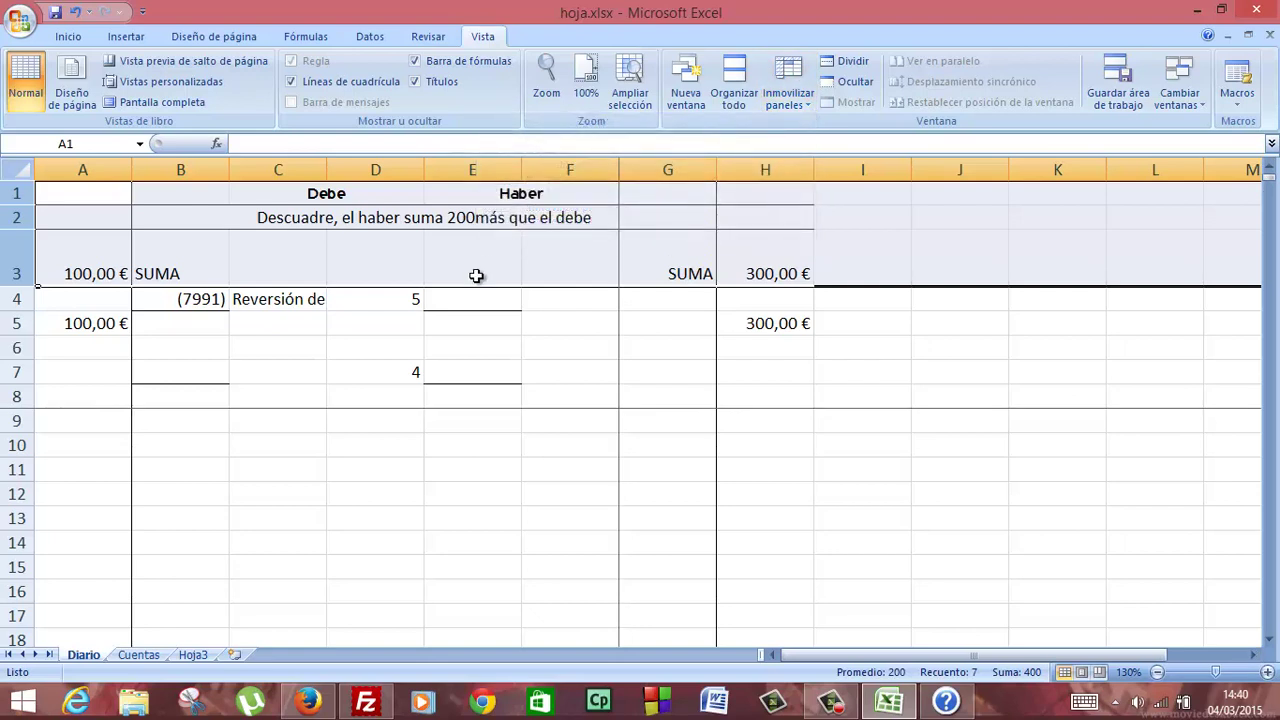
# Move down column E from row 3 to row 27 to check which rows stay frozen.
pyautogui.click(476, 276)
pyautogui.press('Down')
pyautogui.press('Down')
pyautogui.press('Down')
pyautogui.press('Down')
pyautogui.press('Down')
pyautogui.press('Down')
pyautogui.press('Down')
pyautogui.press('Down')
pyautogui.press('Down')
pyautogui.press('Down')
pyautogui.press('Down')
pyautogui.press('Down')
pyautogui.press('Down')
pyautogui.press('Down')
pyautogui.press('Down')
pyautogui.press('Down')
pyautogui.press('Down')
pyautogui.press('Down')
pyautogui.press('Down')
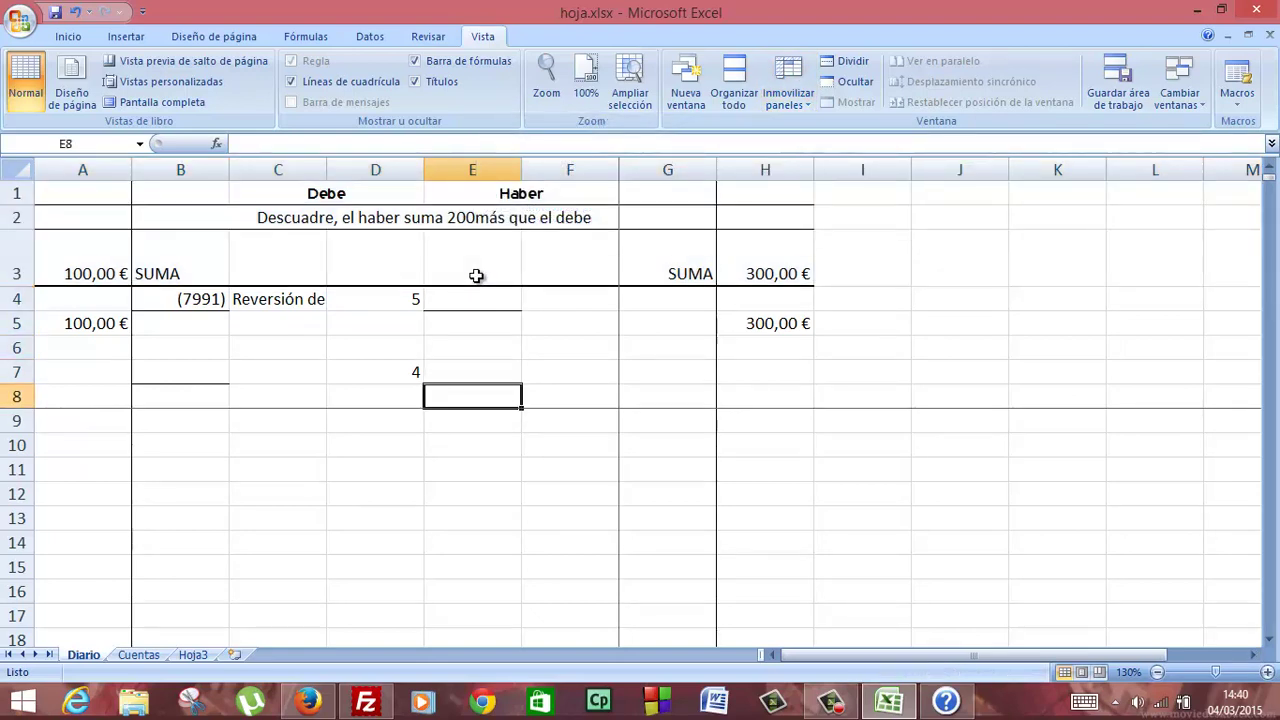
pyautogui.press('Down')
pyautogui.press('Down')
pyautogui.press('Down')
pyautogui.press('Down')
pyautogui.press('Down')
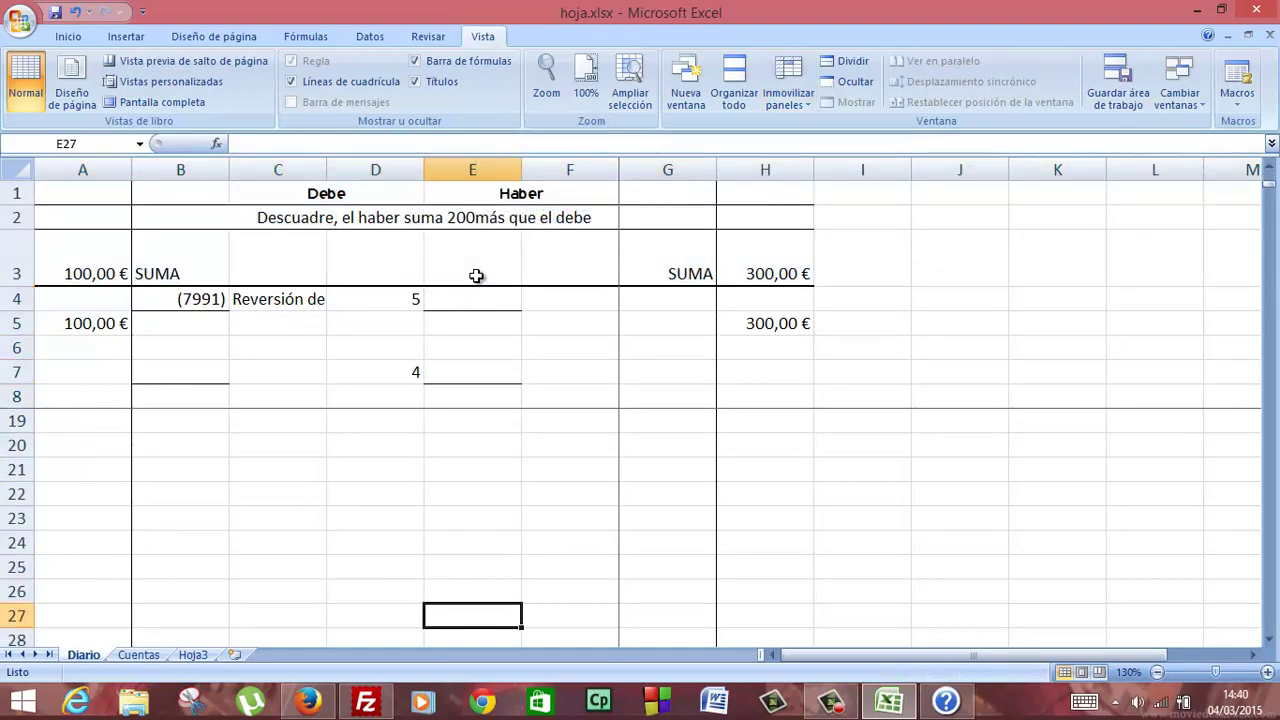
# Move up column E and back down to row 27 to recheck which rows of the Diario sheet stay frozen.
pyautogui.press('Up')
pyautogui.press('Up')
pyautogui.press('Up')
pyautogui.press('Up')
pyautogui.press('Up')
pyautogui.press('Up')
pyautogui.press('Up')
pyautogui.press('Up')
pyautogui.press('Up')
pyautogui.press('Up')
pyautogui.press('Up')
pyautogui.press('Up')
pyautogui.press('Up')
pyautogui.press('Up')
pyautogui.press('Up')
pyautogui.press('Up')
pyautogui.press('Up')
pyautogui.press('Up')
pyautogui.press('Up')
pyautogui.press('Up')
pyautogui.press('Up')
pyautogui.press('Up')
pyautogui.press('Up')
pyautogui.press('Up')
pyautogui.press('Up')
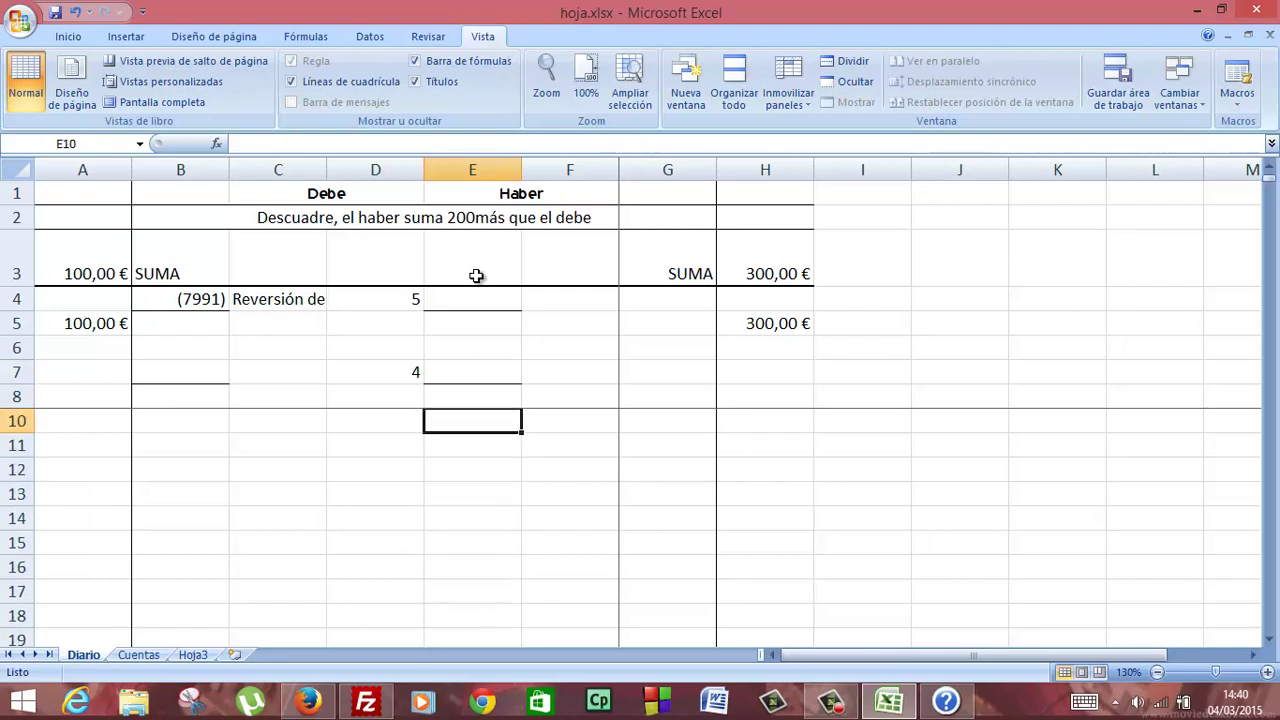
pyautogui.press('Down')
pyautogui.press('Down')
pyautogui.press('Down')
pyautogui.press('Down')
pyautogui.press('Down')
pyautogui.press('Down')
pyautogui.press('Down')
pyautogui.press('Down')
pyautogui.press('Down')
pyautogui.press('Down')
pyautogui.press('Down')
pyautogui.press('Down')
pyautogui.press('Down')
pyautogui.press('Down')
pyautogui.press('Down')
pyautogui.press('Down')
pyautogui.press('Down')
pyautogui.press('Down')
pyautogui.press('Down')
pyautogui.press('Down')
pyautogui.press('Down')
pyautogui.press('Down')
pyautogui.press('Down')
pyautogui.press('Down')
pyautogui.press('Down')
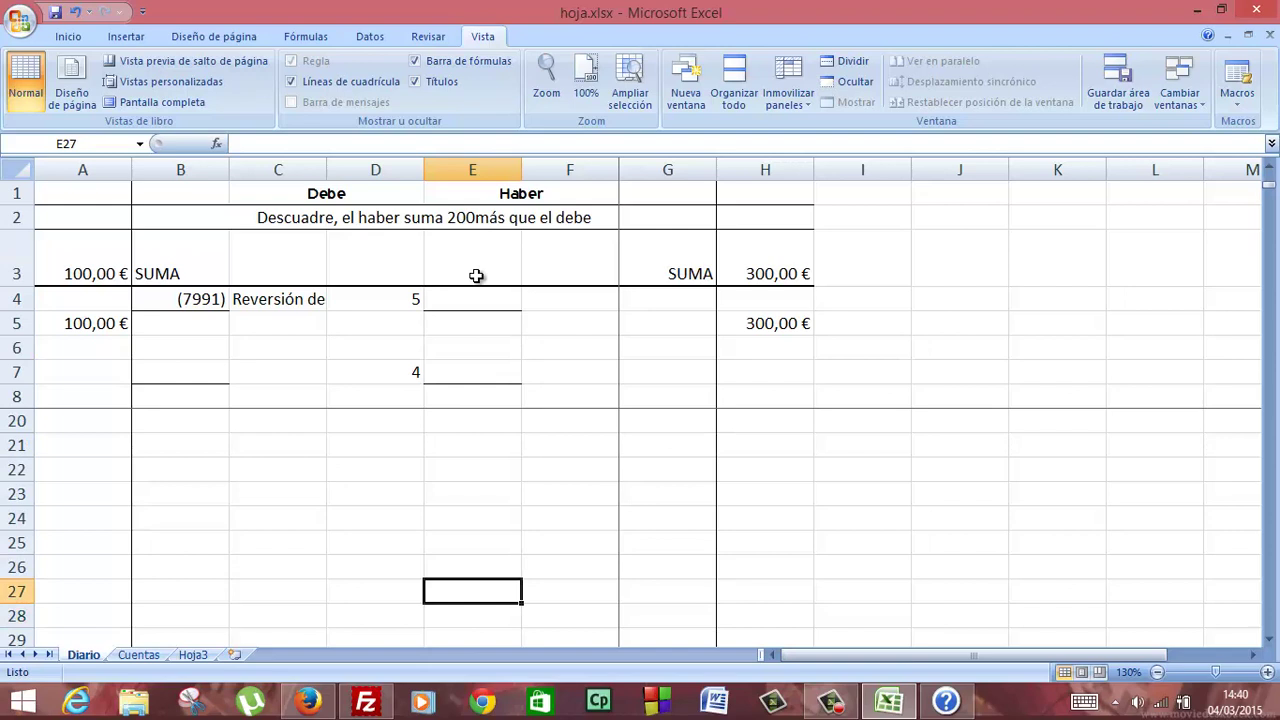
# Undo the last amount entered in H5 and unfreeze the panes of the Diario sheet.
pyautogui.hotkey('ctrl', 'z')
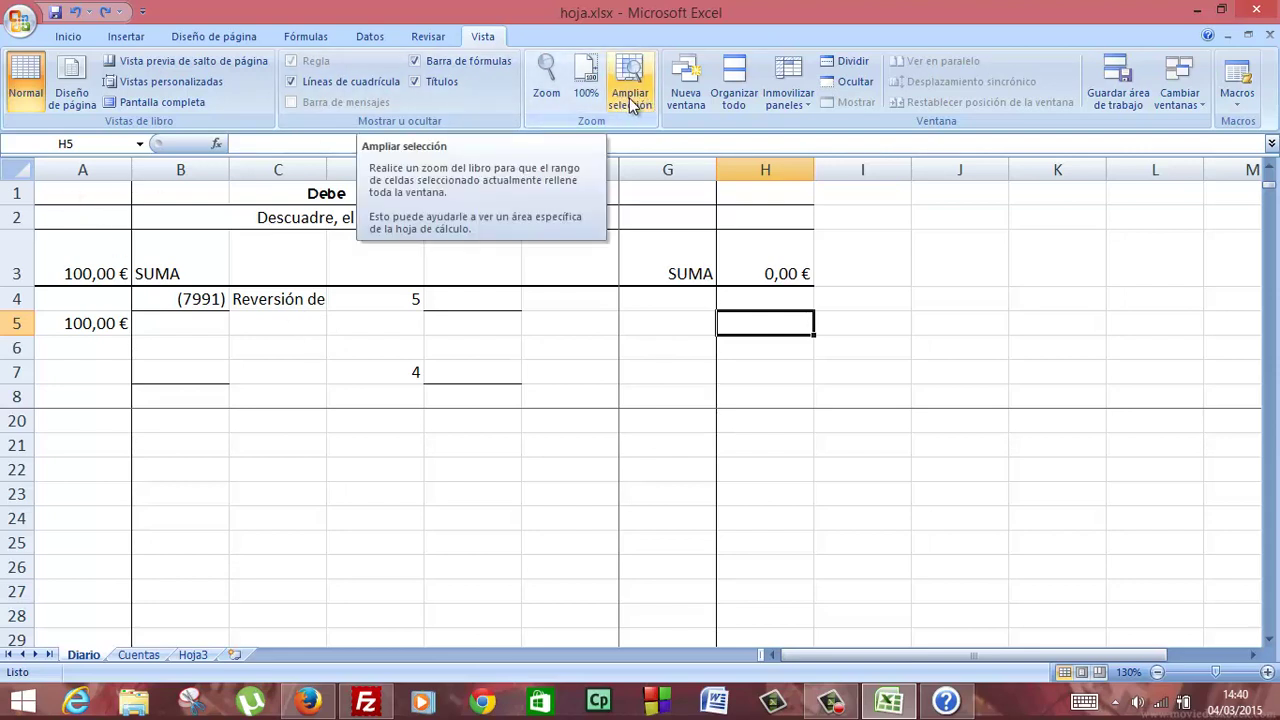
pyautogui.click(783, 104)
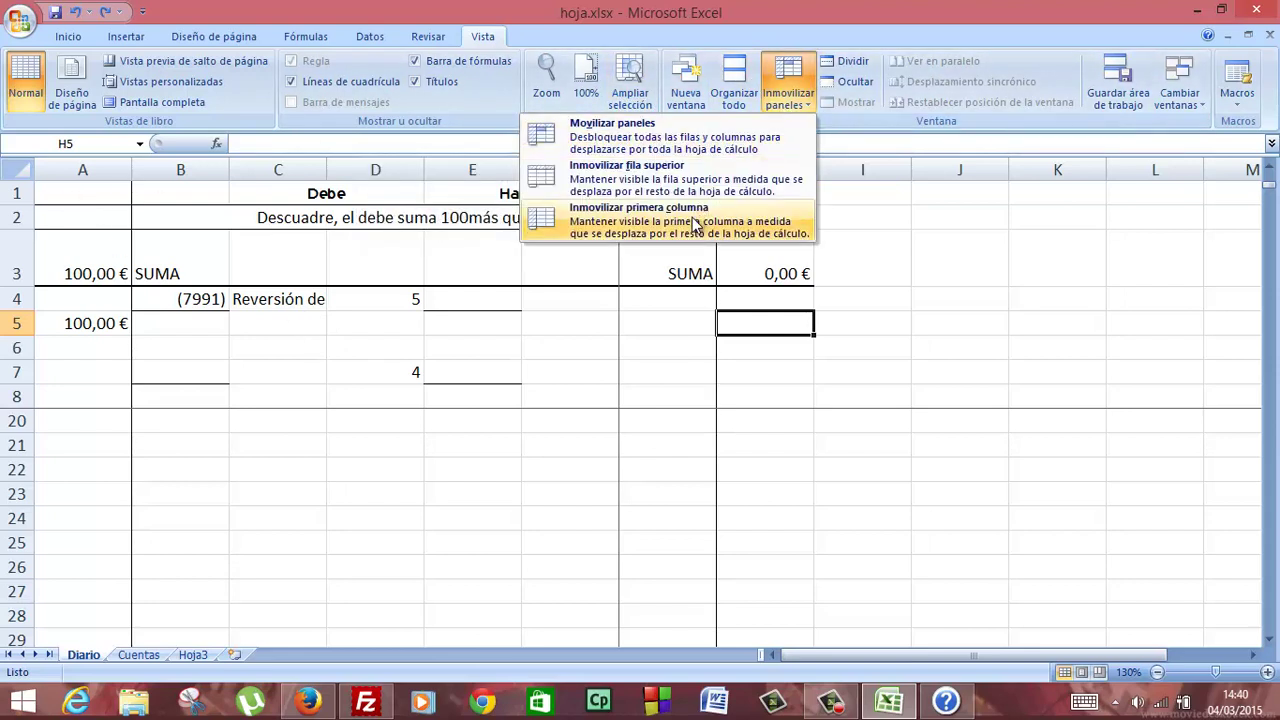
pyautogui.click(714, 147)
pyautogui.click(331, 364)
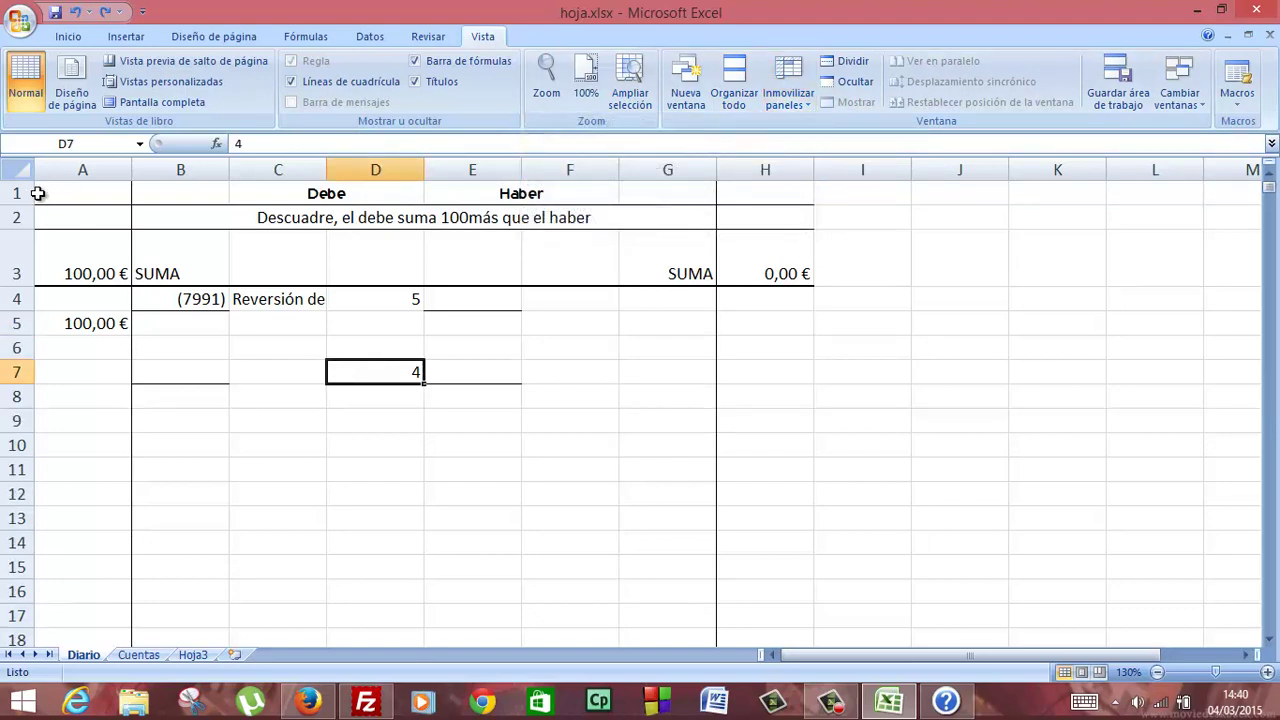
# Select rows 1 to 3 of the Diario sheet again and freeze the panes based on that selection.
pyautogui.moveTo(37, 193); pyautogui.dragTo(16, 256)
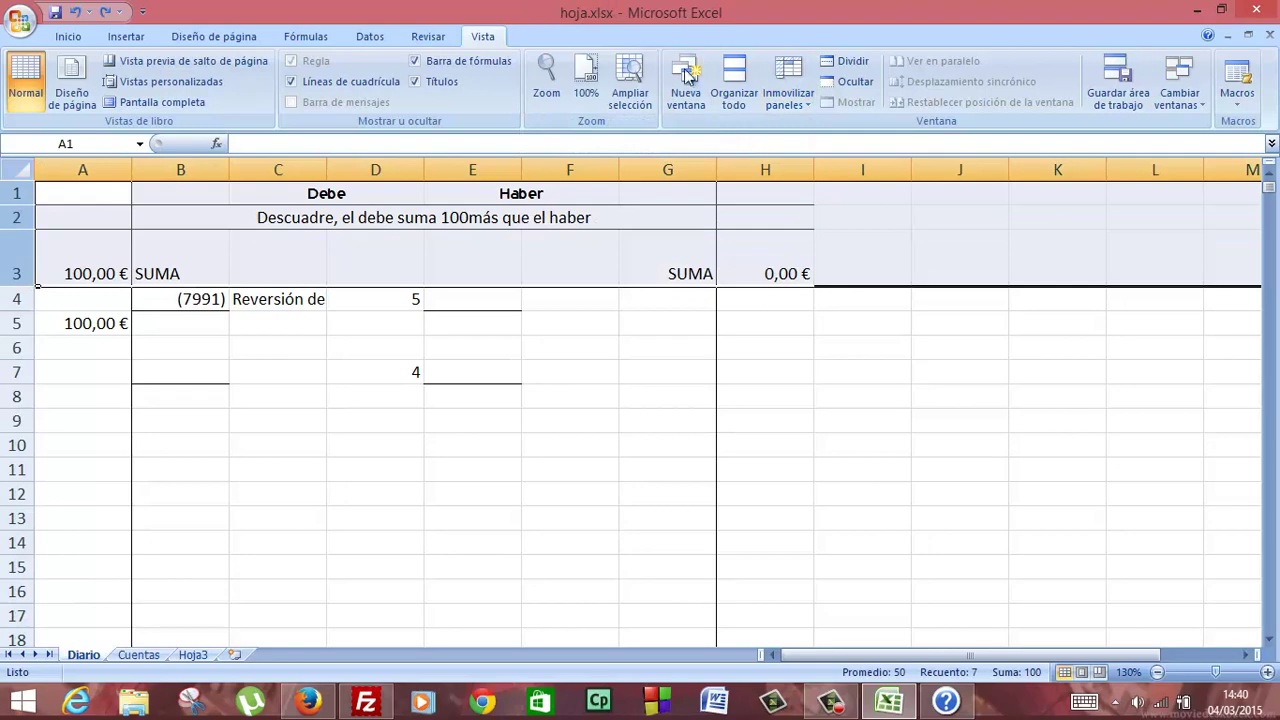
pyautogui.click(767, 106)
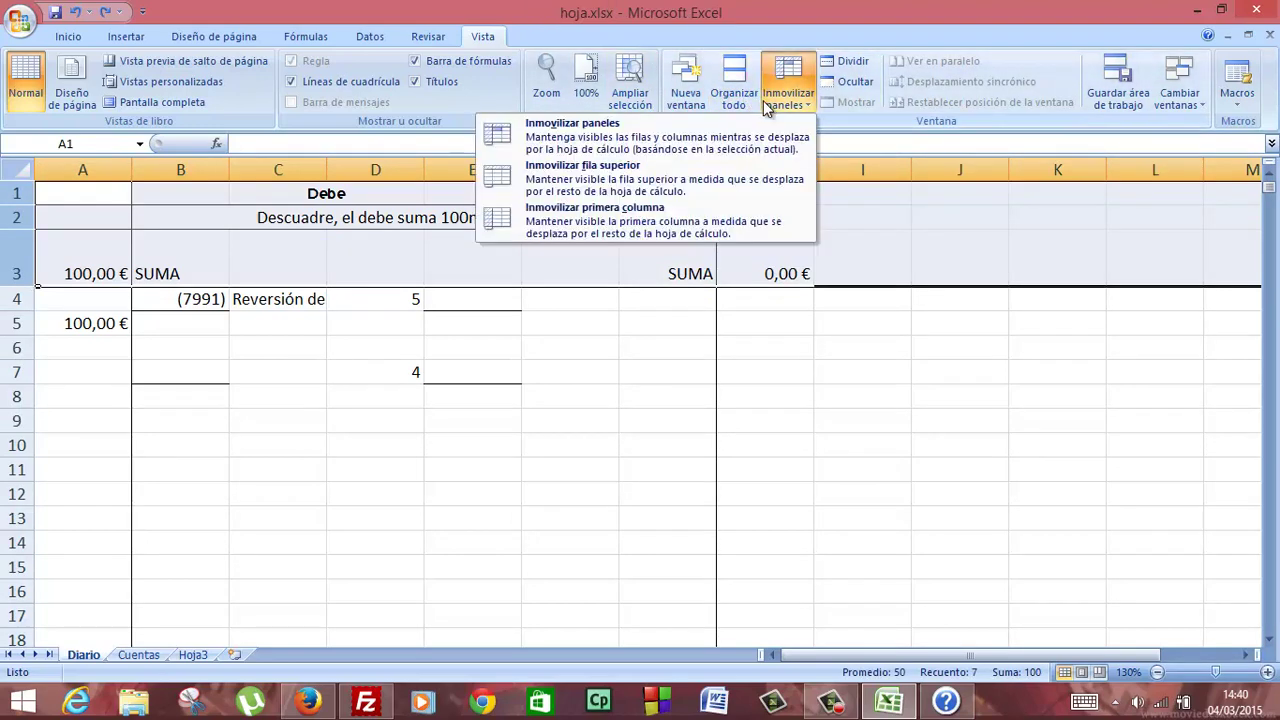
pyautogui.click(745, 133)
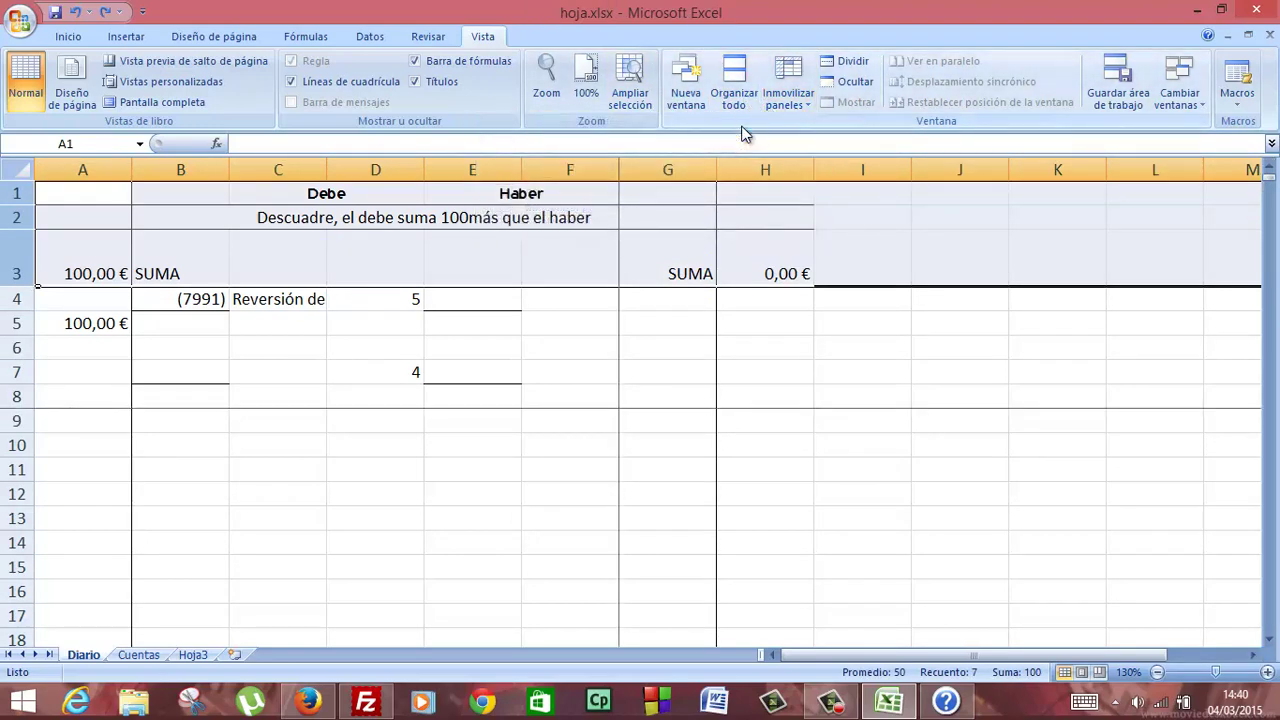
# Move down column D from row 8 to row 23 to examine where the new freeze takes effect.
pyautogui.click(357, 388)
pyautogui.press('Down')
pyautogui.press('Down')
pyautogui.press('Down')
pyautogui.press('Down')
pyautogui.press('Down')
pyautogui.press('Down')
pyautogui.press('Down')
pyautogui.press('Down')
pyautogui.press('Down')
pyautogui.press('Down')
pyautogui.press('Down')
pyautogui.press('Down')
pyautogui.press('Down')
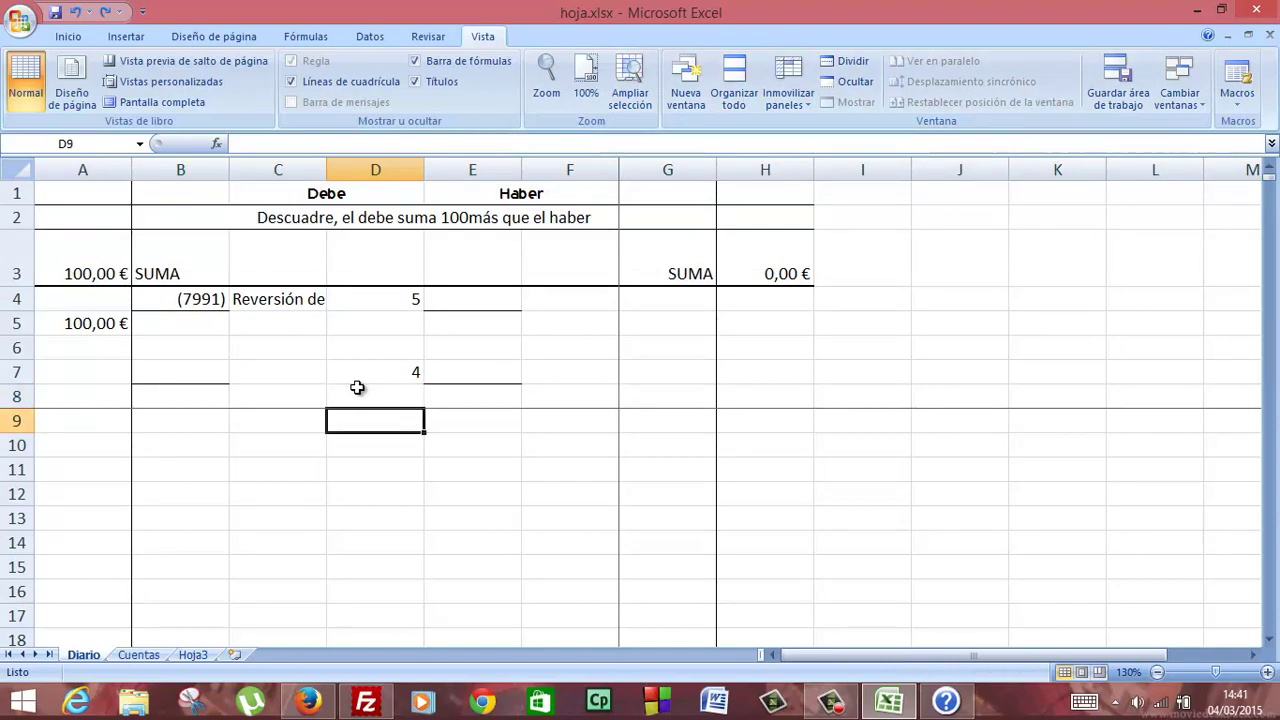
pyautogui.press('Down')
pyautogui.press('Down')
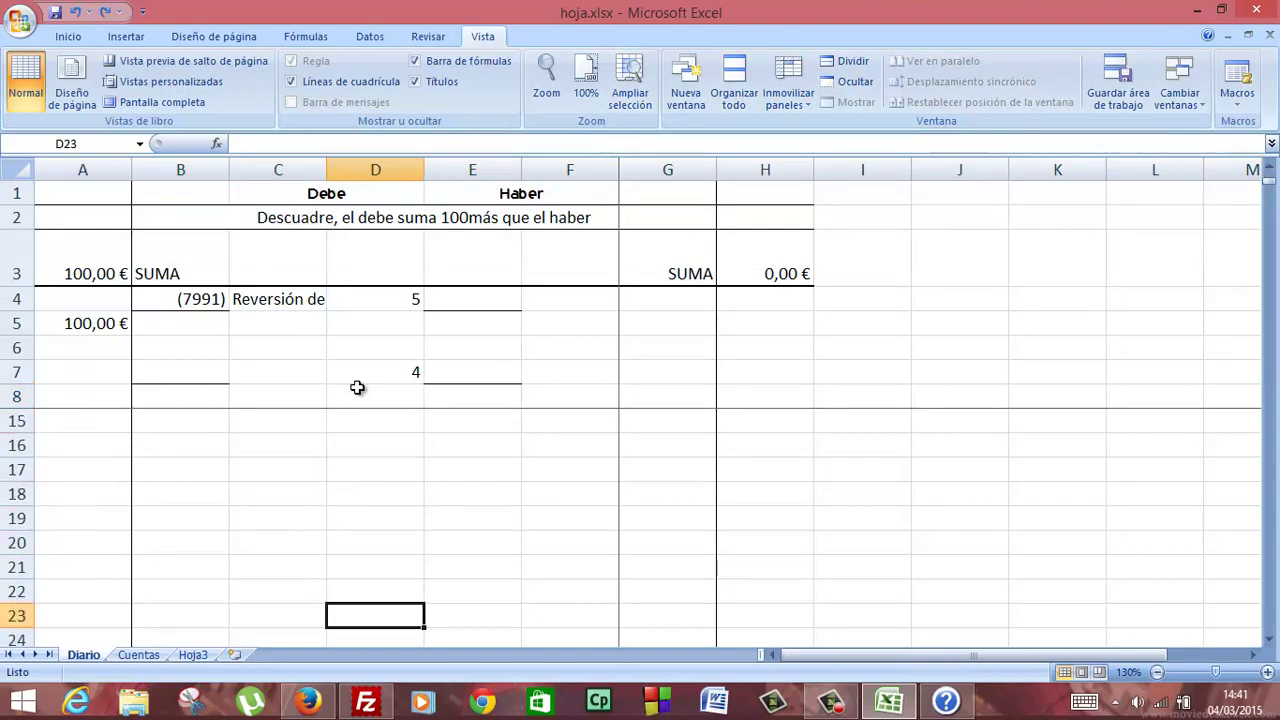
# Try to move the freeze line below row 8 up to the lower edge of row 3.
pyautogui.click(269, 412)
pyautogui.click(950, 398)
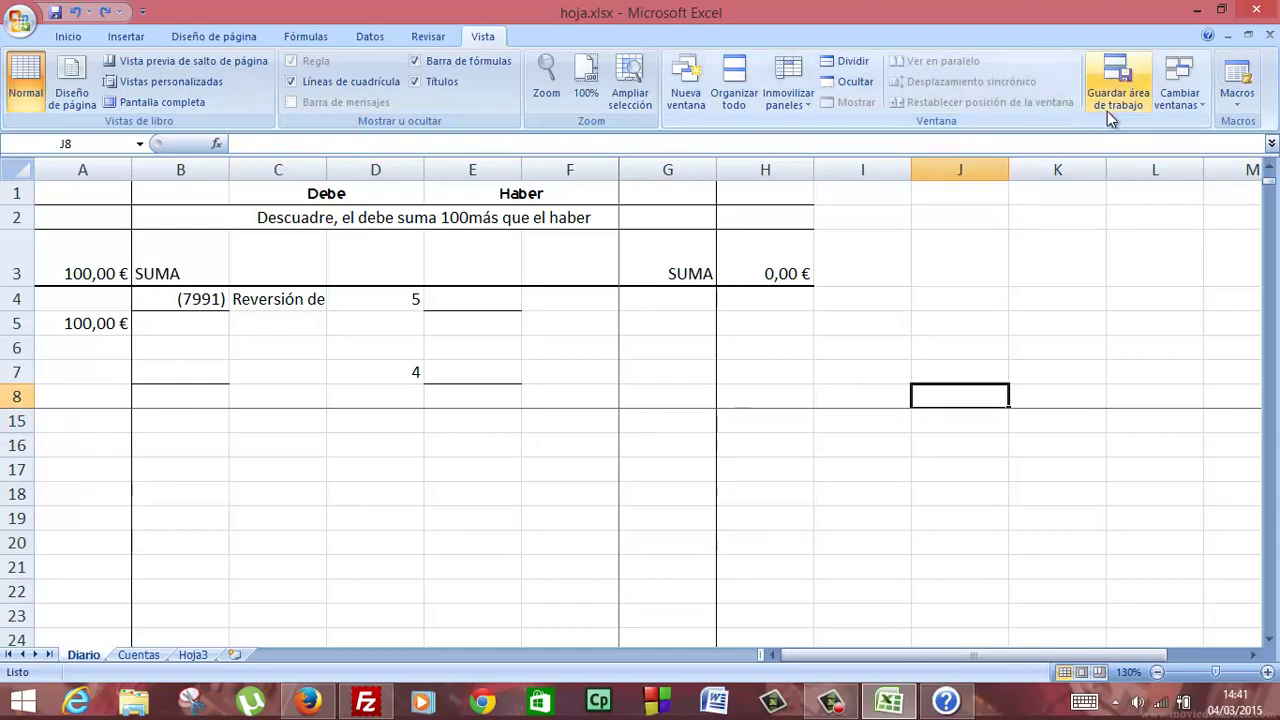
pyautogui.click(826, 418)
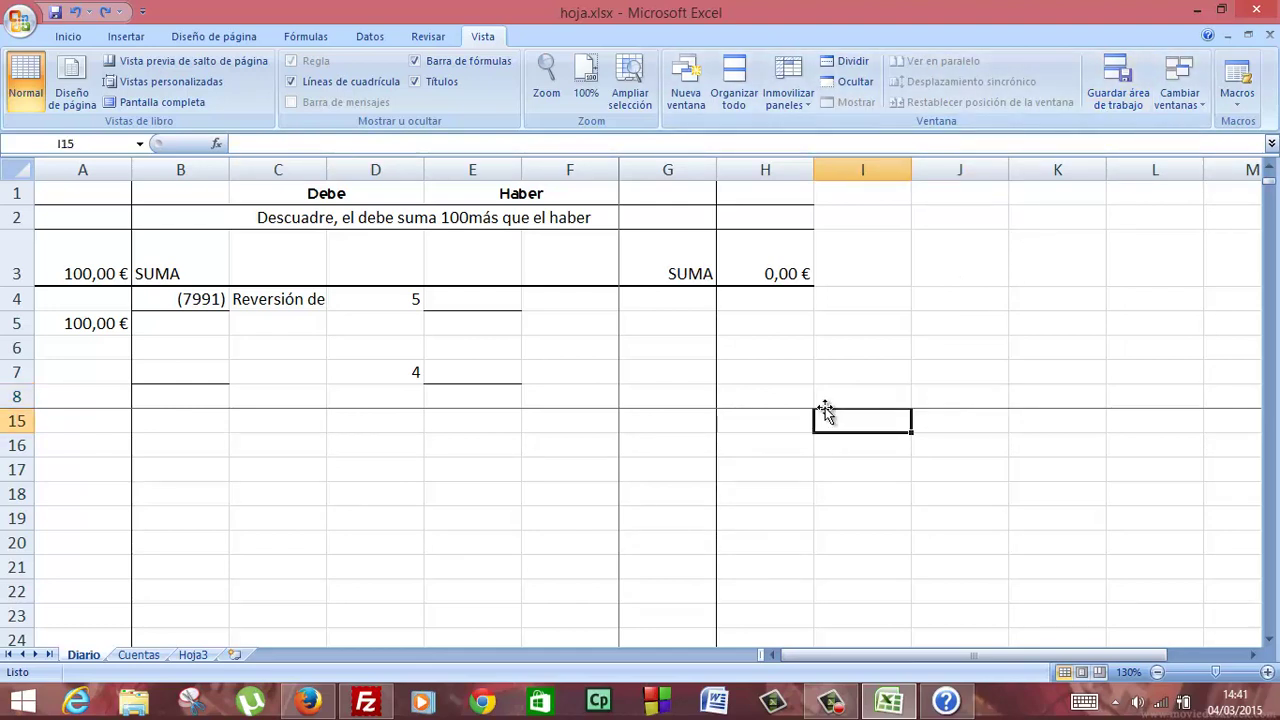
pyautogui.press('Up')
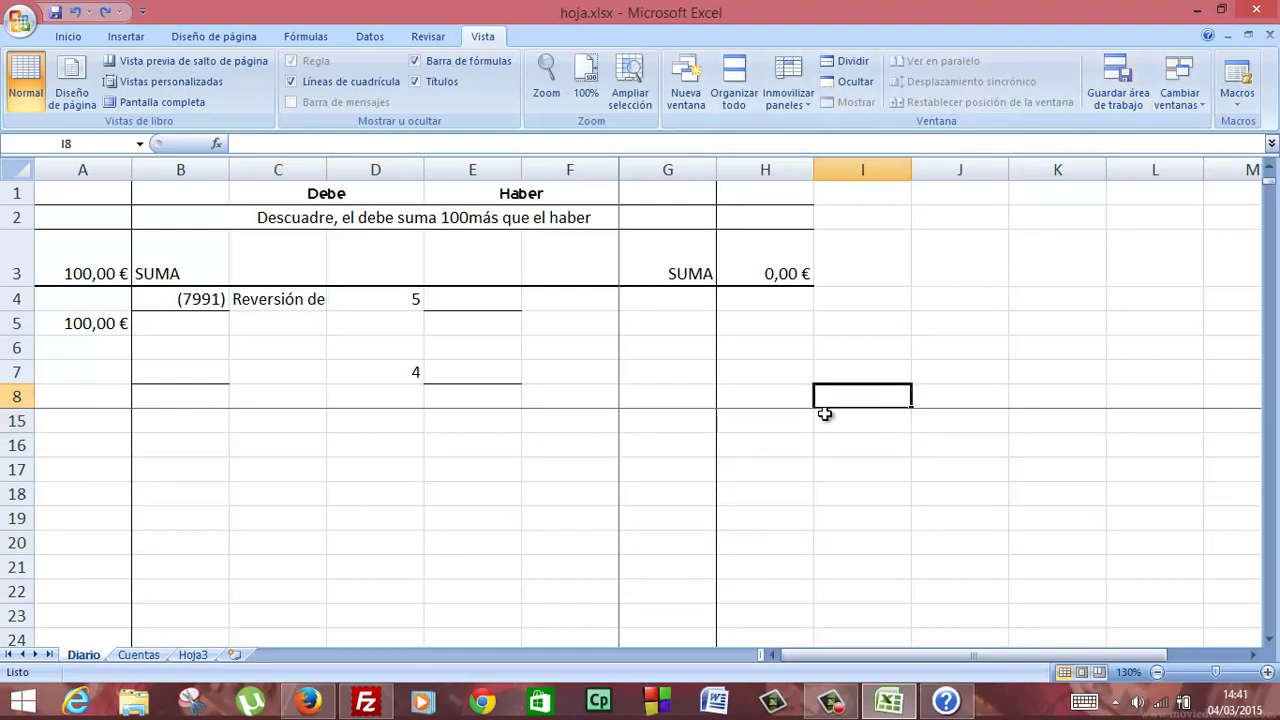
pyautogui.click(945, 416)
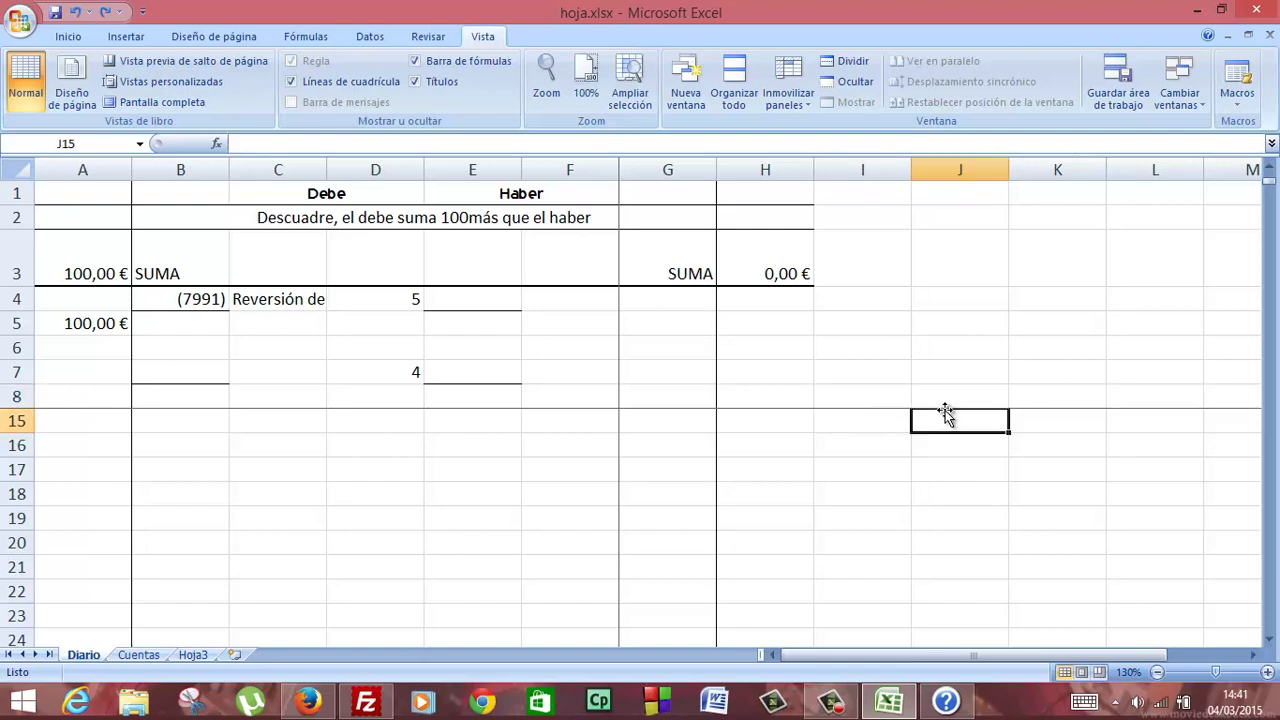
pyautogui.moveTo(946, 414); pyautogui.dragTo(938, 278)
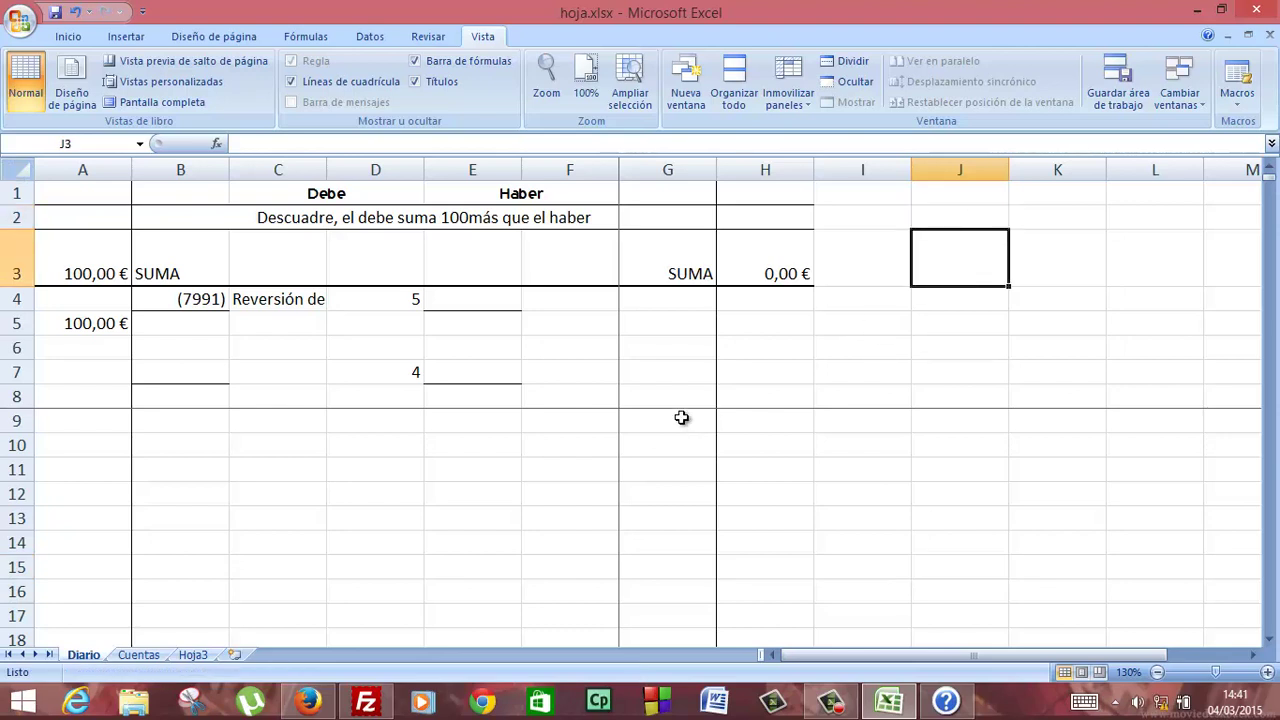
# Move down column F from row 10 and back up to row 1 to examine the frozen area.
pyautogui.click(604, 453)
pyautogui.press('Down')
pyautogui.press('Down')
pyautogui.press('Down')
pyautogui.press('Down')
pyautogui.press('Down')
pyautogui.press('Down')
pyautogui.press('Down')
pyautogui.press('Down')
pyautogui.press('Down')
pyautogui.press('Down')
pyautogui.press('Down')
pyautogui.press('Down')
pyautogui.press('Down')
pyautogui.press('Down')
pyautogui.press('Down')
pyautogui.press('Down')
pyautogui.press('Down')
pyautogui.press('Down')
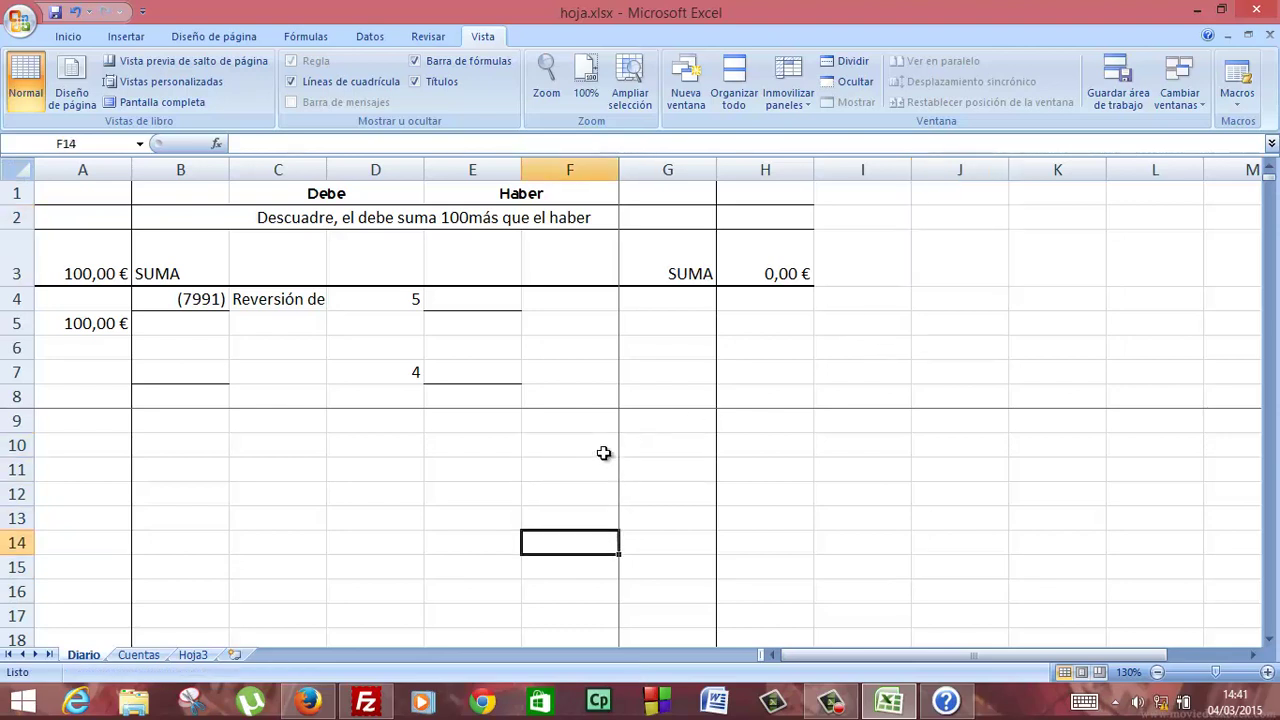
pyautogui.press('Up')
pyautogui.press('Up')
pyautogui.press('Up')
pyautogui.press('Up')
pyautogui.press('Up')
pyautogui.press('Up')
pyautogui.press('Up')
pyautogui.press('Up')
pyautogui.press('Up')
pyautogui.press('Up')
pyautogui.press('Up')
pyautogui.press('Up')
pyautogui.press('Up')
pyautogui.press('Up')
pyautogui.press('Up')
pyautogui.press('Up')
pyautogui.press('Up')
pyautogui.press('Up')
pyautogui.press('Up')
pyautogui.press('Up')
pyautogui.press('Up')
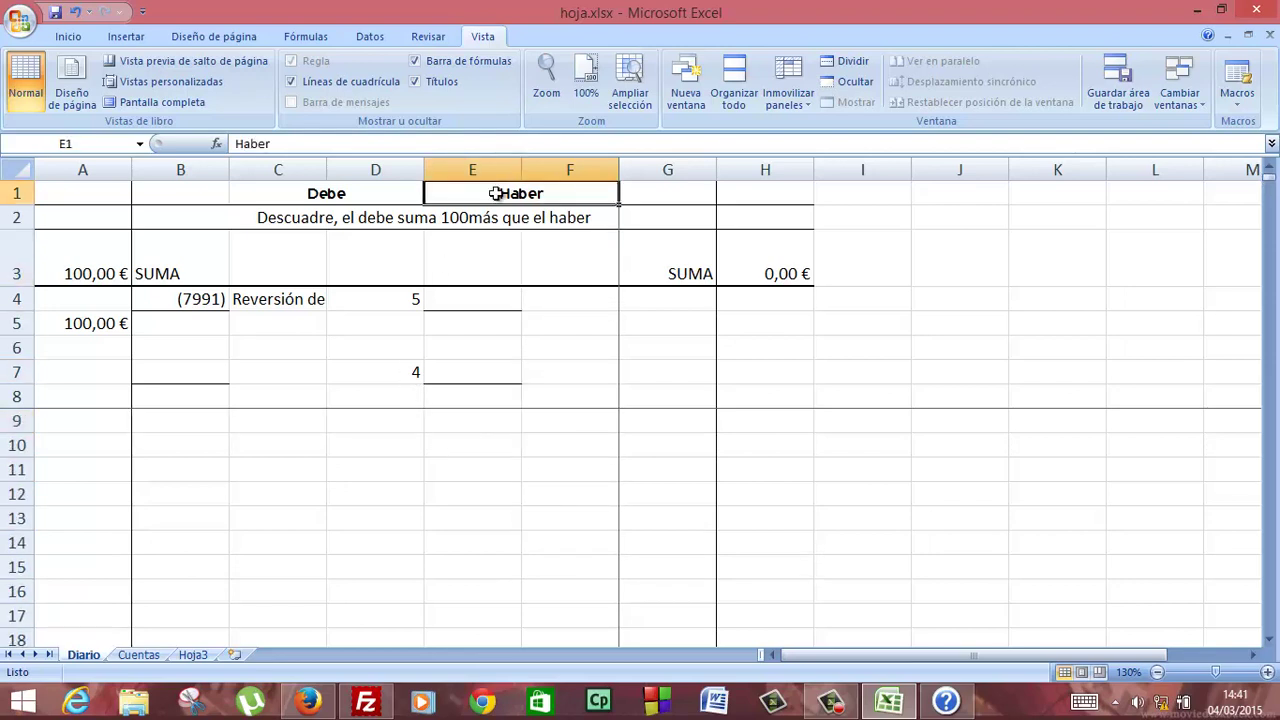
# Remove the panes frozen below row 8 from the Diario sheet.
pyautogui.click(787, 112)
pyautogui.click(345, 262)
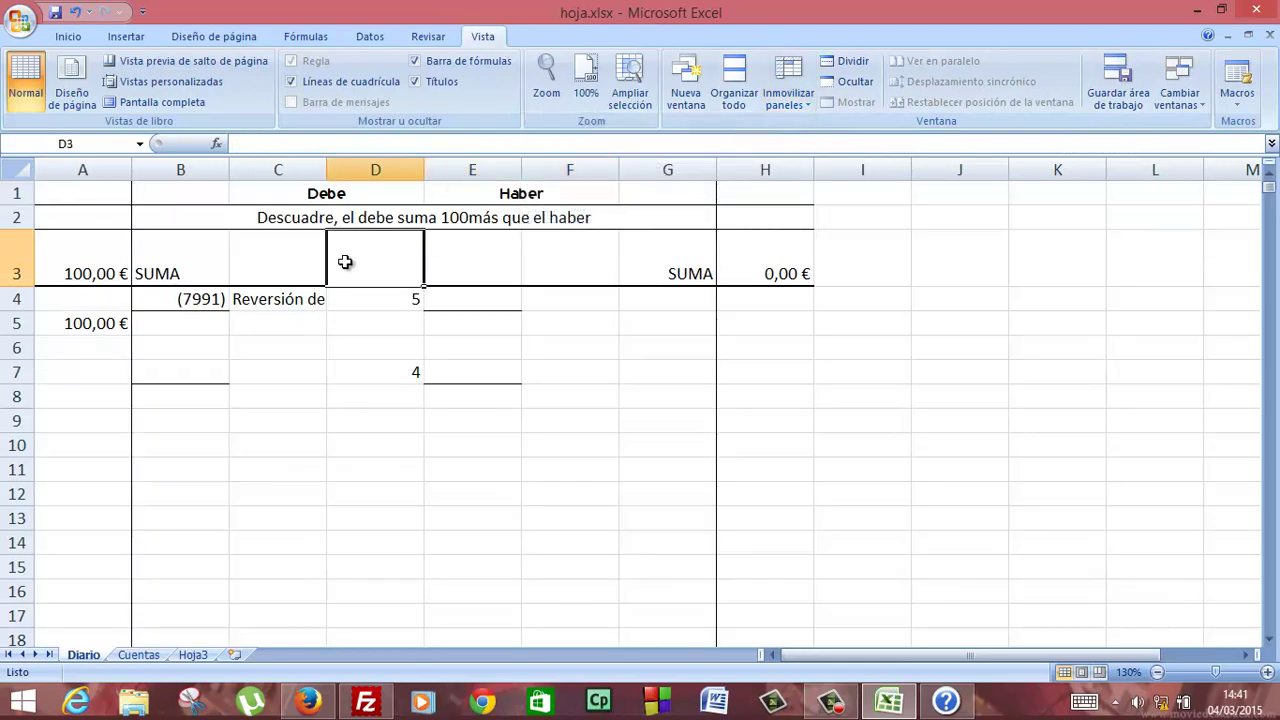
# Select rows 1 to 3 and split the Diario window into separate panes.
pyautogui.moveTo(17, 193); pyautogui.dragTo(20, 275)
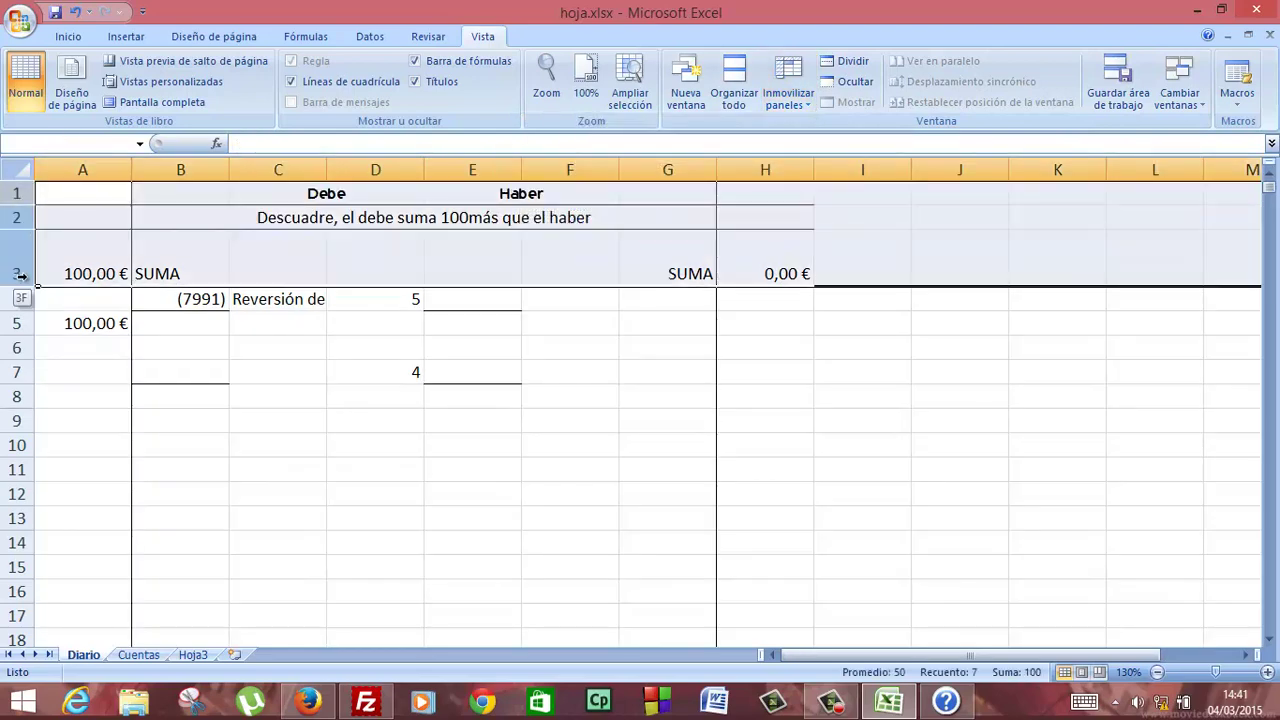
pyautogui.click(145, 258)
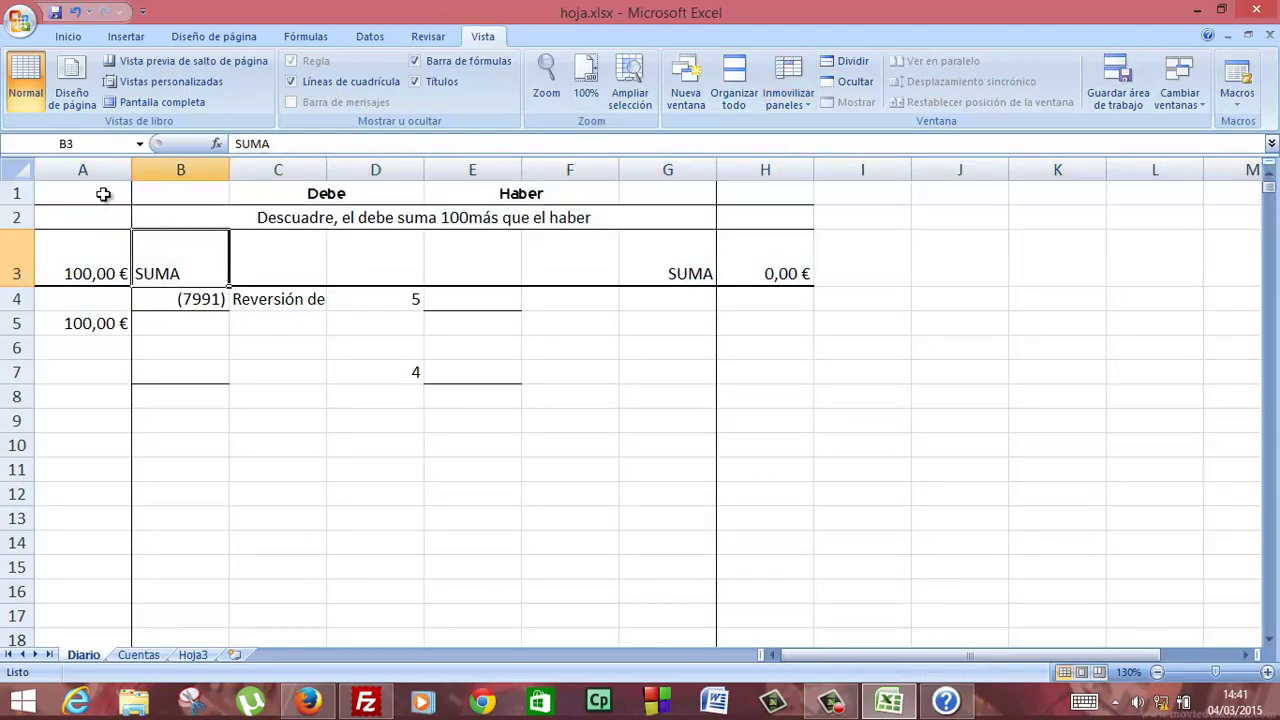
pyautogui.click(12, 194)
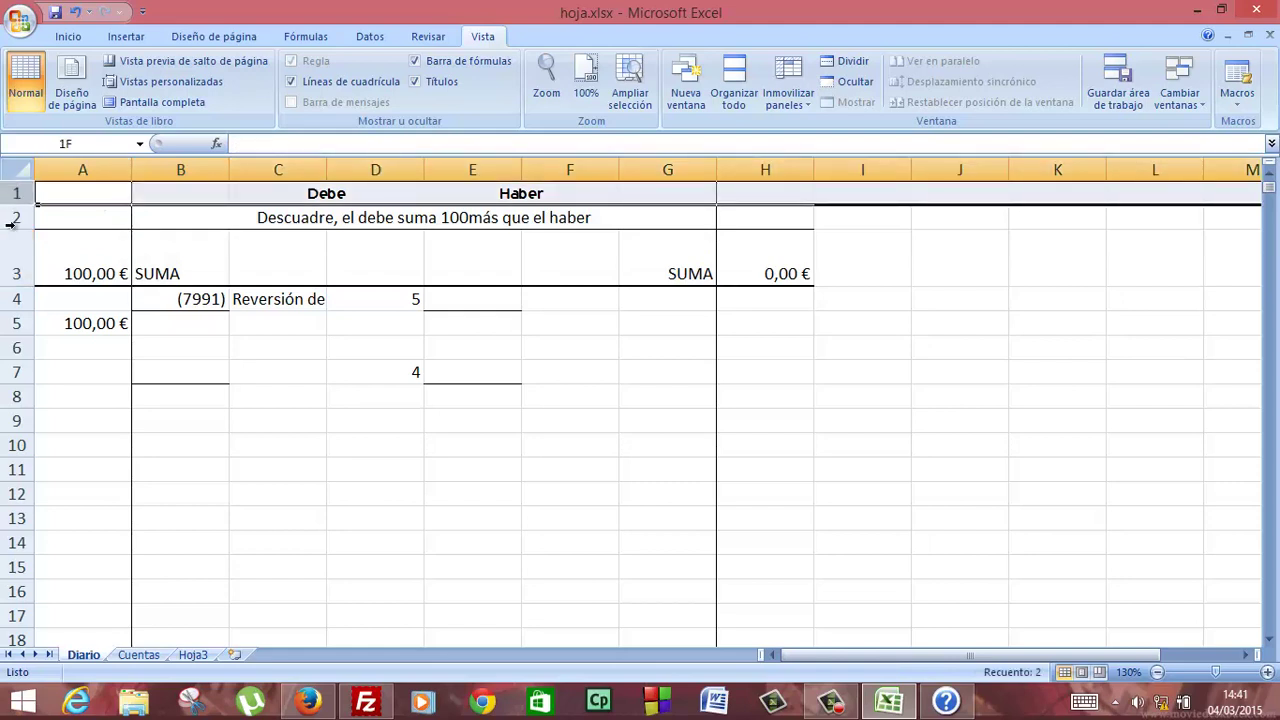
pyautogui.moveTo(10, 224); pyautogui.dragTo(14, 280)
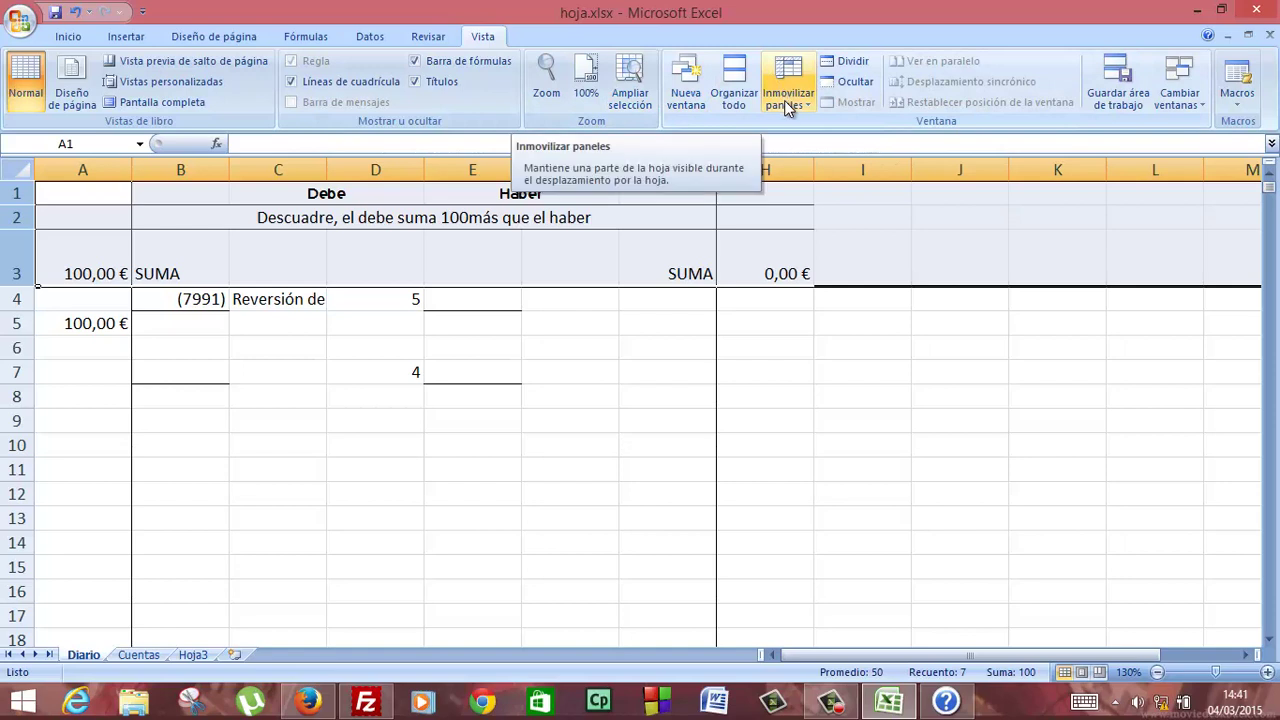
pyautogui.click(863, 62)
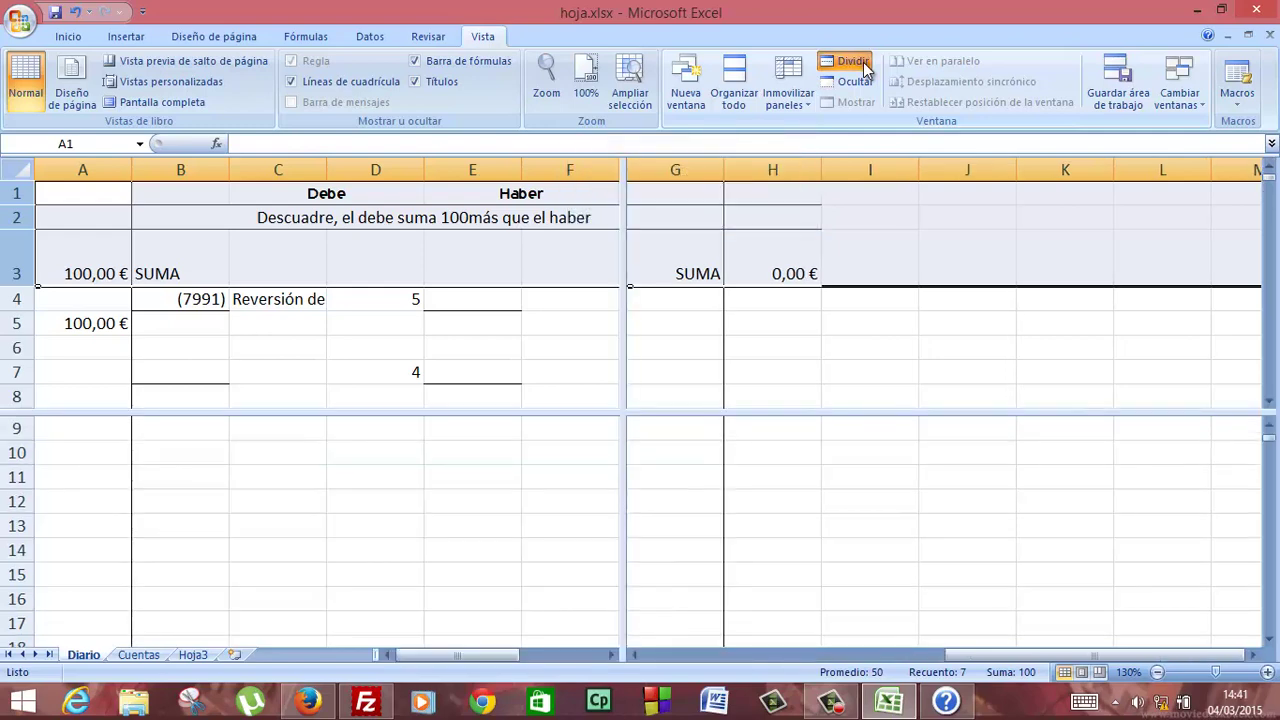
# Reposition the horizontal split directly below row 3 and remove the vertical split between columns F and G.
pyautogui.moveTo(449, 411); pyautogui.dragTo(454, 291)
pyautogui.moveTo(624, 268); pyautogui.dragTo(1274, 395)
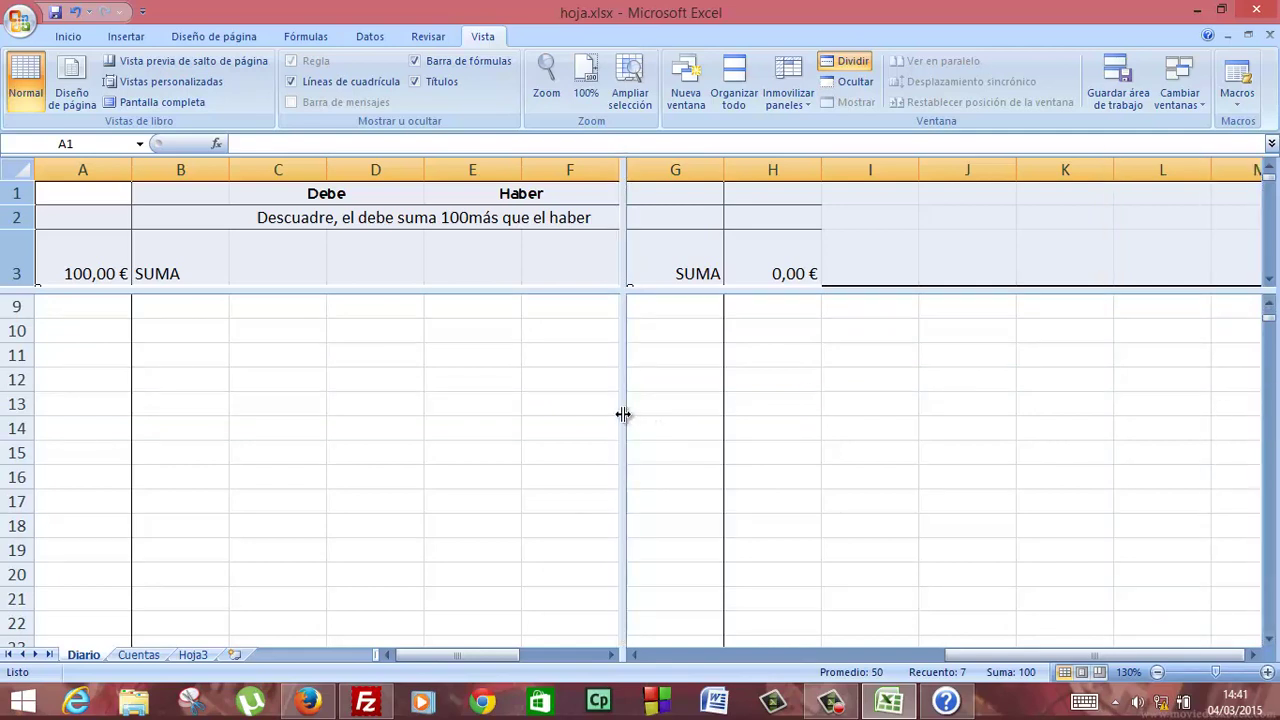
pyautogui.moveTo(623, 414); pyautogui.dragTo(1275, 545)
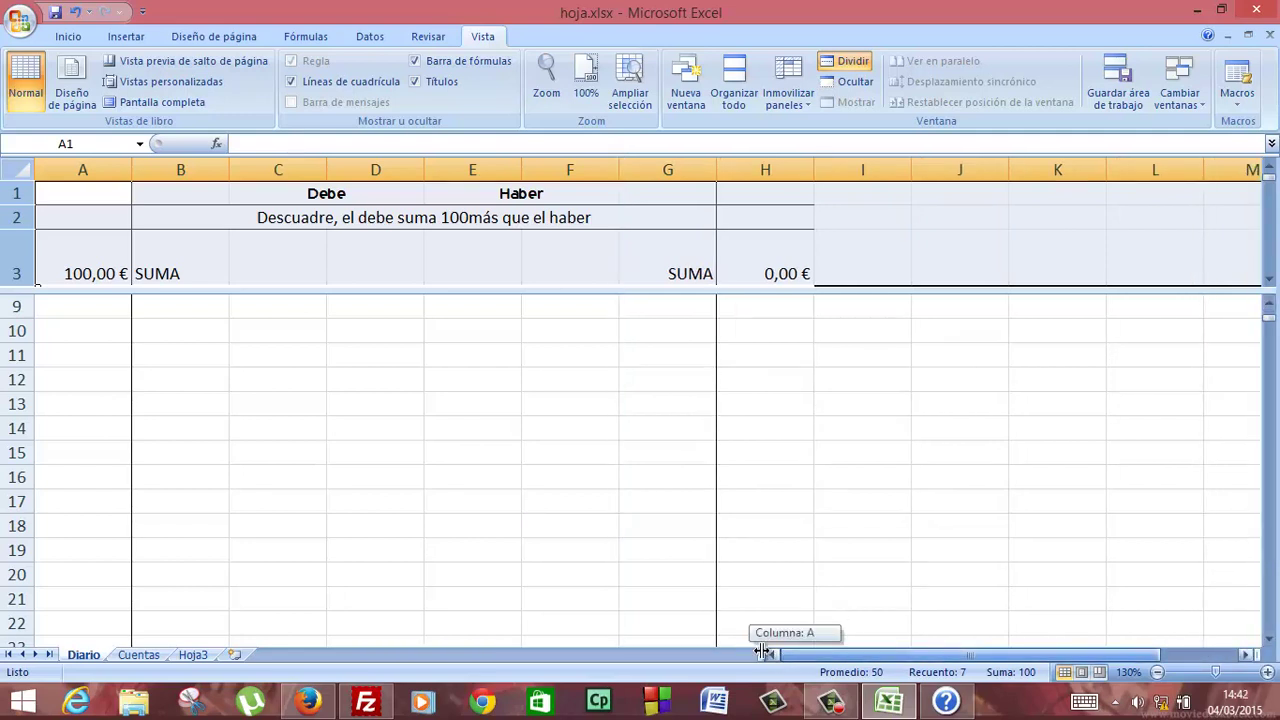
# Move up and down column G in the lower pane to check that rows 1 to 3 stay in view.
pyautogui.click(632, 427)
pyautogui.press('Up')
pyautogui.press('Up')
pyautogui.press('Up')
pyautogui.press('Up')
pyautogui.press('Up')
pyautogui.press('Up')
pyautogui.press('Up')
pyautogui.press('Up')
pyautogui.press('Up')
pyautogui.press('Up')
pyautogui.press('Up')
pyautogui.press('Up')
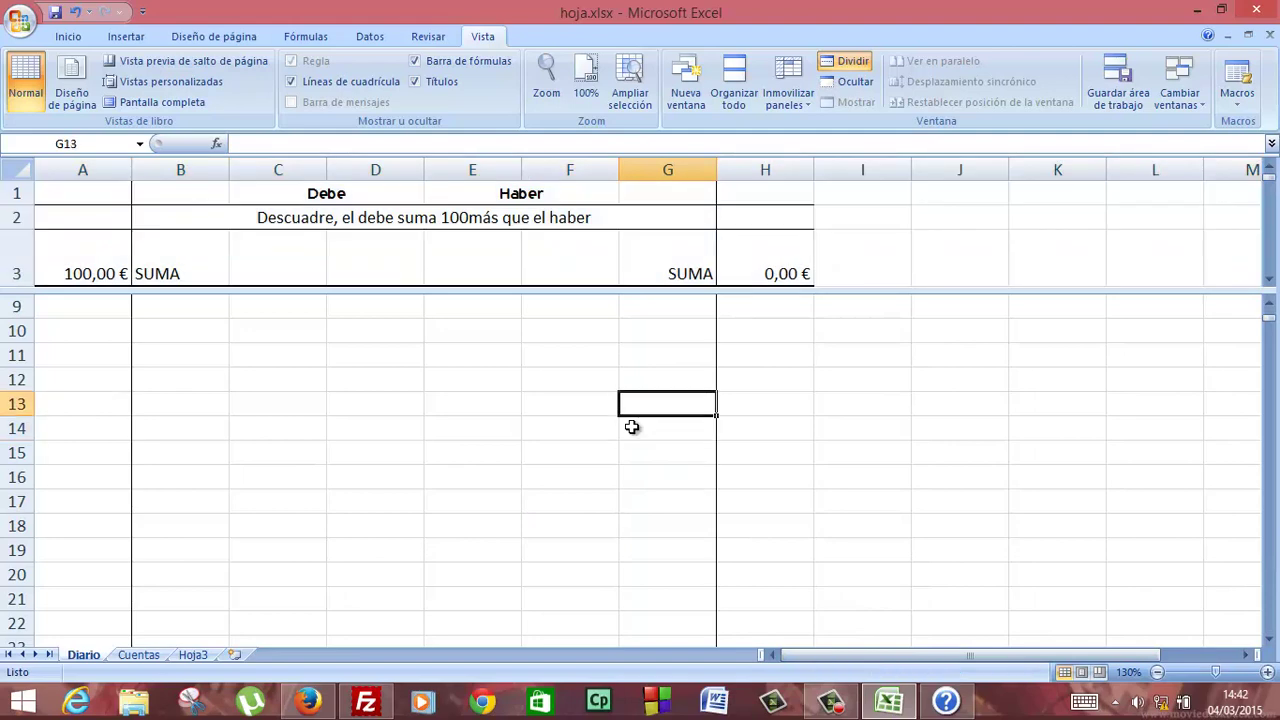
pyautogui.press('Down')
pyautogui.press('Down')
pyautogui.press('Down')
pyautogui.press('Down')
pyautogui.press('Down')
pyautogui.press('Down')
pyautogui.press('Down')
pyautogui.press('Down')
pyautogui.press('Down')
pyautogui.press('Down')
pyautogui.press('Down')
pyautogui.press('Down')
pyautogui.press('Down')
pyautogui.press('Down')
pyautogui.press('Down')
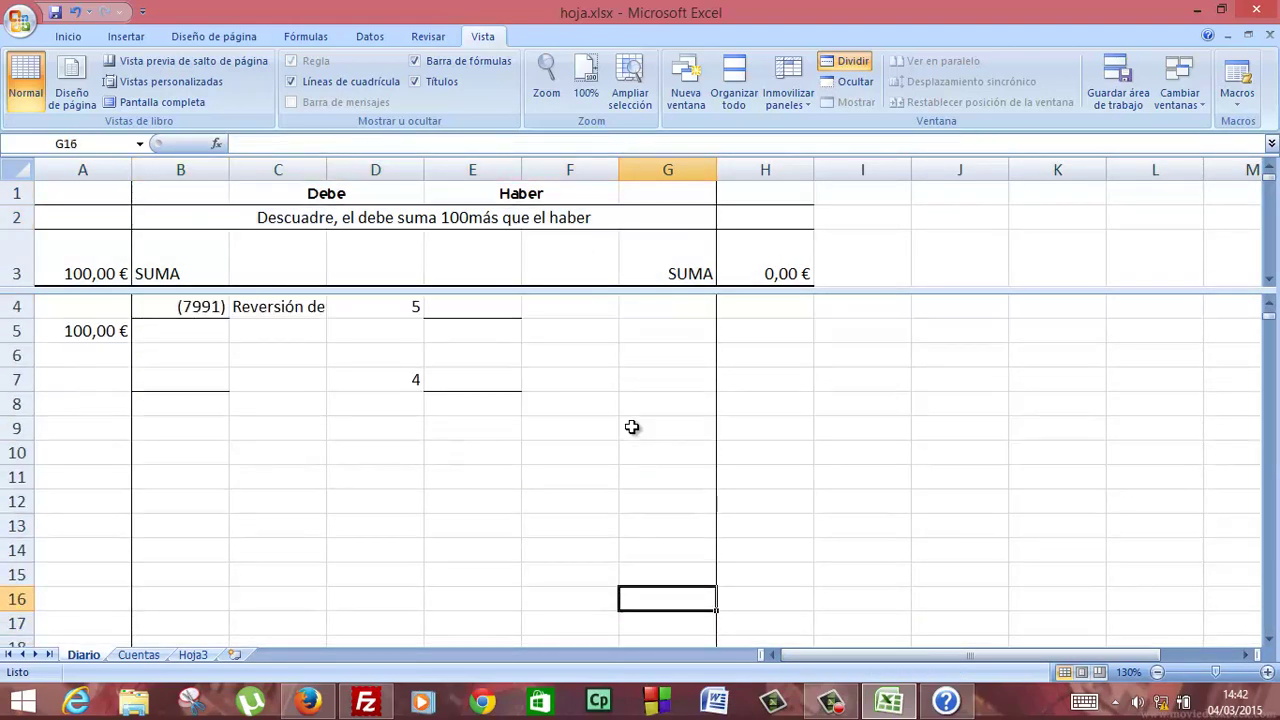
pyautogui.press('Down')
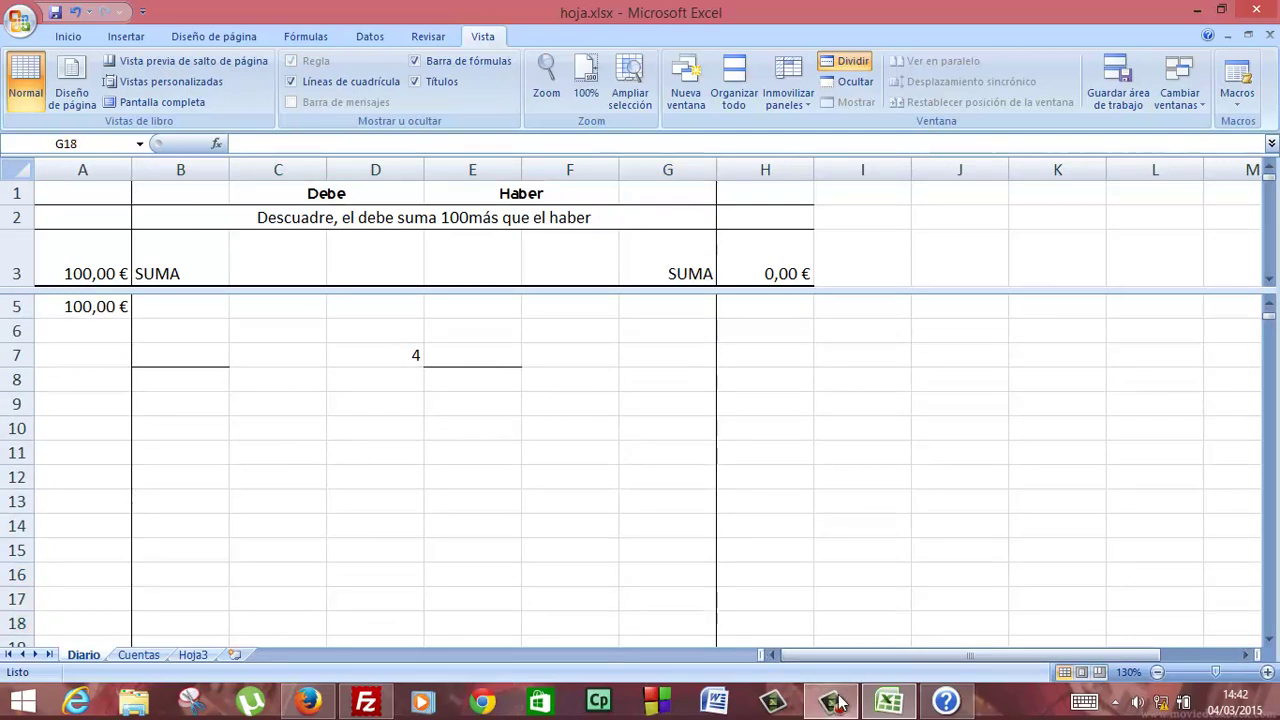
pyautogui.click(831, 700)
pyautogui.click(1126, 295)
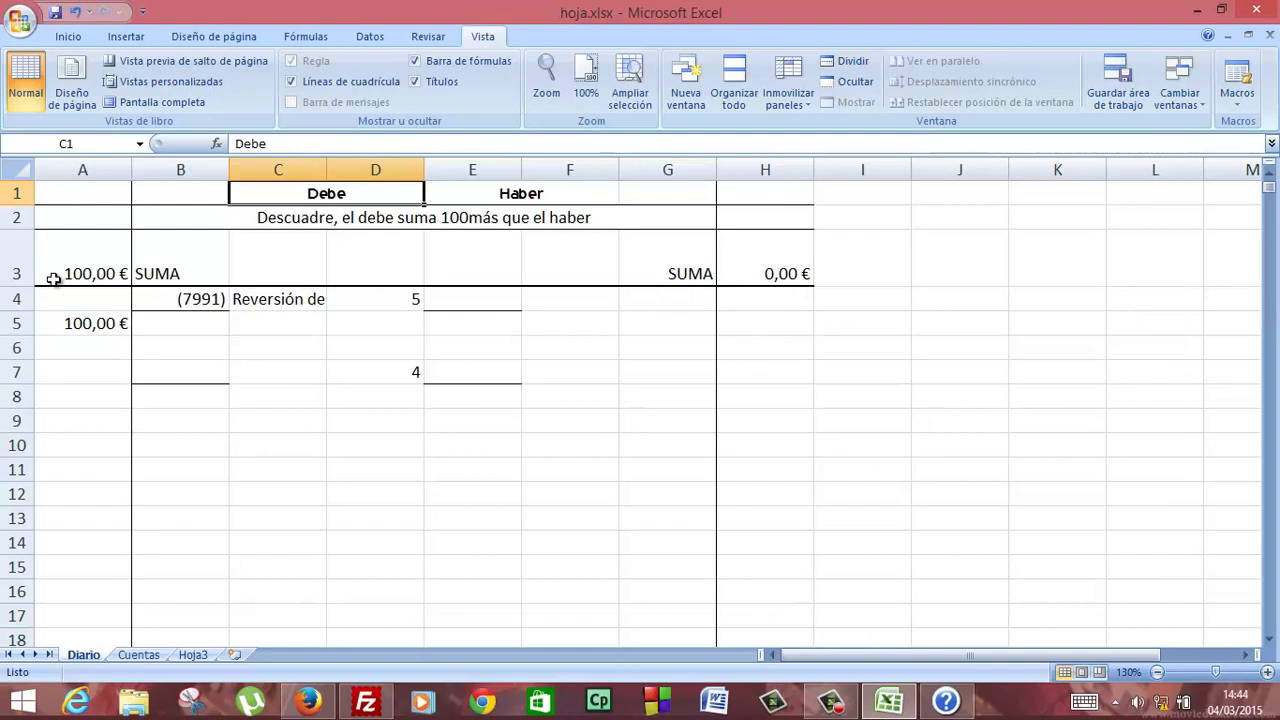
# Freeze the panes of the Diario sheet at row 4 so that rows 1 to 3 stay fixed.
pyautogui.click(20, 298)
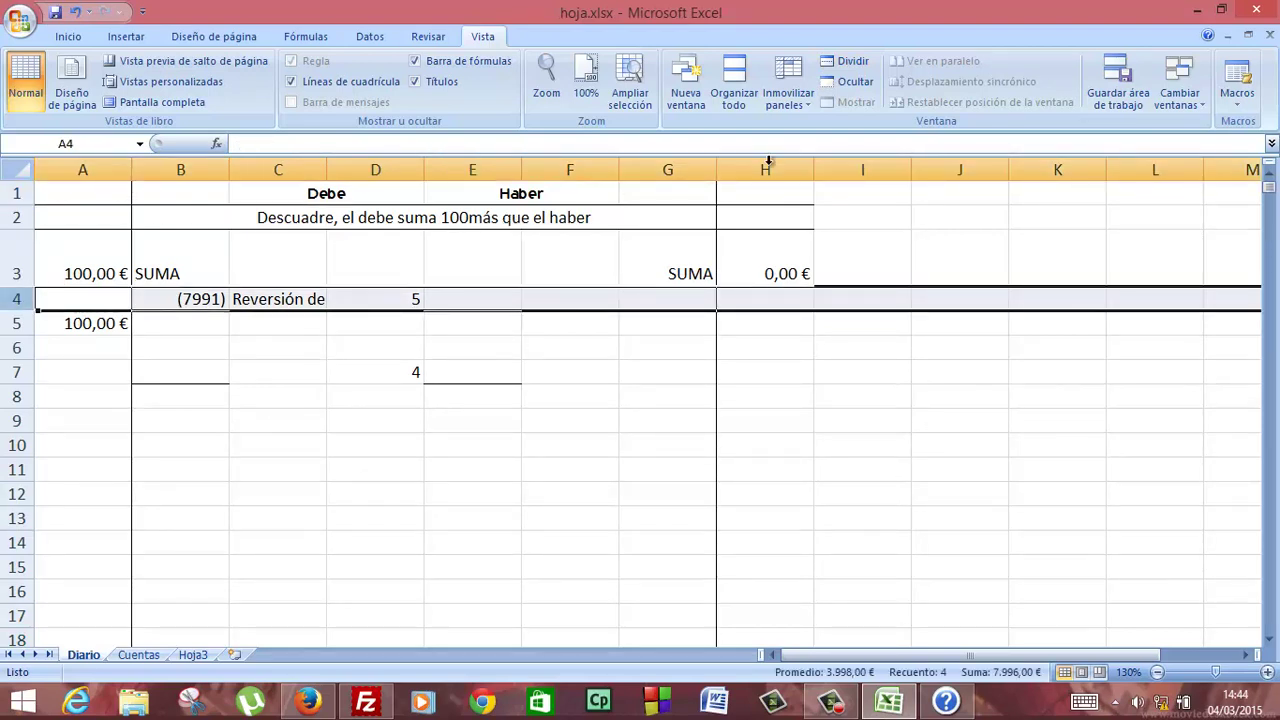
pyautogui.click(786, 100)
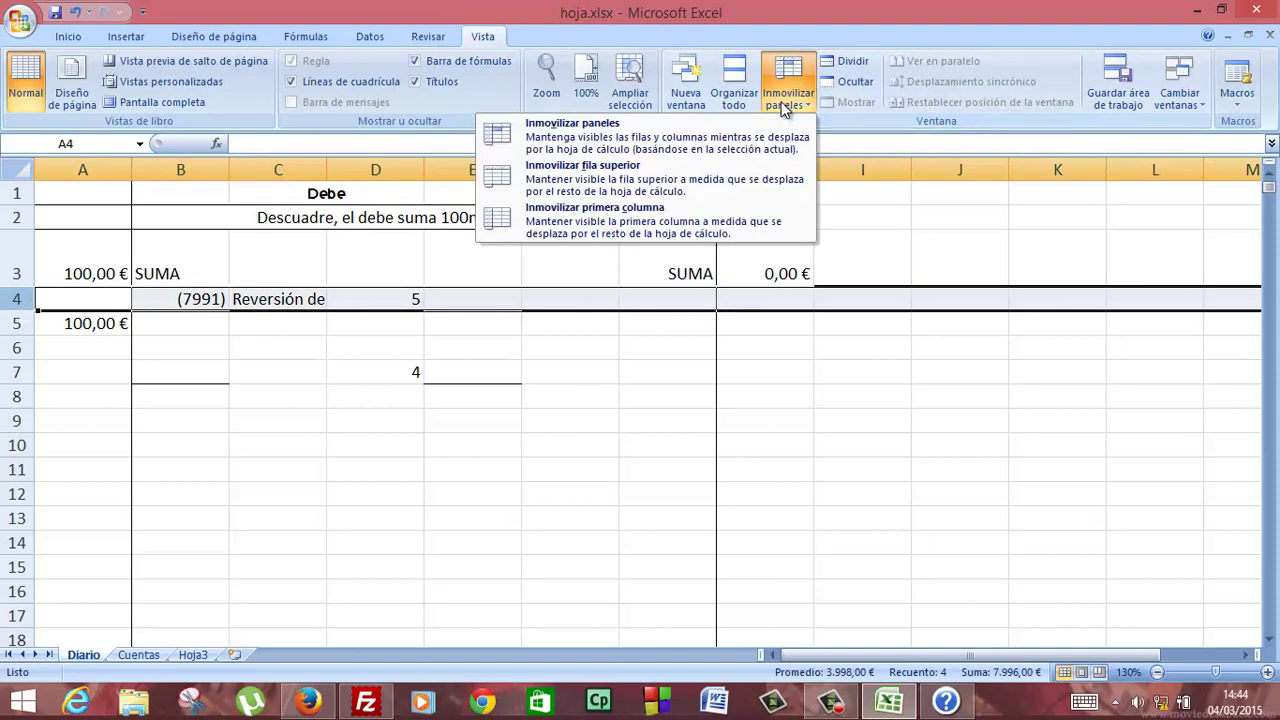
pyautogui.click(712, 144)
# Move down column D to row 28 and back up to row 1 to check the frozen header rows.
pyautogui.click(403, 306)
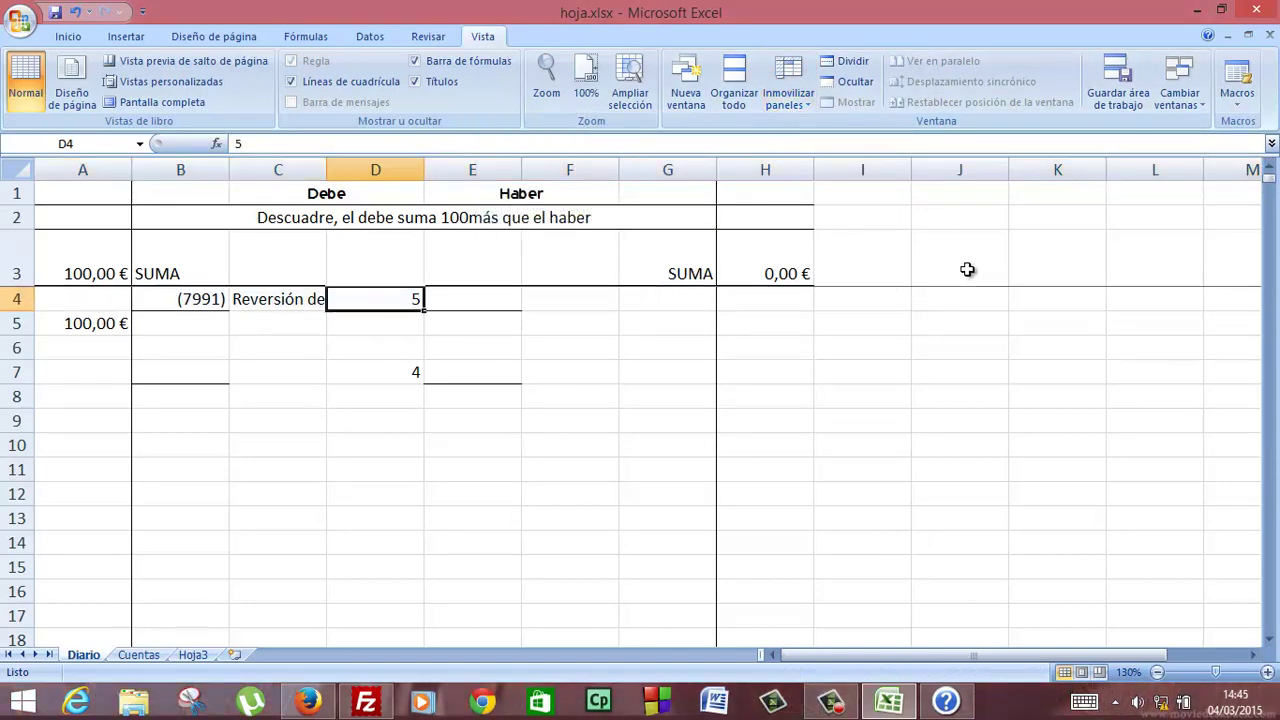
pyautogui.press('Up')
pyautogui.press('Up')
pyautogui.press('Up')
pyautogui.press('Down')
pyautogui.press('Down')
pyautogui.press('Down')
pyautogui.press('Down')
pyautogui.press('Down')
pyautogui.press('Down')
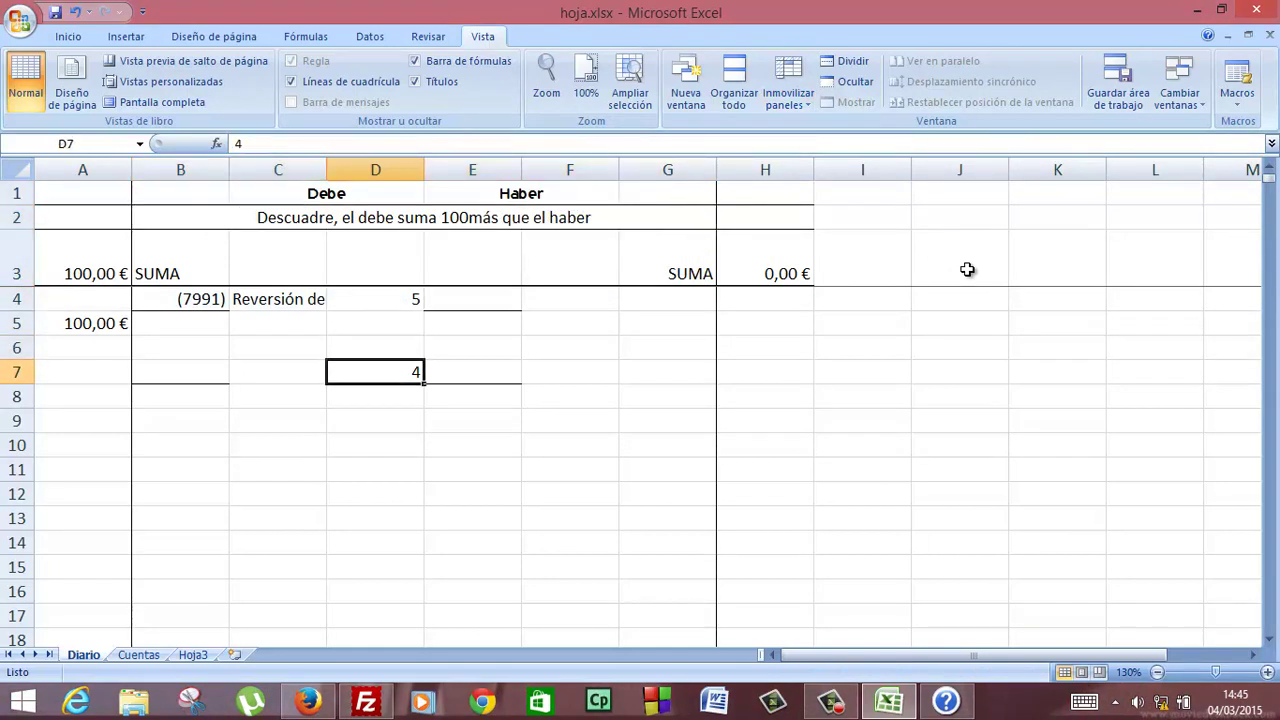
pyautogui.press('Down')
pyautogui.press('Down')
pyautogui.press('Down')
pyautogui.press('Down')
pyautogui.press('Down')
pyautogui.press('Down')
pyautogui.press('Down')
pyautogui.press('Down')
pyautogui.press('Down')
pyautogui.press('Down')
pyautogui.press('Down')
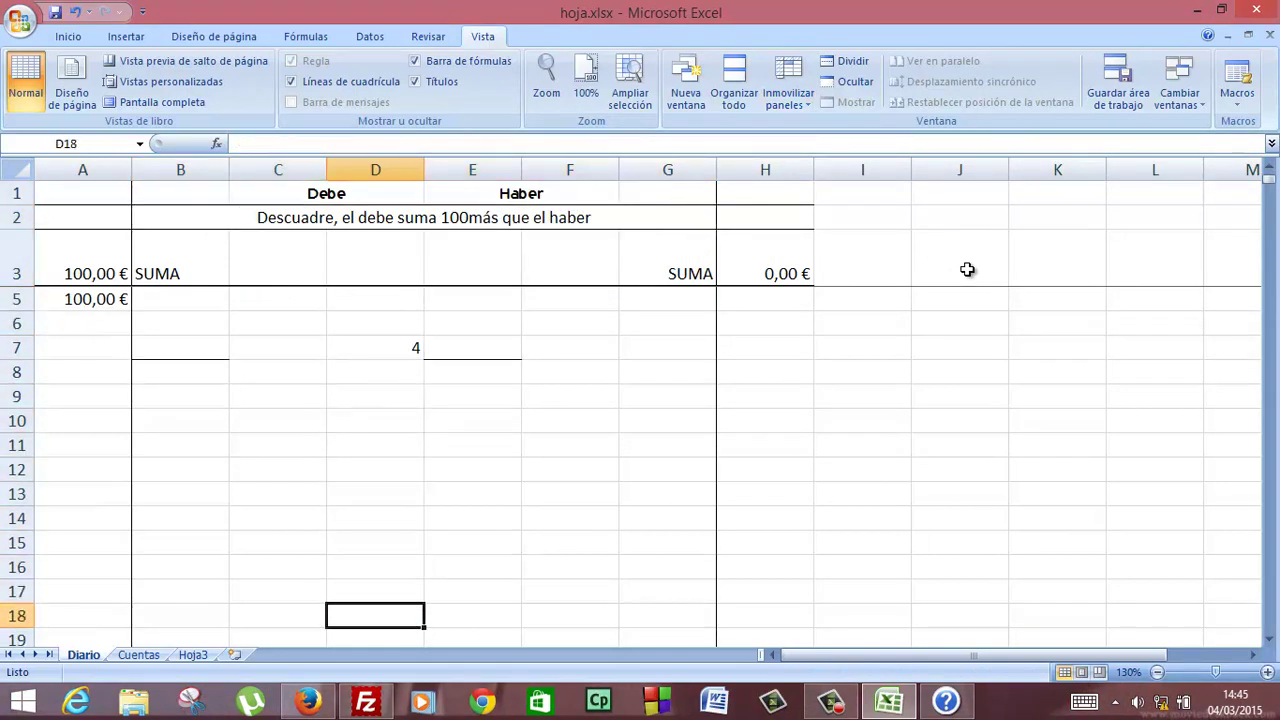
pyautogui.press('Down')
pyautogui.press('Down')
pyautogui.press('Down')
pyautogui.press('Down')
pyautogui.press('Down')
pyautogui.press('Down')
pyautogui.press('Down')
pyautogui.press('Down')
pyautogui.press('Down')
pyautogui.press('Down')
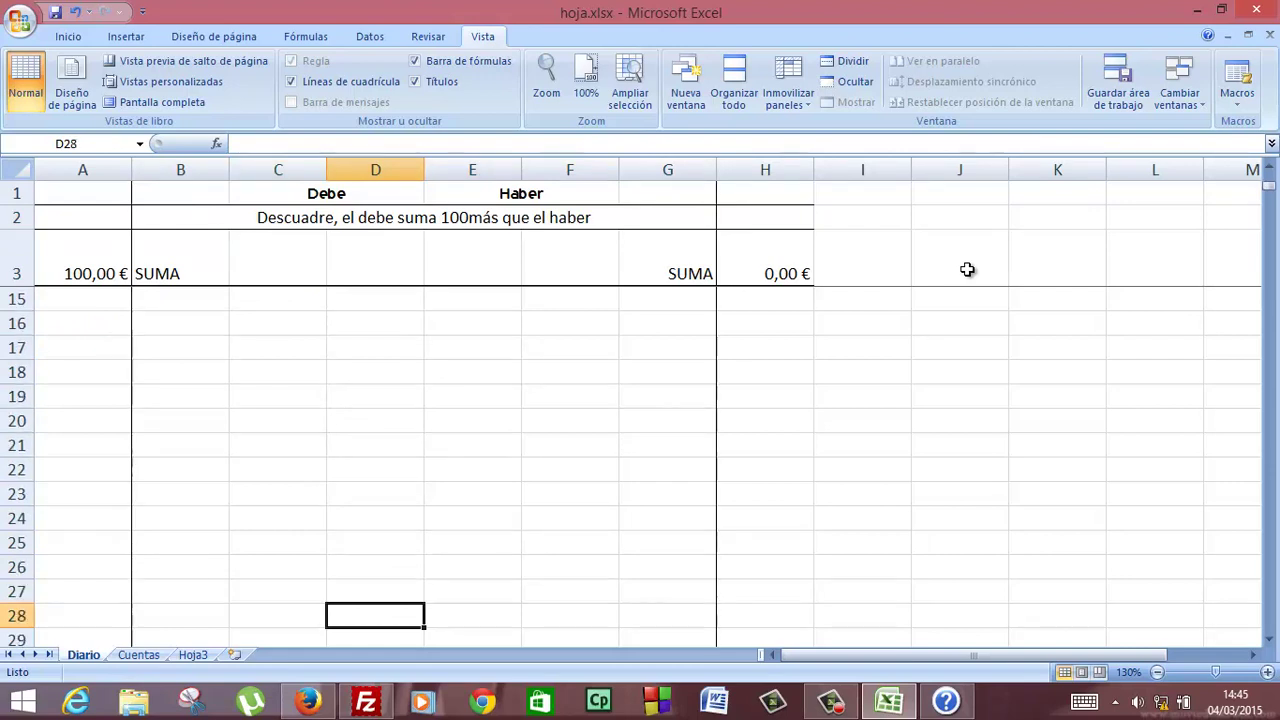
pyautogui.press('Up')
pyautogui.press('Up')
pyautogui.press('Up')
pyautogui.press('Up')
pyautogui.press('Up')
pyautogui.press('Up')
pyautogui.press('Up')
pyautogui.press('Up')
pyautogui.press('Up')
pyautogui.press('Up')
pyautogui.press('Up')
pyautogui.press('Up')
pyautogui.press('Up')
pyautogui.press('Up')
pyautogui.press('Up')
pyautogui.press('Up')
pyautogui.press('Up')
pyautogui.press('Up')
pyautogui.press('Up')
pyautogui.press('Up')
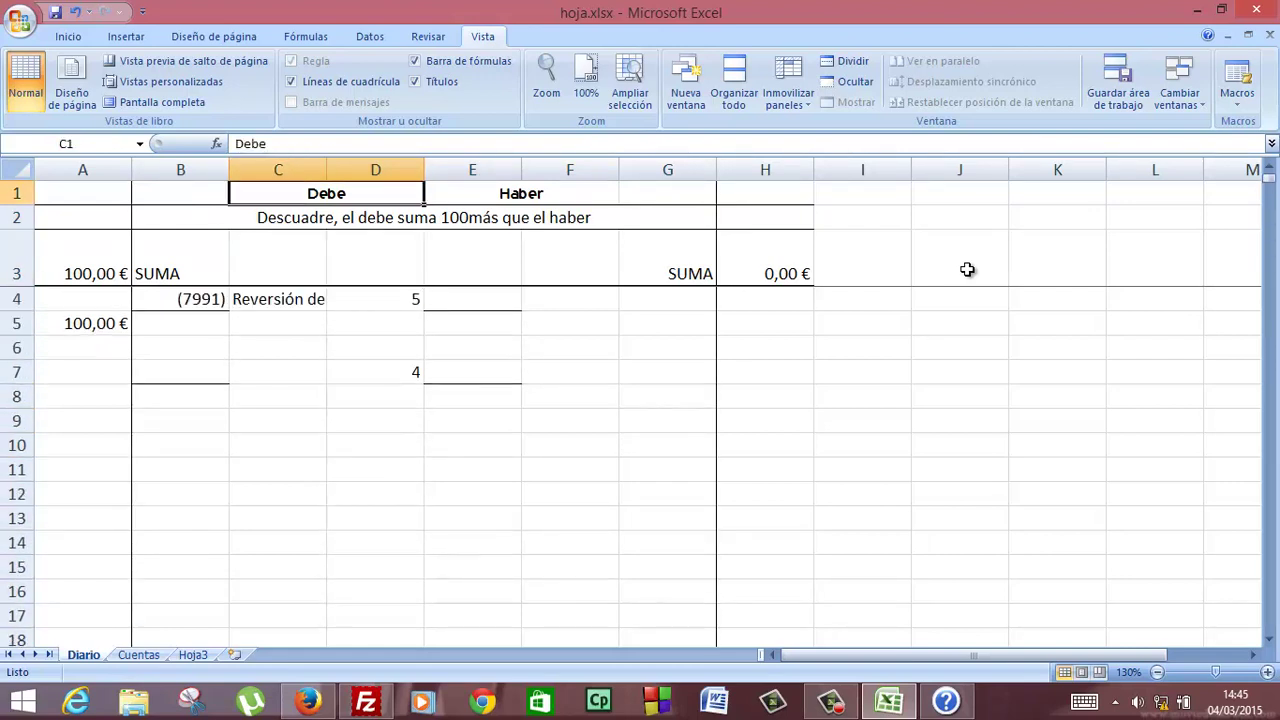
# Enter an amount of 100 in cell H5 on the Haber side of the journal.
pyautogui.press('Down')
pyautogui.press('Down')
pyautogui.press('Down')
pyautogui.press('Down')
pyautogui.press('Right')
pyautogui.press('Right')
pyautogui.press('Right')
pyautogui.press('Right')
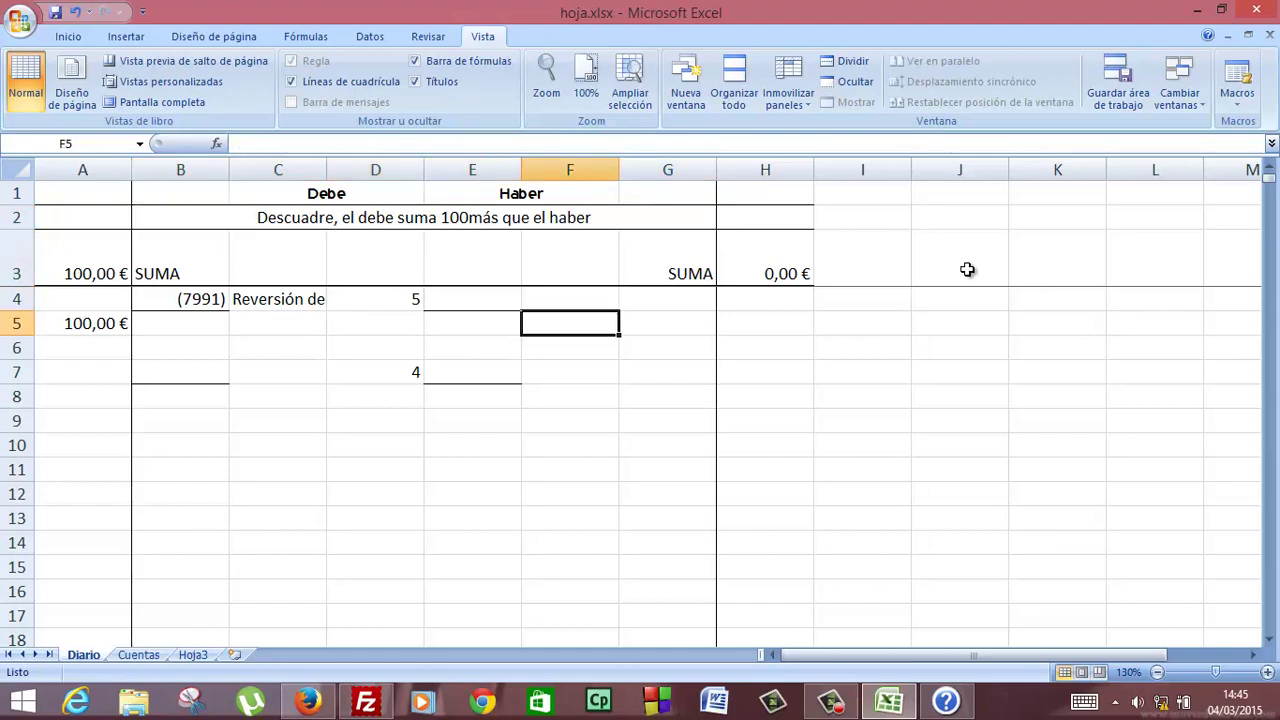
pyautogui.write('1')
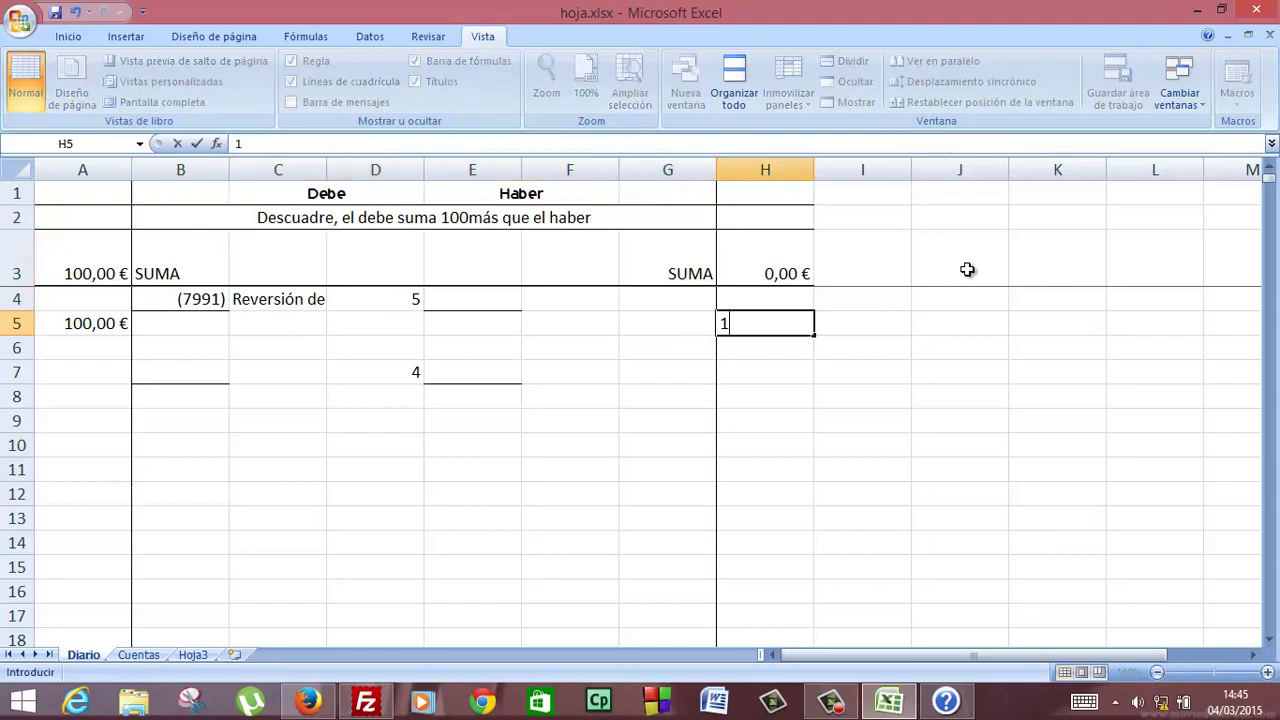
pyautogui.write('00')
pyautogui.press('Return')
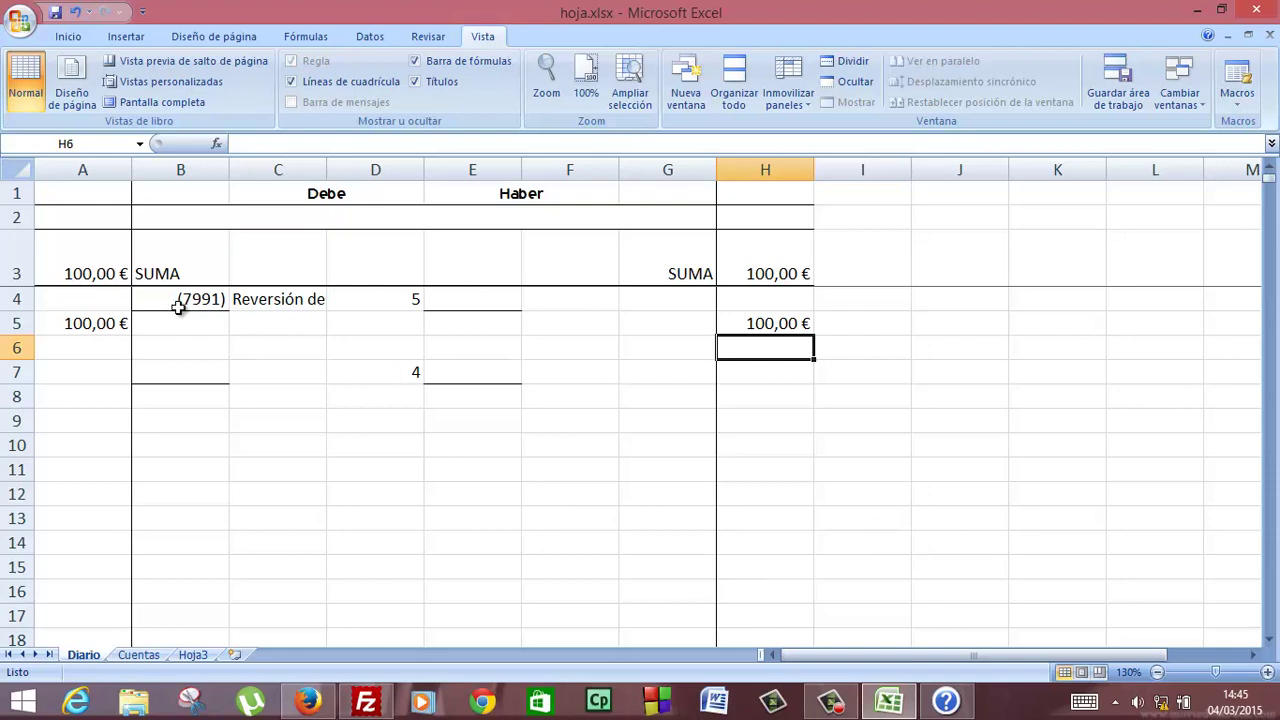
# Inspect the contents of the row 4 cells: account number B4, title formula C4 and cell F4 under Haber.
pyautogui.click(180, 305)
pyautogui.click(236, 300)
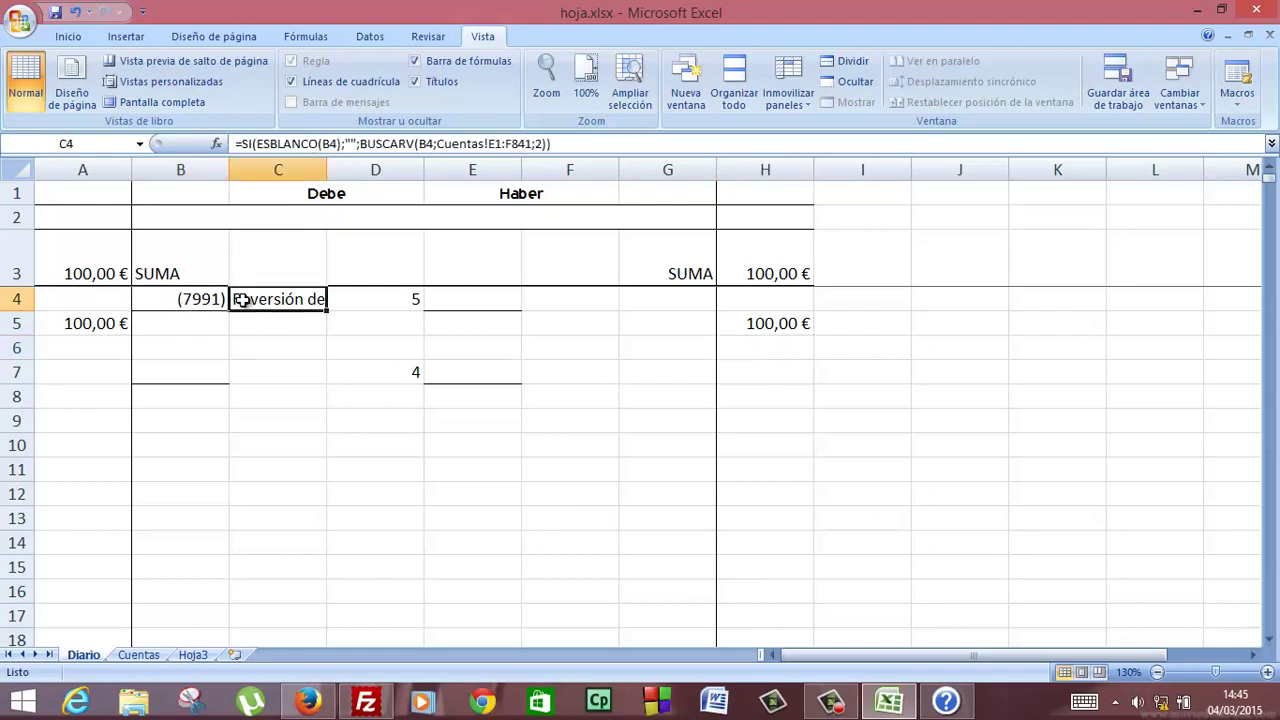
pyautogui.click(536, 297)
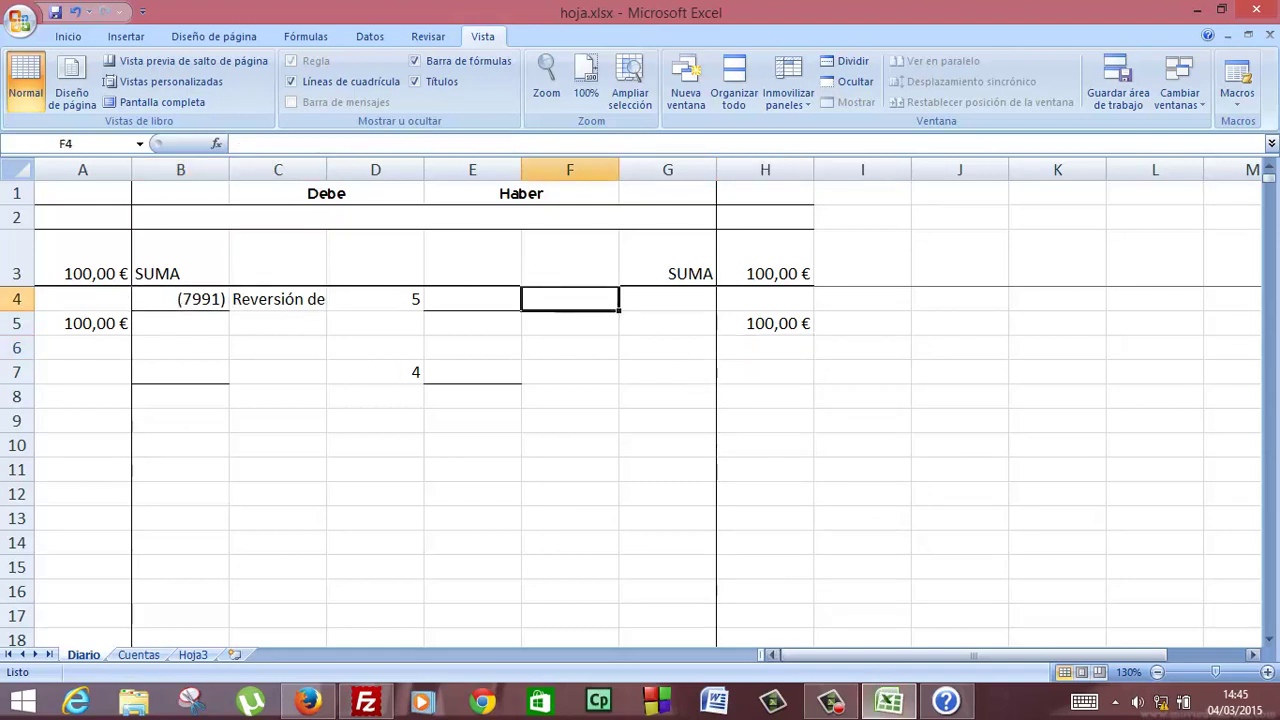